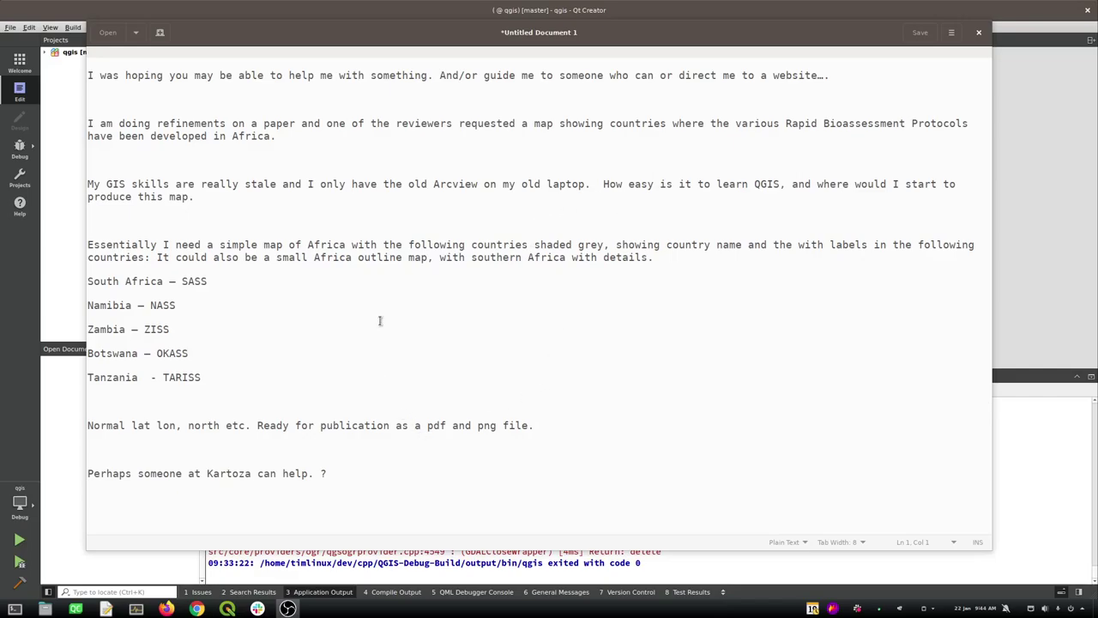
# Delete the introductory paragraphs of the request, up to and including "produce this map."
pyautogui.moveTo(256, 209); pyautogui.dragTo(60, 57)
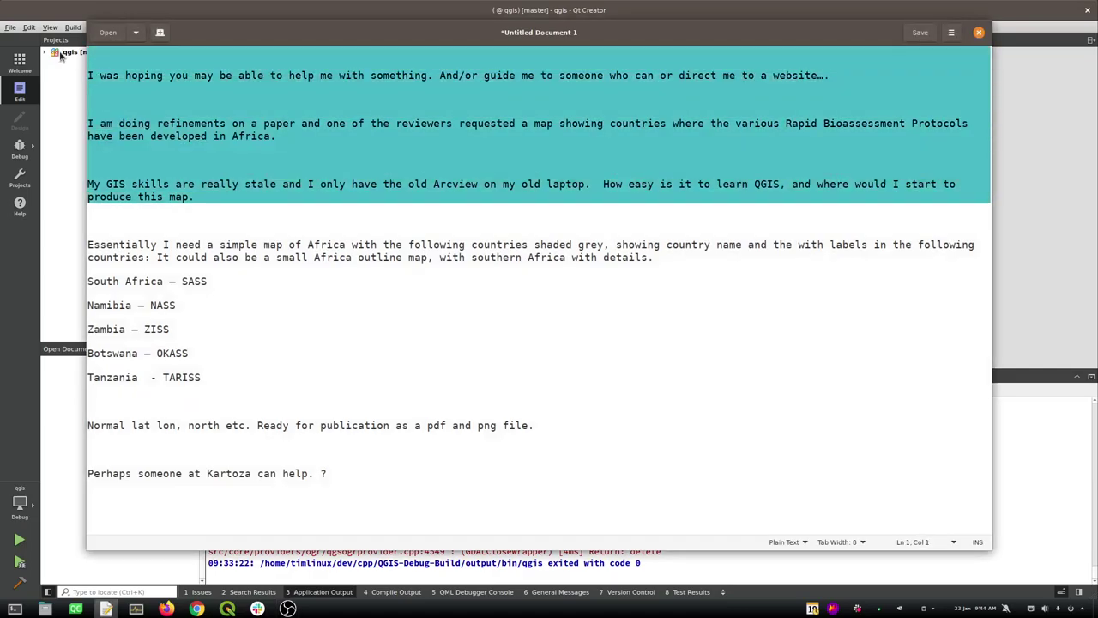
pyautogui.press('Delete')
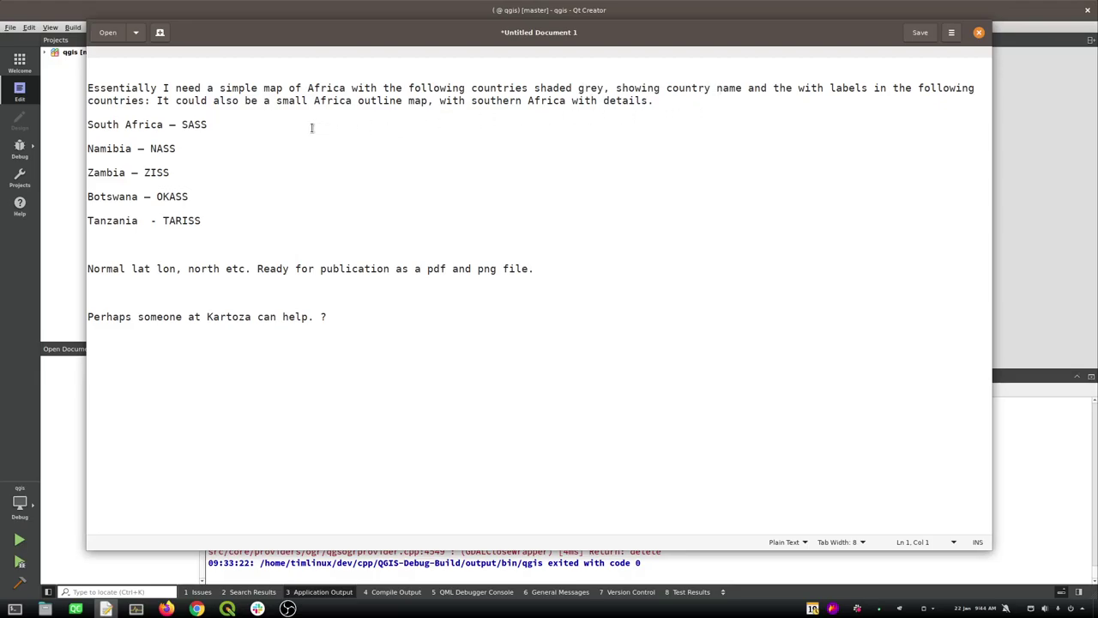
# Review the country labels, the lat lon and north requirements, and the requested output formats in the map request
pyautogui.moveTo(207, 124); pyautogui.dragTo(150, 148)
pyautogui.doubleClick(184, 171)
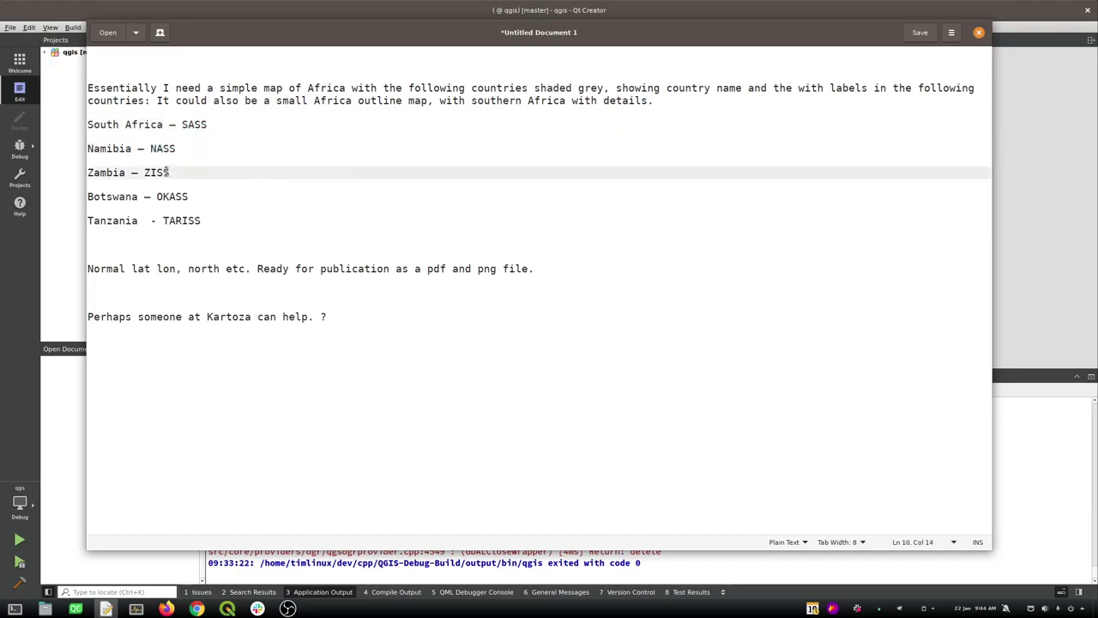
pyautogui.doubleClick(159, 172)
pyautogui.doubleClick(173, 196)
pyautogui.doubleClick(191, 220)
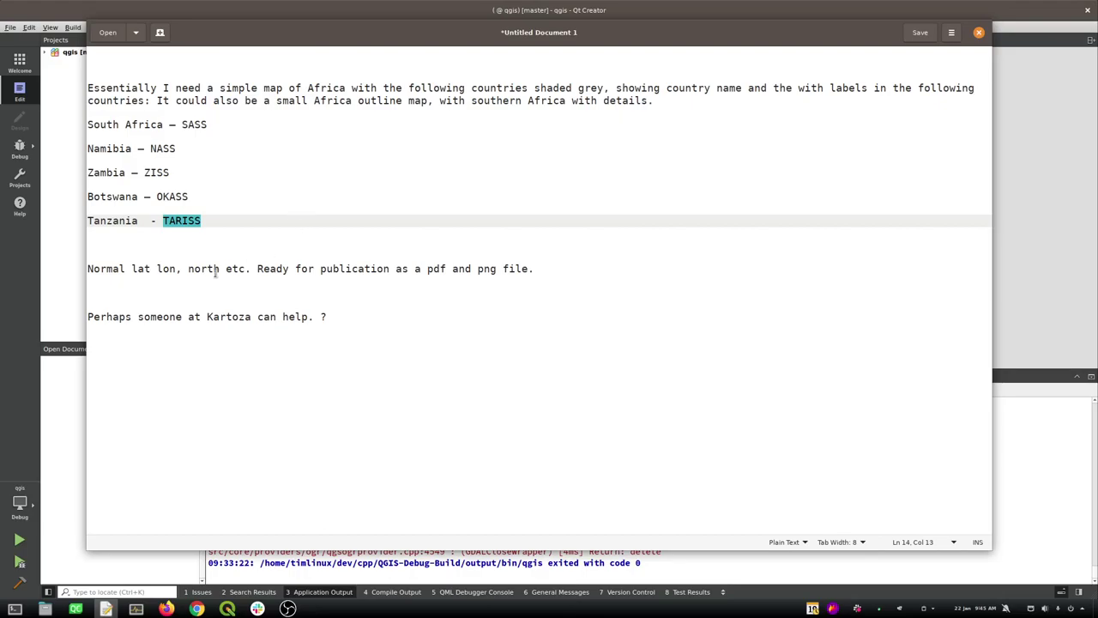
pyautogui.moveTo(133, 268); pyautogui.dragTo(244, 269)
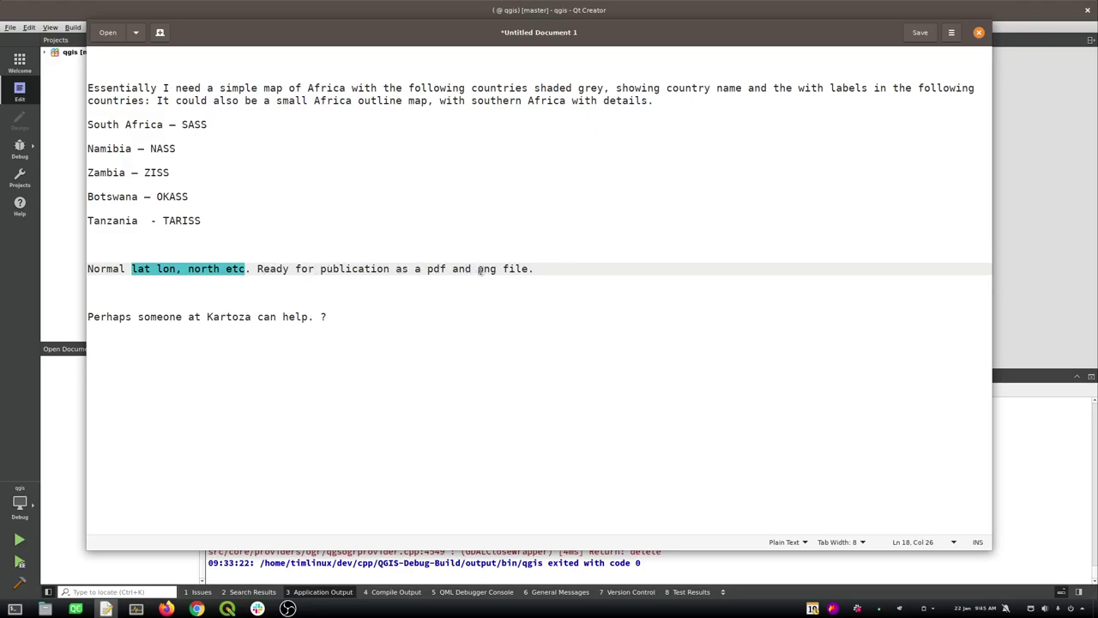
pyautogui.moveTo(368, 321); pyautogui.dragTo(49, 308)
pyautogui.click(446, 337)
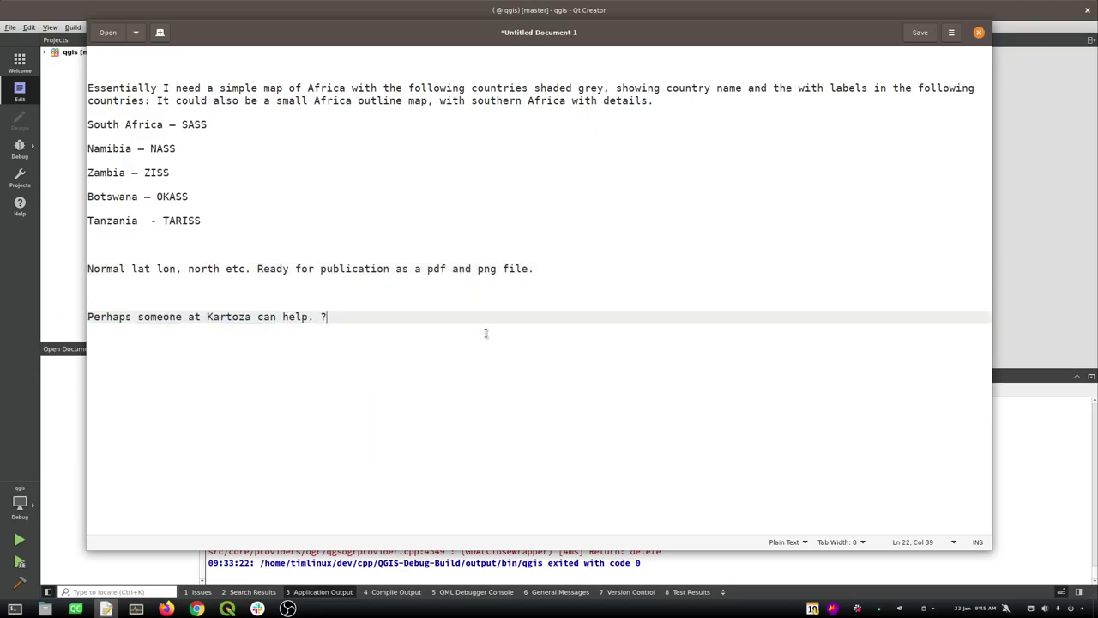
# Switch to QGIS Desktop
pyautogui.hotkey('alt', 'Tab')
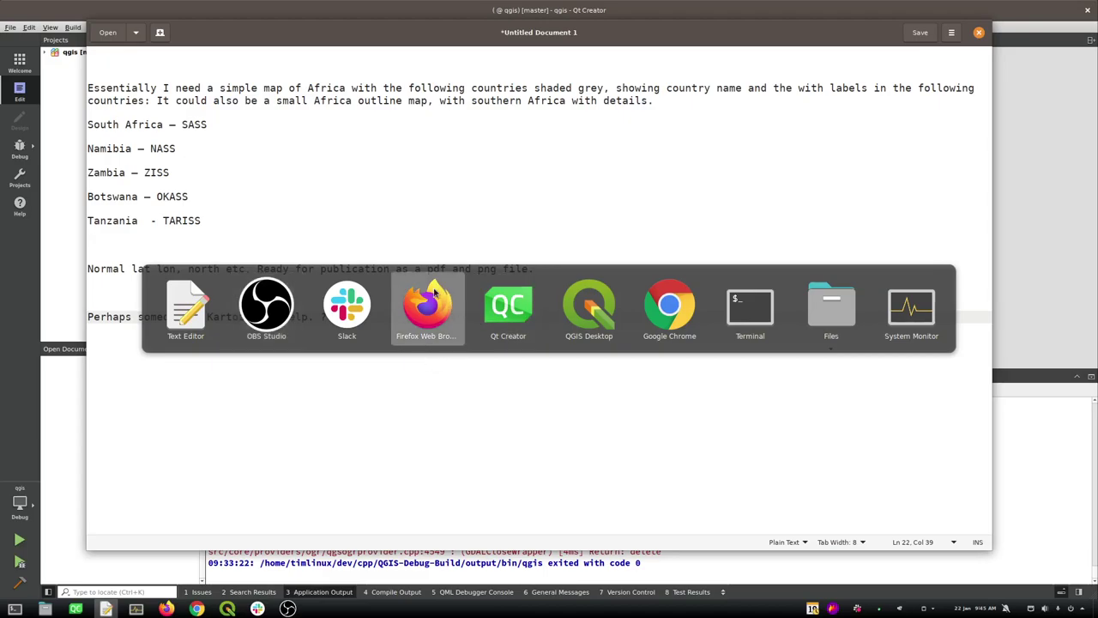
pyautogui.click(576, 299)
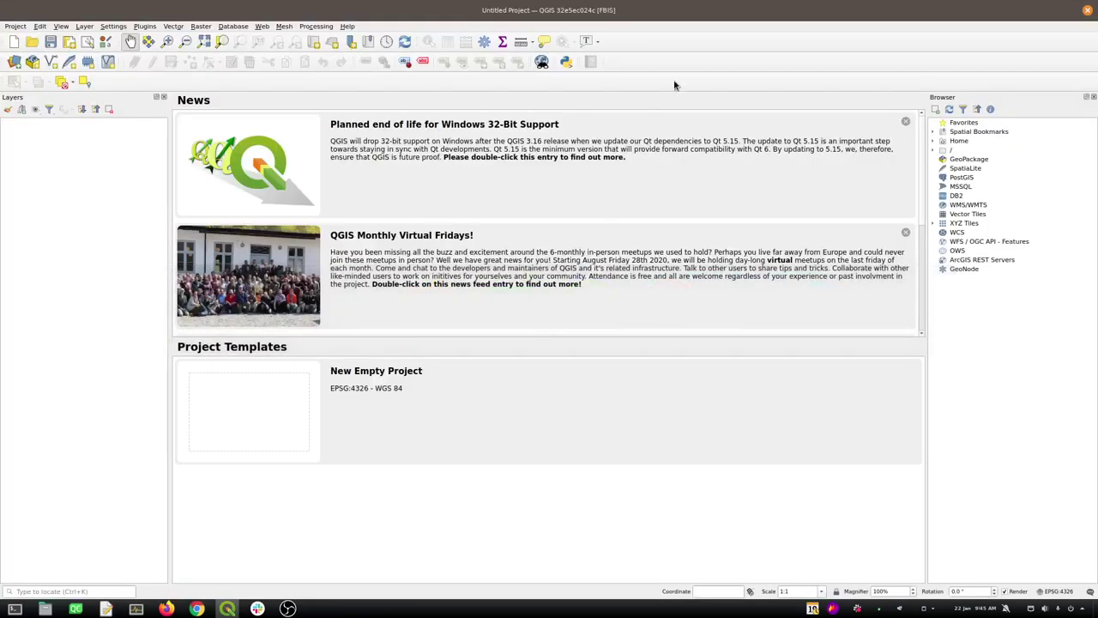
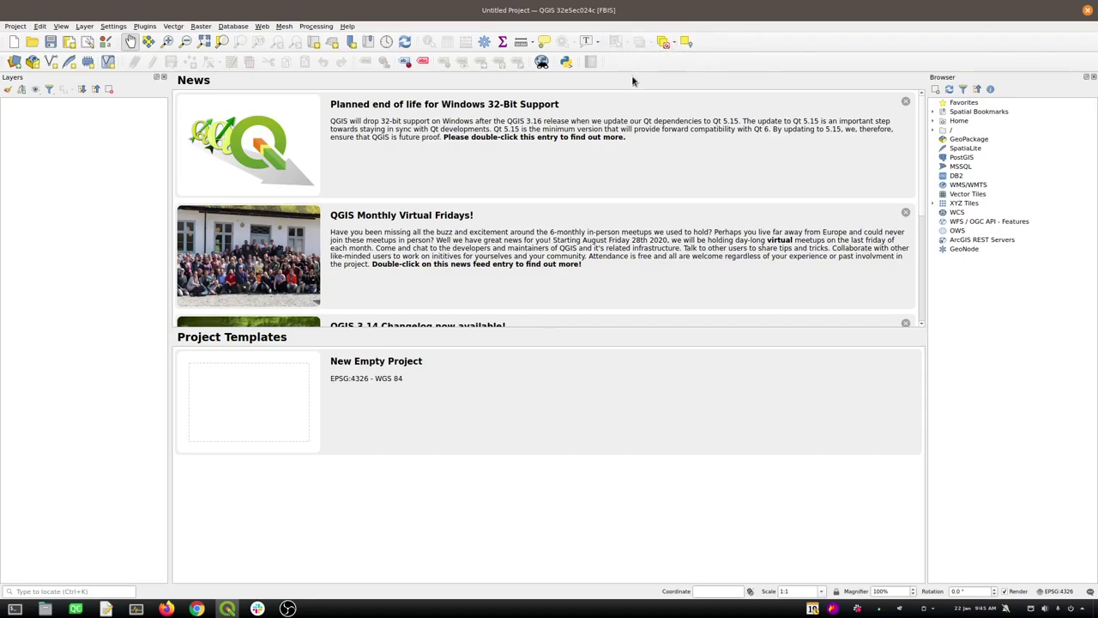
pyautogui.click(965, 140)
pyautogui.rightClick(967, 142)
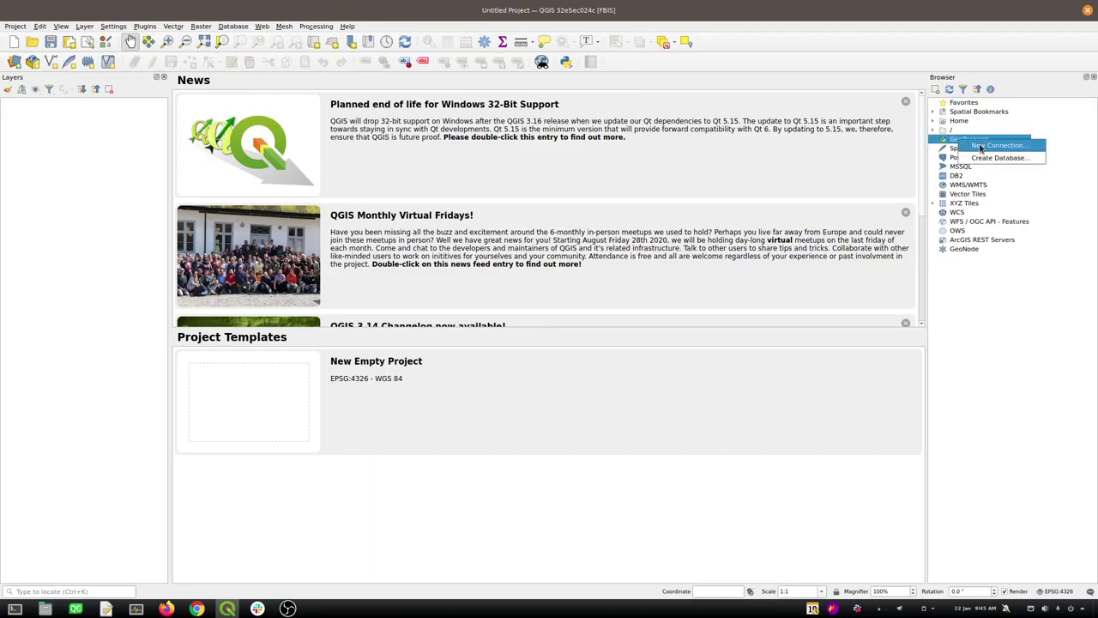
pyautogui.click(983, 148)
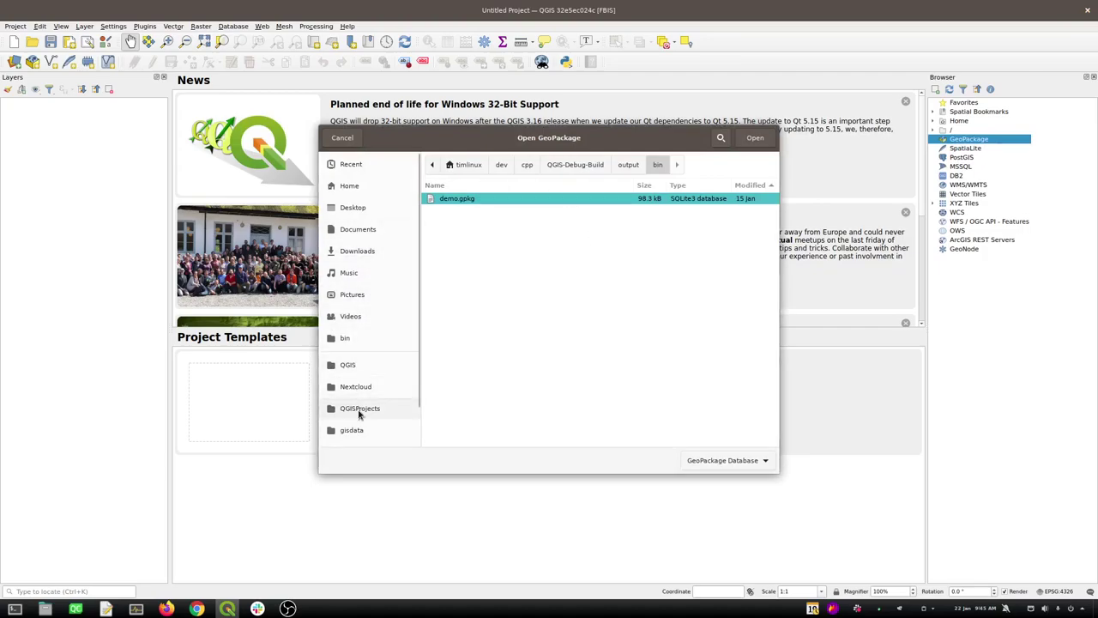
pyautogui.click(359, 410)
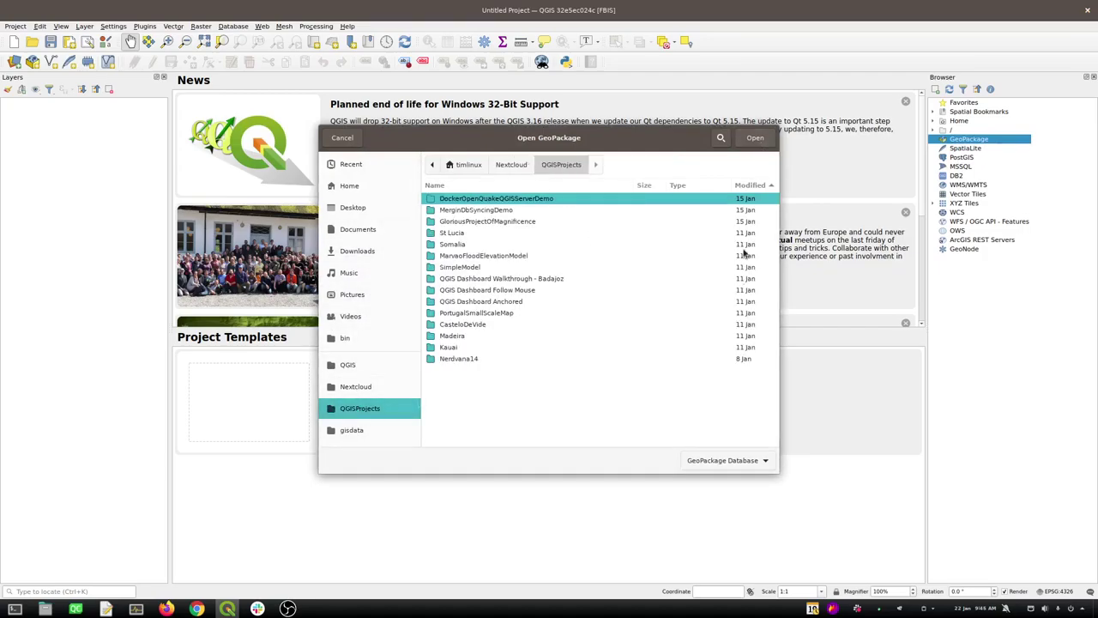
pyautogui.rightClick(549, 347)
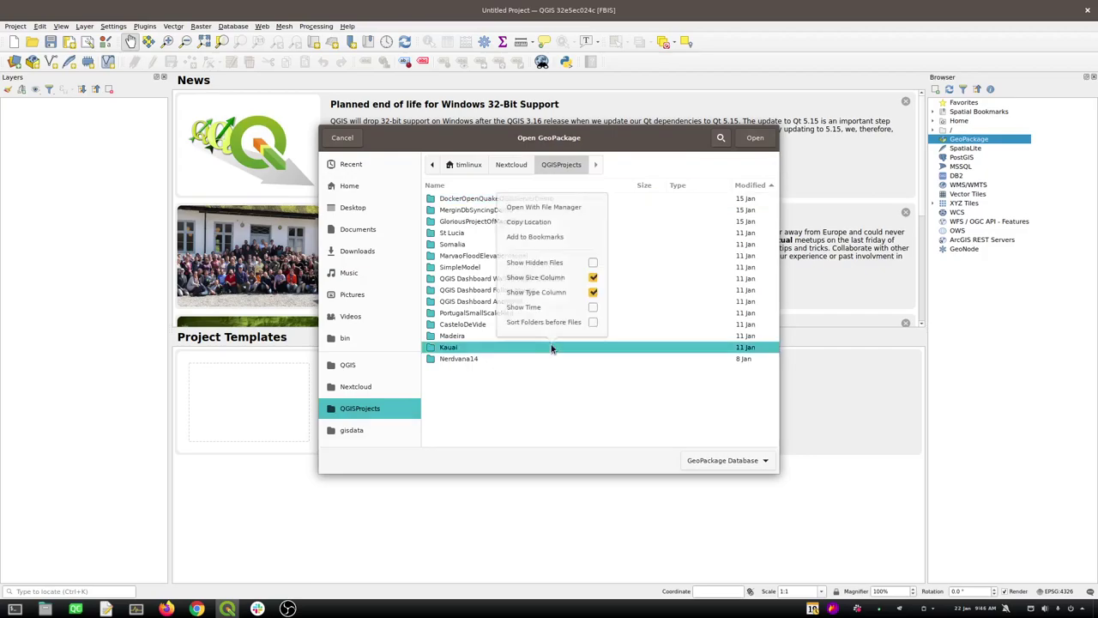
pyautogui.click(519, 387)
pyautogui.rightClick(505, 392)
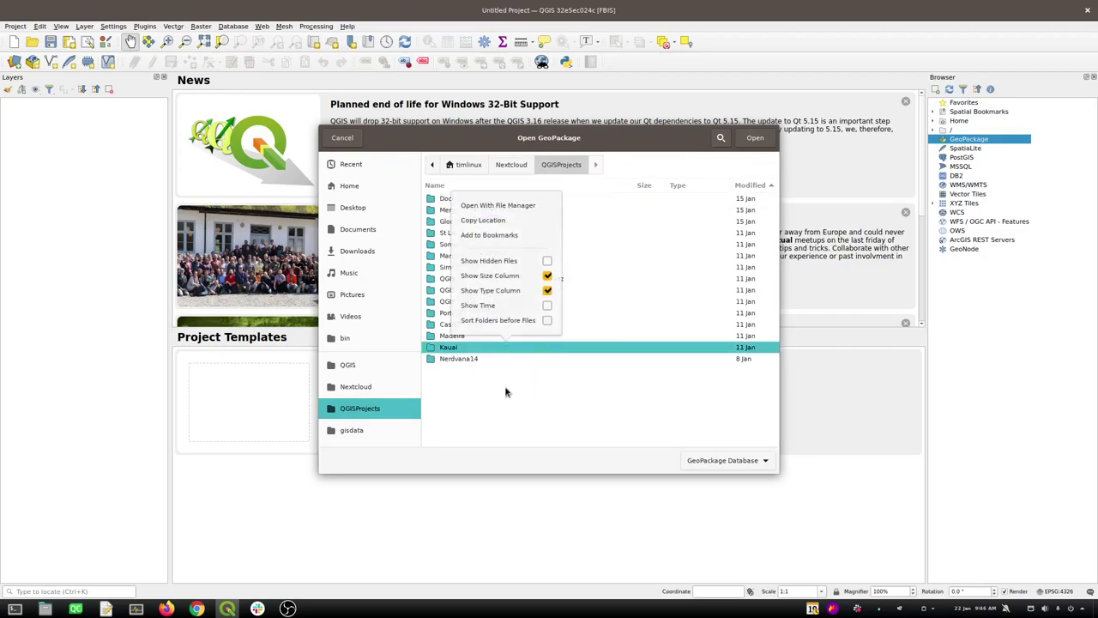
pyautogui.click(506, 392)
# Switch to the Files application and create a folder named SmallScaleAfricaMap inside QGISProjects
pyautogui.hotkey('alt', 'Tab')
pyautogui.hotkey('alt', 'Tab')
pyautogui.hotkey('alt', 'Tab')
pyautogui.hotkey('alt', 'Tab')
pyautogui.hotkey('alt', 'Tab')
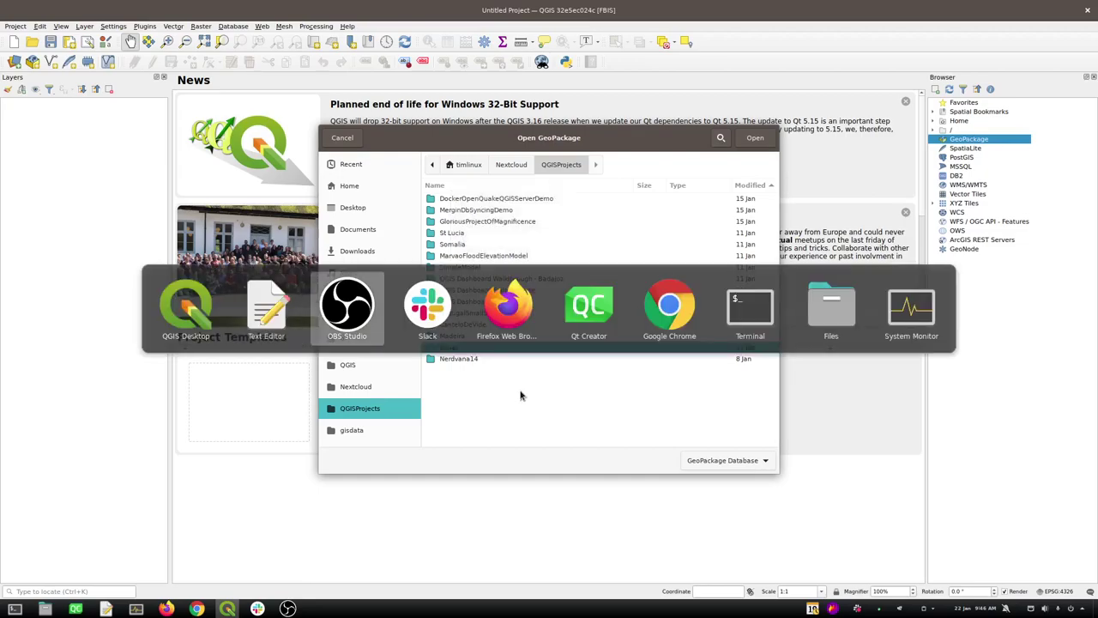
pyautogui.hotkey('alt', 'Tab')
pyautogui.hotkey('alt', 'Tab')
pyautogui.hotkey('alt', 'Tab')
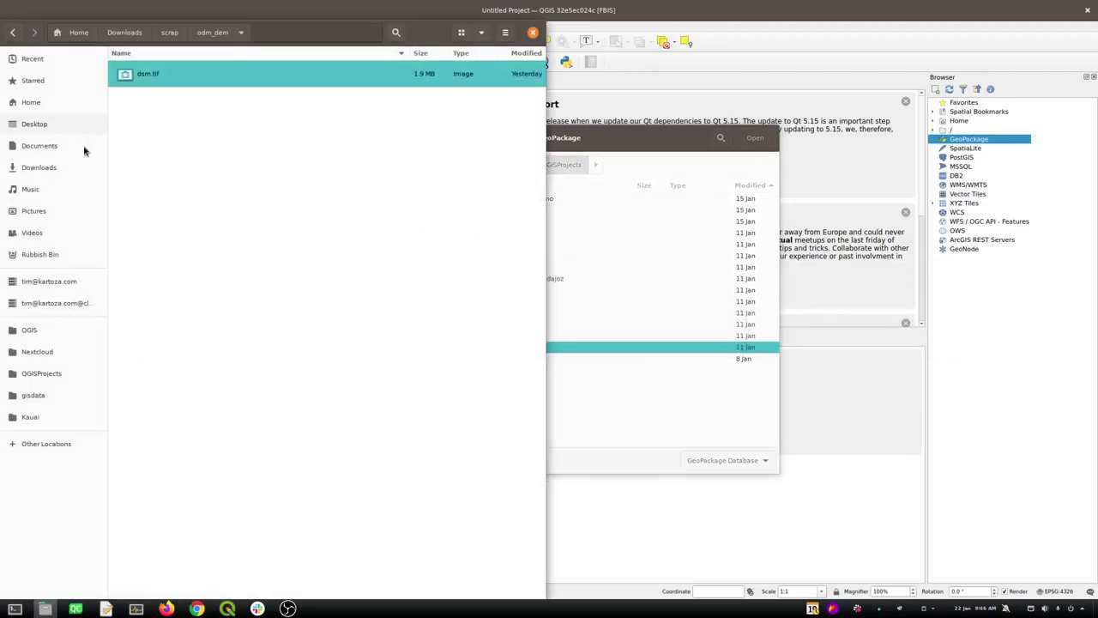
pyautogui.click(43, 373)
pyautogui.rightClick(220, 530)
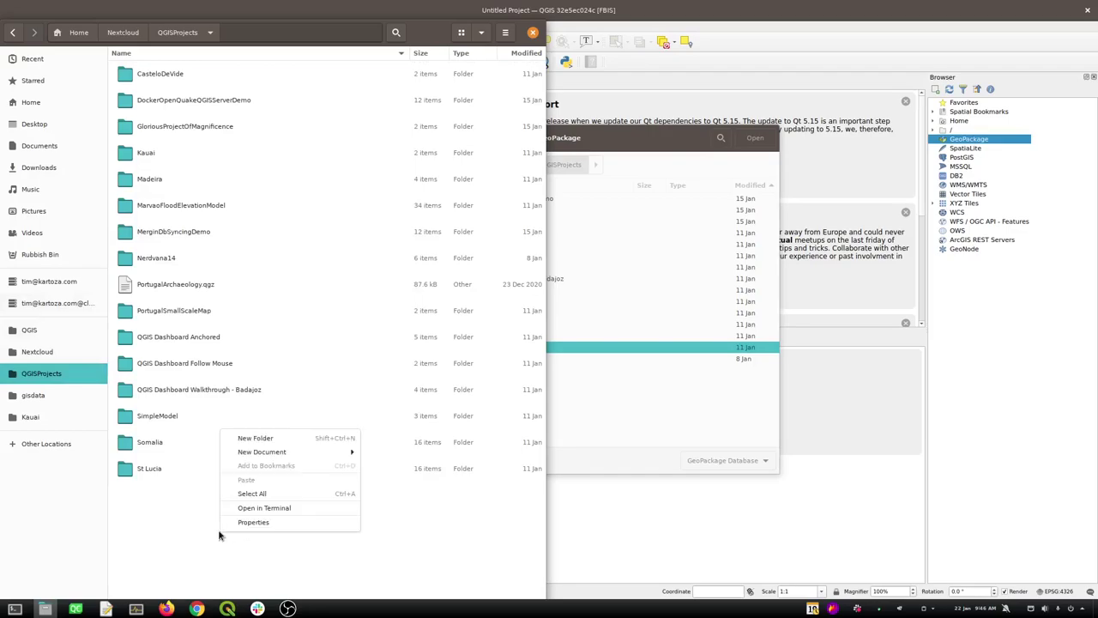
pyautogui.click(257, 439)
pyautogui.write('SmallScaleAfricaMap')
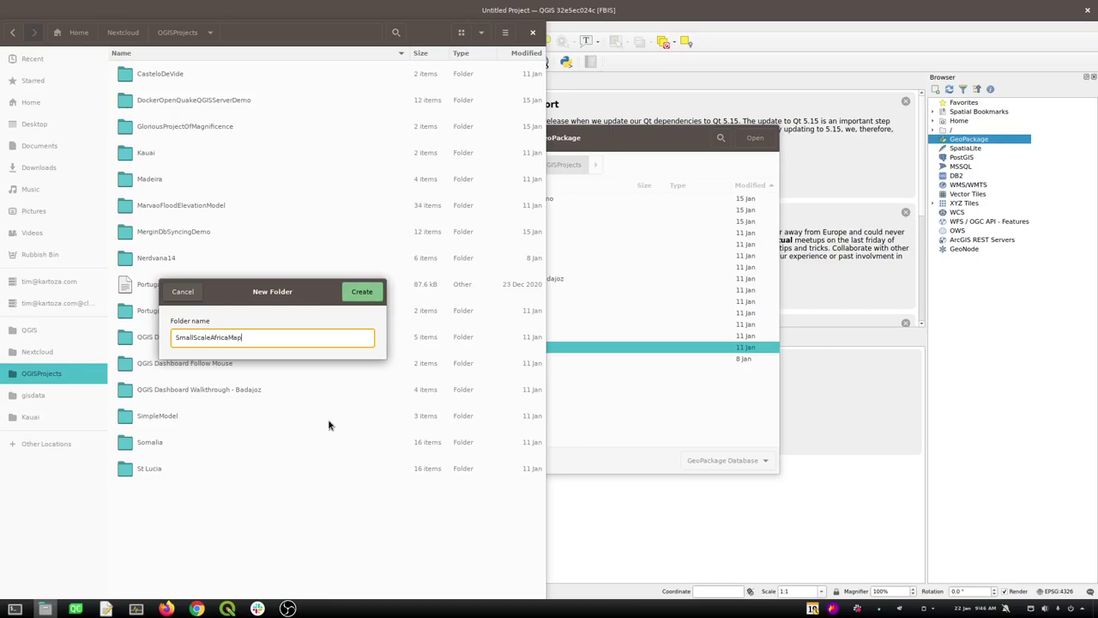
pyautogui.press('Return')
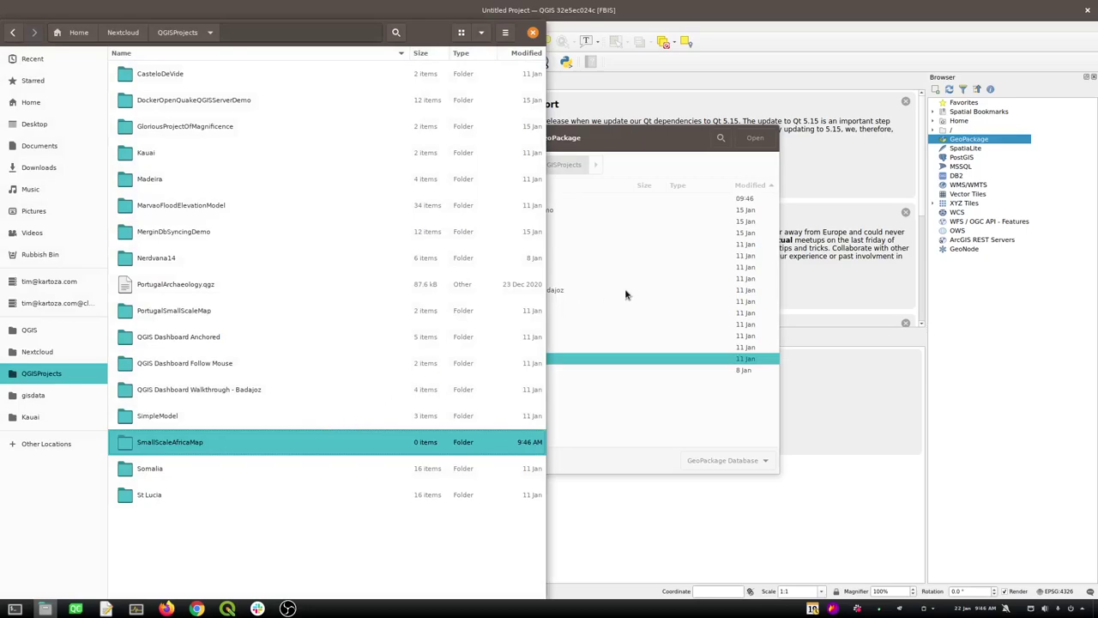
pyautogui.click(642, 176)
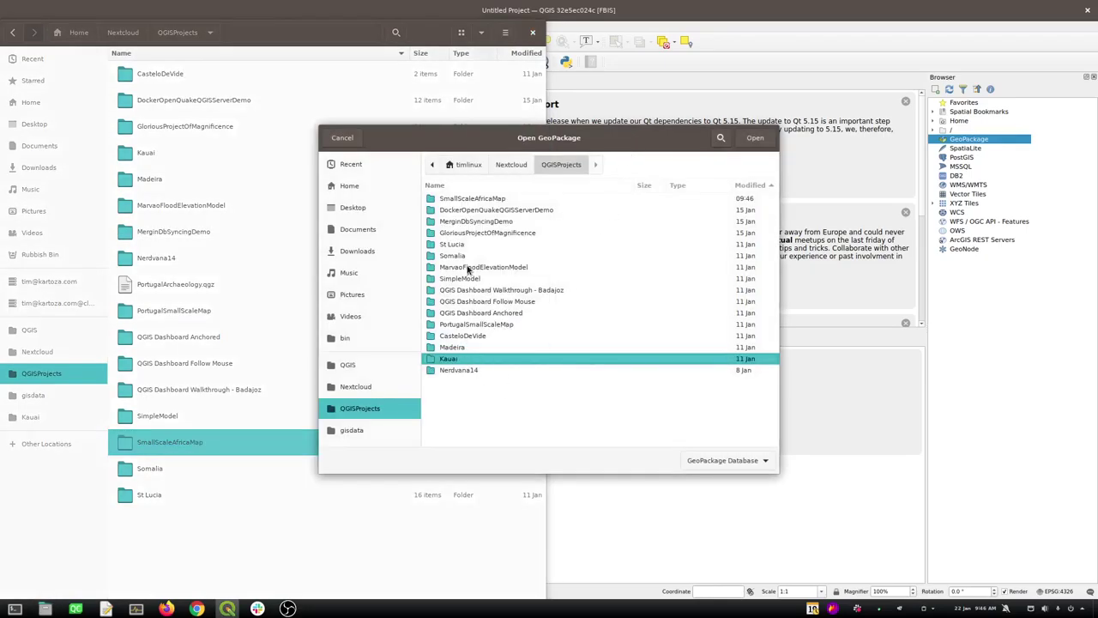
pyautogui.doubleClick(473, 199)
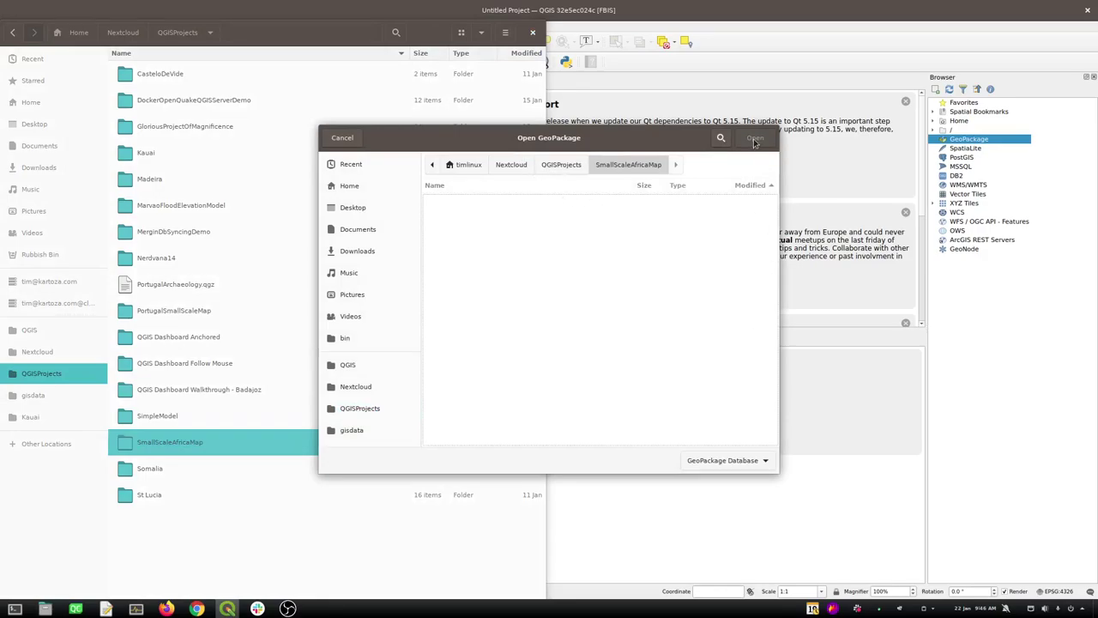
pyautogui.press('Escape')
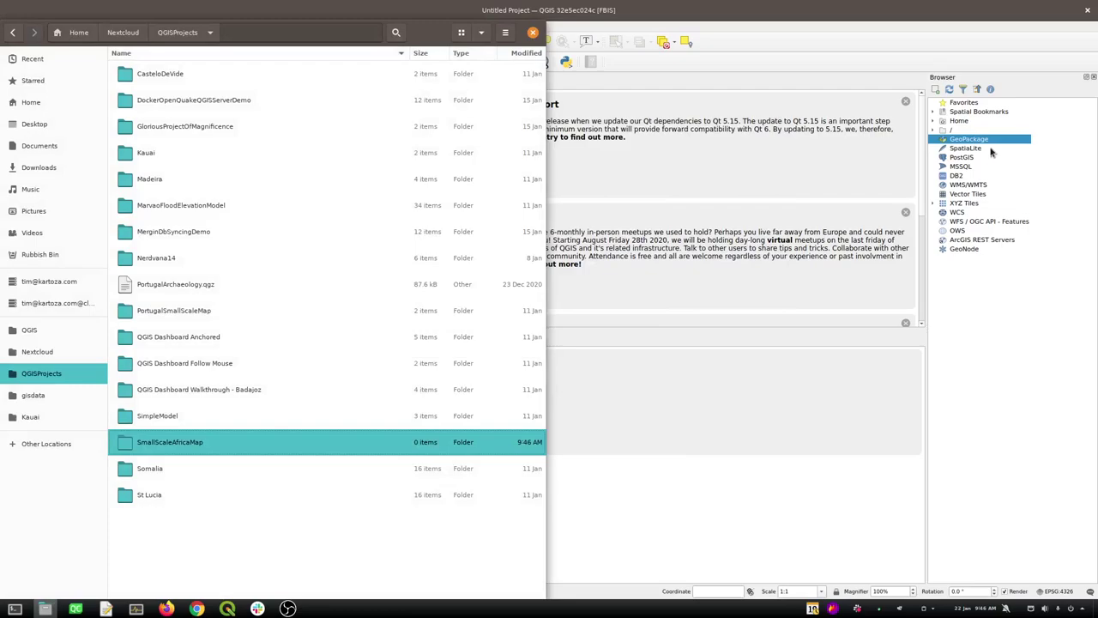
# Start a new GeoPackage database in QGIS, with its file set to SmallScaleAfricaMap in the QGISProjects/SmallScaleAfricaMap folder
pyautogui.rightClick(971, 143)
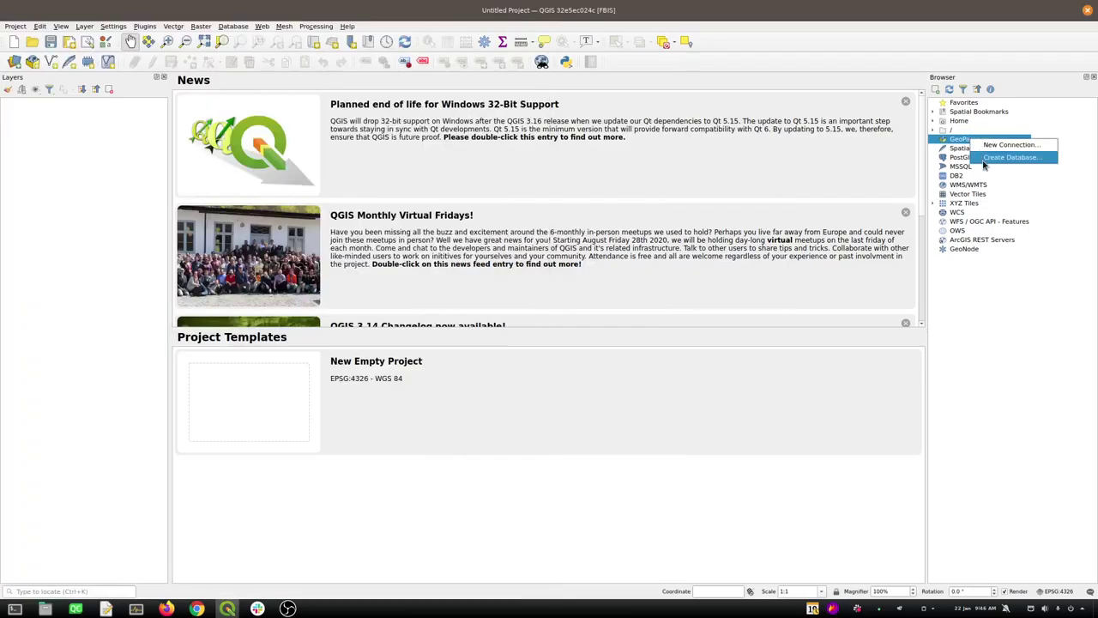
pyautogui.click(1010, 158)
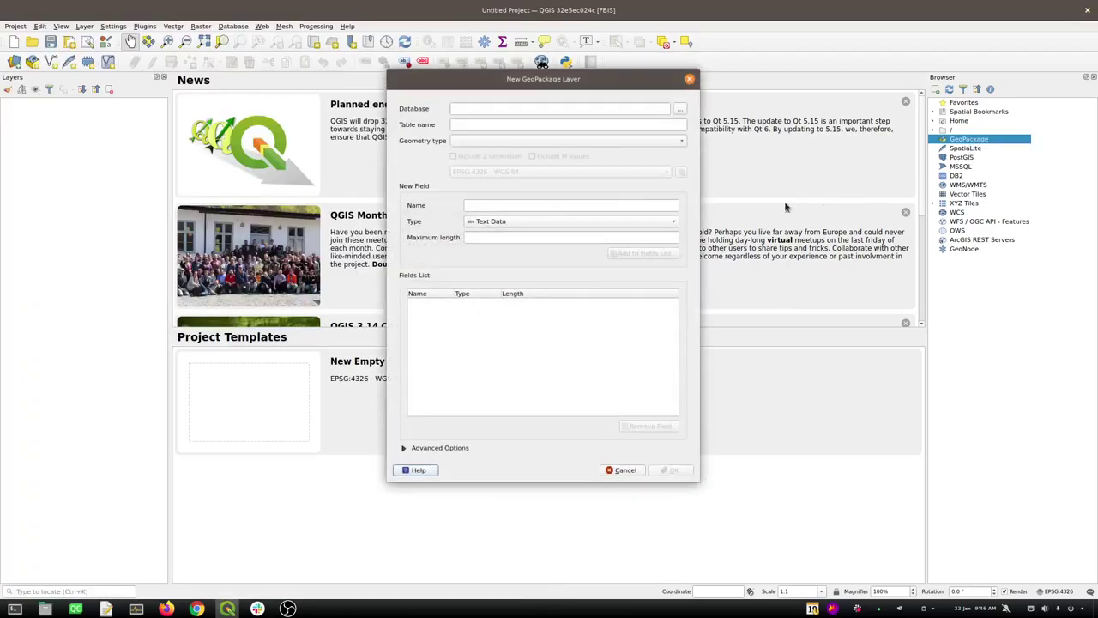
pyautogui.click(678, 109)
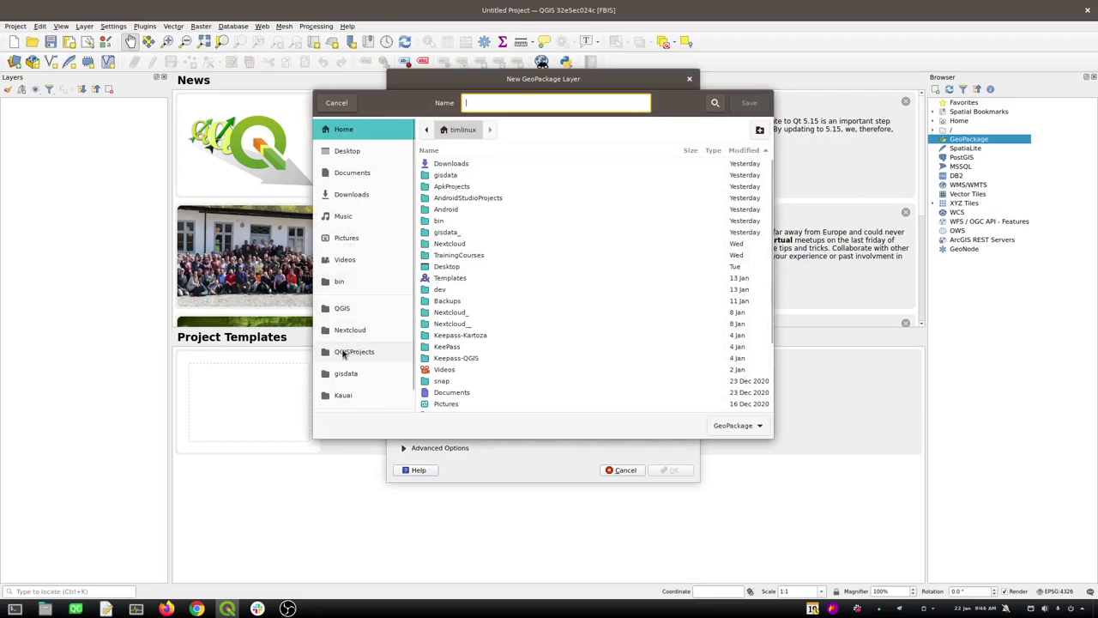
pyautogui.click(345, 351)
pyautogui.doubleClick(463, 164)
pyautogui.click(540, 103)
pyautogui.write('SmallScaleAfricaMap')
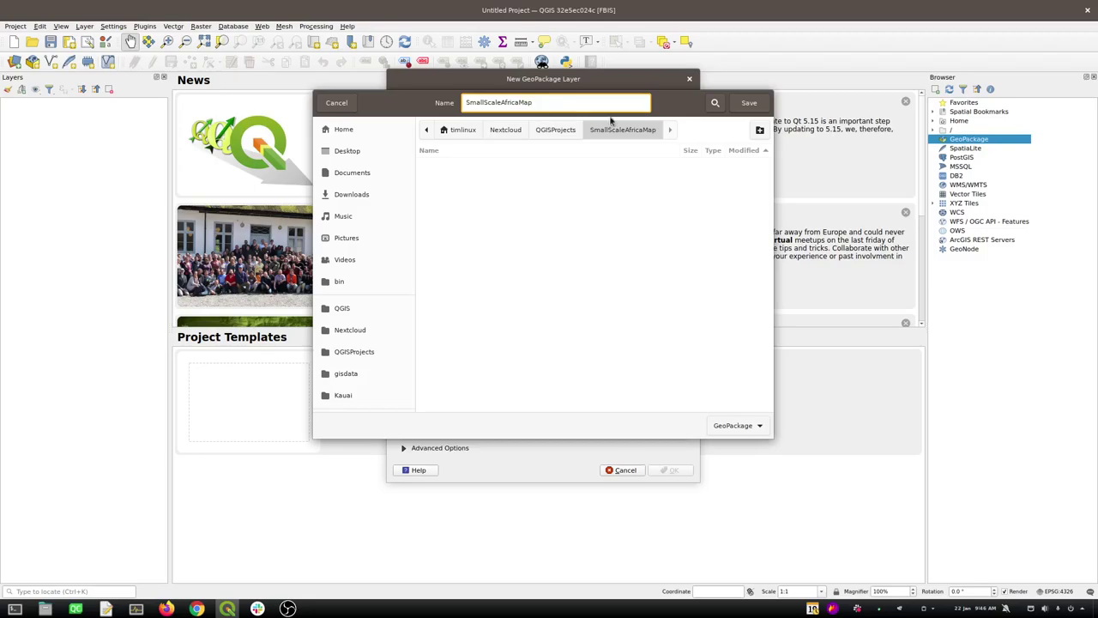
pyautogui.press('Return')
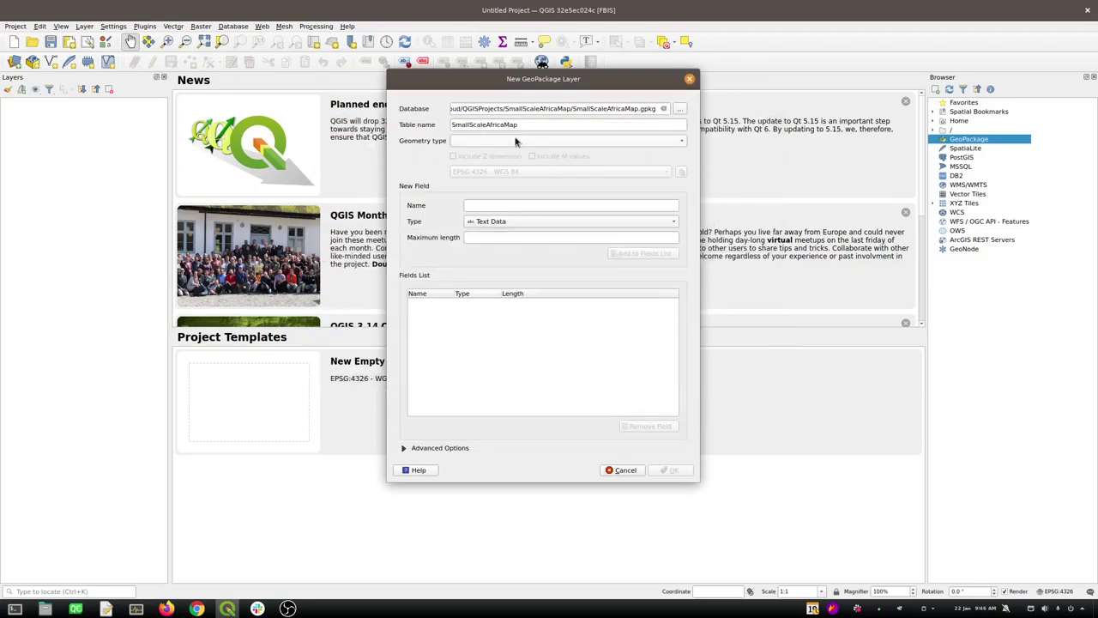
# Add a text field called name to the new GeoPackage layer's fields
pyautogui.moveTo(531, 125); pyautogui.dragTo(433, 124)
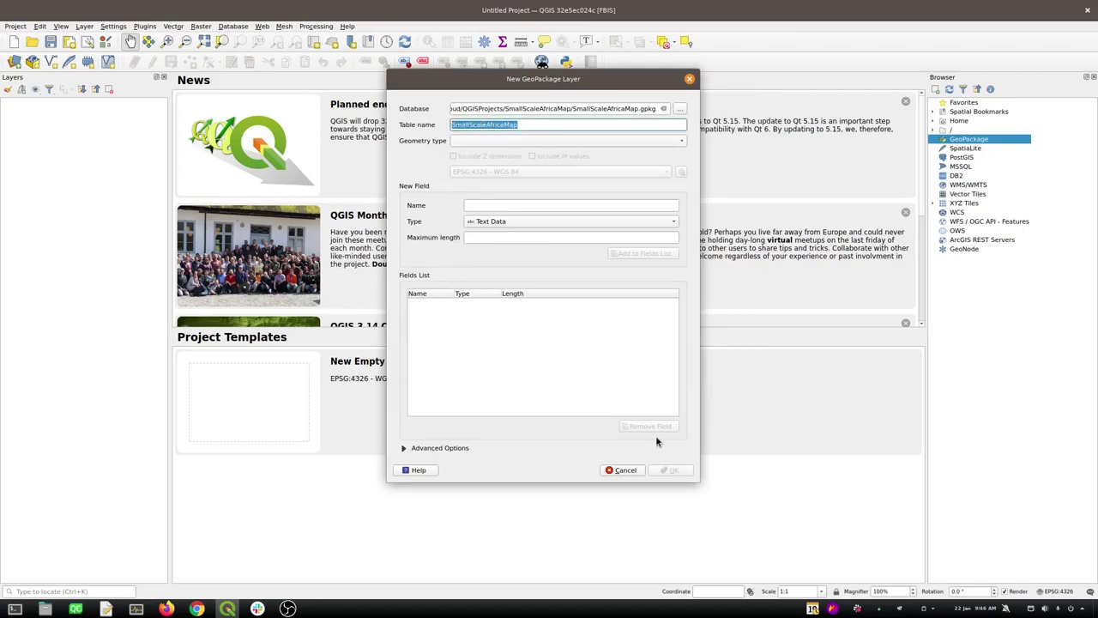
pyautogui.click(514, 205)
pyautogui.write('name')
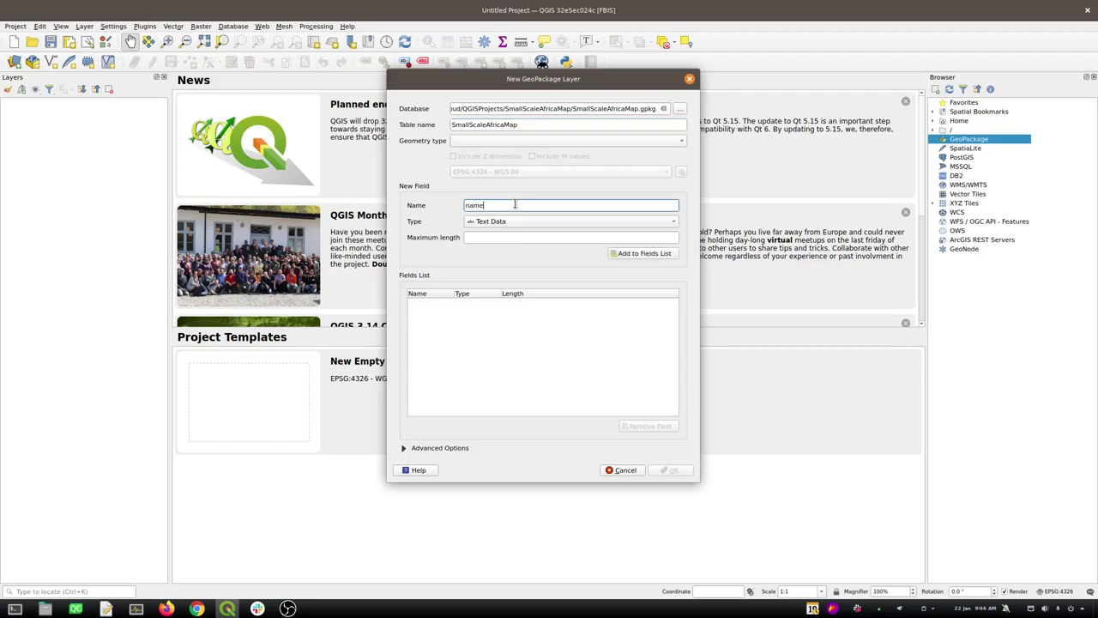
pyautogui.click(641, 254)
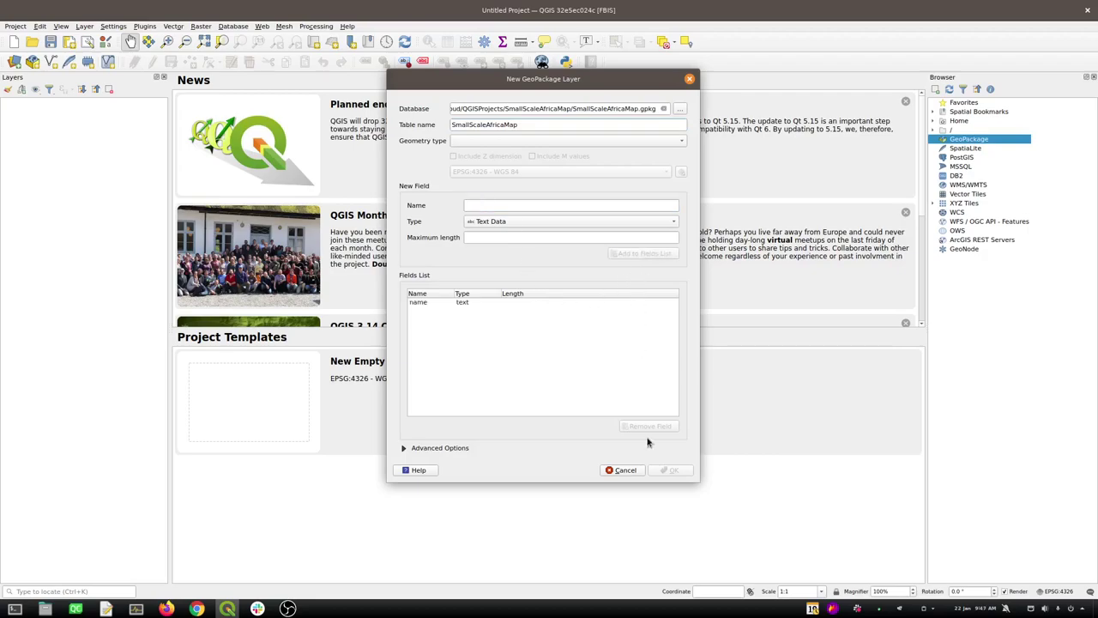
# Choose a geometry type for the SmallScaleAfricaMap table and create the GeoPackage layer
pyautogui.click(491, 142)
pyautogui.click(545, 219)
pyautogui.click(673, 471)
# Expand the GeoPackage connections in the browser and inspect the layers inside SmallScaleAfricaMap.gpkg
pyautogui.click(937, 147)
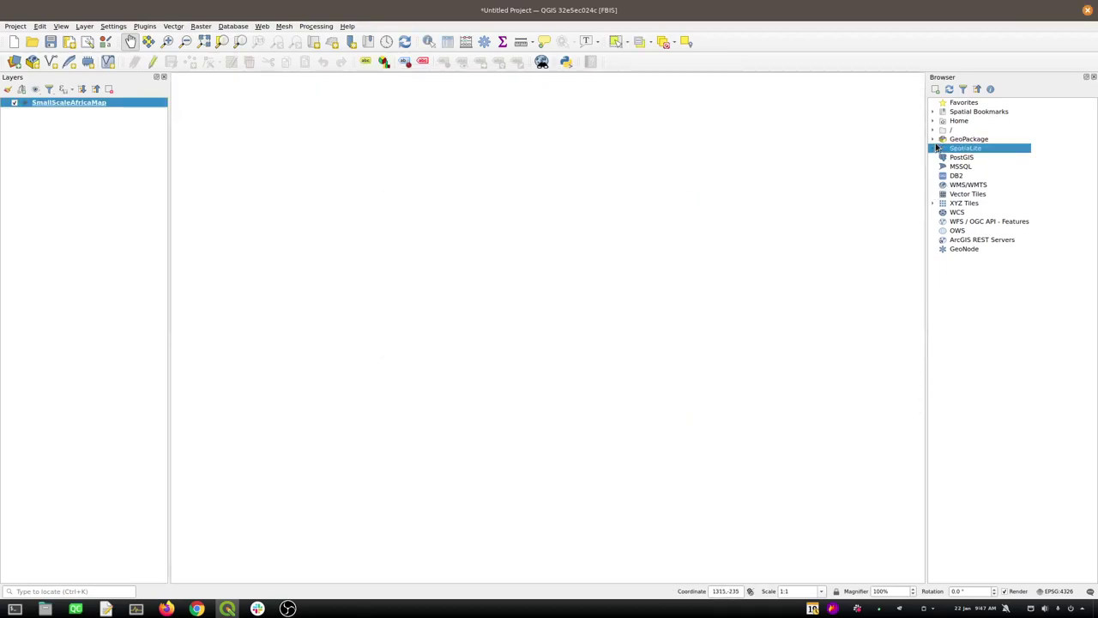
pyautogui.click(933, 139)
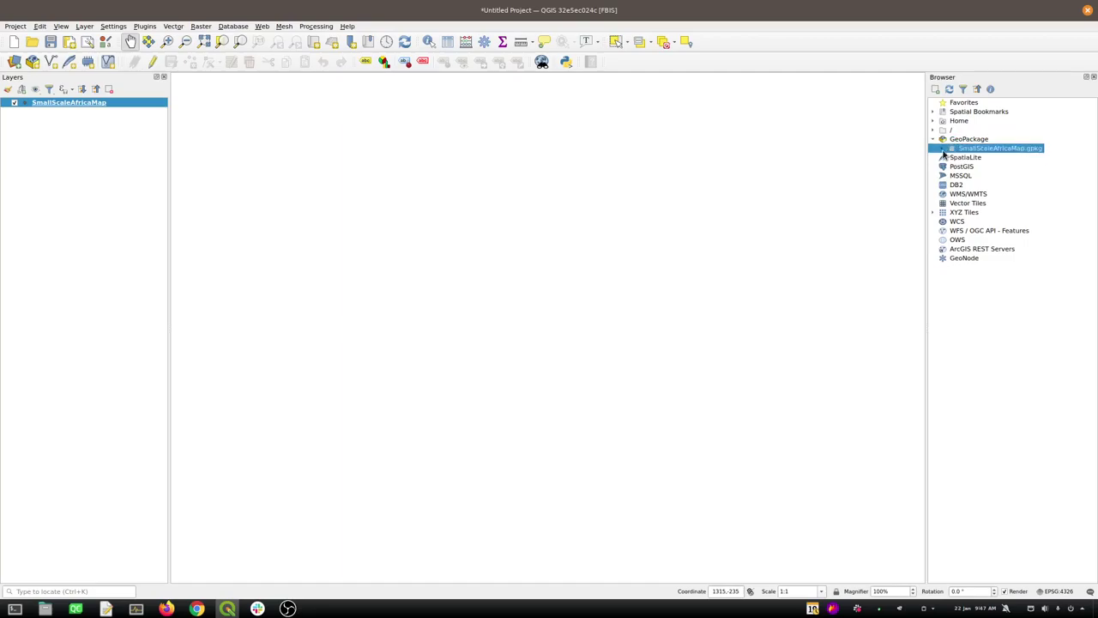
pyautogui.click(943, 149)
pyautogui.click(970, 159)
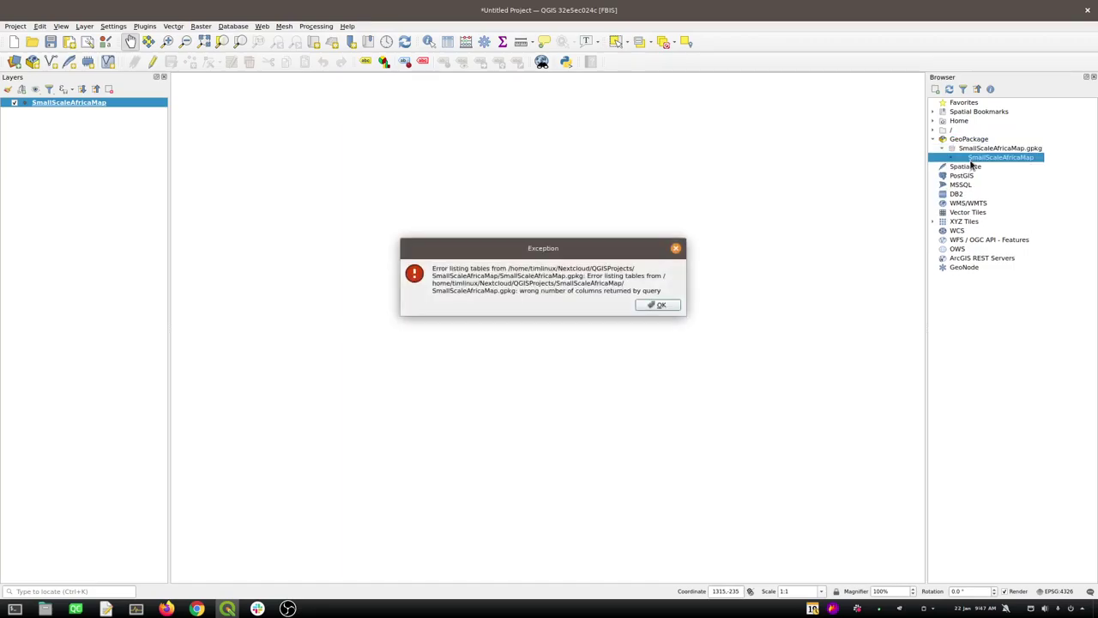
pyautogui.click(659, 305)
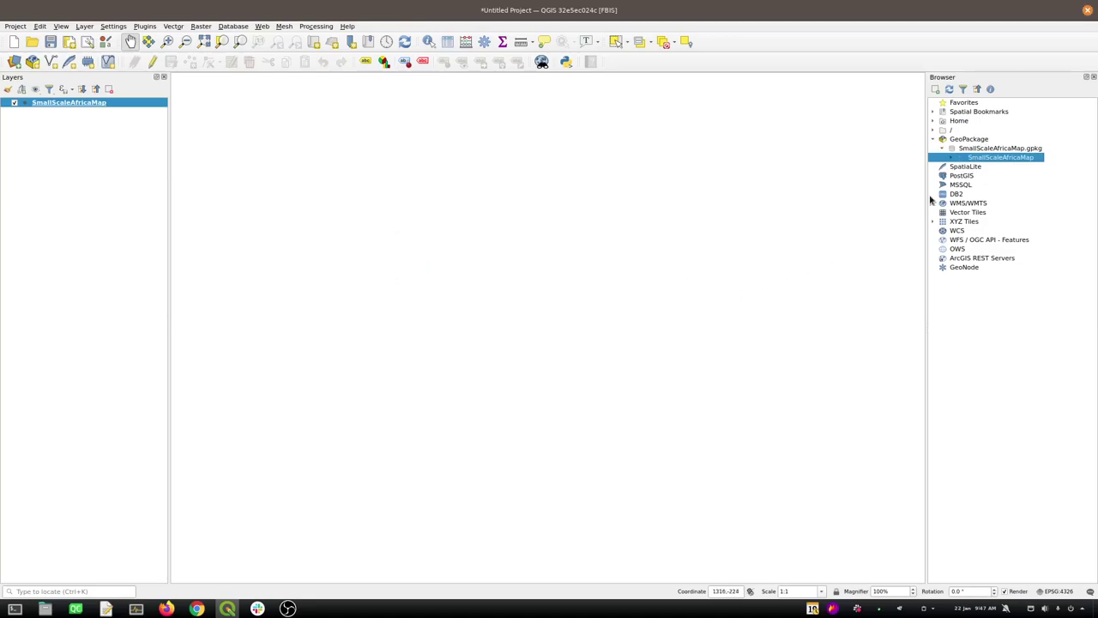
pyautogui.click(974, 149)
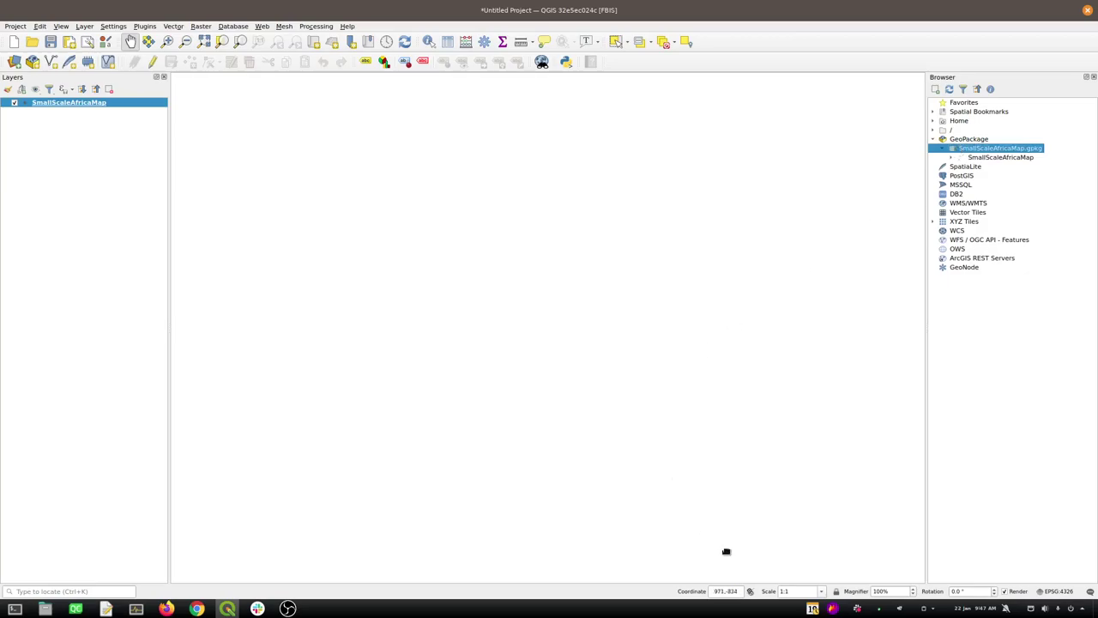
# Load the built-in World Map layer through the coordinate field by entering world, and show its full extent
pyautogui.doubleClick(721, 591)
pyautogui.press('Return')
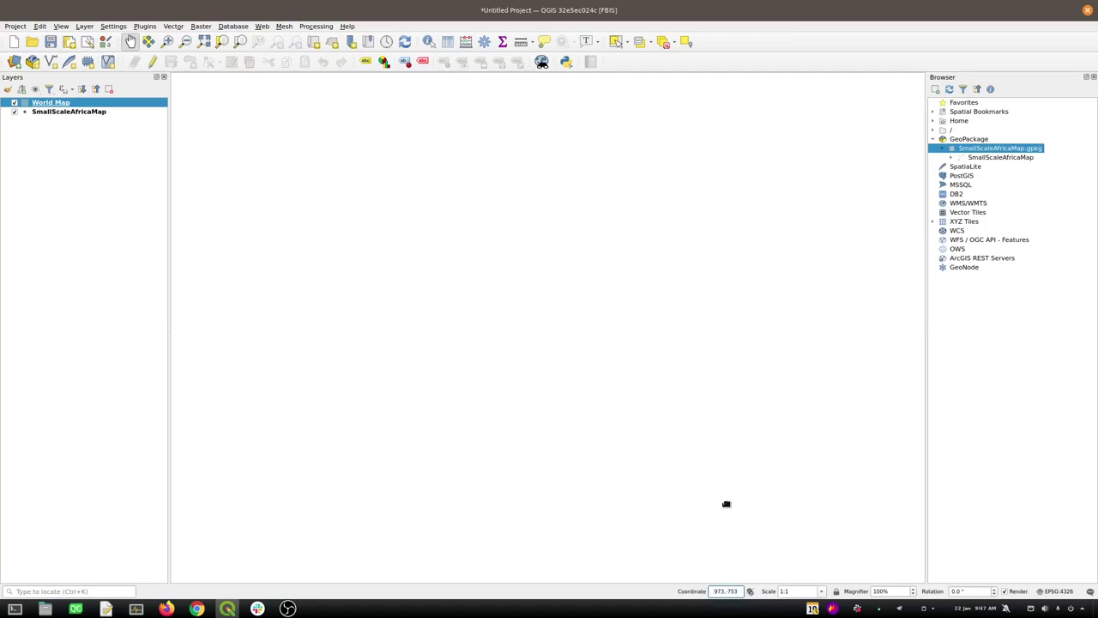
pyautogui.write('wor')
pyautogui.rightClick(54, 102)
pyautogui.click(56, 108)
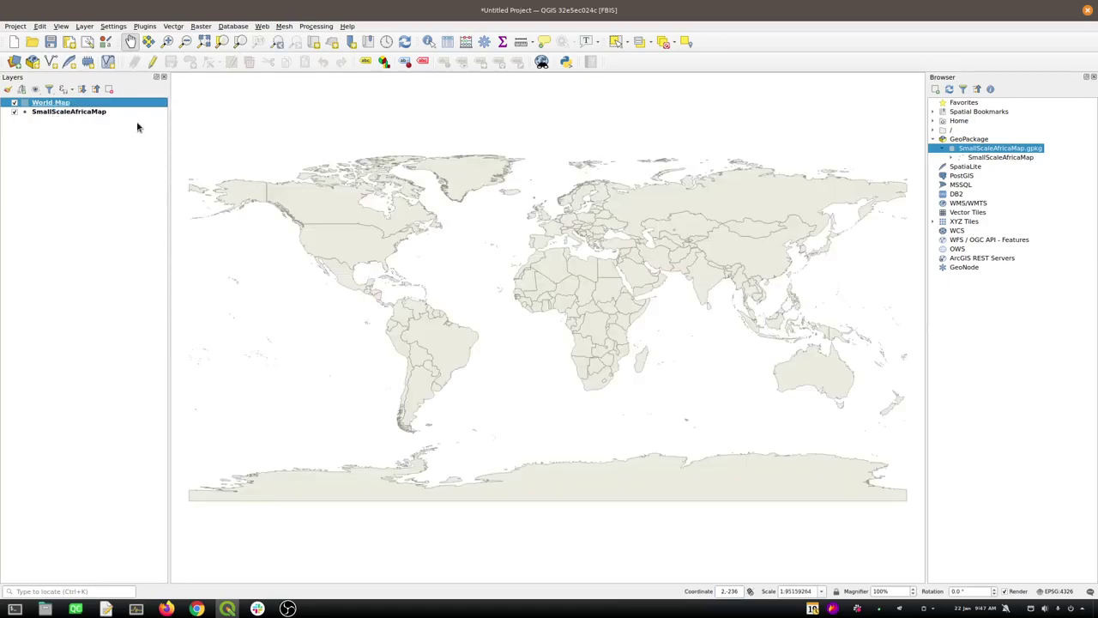
# Remove the SmallScaleAfricaMap layer from the project's layers
pyautogui.click(86, 114)
pyautogui.hotkey('ctrl', 'd')
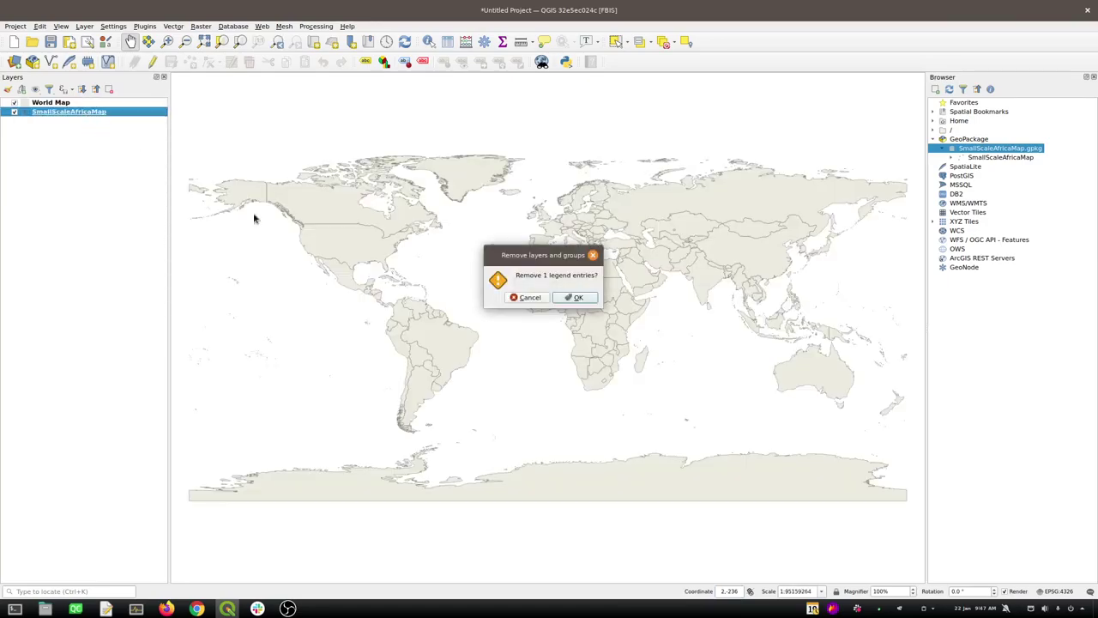
pyautogui.click(582, 300)
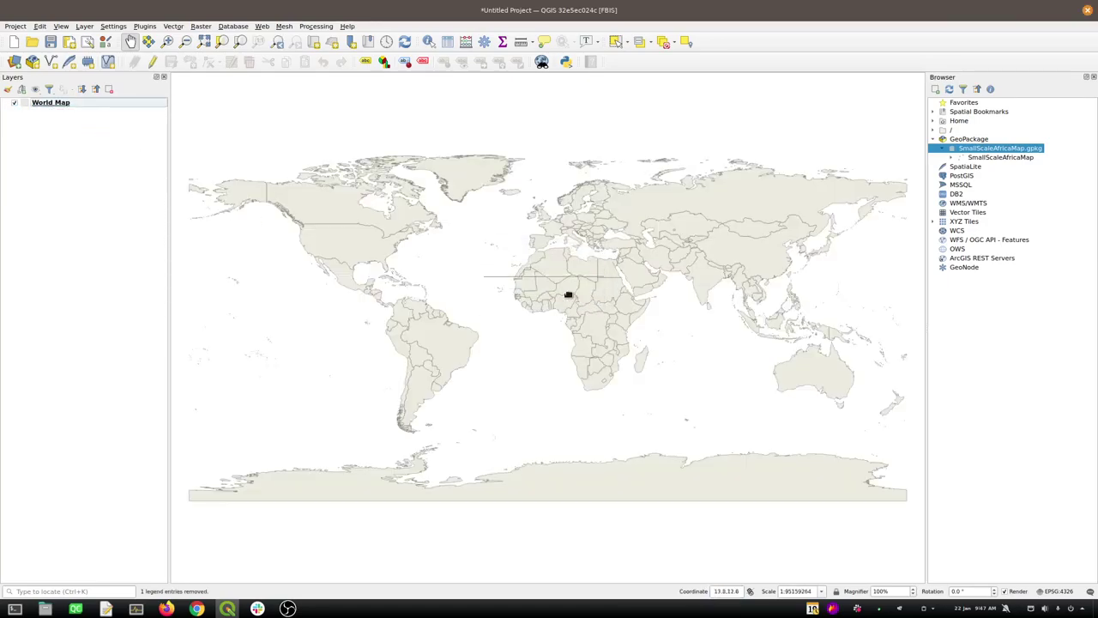
# Rename the World Map layer to world and import it into the SmallScaleAfricaMap.gpkg database
pyautogui.rightClick(69, 104)
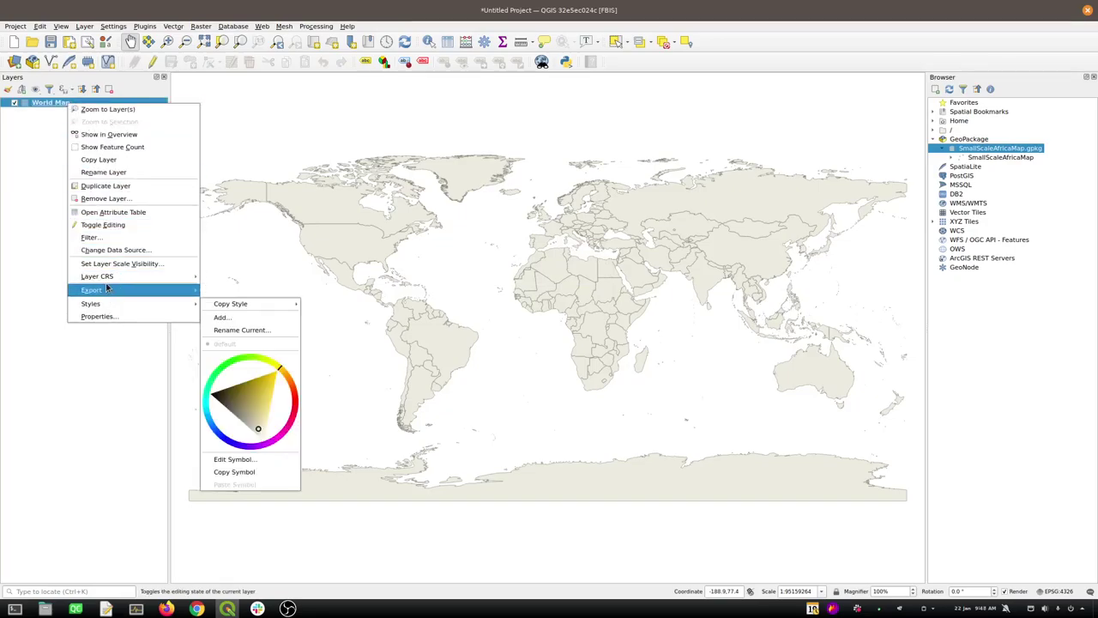
pyautogui.click(103, 171)
pyautogui.write('world')
pyautogui.press('Return')
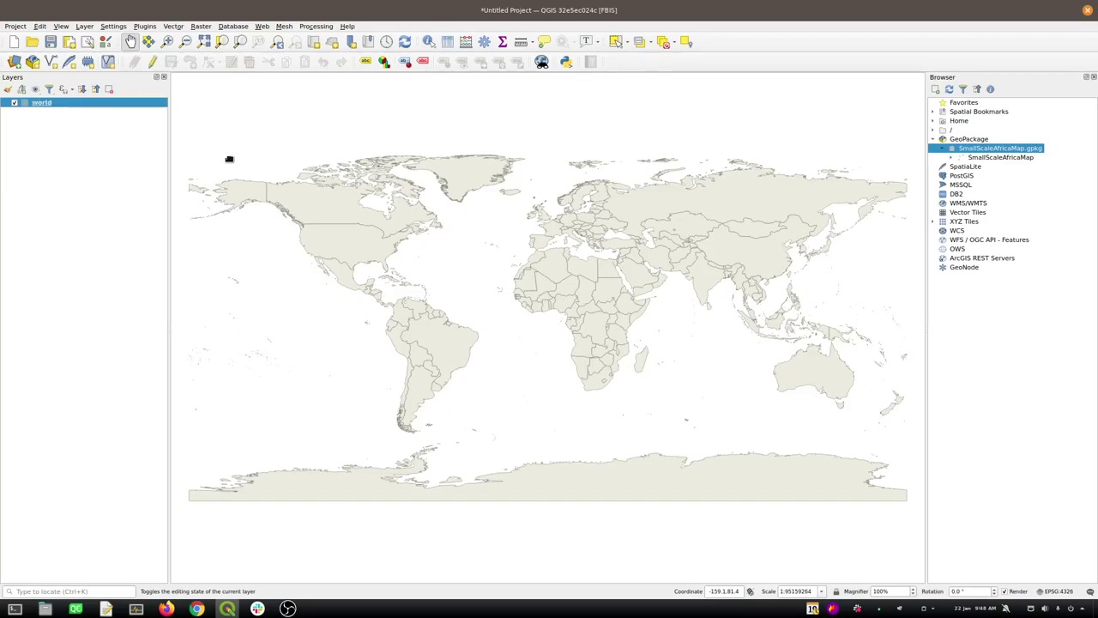
pyautogui.moveTo(45, 105); pyautogui.dragTo(985, 148)
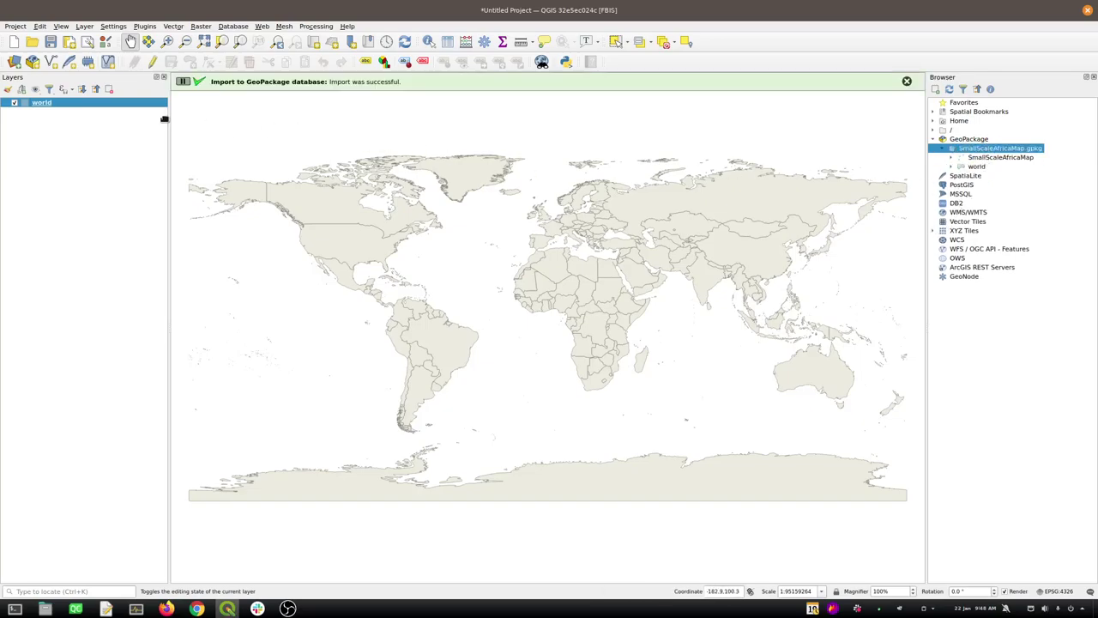
# Replace the project's original world layer with the world layer stored in SmallScaleAfricaMap.gpkg
pyautogui.hotkey('ctrl', 'd')
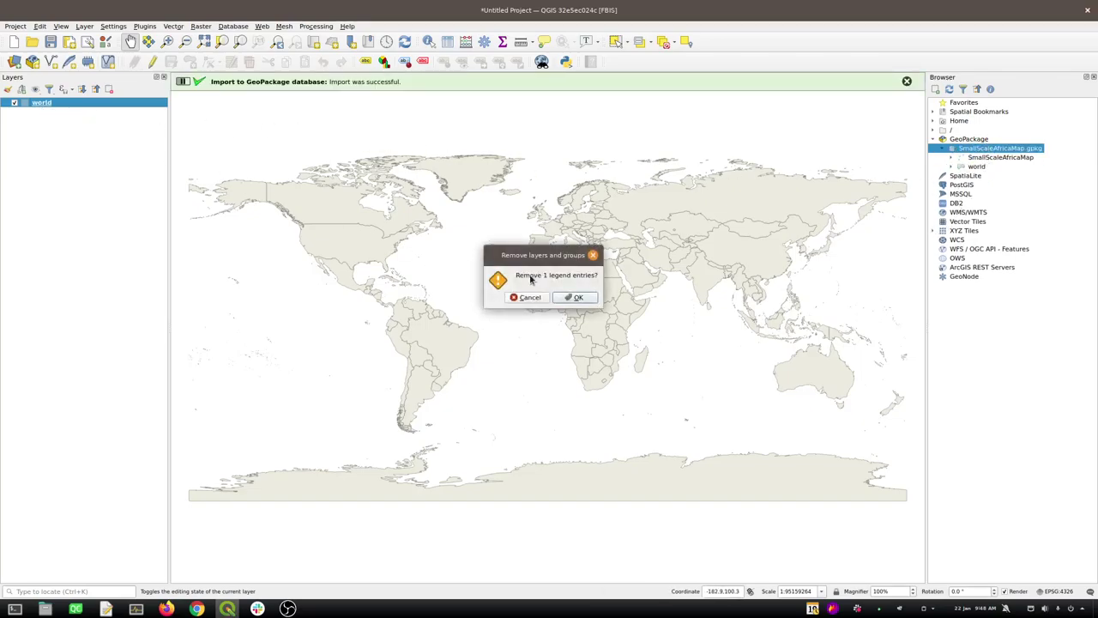
pyautogui.click(576, 297)
pyautogui.moveTo(976, 166); pyautogui.dragTo(591, 200)
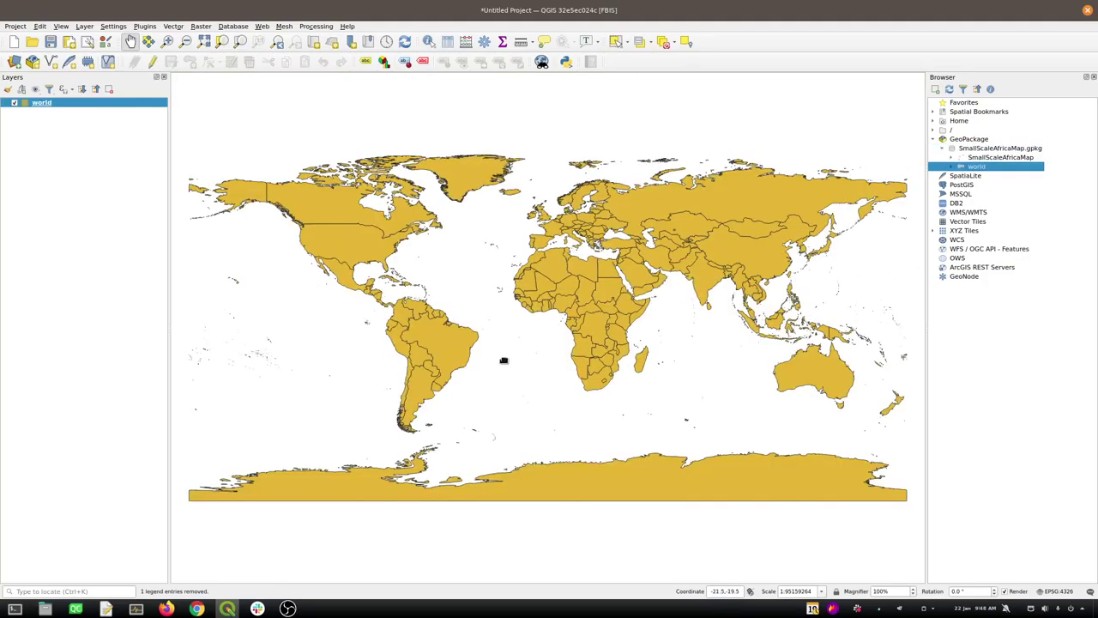
# Switch to the text document with the map request, review the countries and labels it asks for, and return to QGIS
pyautogui.hotkey('alt', 'Tab')
pyautogui.hotkey('alt', 'Tab')
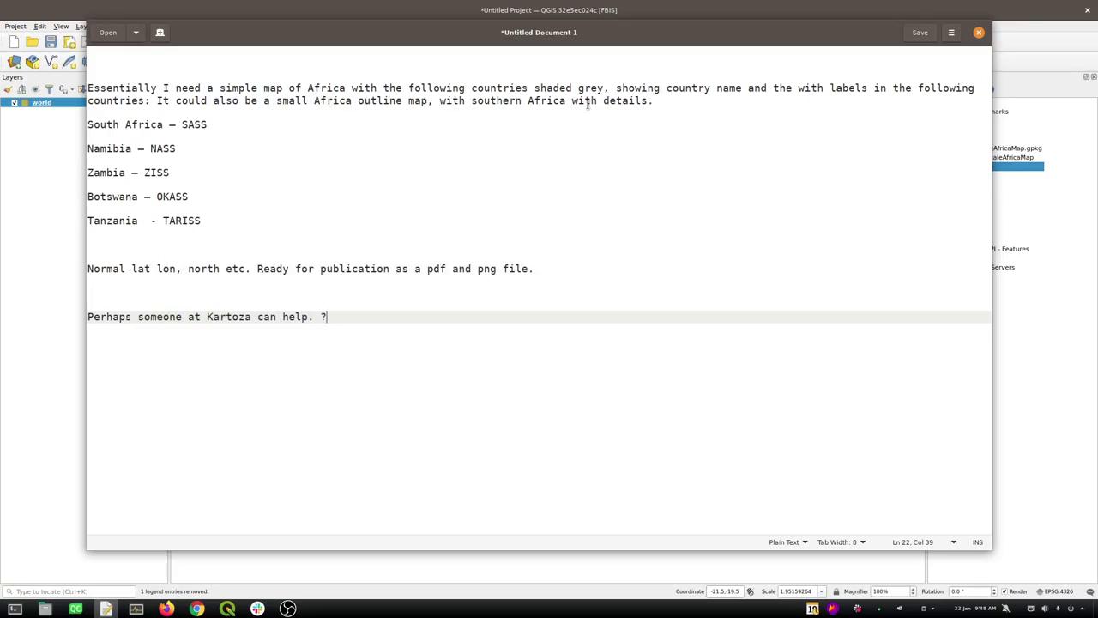
pyautogui.hotkey('alt', 'Tab')
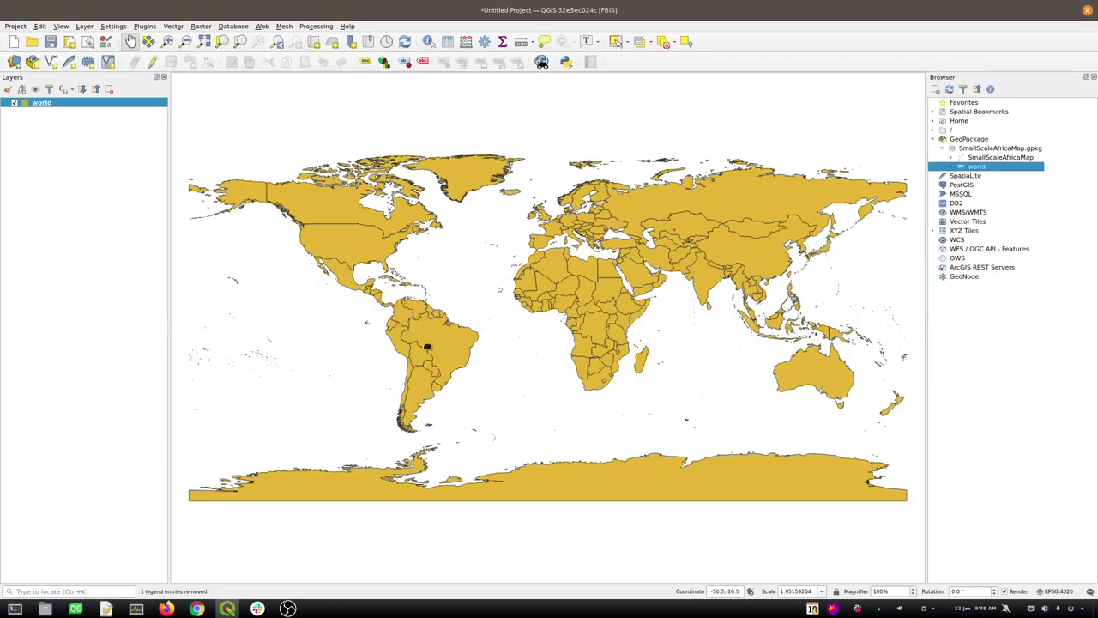
# Centre Africa in the map view and open the world layer's attribute table
pyautogui.scroll(3, 586, 332)
pyautogui.scroll(-2, 587, 333)
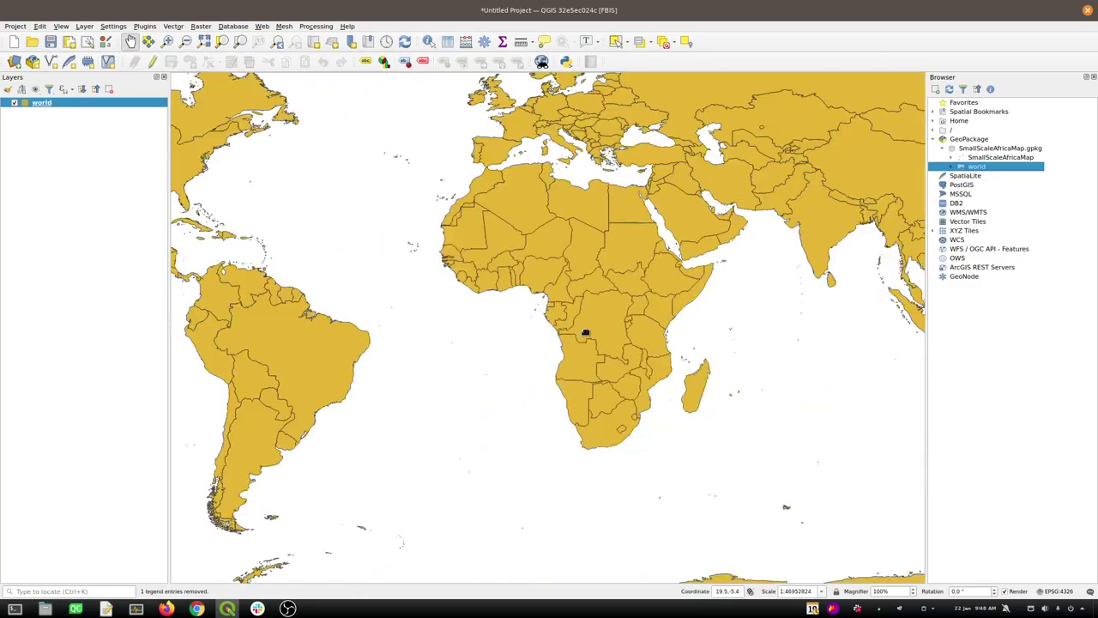
pyautogui.moveTo(650, 305); pyautogui.dragTo(586, 321)
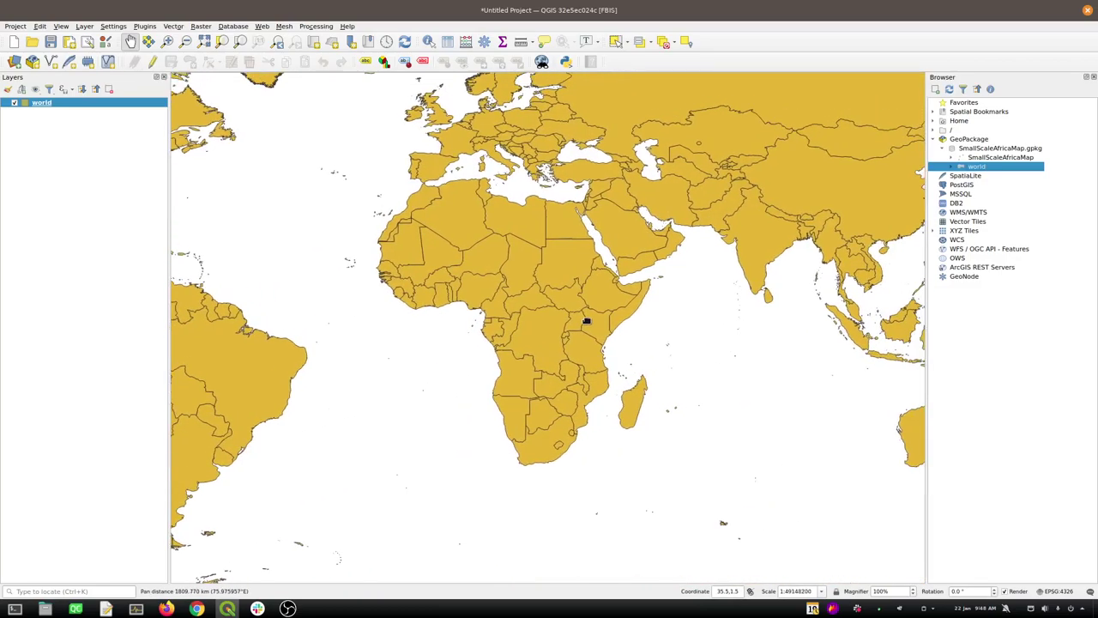
pyautogui.scroll(1, 587, 321)
pyautogui.scroll(-1, 587, 321)
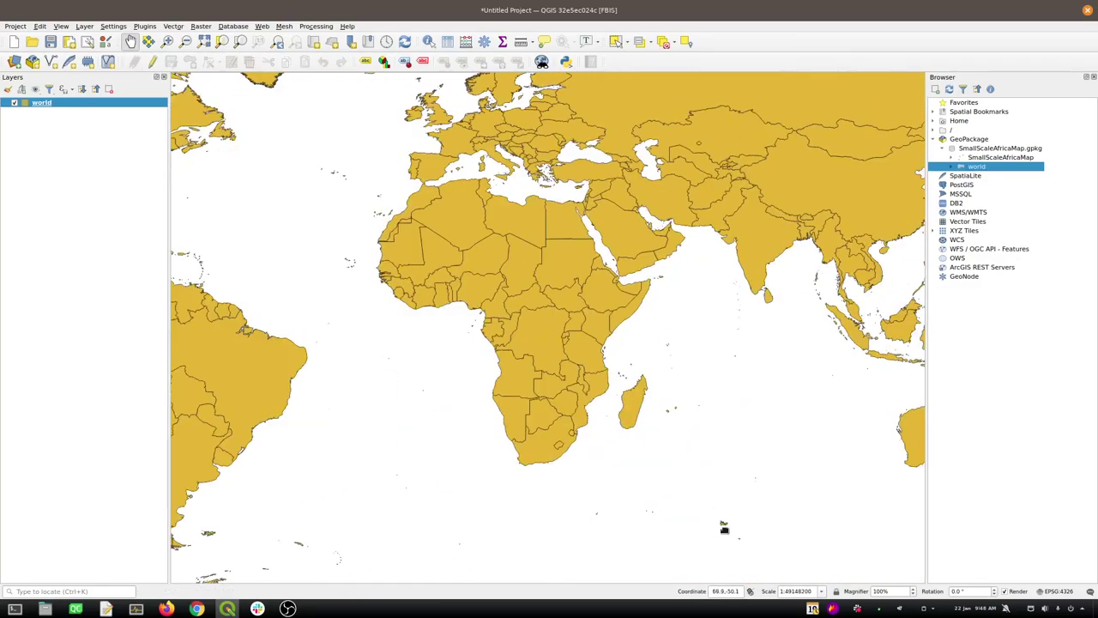
pyautogui.moveTo(523, 362); pyautogui.dragTo(542, 368)
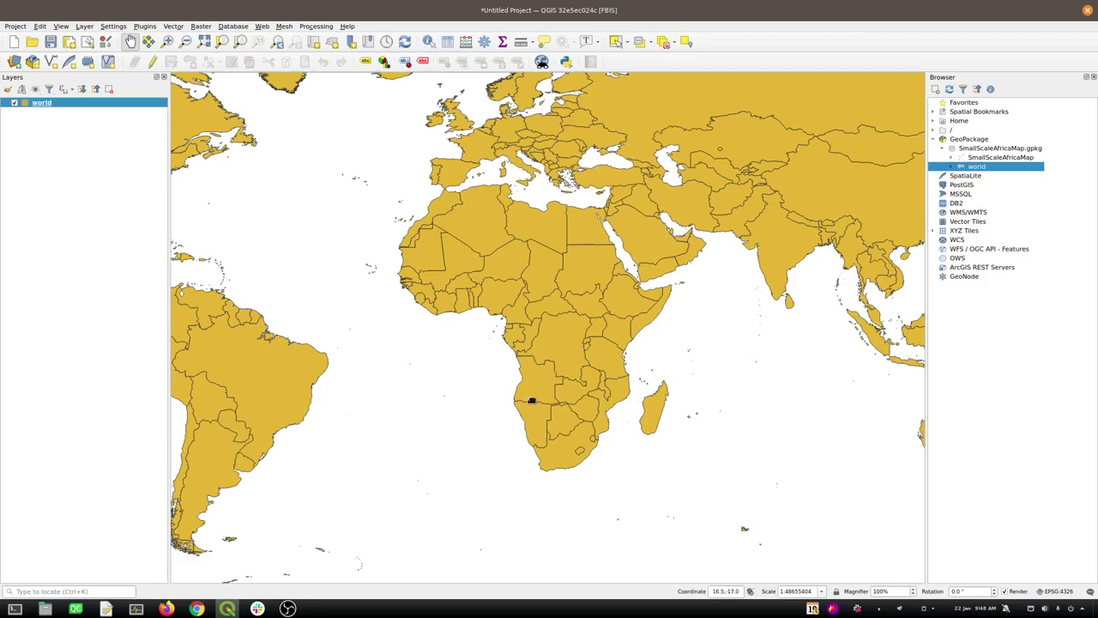
pyautogui.click(447, 41)
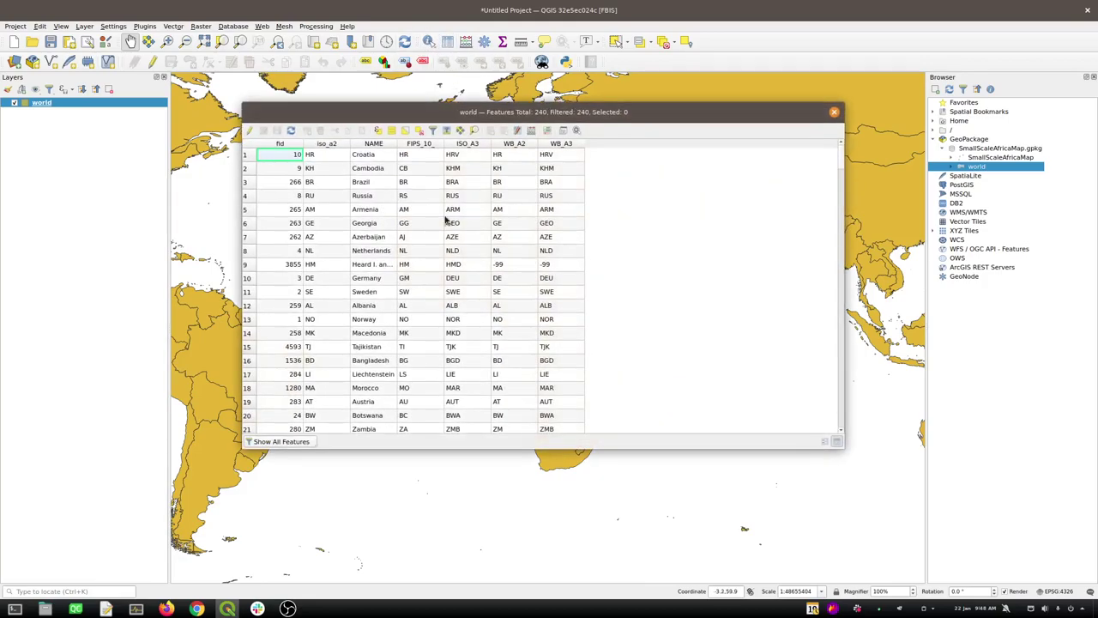
# Create a whole number (integer) field named outside-africa in the world layer with the expression 1
pyautogui.click(248, 131)
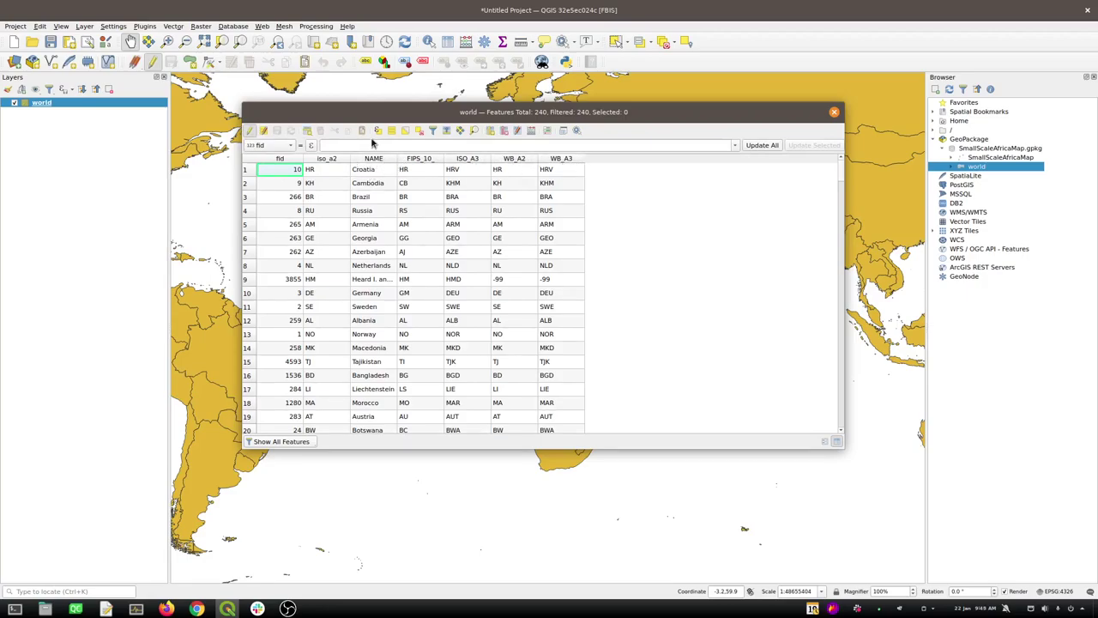
pyautogui.click(529, 131)
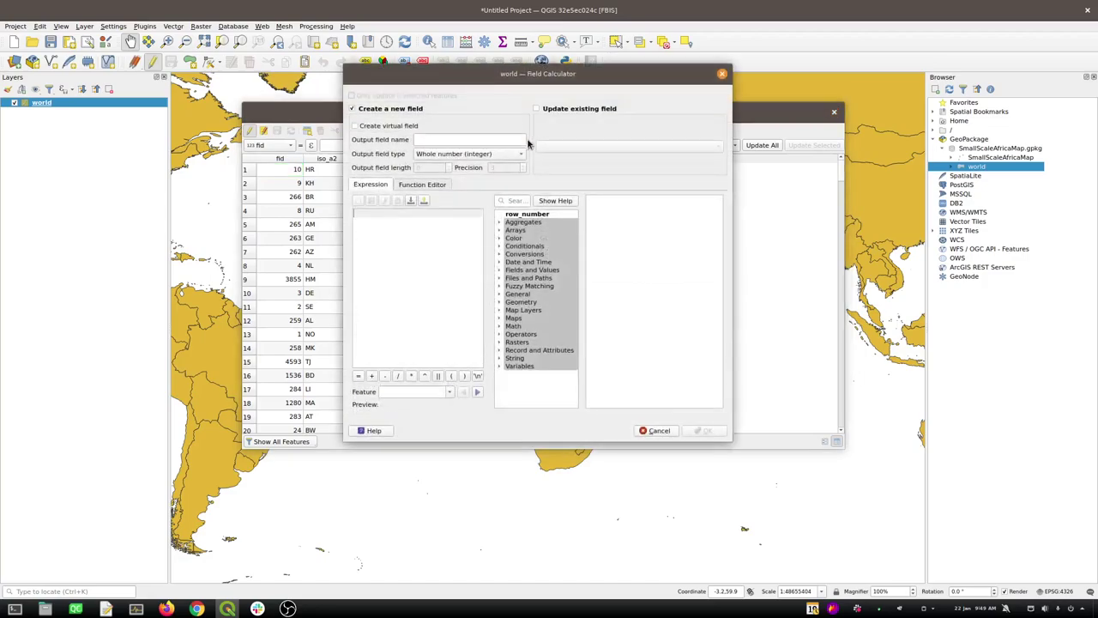
pyautogui.click(458, 138)
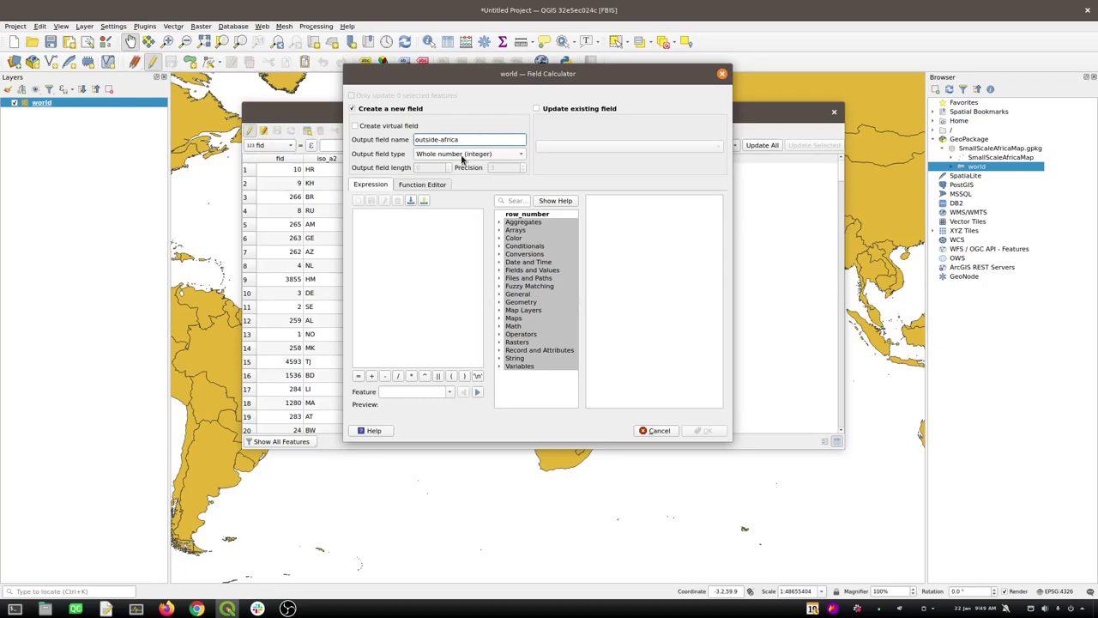
pyautogui.click(468, 154)
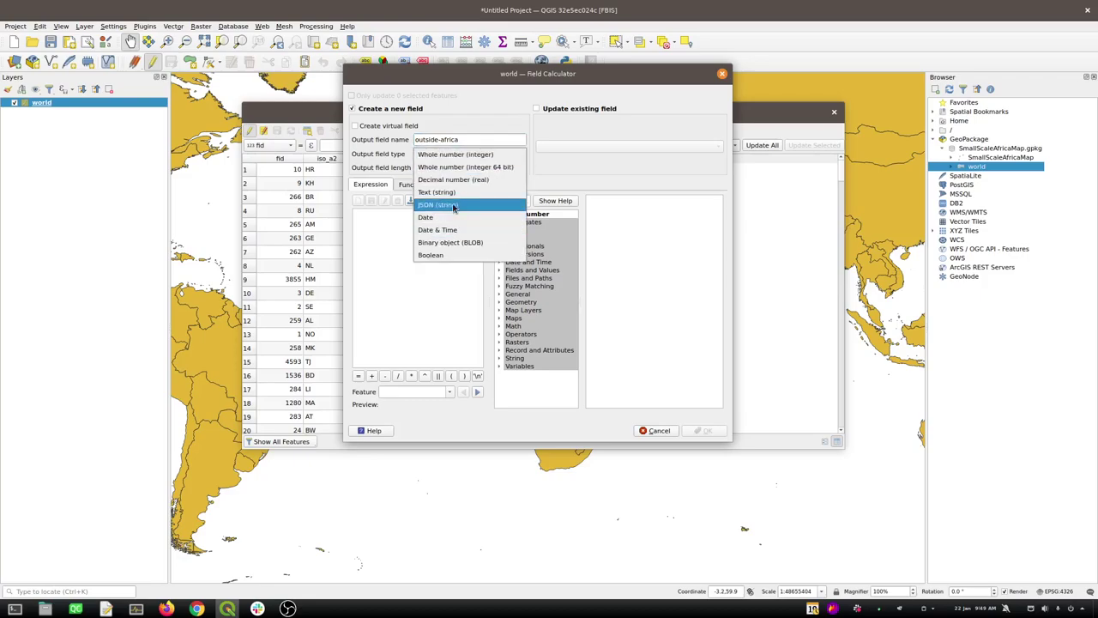
pyautogui.click(455, 154)
pyautogui.click(434, 254)
pyautogui.write('1')
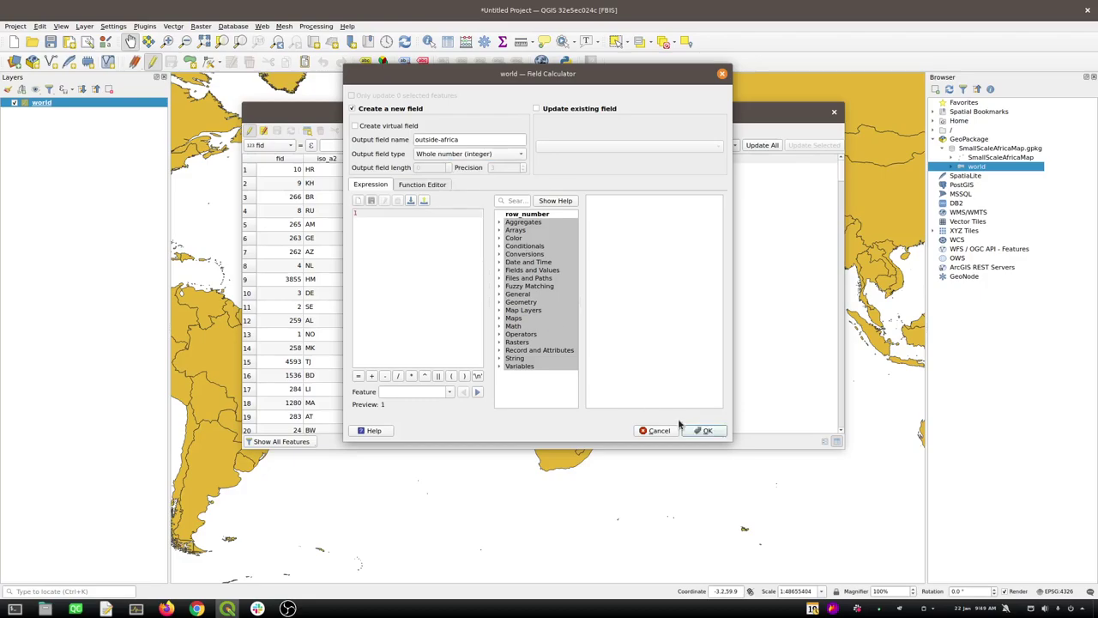
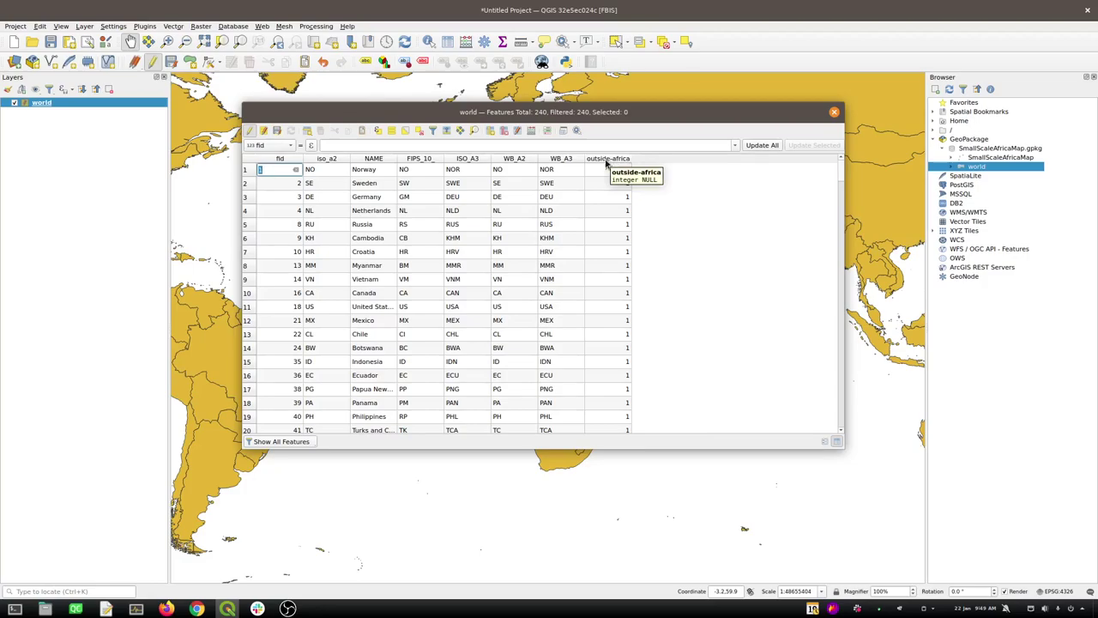
# Sort the table by outside-africa and stop editing the world layer without saving the changes
pyautogui.click(589, 161)
pyautogui.click(251, 130)
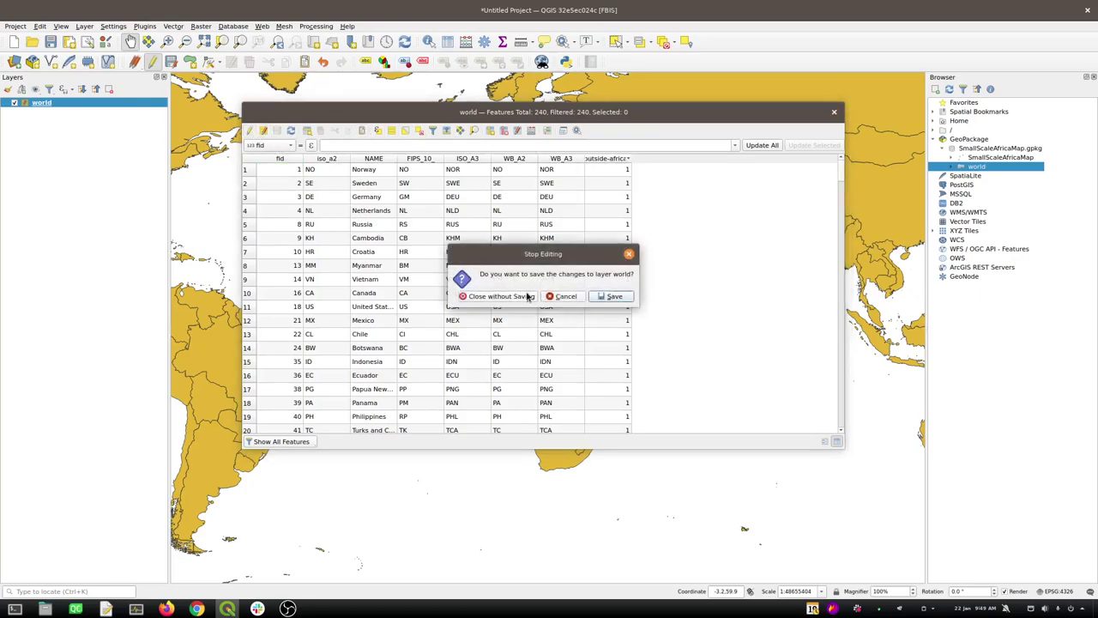
pyautogui.click(518, 297)
# Create a text (string) field named context in the world layer, filled with the value 'world' for every feature
pyautogui.click(249, 131)
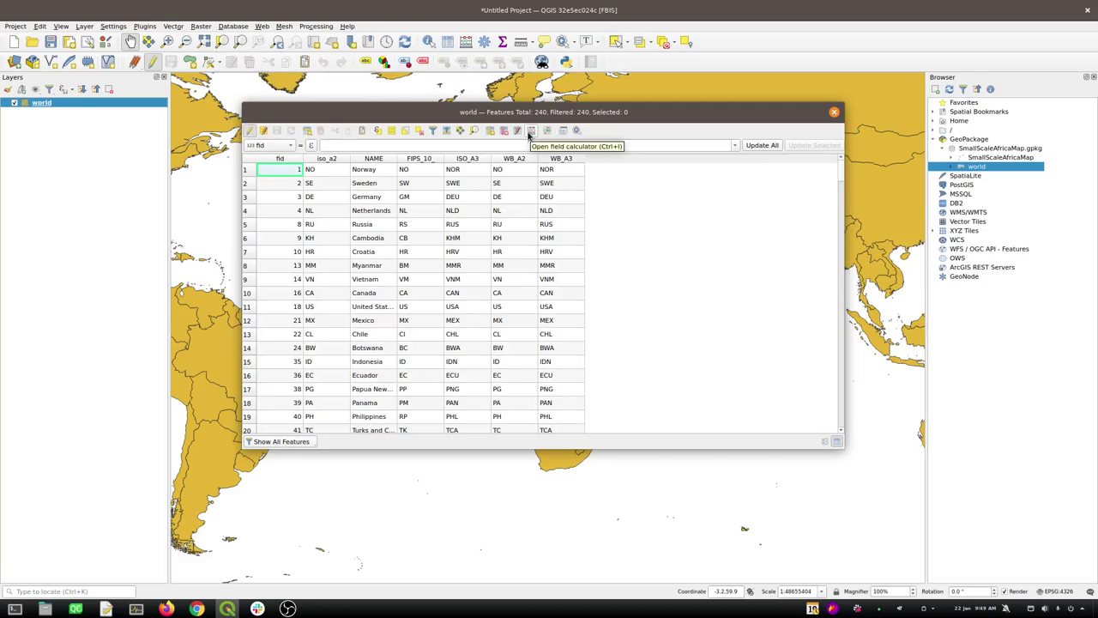
pyautogui.click(533, 131)
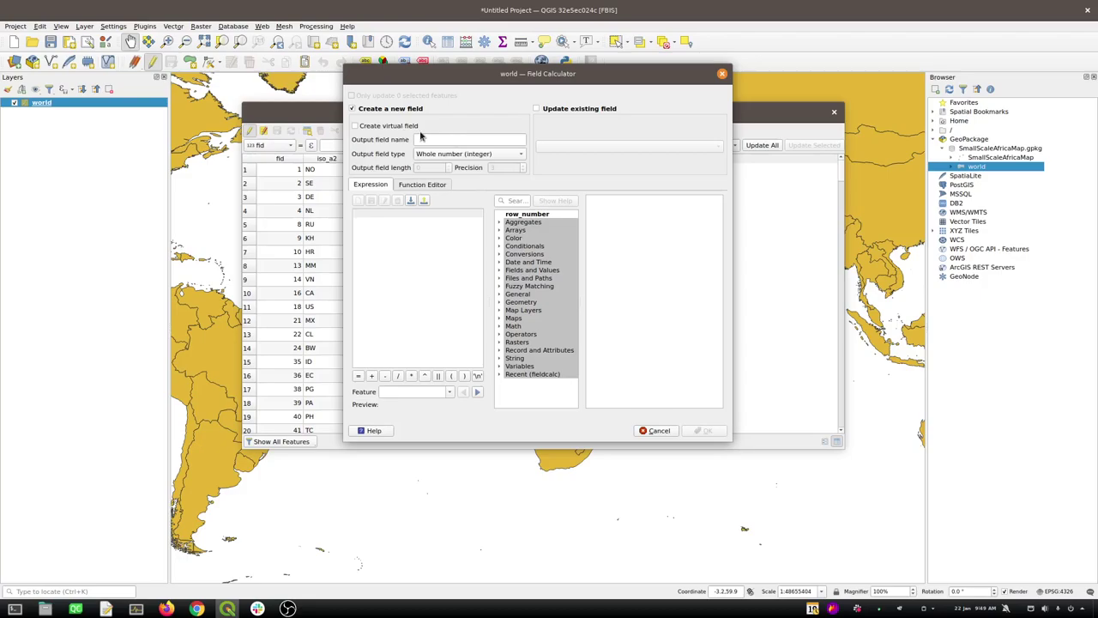
pyautogui.click(439, 139)
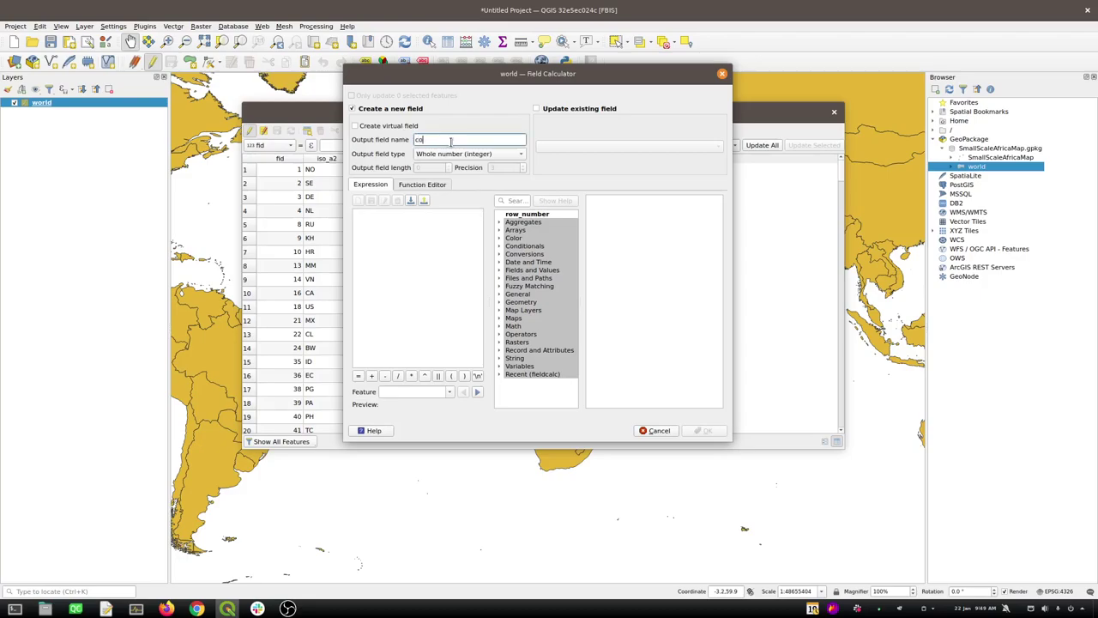
pyautogui.click(463, 154)
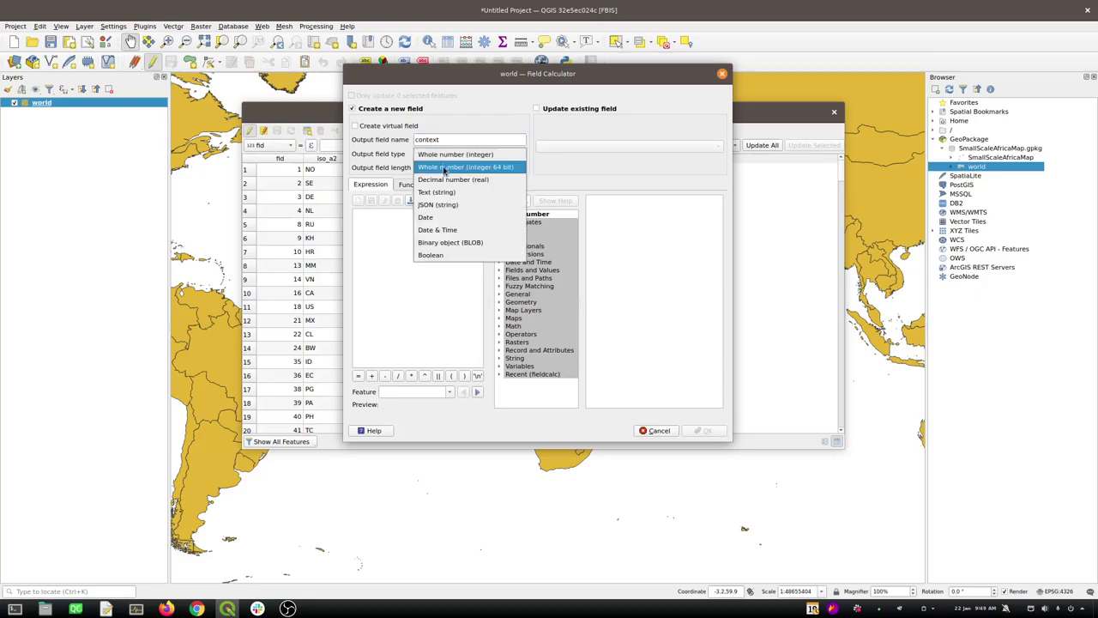
pyautogui.click(444, 196)
pyautogui.click(420, 228)
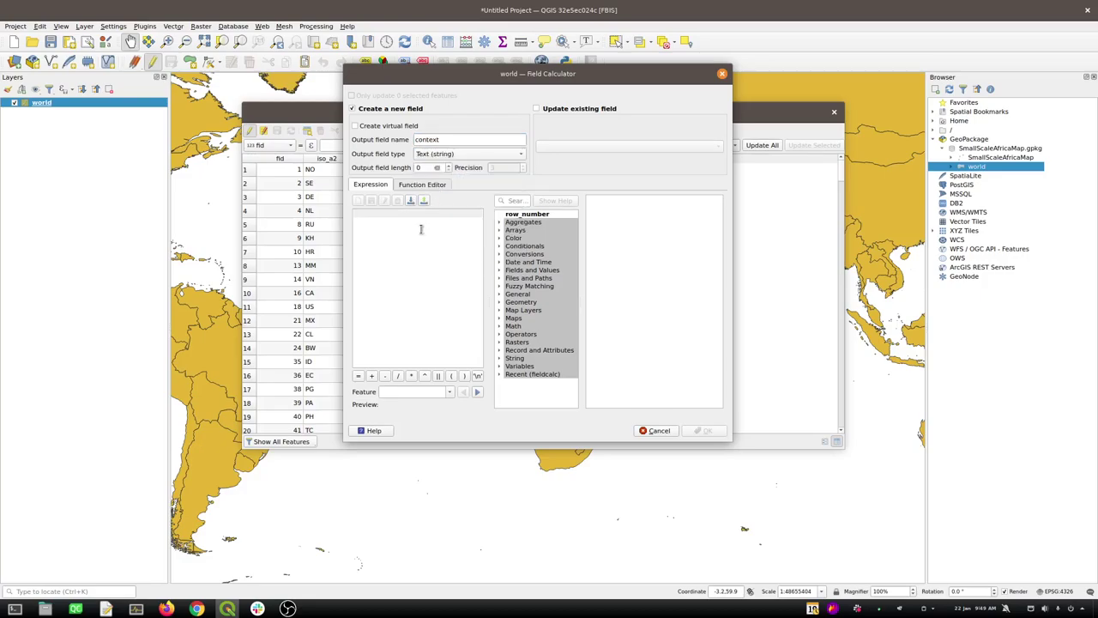
pyautogui.write('.worl')
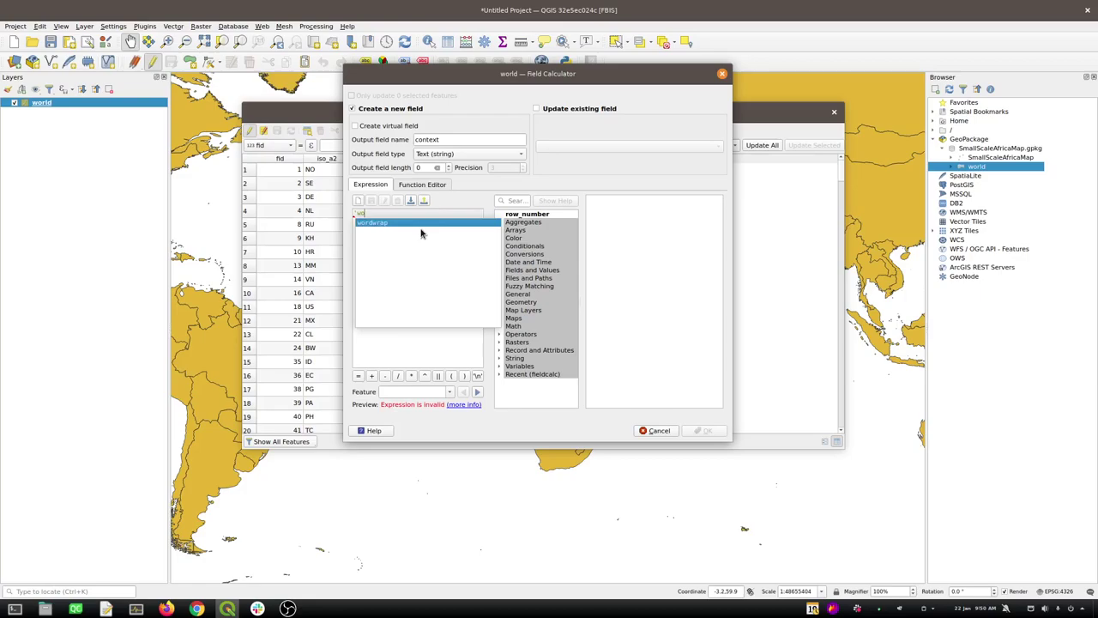
pyautogui.write("d'")
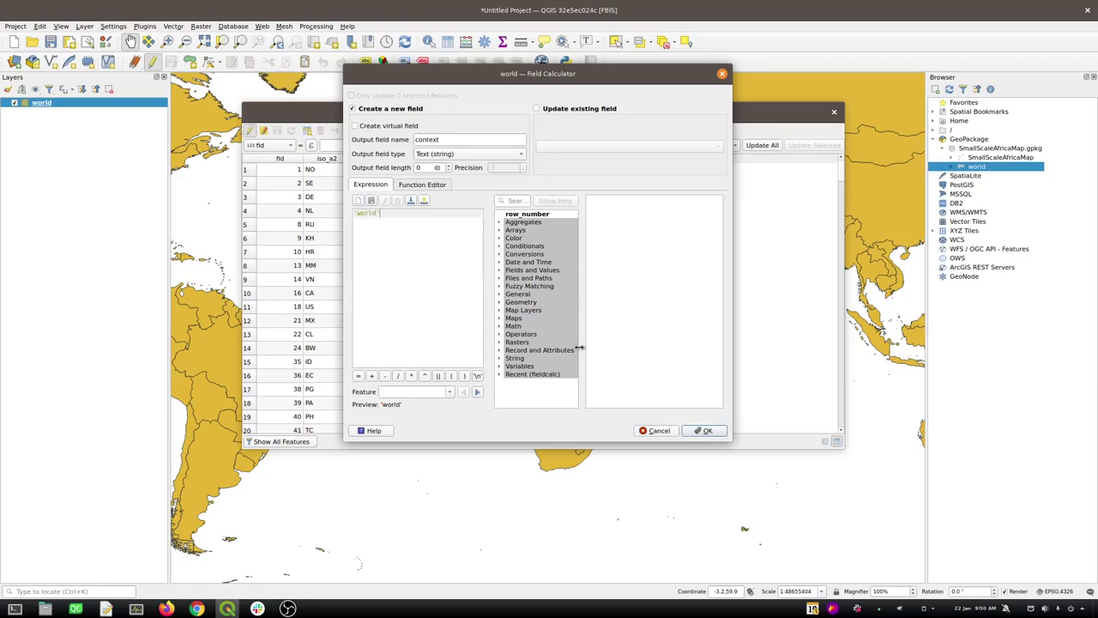
pyautogui.click(699, 430)
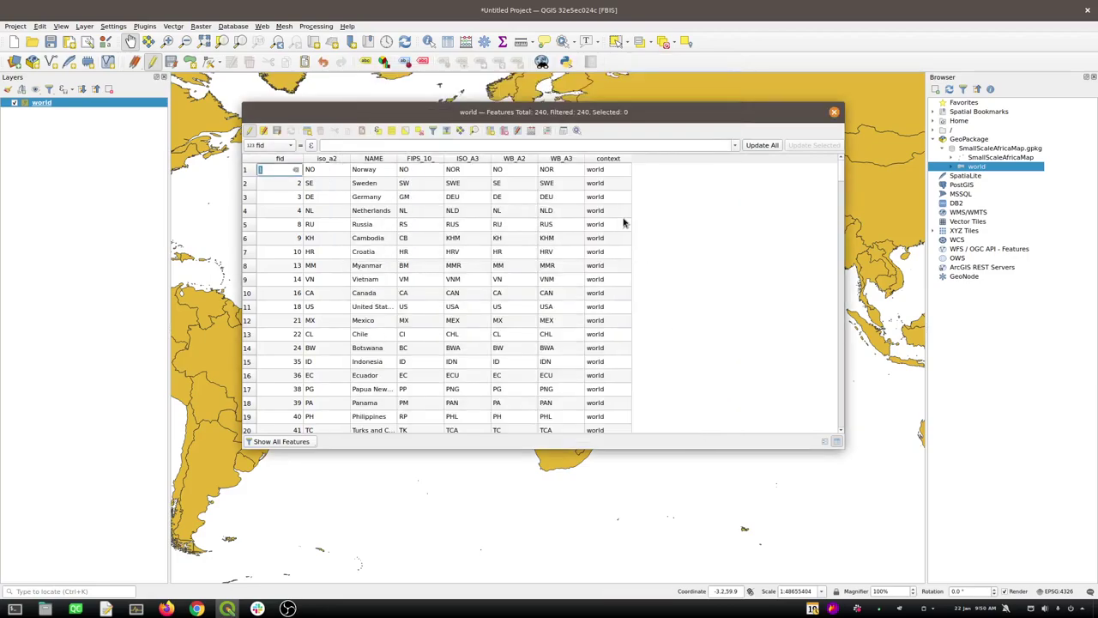
# Move the attribute table aside and select the countries of southern and central Africa with one rectangle on the map
pyautogui.moveTo(642, 112); pyautogui.dragTo(174, 312)
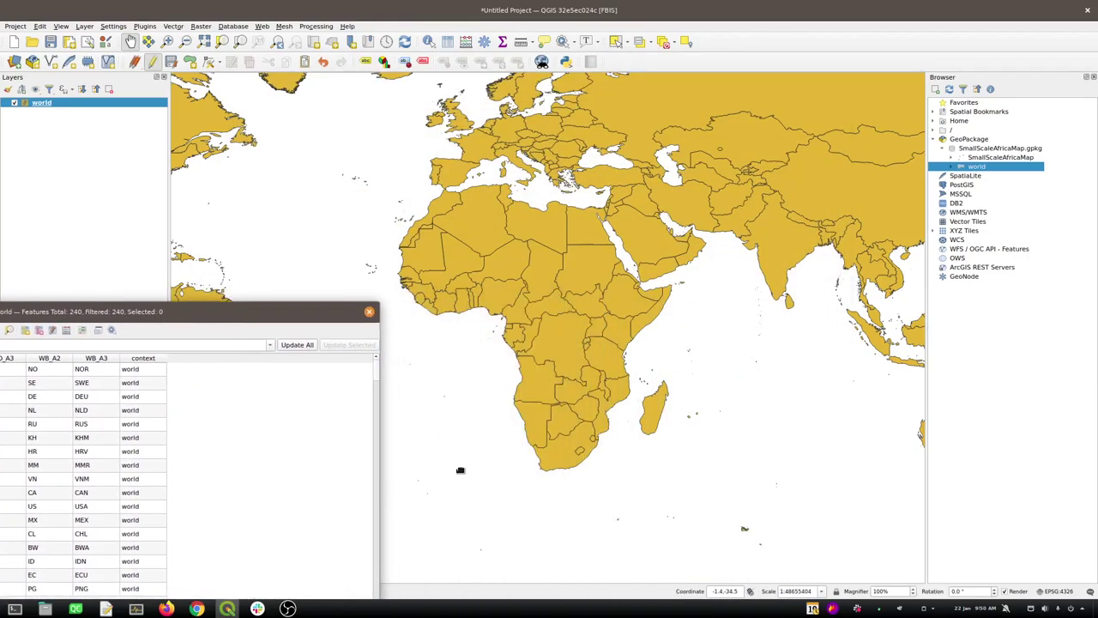
pyautogui.click(615, 41)
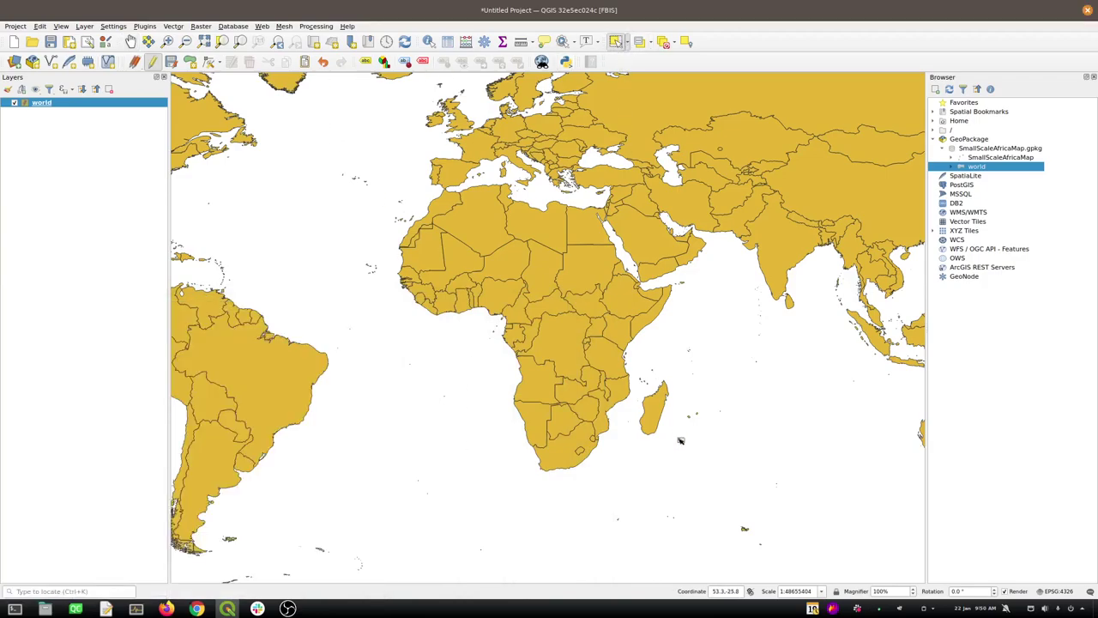
pyautogui.moveTo(364, 508); pyautogui.dragTo(692, 280)
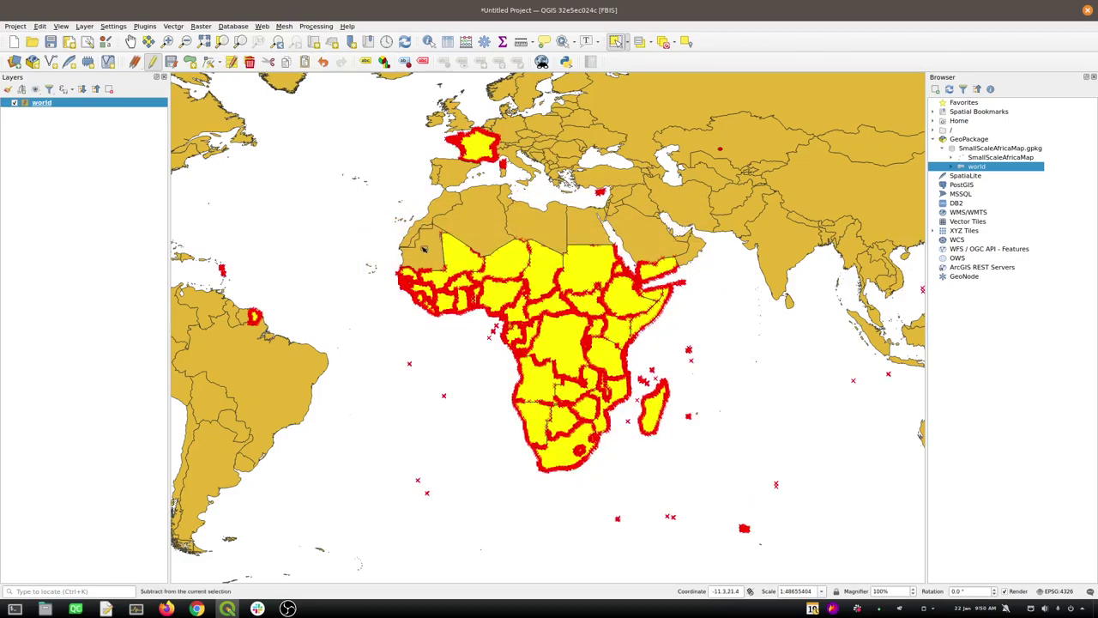
# Add the remaining North and West African countries to the selection, including Mauritania, Algeria, Morocco, Western Sahara, Tunisia, Libya and Egypt
pyautogui.moveTo(389, 195); pyautogui.dragTo(483, 245)
pyautogui.keyDown('shift'); pyautogui.click(456, 265); pyautogui.keyUp('shift')
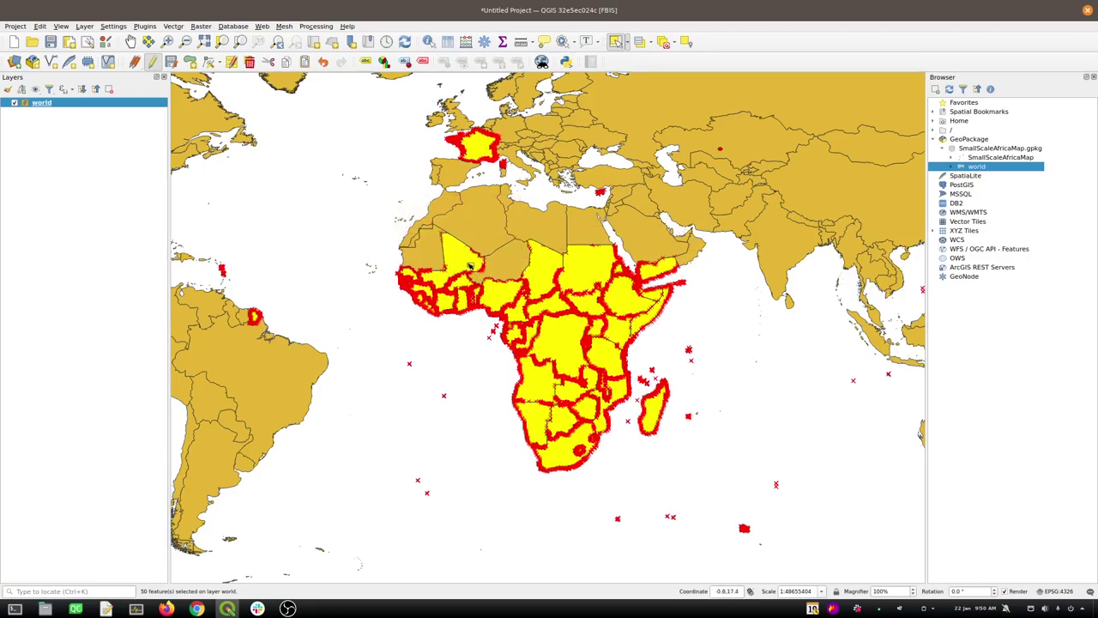
pyautogui.keyDown('shift'); pyautogui.click(512, 254); pyautogui.keyUp('shift')
pyautogui.keyDown('shift'); pyautogui.click(499, 231); pyautogui.keyUp('shift')
pyautogui.keyDown('shift'); pyautogui.click(434, 248); pyautogui.keyUp('shift')
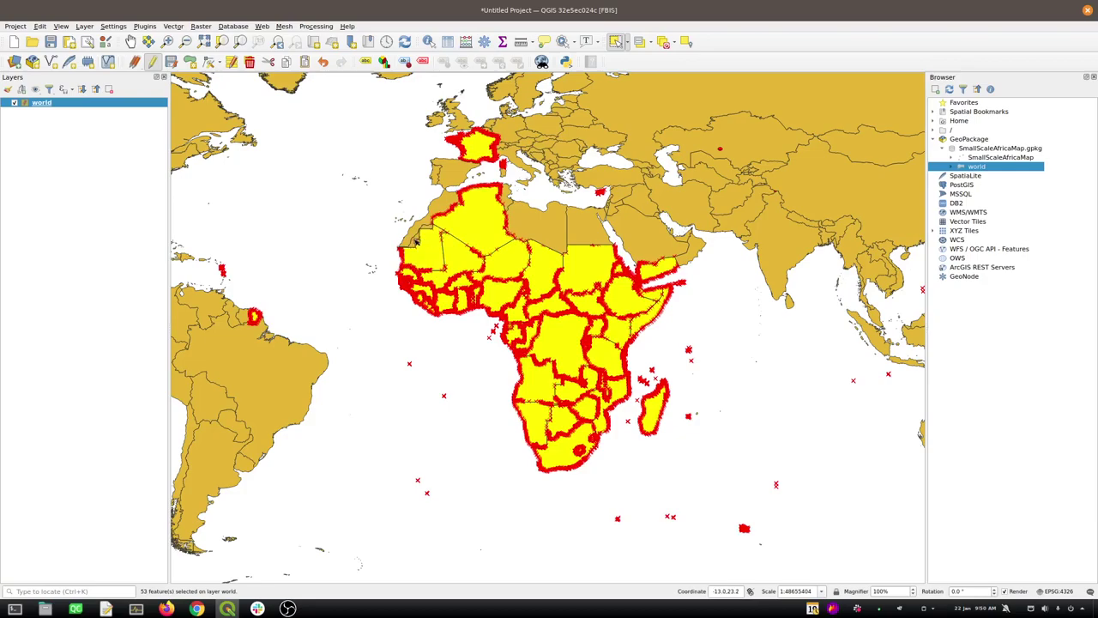
pyautogui.keyDown('shift'); pyautogui.click(421, 230); pyautogui.keyUp('shift')
pyautogui.keyDown('shift'); pyautogui.click(509, 202); pyautogui.keyUp('shift')
pyautogui.keyDown('shift'); pyautogui.click(545, 221); pyautogui.keyUp('shift')
pyautogui.keyDown('shift'); pyautogui.click(593, 222); pyautogui.keyUp('shift')
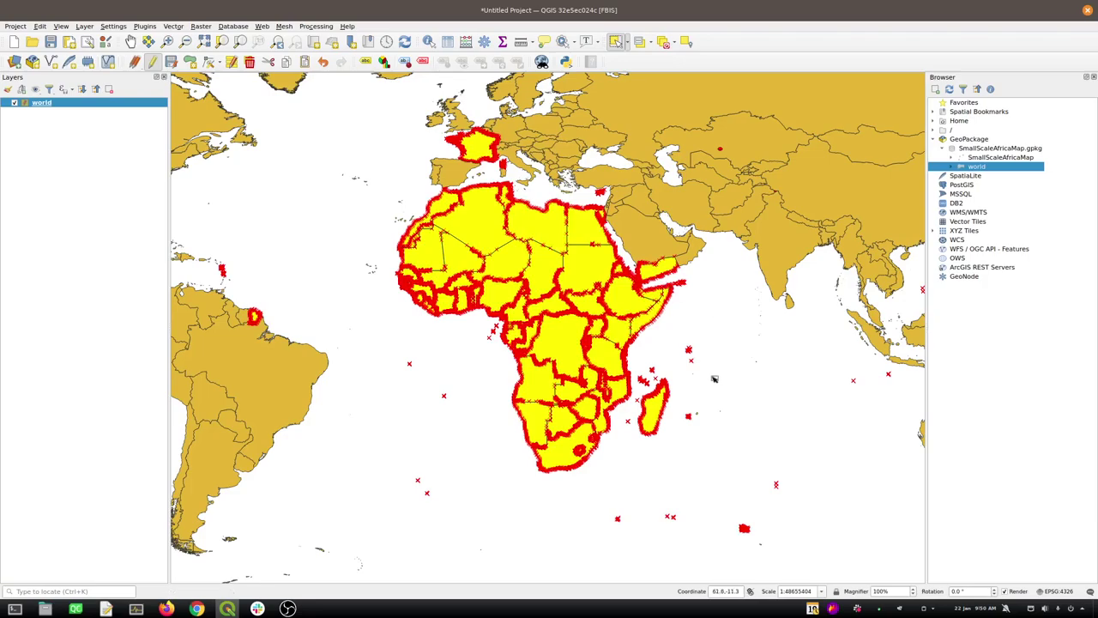
# Remove the non-African features with islands in the Indian and Atlantic Oceans from the selection, keeping South Africa selected
pyautogui.moveTo(595, 476); pyautogui.dragTo(794, 559)
pyautogui.moveTo(677, 335); pyautogui.dragTo(705, 436)
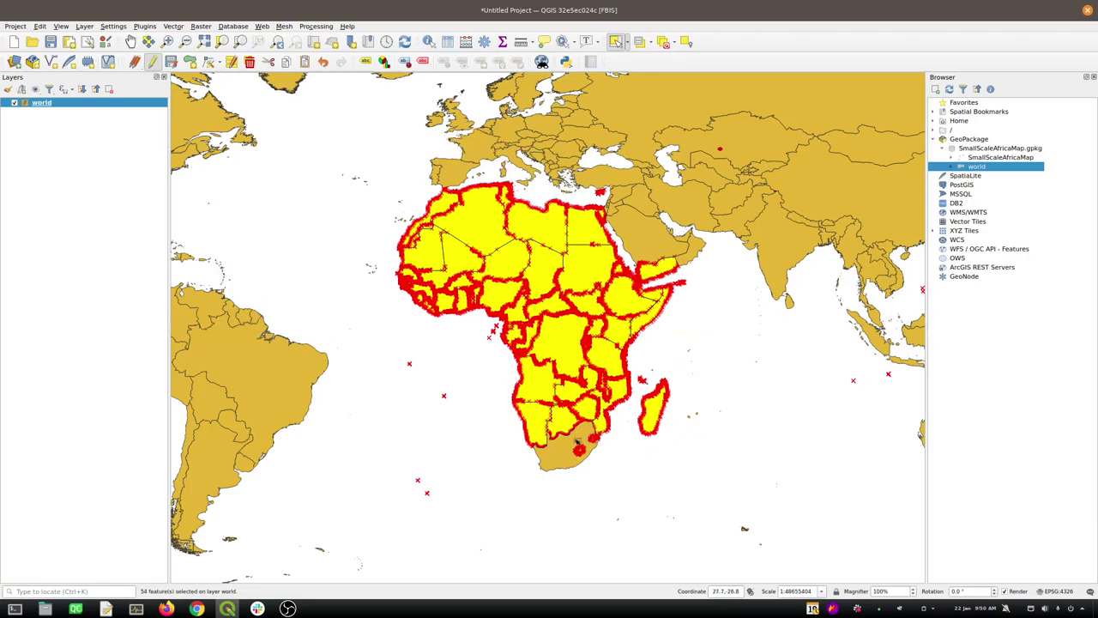
pyautogui.keyDown('shift'); pyautogui.click(565, 448); pyautogui.keyUp('shift')
pyautogui.moveTo(396, 354); pyautogui.dragTo(494, 436)
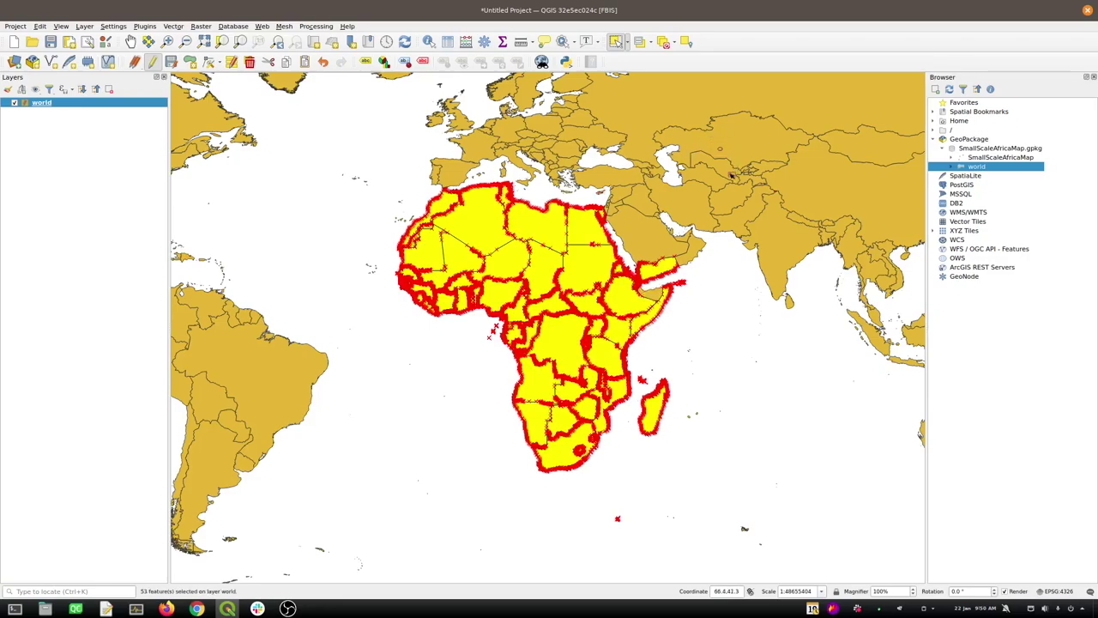
# Add the Somaliland area to the selection and try to exclude the Northern Cyprus area from it
pyautogui.click(657, 290)
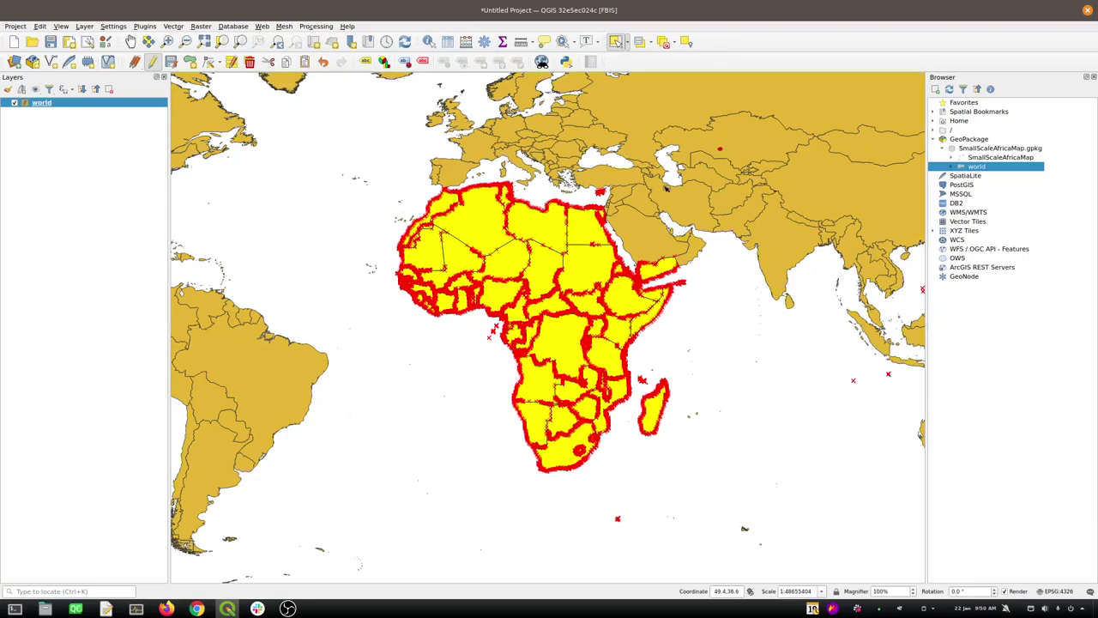
pyautogui.scroll(4, 590, 201)
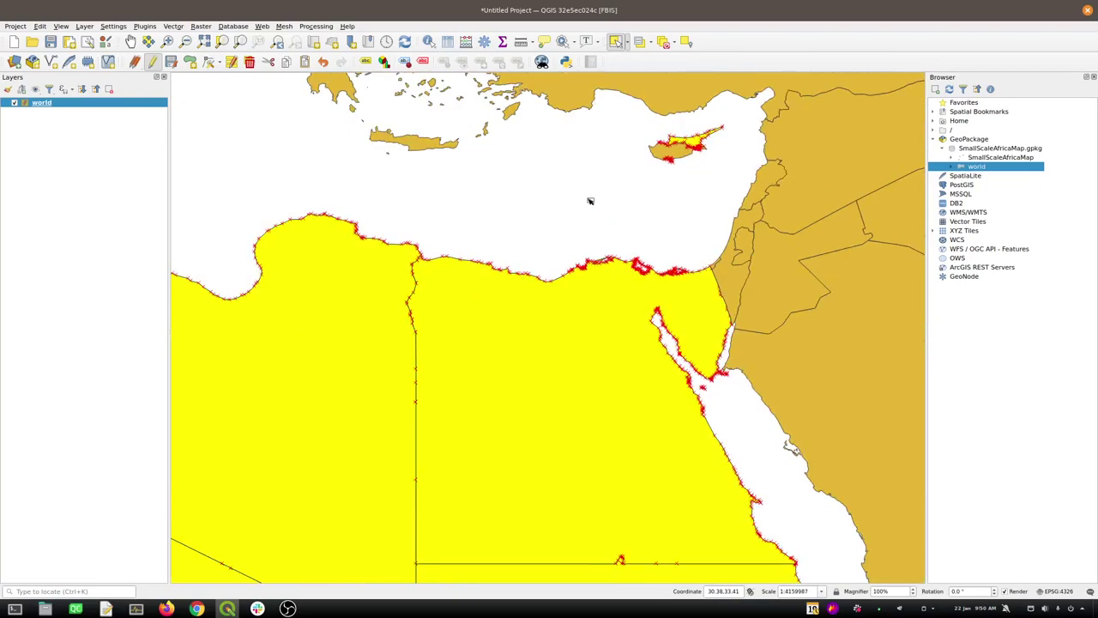
pyautogui.keyDown('ctrl'); pyautogui.click(699, 144); pyautogui.keyUp('ctrl')
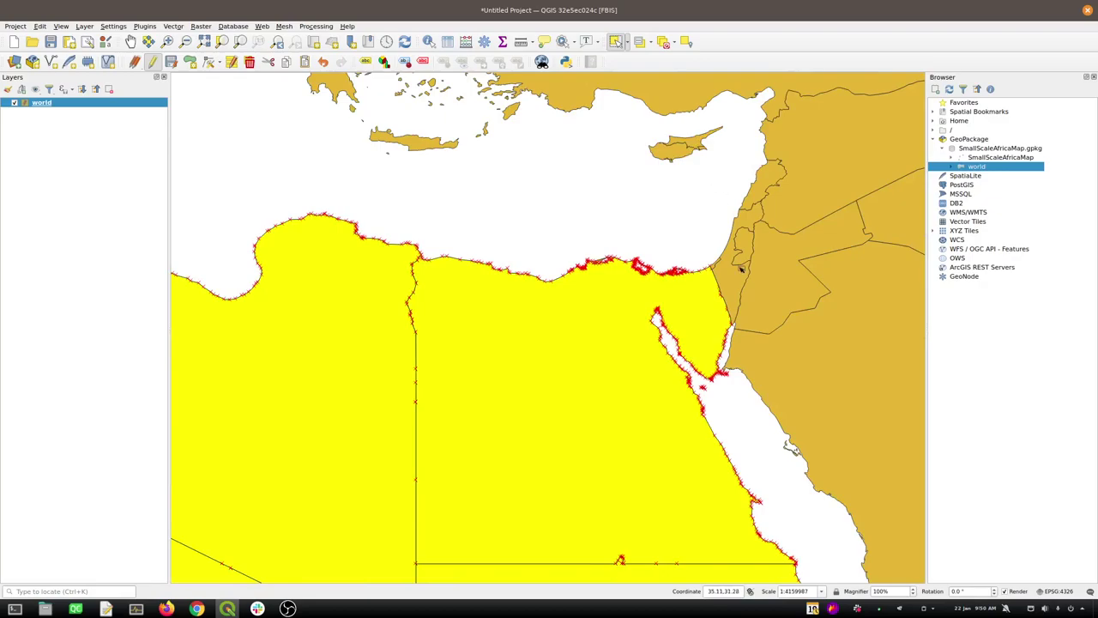
pyautogui.scroll(-2, 742, 269)
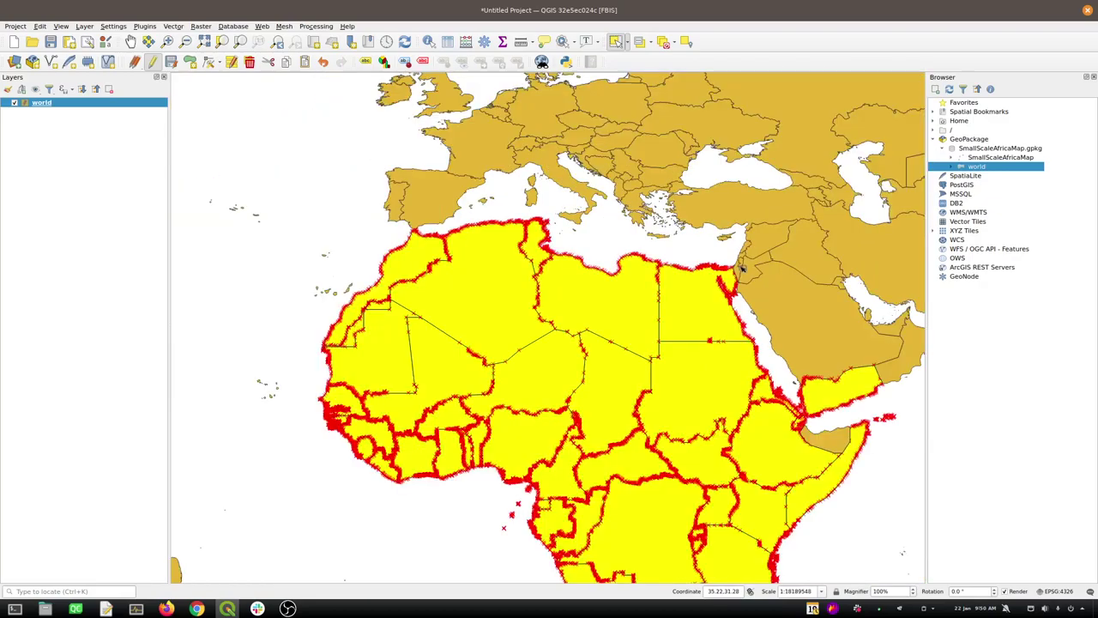
pyautogui.keyDown('ctrl'); pyautogui.click(837, 446); pyautogui.keyUp('ctrl')
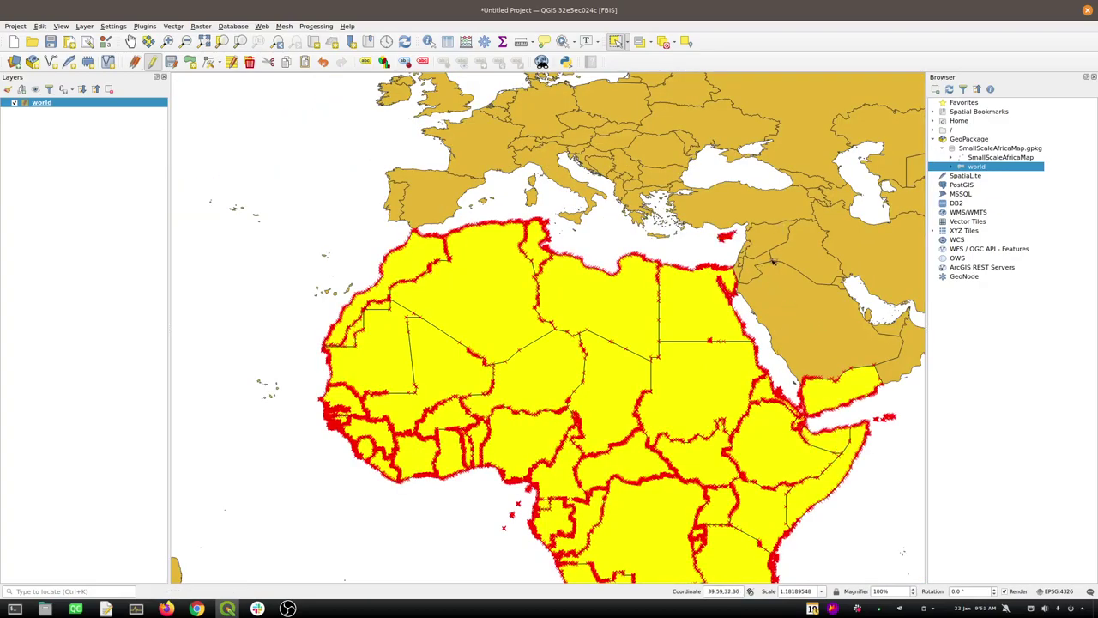
pyautogui.moveTo(693, 351); pyautogui.dragTo(653, 199)
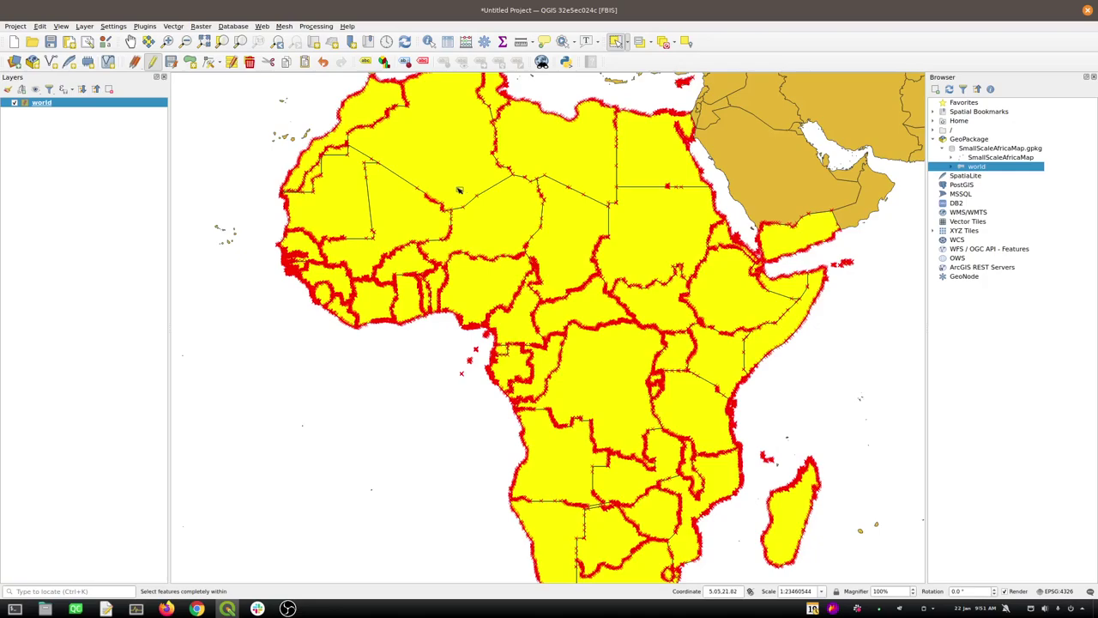
# Bring the world layer's attribute table back over the map and move the selected rows to the top
pyautogui.hotkey('alt', 'Tab')
pyautogui.moveTo(204, 324); pyautogui.dragTo(649, 153)
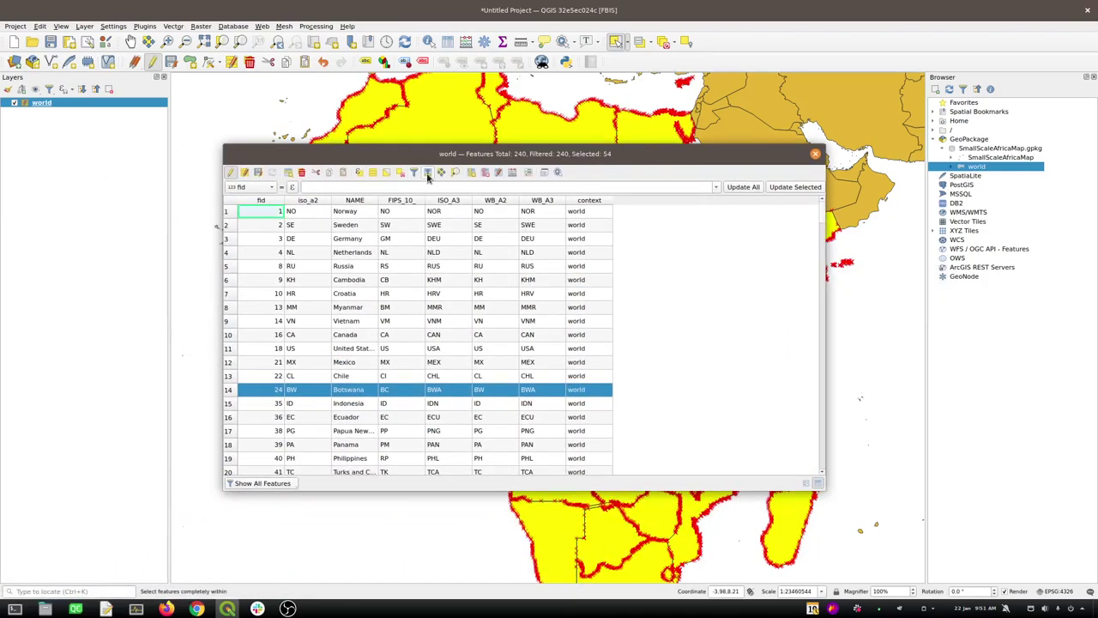
pyautogui.click(428, 173)
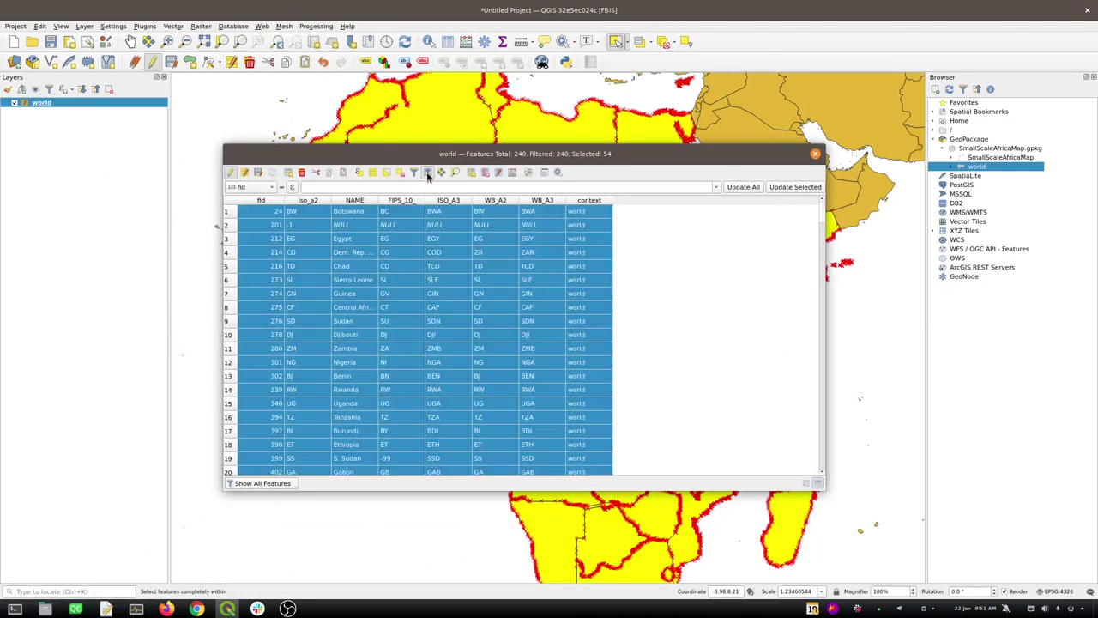
# Update the existing context field to 'africa' for only the selected features with the field calculator
pyautogui.click(512, 173)
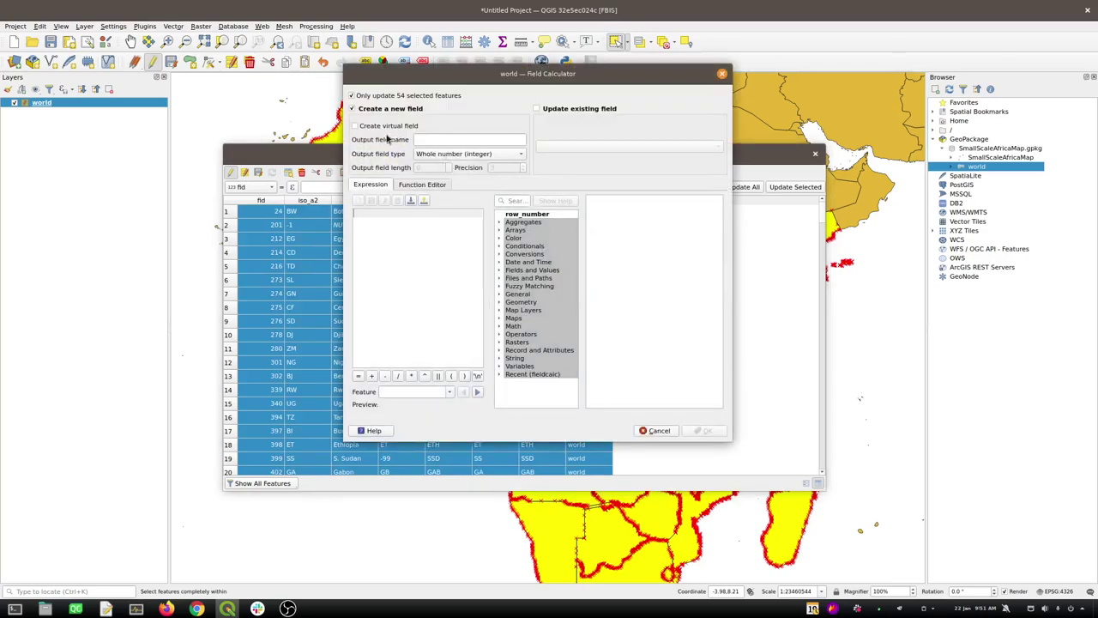
pyautogui.click(535, 109)
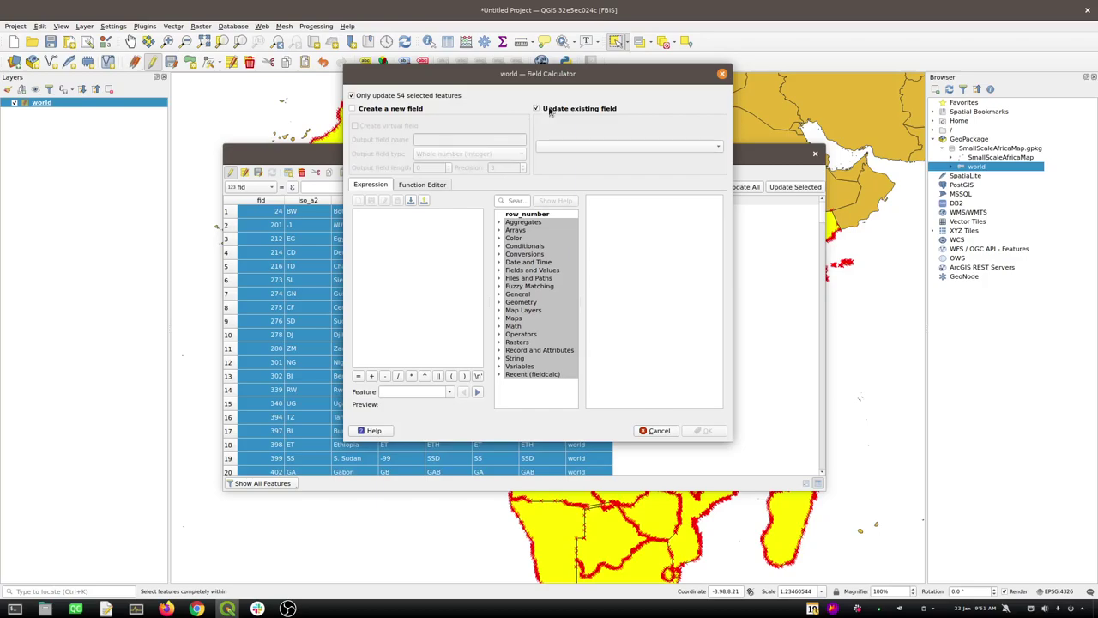
pyautogui.click(567, 144)
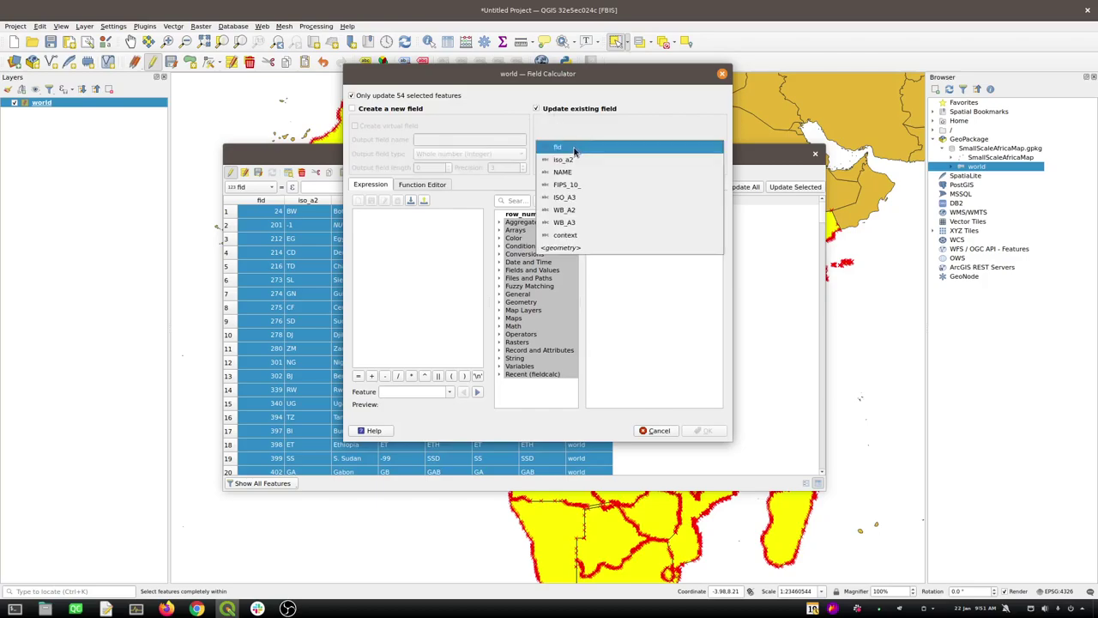
pyautogui.click(567, 239)
pyautogui.click(434, 298)
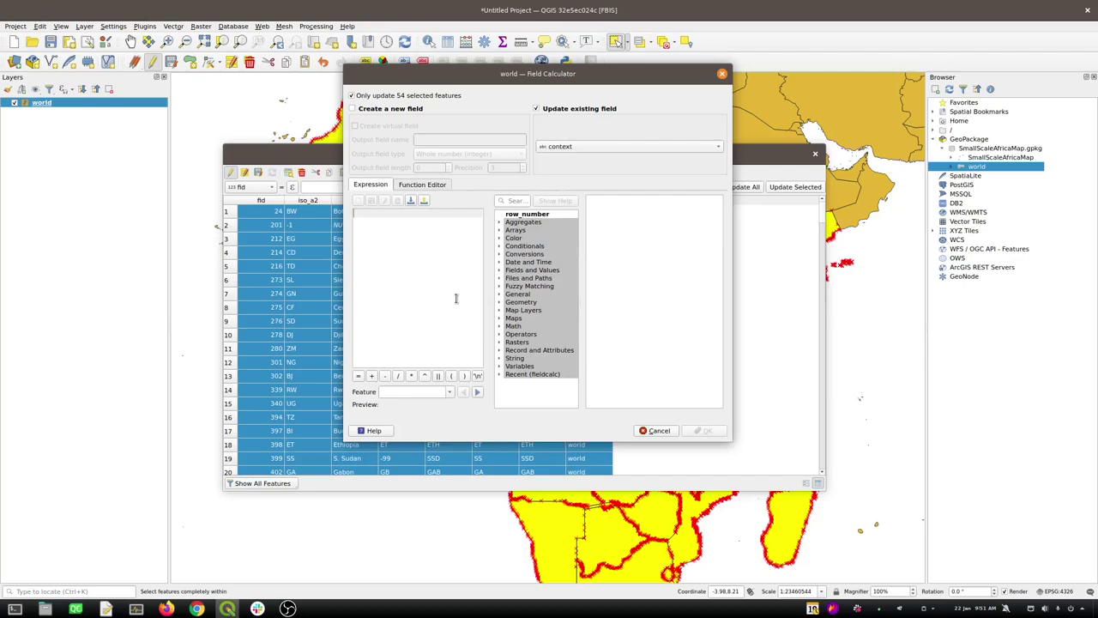
pyautogui.write("'africa'")
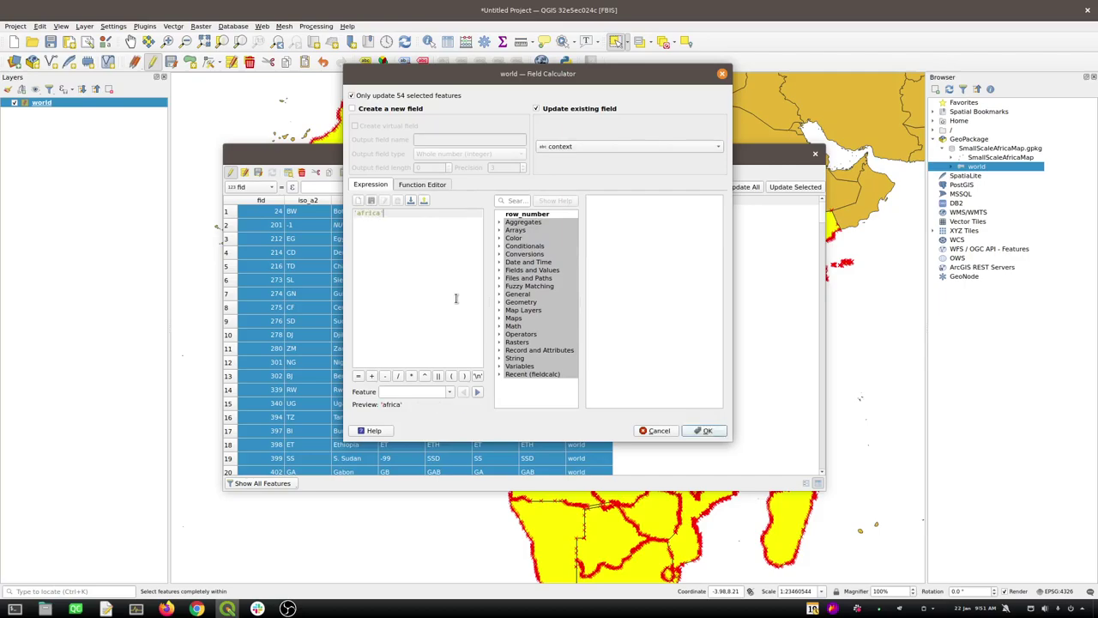
pyautogui.click(705, 430)
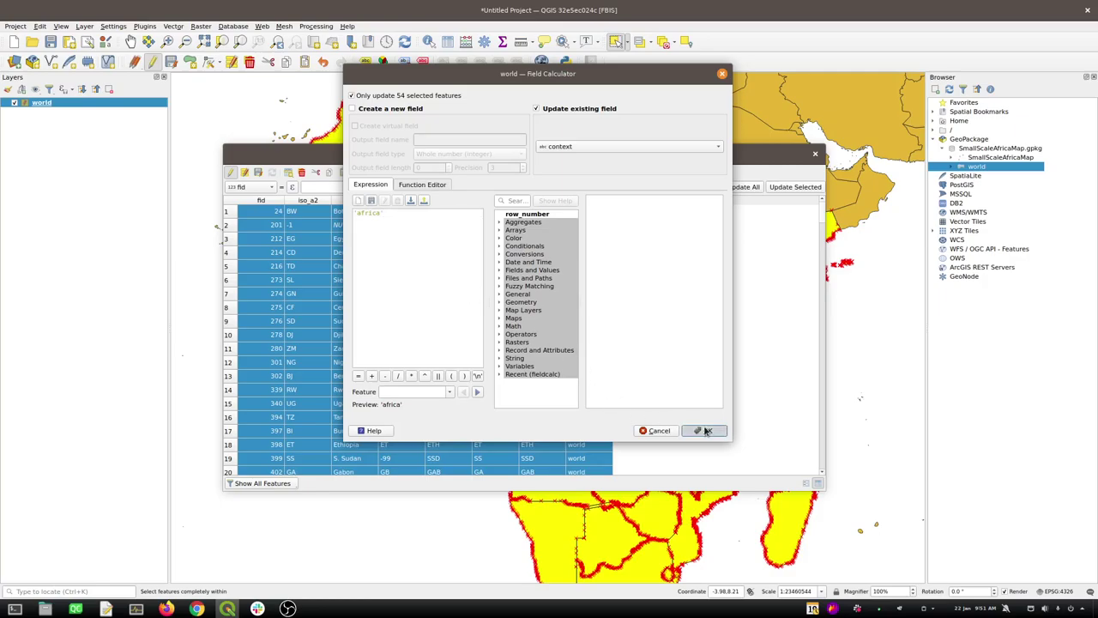
# Check the context values down the attribute table and save the world layer's edits
pyautogui.scroll(-4, 606, 327)
pyautogui.scroll(-10, 605, 323)
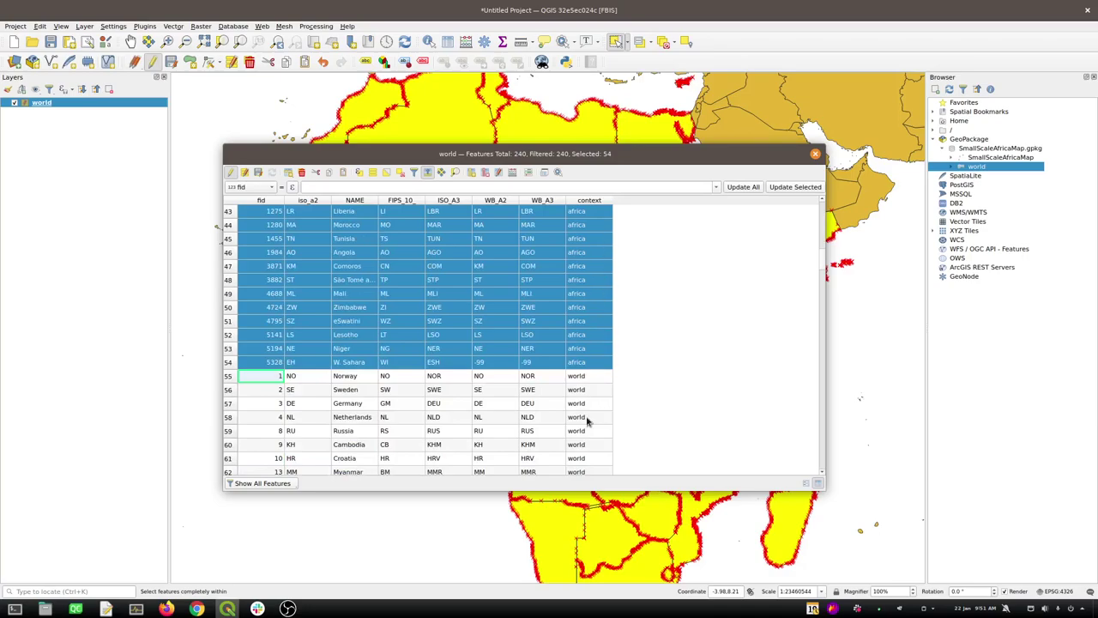
pyautogui.scroll(10, 589, 402)
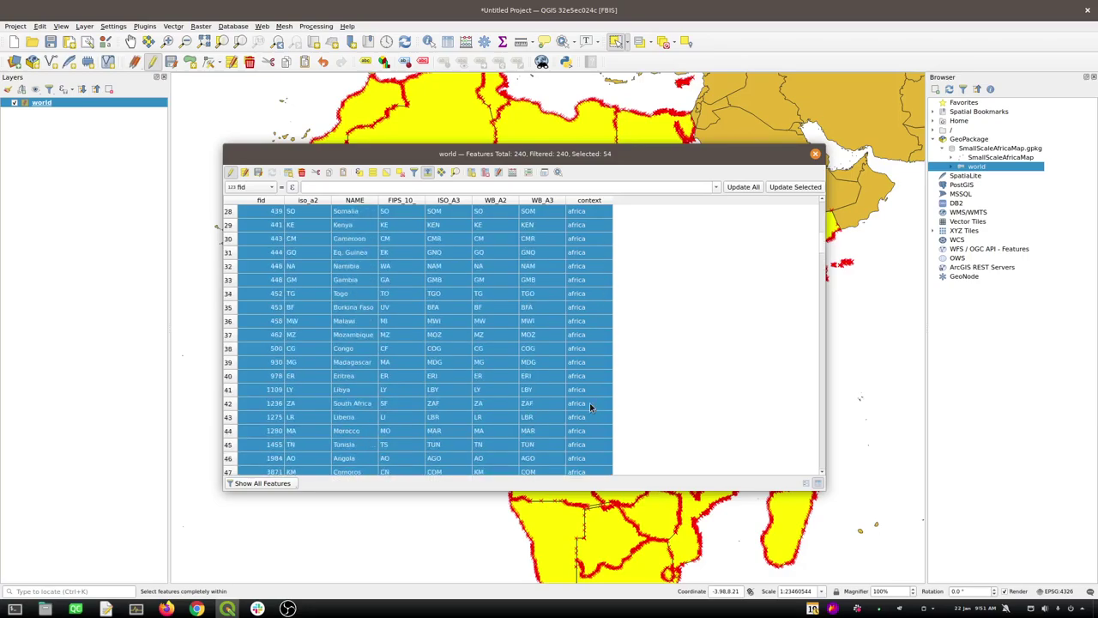
pyautogui.scroll(4, 590, 404)
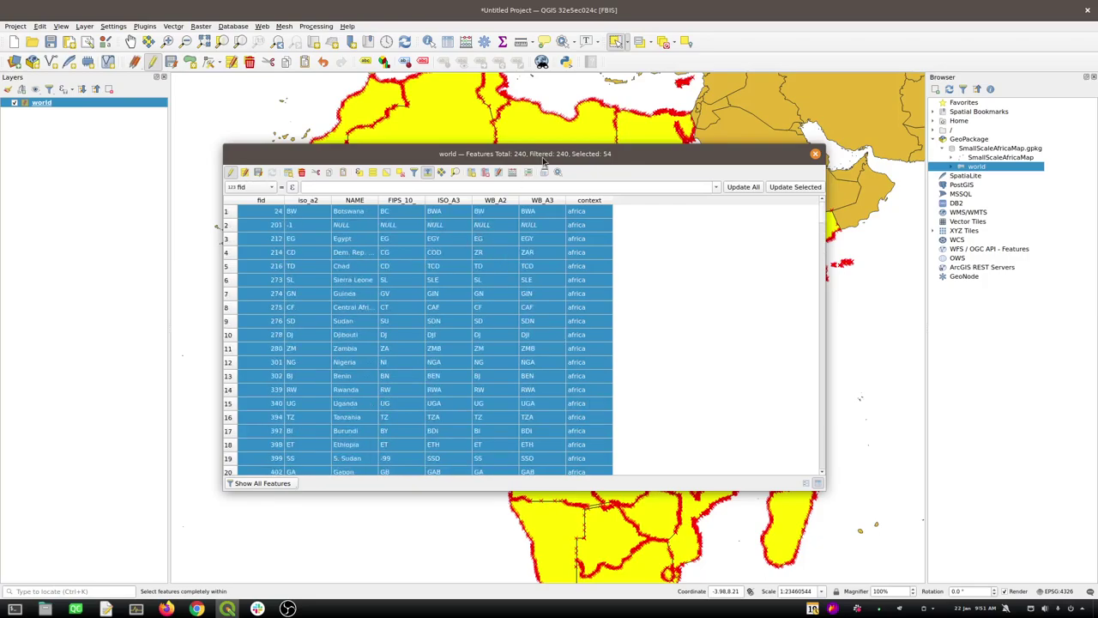
pyautogui.click(257, 173)
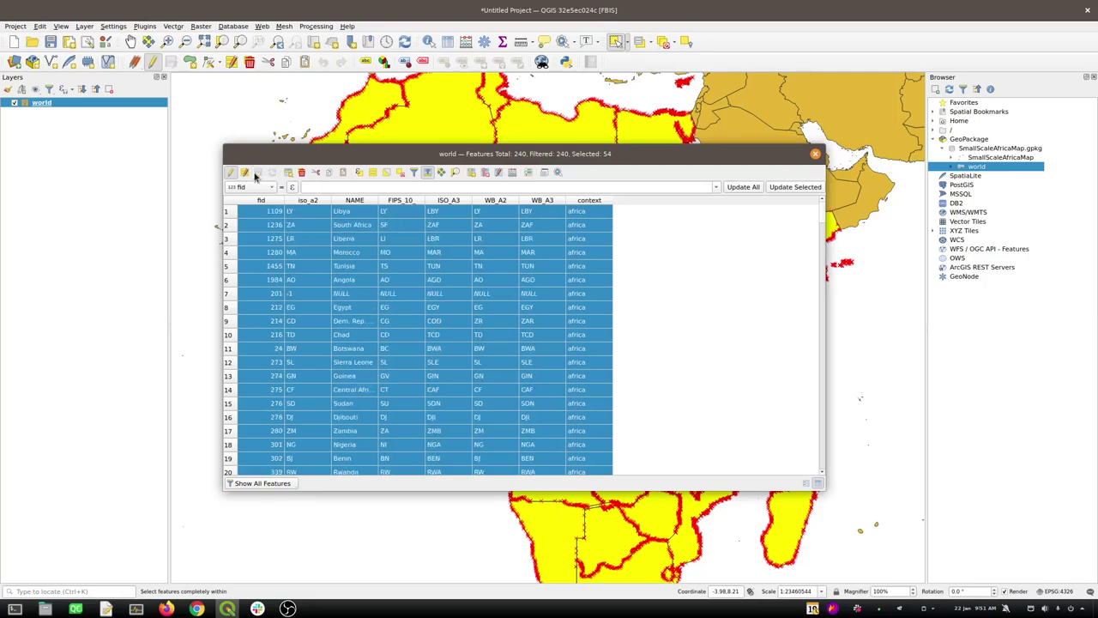
# Check the requested countries in the text document, then return to the QGIS map and clear the feature selection
pyautogui.hotkey('alt', 'Tab')
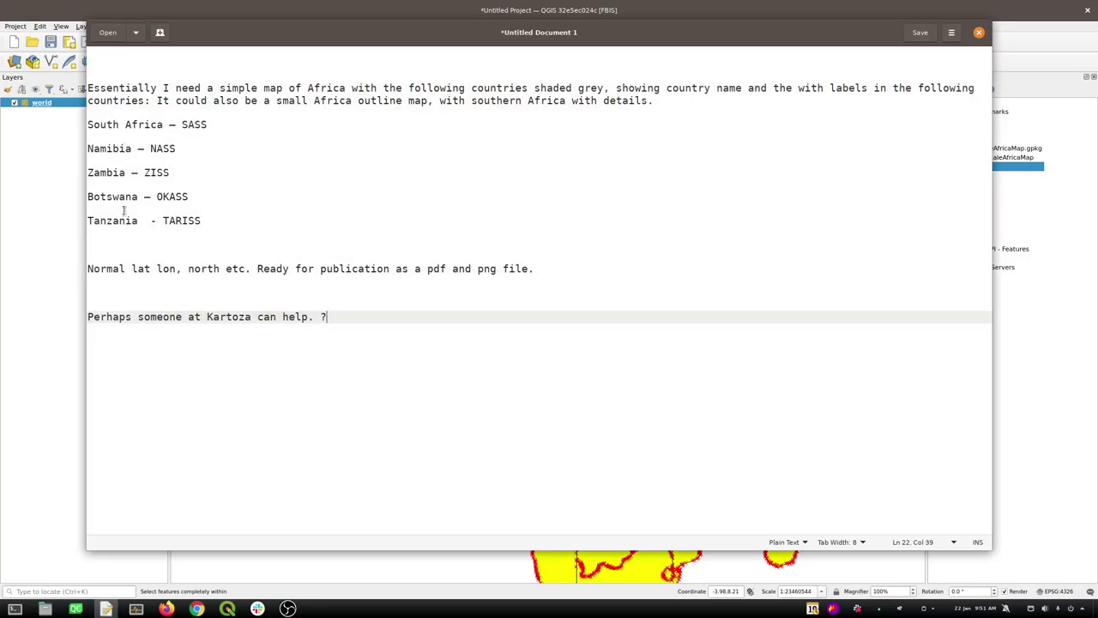
pyautogui.hotkey('alt', 'Tab')
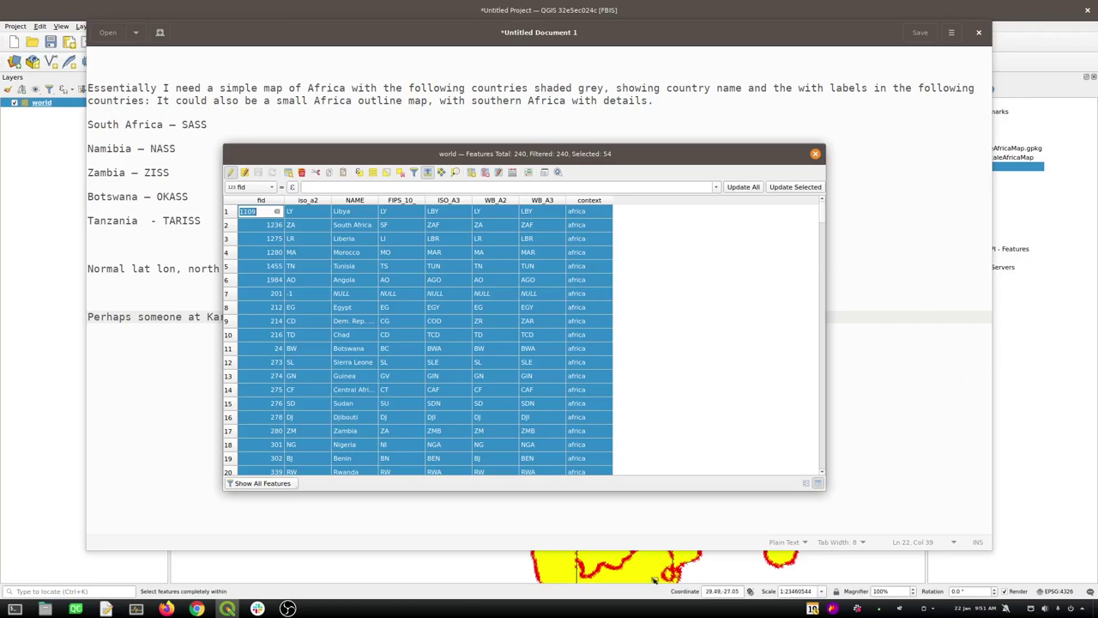
pyautogui.click(387, 565)
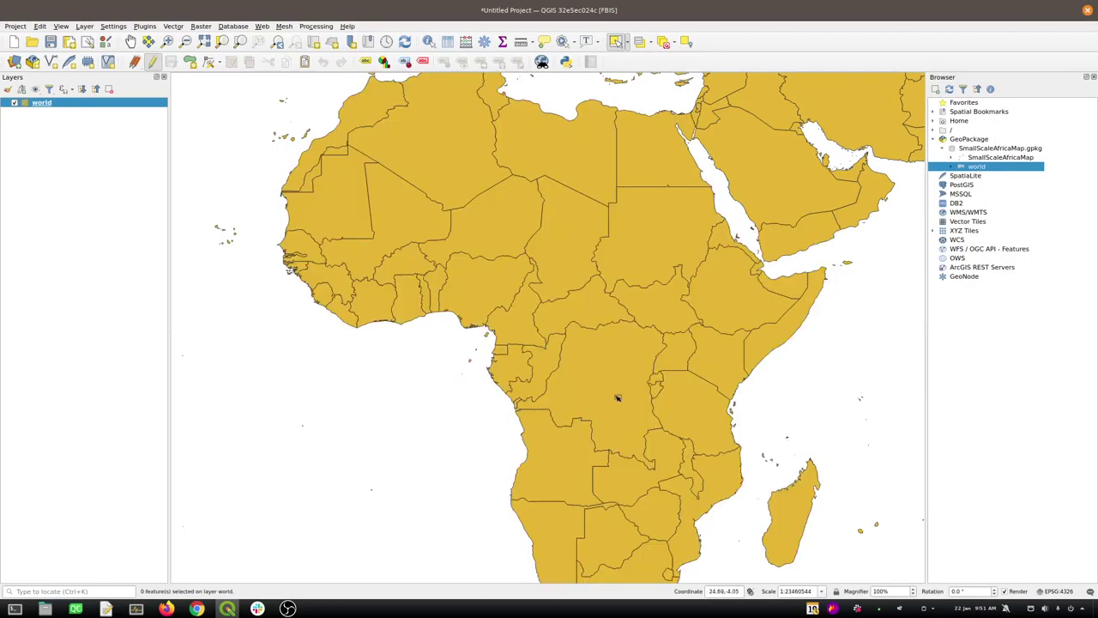
# Select South Africa, Namibia, Botswana, Tanzania and Zambia together on the map, checking the country list in the text document
pyautogui.scroll(-1, 437, 391)
pyautogui.scroll(-1, 438, 393)
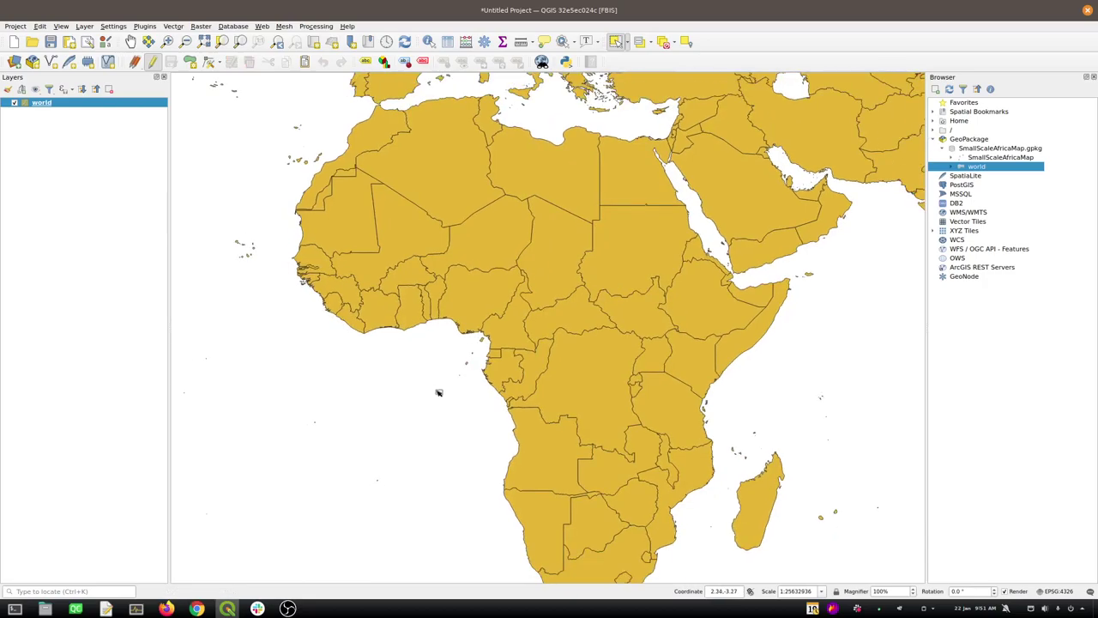
pyautogui.scroll(-5, 450, 407)
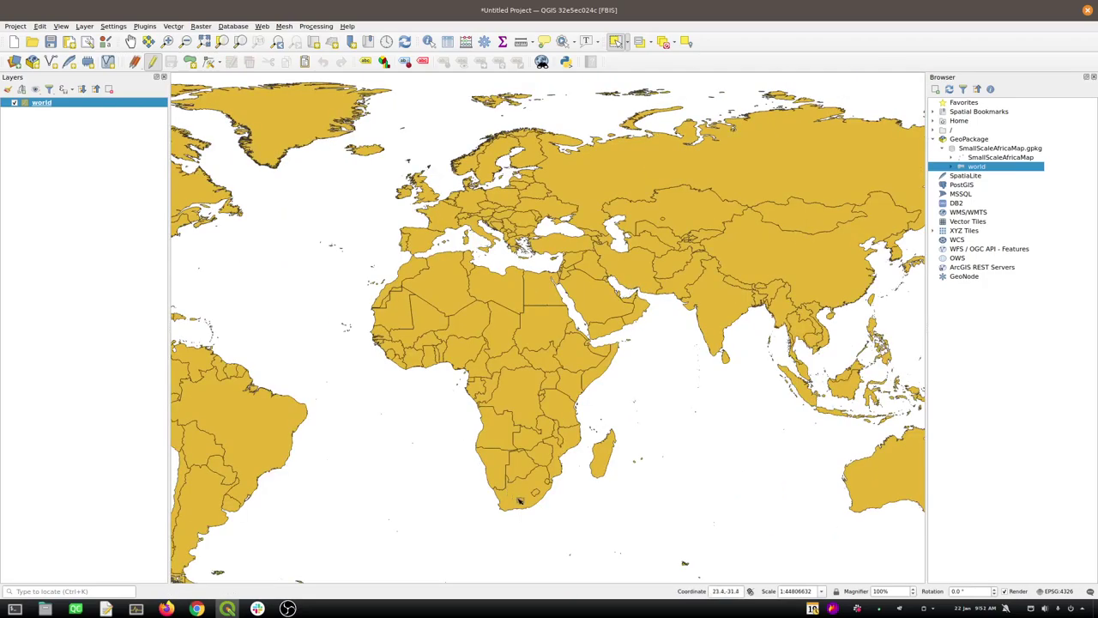
pyautogui.click(522, 486)
pyautogui.keyDown('shift'); pyautogui.click(502, 470); pyautogui.keyUp('shift')
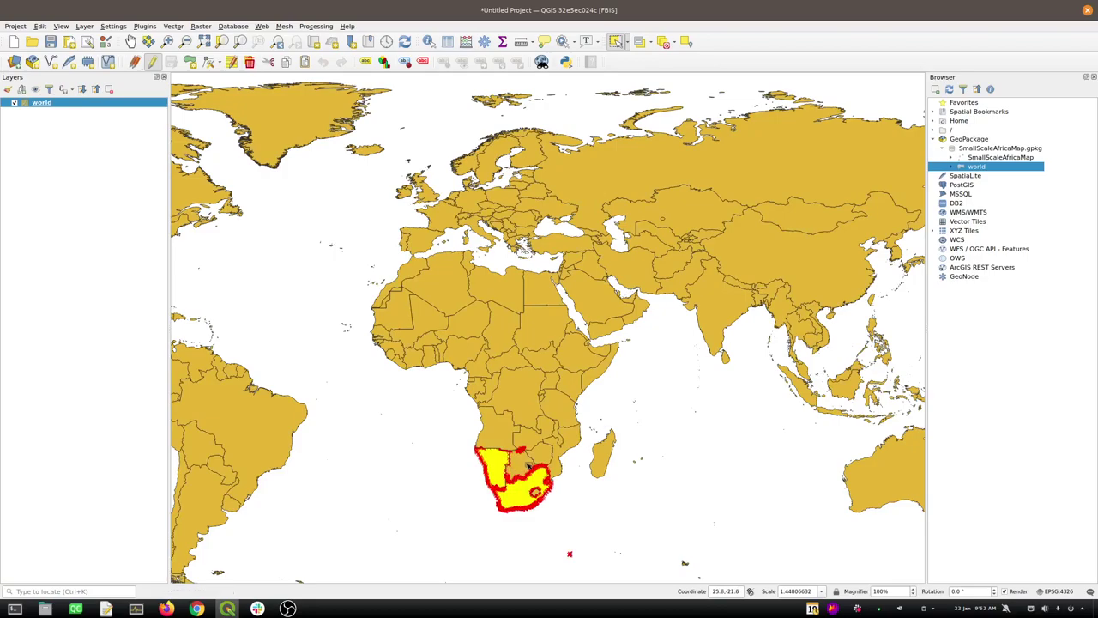
pyautogui.hotkey('alt', 'Tab')
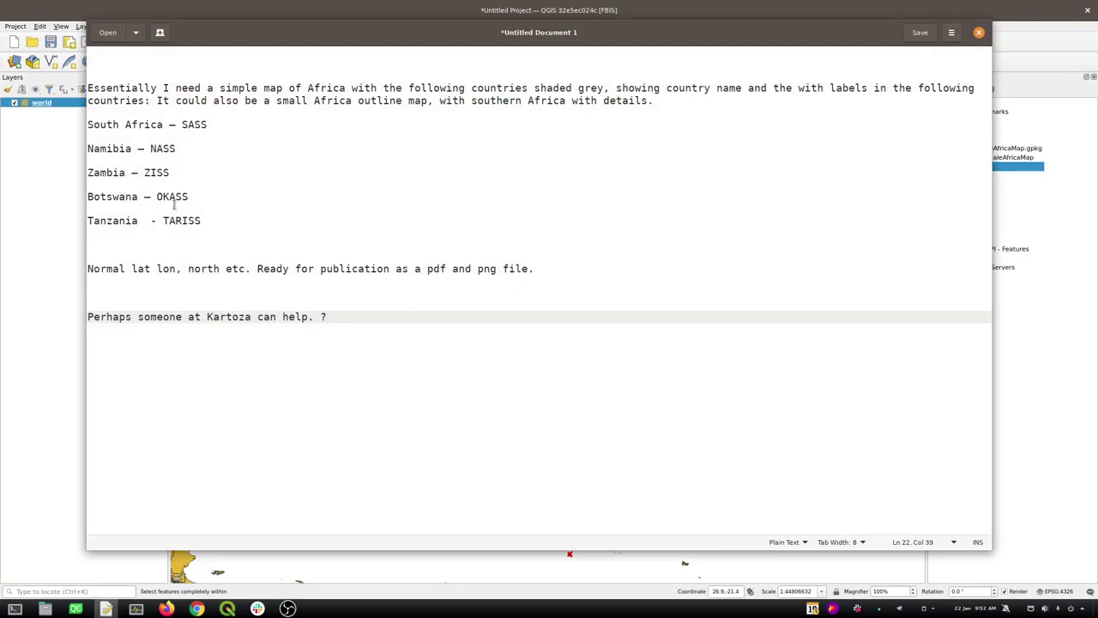
pyautogui.hotkey('alt', 'Tab')
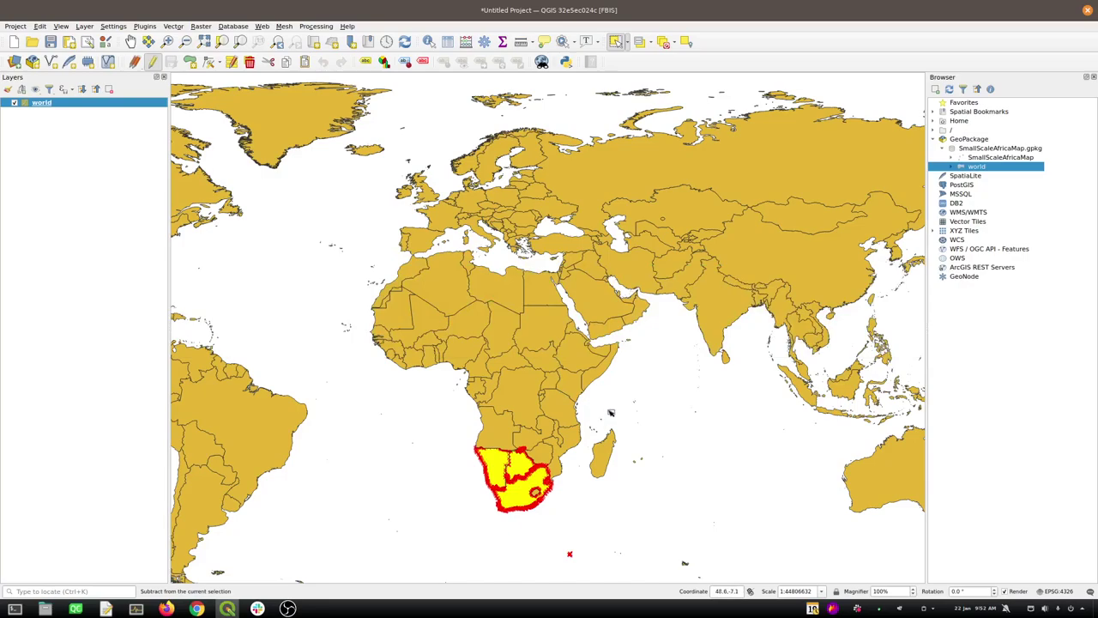
pyautogui.keyDown('ctrl'); pyautogui.click(571, 413); pyautogui.keyUp('ctrl')
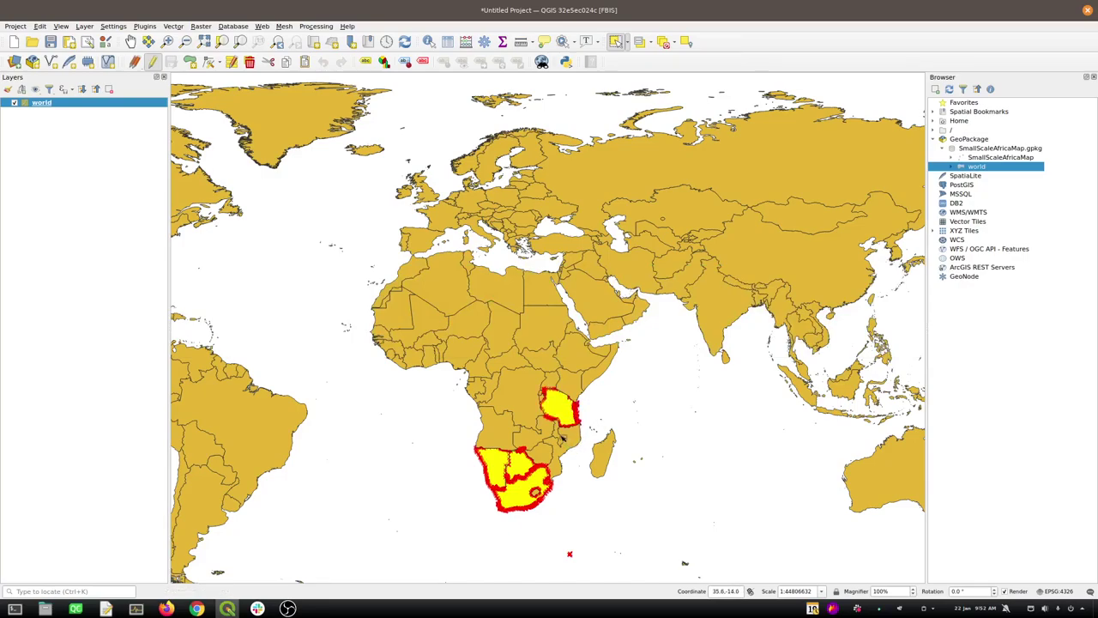
pyautogui.keyDown('ctrl'); pyautogui.click(550, 429); pyautogui.keyUp('ctrl')
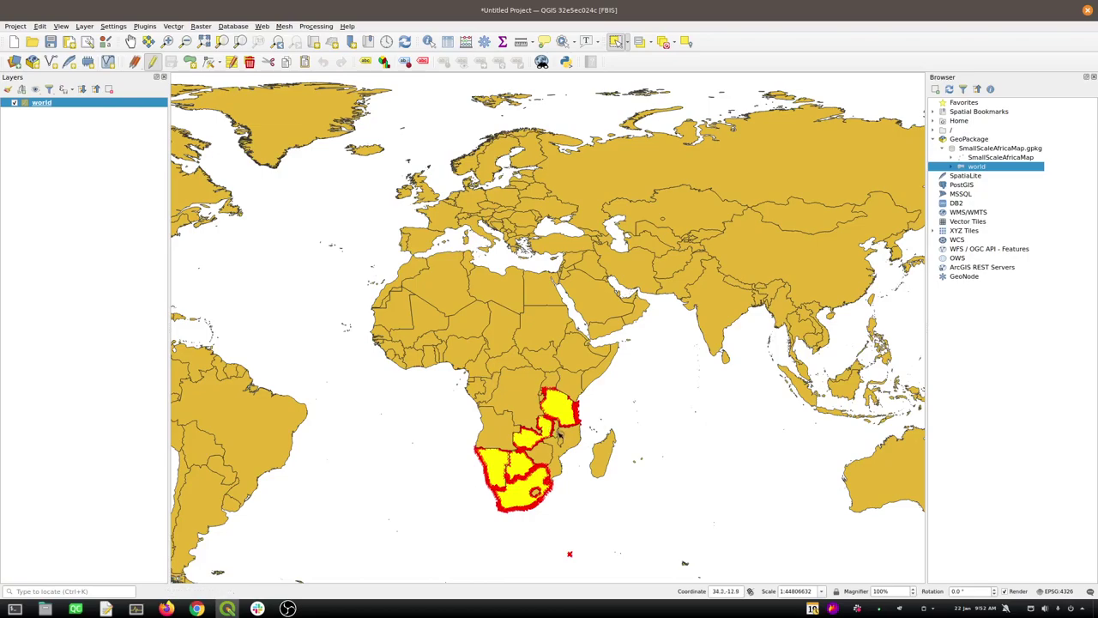
# Identify each of the five selected countries on the map to check its name and attributes
pyautogui.scroll(2, 550, 430)
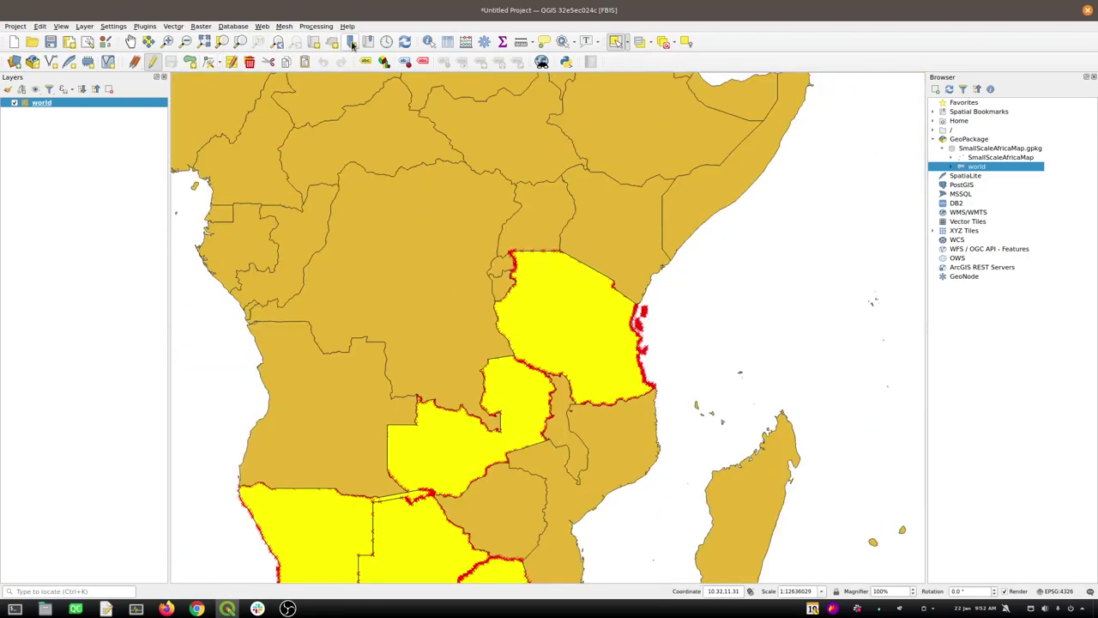
pyautogui.click(428, 41)
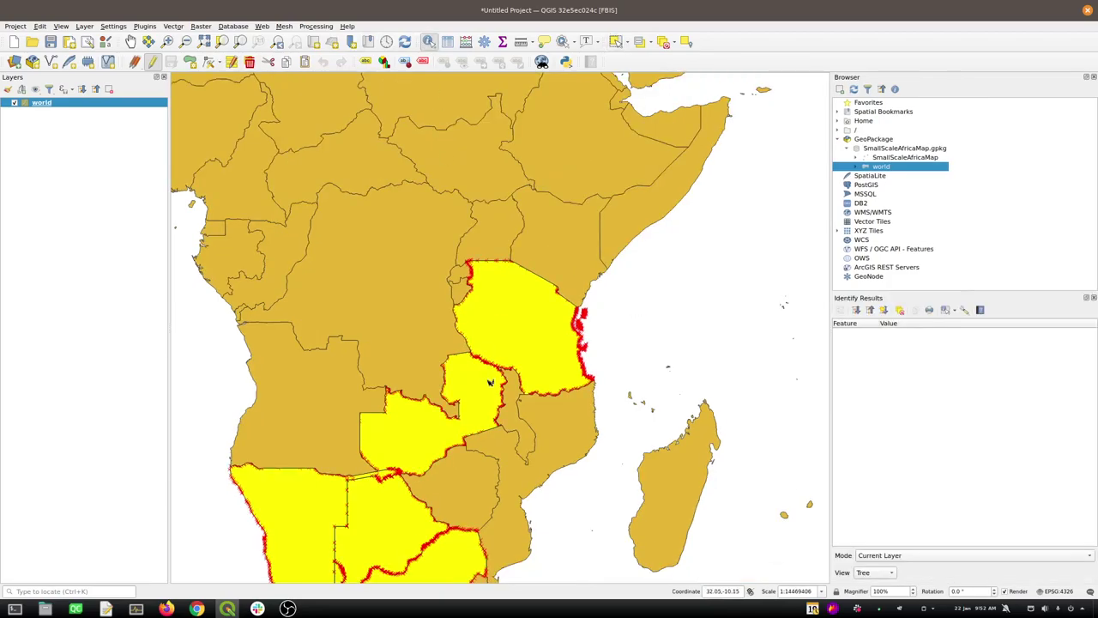
pyautogui.click(488, 403)
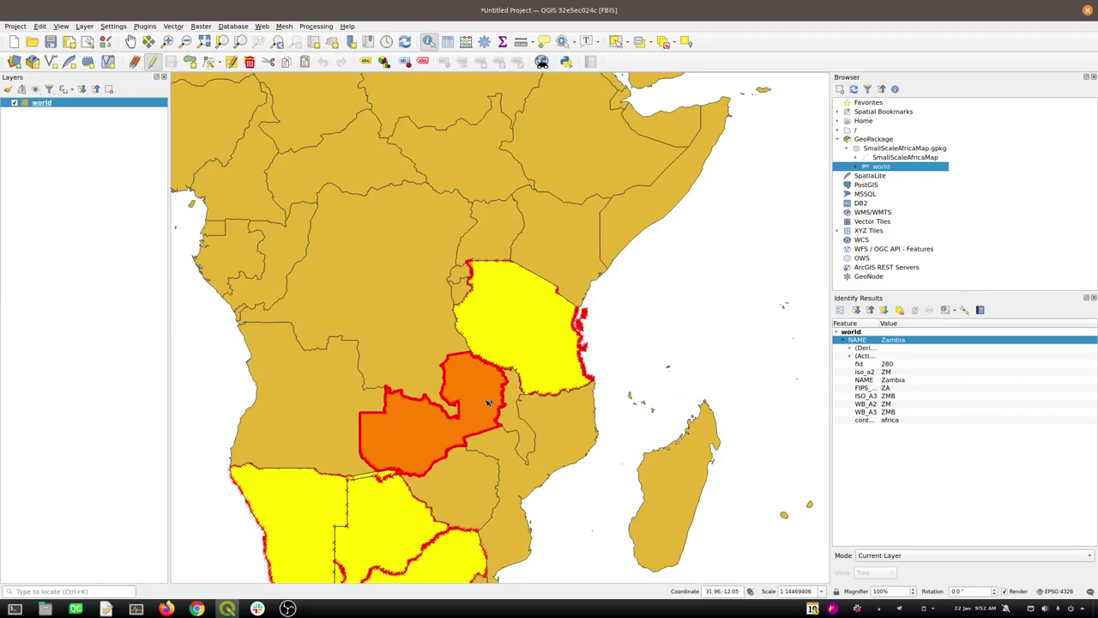
pyautogui.click(531, 322)
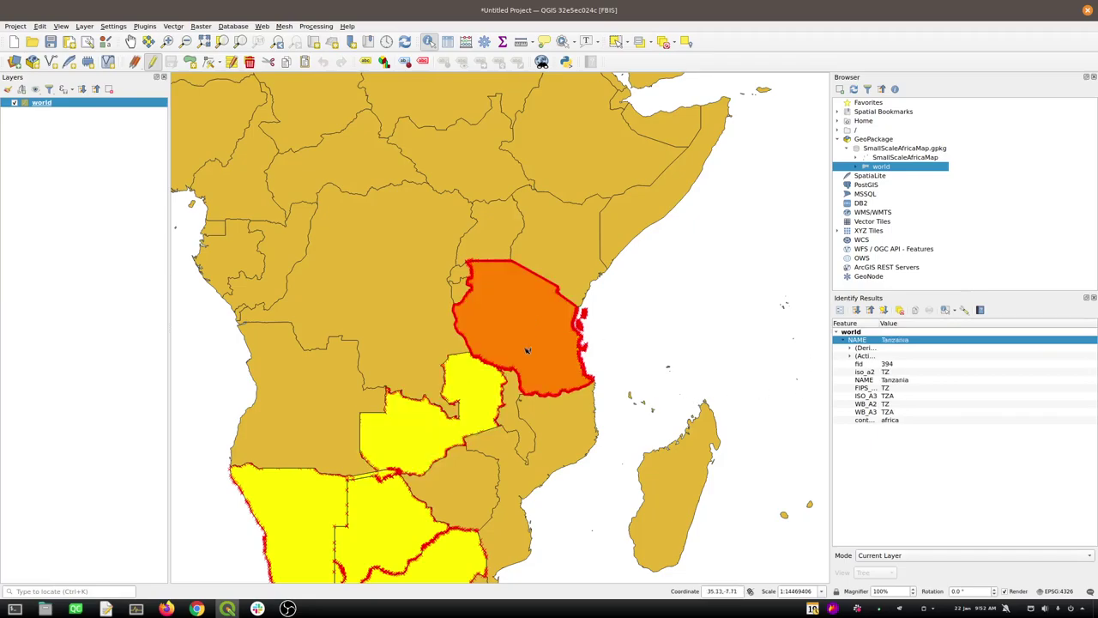
pyautogui.click(383, 510)
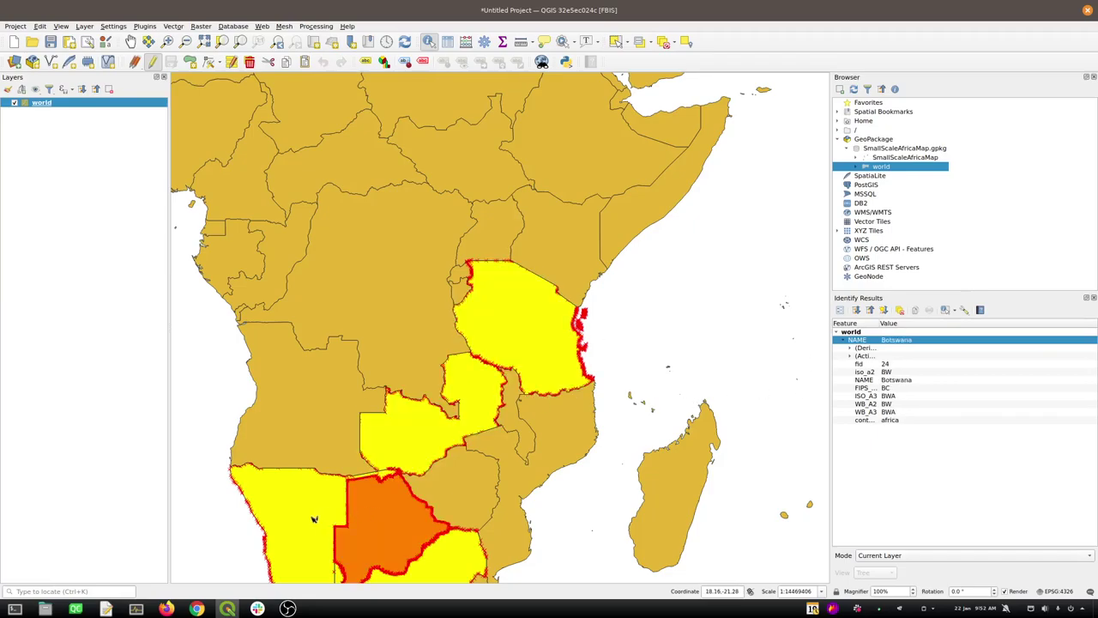
pyautogui.click(314, 518)
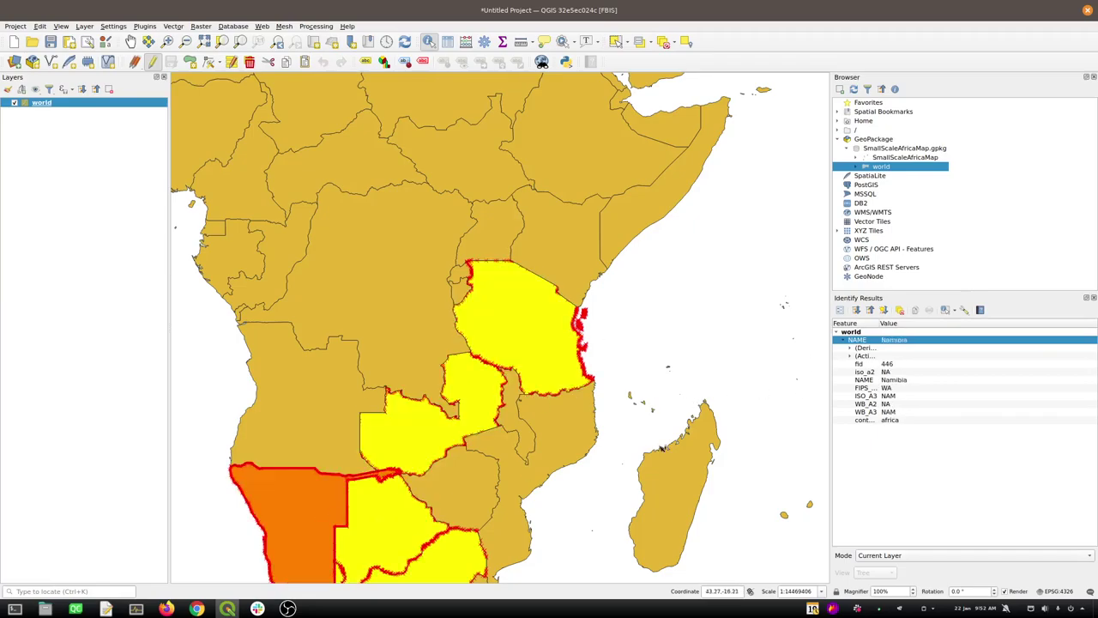
pyautogui.click(457, 573)
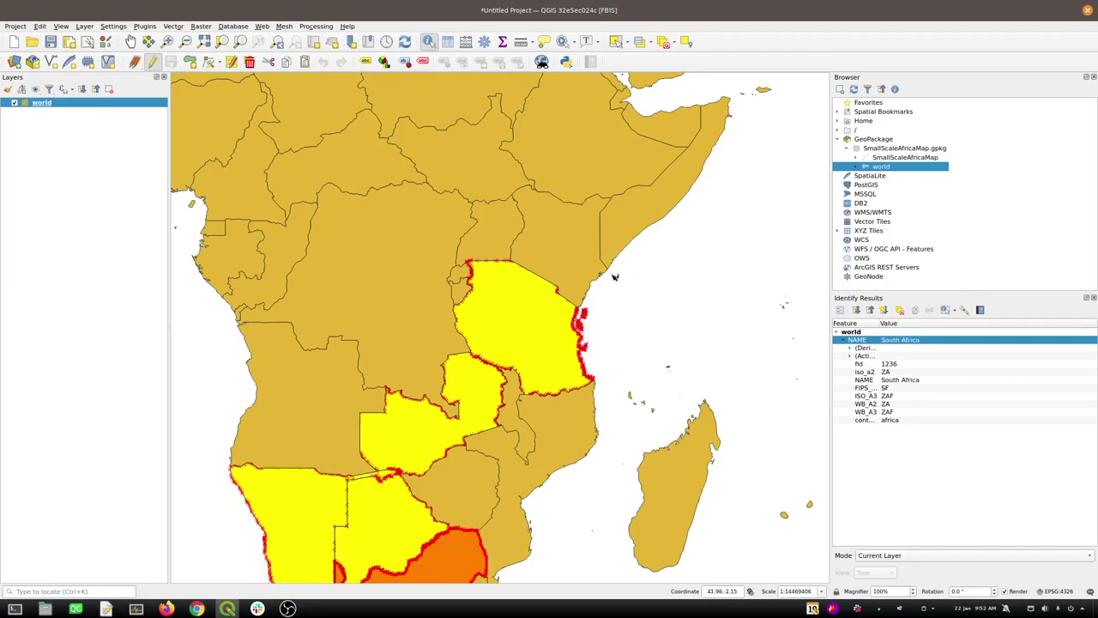
pyautogui.scroll(-1, 614, 276)
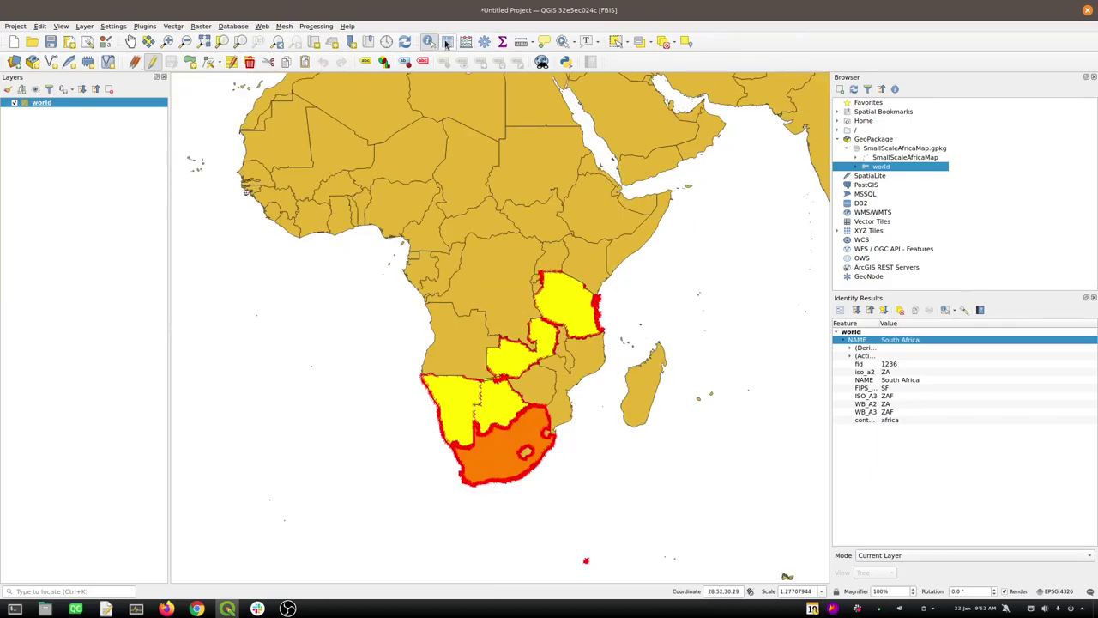
# Bring the world layer's attribute table back over the map and reapply moving the selected rows to the top
pyautogui.hotkey('alt', 'Tab')
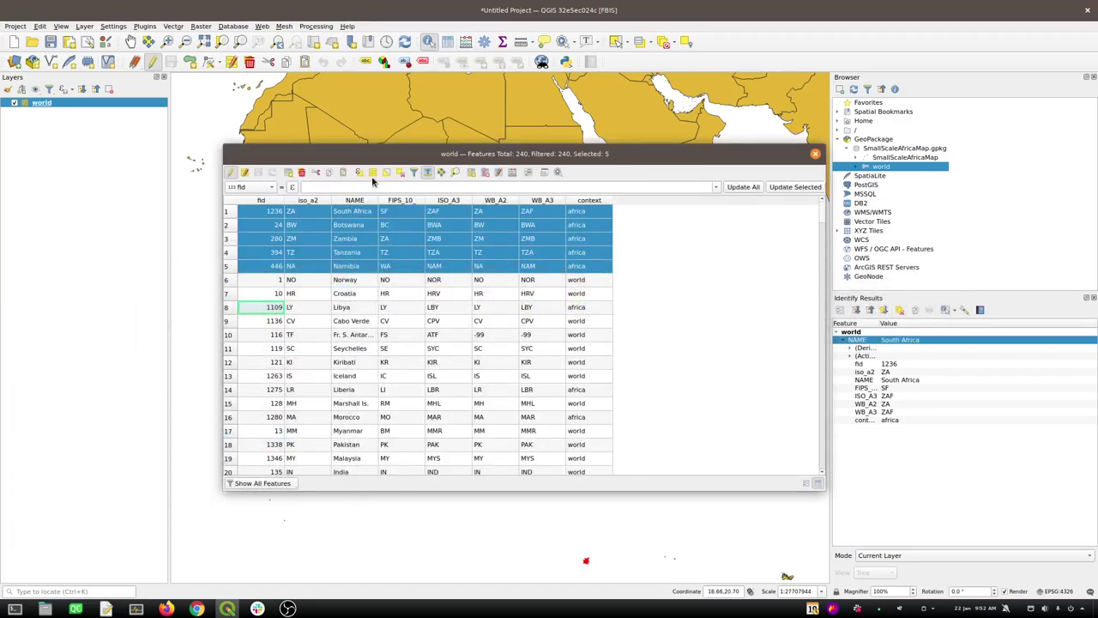
pyautogui.click(428, 171)
pyautogui.click(428, 172)
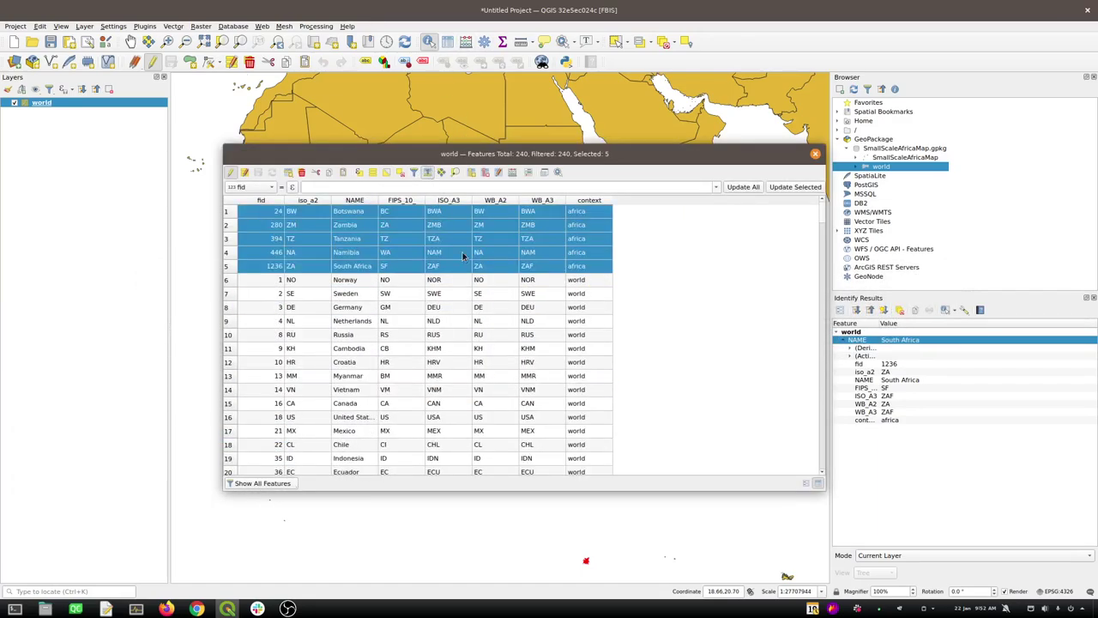
# Update the existing context field to 'focus' for only the selected features with the field calculator
pyautogui.click(513, 172)
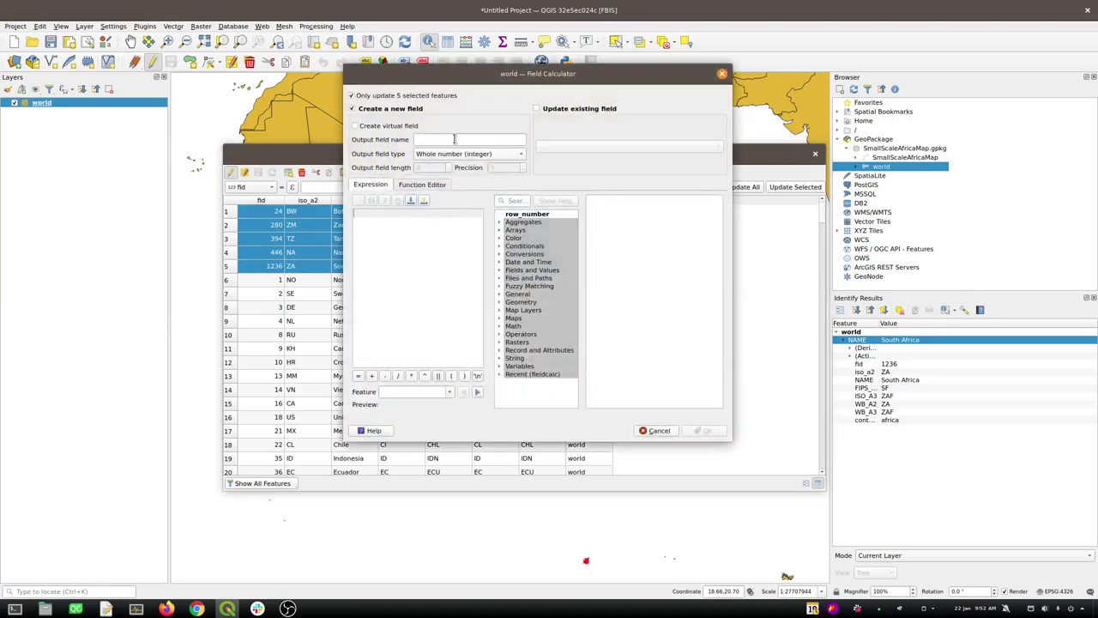
pyautogui.click(585, 109)
pyautogui.click(580, 146)
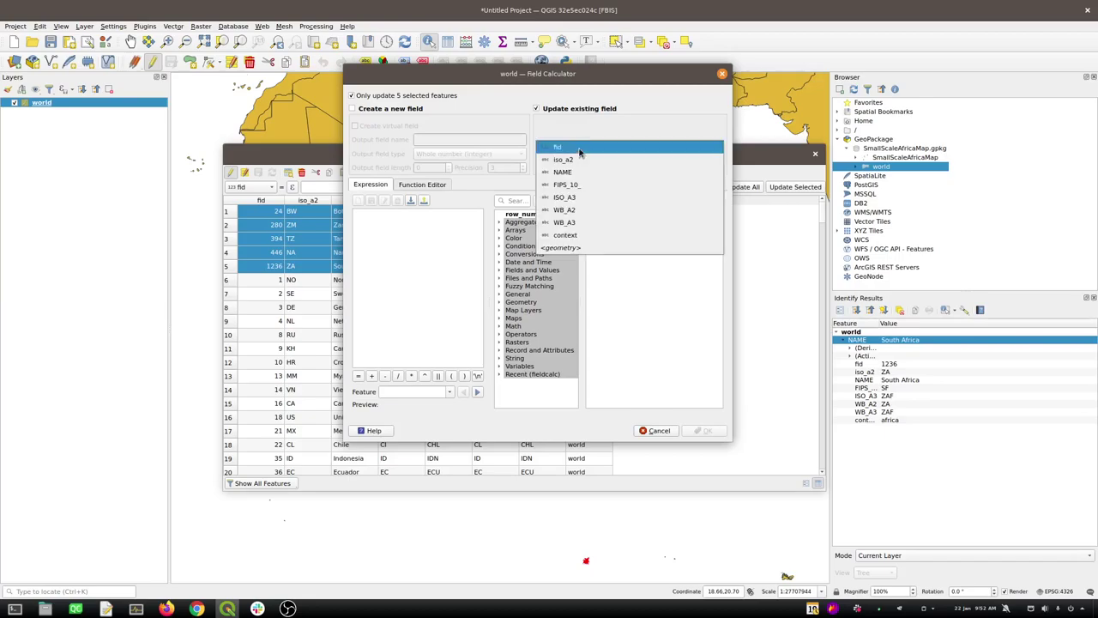
pyautogui.click(565, 234)
pyautogui.click(426, 241)
pyautogui.write("'")
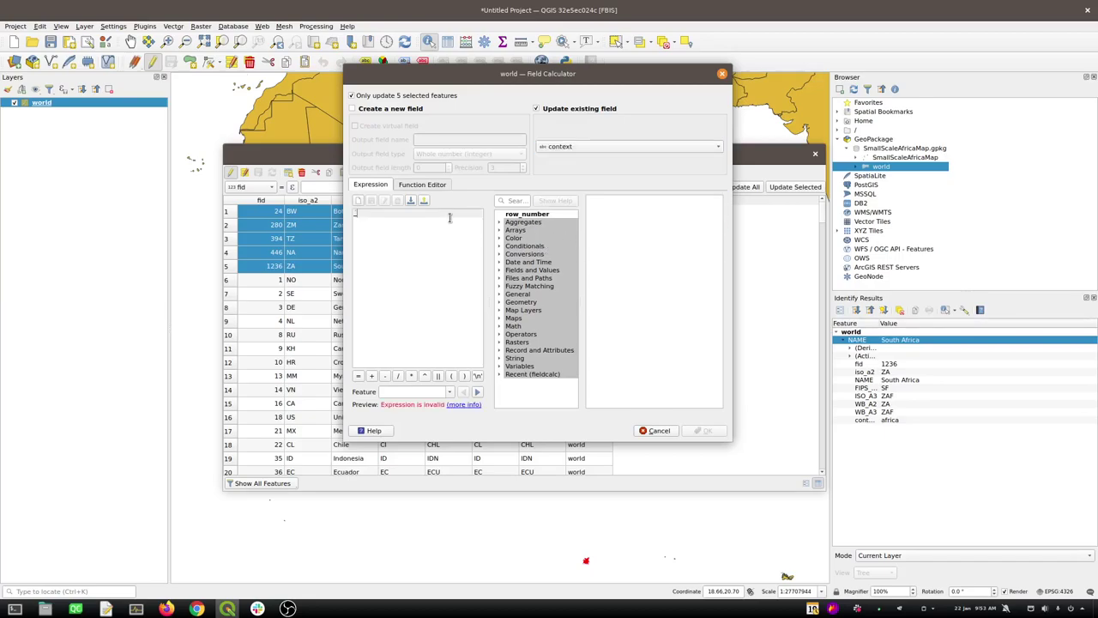
pyautogui.write('focu')
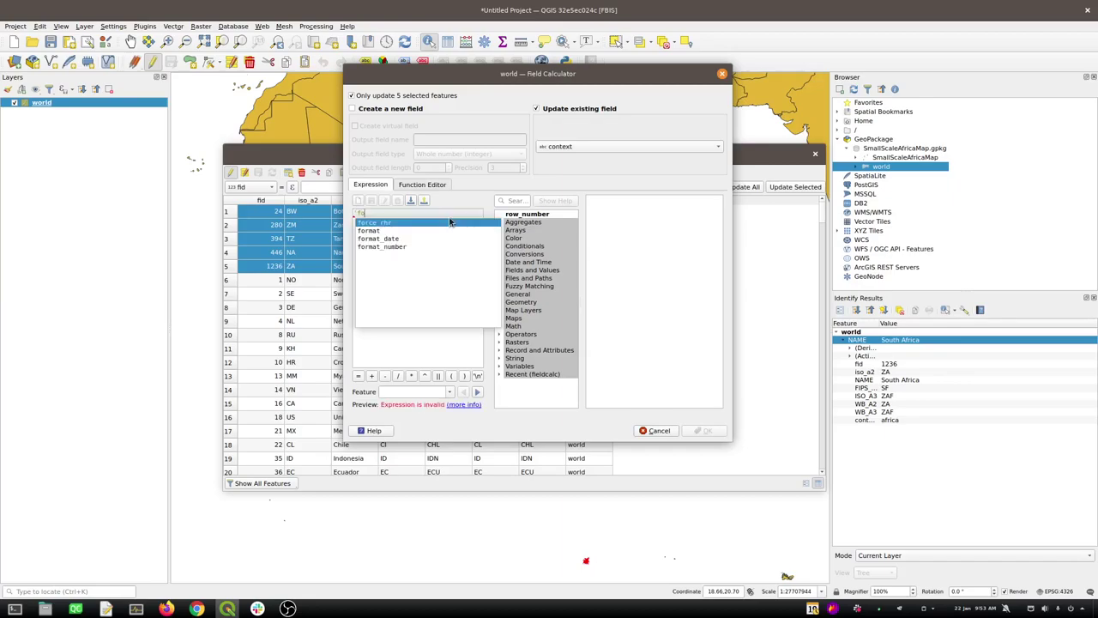
pyautogui.write("s'")
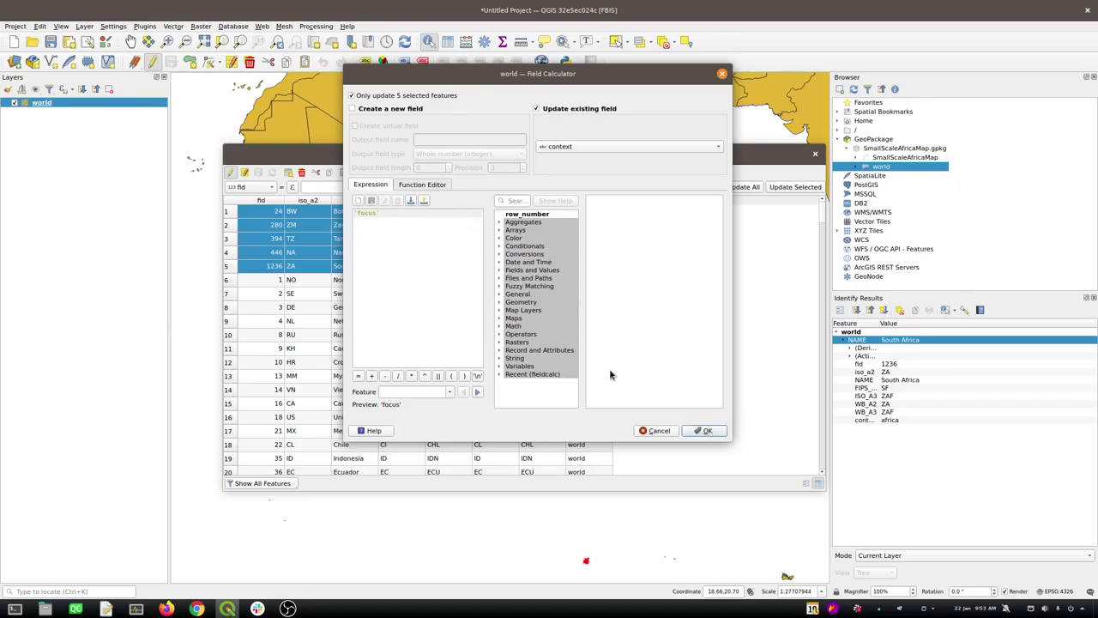
pyautogui.click(702, 431)
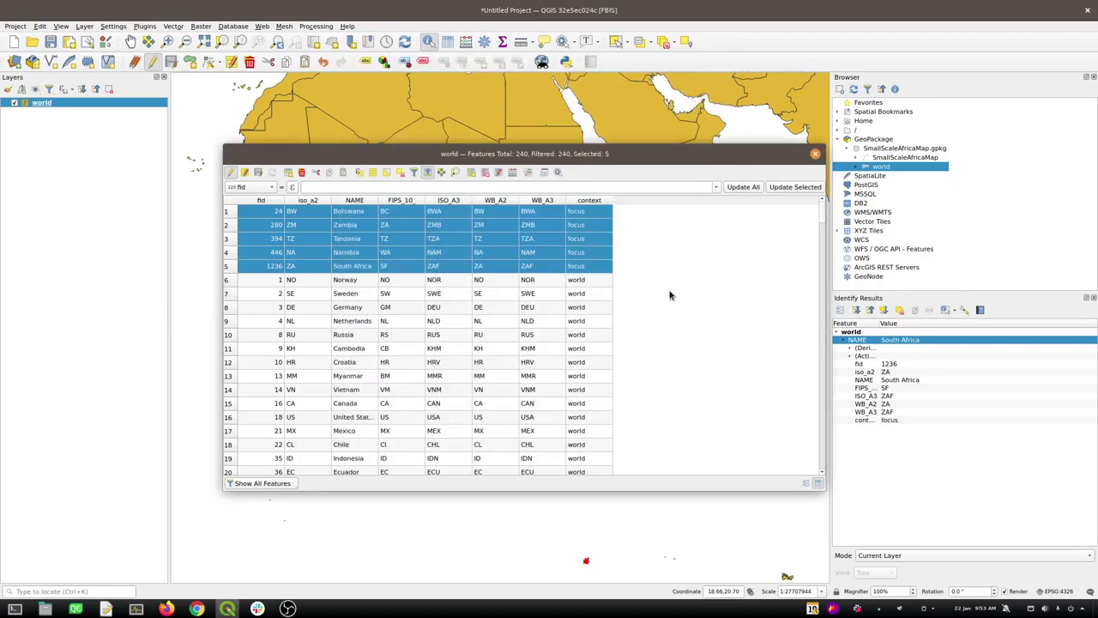
# Check the context values down the table, save the world layer's edits, end the editing session and close the table
pyautogui.scroll(-20, 581, 255)
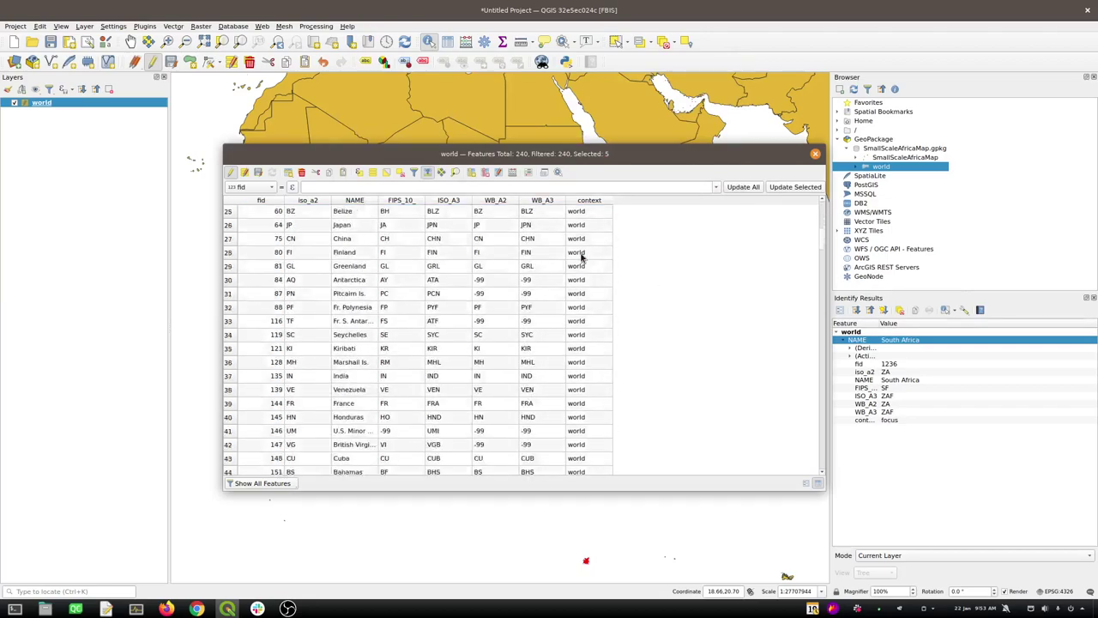
pyautogui.scroll(-1, 580, 255)
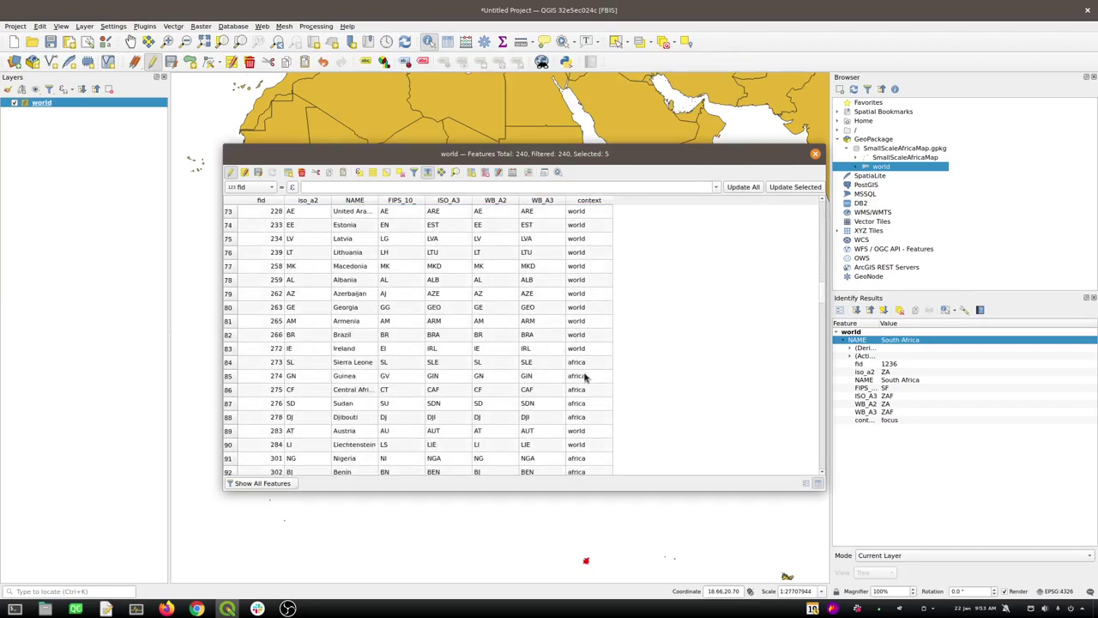
pyautogui.scroll(4, 570, 394)
pyautogui.click(257, 172)
pyautogui.click(230, 172)
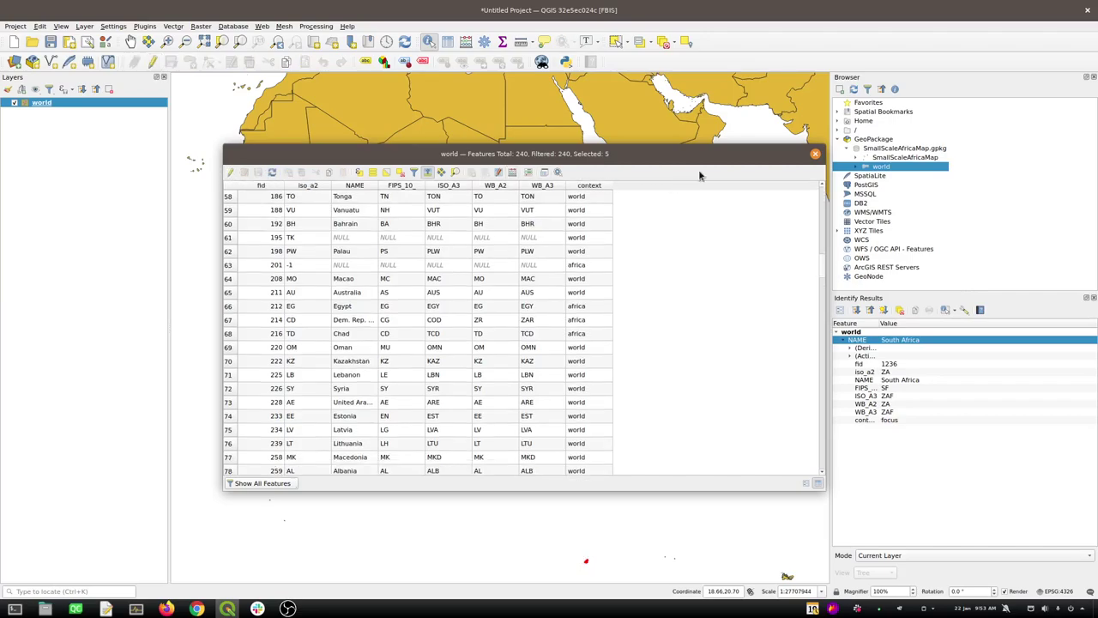
pyautogui.click(815, 154)
# Clear the identify results, show the world layer's styling settings and deselect all features
pyautogui.click(708, 279)
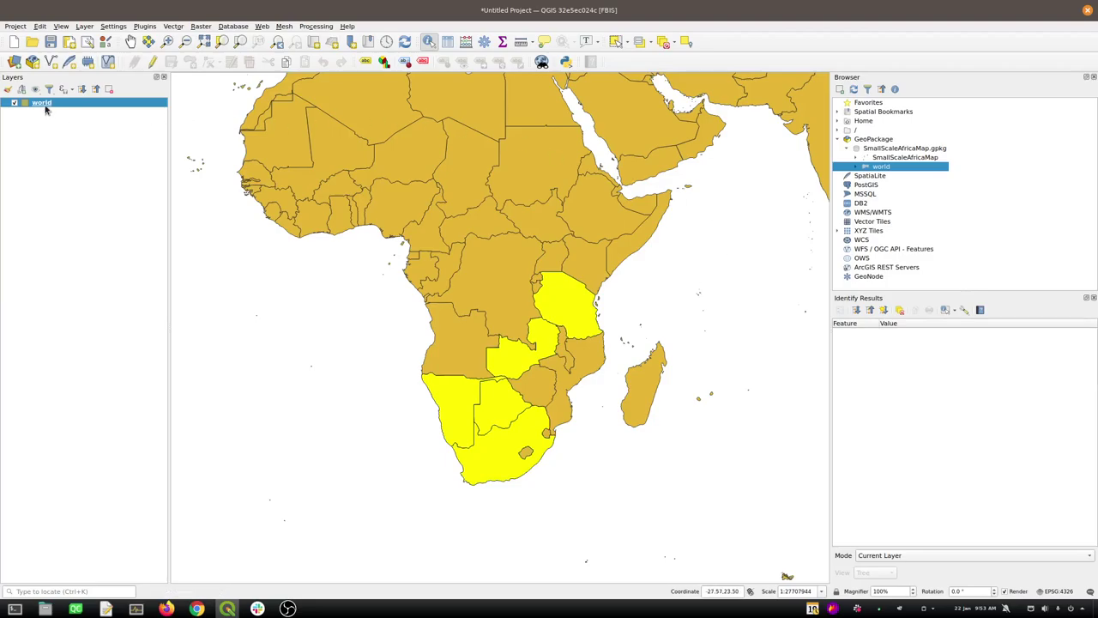
pyautogui.click(8, 89)
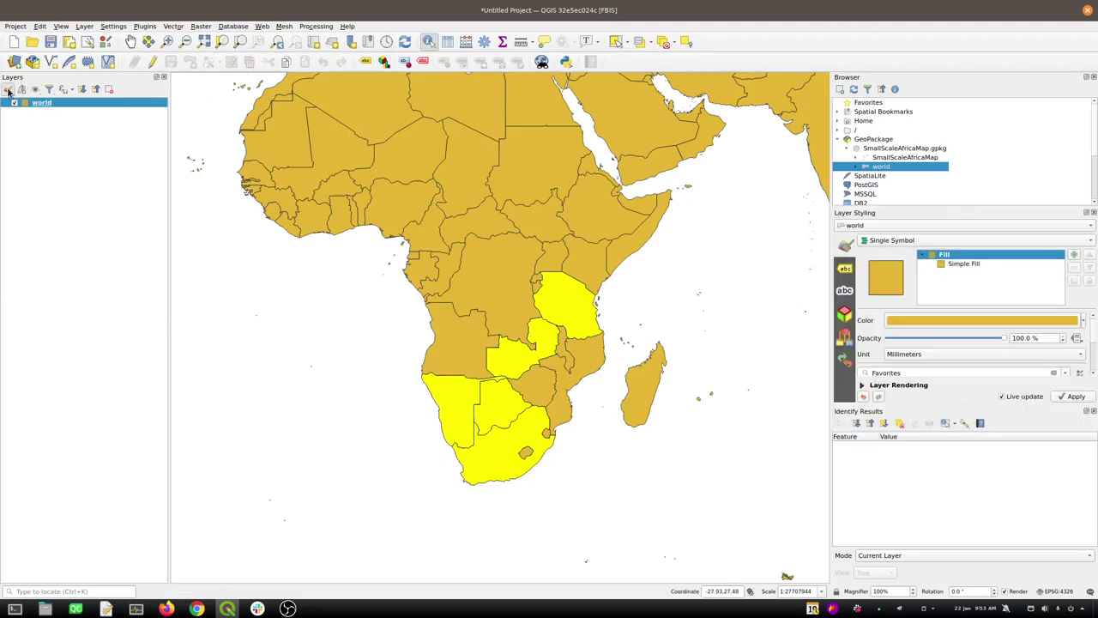
pyautogui.click(659, 43)
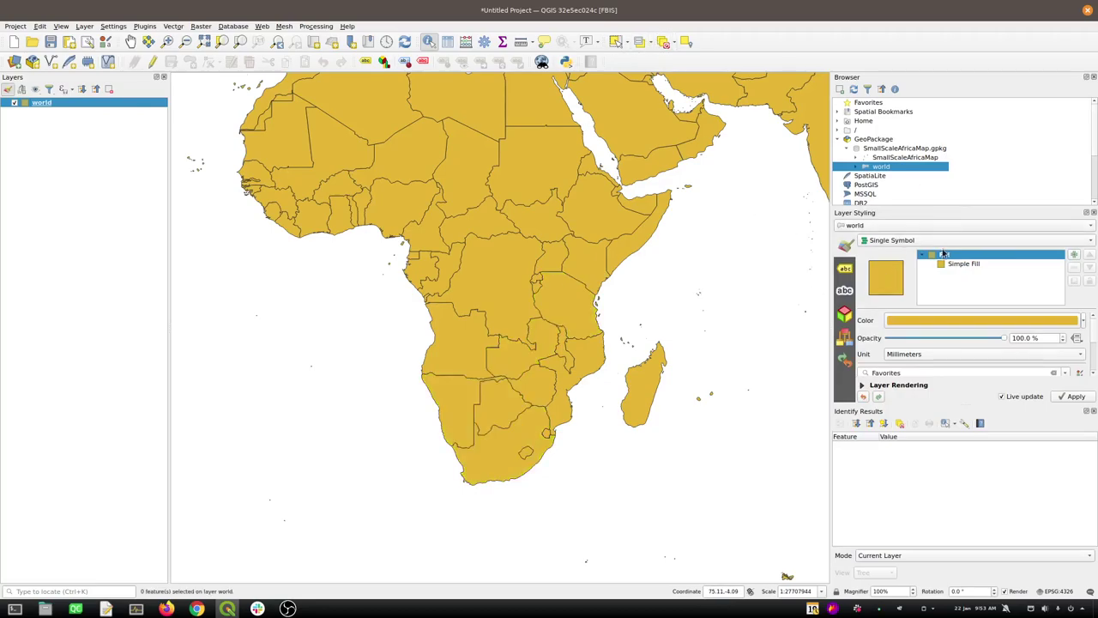
# Style the world layer as Categorized by the context field and classify its values
pyautogui.click(914, 241)
pyautogui.click(914, 254)
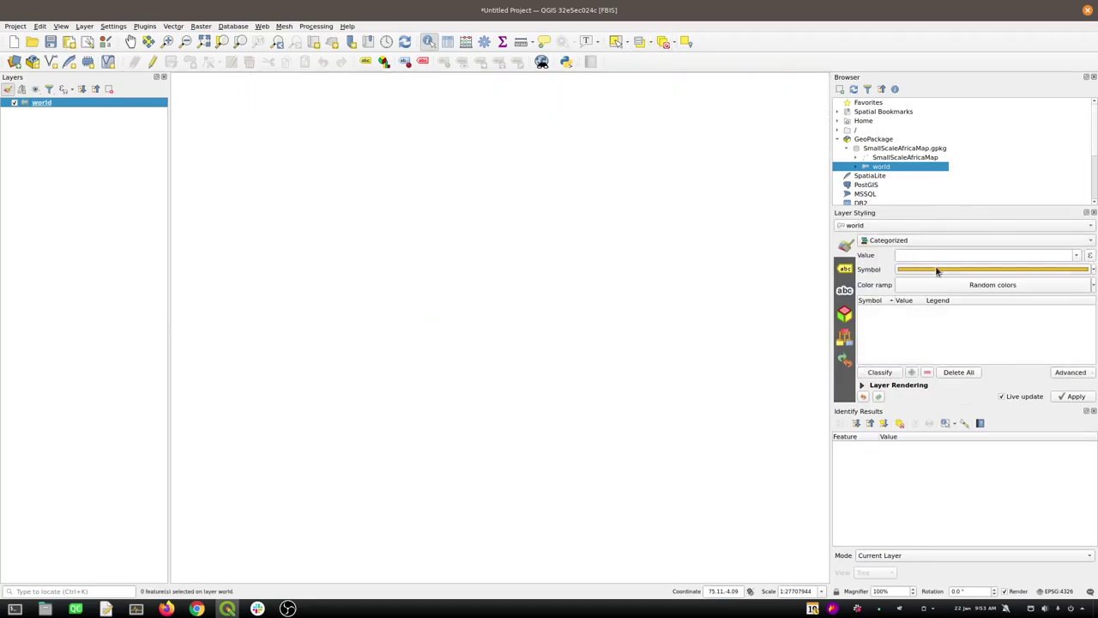
pyautogui.click(1075, 255)
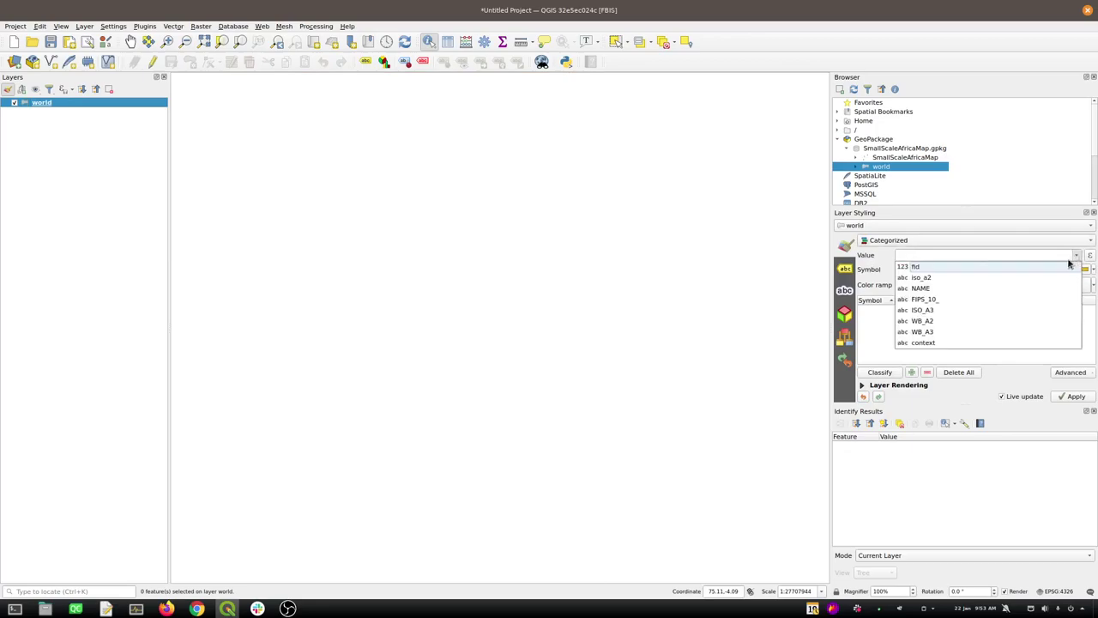
pyautogui.click(914, 343)
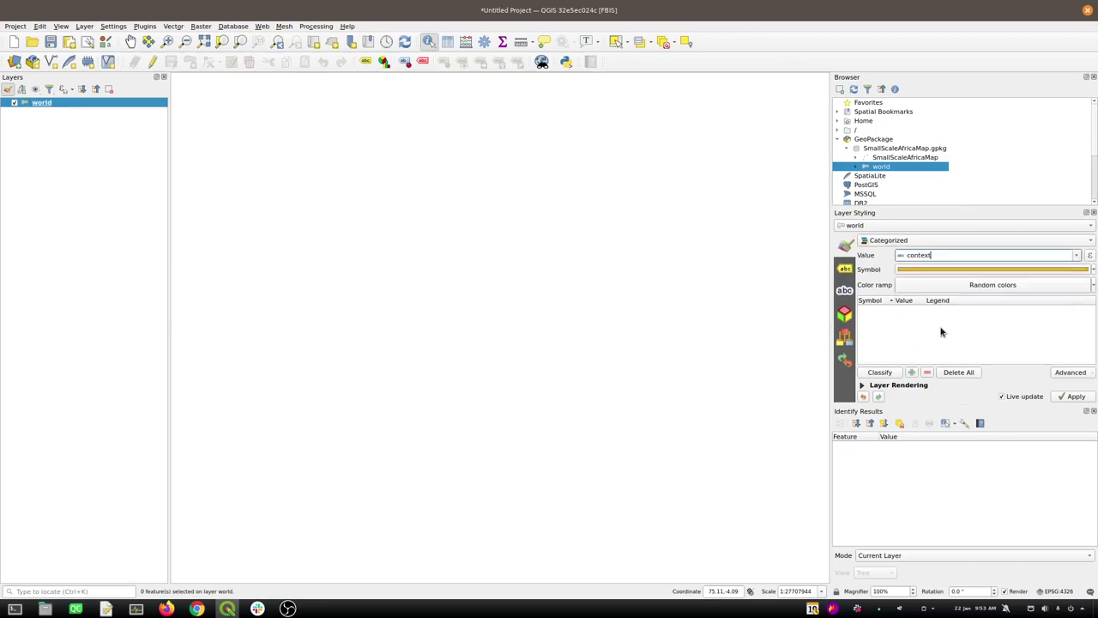
pyautogui.click(882, 373)
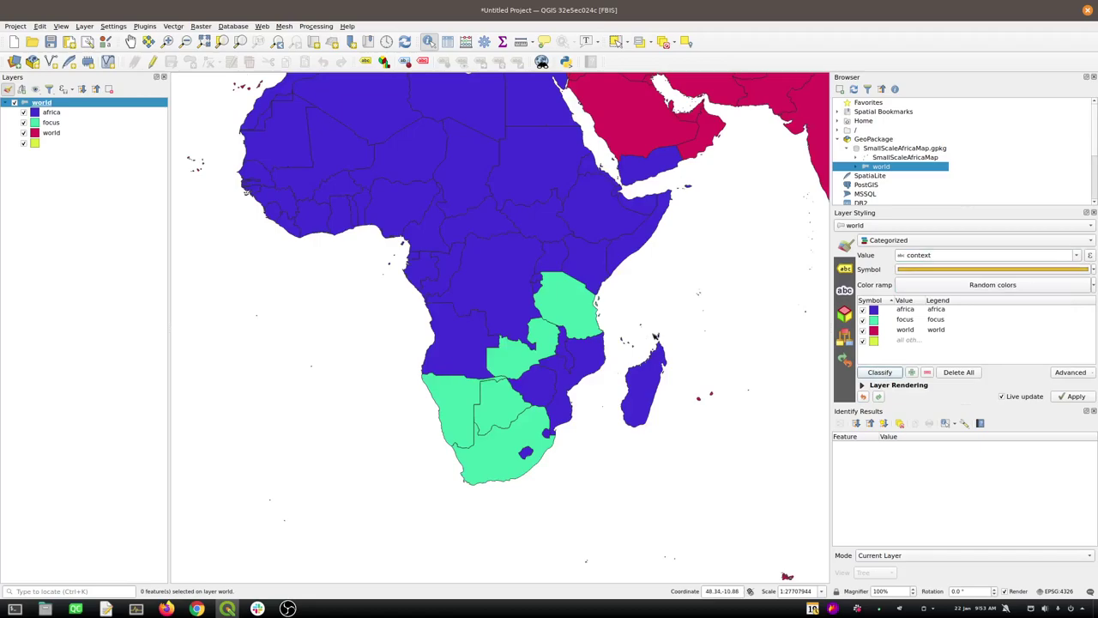
# Recolour the africa category's simple fill to a near-white shade
pyautogui.scroll(-1, 656, 335)
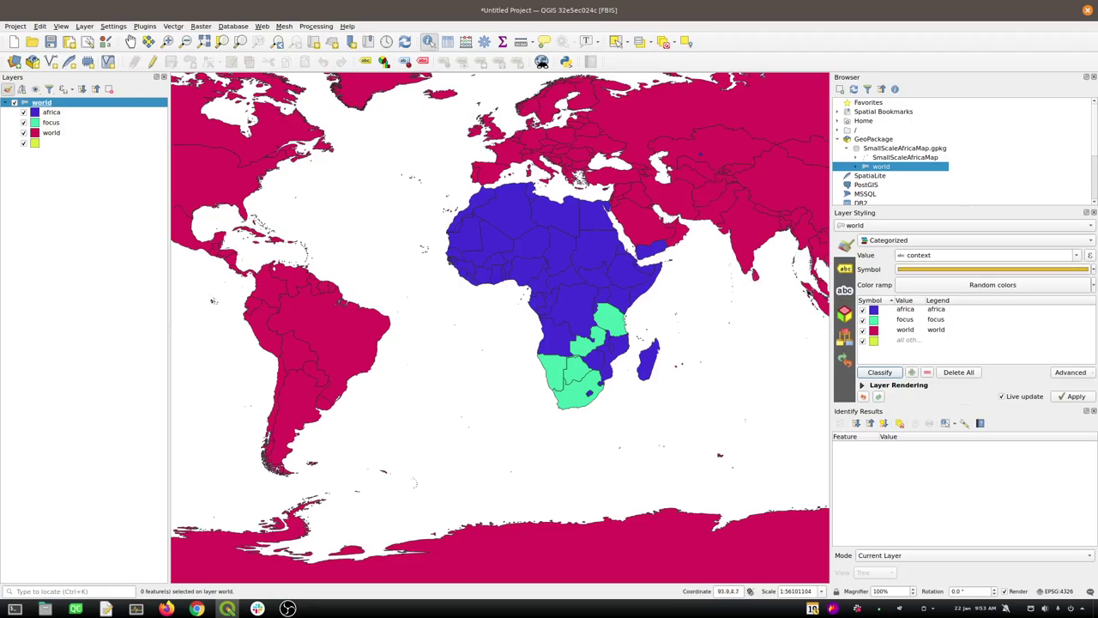
pyautogui.doubleClick(873, 310)
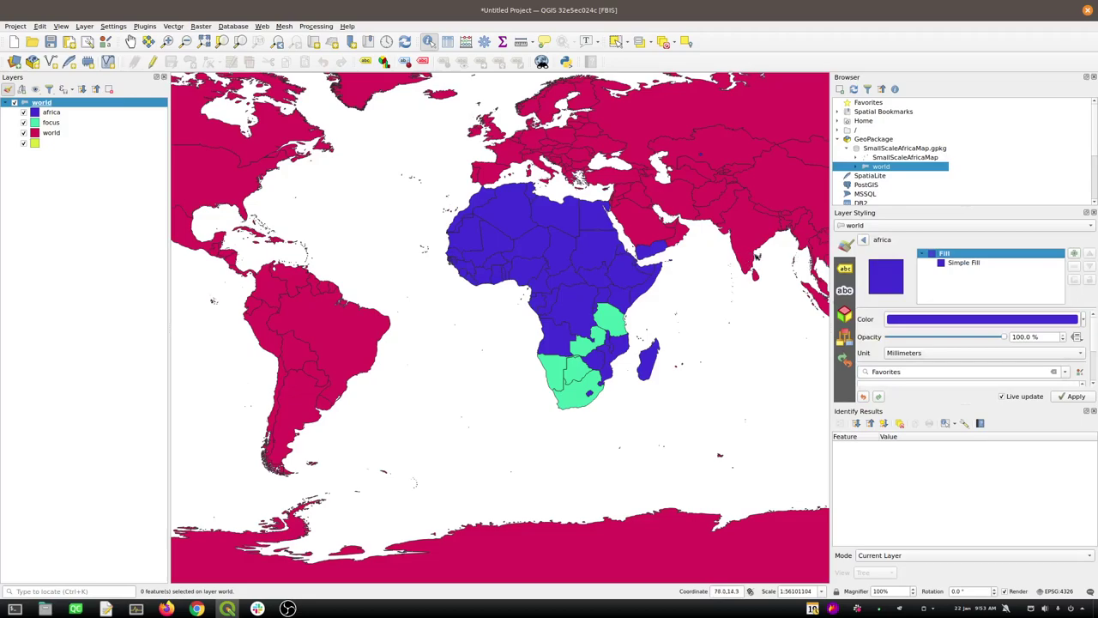
pyautogui.click(957, 265)
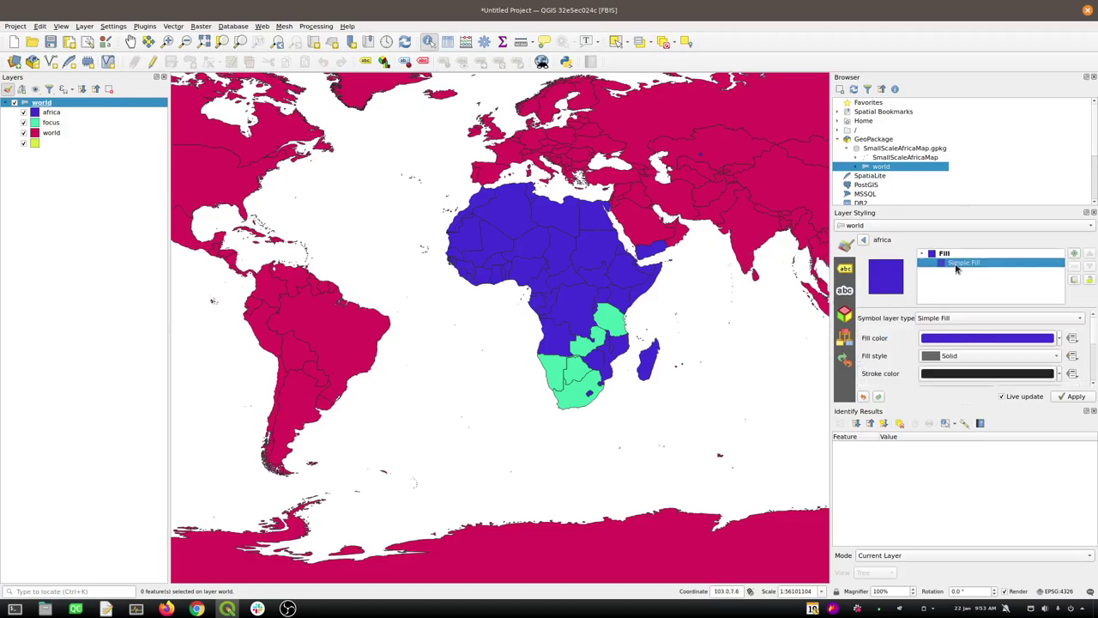
pyautogui.click(964, 340)
pyautogui.moveTo(1046, 296); pyautogui.dragTo(1064, 277)
pyautogui.click(1080, 274)
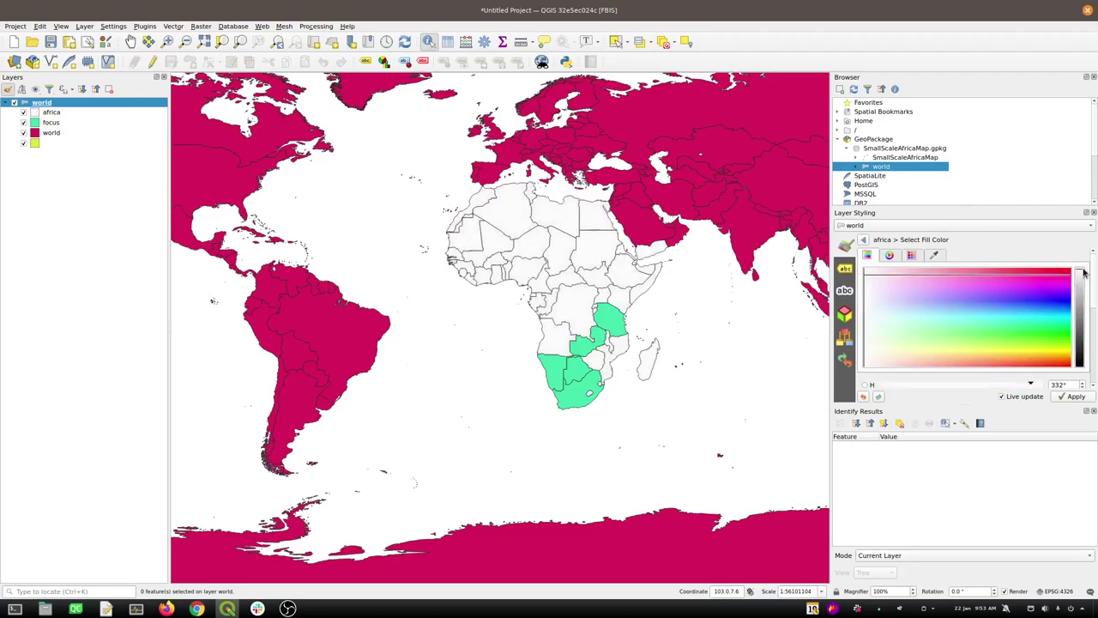
pyautogui.click(864, 240)
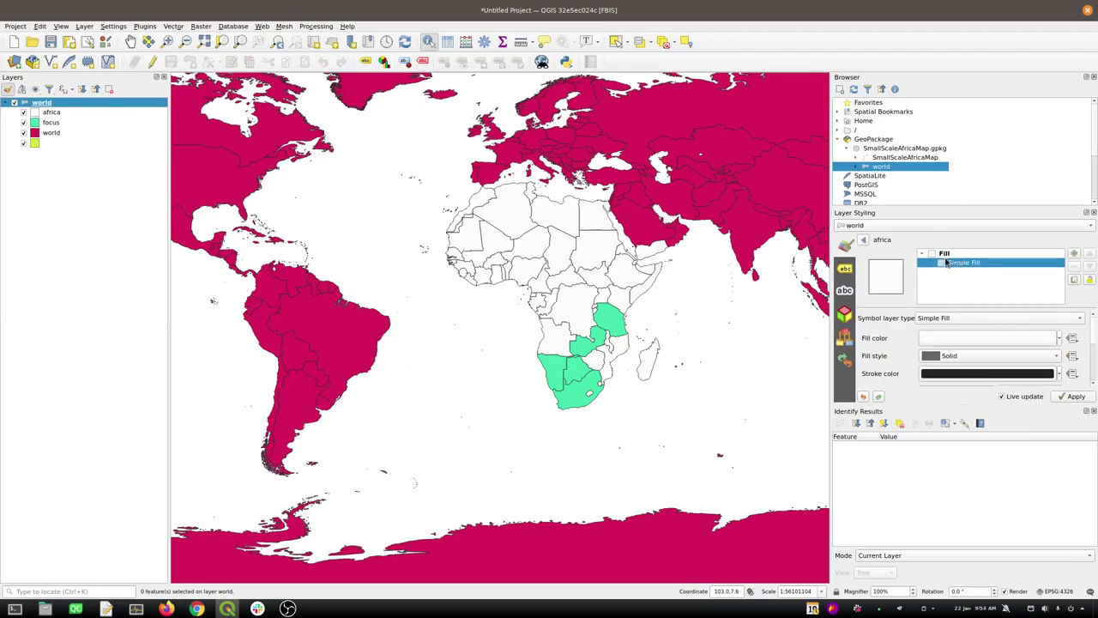
pyautogui.click(864, 240)
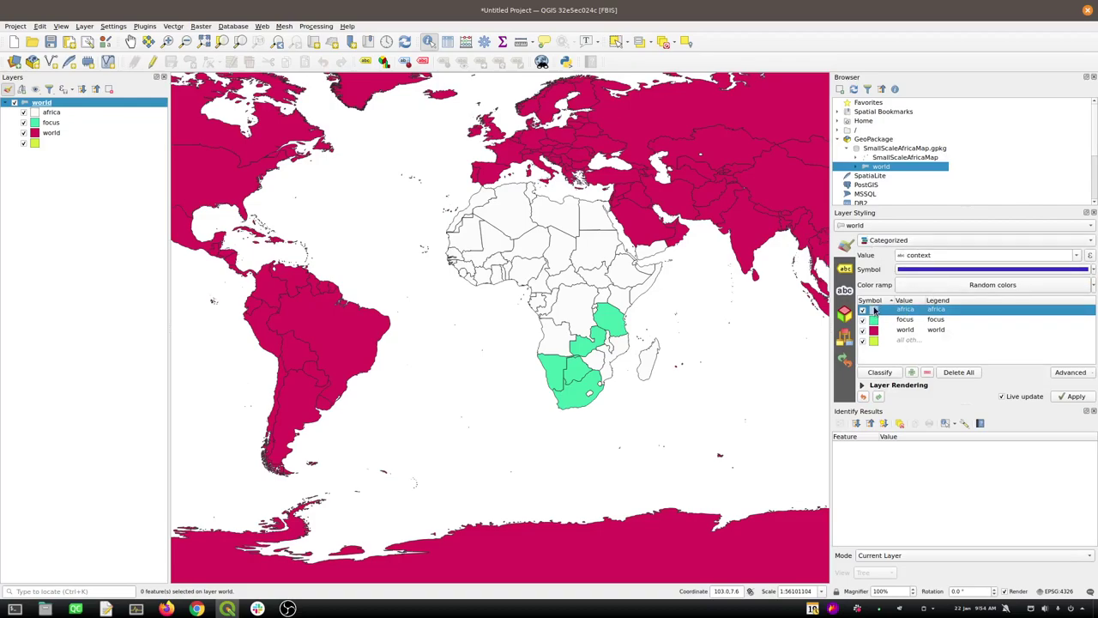
# Darken the africa category's simple fill to light grey
pyautogui.doubleClick(875, 310)
pyautogui.click(947, 265)
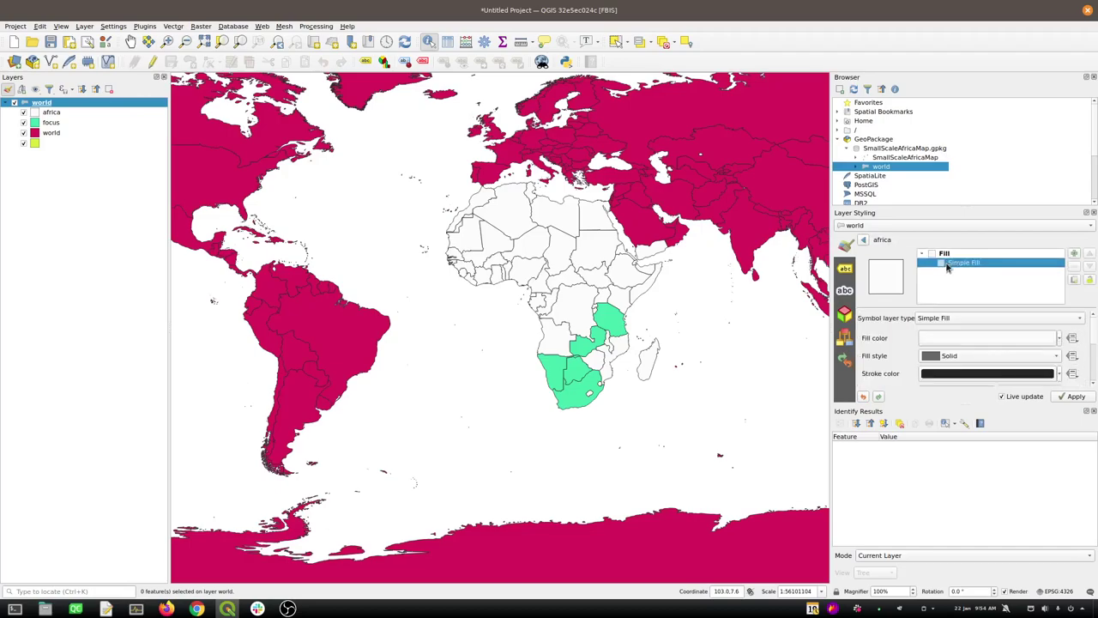
pyautogui.click(950, 339)
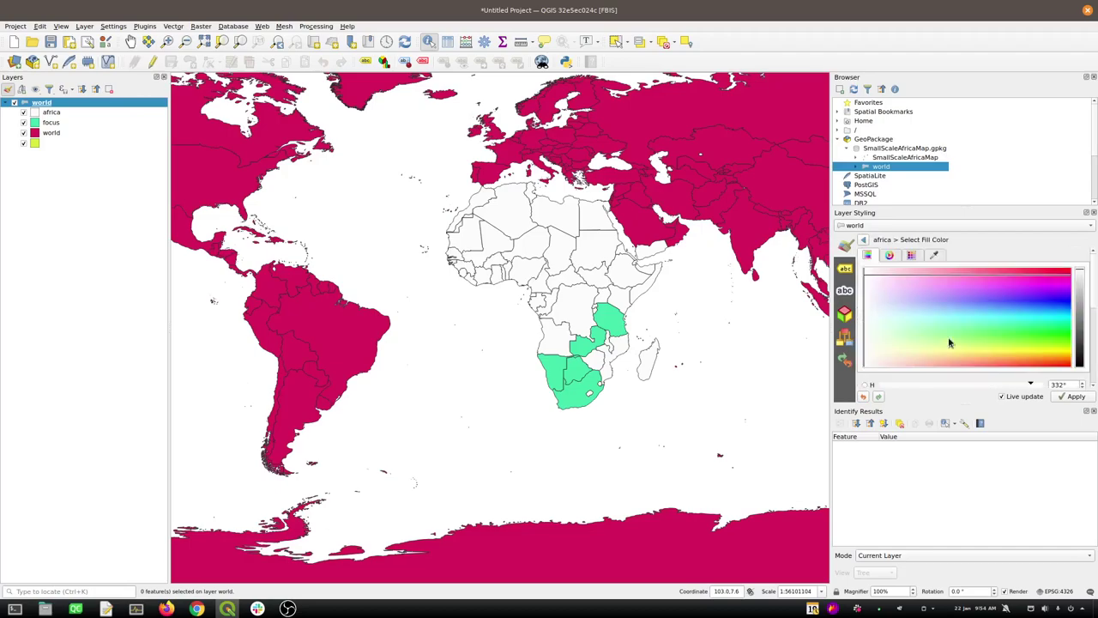
pyautogui.click(1081, 283)
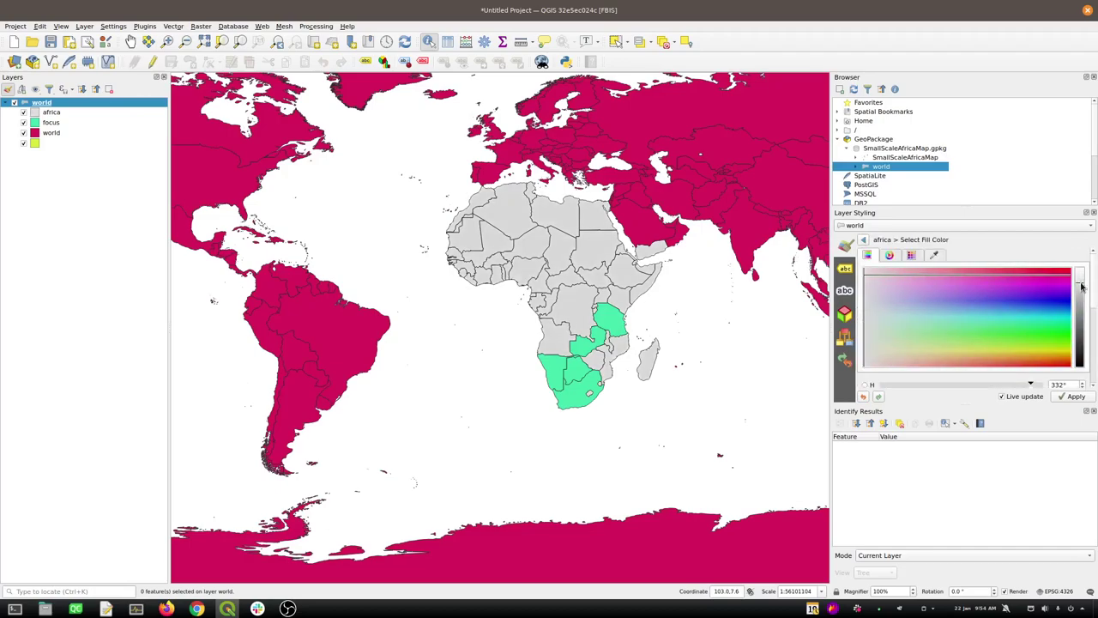
pyautogui.click(865, 240)
pyautogui.click(864, 240)
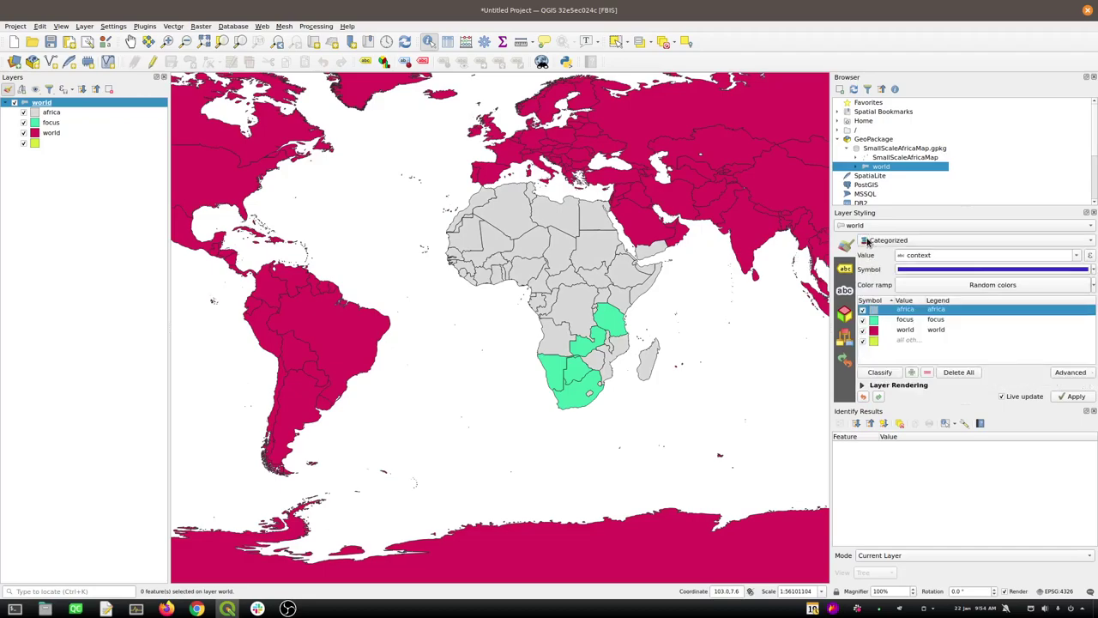
# Recolour the world category's simple fill to a very pale, slightly pinkish off-white
pyautogui.doubleClick(875, 331)
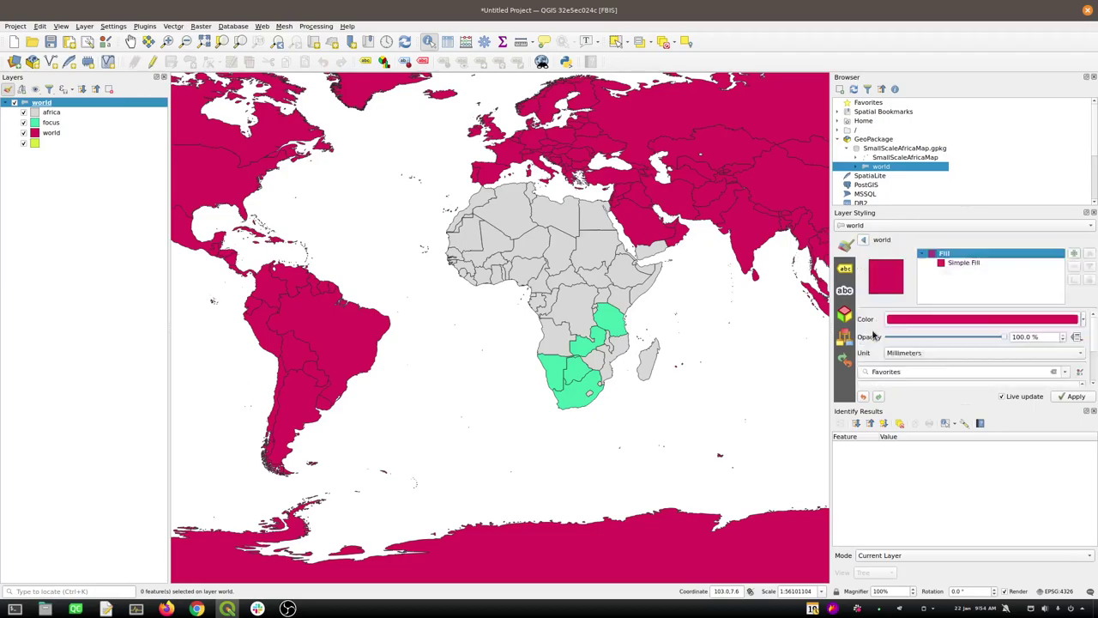
pyautogui.click(950, 268)
pyautogui.click(955, 341)
pyautogui.moveTo(892, 286); pyautogui.dragTo(874, 271)
pyautogui.click(1081, 275)
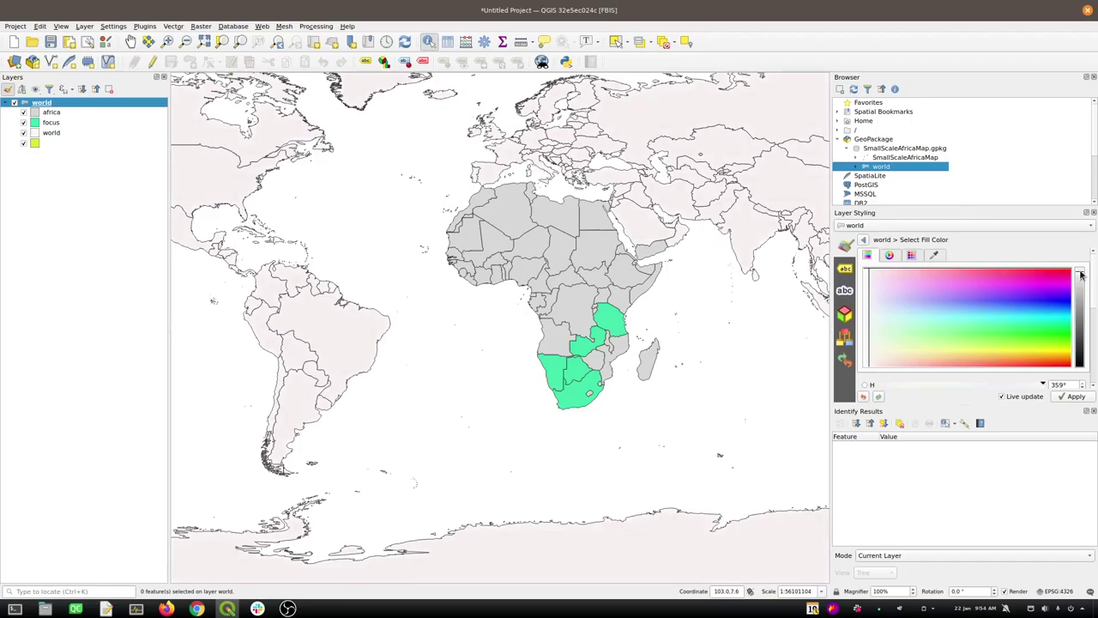
pyautogui.click(864, 240)
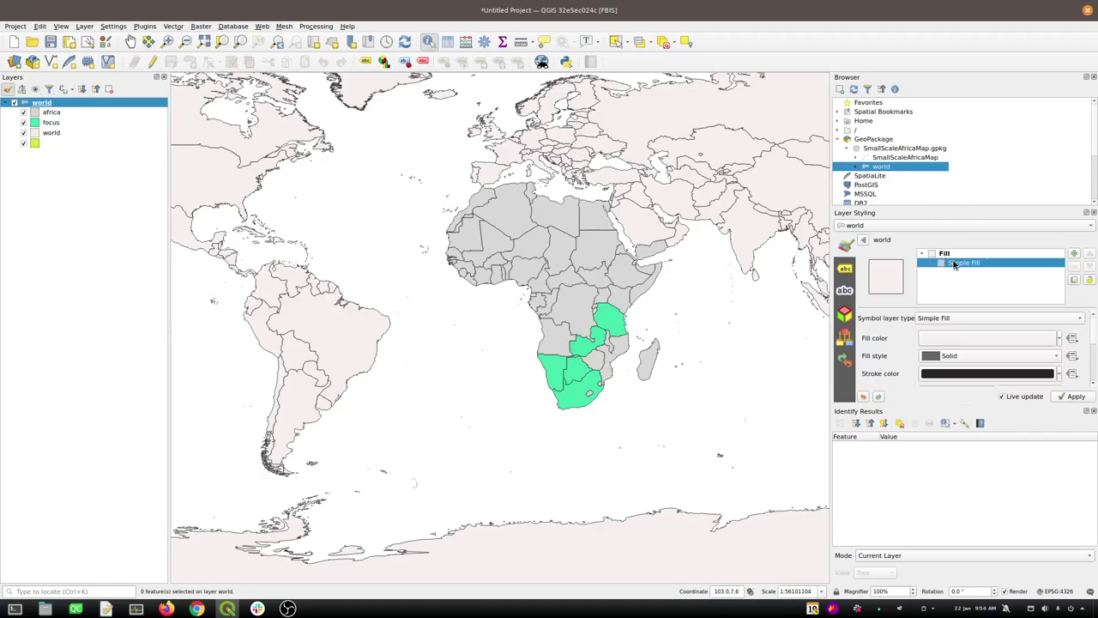
pyautogui.click(863, 240)
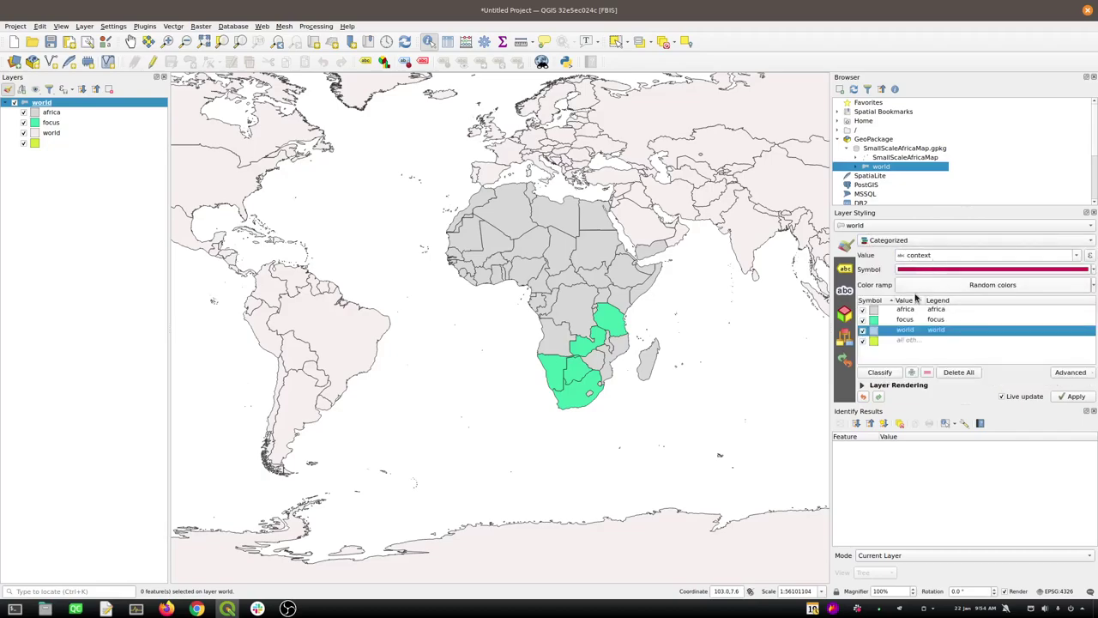
# Recolour the focus category's simple fill to dark grey so the focus countries stand out from the rest of Africa
pyautogui.click(877, 320)
pyautogui.doubleClick(874, 324)
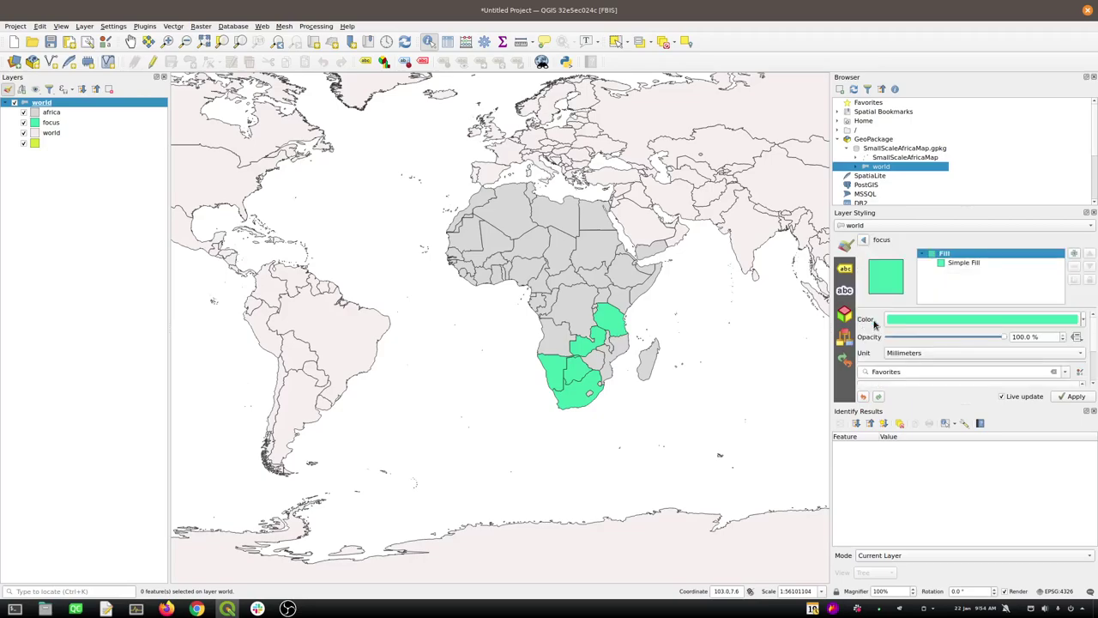
pyautogui.click(945, 264)
pyautogui.click(956, 336)
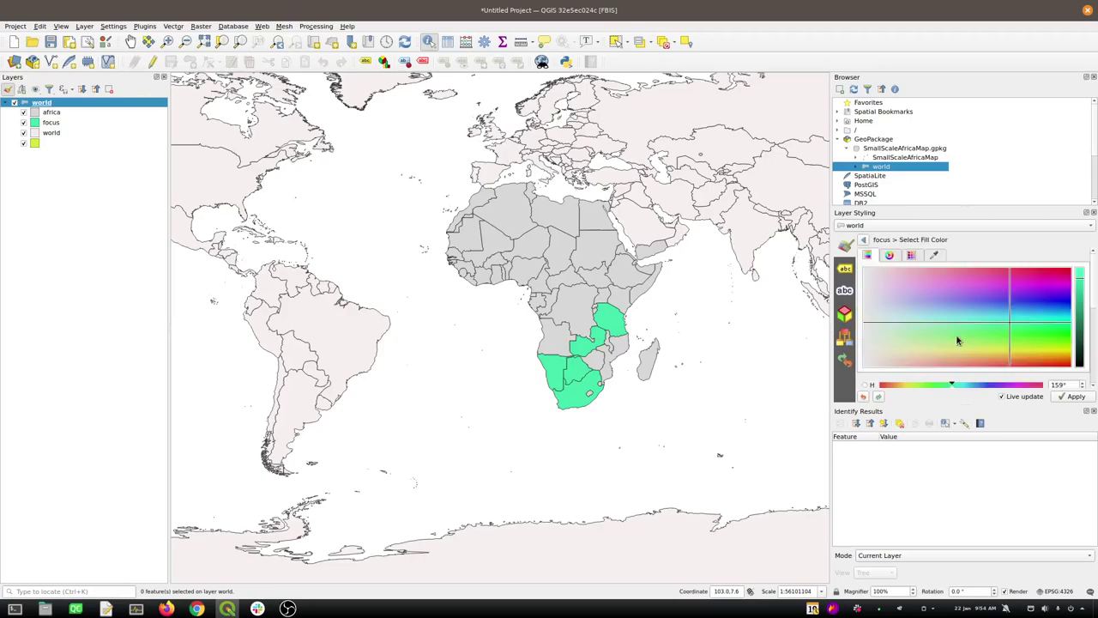
pyautogui.moveTo(1076, 335)
pyautogui.mouseDown()
pyautogui.moveTo(1079, 352)
pyautogui.moveTo(1079, 333)
pyautogui.mouseUp()
pyautogui.moveTo(963, 324); pyautogui.dragTo(885, 273)
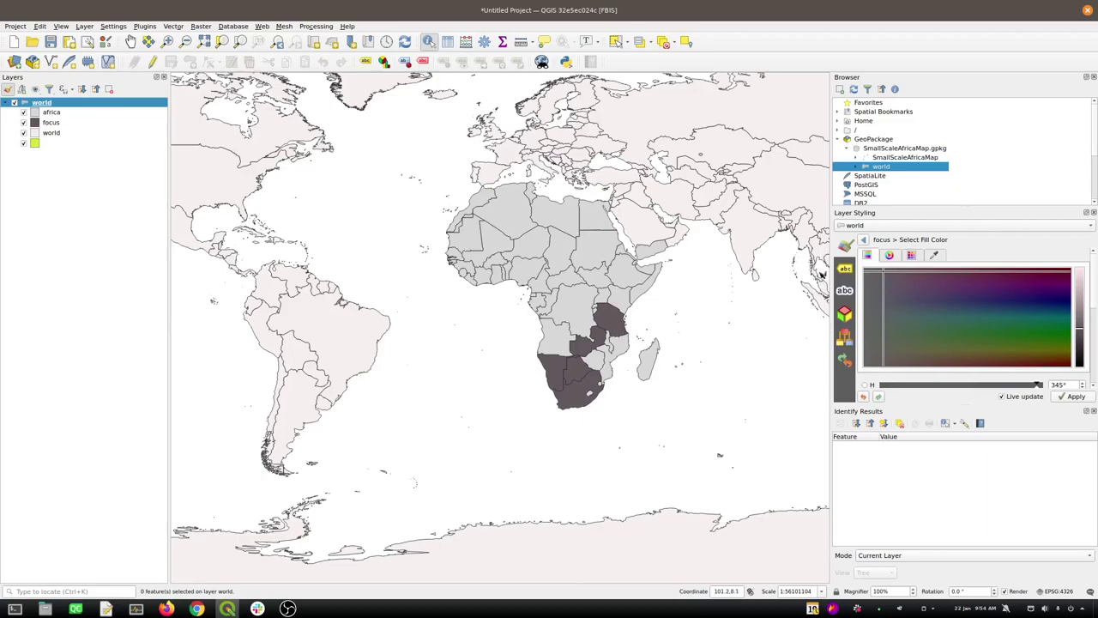
pyautogui.scroll(1, 628, 355)
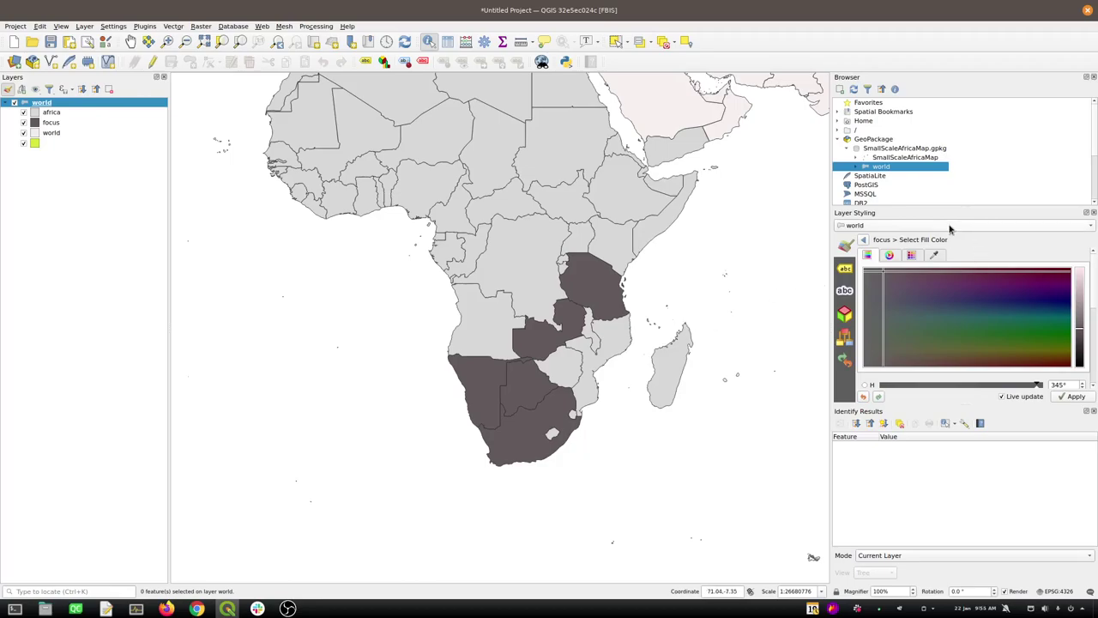
pyautogui.click(864, 240)
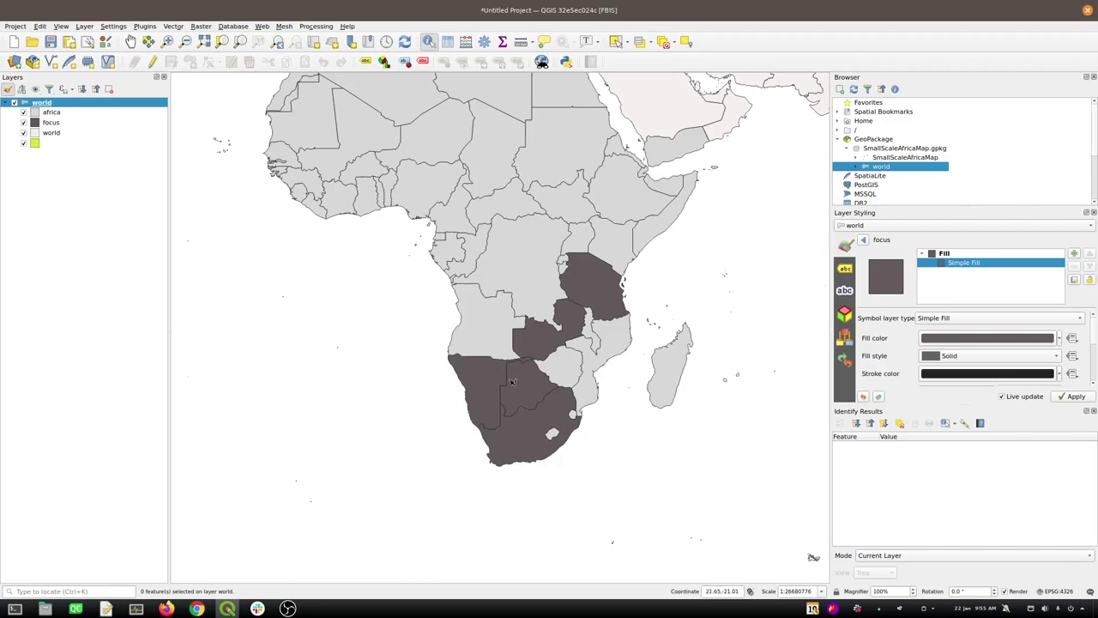
# Switch the world layer to Rule-based Labeling and add a rule described as 'Focus Countries'
pyautogui.click(846, 268)
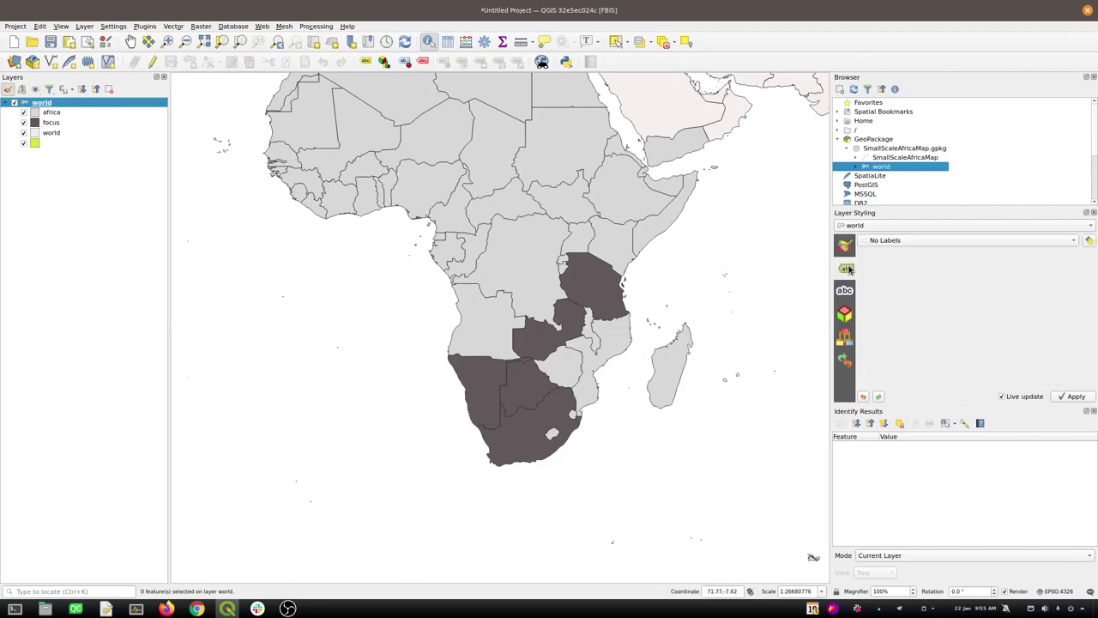
pyautogui.click(896, 242)
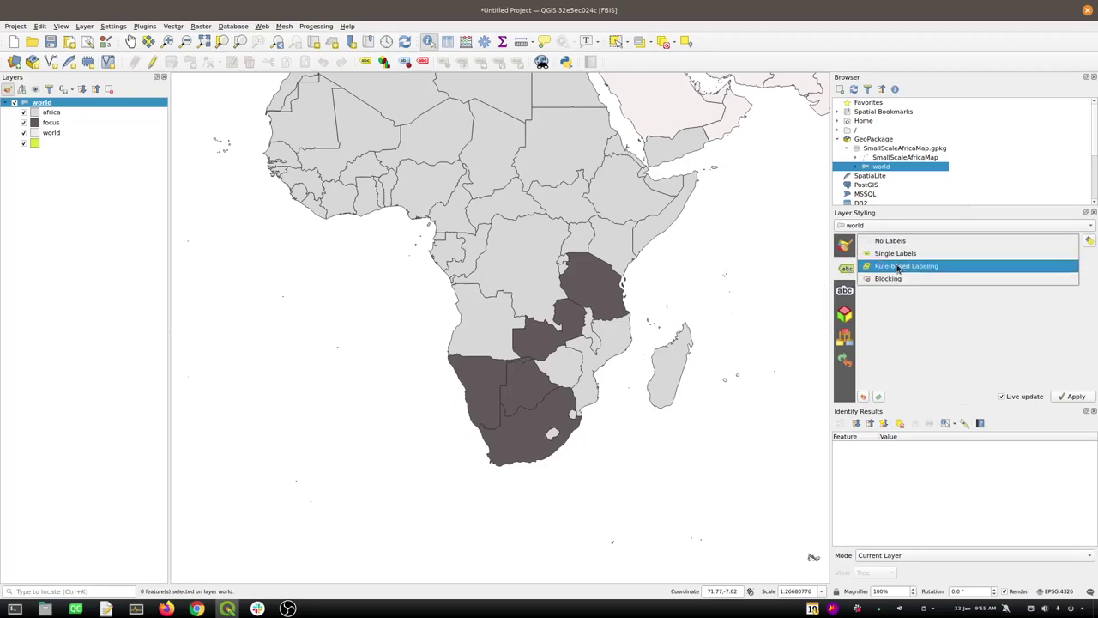
pyautogui.click(901, 266)
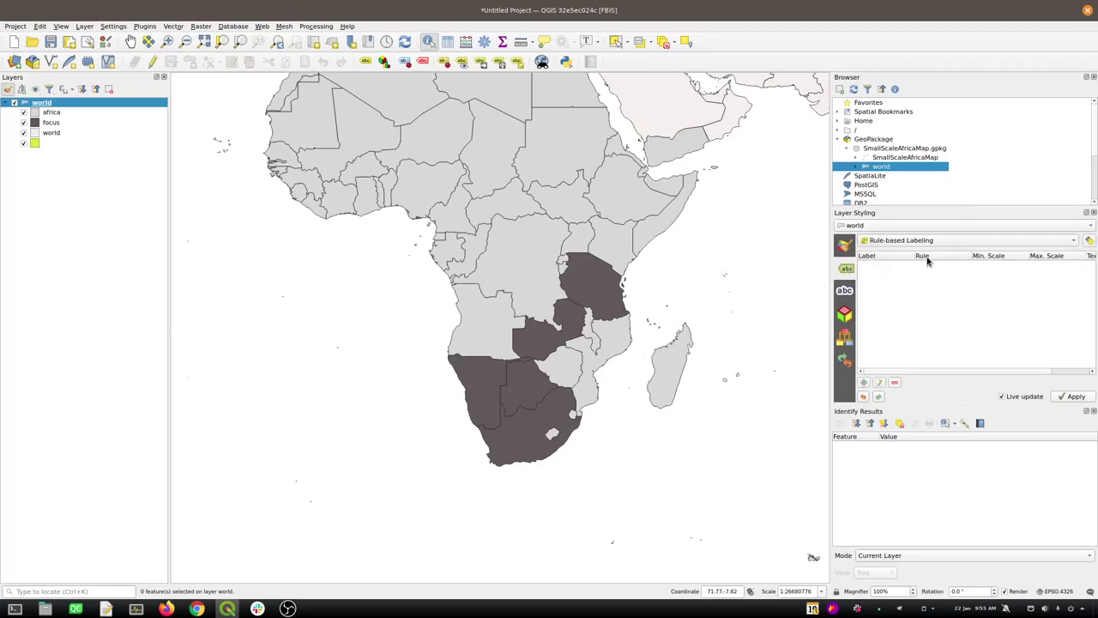
pyautogui.click(864, 381)
pyautogui.click(923, 253)
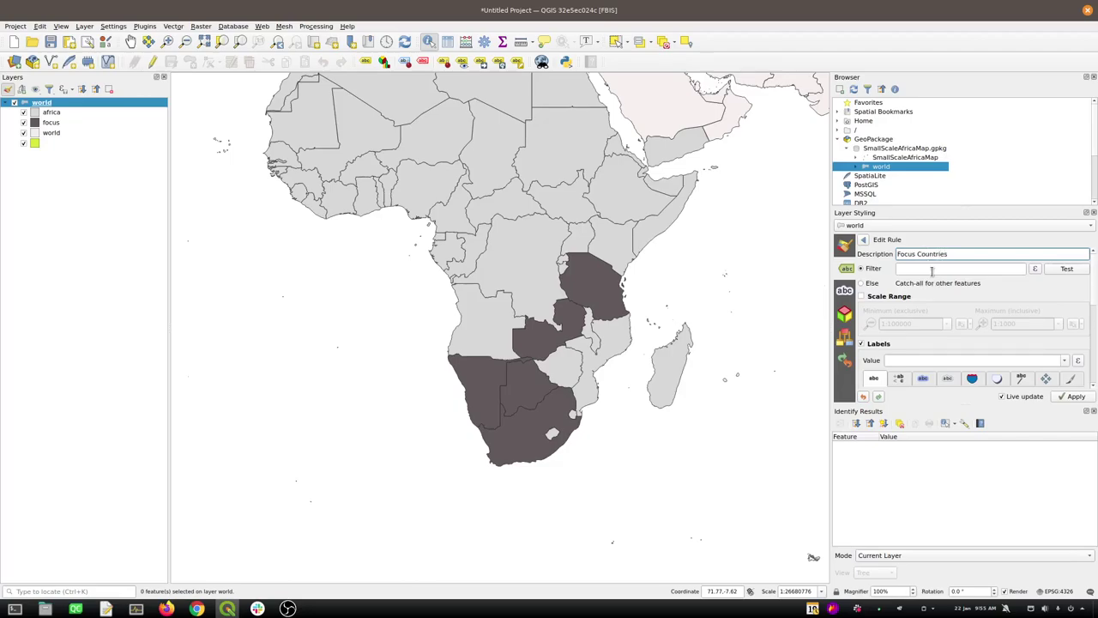
# Build the label rule's filter expression "context" = 'focus' from the field's unique values and return to the rule list
pyautogui.click(932, 269)
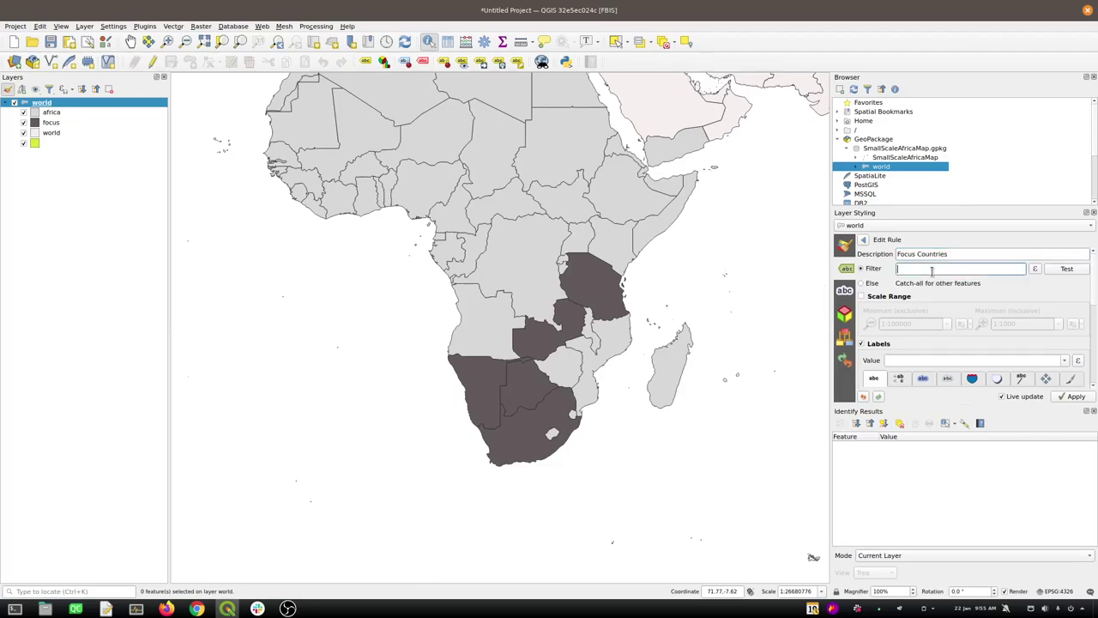
pyautogui.click(1034, 269)
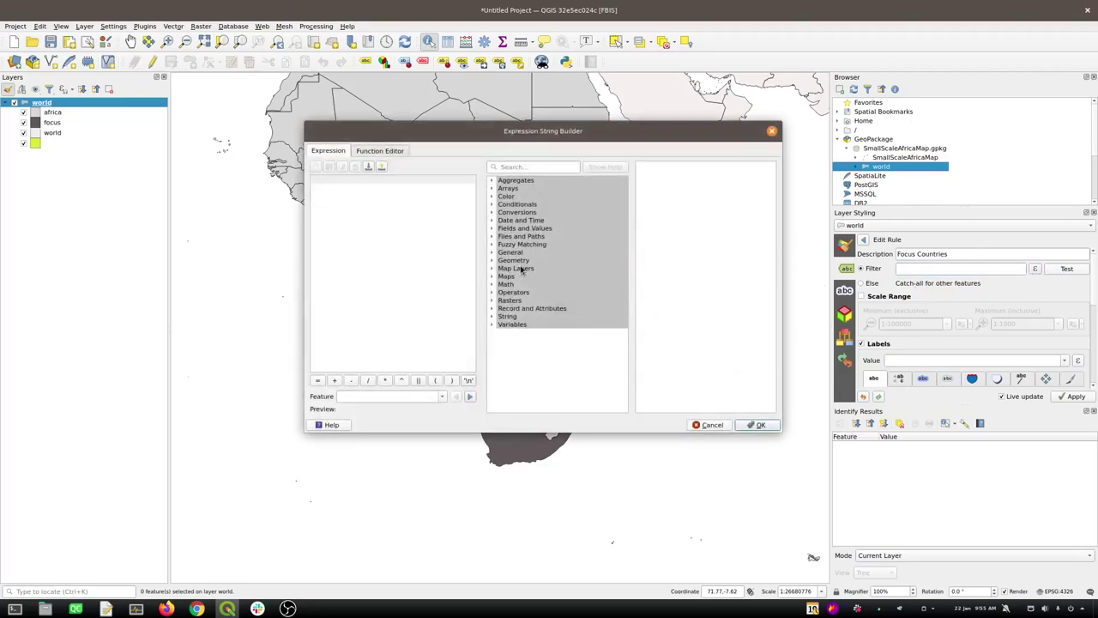
pyautogui.click(492, 236)
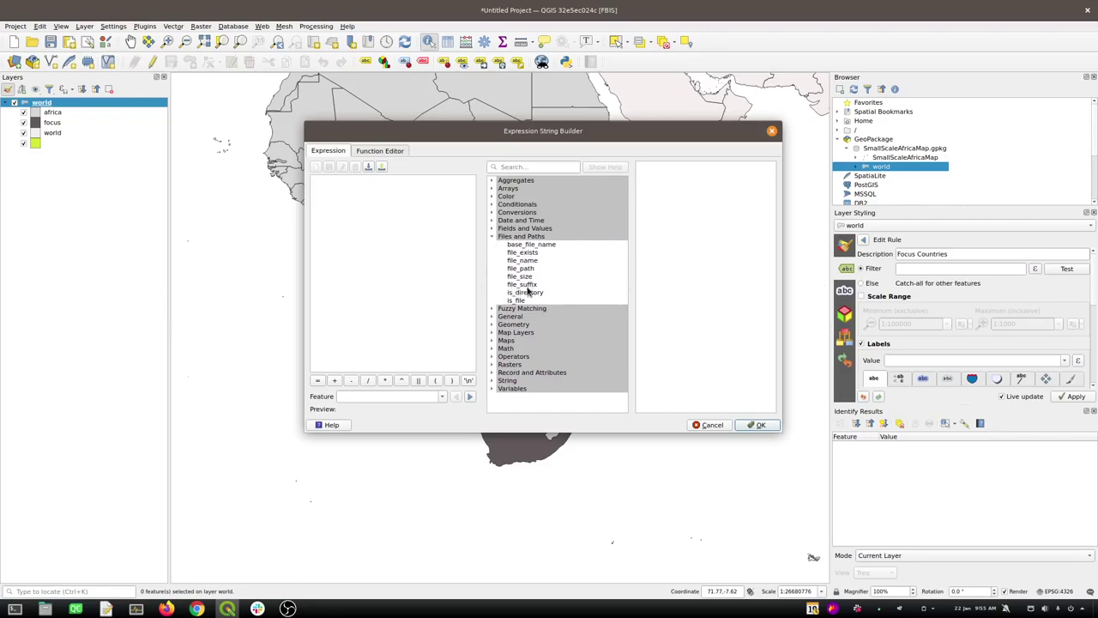
pyautogui.click(493, 228)
pyautogui.doubleClick(539, 309)
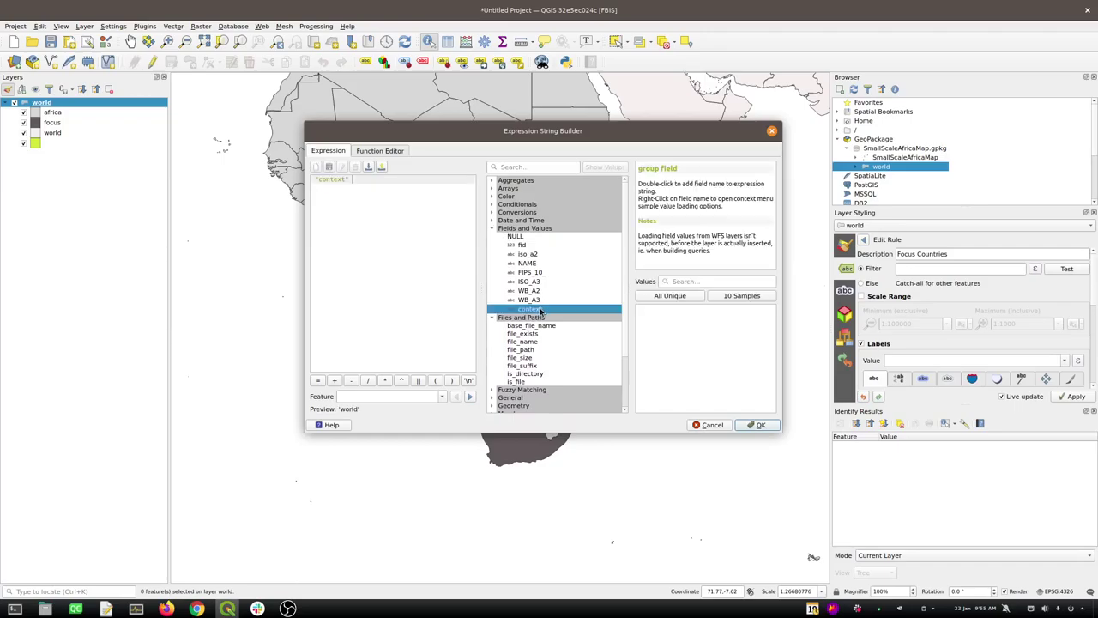
pyautogui.click(674, 297)
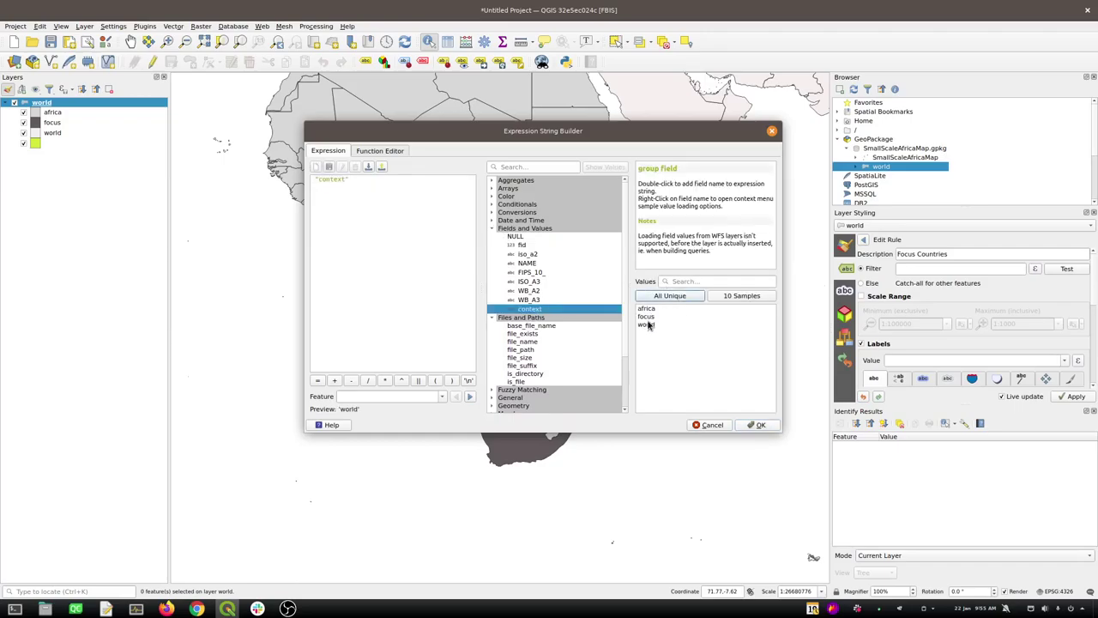
pyautogui.doubleClick(647, 316)
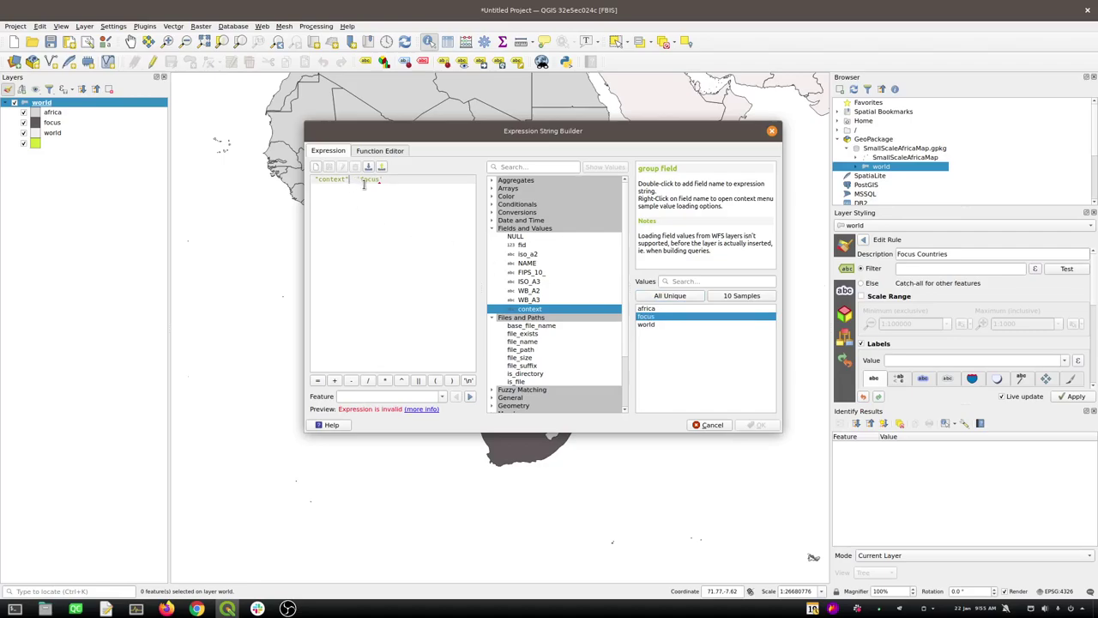
pyautogui.write('=')
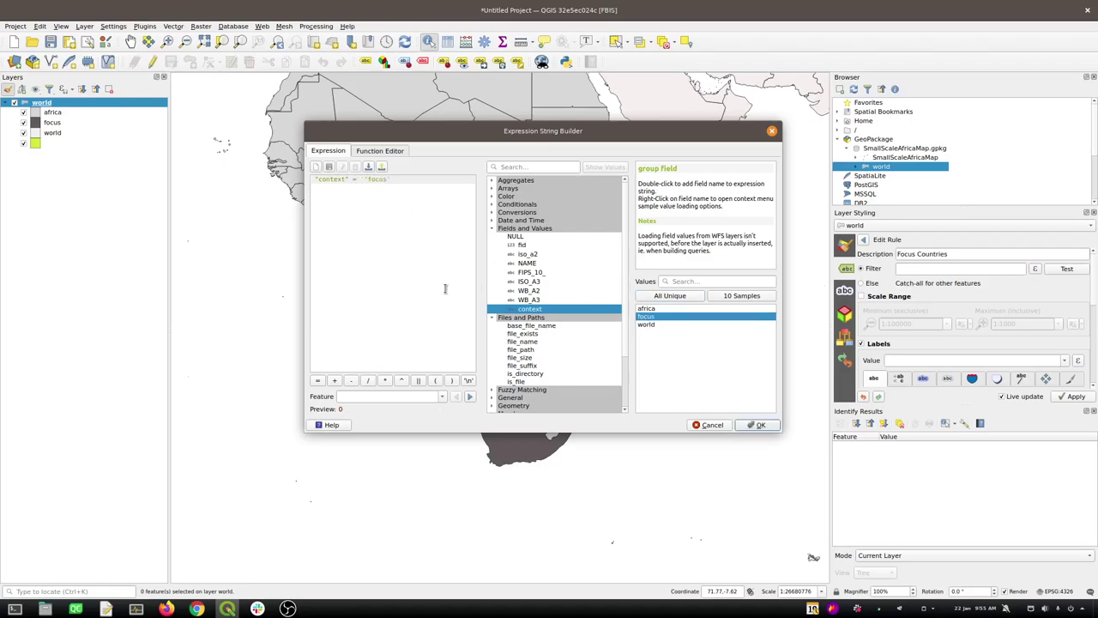
pyautogui.click(762, 426)
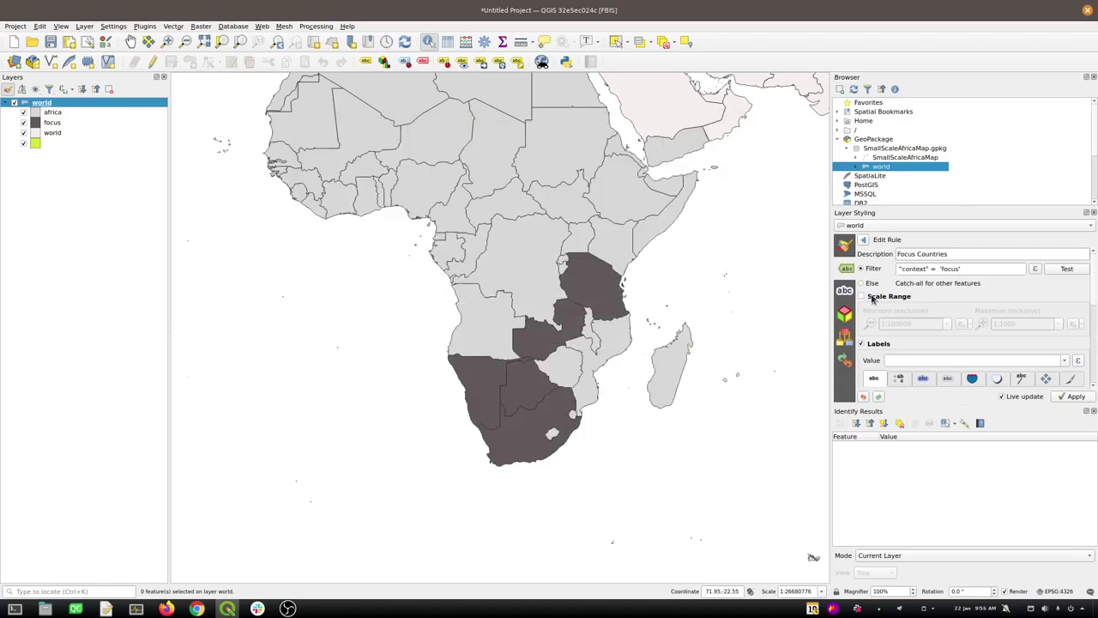
pyautogui.click(864, 241)
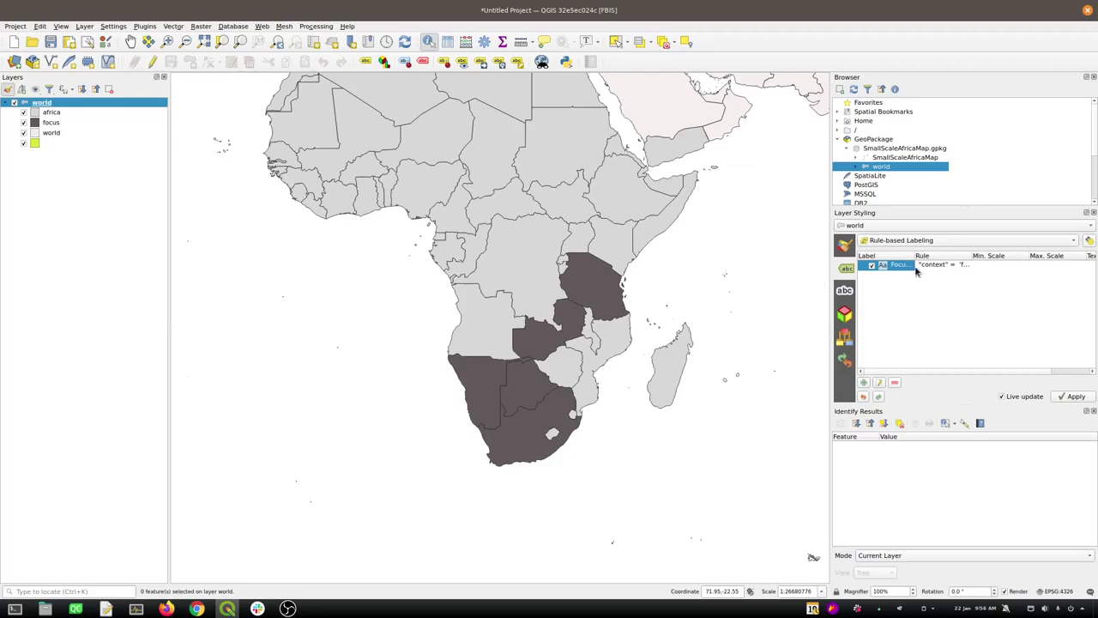
# Reopen the Focus Countries rule and label its features with the context field
pyautogui.doubleClick(879, 267)
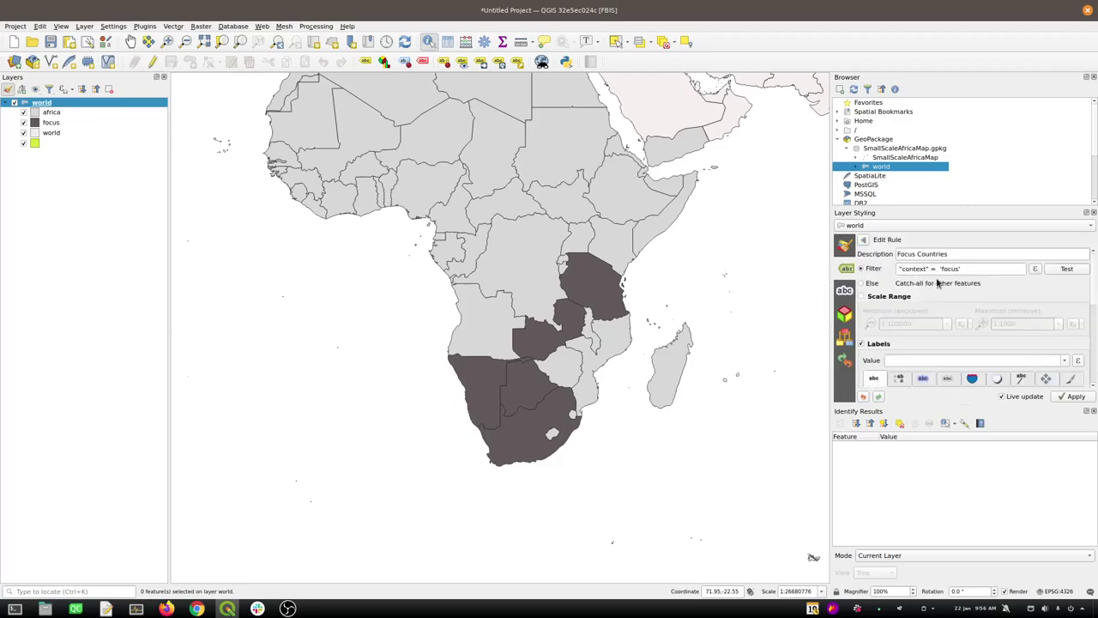
pyautogui.click(1065, 360)
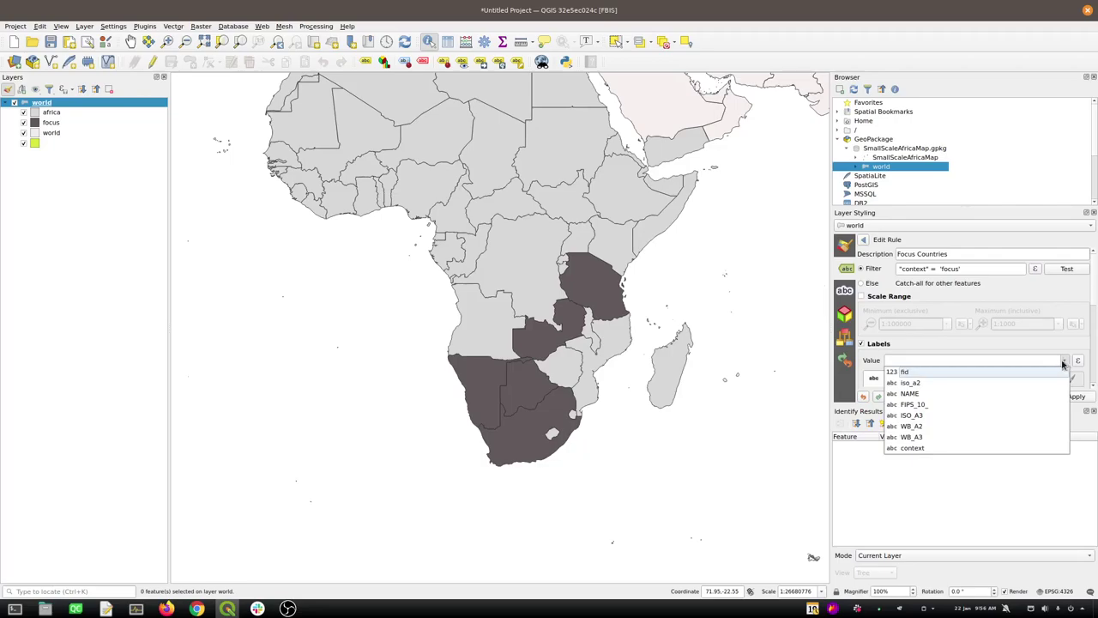
pyautogui.click(915, 449)
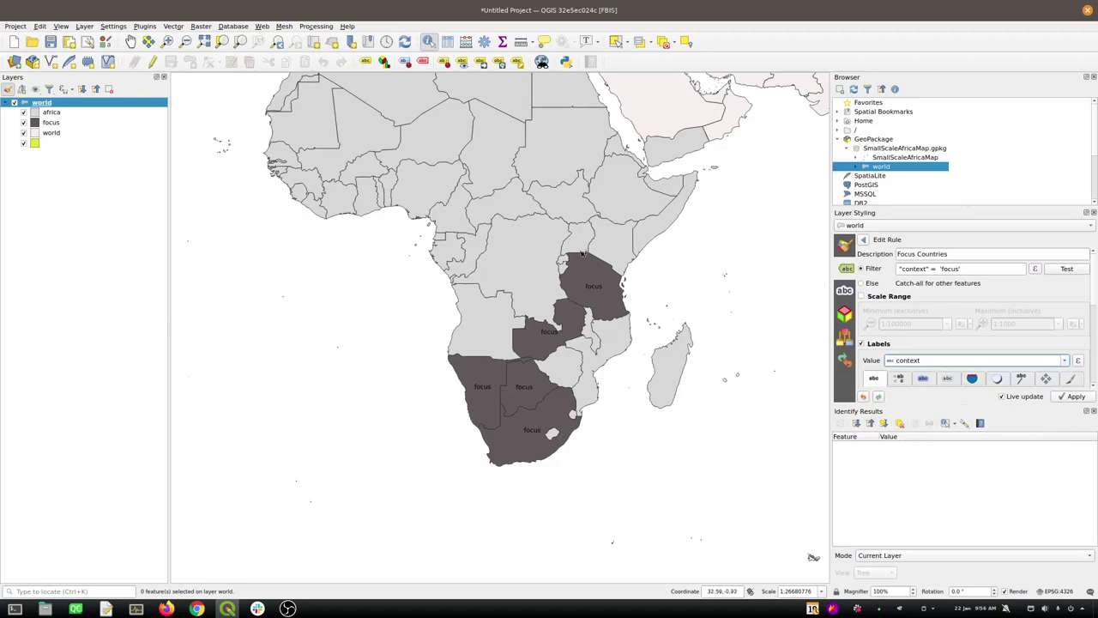
# Save the world layer's current style as its default style and accept the layer properties
pyautogui.moveTo(601, 232); pyautogui.dragTo(606, 310)
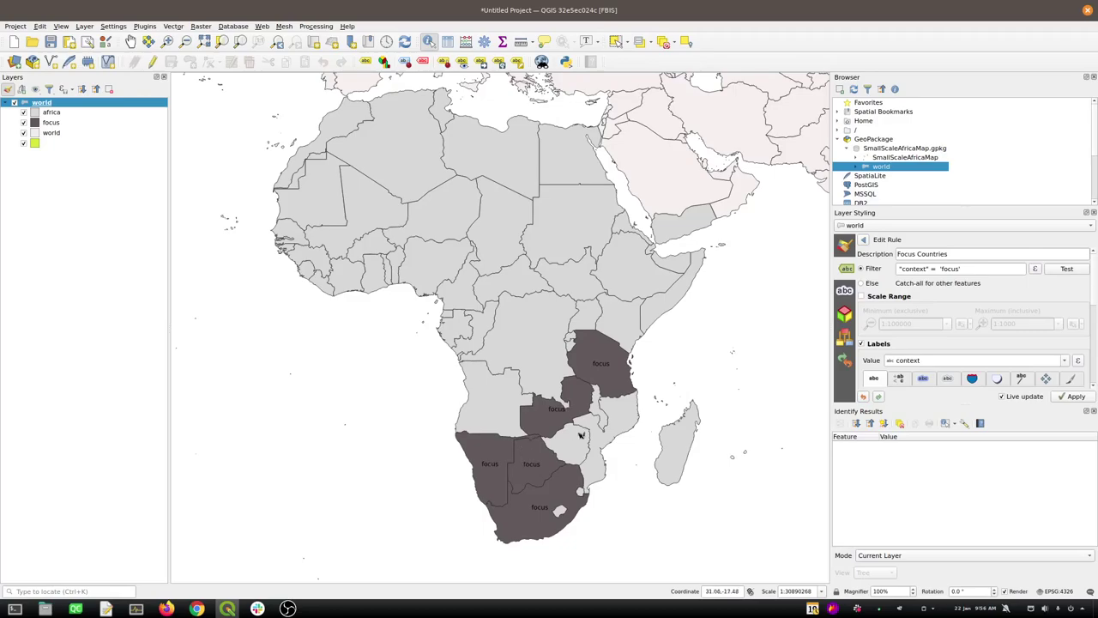
pyautogui.moveTo(612, 418); pyautogui.dragTo(598, 398)
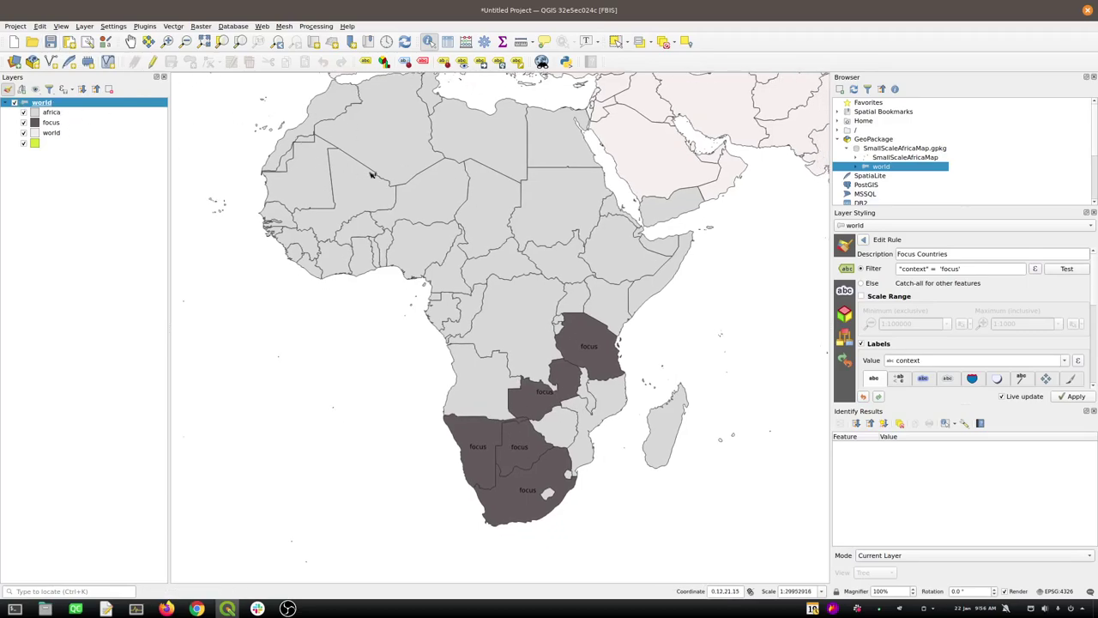
pyautogui.doubleClick(45, 102)
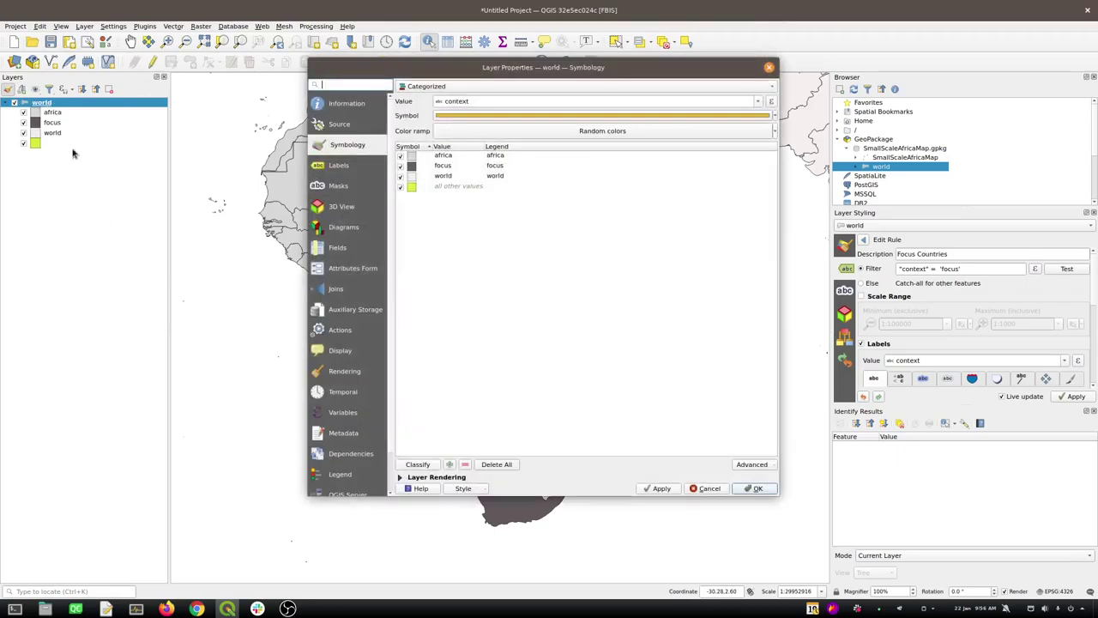
pyautogui.click(463, 488)
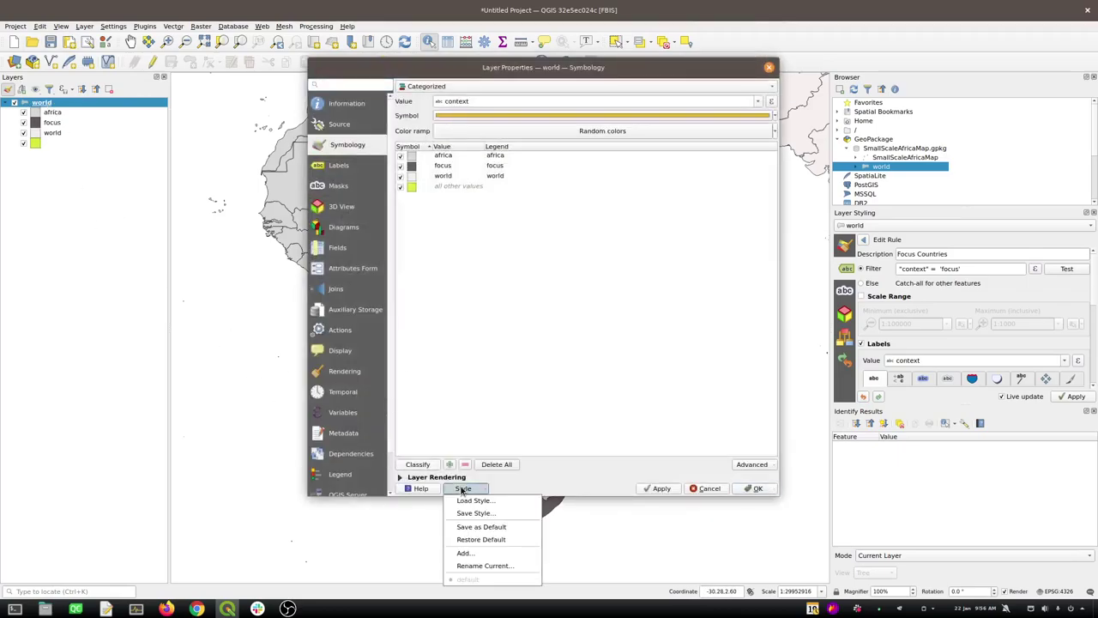
pyautogui.click(482, 526)
pyautogui.click(584, 296)
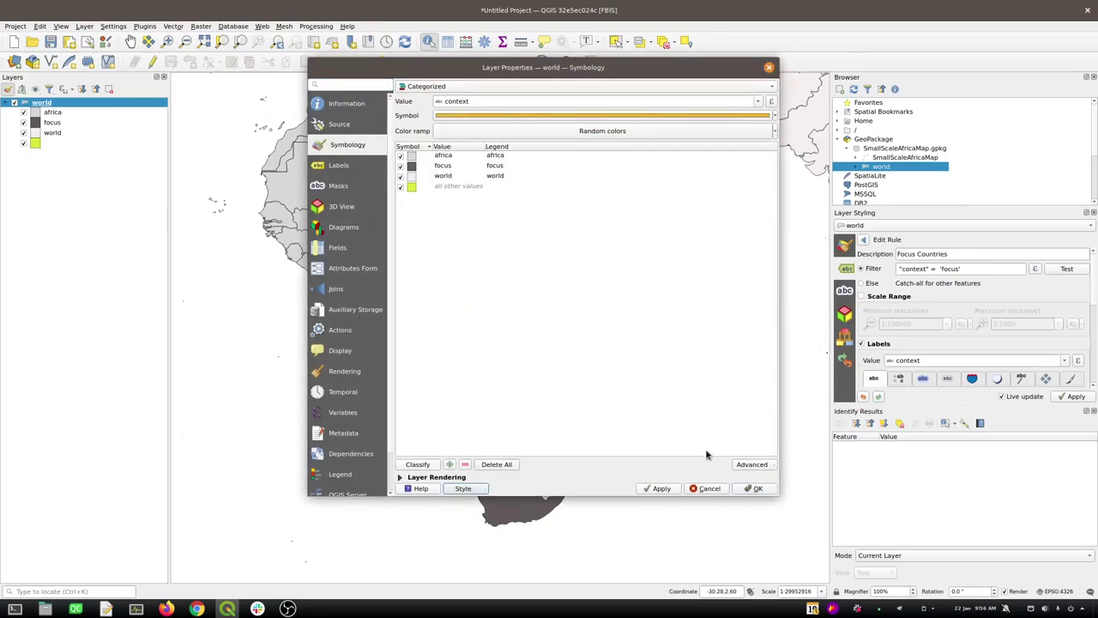
pyautogui.click(754, 488)
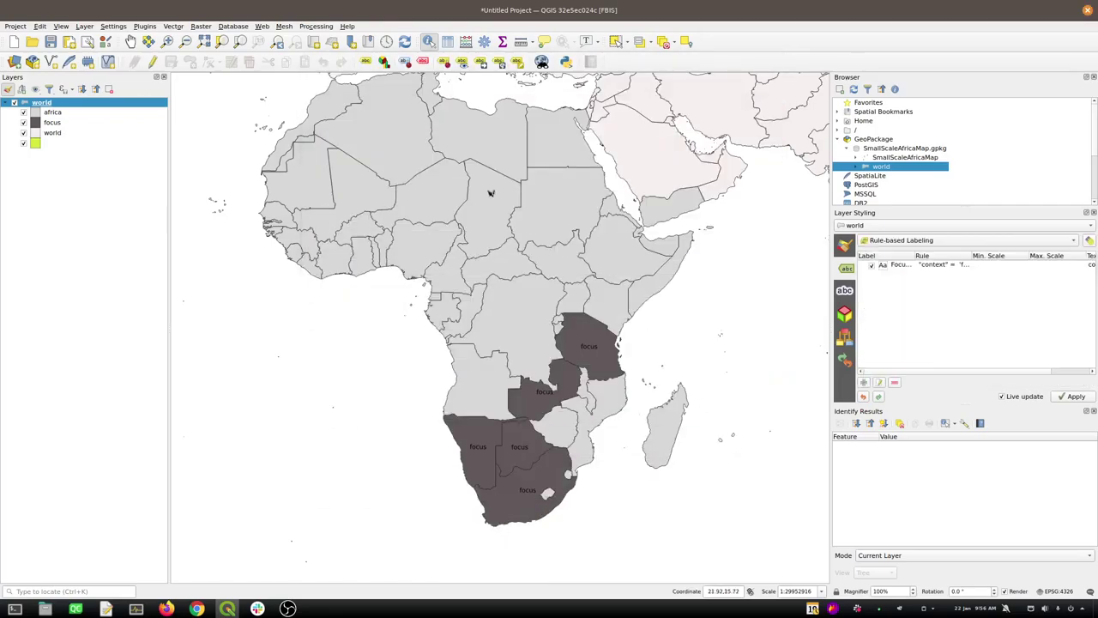
# Save the project into the SmallScaleAfricaMap.gpkg GeoPackage under the name 'SASS Countries'
pyautogui.click(51, 41)
pyautogui.press('Escape')
pyautogui.click(16, 26)
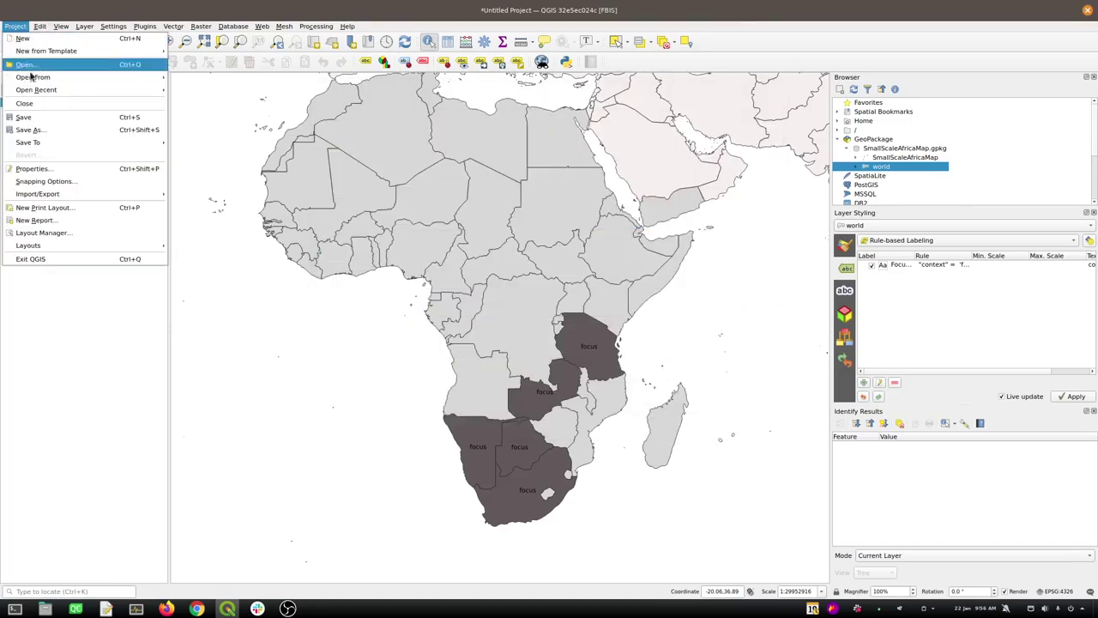
pyautogui.moveTo(71, 146)
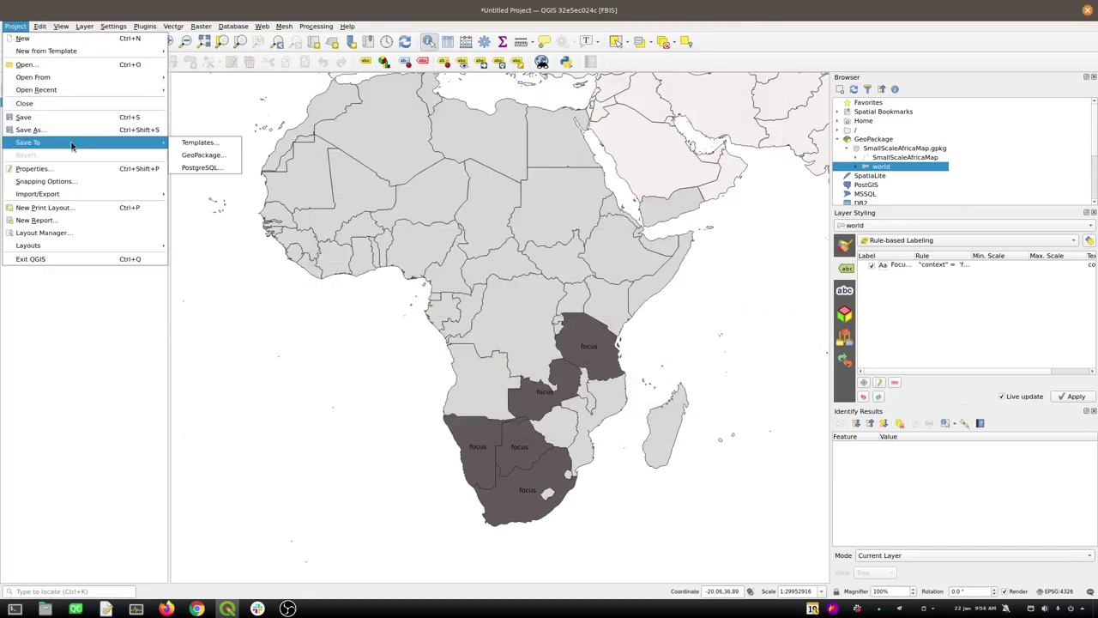
pyautogui.click(206, 155)
pyautogui.click(570, 261)
pyautogui.click(570, 260)
pyautogui.click(677, 275)
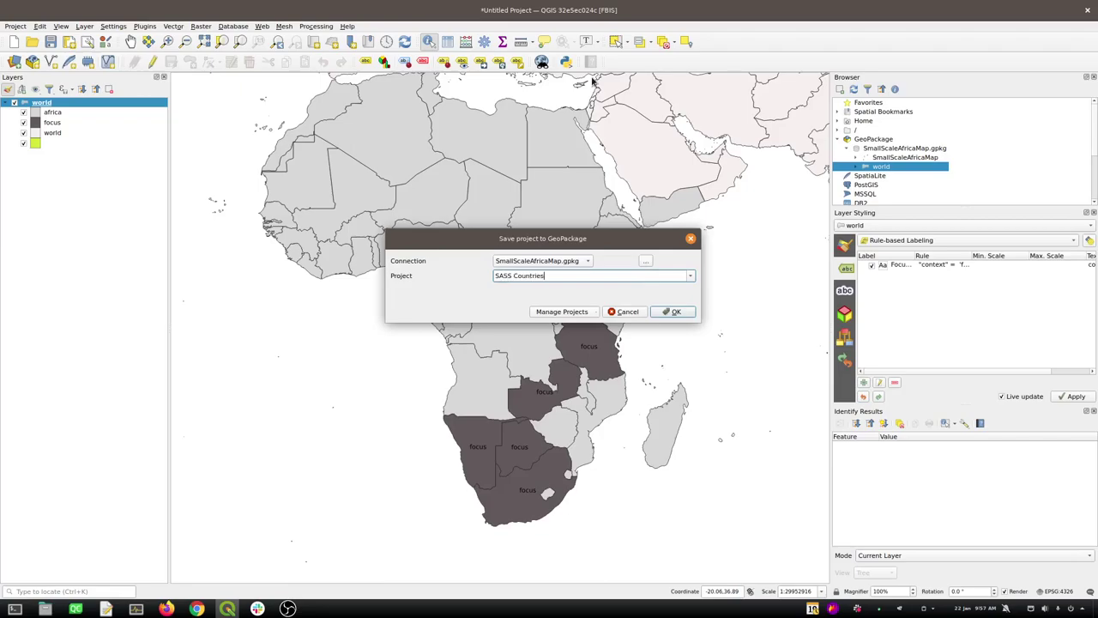
pyautogui.click(674, 311)
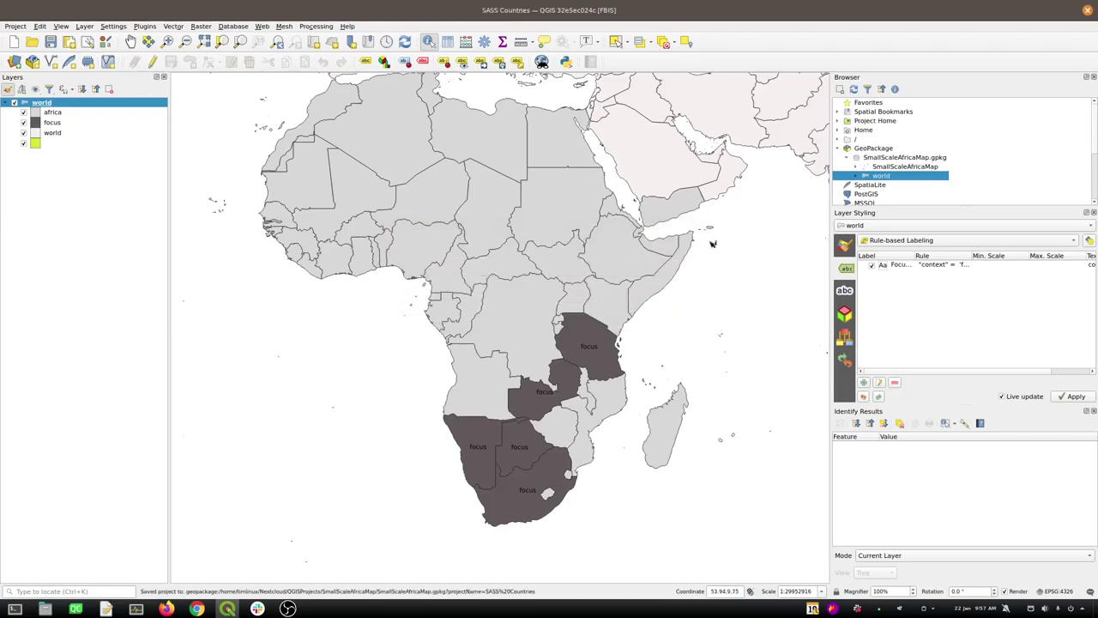
# Refresh the data browser and expand SmallScaleAfricaMap.gpkg to check for the saved project
pyautogui.click(877, 157)
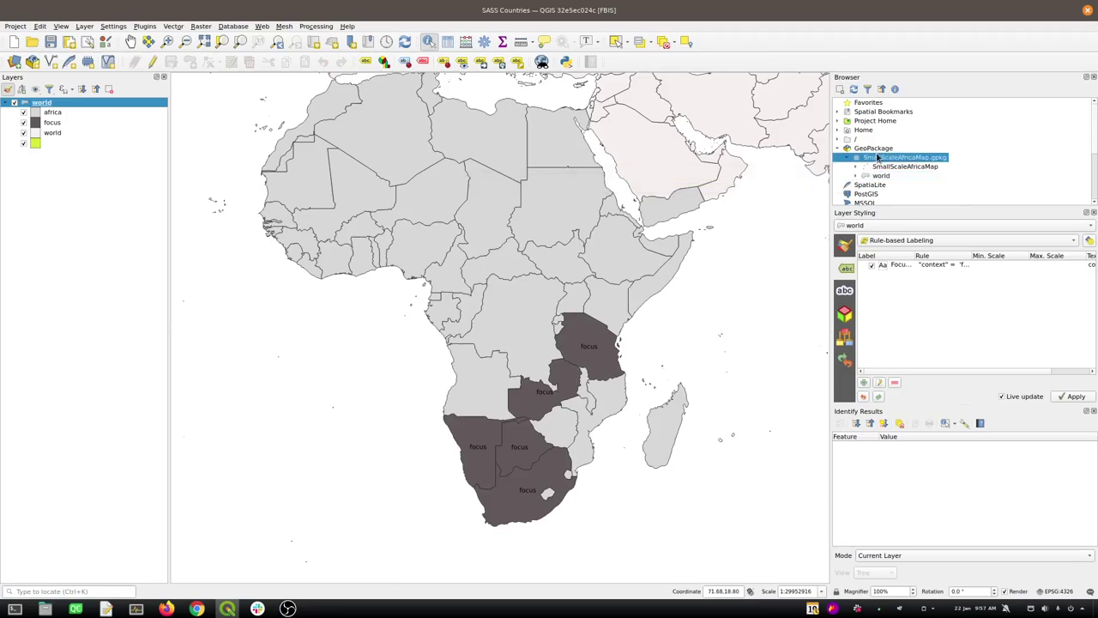
pyautogui.click(852, 90)
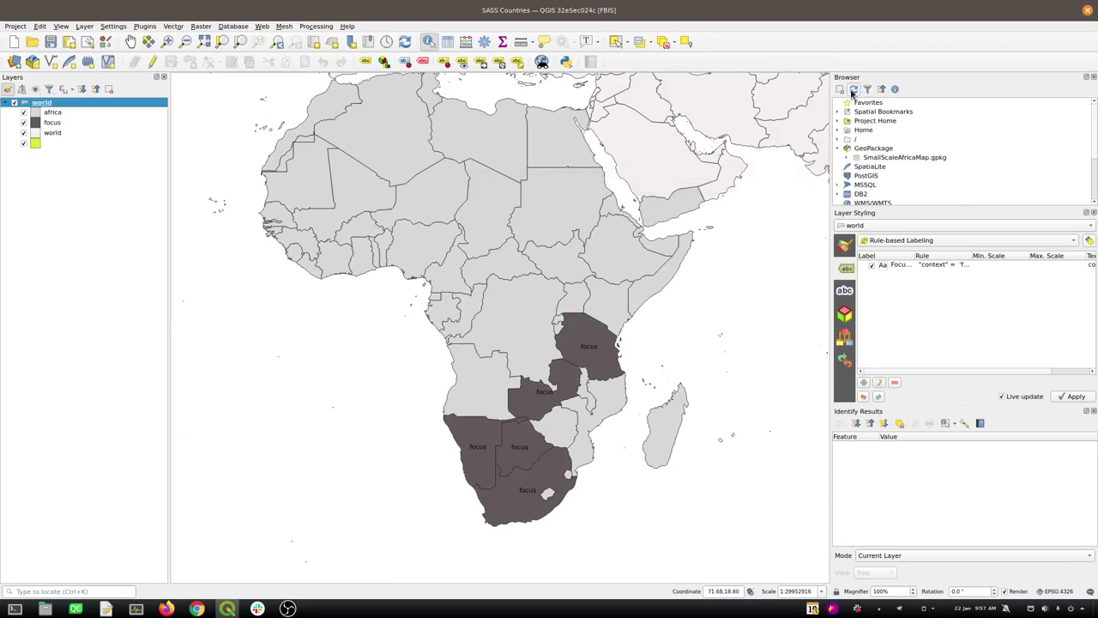
pyautogui.click(855, 158)
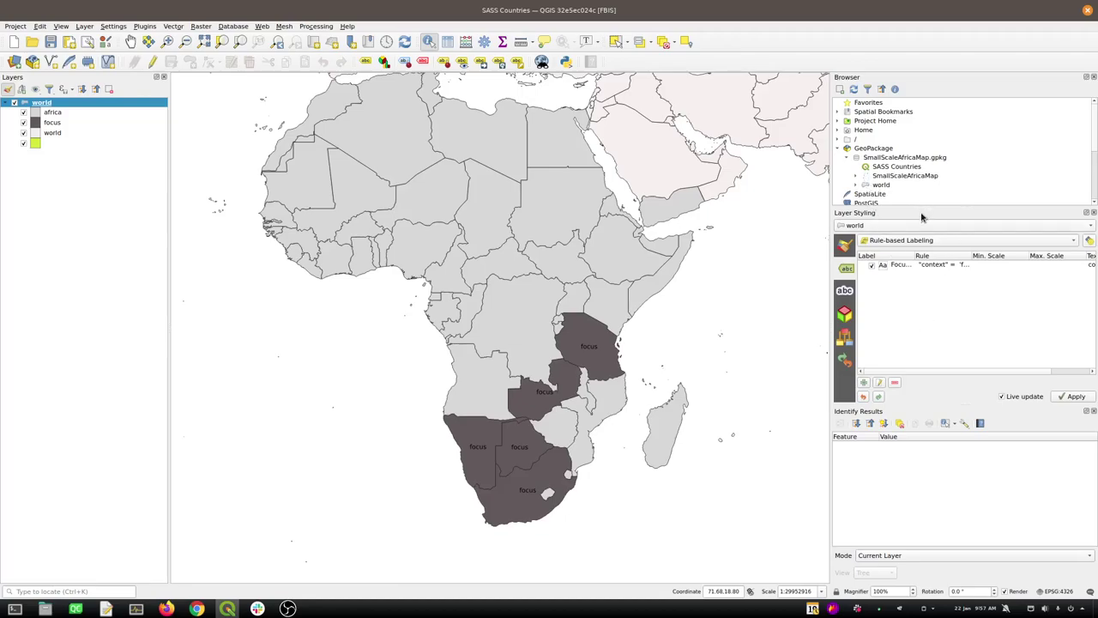
# Stack the Layer Styling and Browser panels together, close Identify Results, and bring the Browser to the front
pyautogui.moveTo(944, 216); pyautogui.dragTo(939, 192)
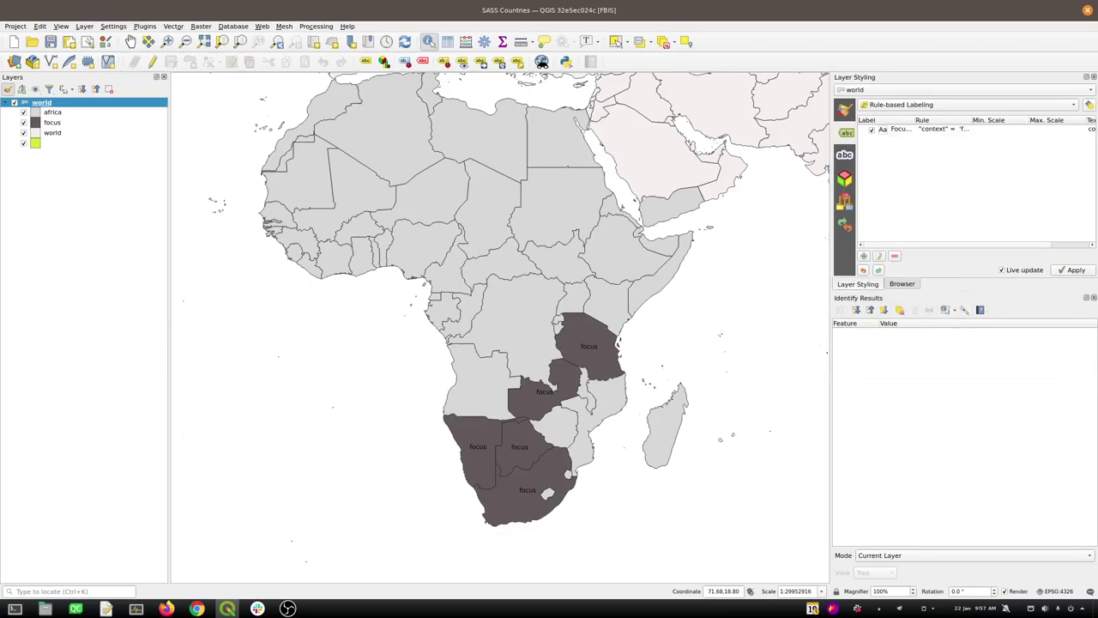
pyautogui.click(1094, 297)
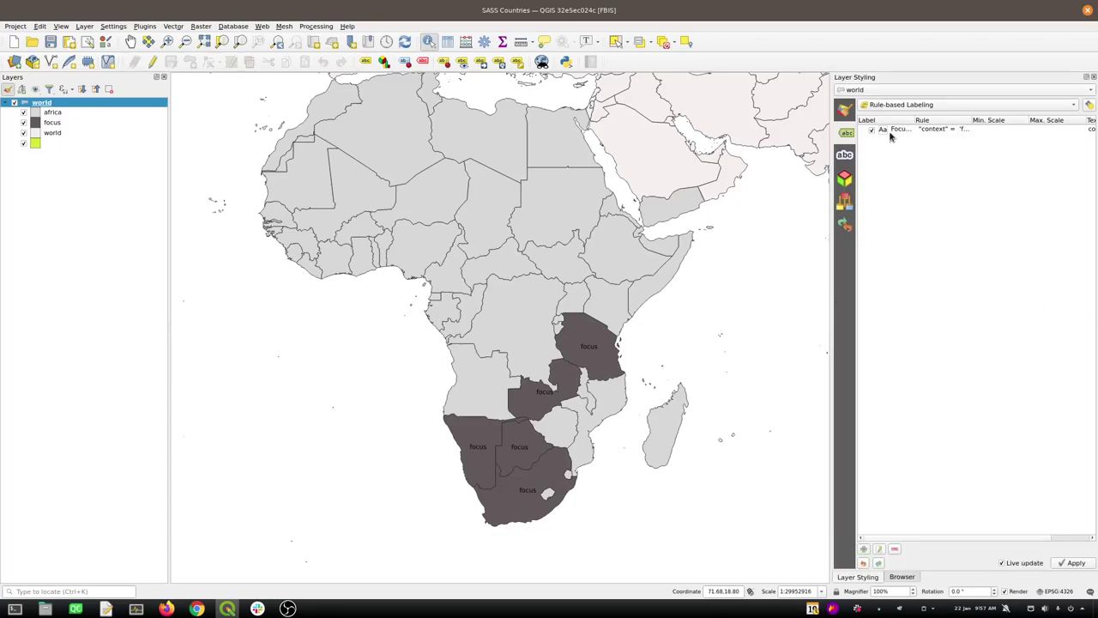
pyautogui.click(902, 577)
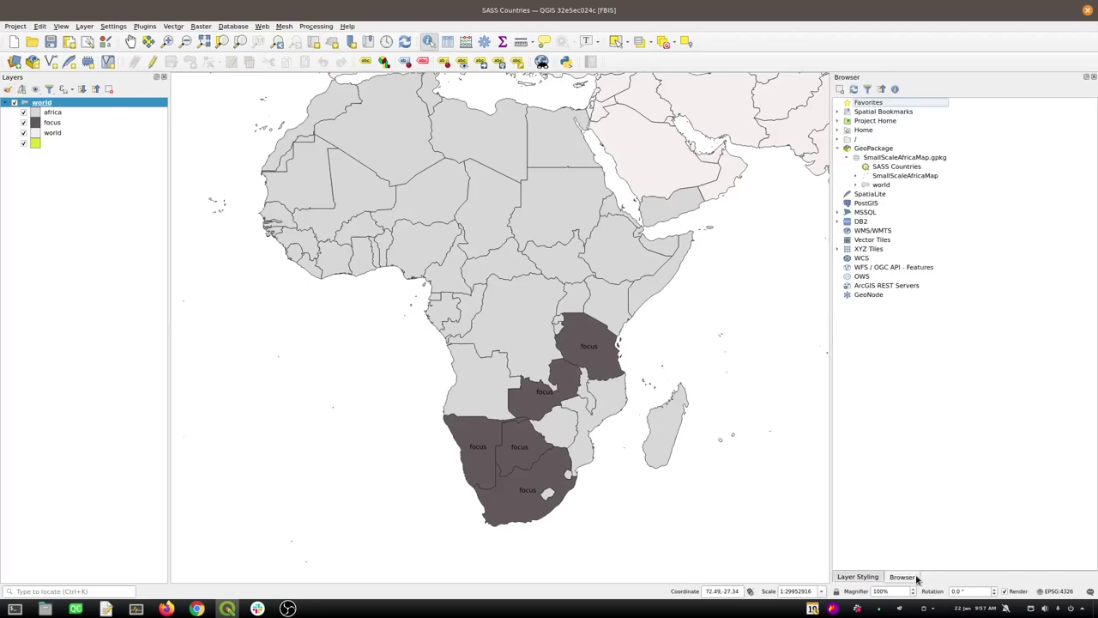
# Examine the SASS Countries project, the SmallScaleAfricaMap table and the world layer stored in the GeoPackage
pyautogui.click(878, 167)
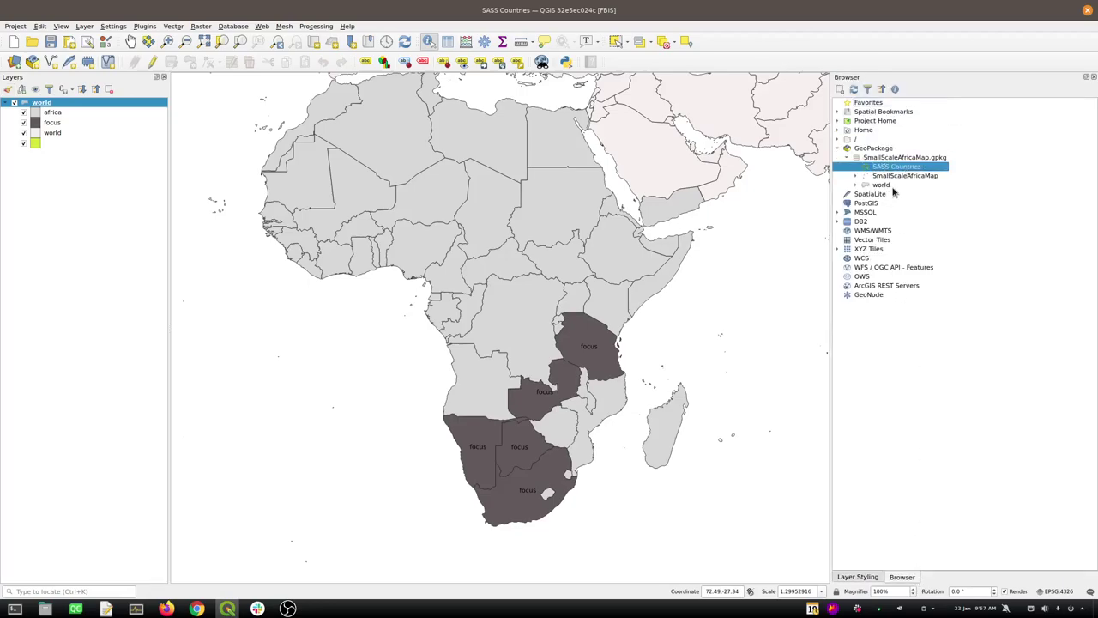
pyautogui.click(892, 177)
pyautogui.doubleClick(892, 177)
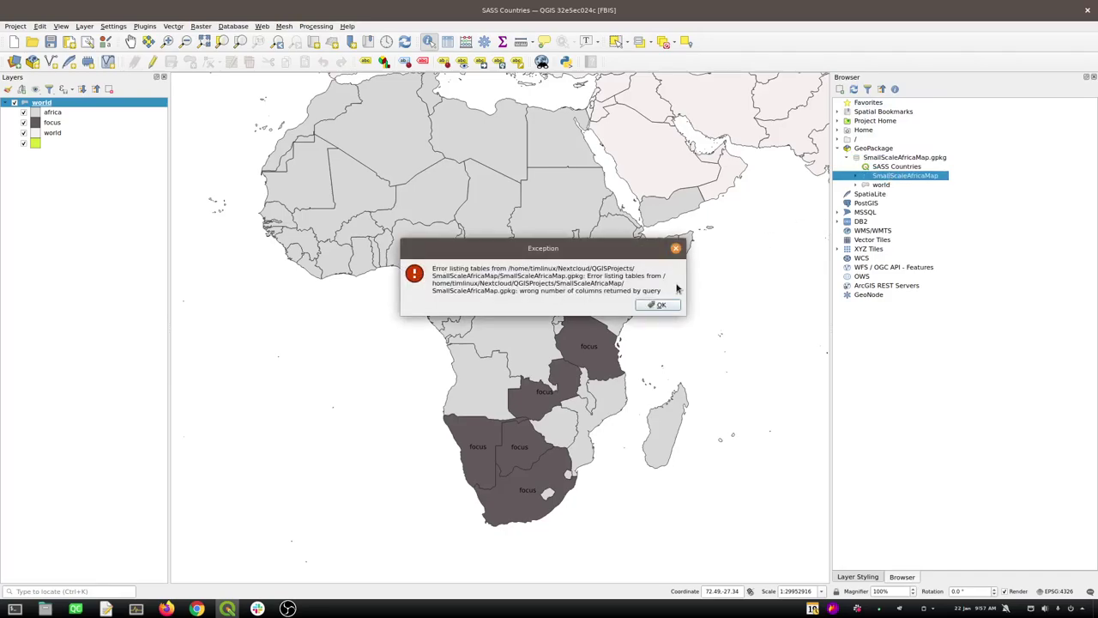
pyautogui.click(656, 307)
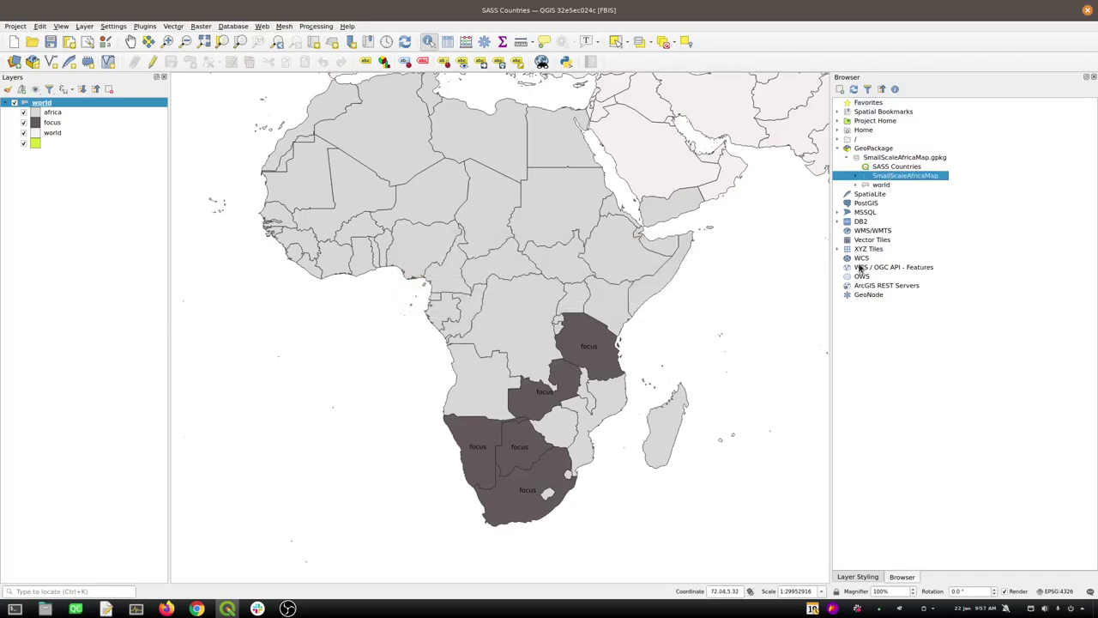
pyautogui.click(874, 186)
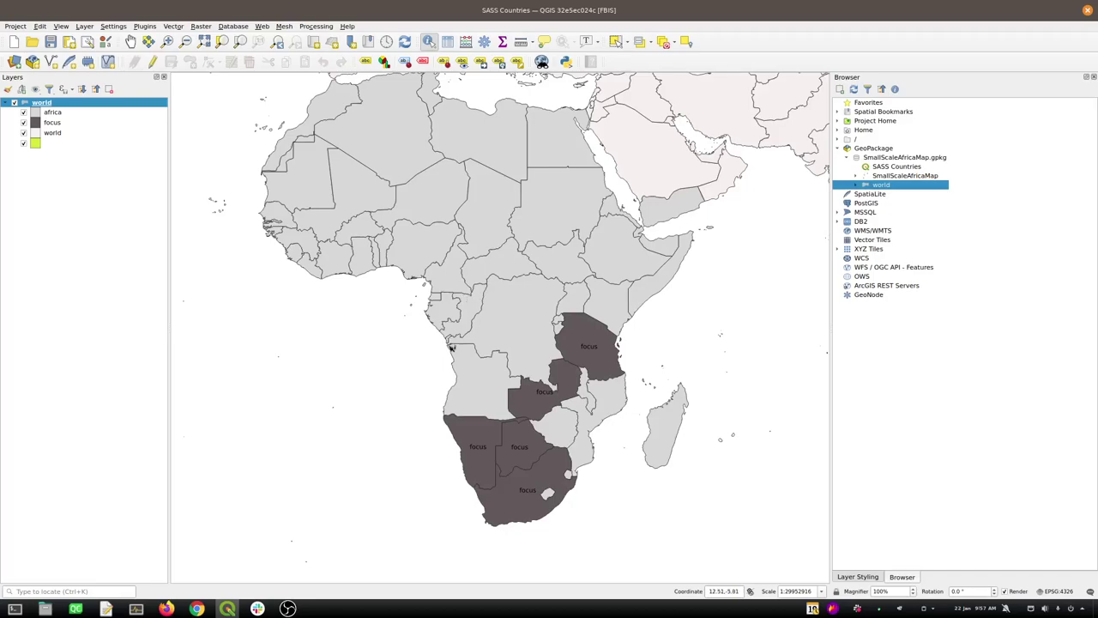
# Switch to Text Editor to review the abbreviations requested for each country, and return to QGIS
pyautogui.hotkey('alt', 'Tab')
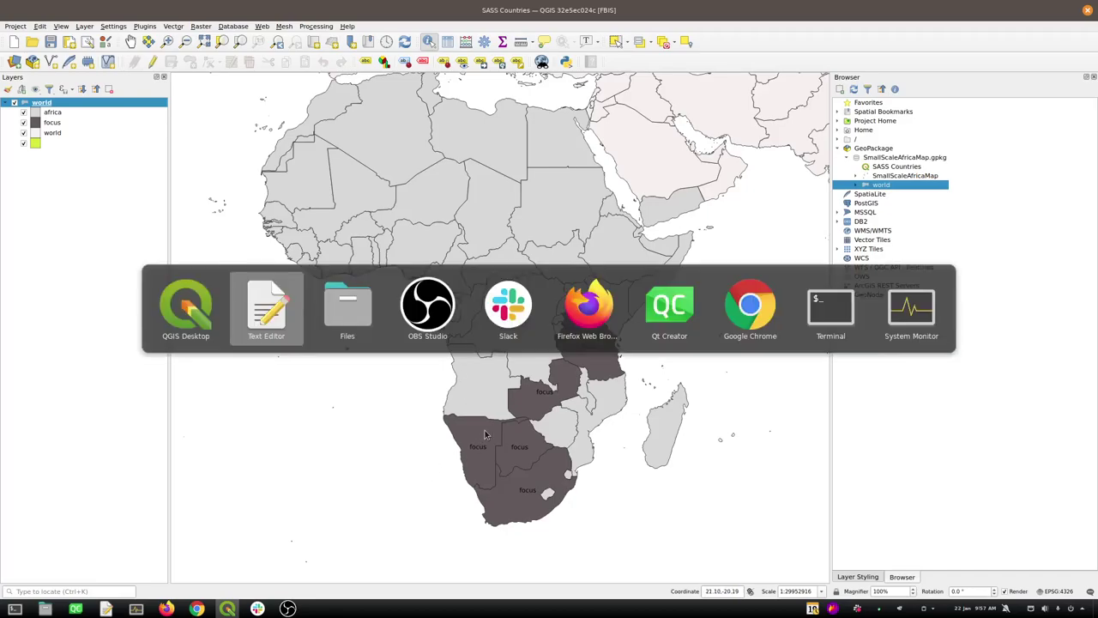
pyautogui.moveTo(214, 127); pyautogui.dragTo(148, 148)
pyautogui.click(177, 148)
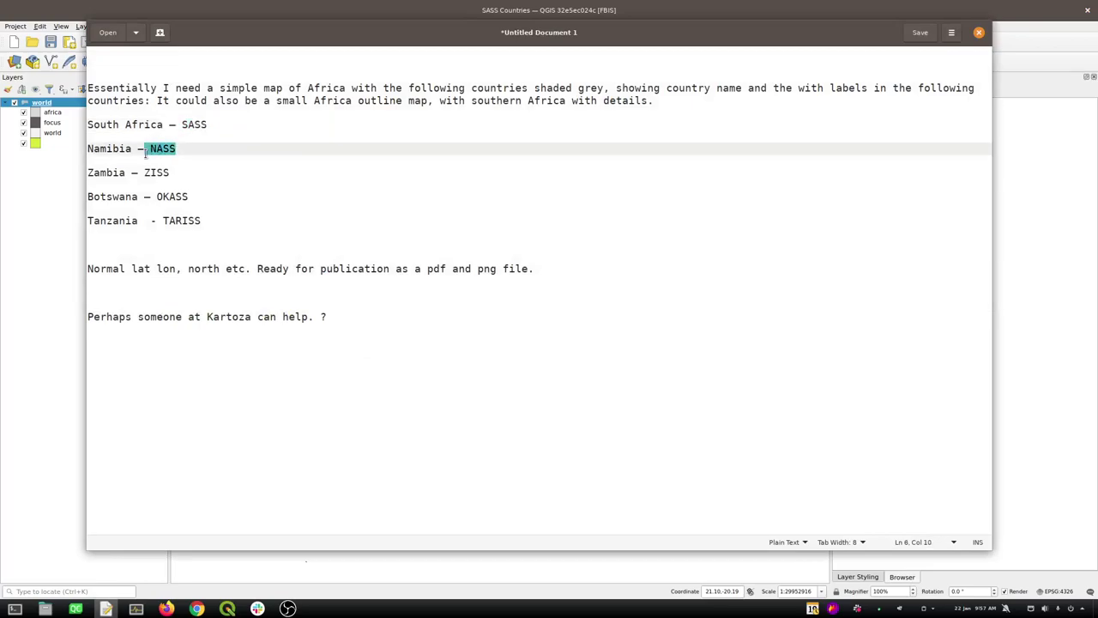
pyautogui.click(159, 159)
pyautogui.moveTo(207, 125); pyautogui.dragTo(89, 124)
pyautogui.hotkey('alt', 'Tab')
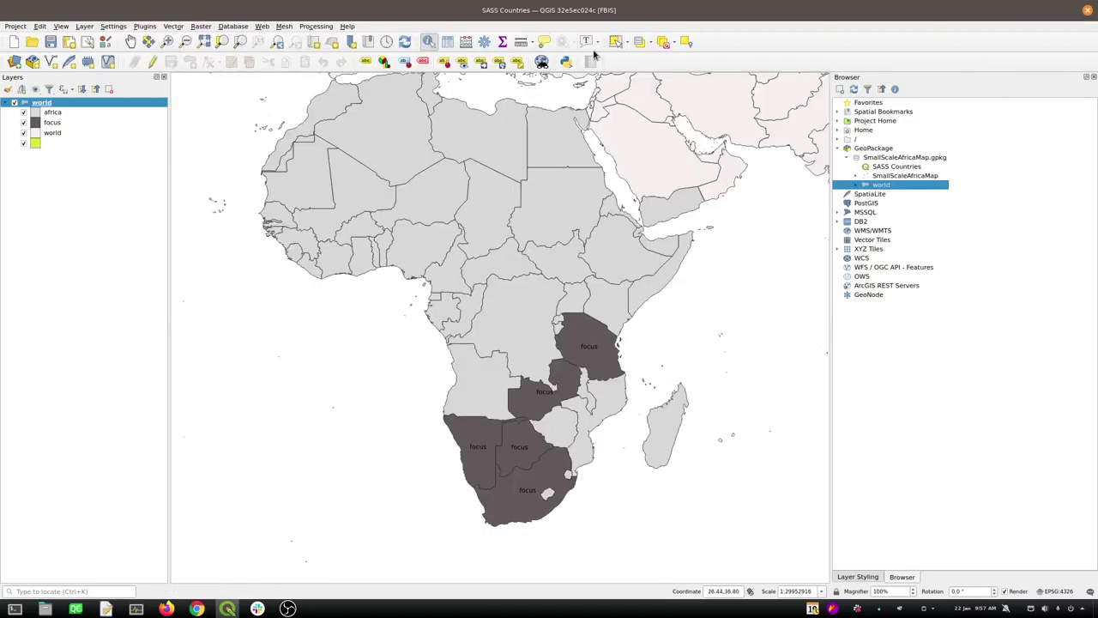
pyautogui.hotkey('alt', 'Tab')
pyautogui.hotkey('alt', 'Tab')
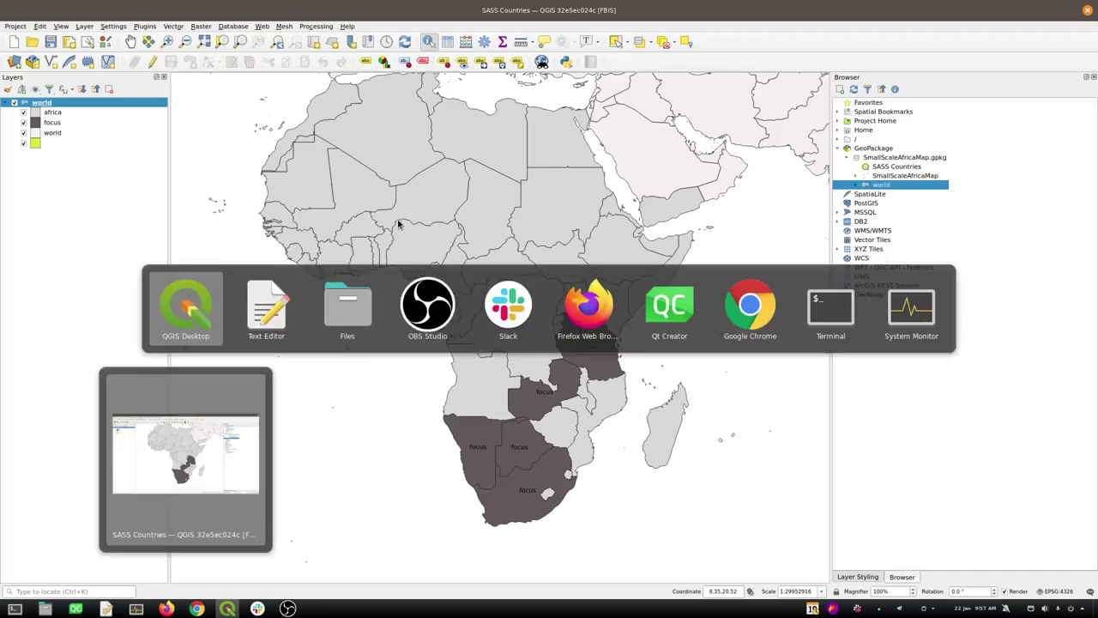
# Open the world layer's attribute table, sort it by context, and select all rows with the value focus
pyautogui.click(449, 42)
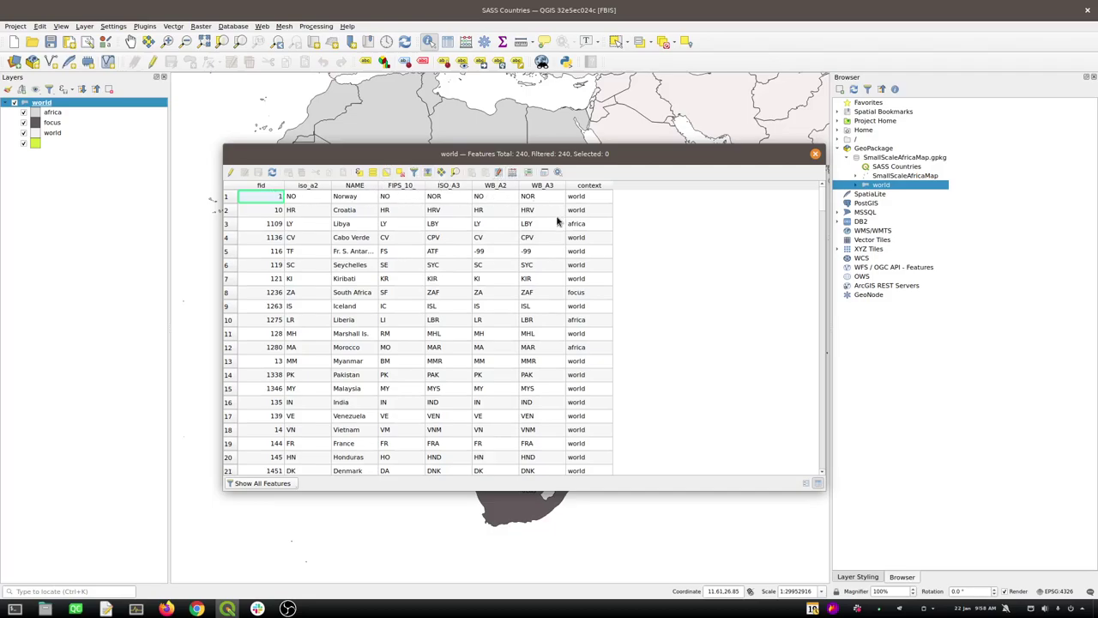
pyautogui.click(592, 185)
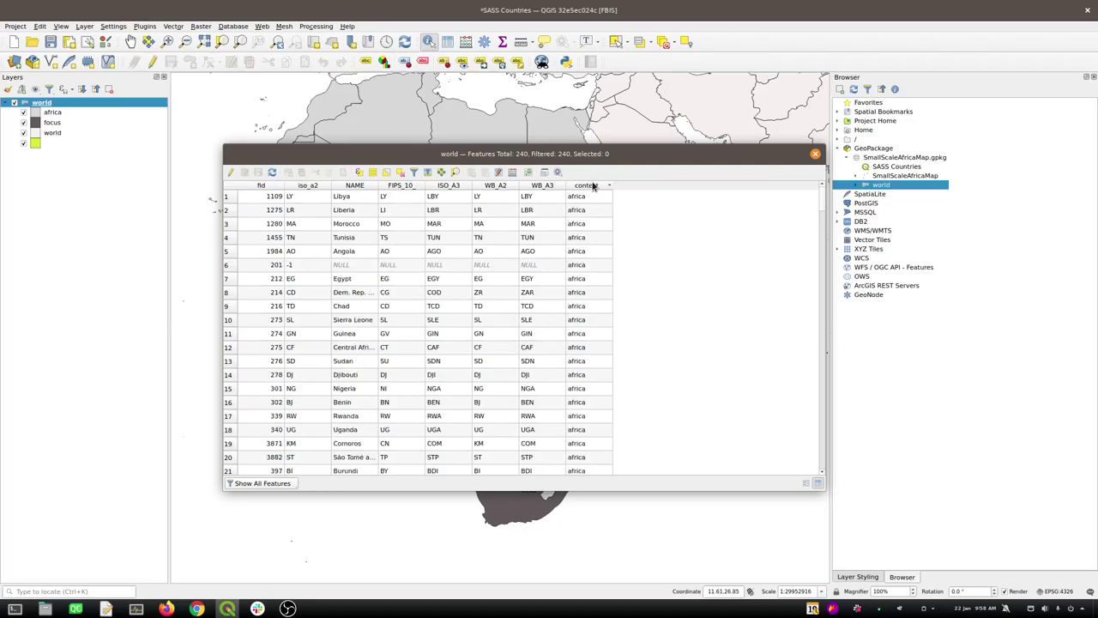
pyautogui.scroll(-19, 588, 244)
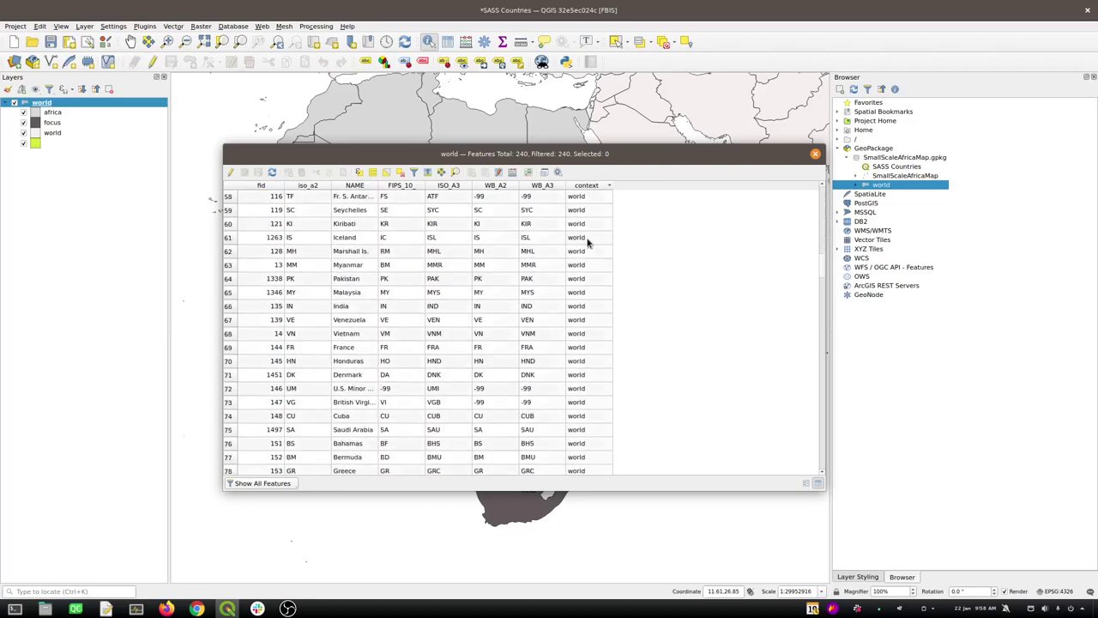
pyautogui.scroll(4, 588, 244)
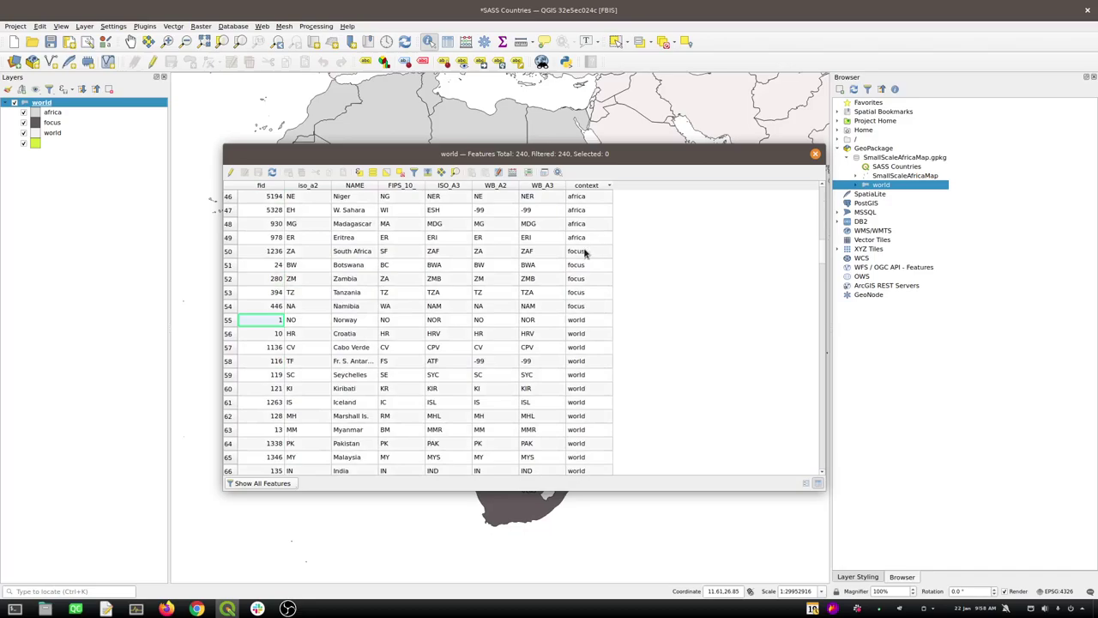
pyautogui.click(587, 252)
pyautogui.moveTo(228, 251); pyautogui.dragTo(223, 305)
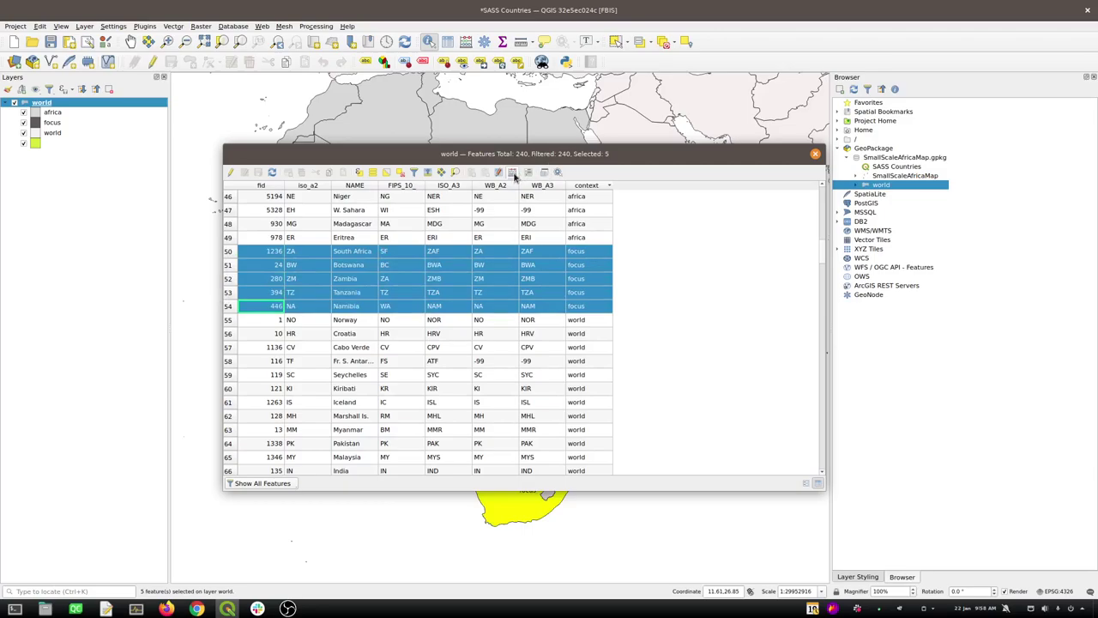
# Add a non-virtual Text (string) field named 'label' to the world layer, filled with the expression 'SASS' for all features
pyautogui.click(513, 172)
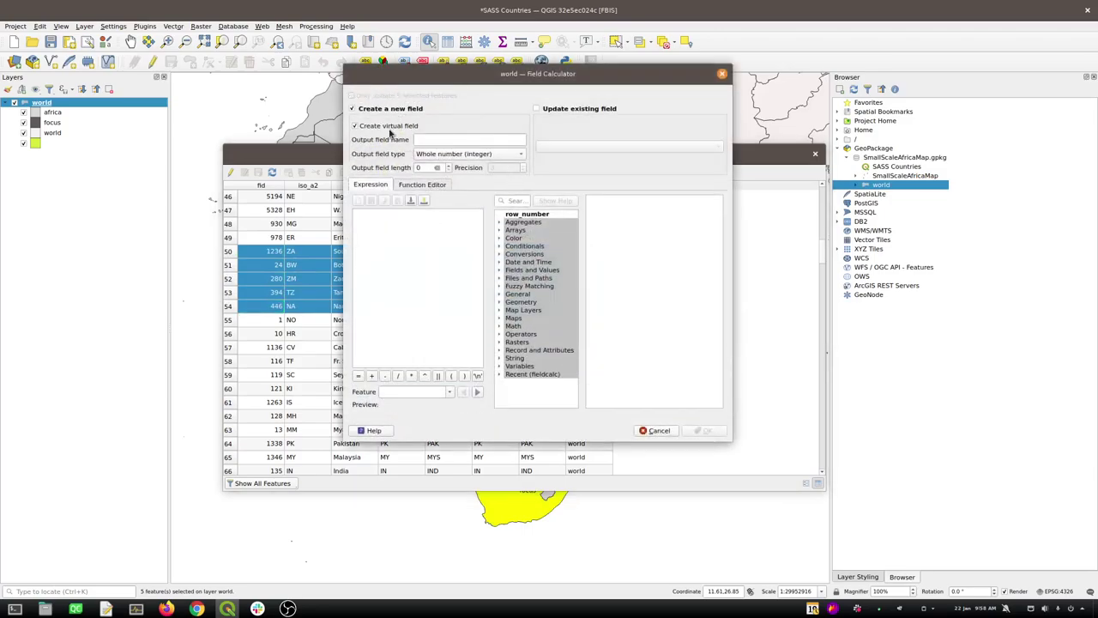
pyautogui.click(432, 140)
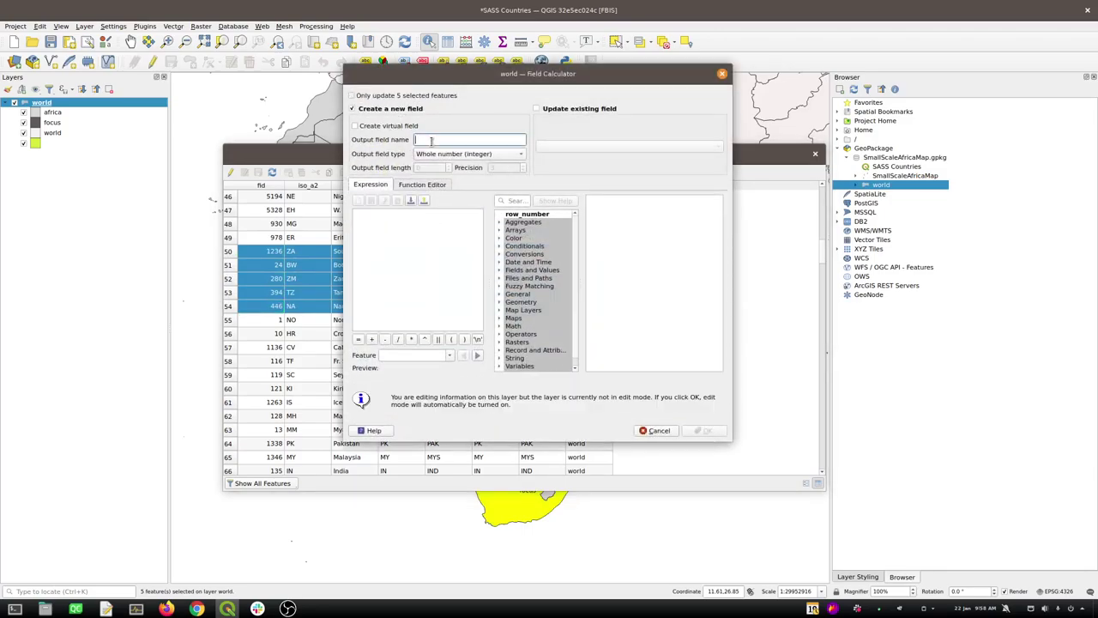
pyautogui.click(498, 152)
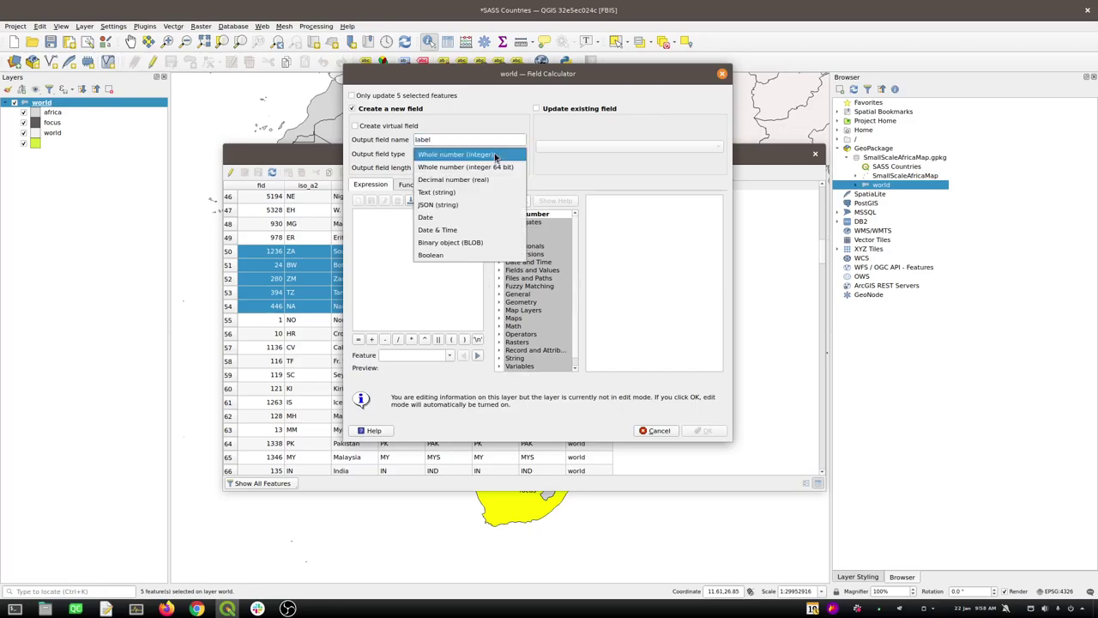
pyautogui.click(451, 198)
pyautogui.click(426, 241)
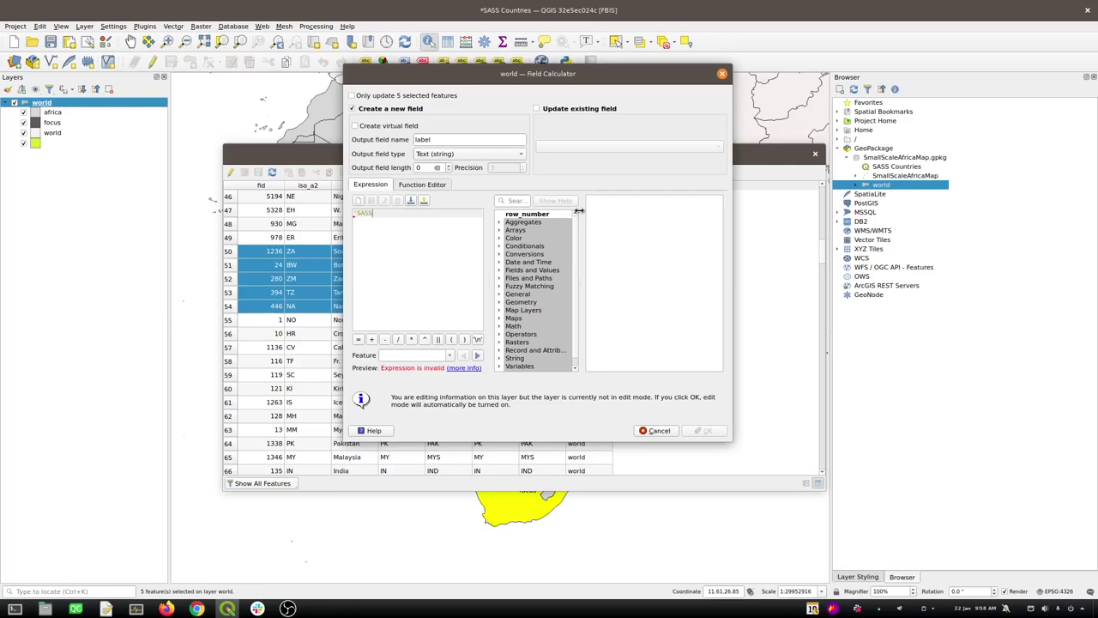
pyautogui.write("'")
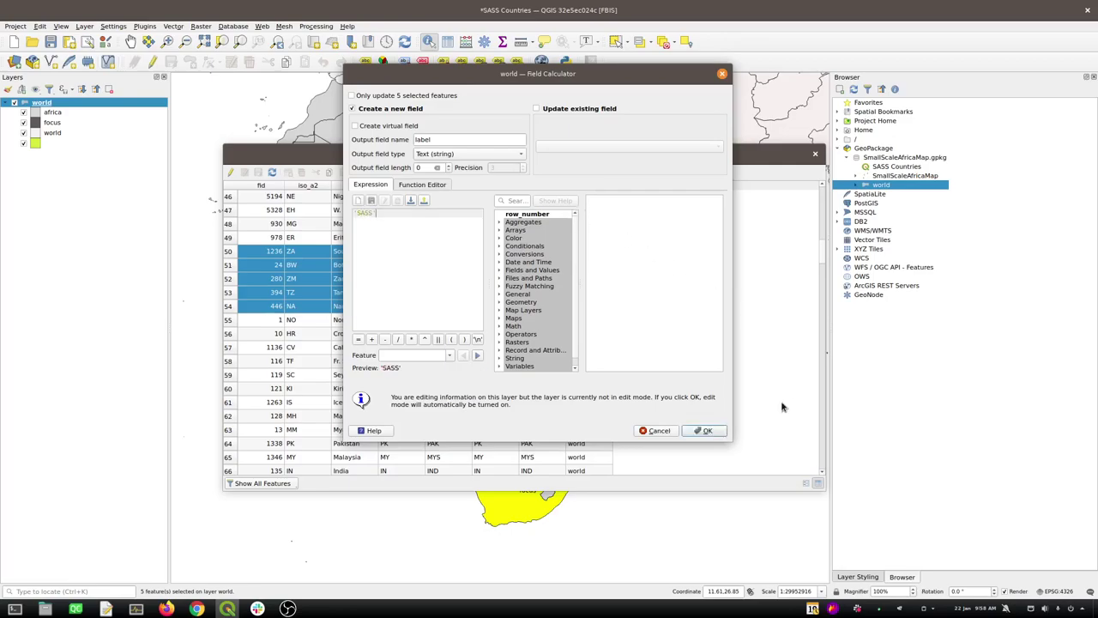
pyautogui.click(705, 432)
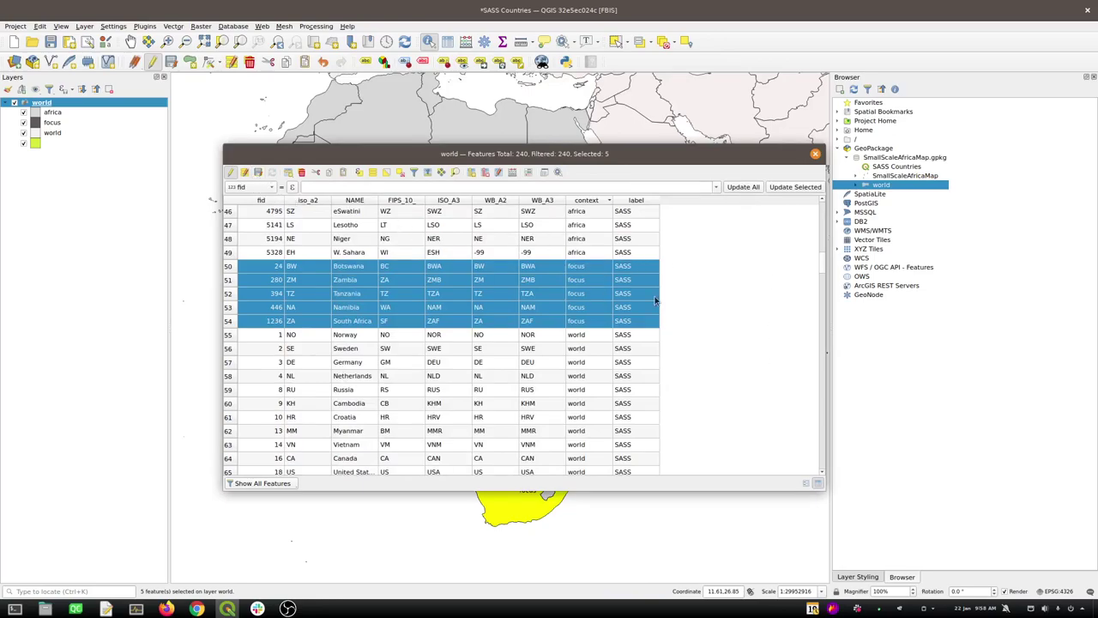
# Invert the focus selection and blank the existing label field for those non-focus features with Field Calculator, then clear the selection
pyautogui.doubleClick(619, 268)
pyautogui.hotkey('alt', 'Tab')
pyautogui.hotkey('alt', 'Tab')
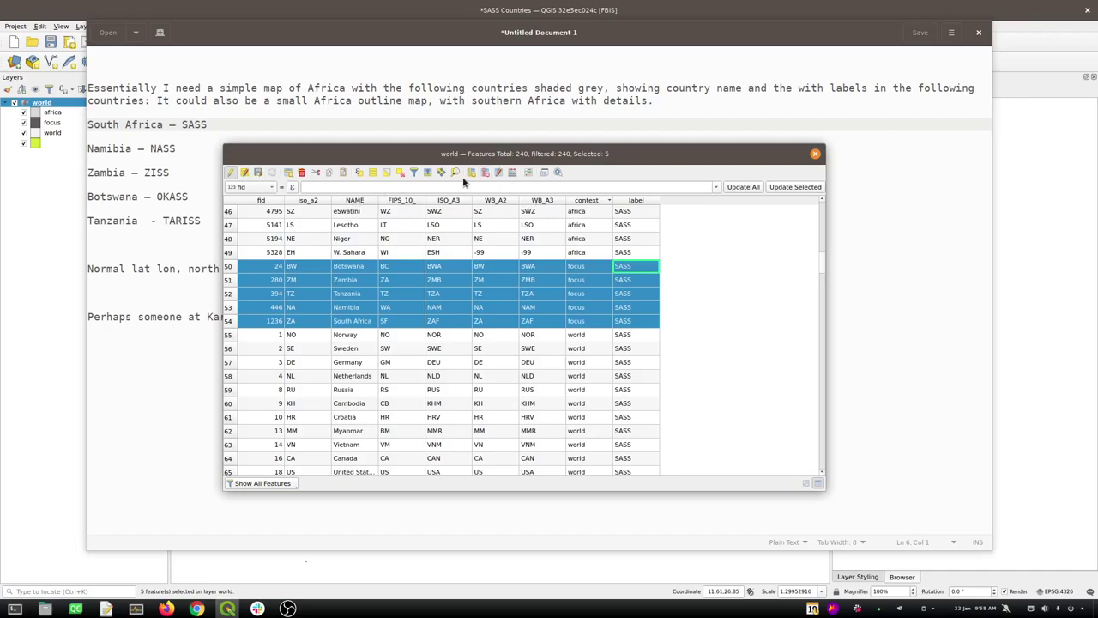
pyautogui.click(386, 174)
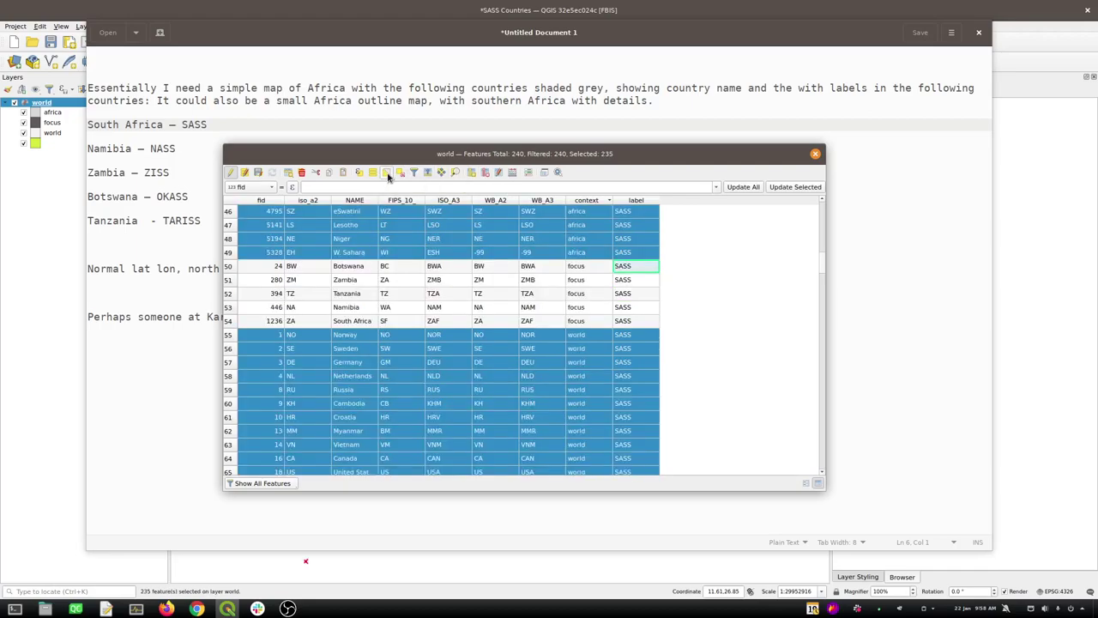
pyautogui.click(512, 174)
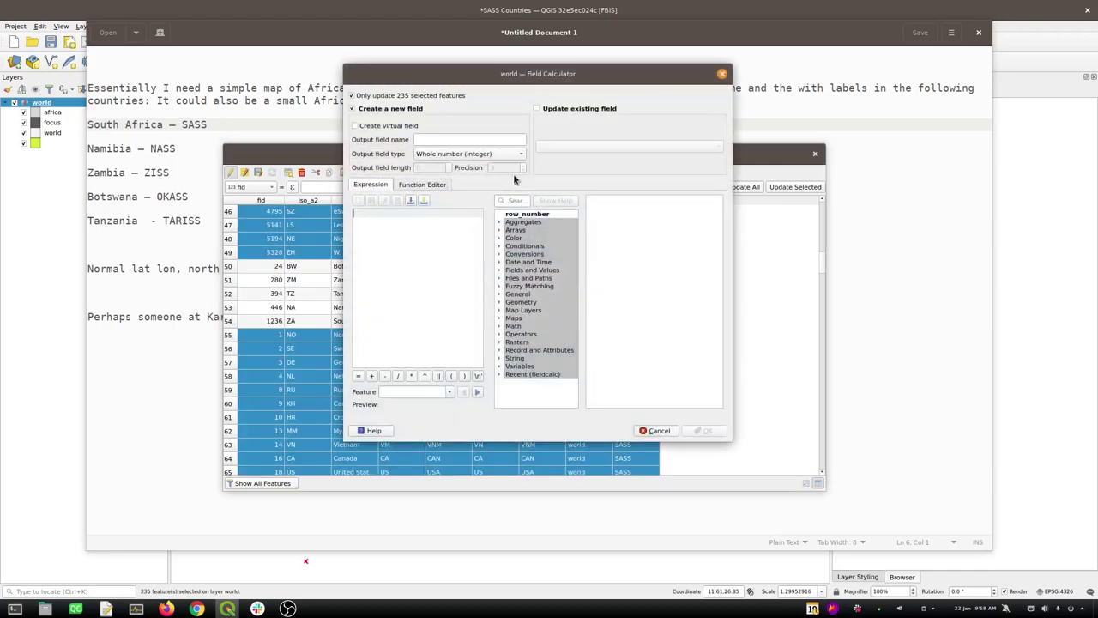
pyautogui.click(573, 112)
pyautogui.click(568, 146)
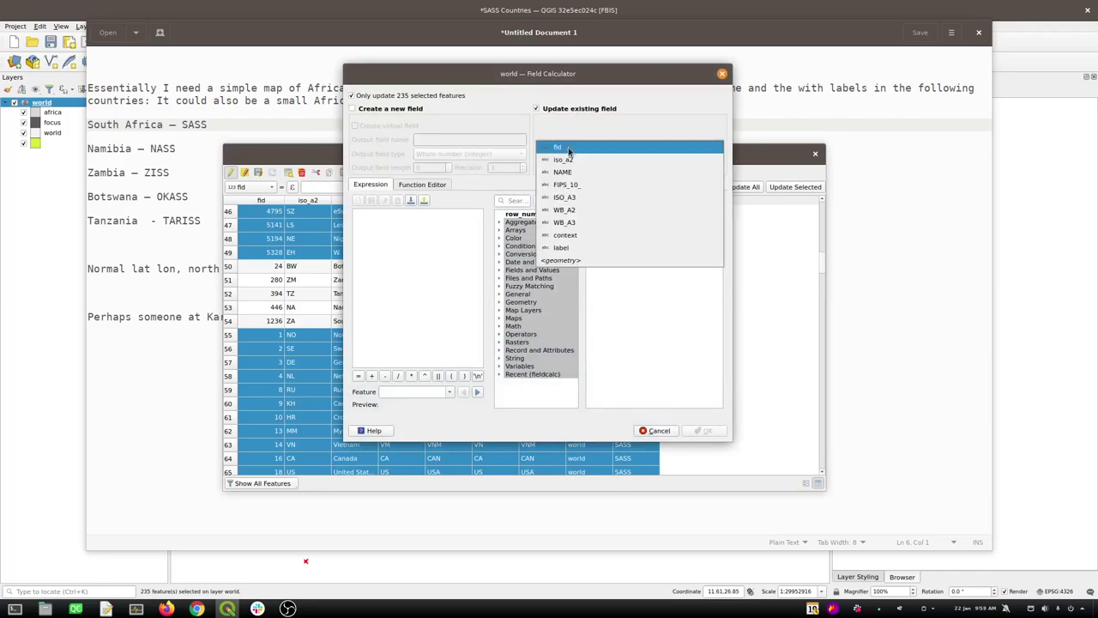
pyautogui.click(563, 247)
pyautogui.click(427, 247)
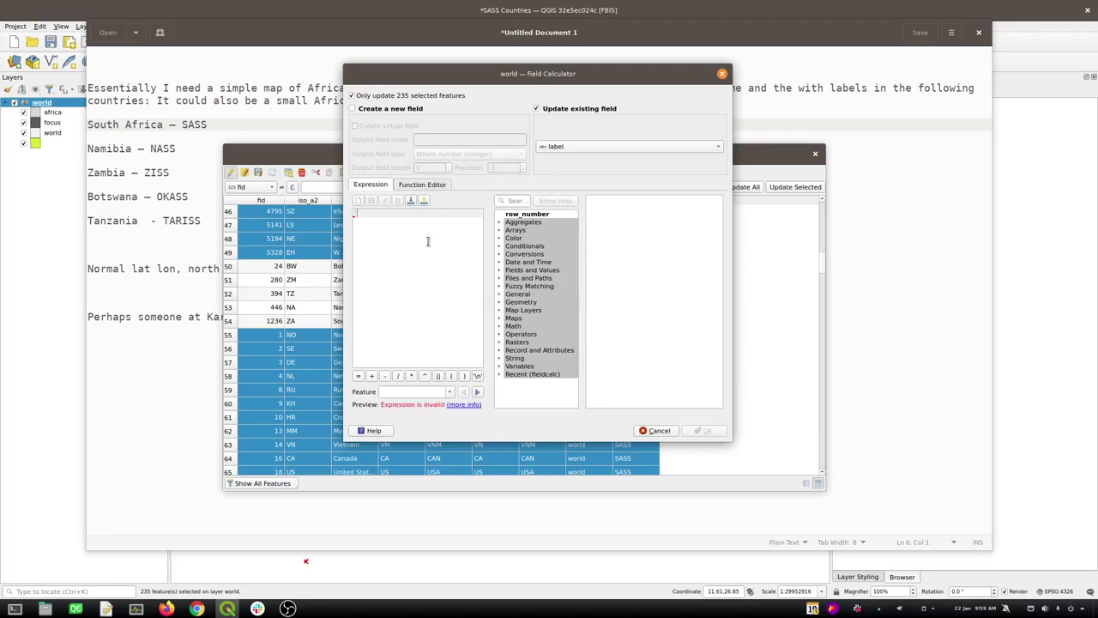
pyautogui.click(705, 430)
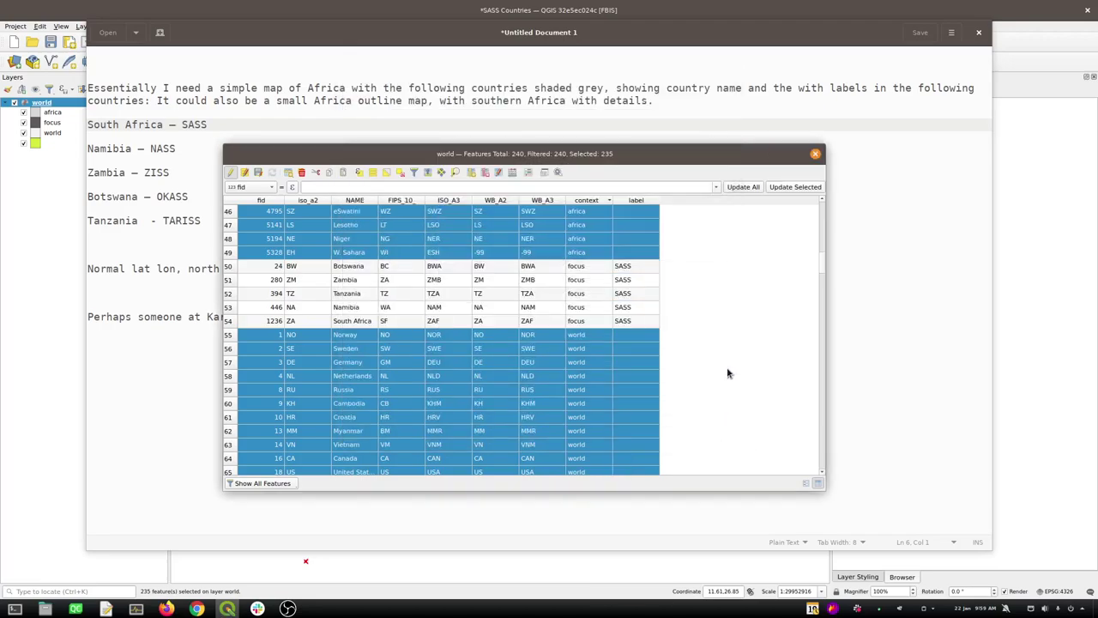
pyautogui.click(394, 174)
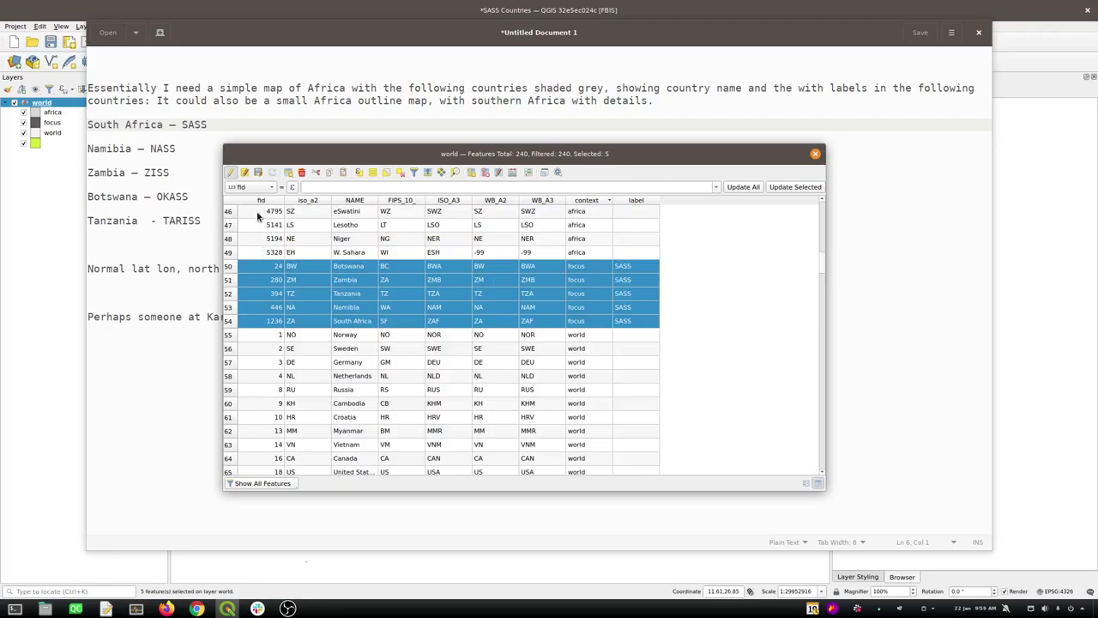
pyautogui.click(399, 172)
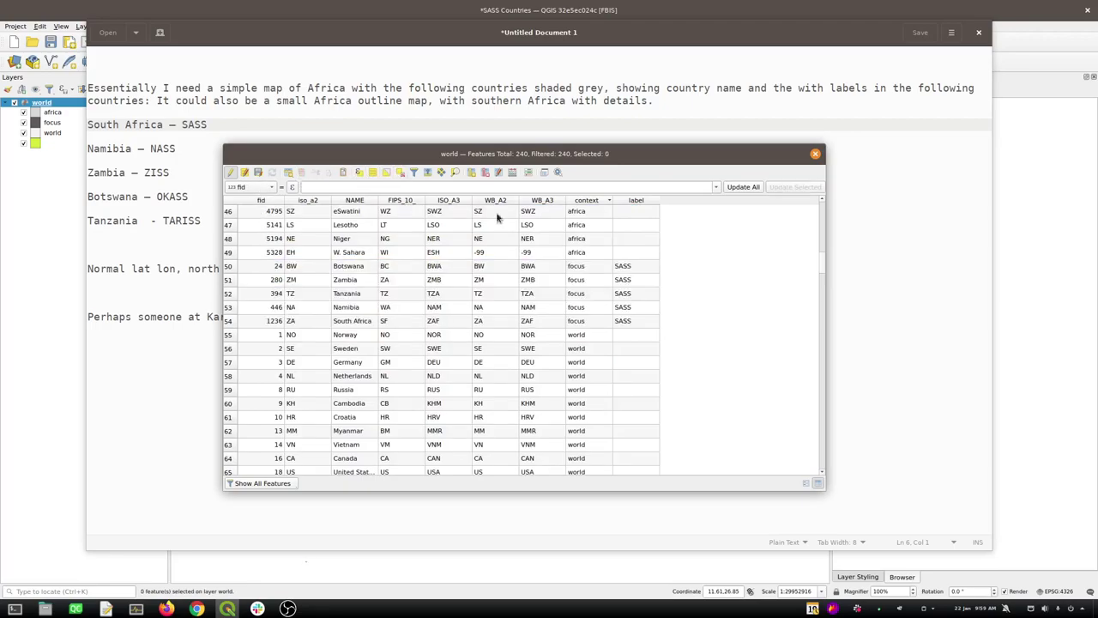
# Switch to Text Editor, copy the text 'Botswana – OKASS', and return to the attribute table in QGIS
pyautogui.doubleClick(631, 267)
pyautogui.hotkey('alt', 'Tab')
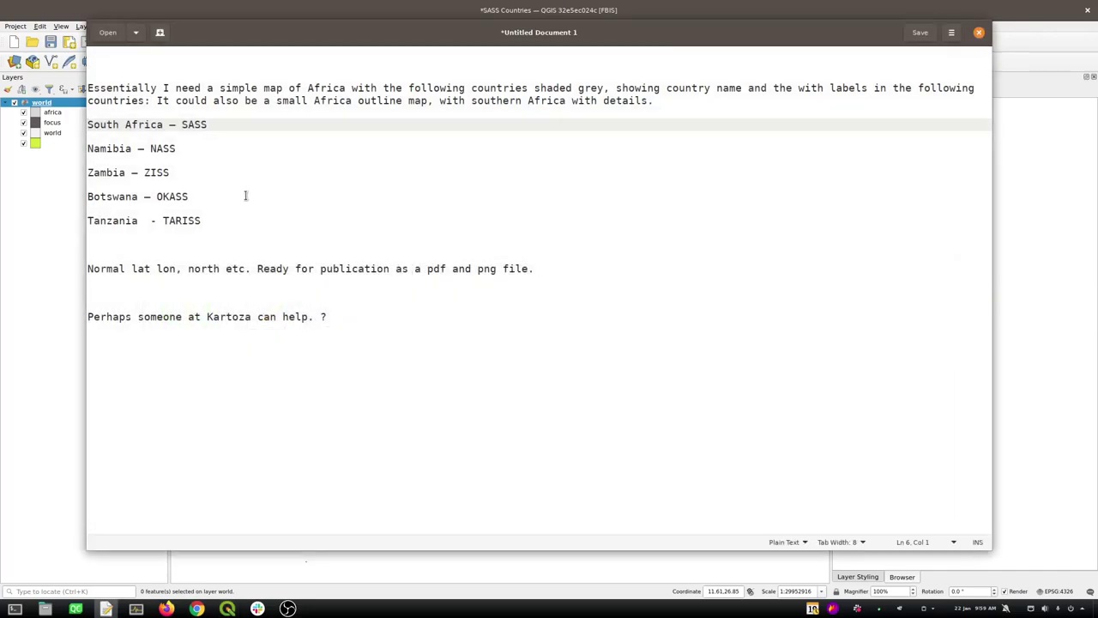
pyautogui.moveTo(189, 197); pyautogui.dragTo(86, 197)
pyautogui.hotkey('ctrl', 'c')
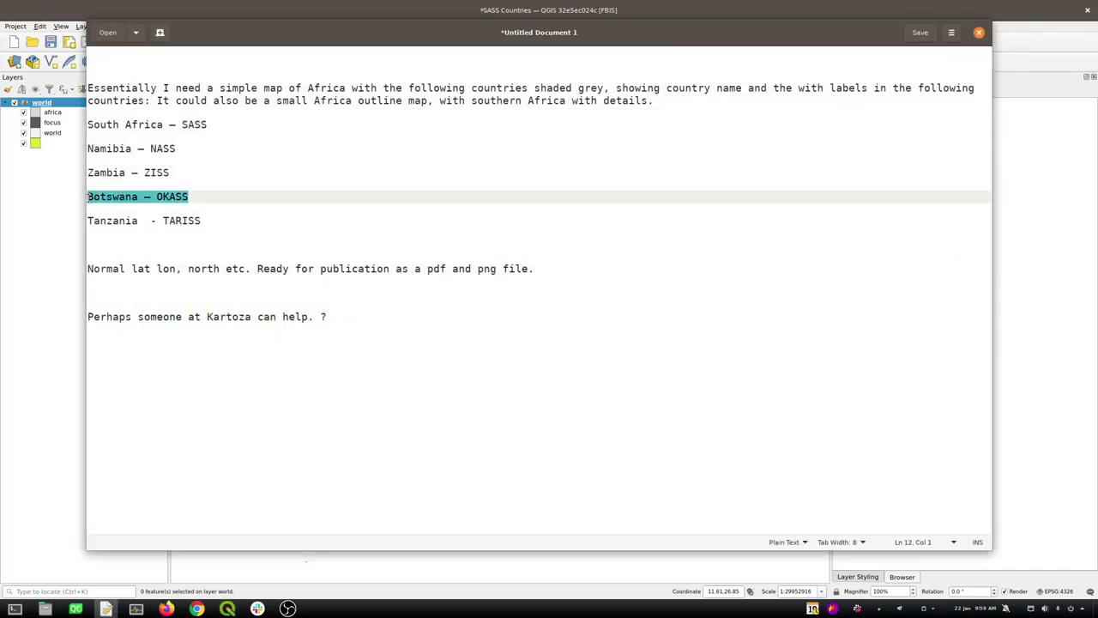
pyautogui.hotkey('alt', 'Tab')
pyautogui.hotkey('ctrl', 'v')
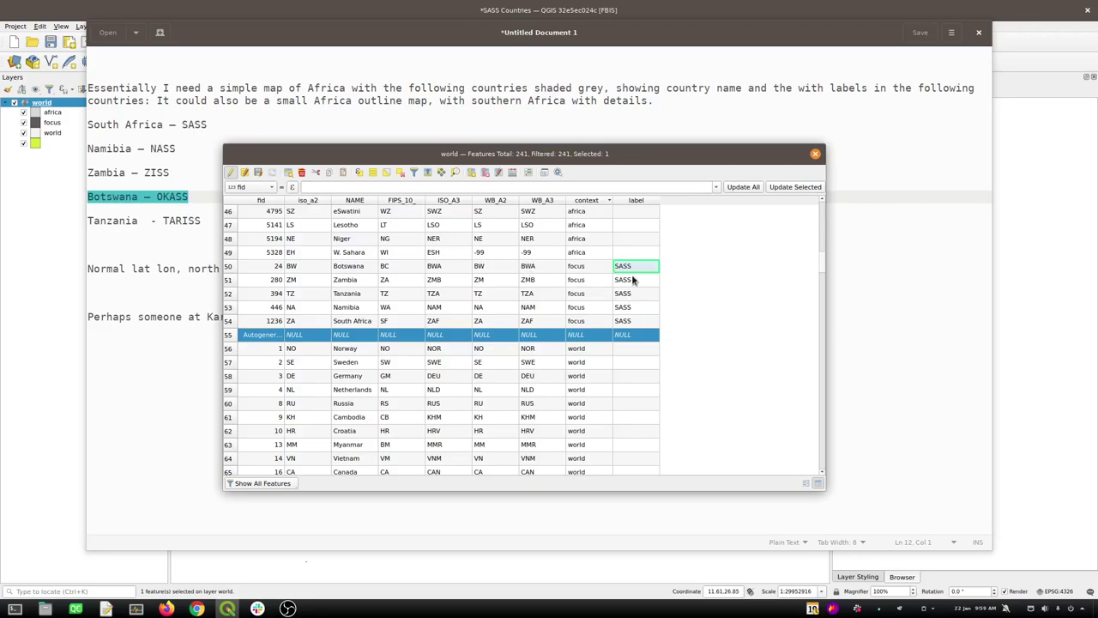
pyautogui.doubleClick(242, 335)
pyautogui.click(236, 337)
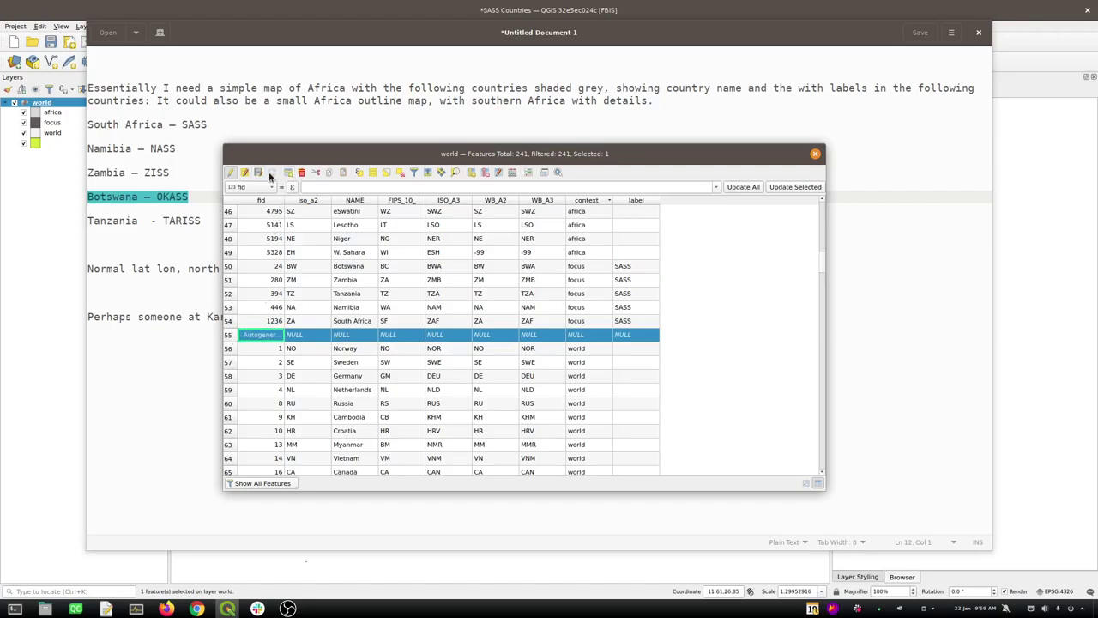
pyautogui.click(301, 173)
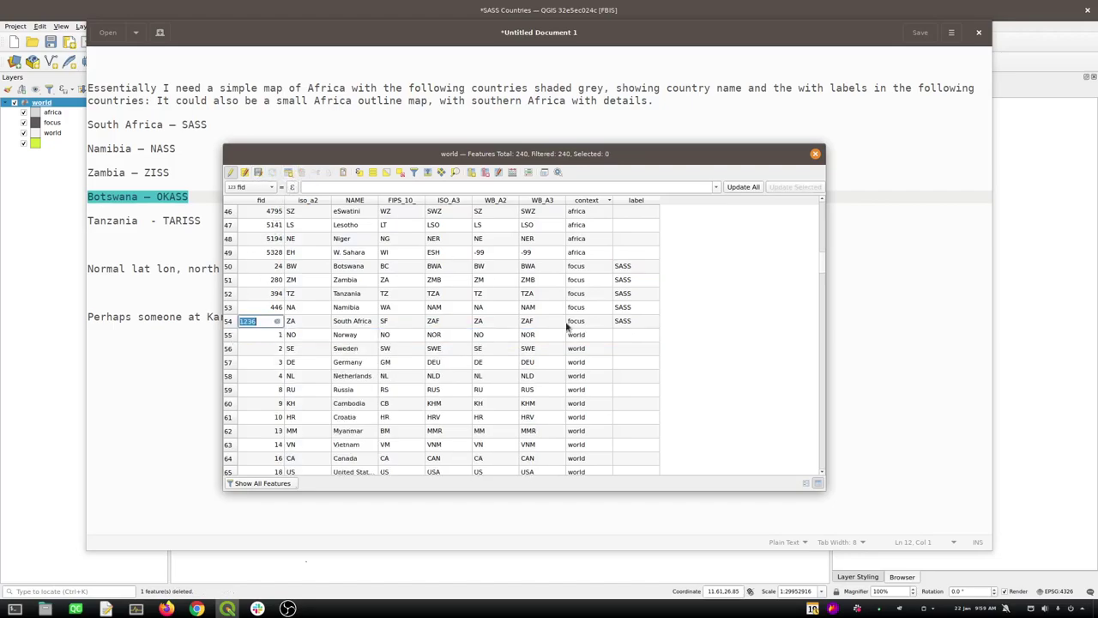
# Set Botswana's label to 'Botswana – OKASS' and Zambia's label to 'Zambia – ZISS', copying the Zambia text from Text Editor
pyautogui.doubleClick(636, 266)
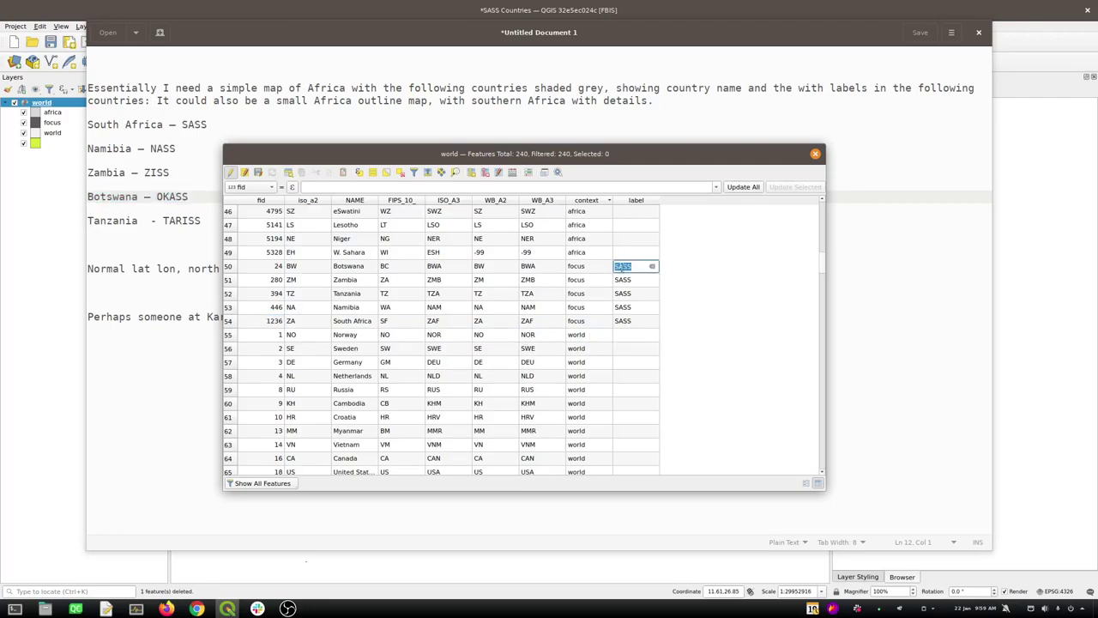
pyautogui.hotkey('ctrl', 'v')
pyautogui.doubleClick(645, 282)
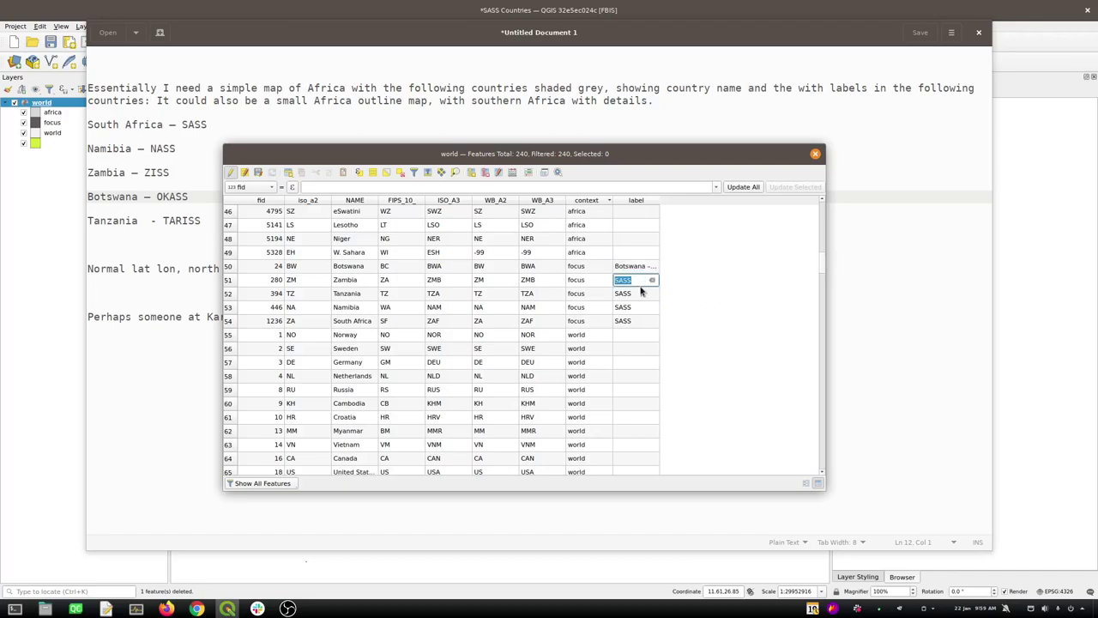
pyautogui.hotkey('alt', 'Tab')
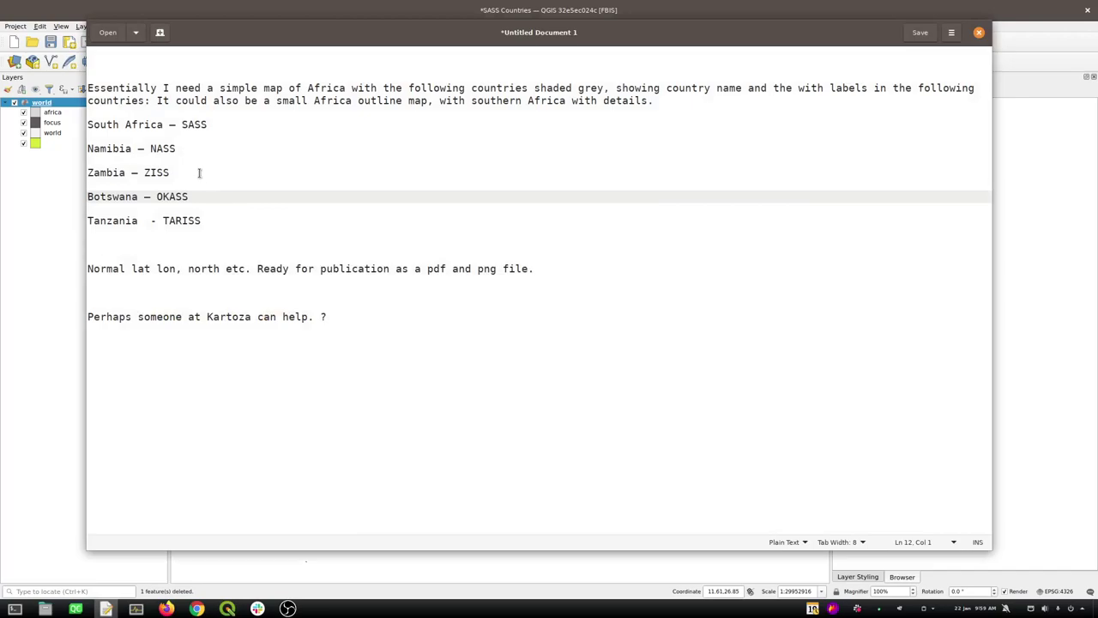
pyautogui.moveTo(171, 172); pyautogui.dragTo(83, 172)
pyautogui.hotkey('ctrl', 'c')
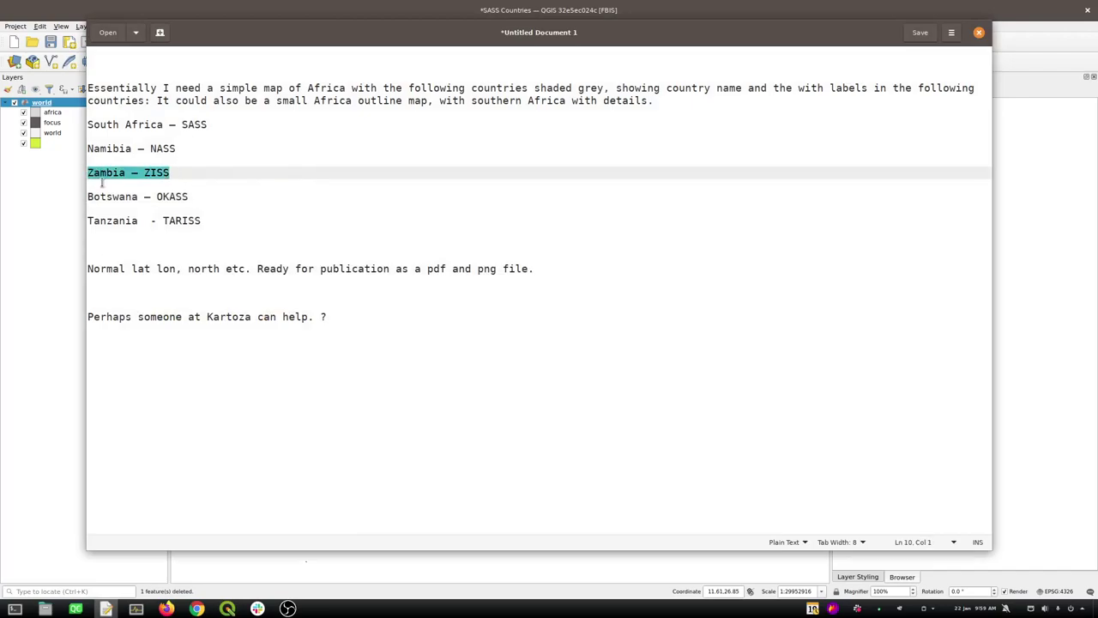
pyautogui.hotkey('alt', 'Tab')
pyautogui.doubleClick(632, 281)
pyautogui.hotkey('ctrl', 'v')
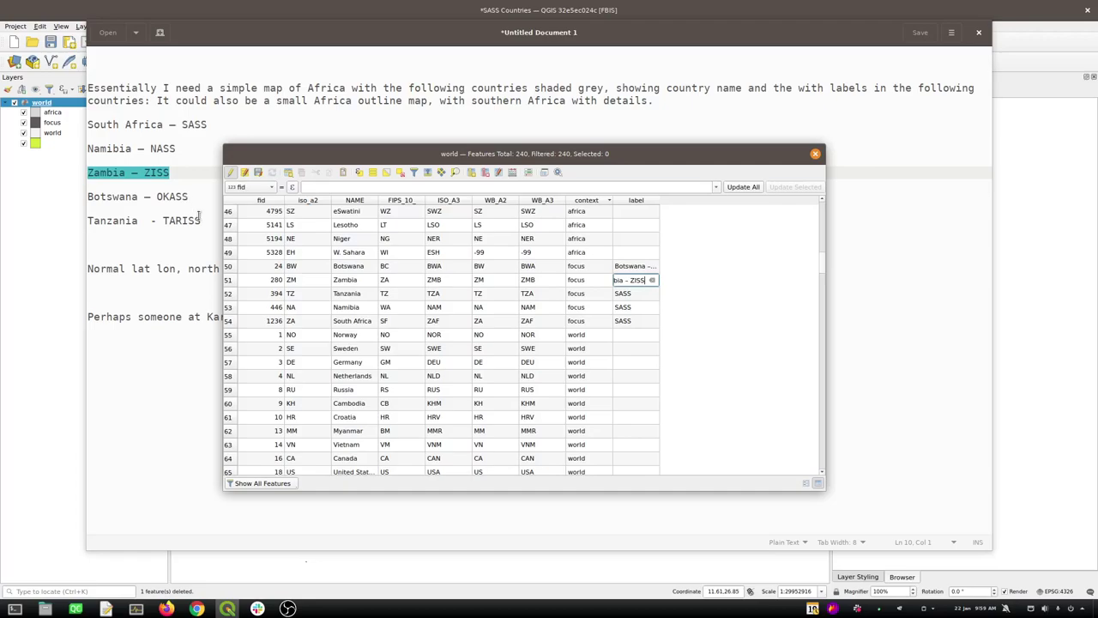
# Copy 'Tanzania - TARISS' from Text Editor and set it as Tanzania's label in the attribute table
pyautogui.click(199, 216)
pyautogui.moveTo(201, 221); pyautogui.dragTo(82, 220)
pyautogui.hotkey('ctrl', 'c')
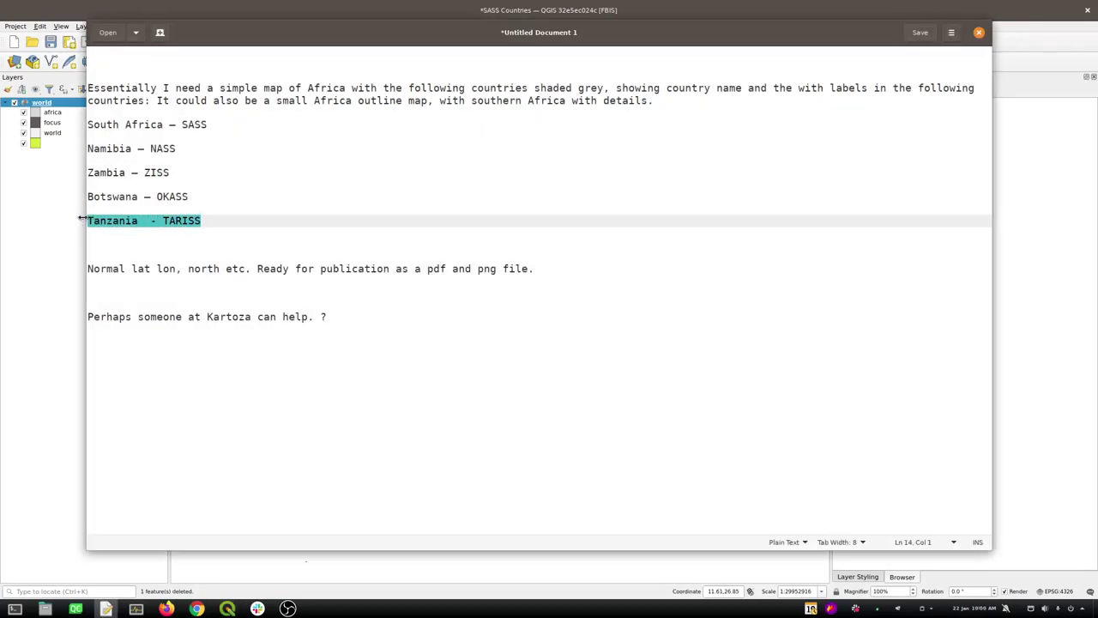
pyautogui.hotkey('alt', 'Tab')
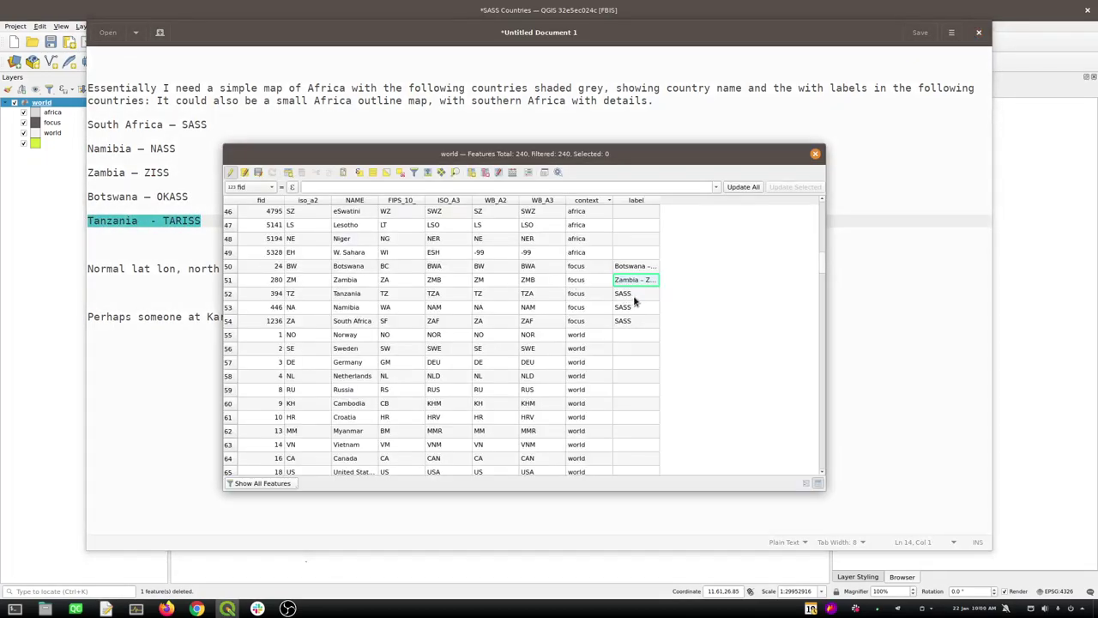
pyautogui.doubleClick(632, 295)
pyautogui.hotkey('ctrl', 'v')
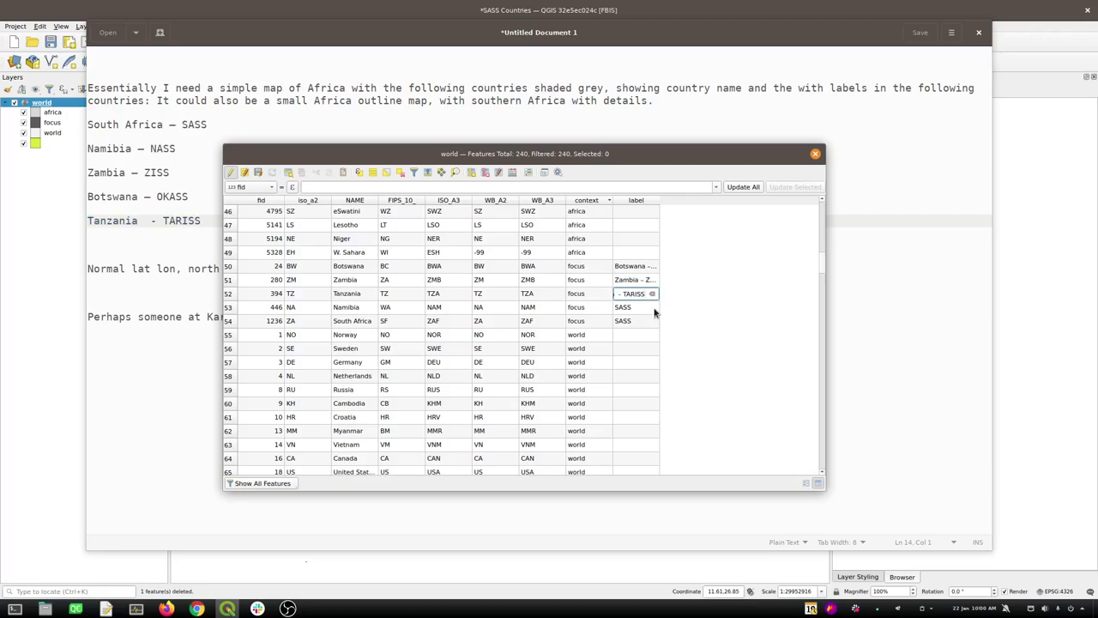
# Copy 'South Africa – SASS' from Text Editor and set it as South Africa's label in the attribute table
pyautogui.click(158, 197)
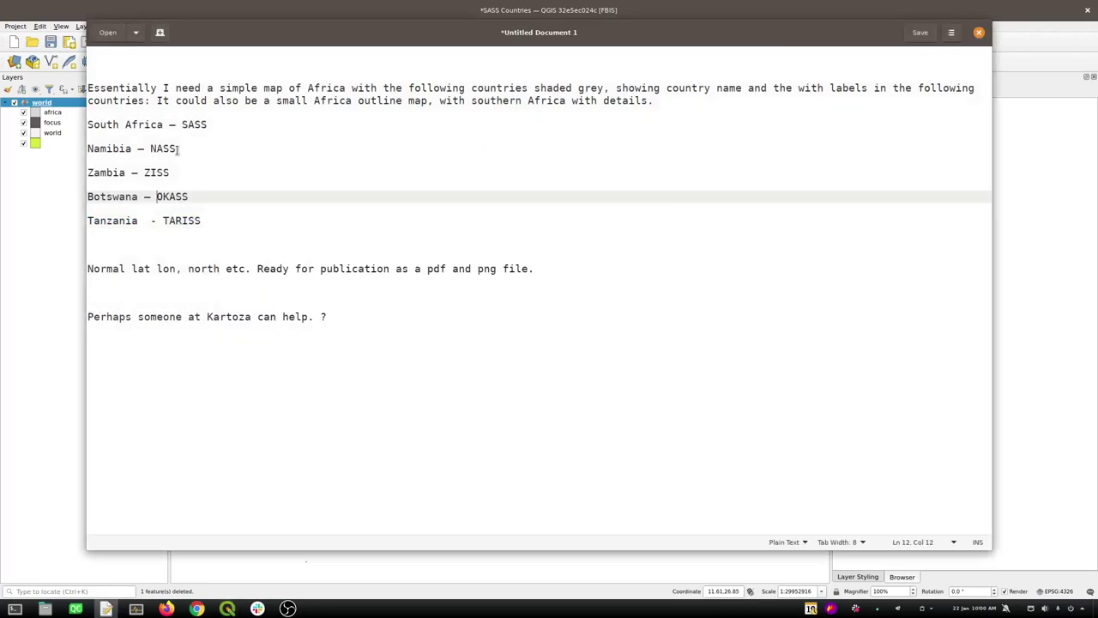
pyautogui.moveTo(212, 126); pyautogui.dragTo(75, 125)
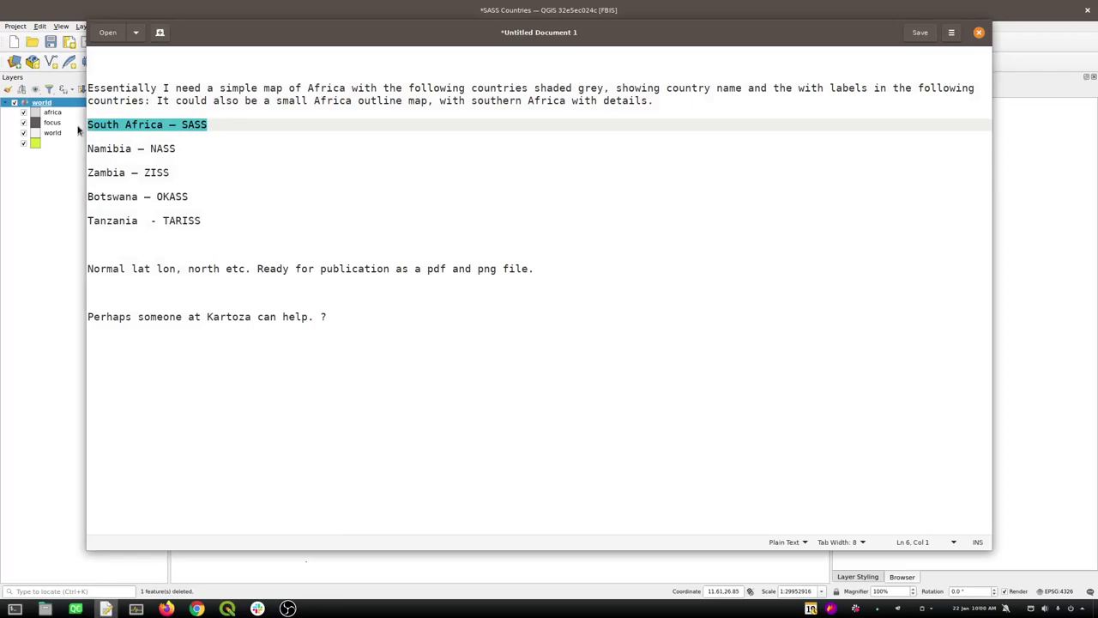
pyautogui.hotkey('alt', 'Tab')
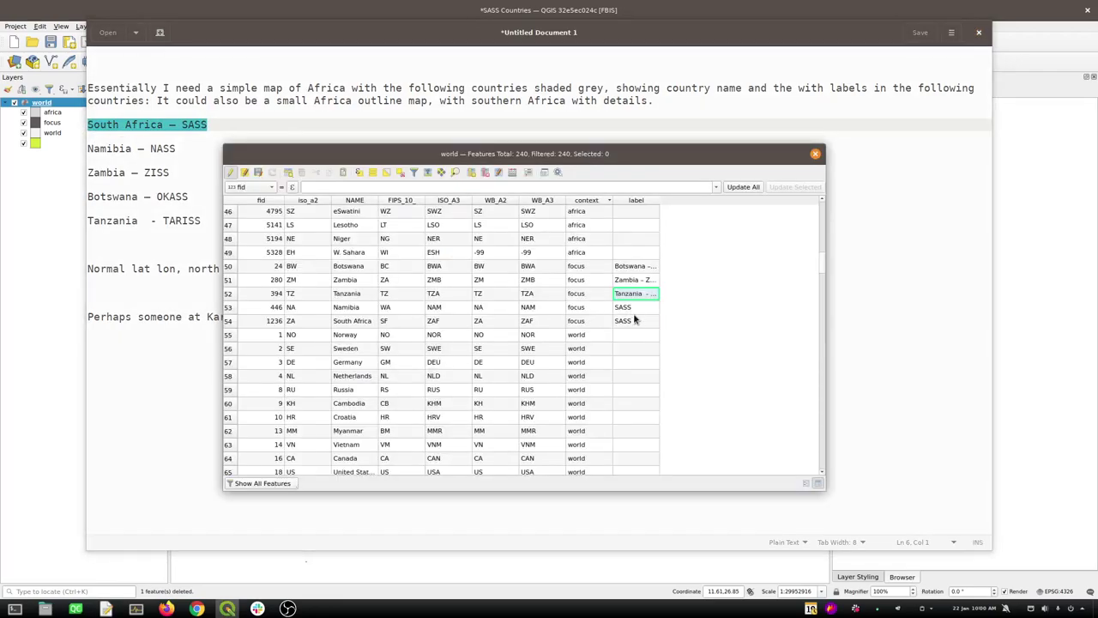
pyautogui.doubleClick(635, 321)
pyautogui.hotkey('ctrl', 'v')
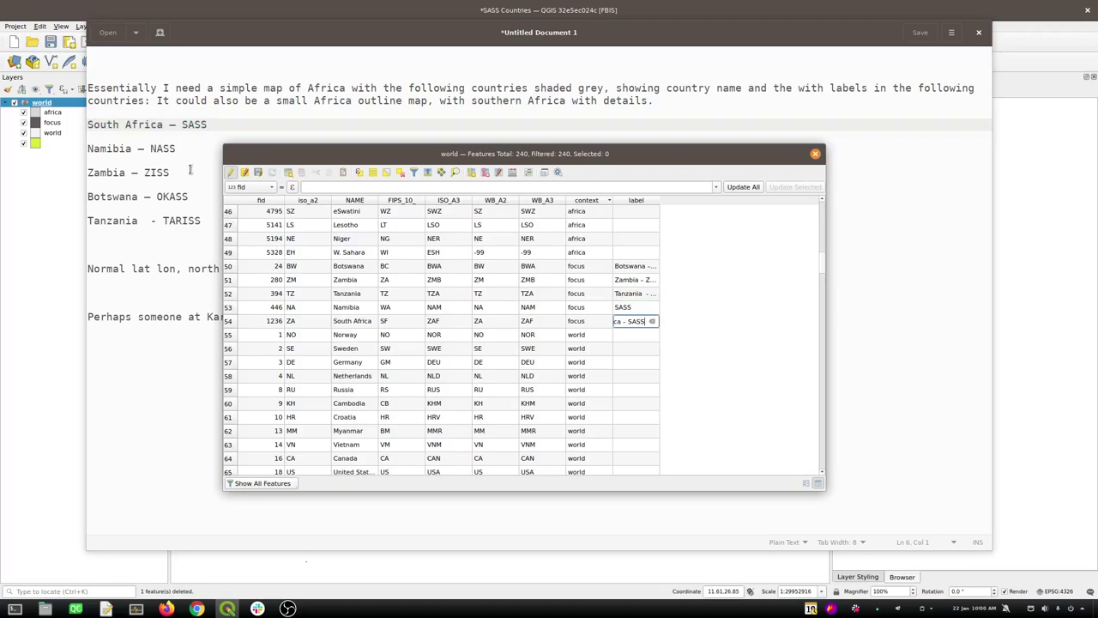
# Copy 'Namibia – NASS' from Text Editor and set it as Namibia's label in the attribute table
pyautogui.moveTo(189, 152); pyautogui.dragTo(85, 149)
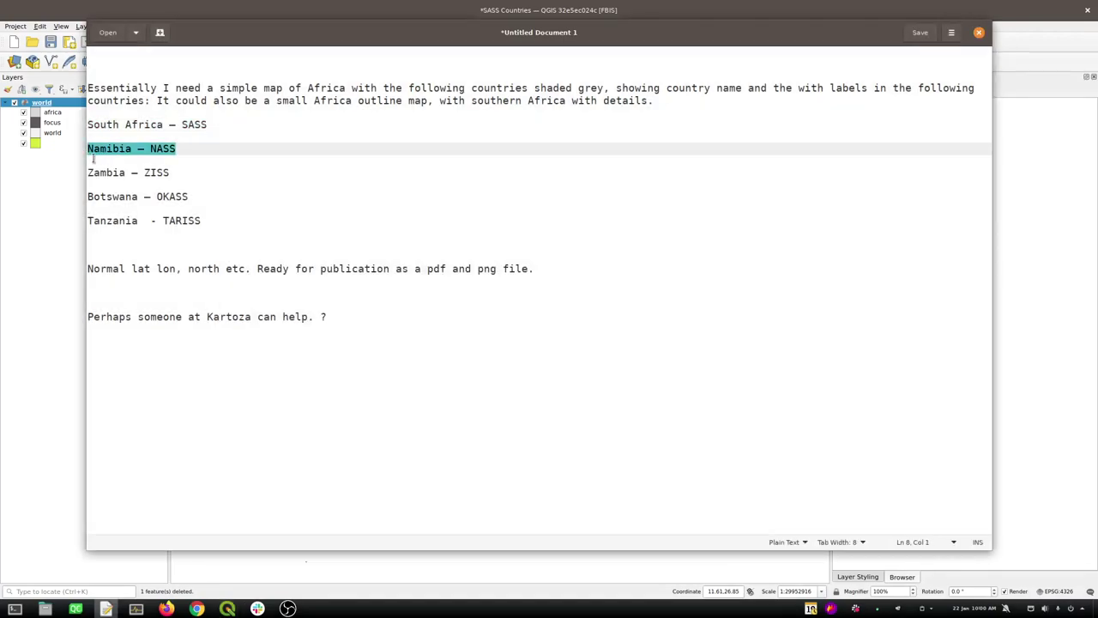
pyautogui.hotkey('ctrl', 'c')
pyautogui.hotkey('alt', 'Tab')
pyautogui.doubleClick(634, 307)
pyautogui.hotkey('ctrl', 'v')
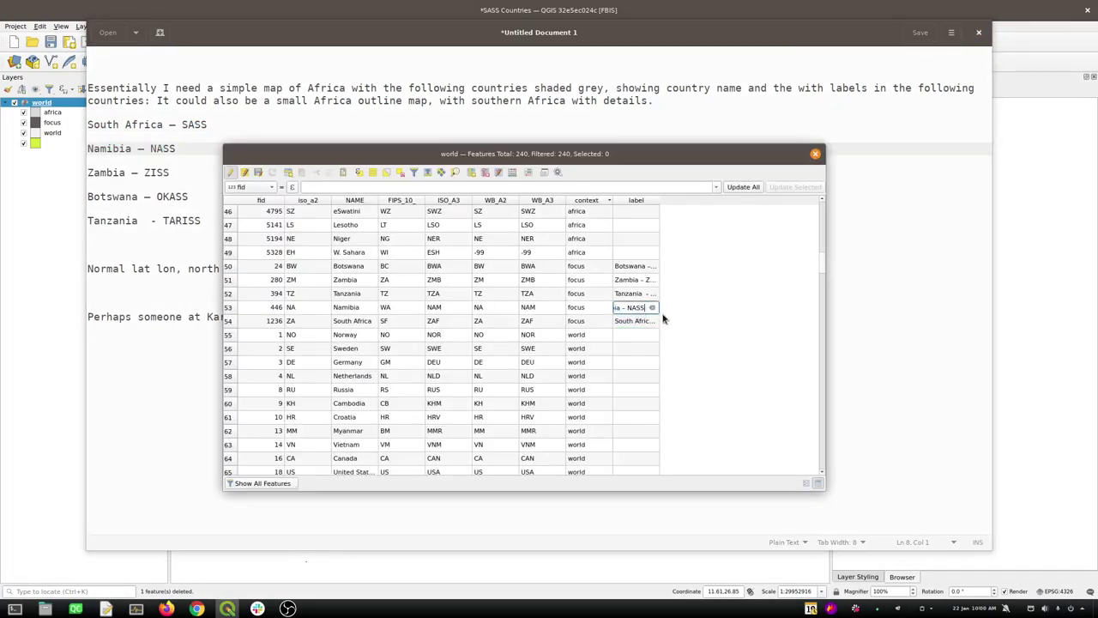
pyautogui.press('Return')
# Save the world layer's edits, close its attribute table, and return to the QGIS map
pyautogui.click(257, 173)
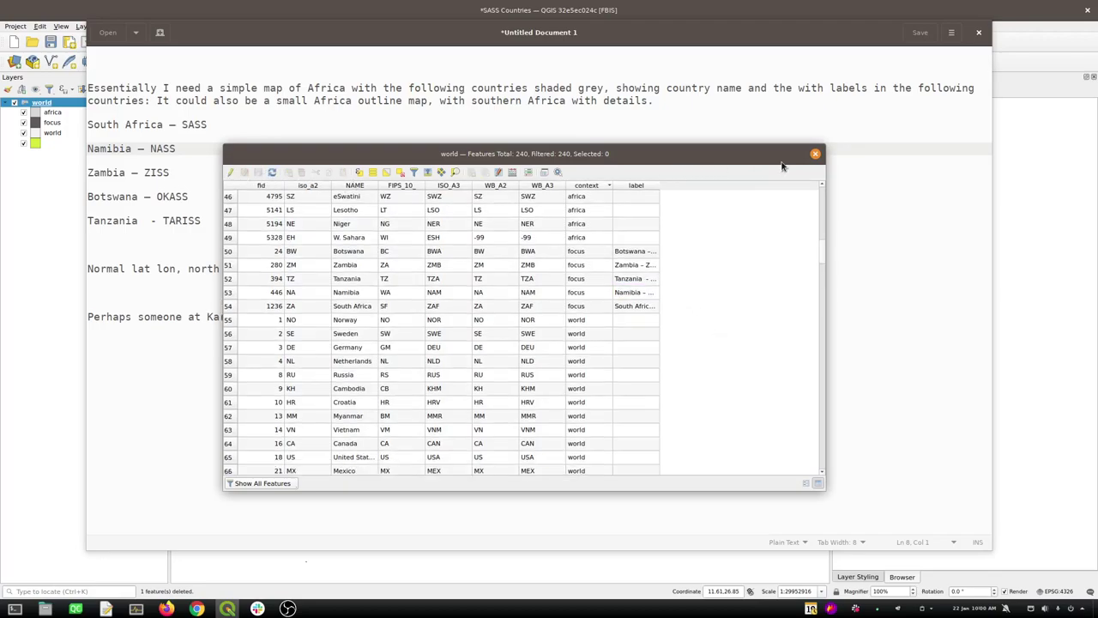
pyautogui.click(815, 154)
pyautogui.hotkey('alt', 'Tab')
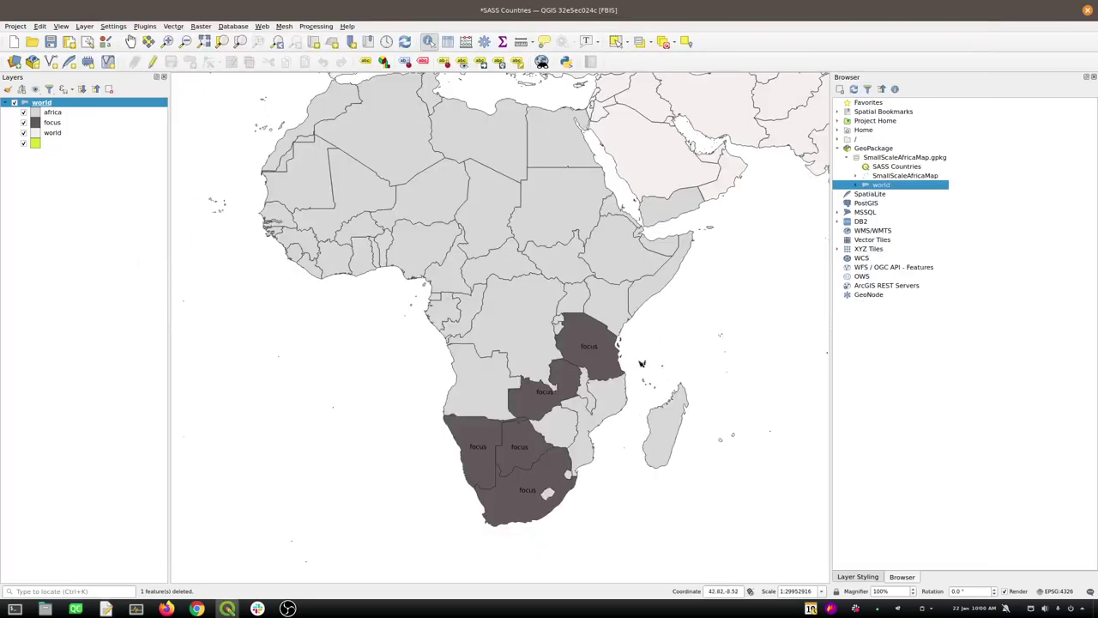
# Edit the world layer's Focus Countries labelling rule so its label value comes from the label field
pyautogui.click(858, 576)
pyautogui.click(928, 130)
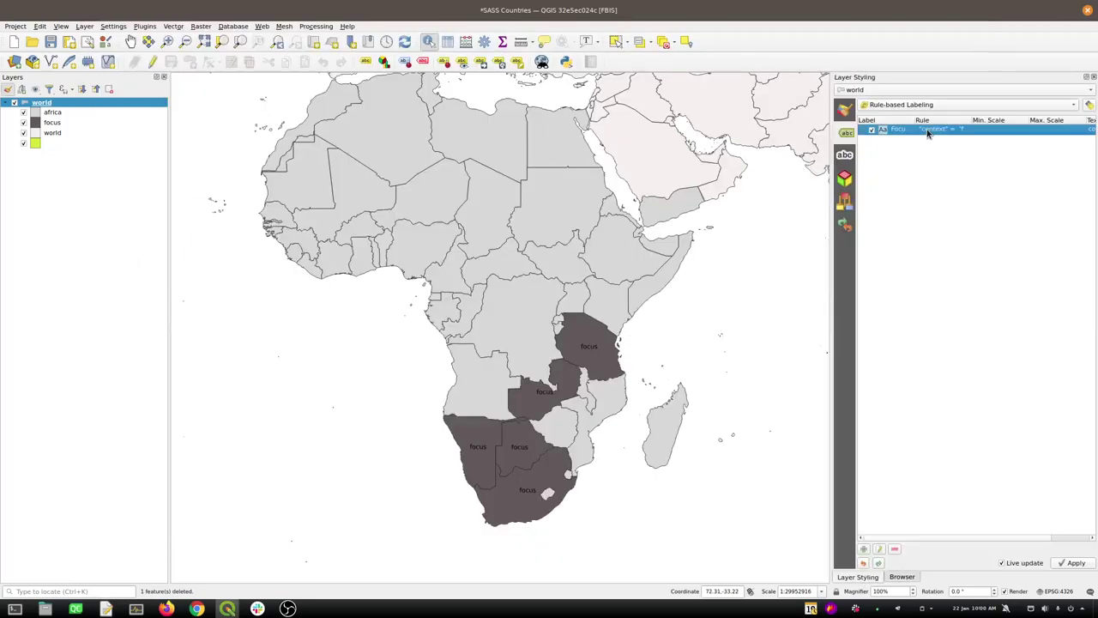
pyautogui.doubleClick(906, 131)
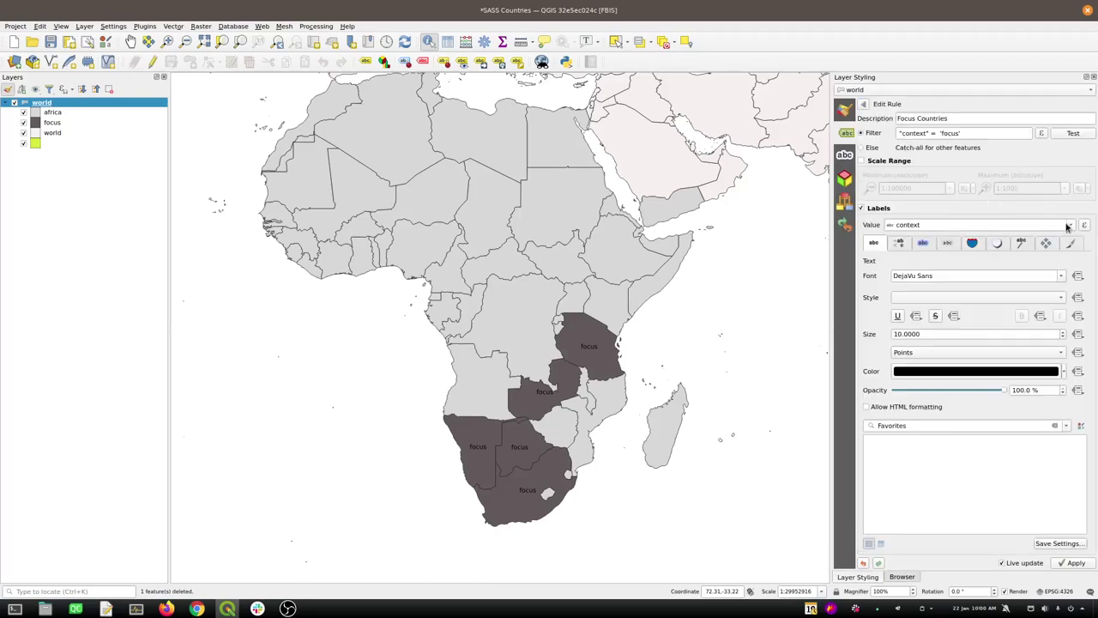
pyautogui.click(1069, 225)
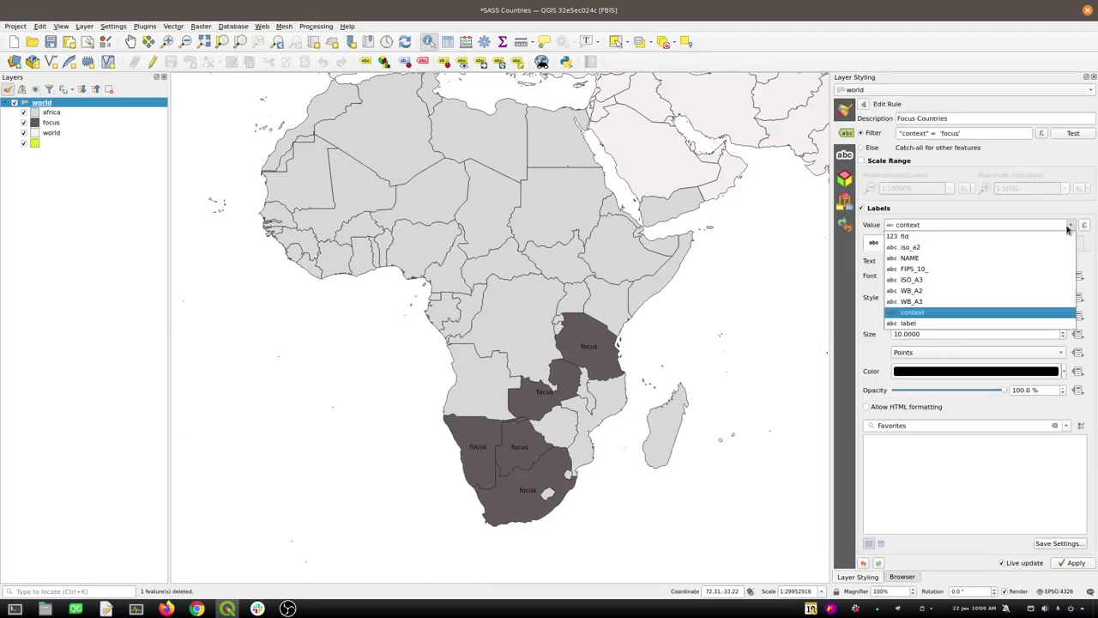
pyautogui.click(926, 324)
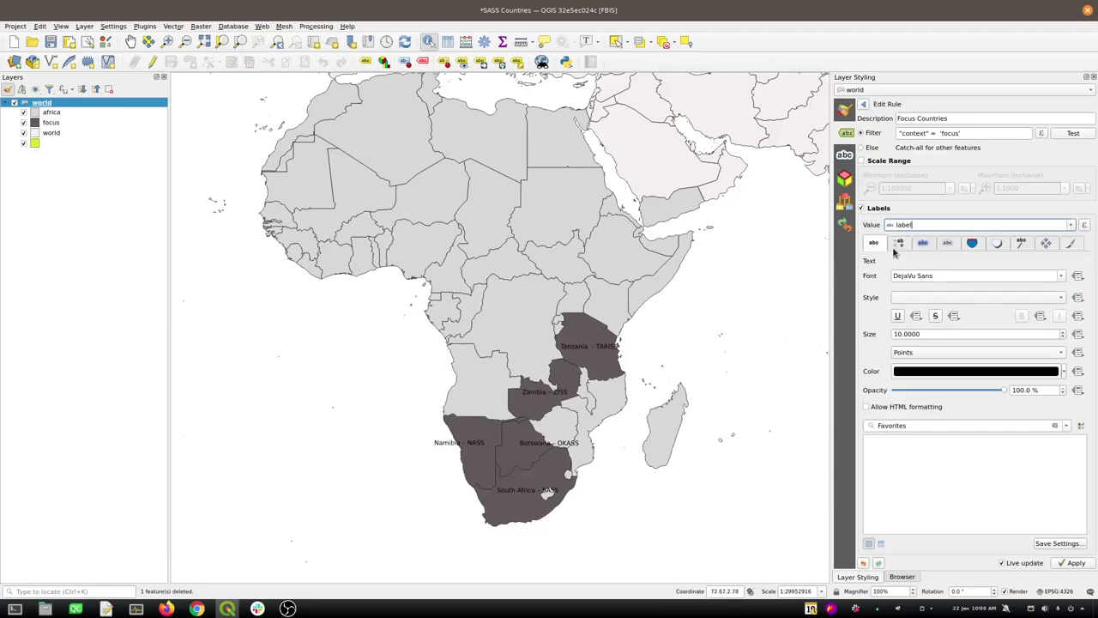
# Enable callouts for the Focus Countries labels and return to their text formatting settings
pyautogui.click(1021, 244)
pyautogui.click(892, 277)
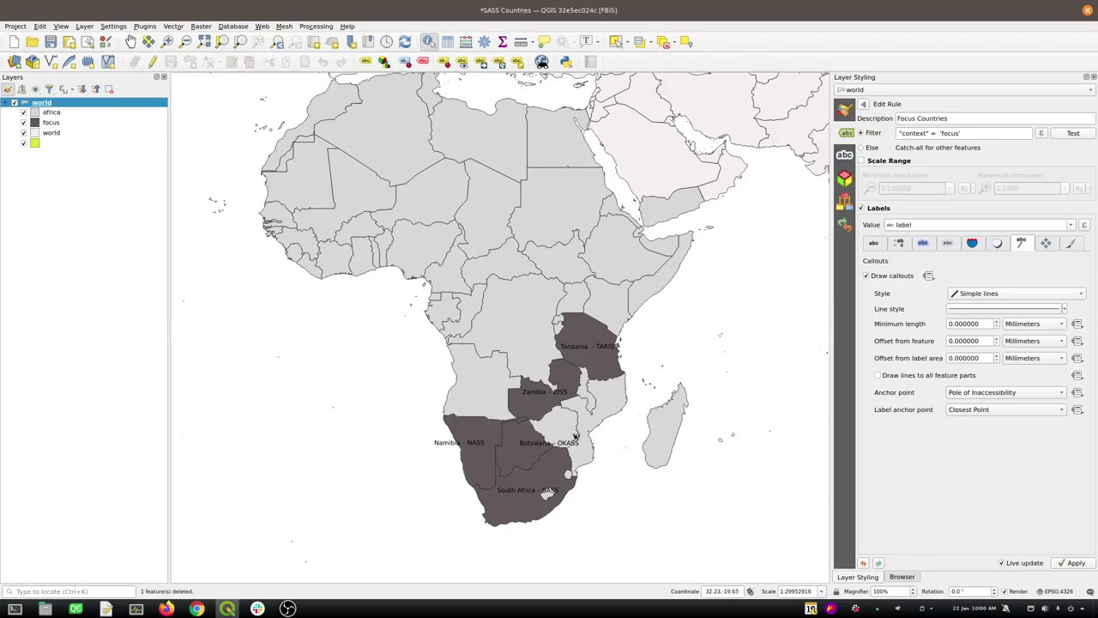
pyautogui.click(873, 243)
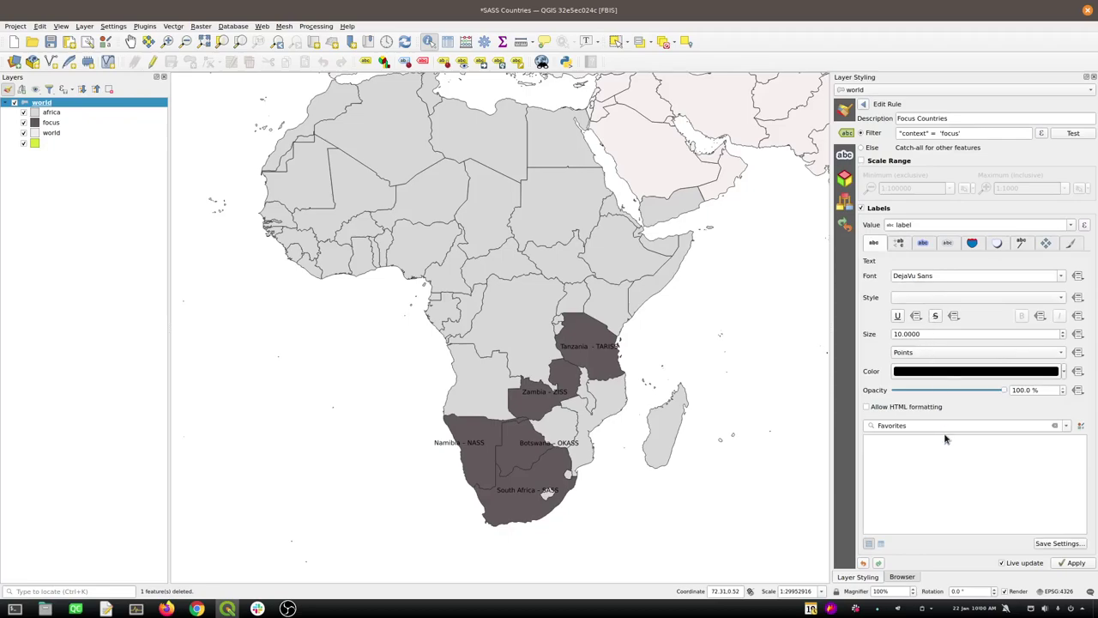
# Wrap the Focus Countries labels onto new lines at each space character and apply the change
pyautogui.click(899, 243)
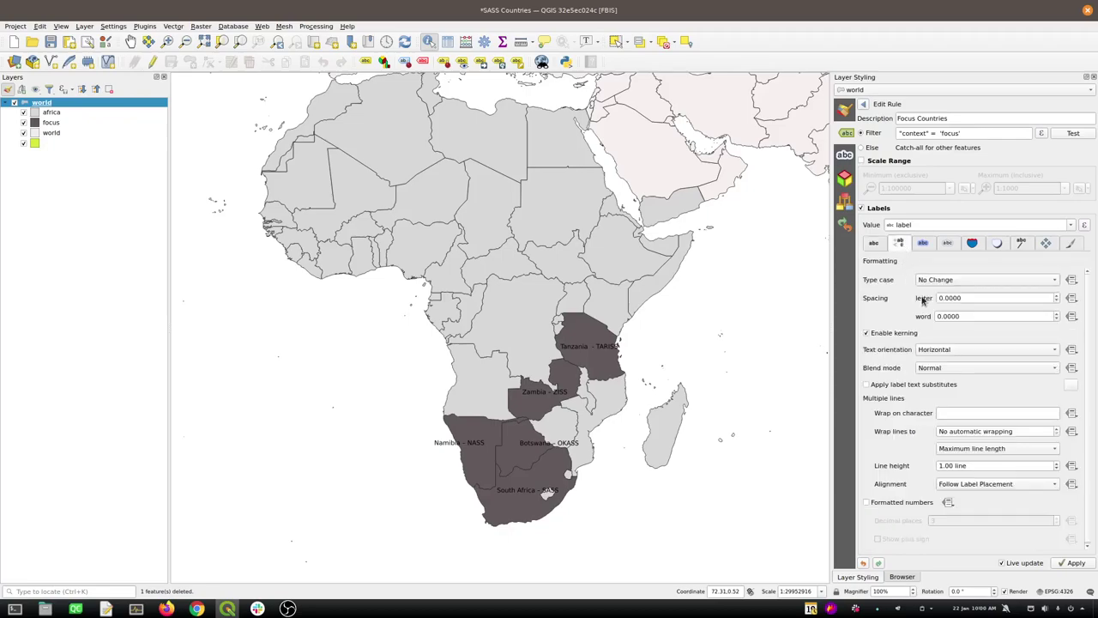
pyautogui.click(970, 414)
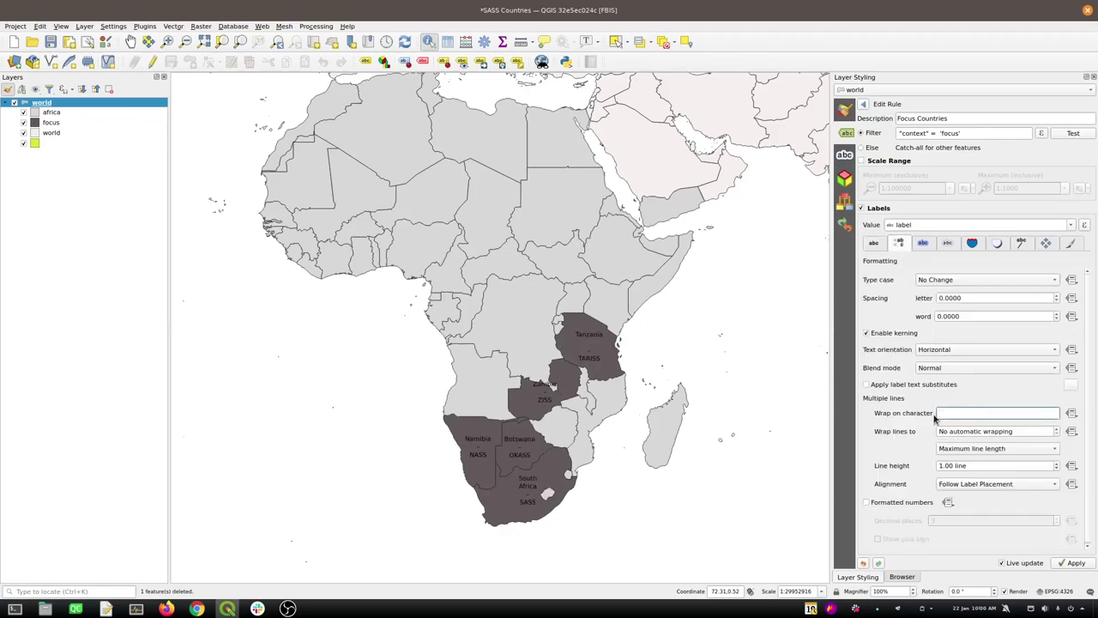
pyautogui.click(1069, 563)
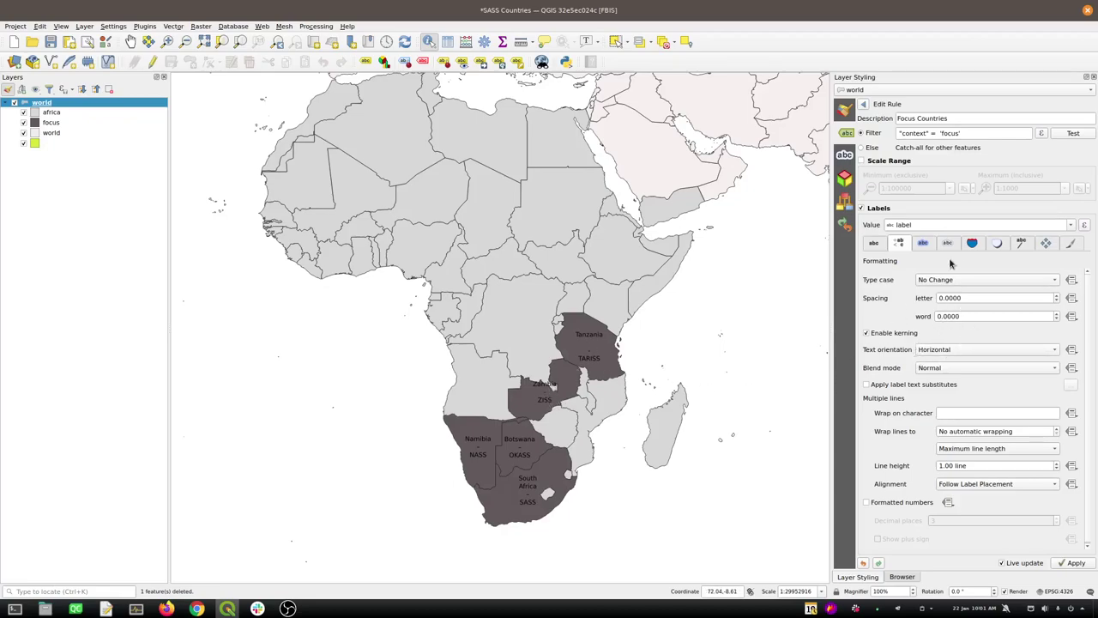
# Set the Focus Countries label placement mode to Outside Polygons and save the project
pyautogui.click(1041, 243)
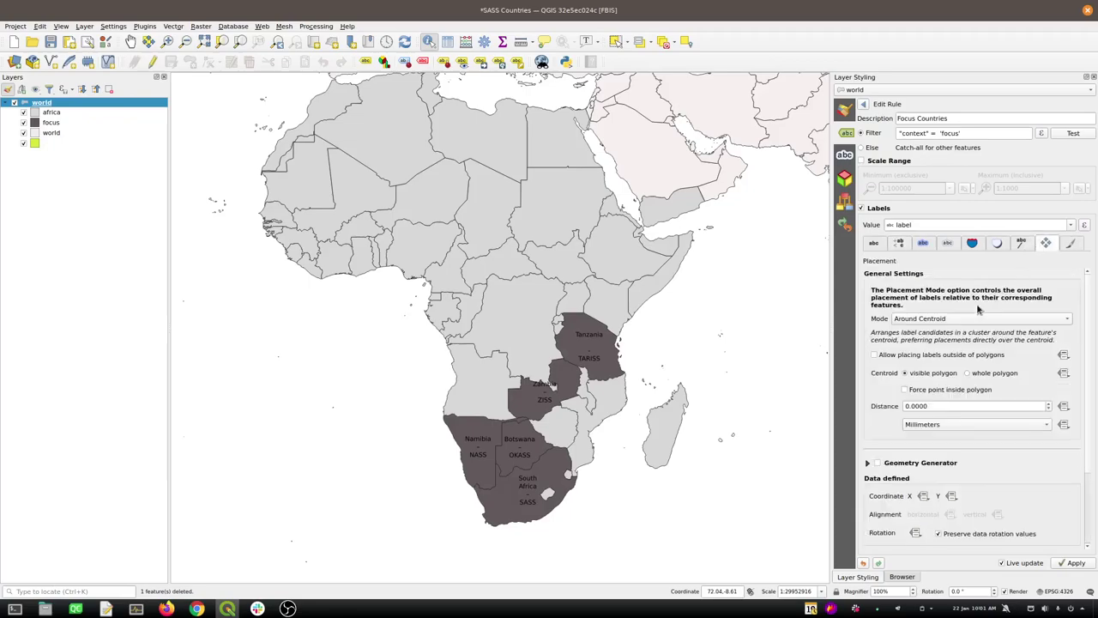
pyautogui.click(946, 322)
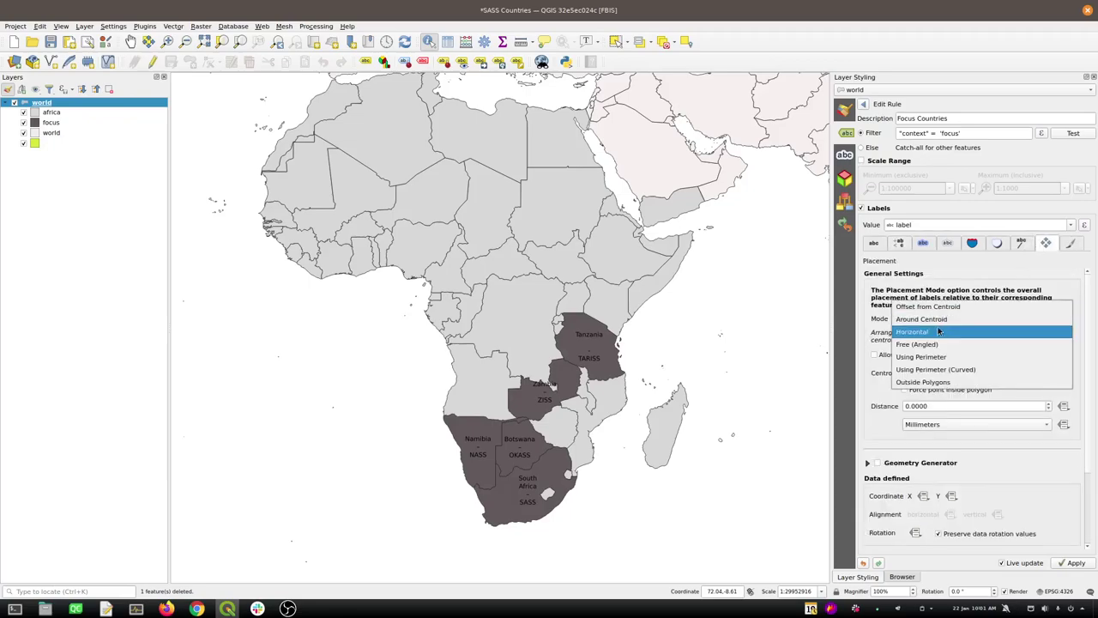
pyautogui.click(937, 383)
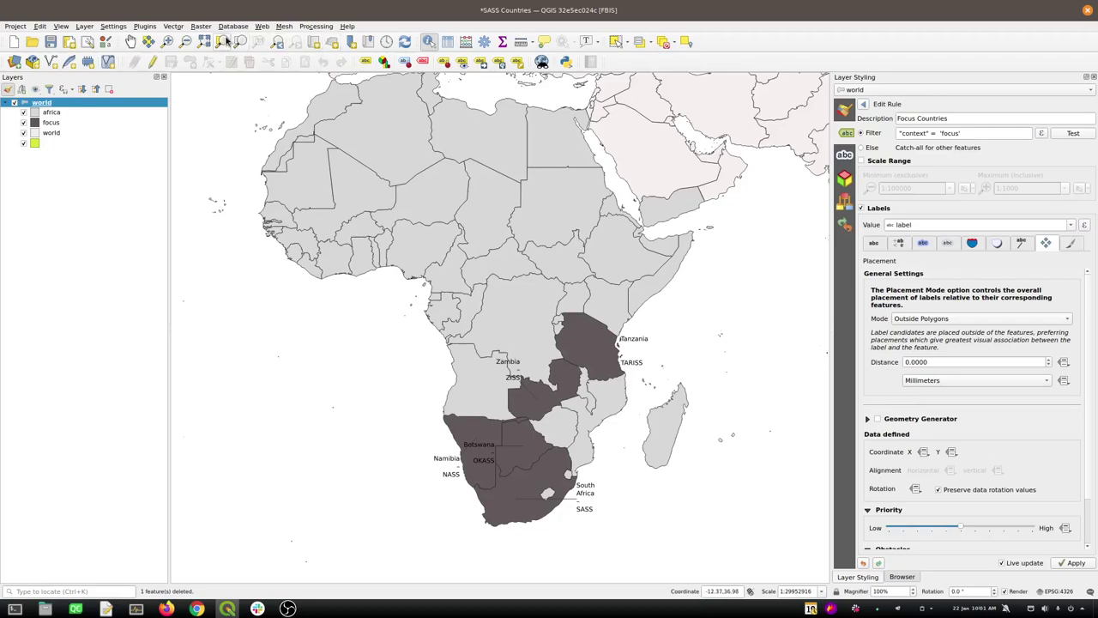
pyautogui.click(53, 43)
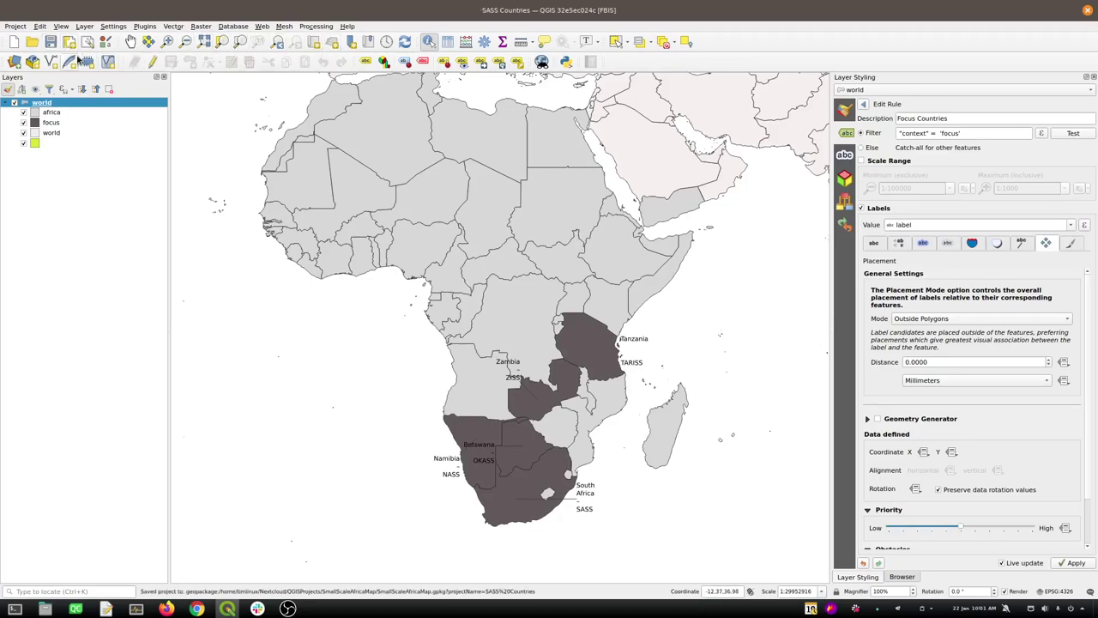
# Enable editing on the world layer and move Tanzania's label east into the ocean, using fid as the auxiliary storage primary key
pyautogui.click(153, 65)
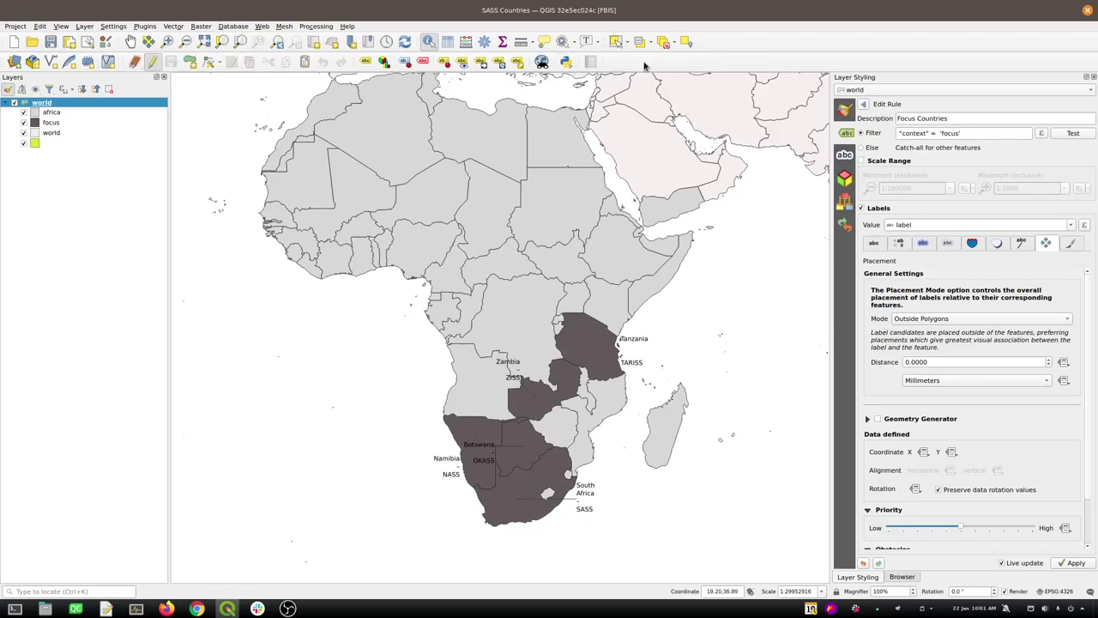
pyautogui.click(479, 62)
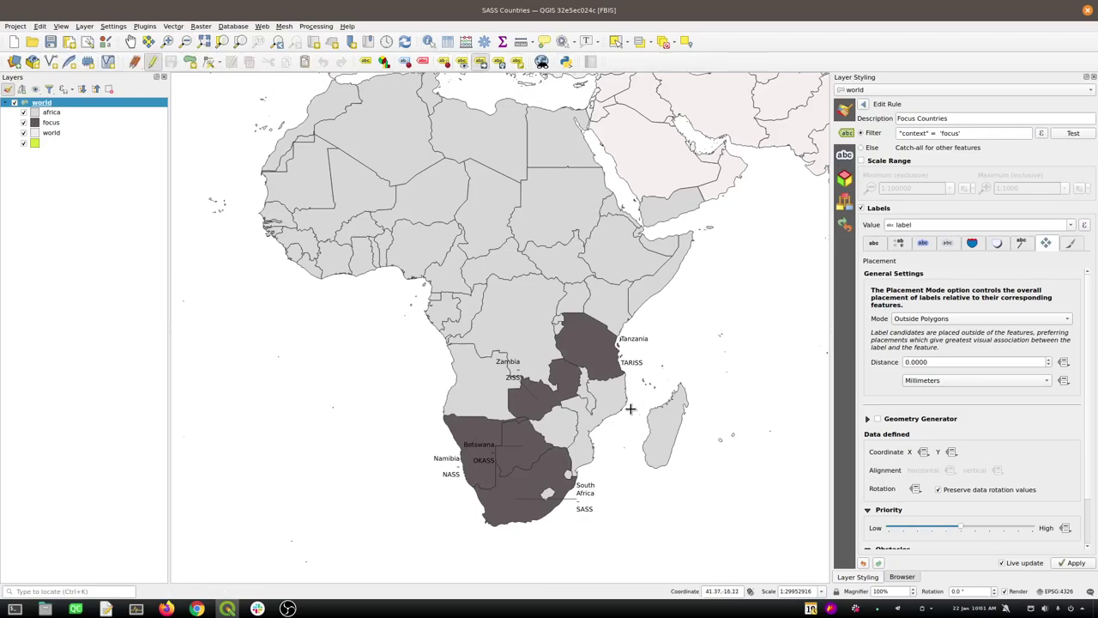
pyautogui.click(630, 341)
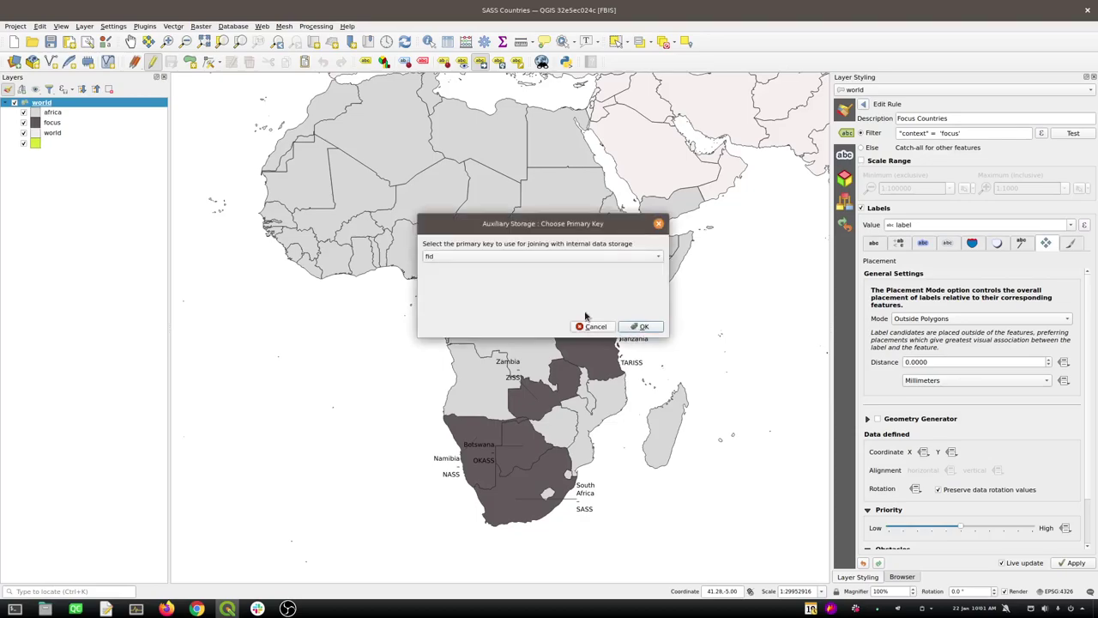
pyautogui.click(639, 326)
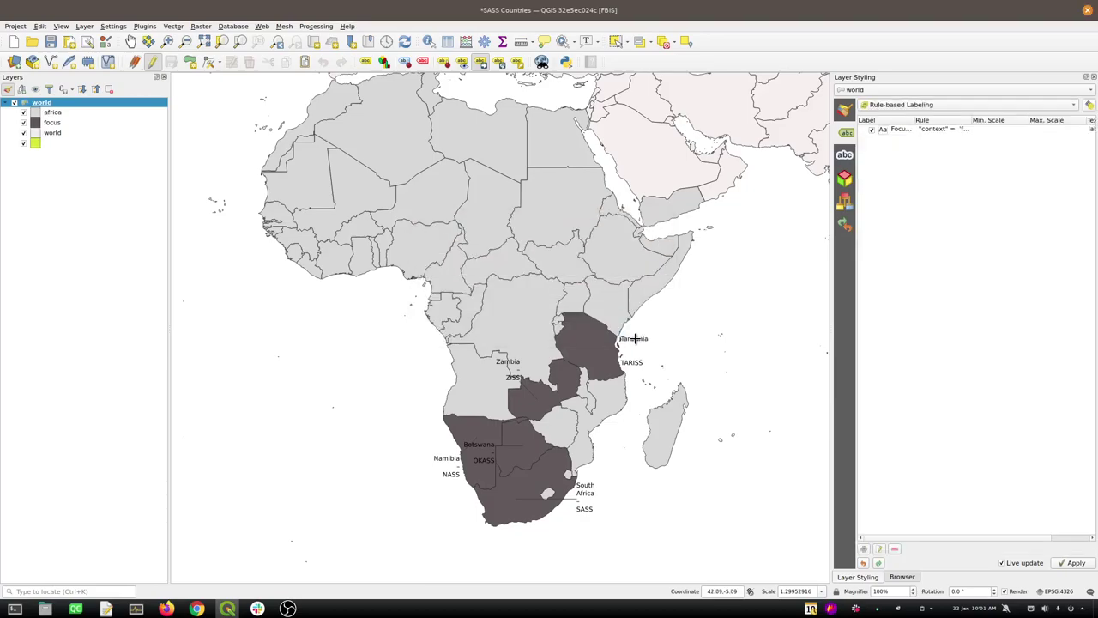
pyautogui.click(652, 339)
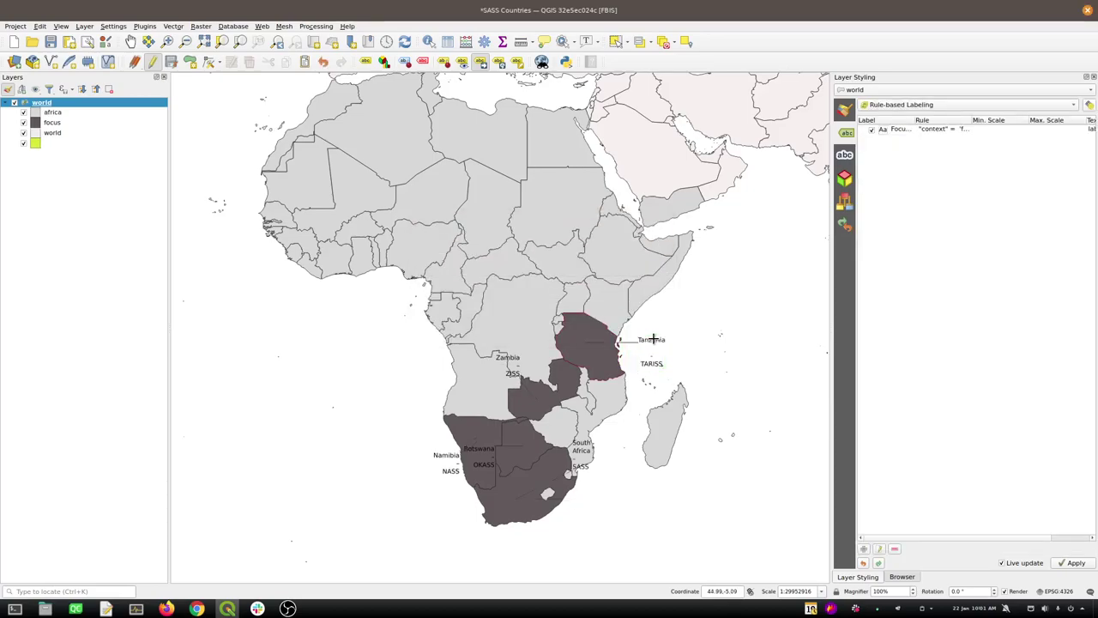
# Move the Zambia and Namibia labels west off the coast, Botswana's label east of the mainland and South Africa's label below its southeast coast
pyautogui.click(511, 357)
pyautogui.click(490, 377)
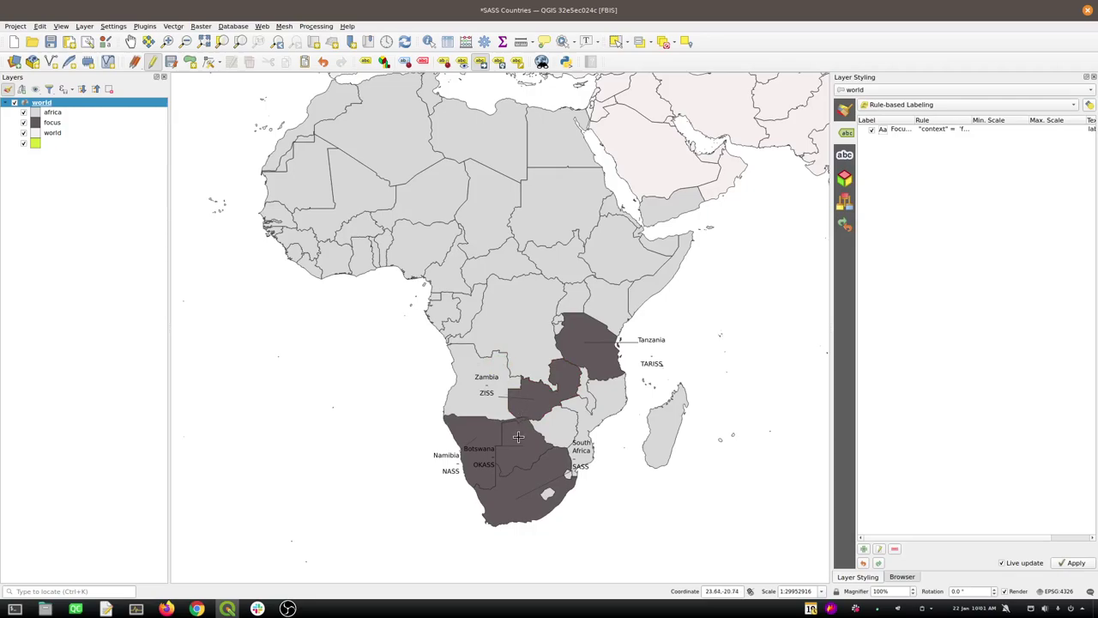
pyautogui.click(488, 377)
pyautogui.click(429, 371)
pyautogui.click(449, 455)
pyautogui.click(433, 452)
pyautogui.click(576, 448)
pyautogui.click(612, 442)
pyautogui.click(598, 463)
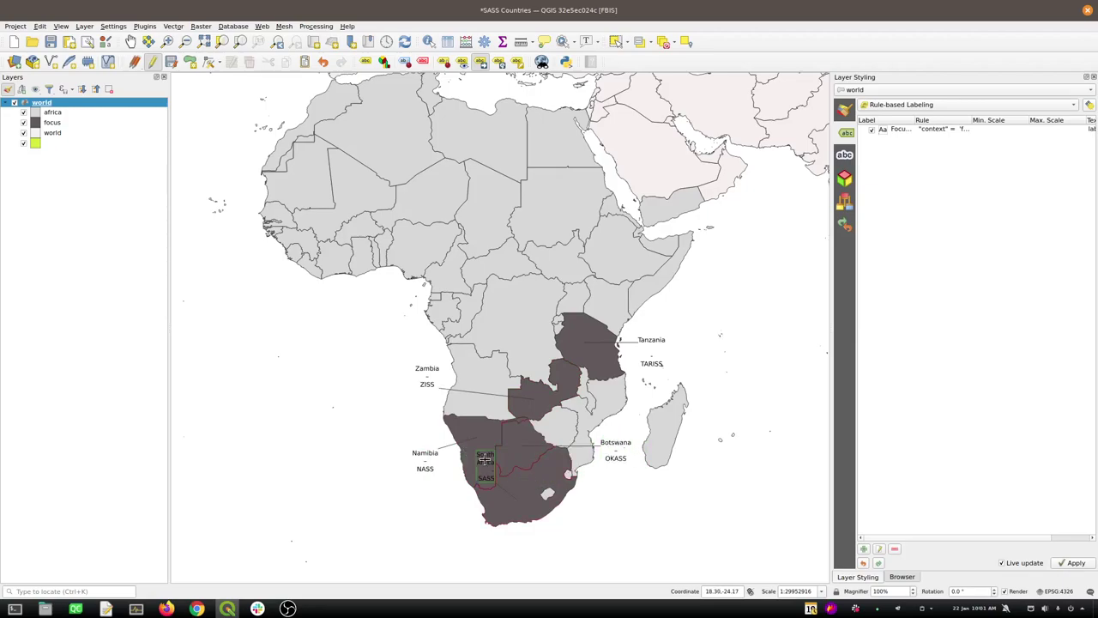
pyautogui.click(569, 540)
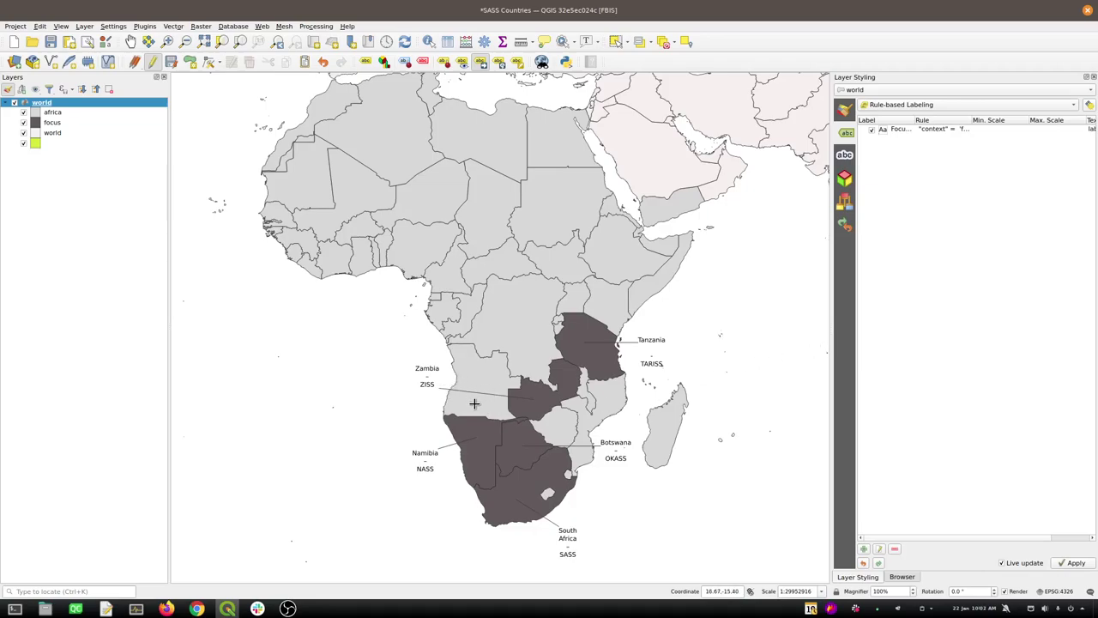
# Reopen the Focus Countries labelling rule and set its text font to Dutch801 XBd BT
pyautogui.doubleClick(894, 130)
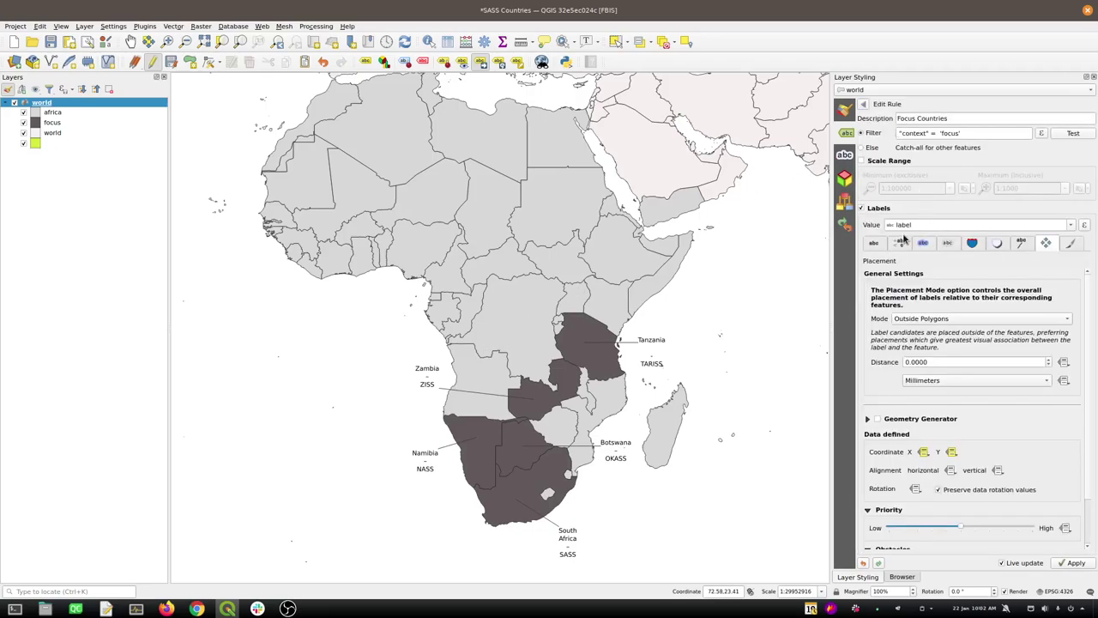
pyautogui.click(875, 242)
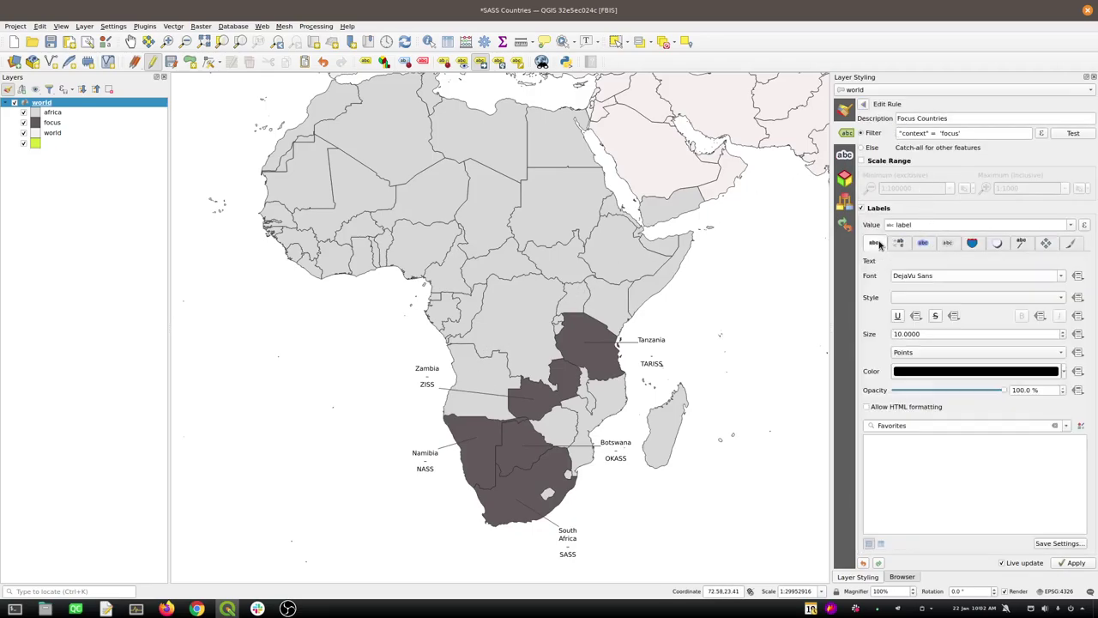
pyautogui.click(1061, 275)
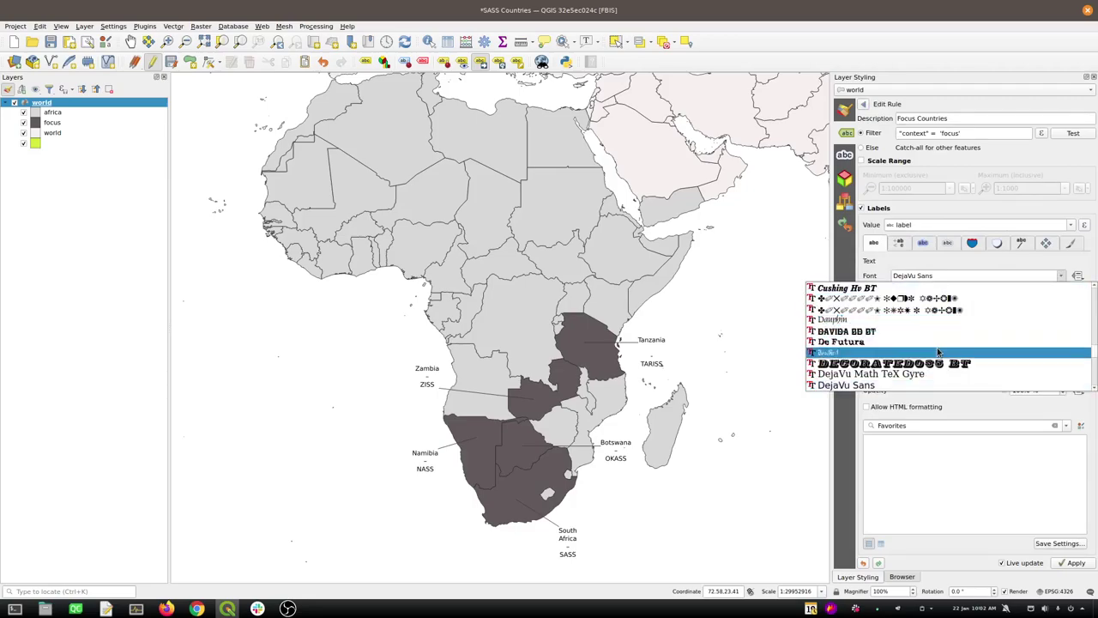
pyautogui.scroll(-1, 926, 353)
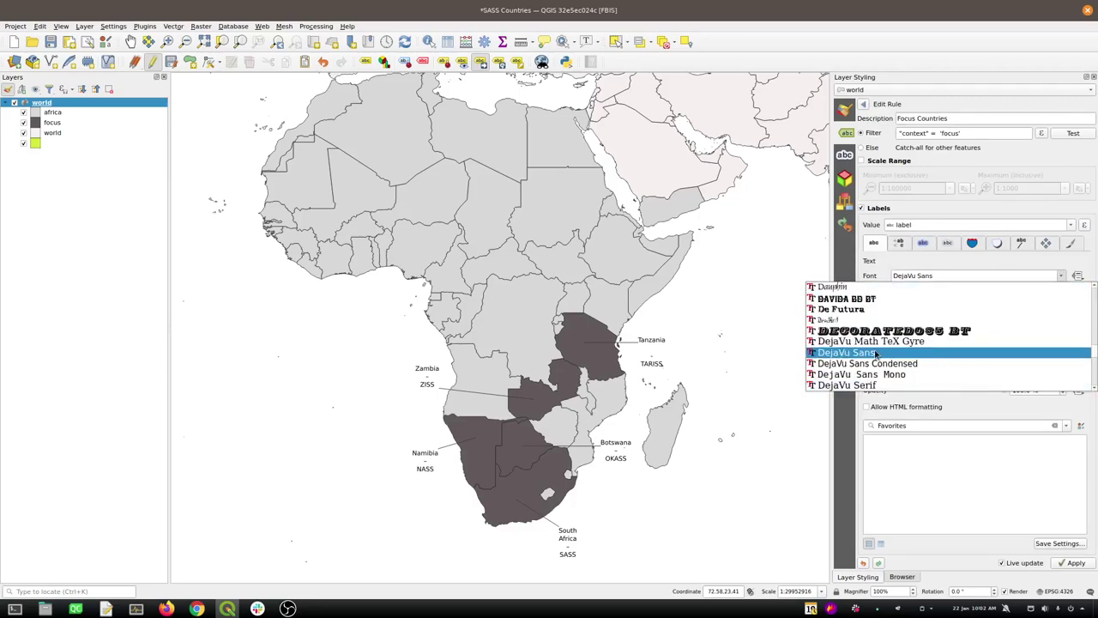
pyautogui.scroll(-6, 892, 352)
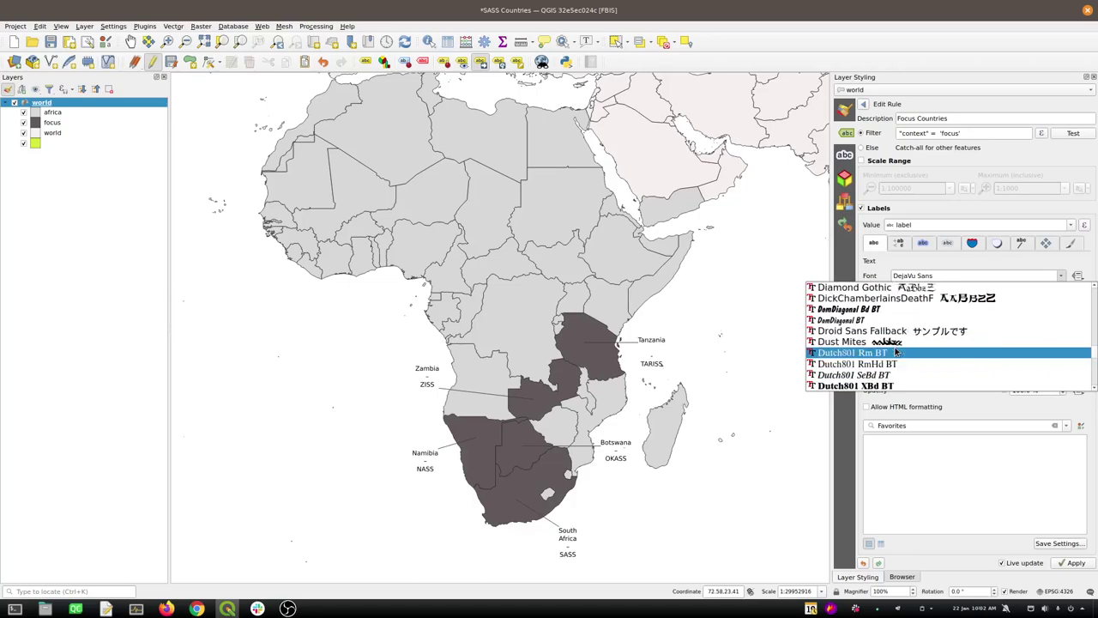
pyautogui.scroll(-1, 905, 354)
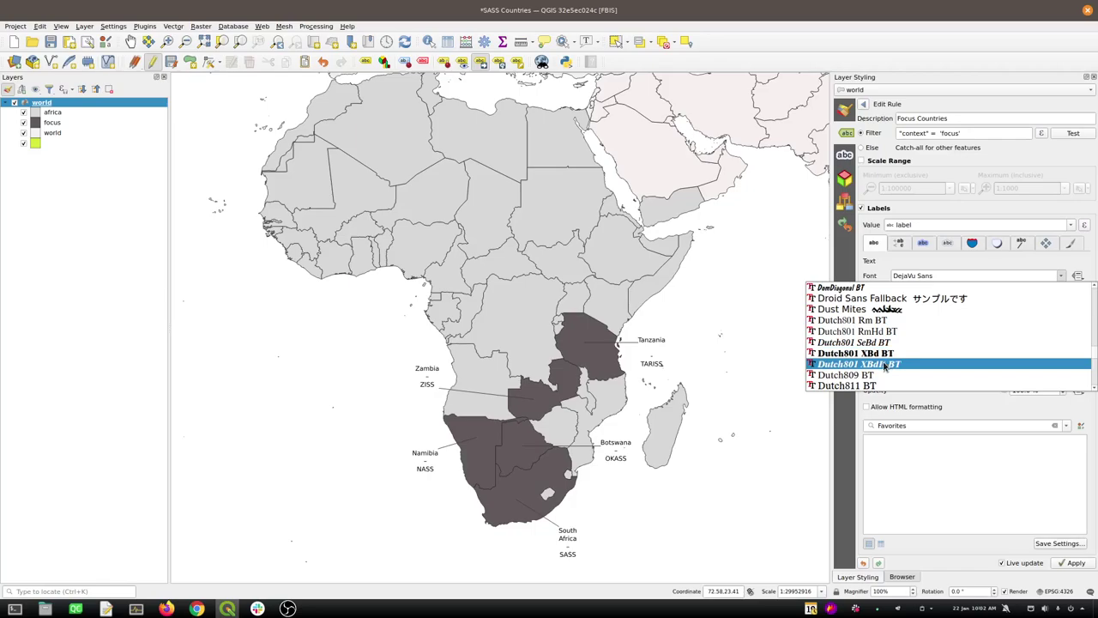
pyautogui.click(896, 356)
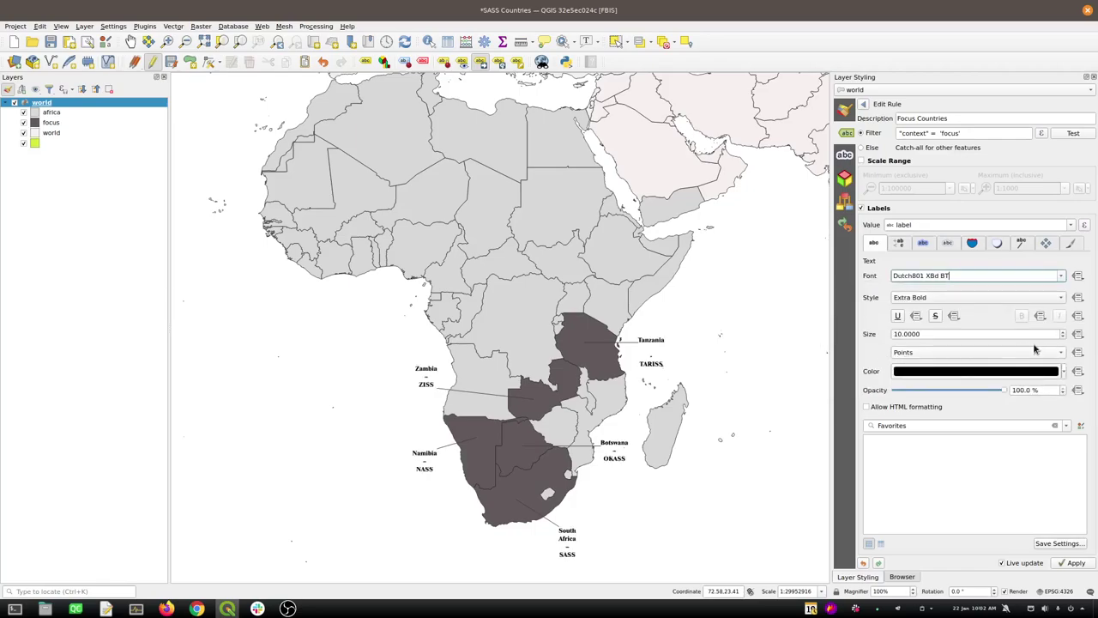
# Increase the Focus Countries label text size to 14 points
pyautogui.click(1063, 332)
pyautogui.click(1063, 332)
pyautogui.click(1063, 332)
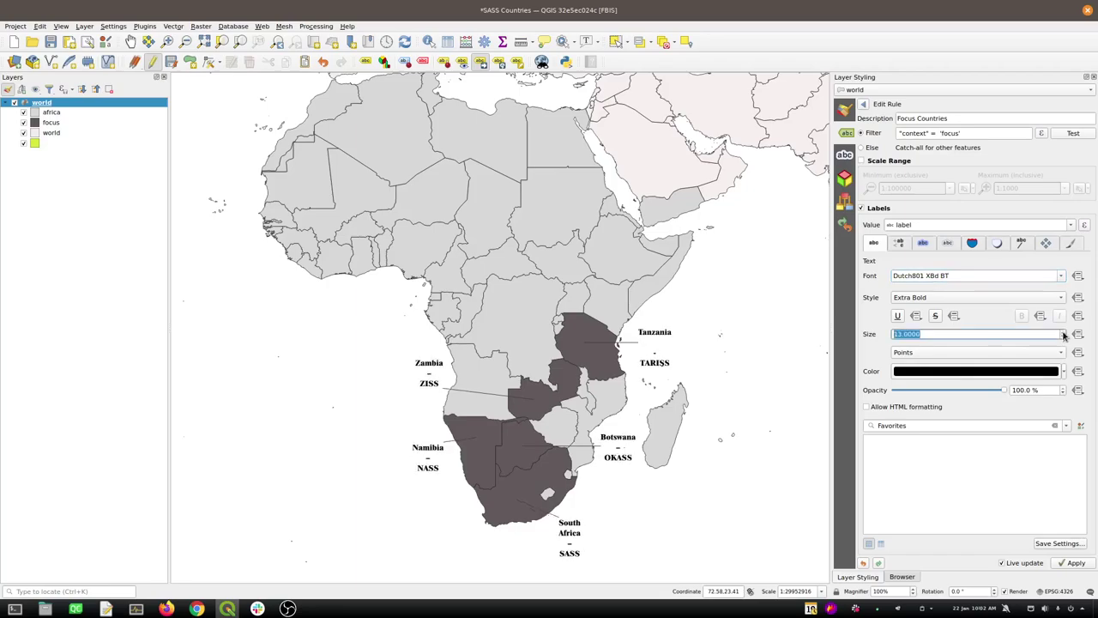
pyautogui.click(1063, 331)
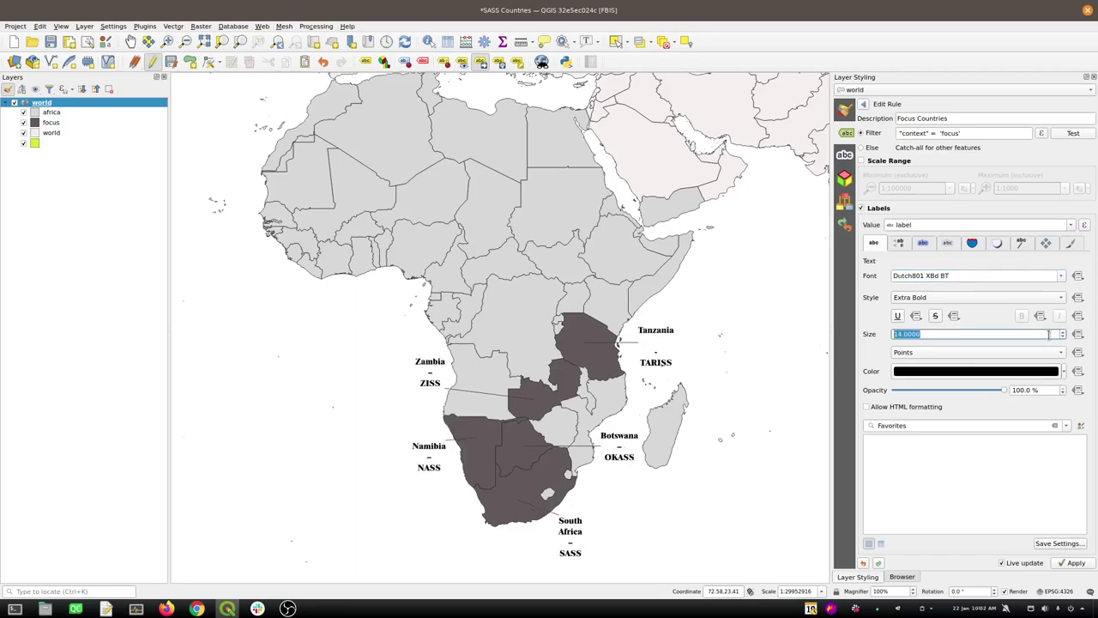
# Check the labels' wrap character setting, then open the world attribute table with the filled labels sorted first and the label column widened
pyautogui.click(904, 243)
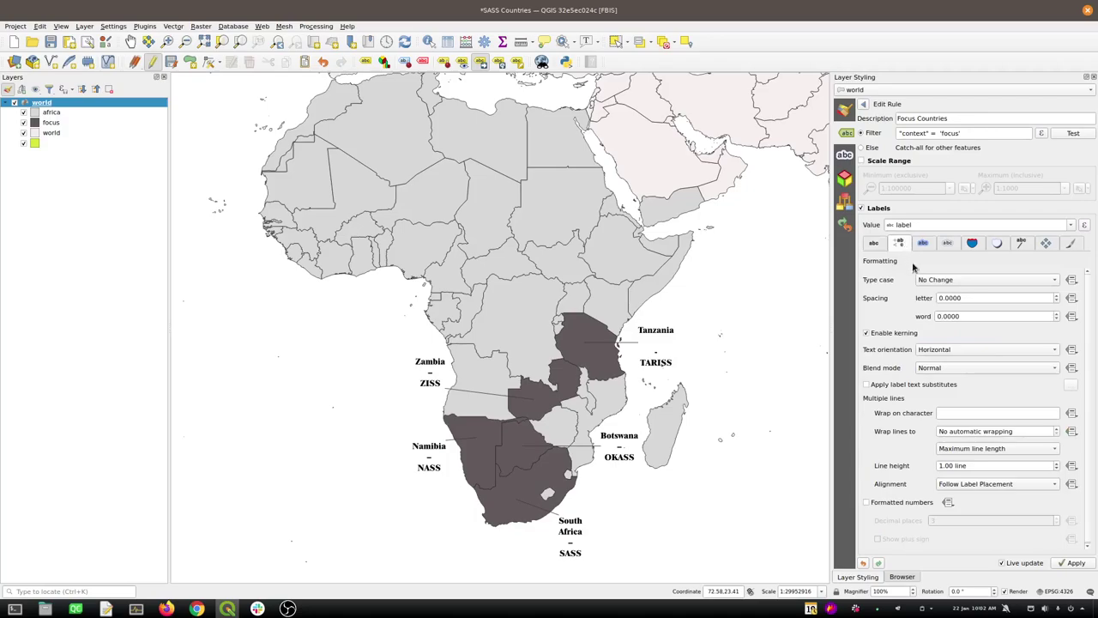
pyautogui.click(955, 412)
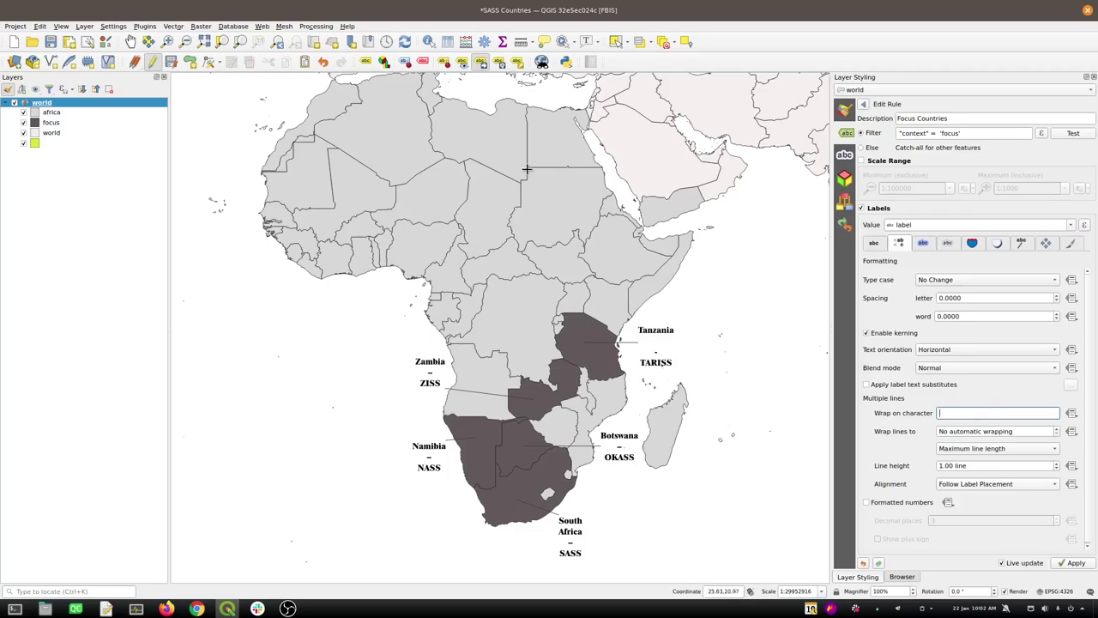
pyautogui.click(448, 41)
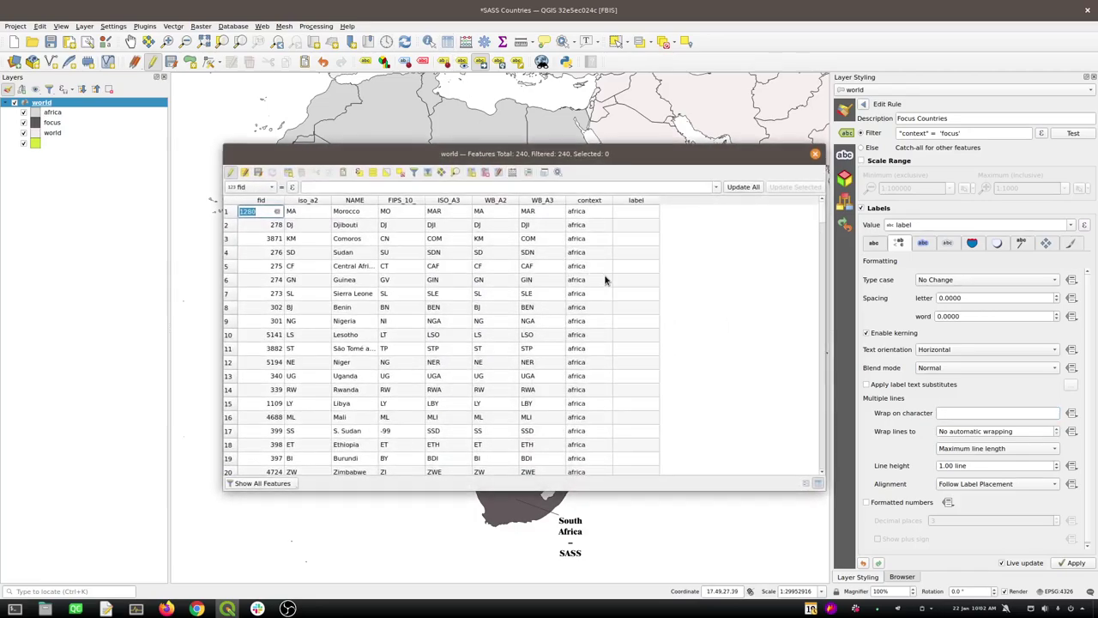
pyautogui.click(632, 202)
pyautogui.click(633, 202)
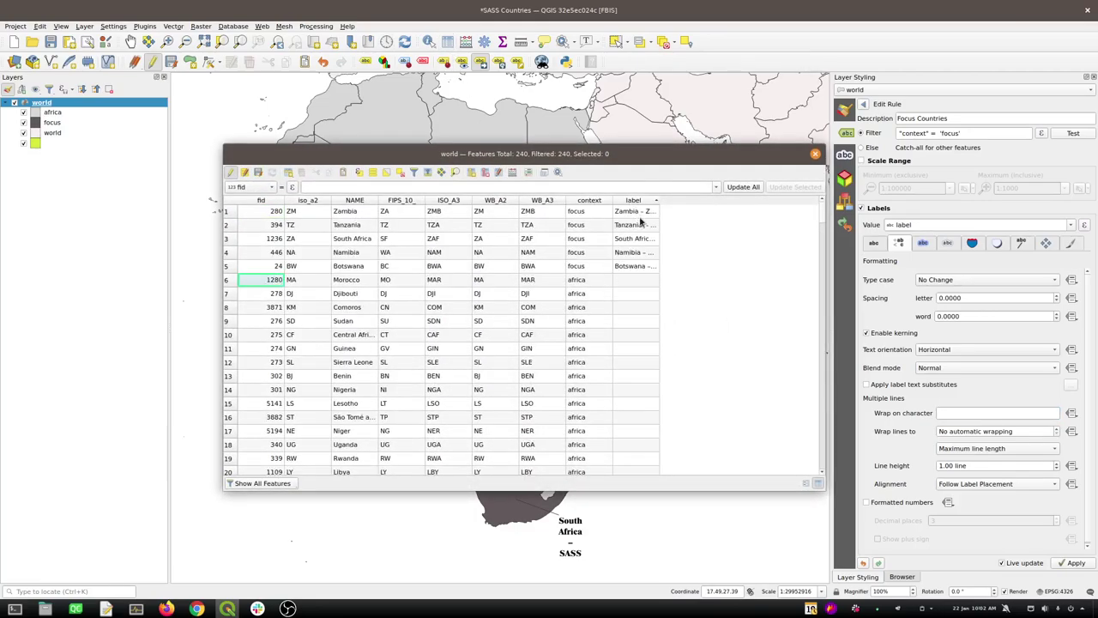
pyautogui.moveTo(659, 200); pyautogui.dragTo(764, 200)
# Remove the dashes from the first two labels so they read 'Zambia ZISS' and 'Tanzania TARISS'
pyautogui.doubleClick(643, 210)
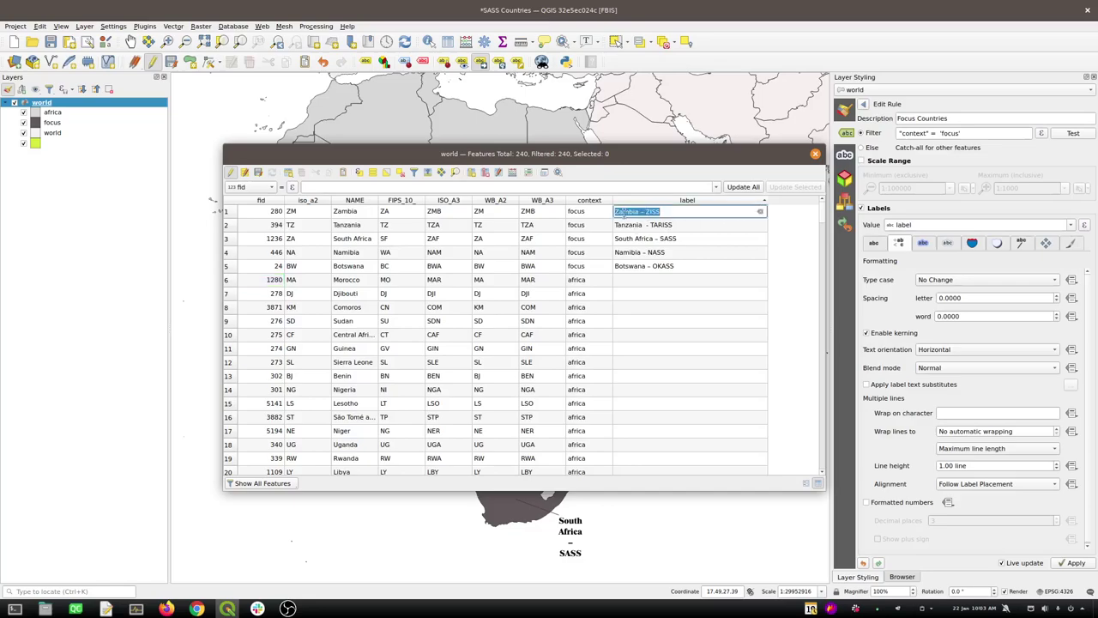
pyautogui.click(643, 212)
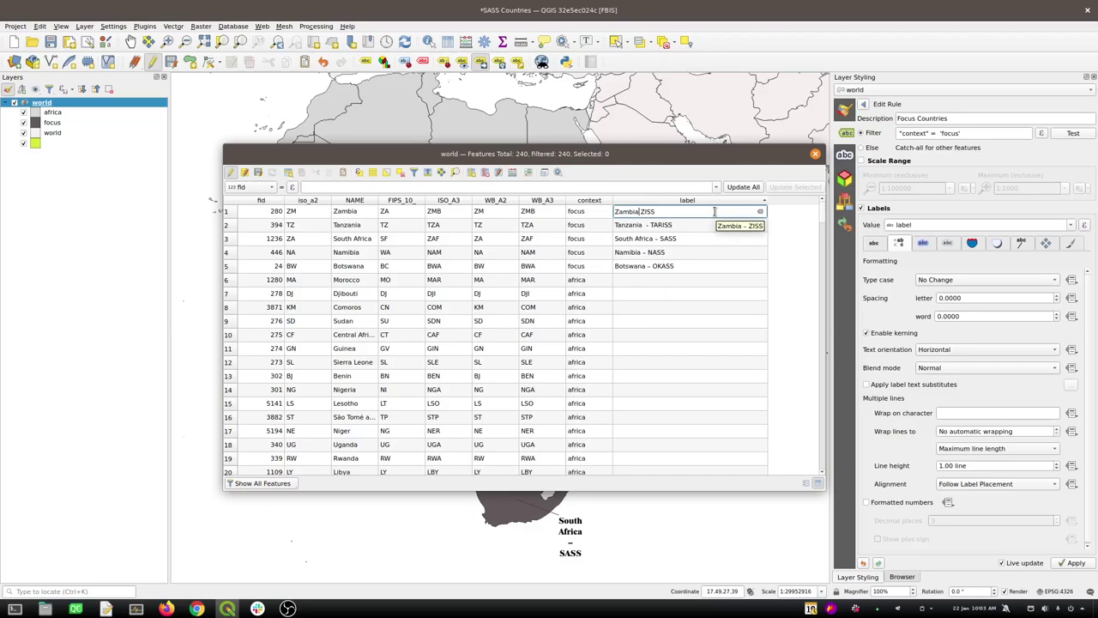
pyautogui.click(654, 225)
pyautogui.click(647, 225)
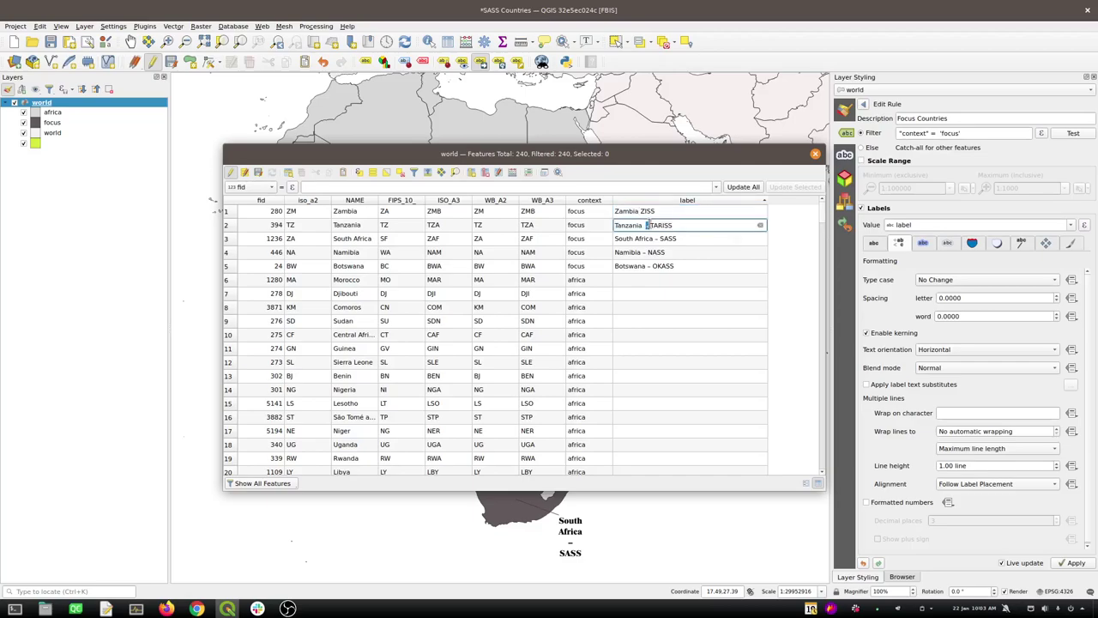
pyautogui.press('BackSpace')
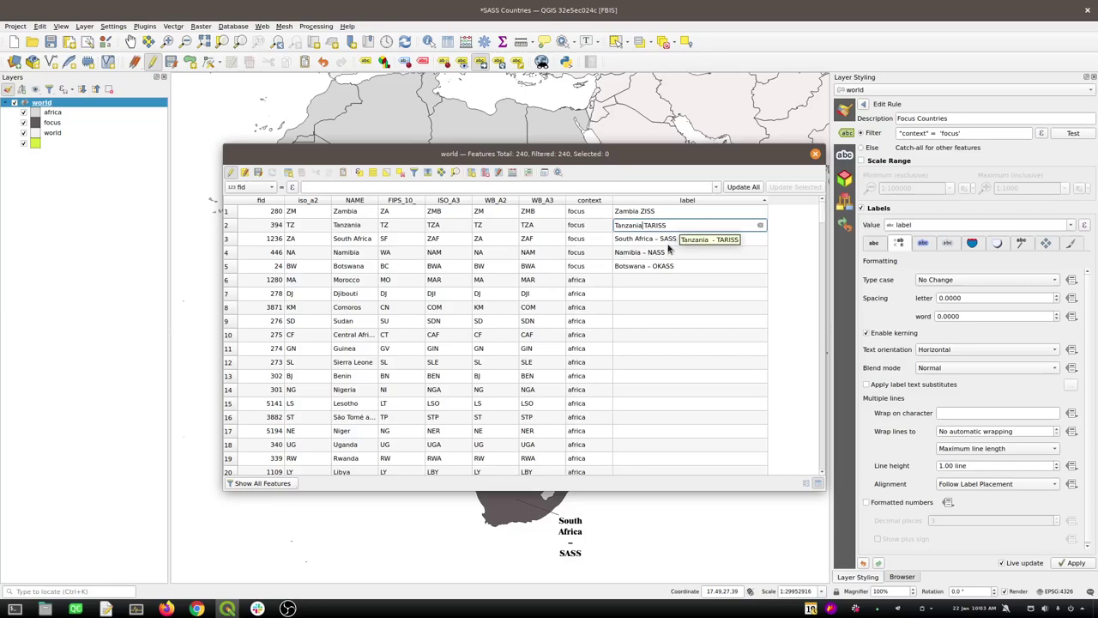
# Change South Africa's label to 'South Africa-SASS' and Tanzania's label to 'Tanzania-TARISS', with hyphens and no surrounding spaces
pyautogui.click(661, 239)
pyautogui.click(657, 239)
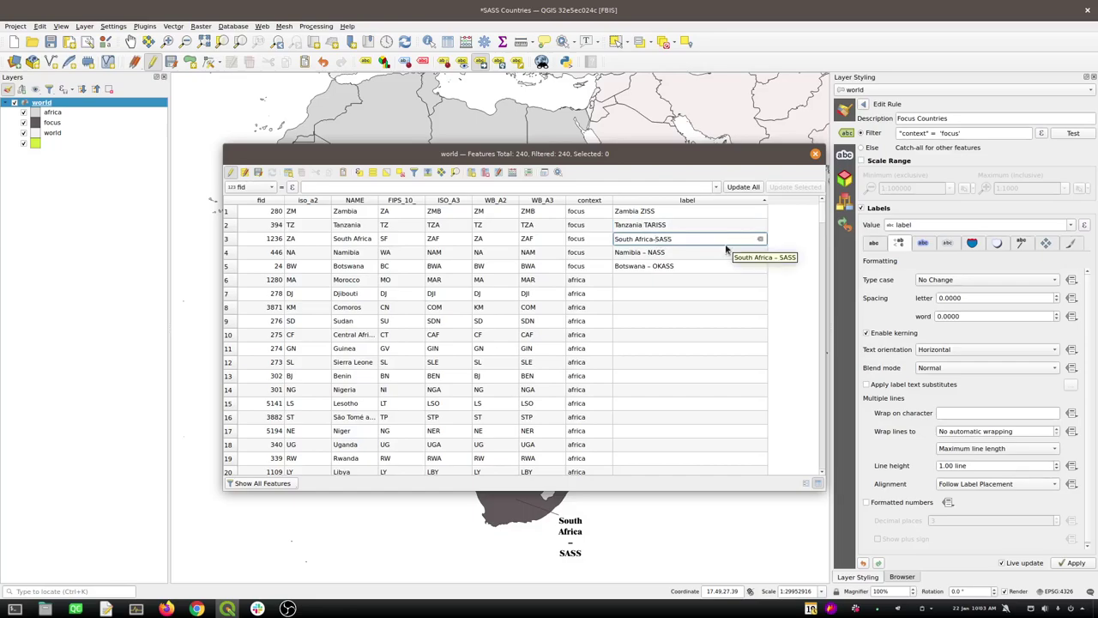
pyautogui.click(641, 226)
pyautogui.click(647, 225)
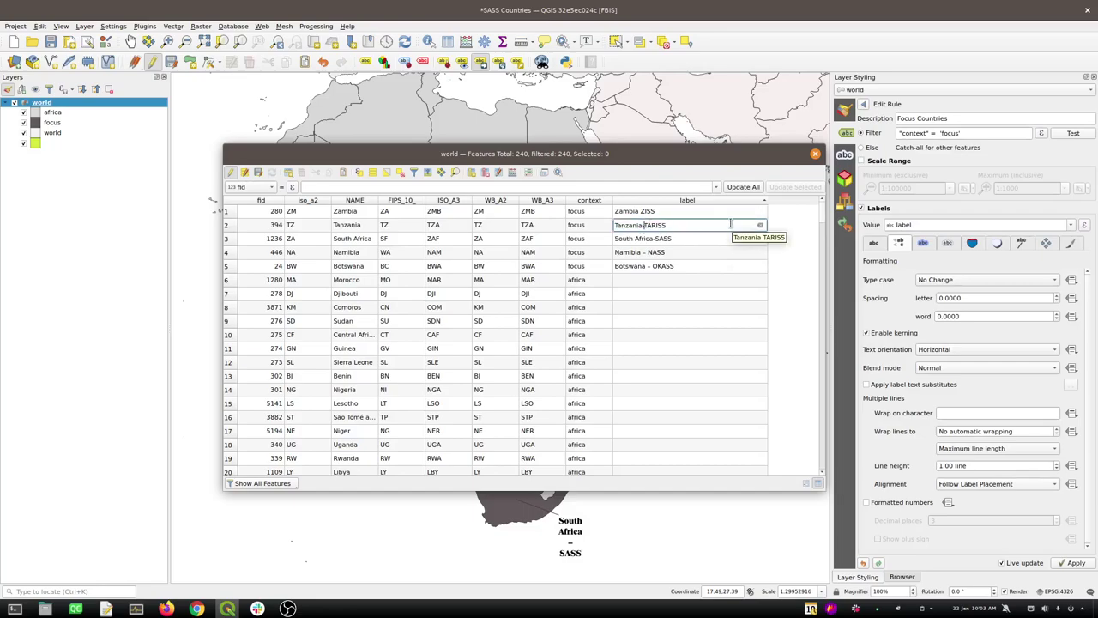
# Change the remaining labels to 'Zambia-ZISS', 'Namibia-NASS' and 'Botswana-OKASS', with plain hyphens and no surrounding spaces
pyautogui.doubleClick(640, 211)
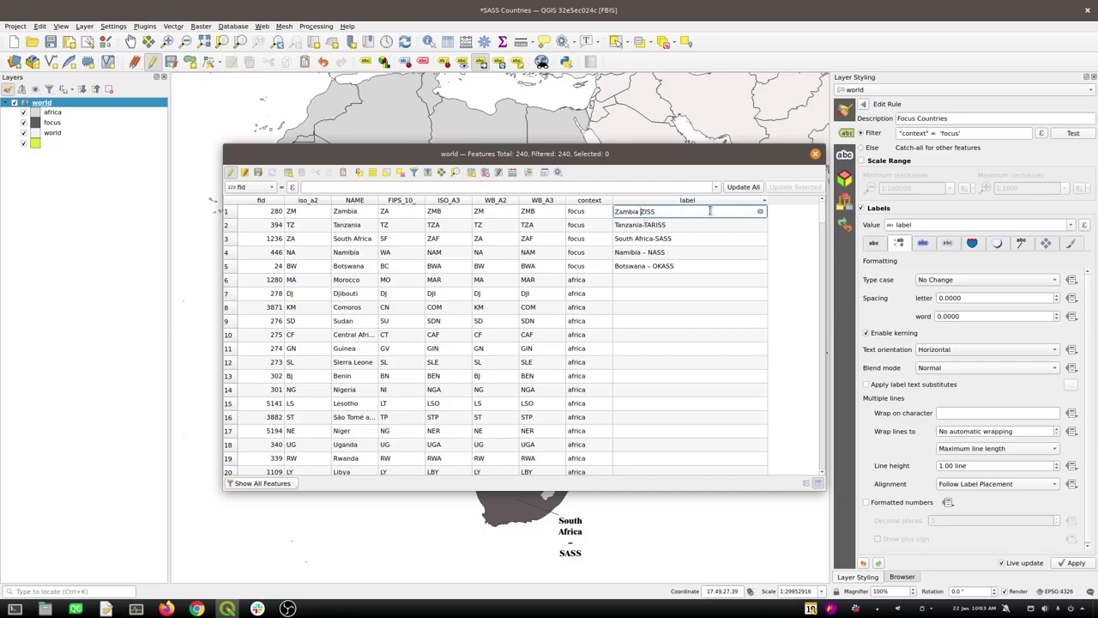
pyautogui.press('BackSpace')
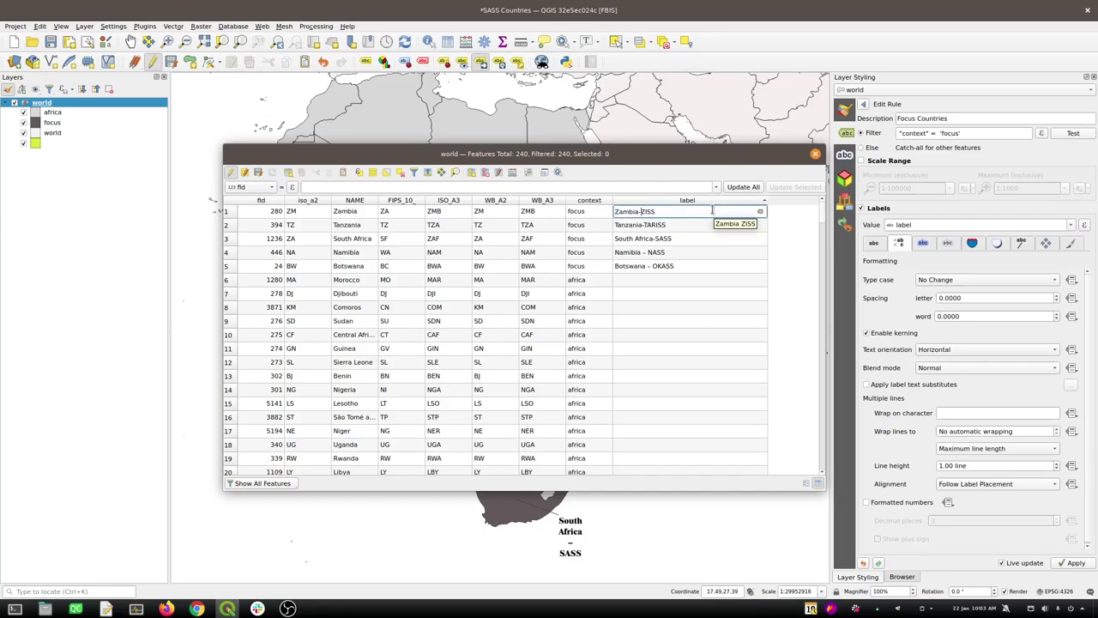
pyautogui.click(646, 253)
pyautogui.click(646, 252)
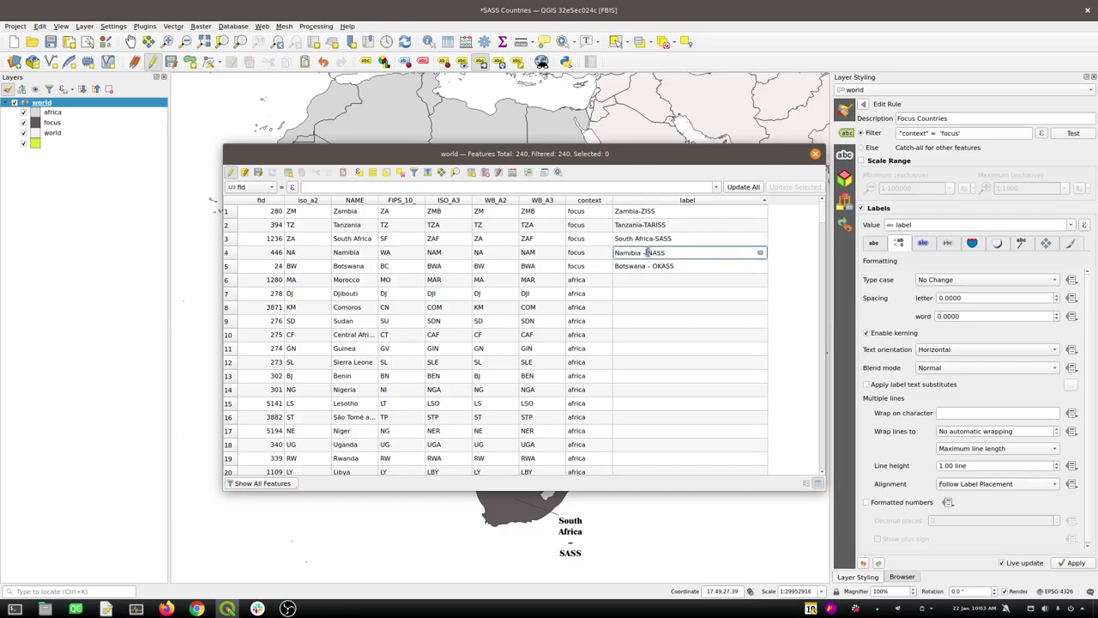
pyautogui.press('BackSpace')
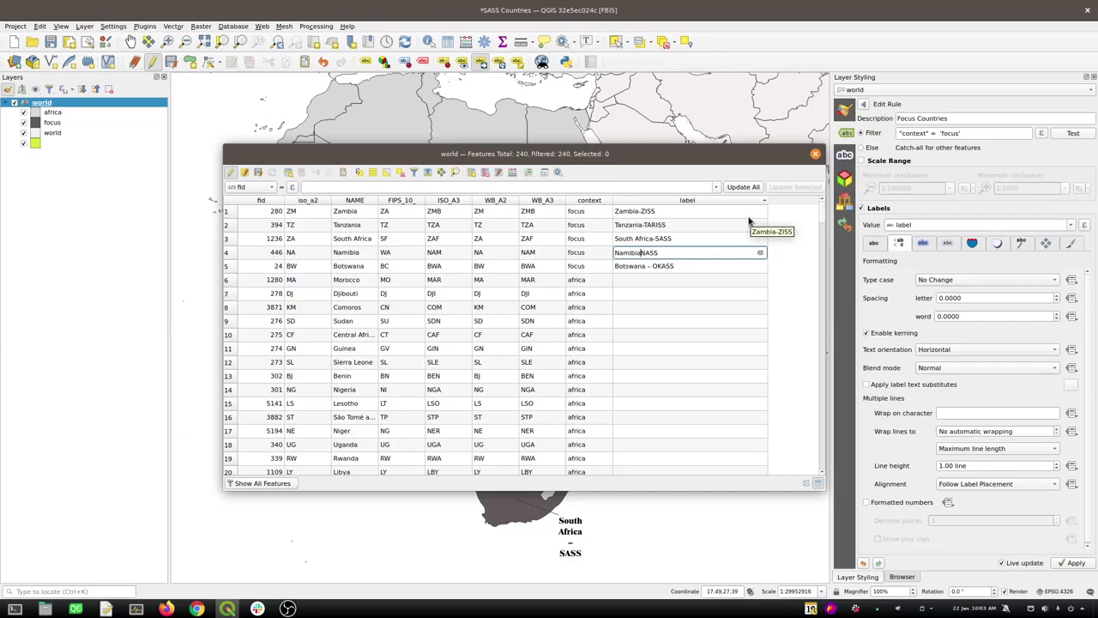
pyautogui.click(663, 266)
pyautogui.doubleClick(663, 266)
pyautogui.click(649, 267)
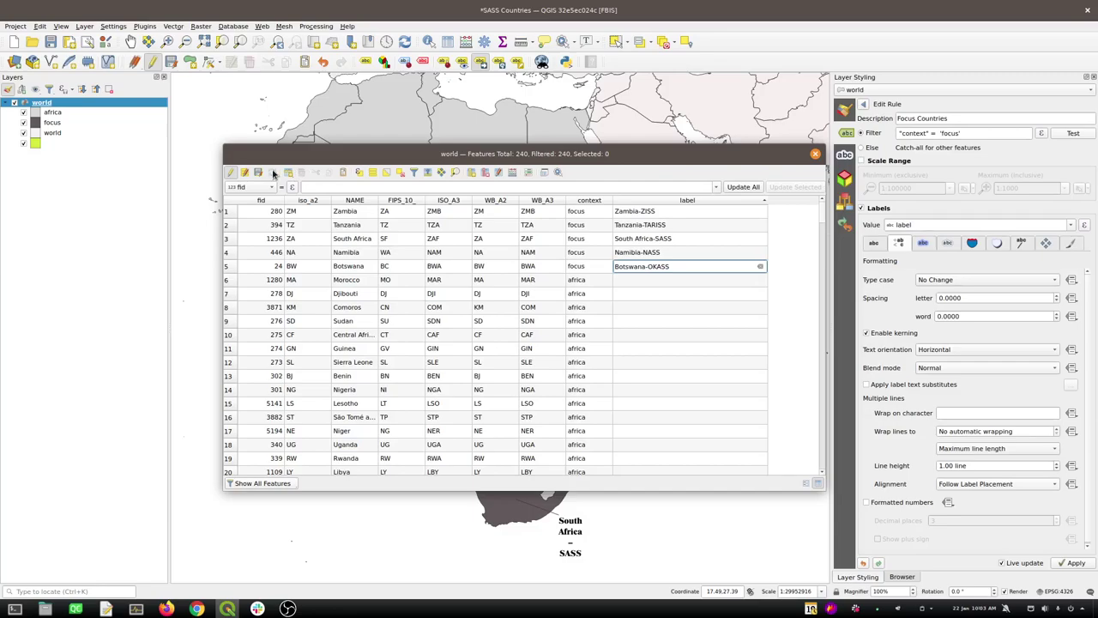
# Save the world layer's edits and close its table, then wrap the Focus Countries labels on the '-' character
pyautogui.click(230, 172)
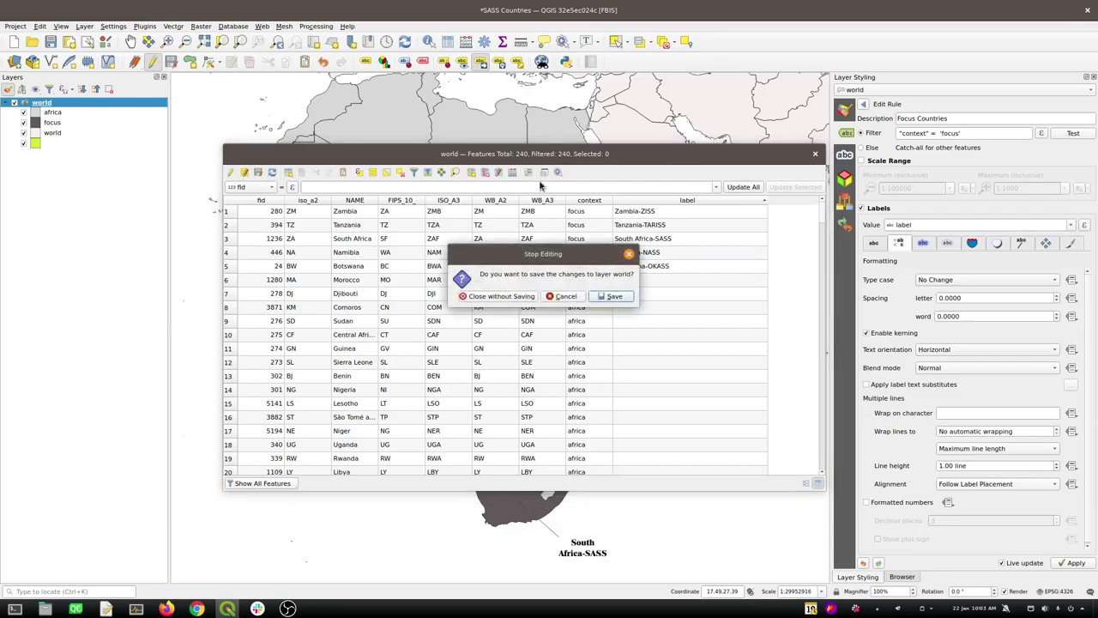
pyautogui.click(614, 296)
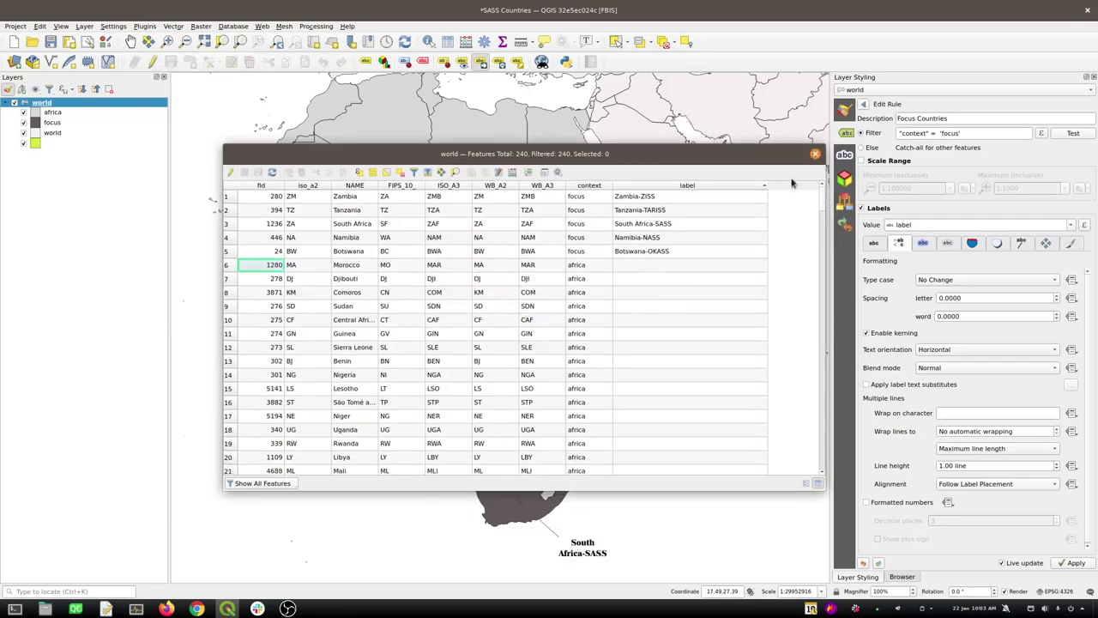
pyautogui.click(815, 153)
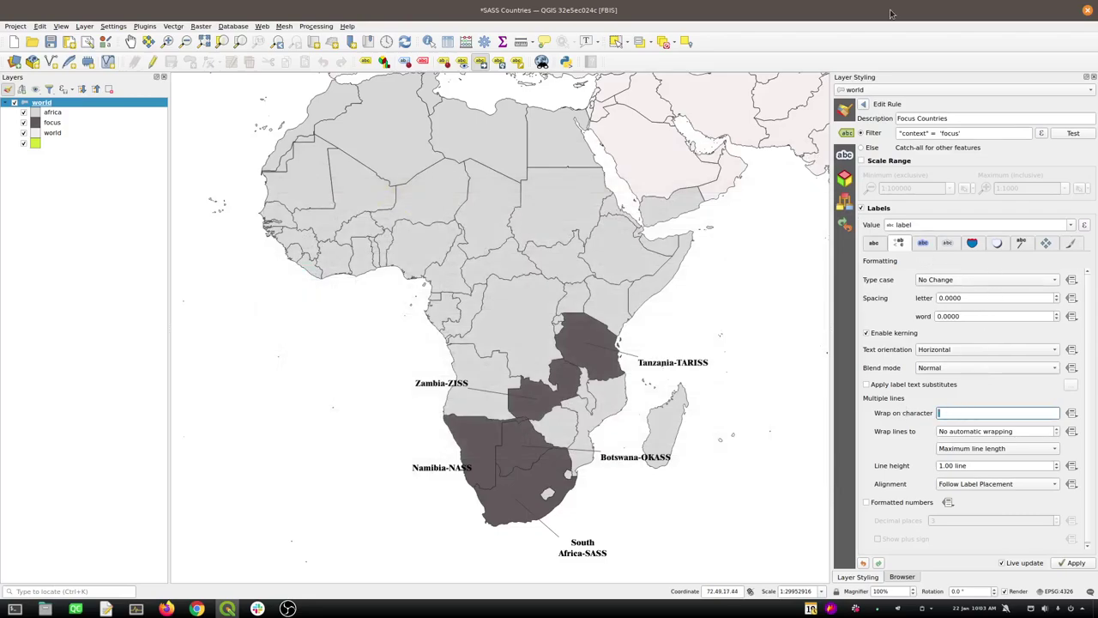
pyautogui.write('-')
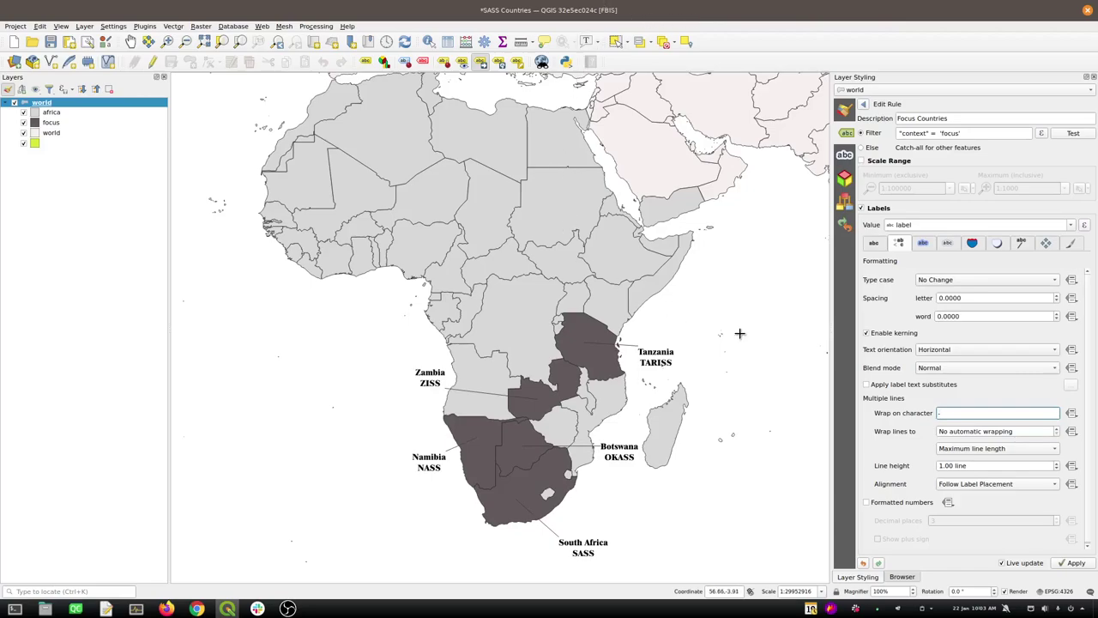
# Set the line width of the Focus Countries label callouts to 0.7 mm
pyautogui.click(1020, 244)
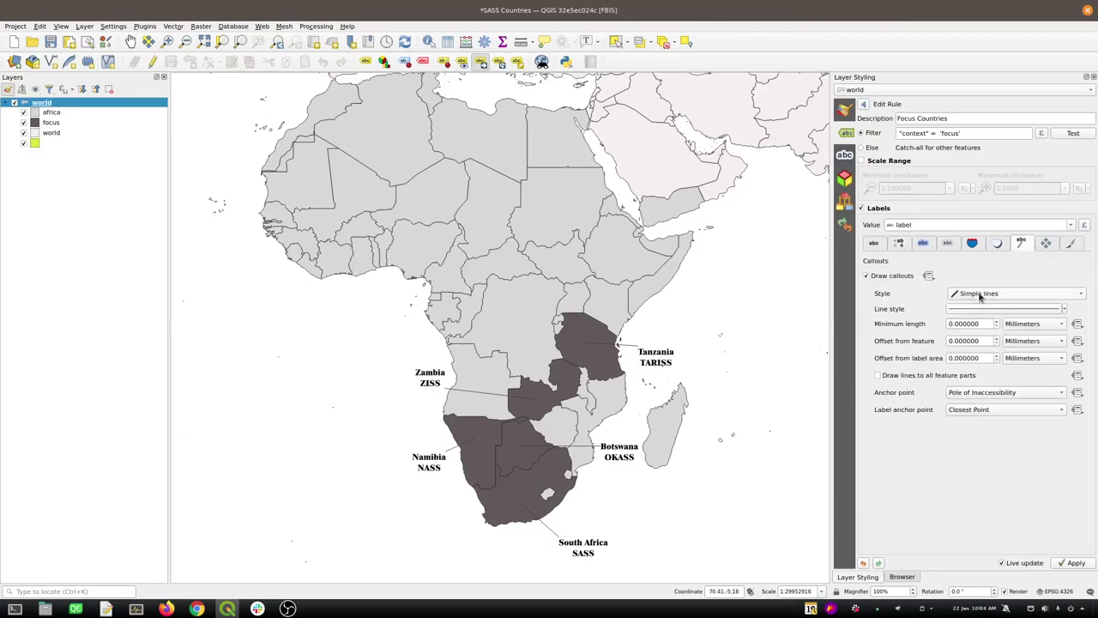
pyautogui.click(1060, 310)
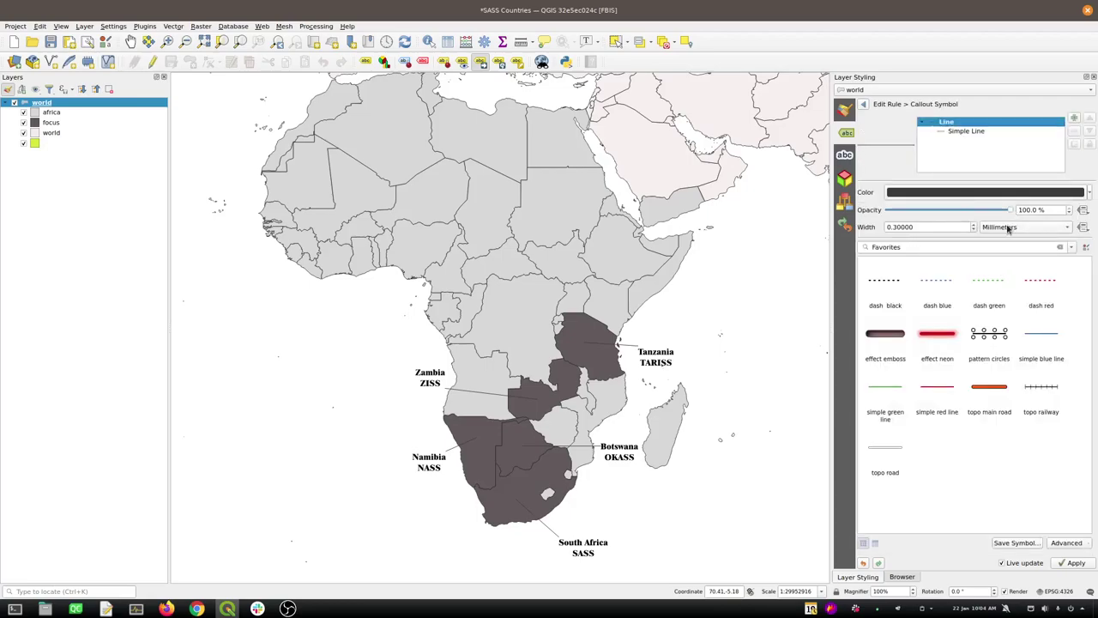
pyautogui.click(973, 226)
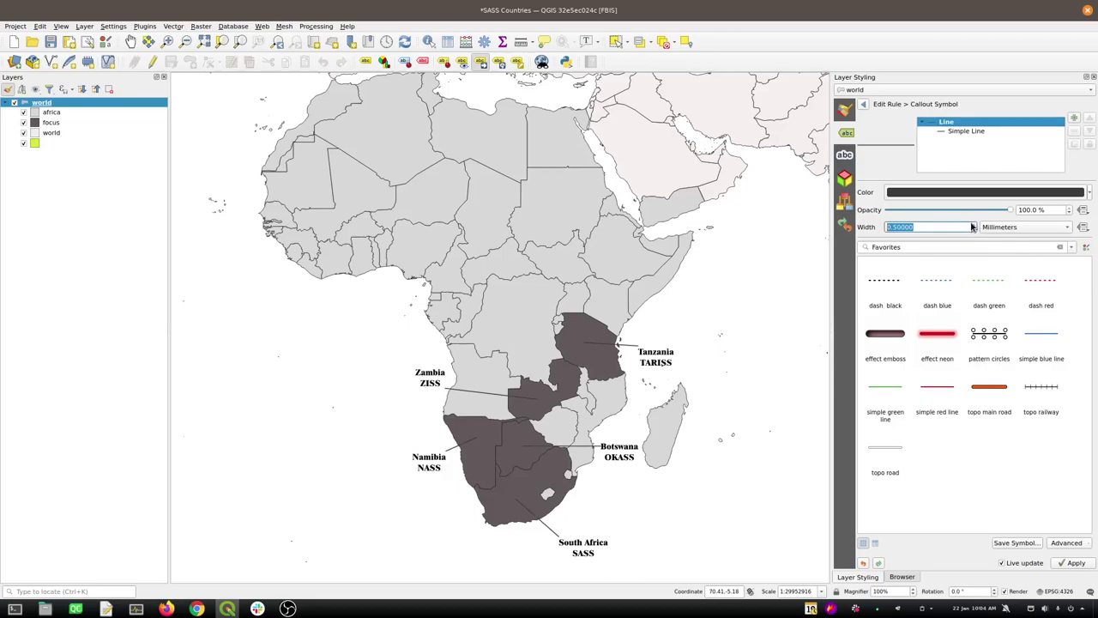
pyautogui.click(973, 226)
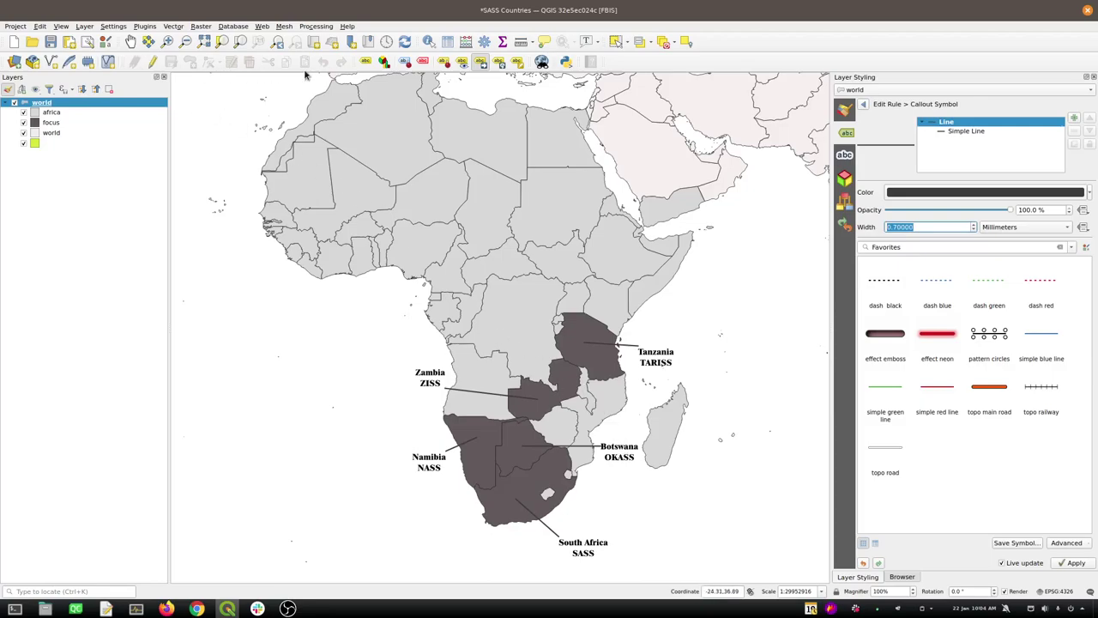
# Move the Botswana label southward into the open sea east of South Africa, clear of the coastline
pyautogui.click(480, 61)
pyautogui.click(620, 441)
pyautogui.click(622, 435)
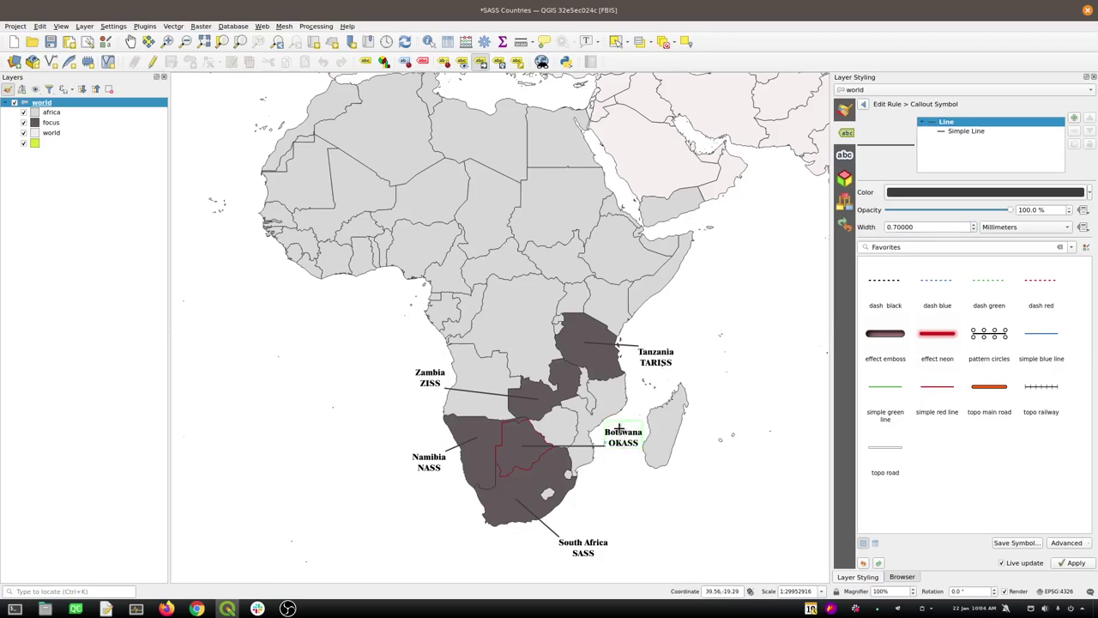
pyautogui.click(611, 420)
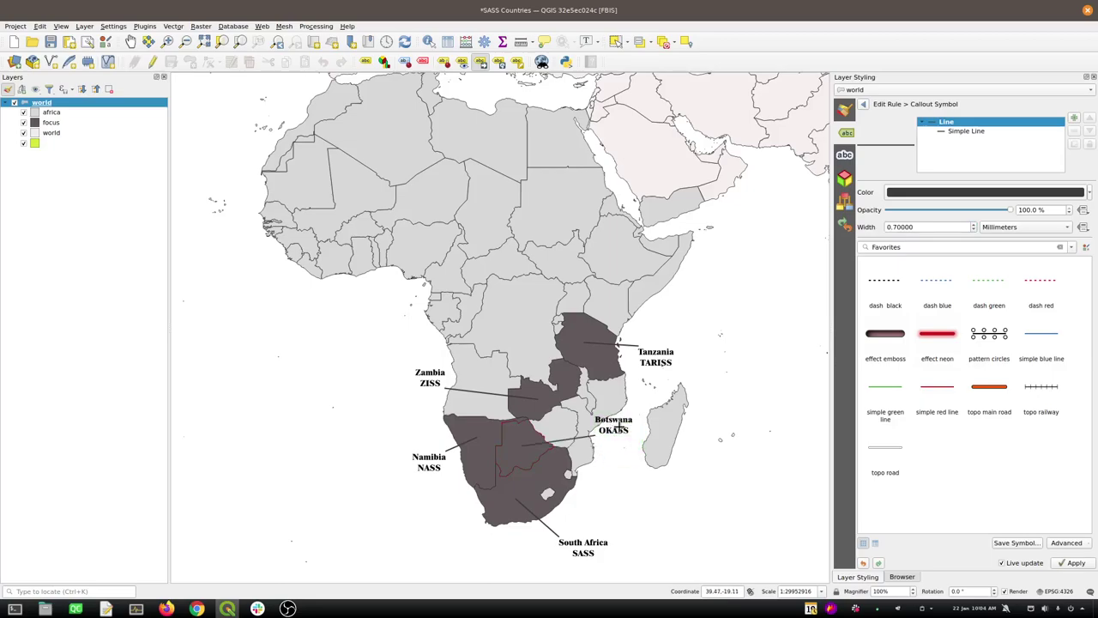
pyautogui.click(617, 425)
pyautogui.click(625, 466)
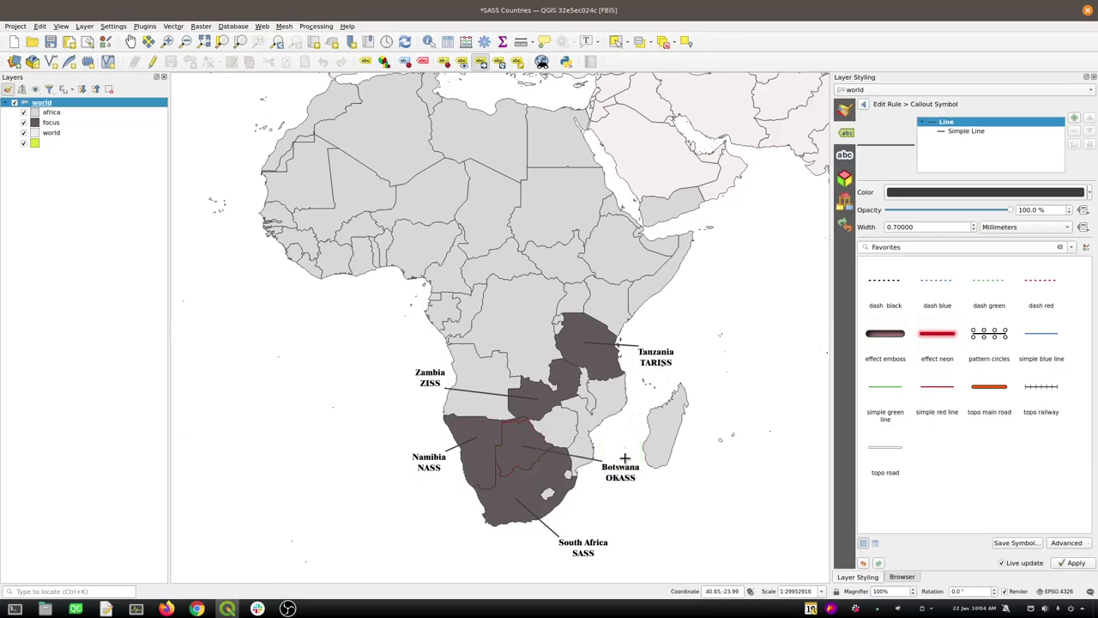
# Move the Tanzania label north, just off its coast, and the South Africa label west, directly below the country
pyautogui.click(659, 351)
pyautogui.click(659, 324)
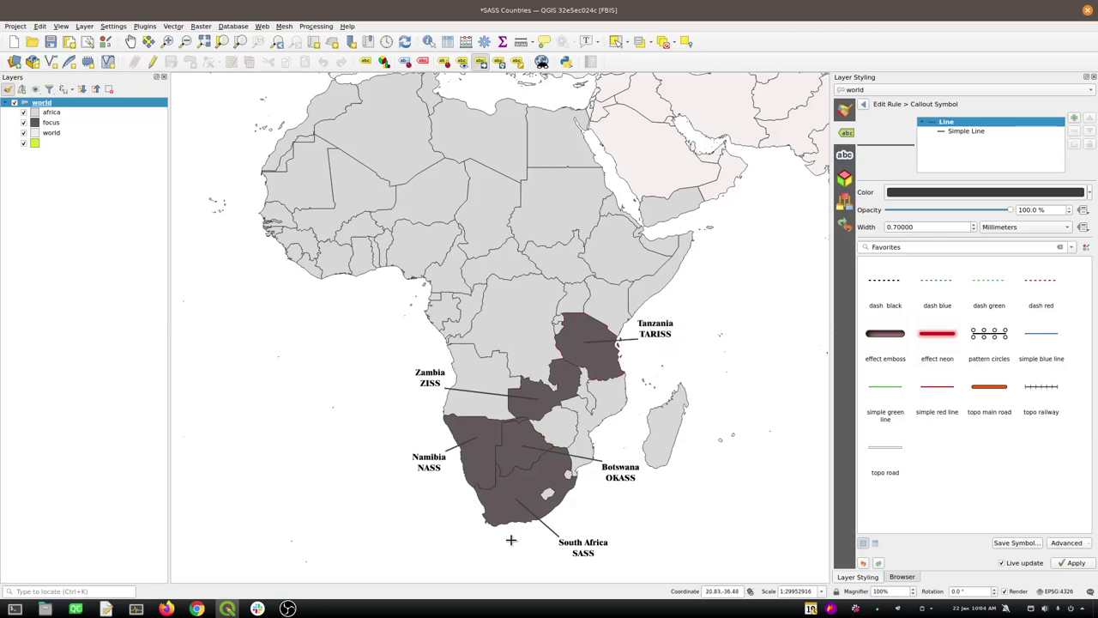
pyautogui.click(588, 544)
pyautogui.click(546, 546)
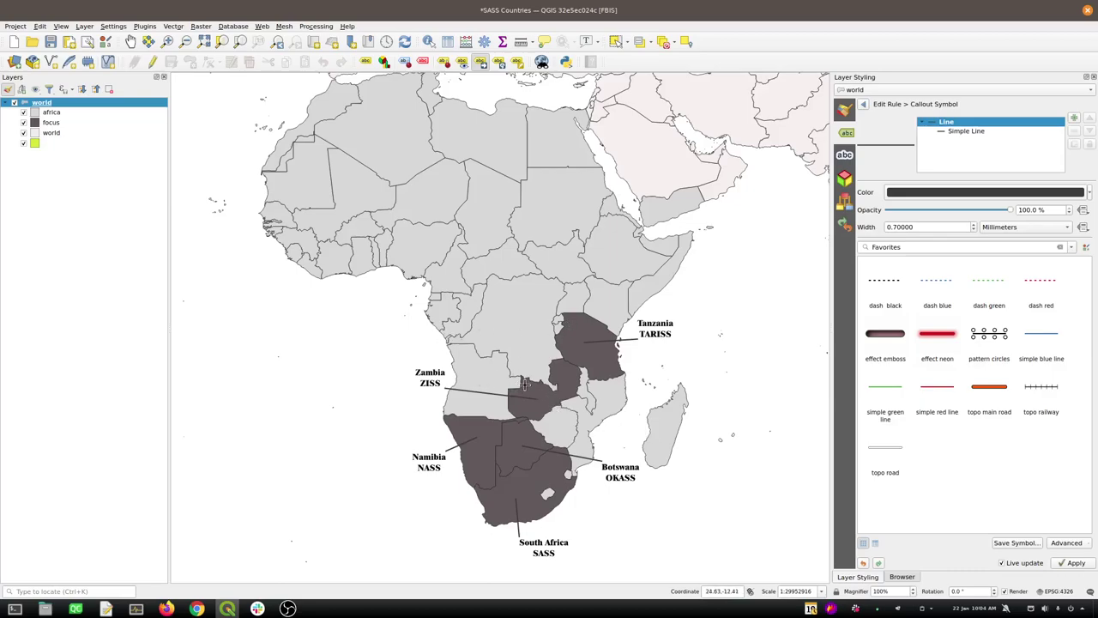
# Save the project and create an empty print layout titled 'SASS Countries' in a maximized window
pyautogui.hotkey('ctrl', 's')
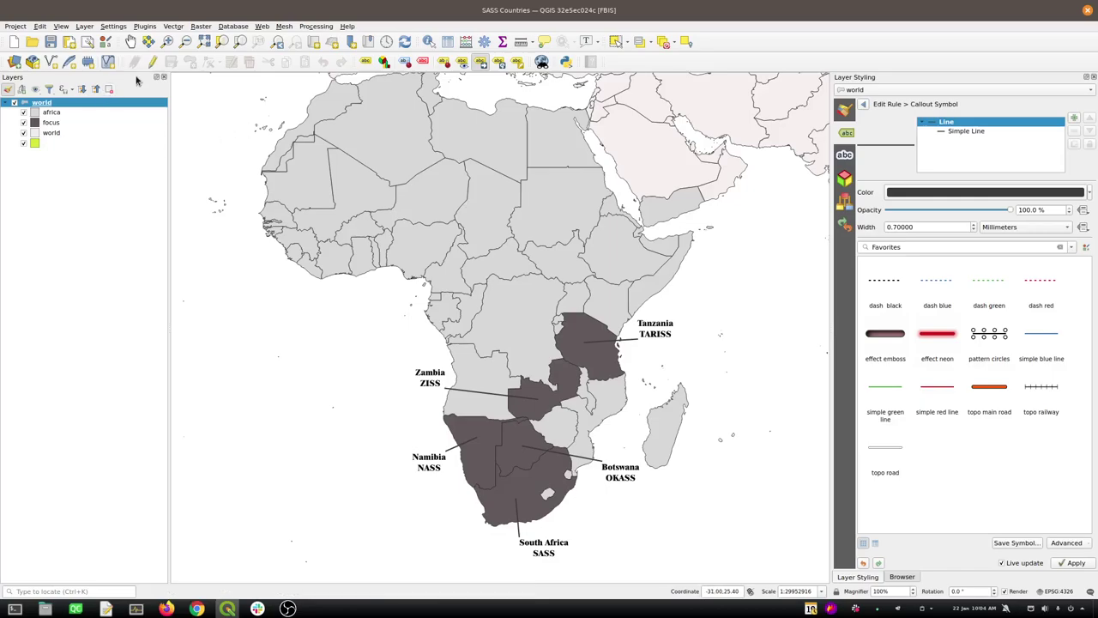
pyautogui.click(87, 42)
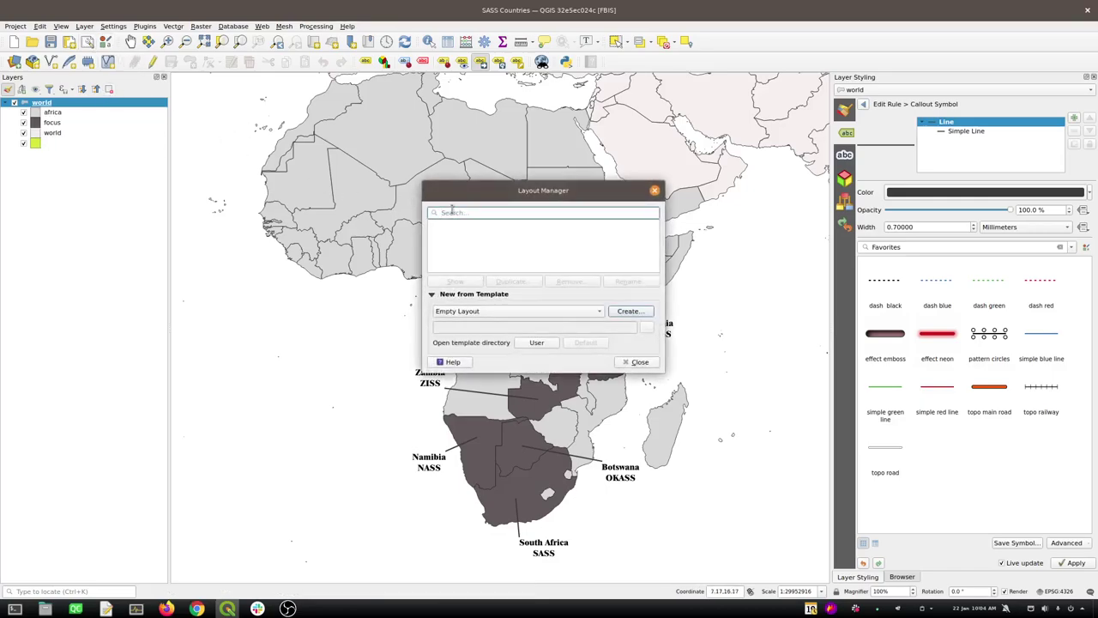
pyautogui.click(627, 312)
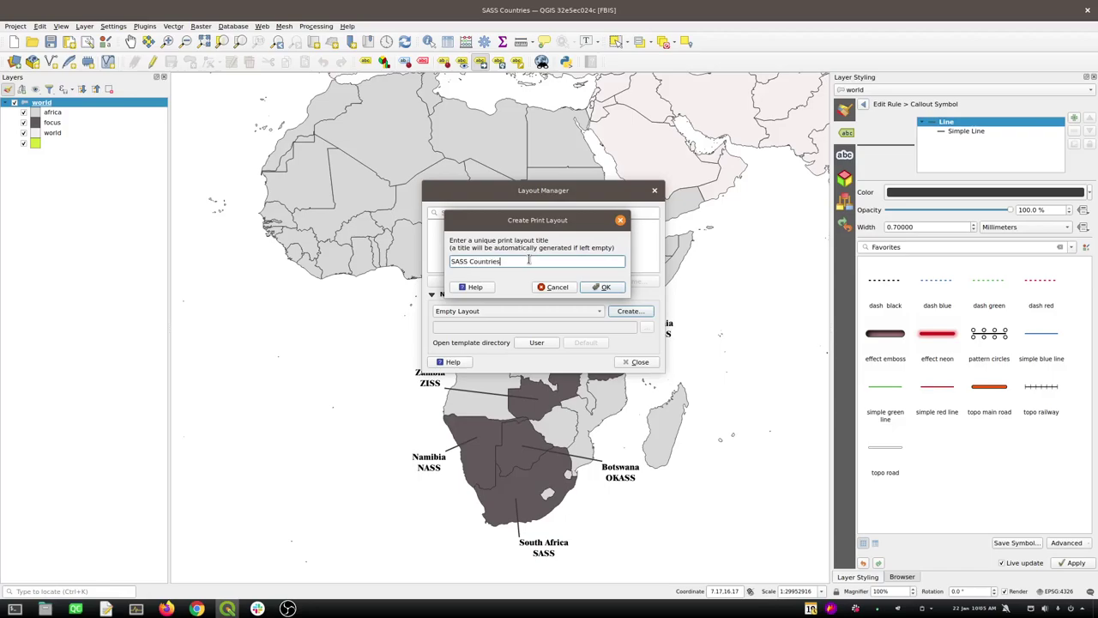
pyautogui.click(587, 287)
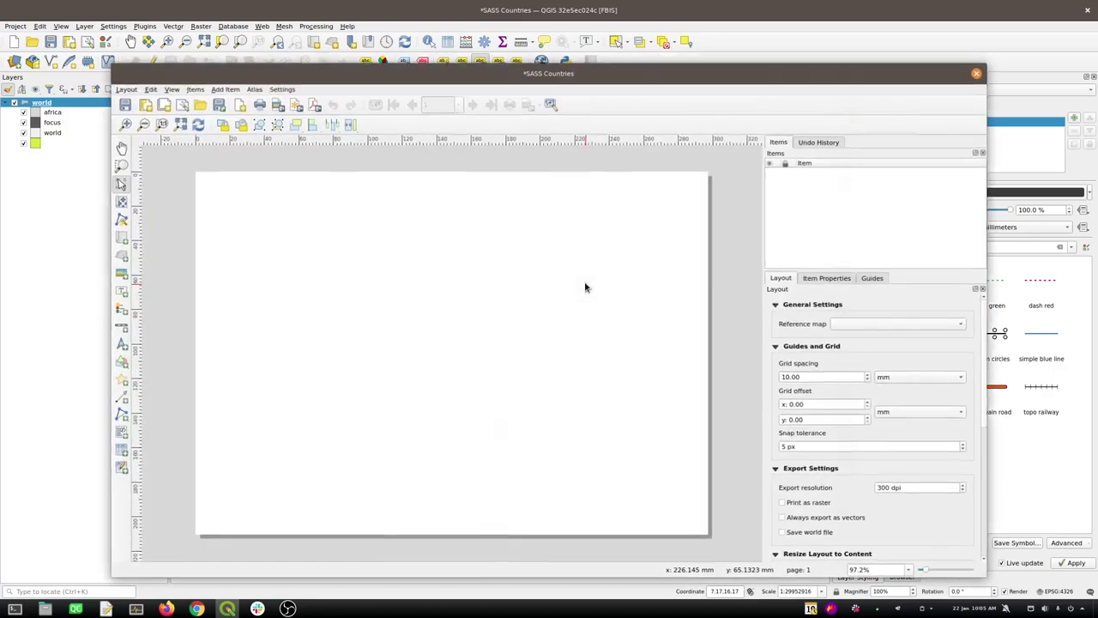
pyautogui.doubleClick(574, 73)
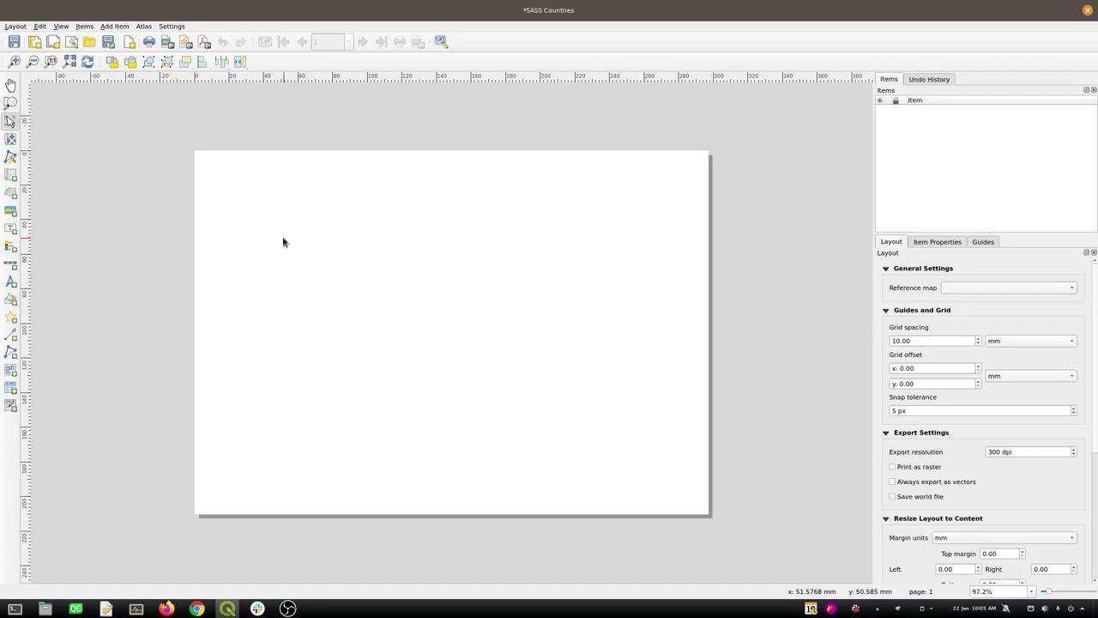
# Glance back at the written map brief, then set the layout page to A4 portrait
pyautogui.hotkey('alt', 'Tab')
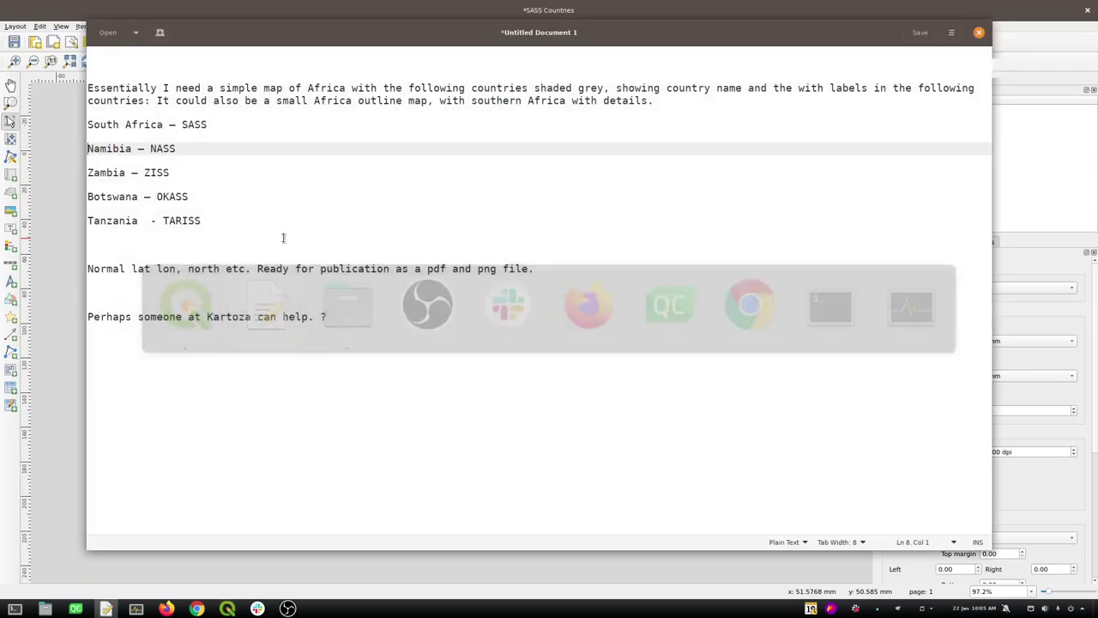
pyautogui.press('Escape')
pyautogui.rightClick(604, 307)
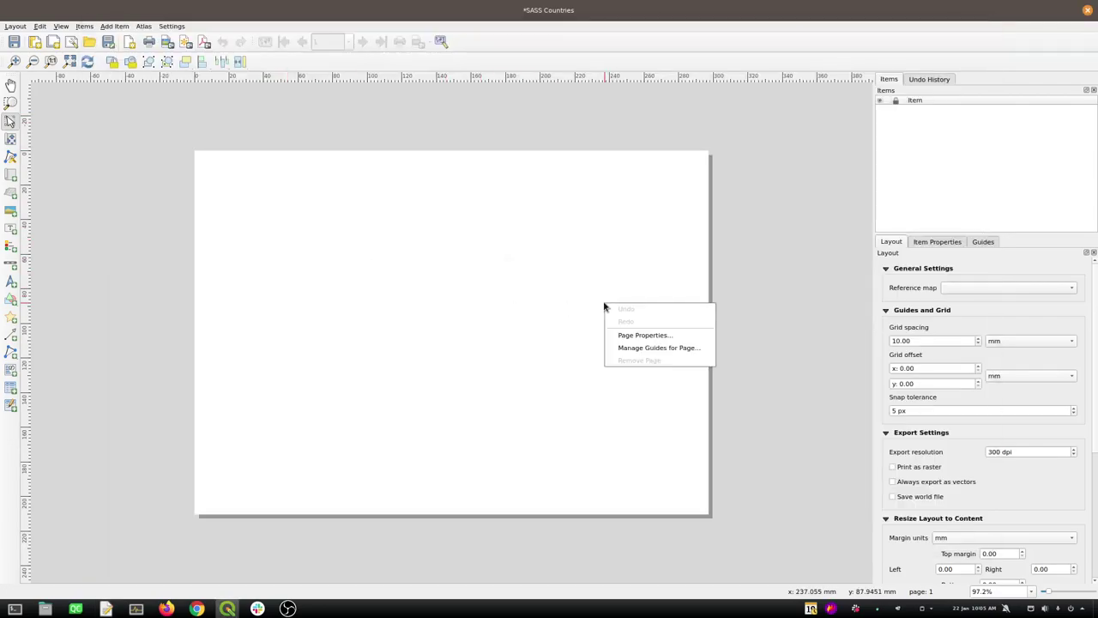
pyautogui.click(638, 335)
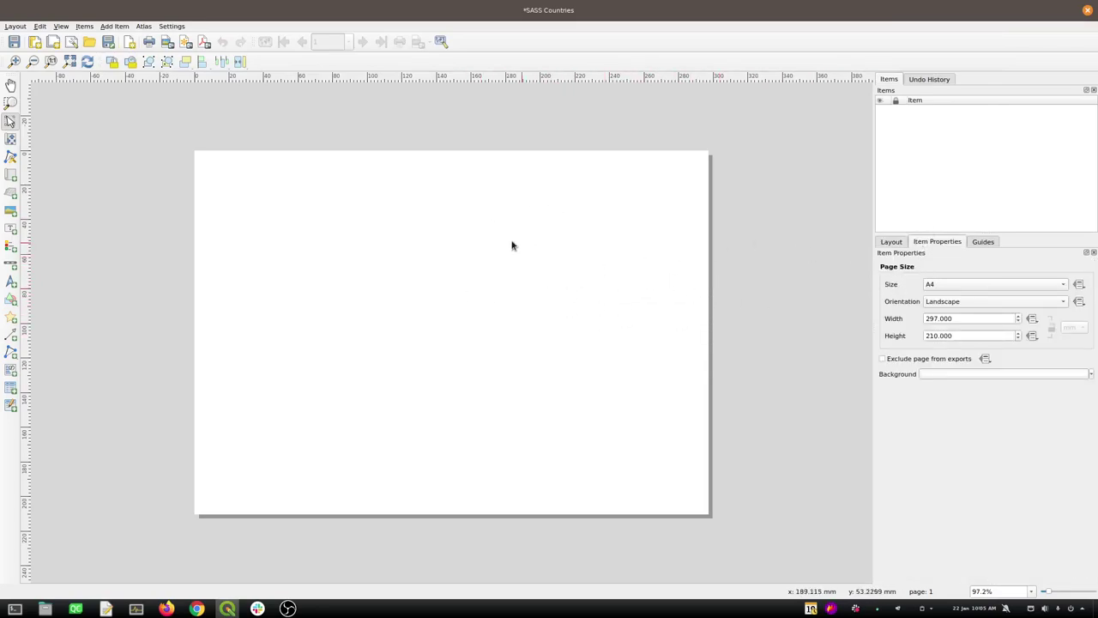
pyautogui.rightClick(339, 245)
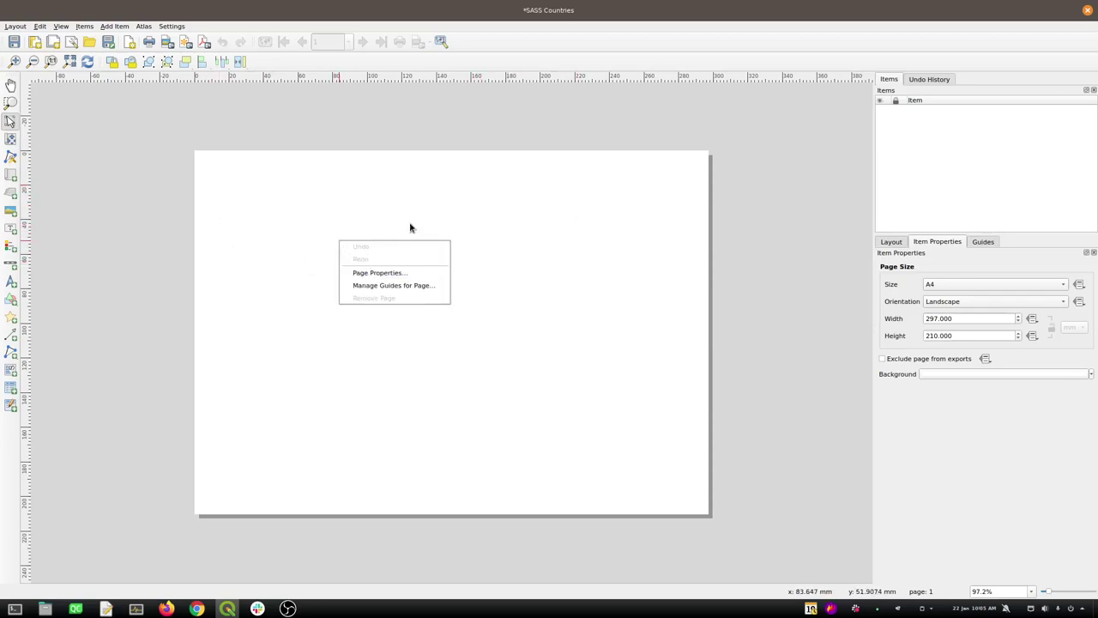
pyautogui.click(961, 286)
pyautogui.click(961, 285)
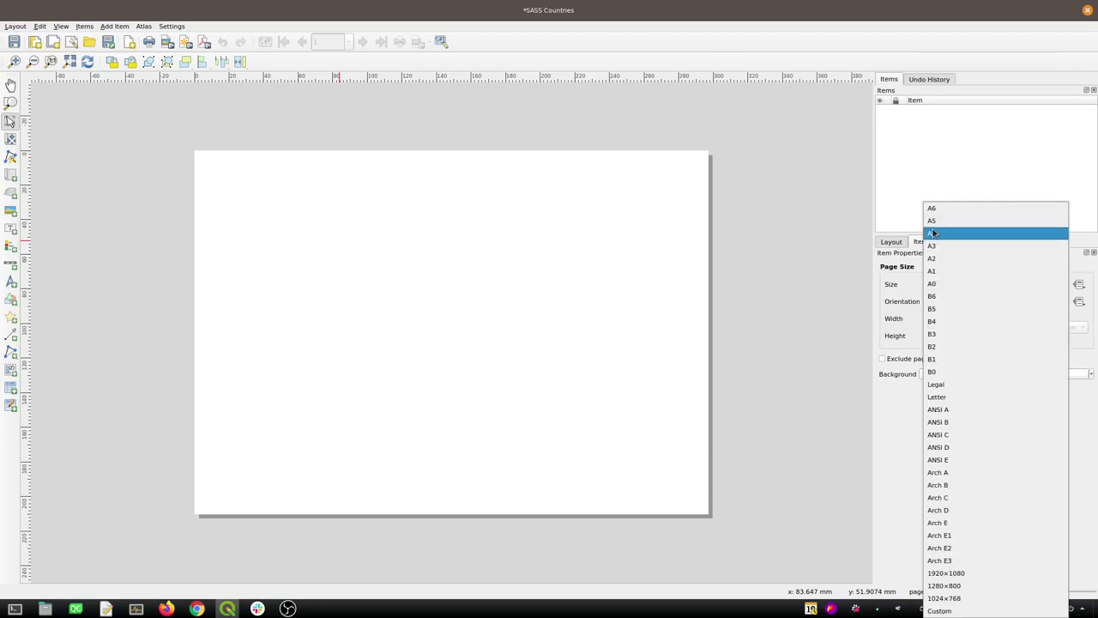
pyautogui.click(933, 233)
pyautogui.click(956, 301)
pyautogui.click(955, 296)
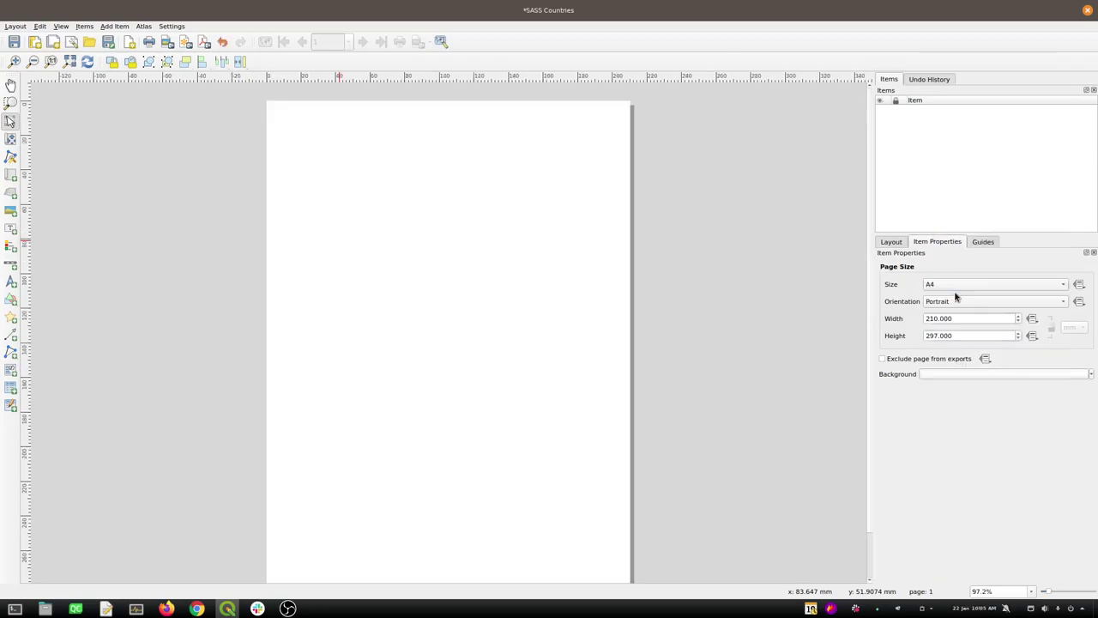
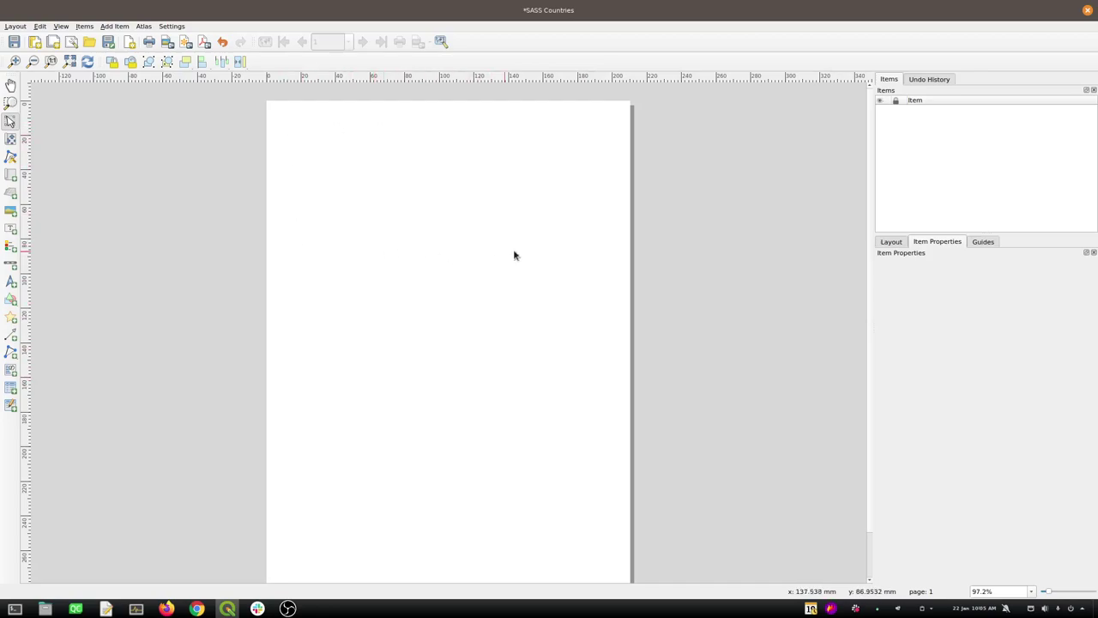
# Set the layout page size to A5 with landscape orientation
pyautogui.rightClick(493, 214)
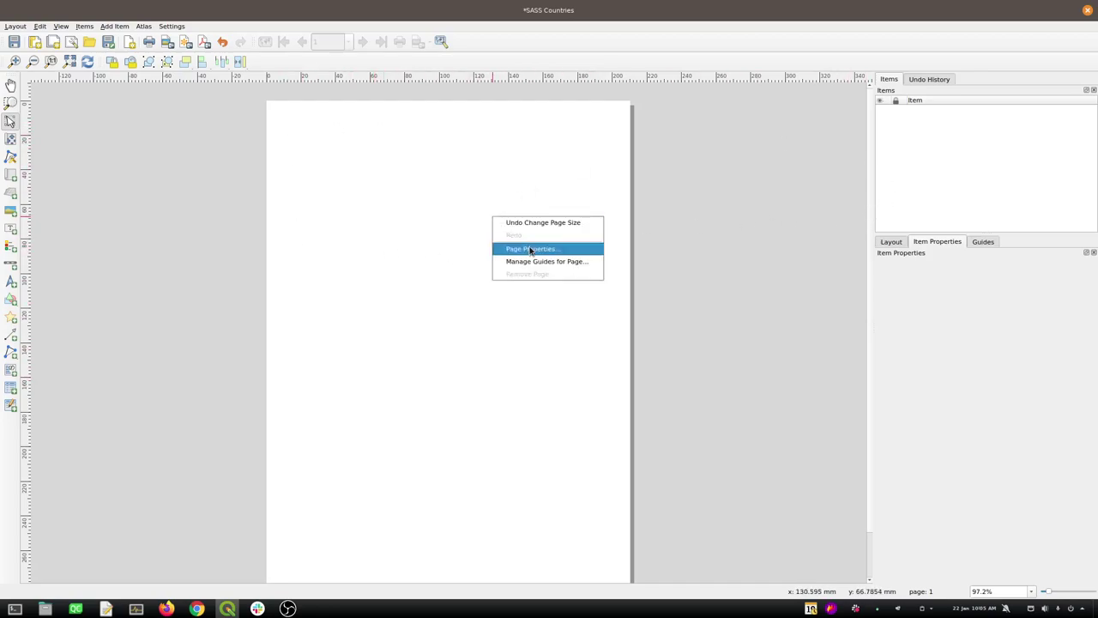
pyautogui.click(529, 248)
pyautogui.click(975, 283)
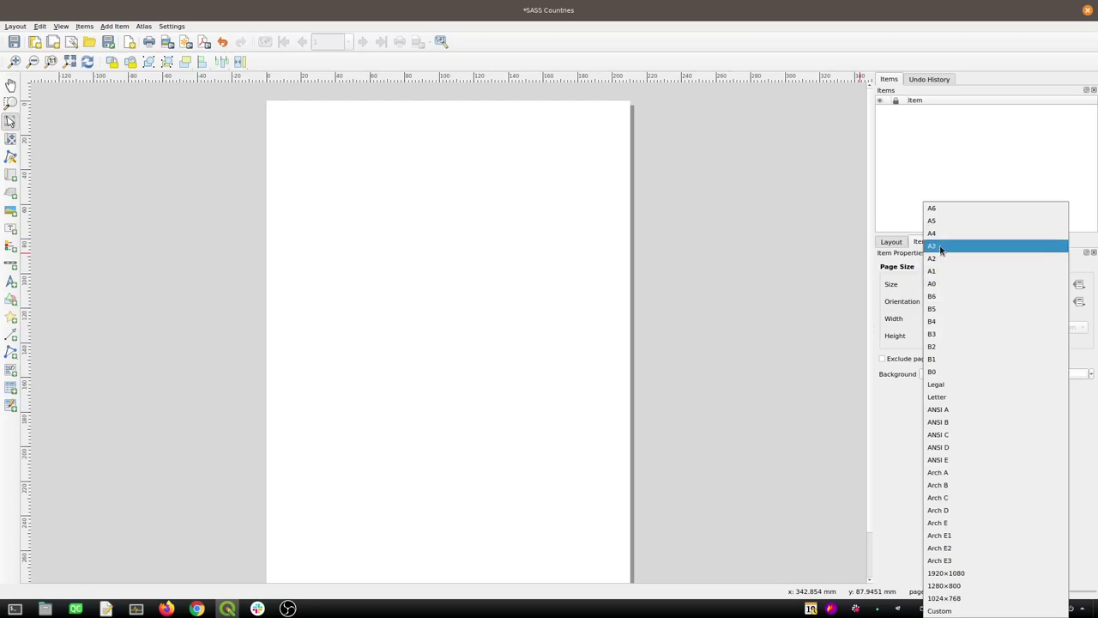
pyautogui.click(933, 221)
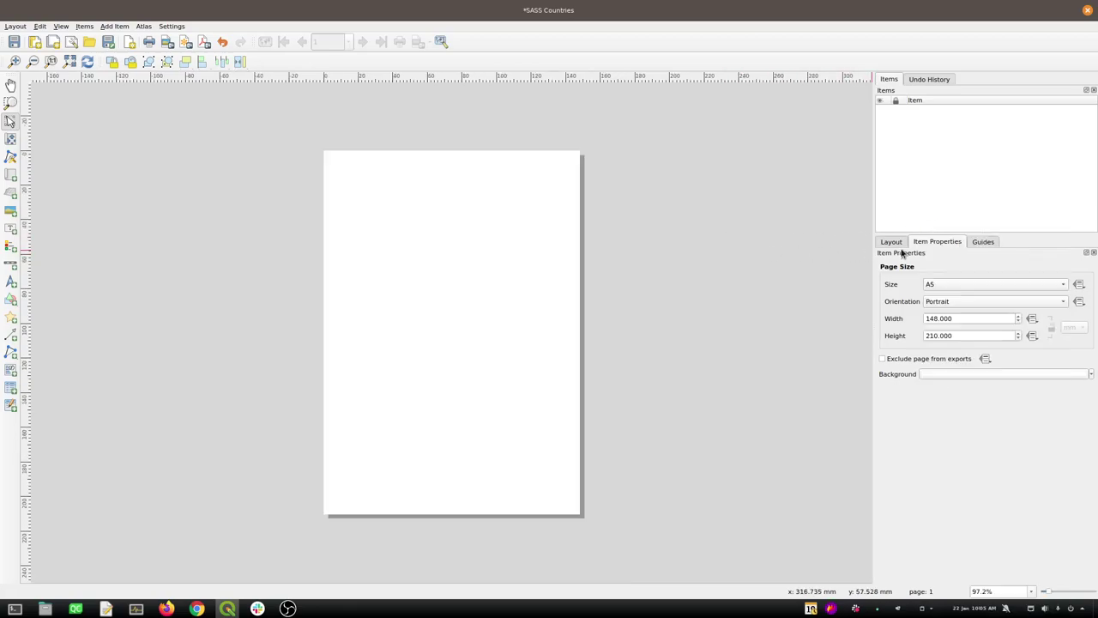
pyautogui.click(940, 299)
pyautogui.click(947, 317)
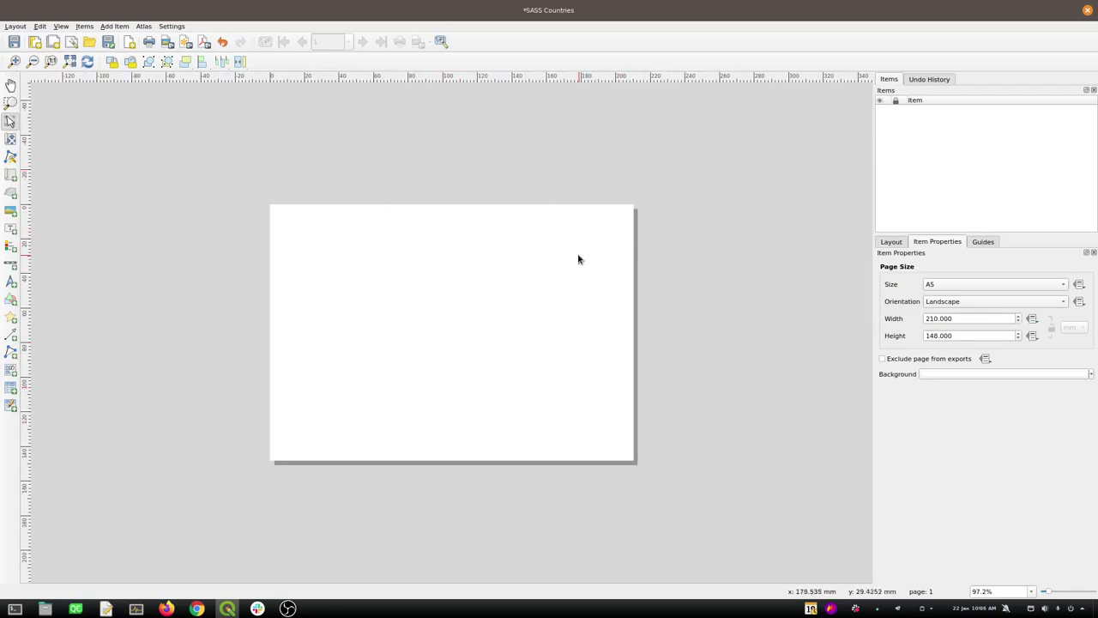
pyautogui.scroll(1, 578, 259)
pyautogui.scroll(-1, 578, 259)
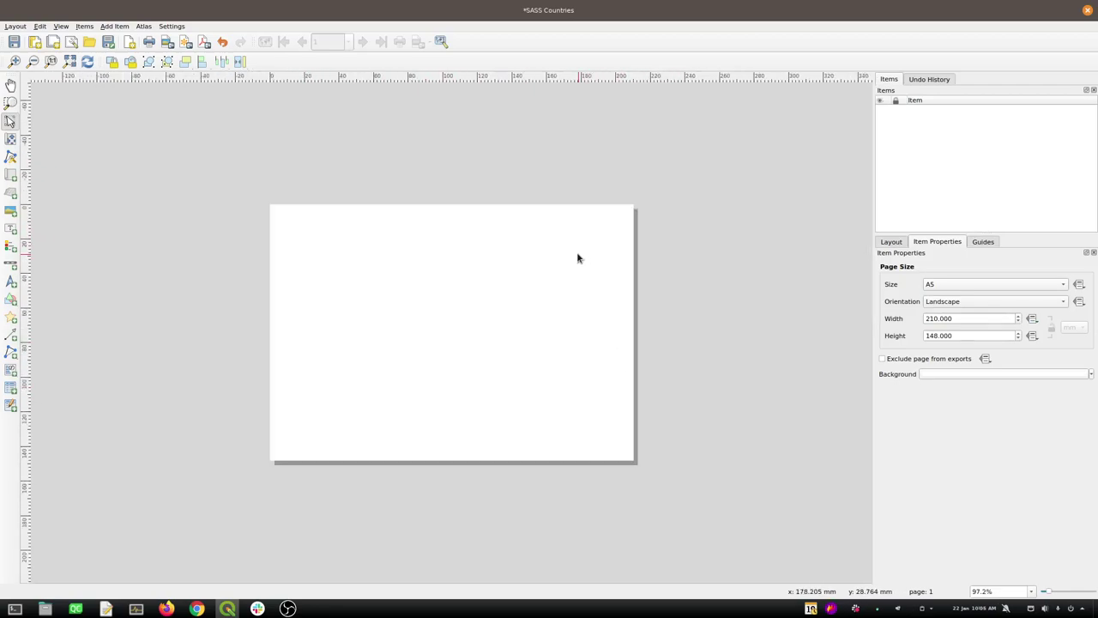
# Save the project, and add a map item covering most of the page, positioned roughly centred with an even margin around it
pyautogui.click(69, 62)
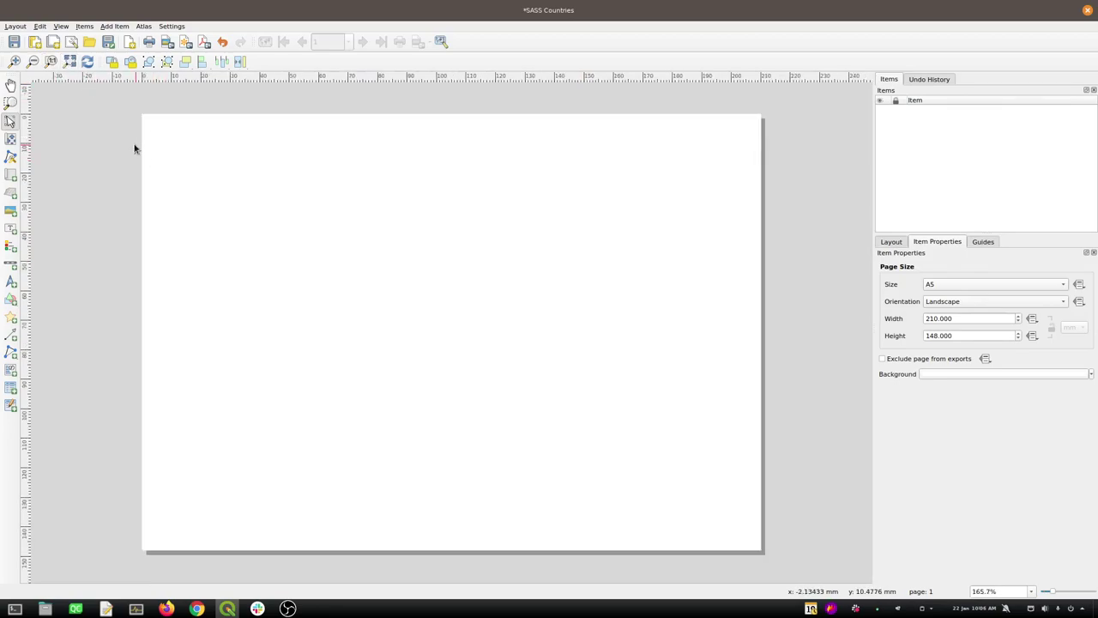
pyautogui.click(14, 43)
pyautogui.click(10, 175)
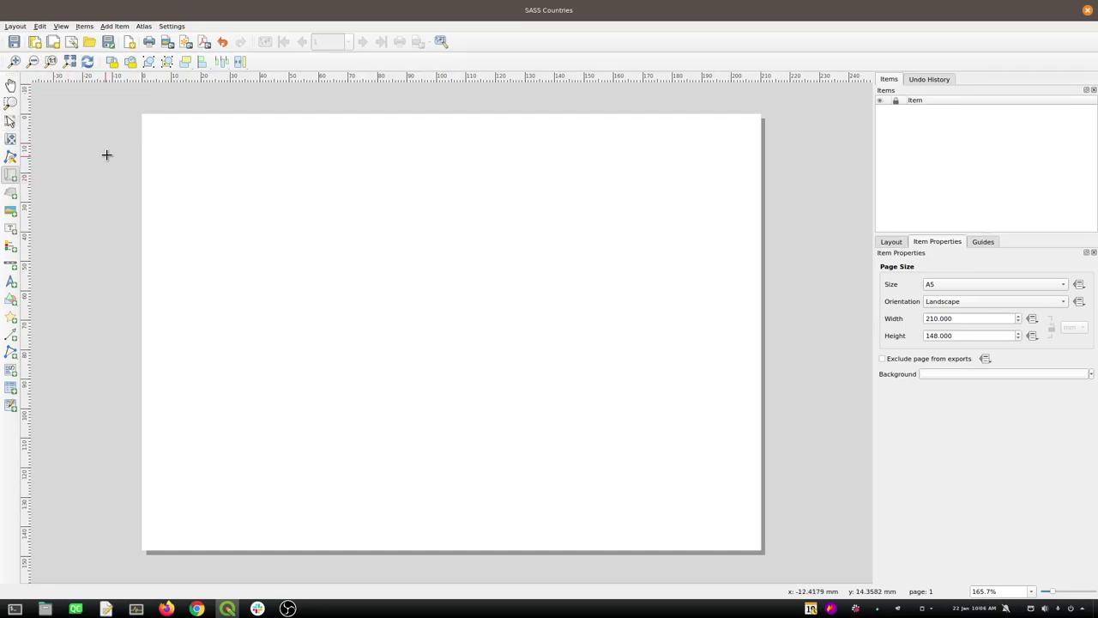
pyautogui.moveTo(156, 126); pyautogui.dragTo(703, 495)
pyautogui.moveTo(431, 301); pyautogui.dragTo(464, 321)
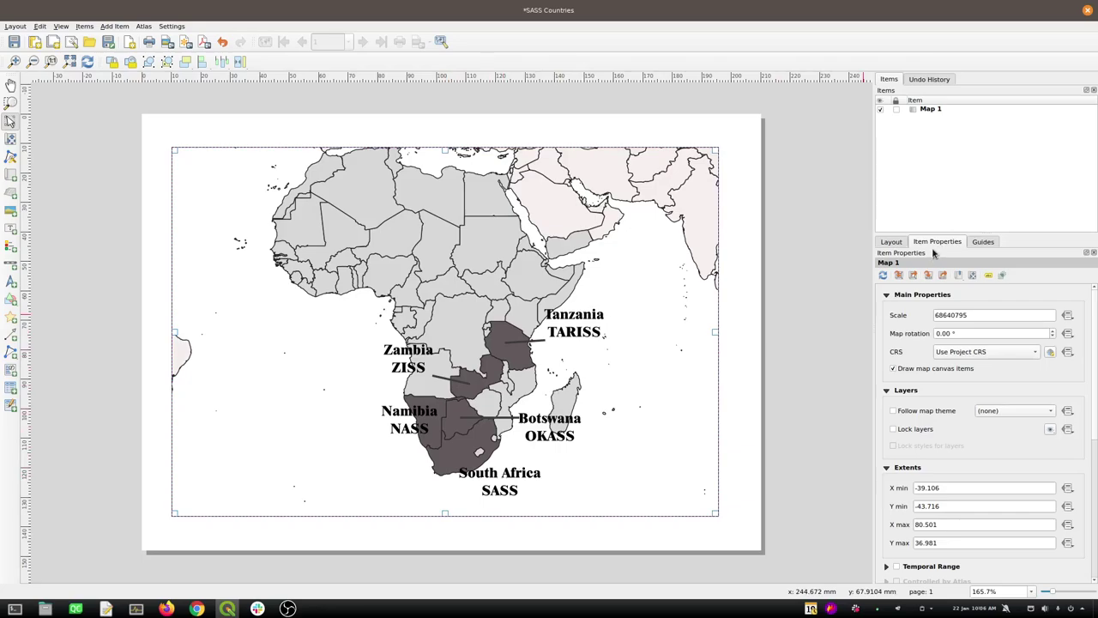
# Show the page's size properties, and start a PDF export named 'SASS Countries.pdf' into the SmallScaleAfricaMap folder under QGISProjects
pyautogui.rightClick(724, 319)
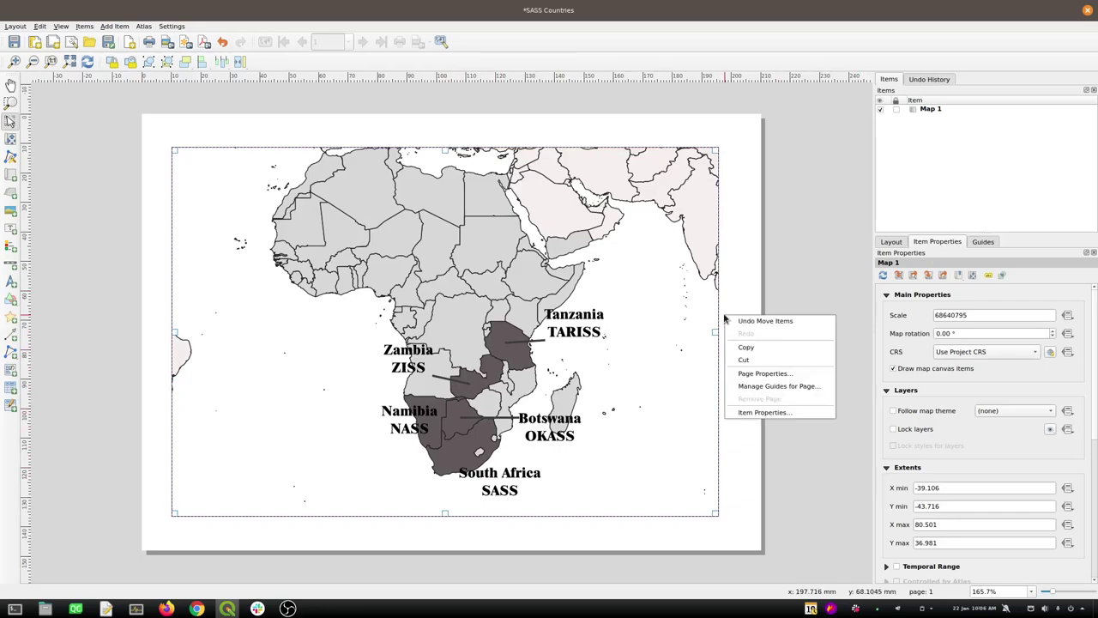
pyautogui.click(738, 374)
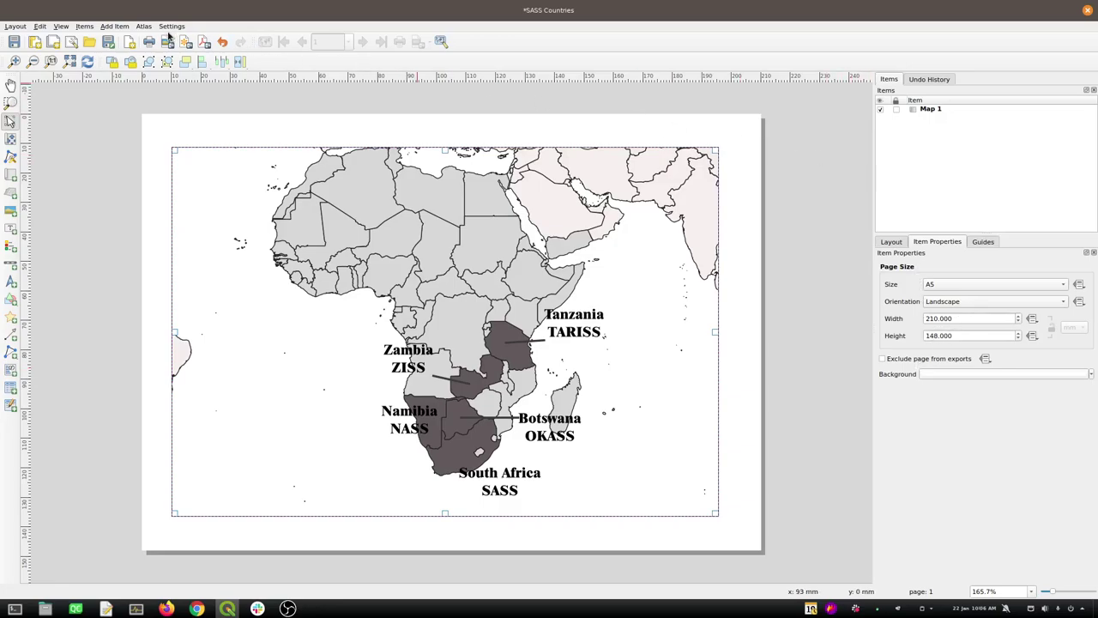
pyautogui.click(206, 42)
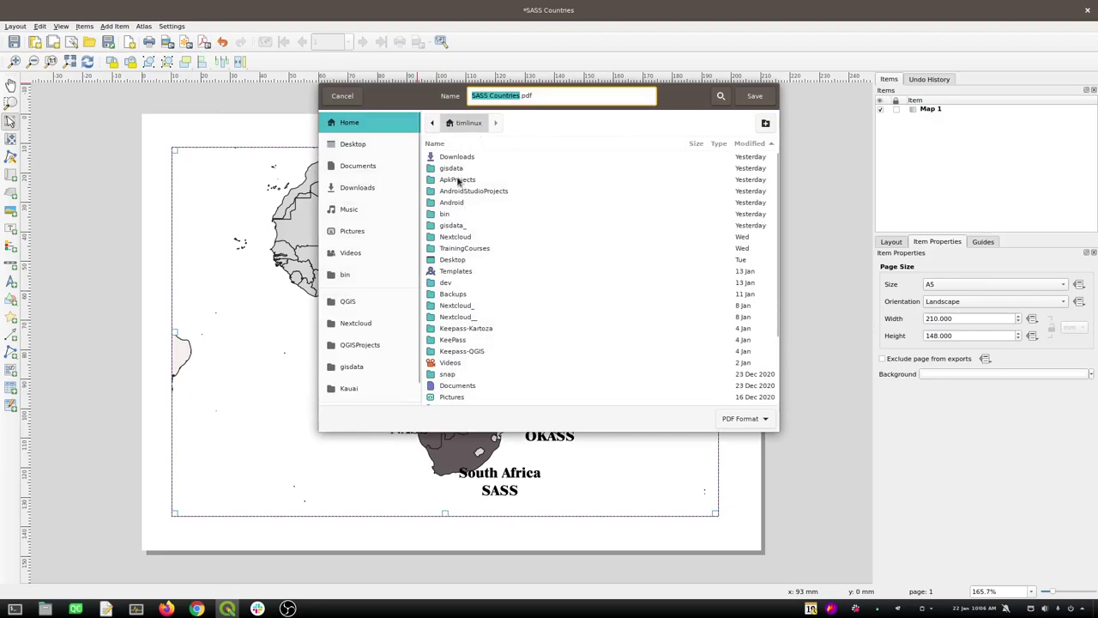
pyautogui.click(351, 345)
pyautogui.doubleClick(483, 158)
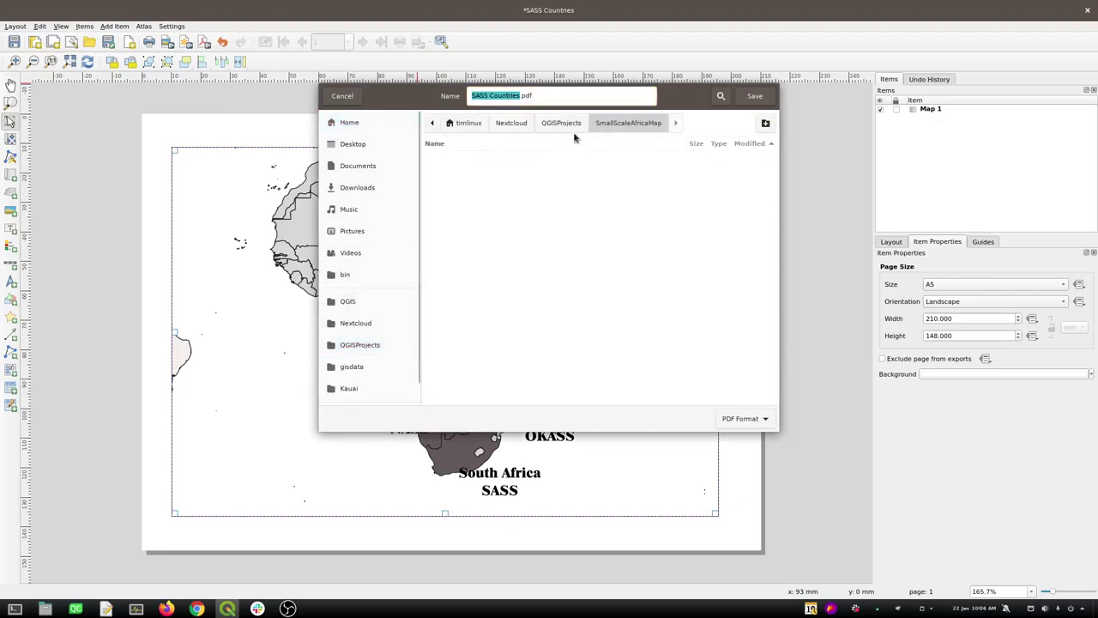
pyautogui.click(755, 96)
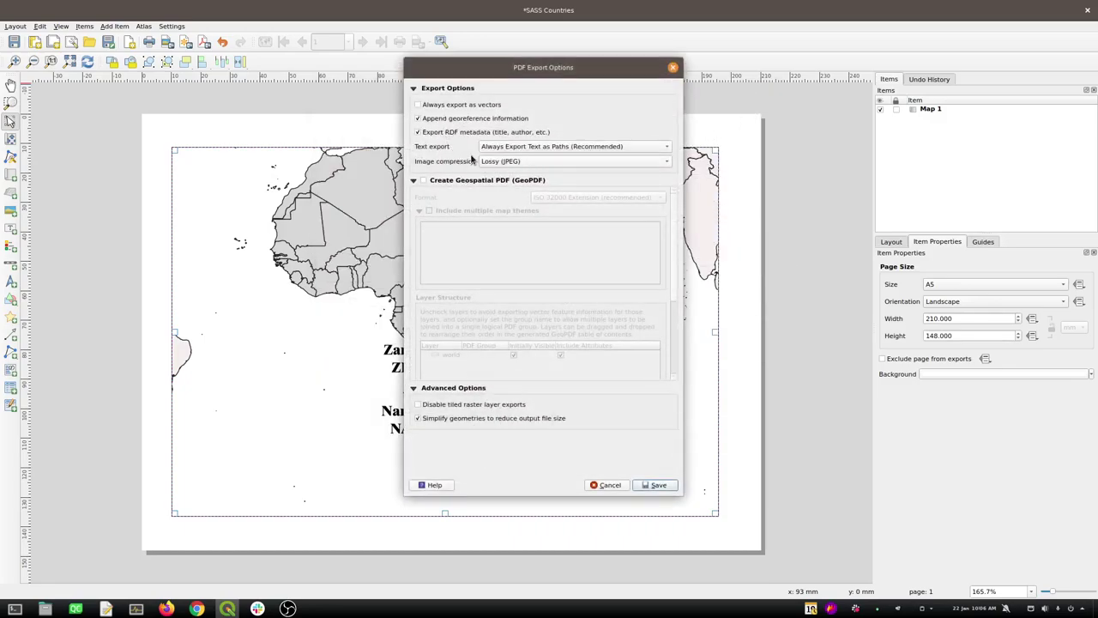
# Export the PDF with Geospatial PDF creation disabled, text as paths, lossy JPEG compression and simplified geometries
pyautogui.click(436, 182)
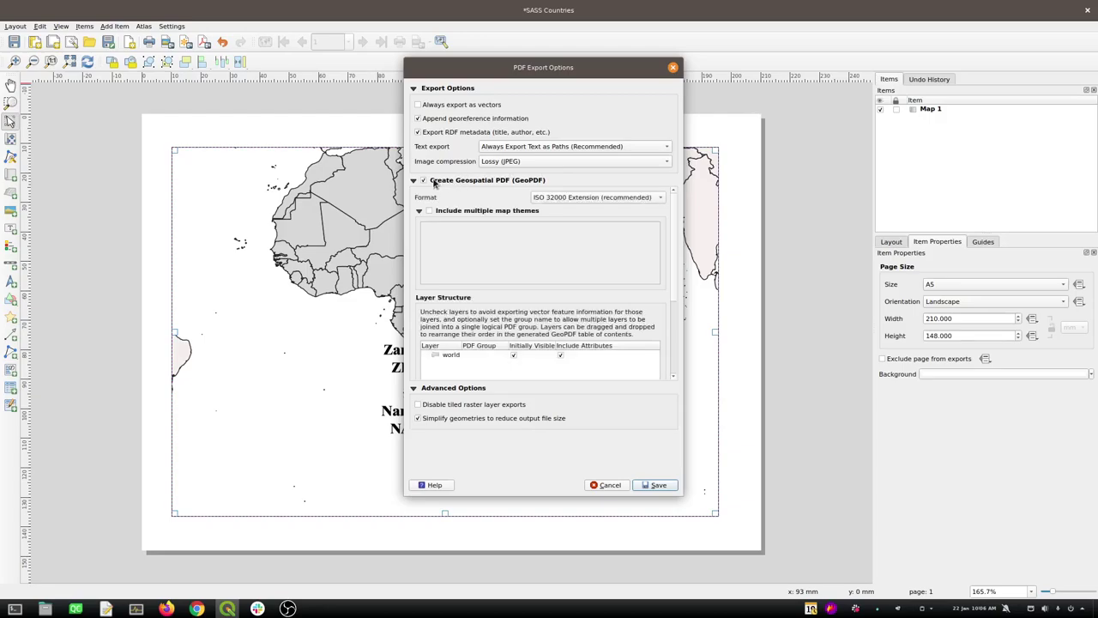
pyautogui.click(435, 182)
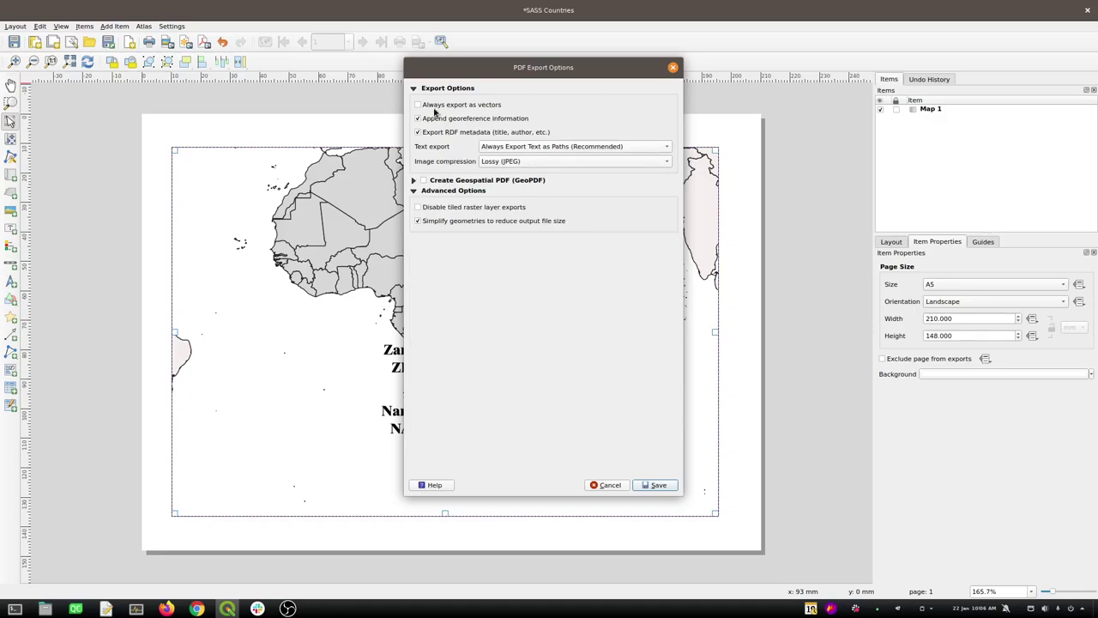
pyautogui.click(658, 485)
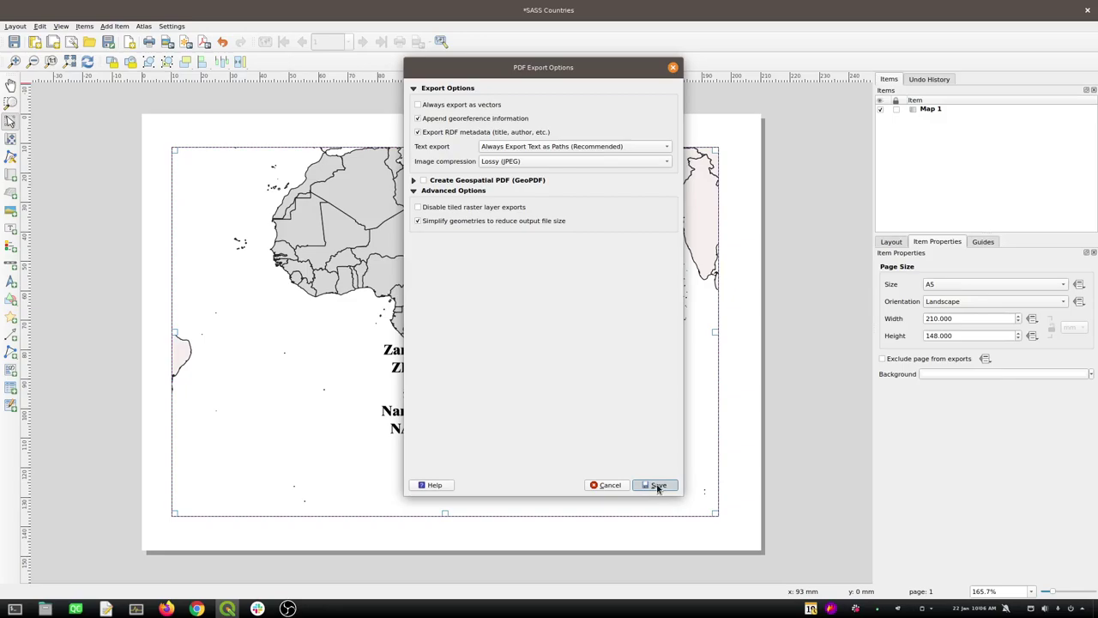
pyautogui.click(414, 181)
pyautogui.click(414, 181)
pyautogui.click(660, 485)
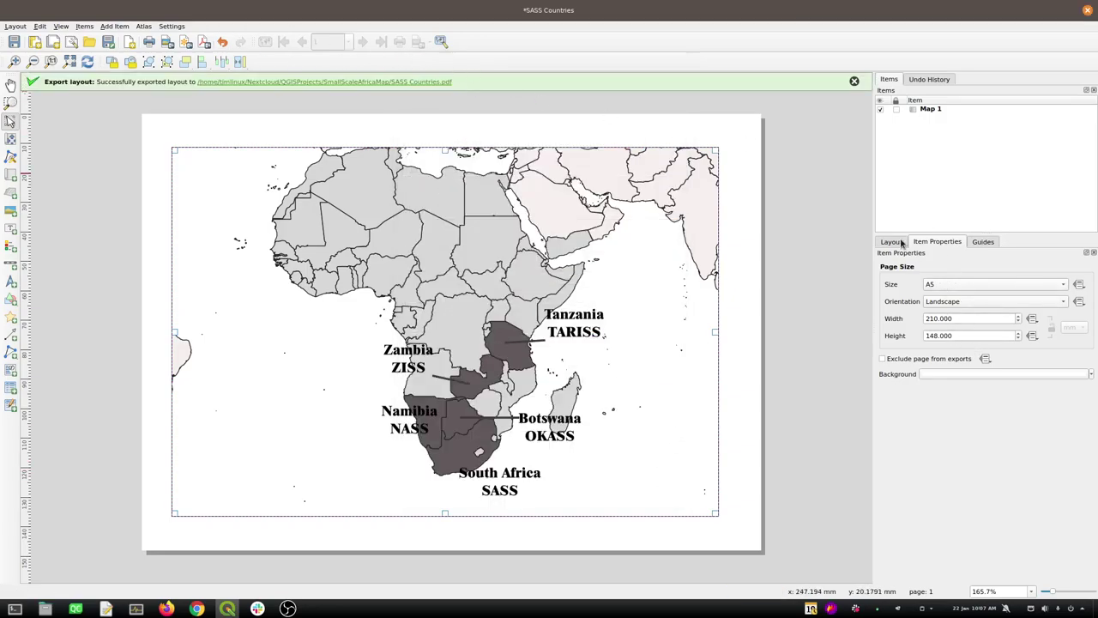
# Export the layout as a PNG image named 'SASS Countries' to the SmallScaleAfricaMap folder at 300 dpi with antialiasing
pyautogui.click(168, 42)
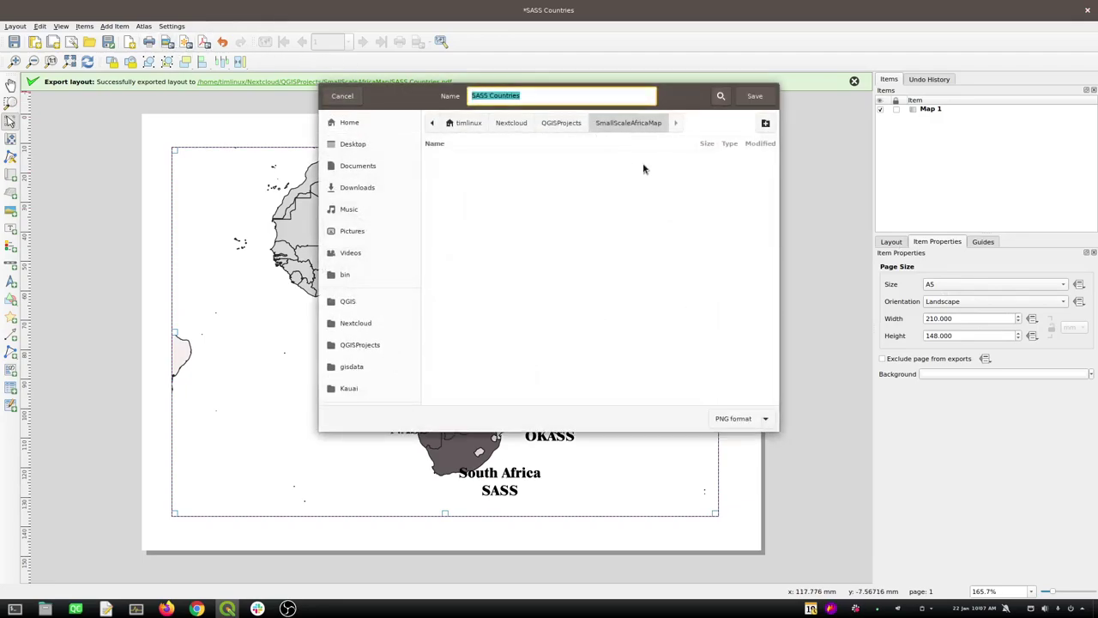
pyautogui.click(752, 96)
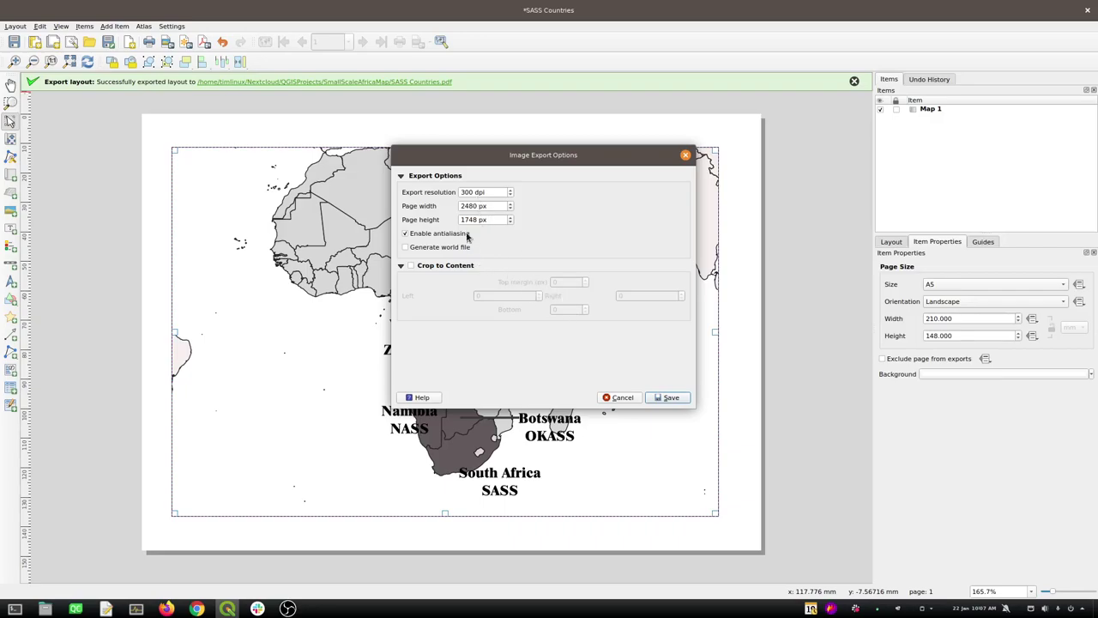
pyautogui.click(670, 397)
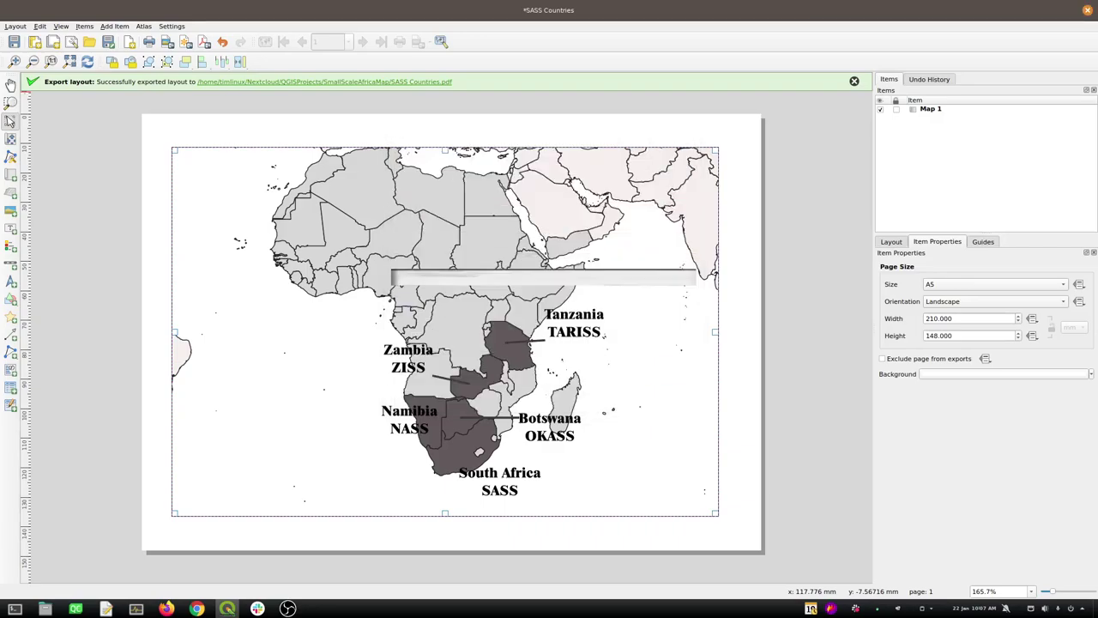
# Switch to the file manager to locate the SmallScaleAfricaMap export folder in QGISProjects
pyautogui.click(45, 608)
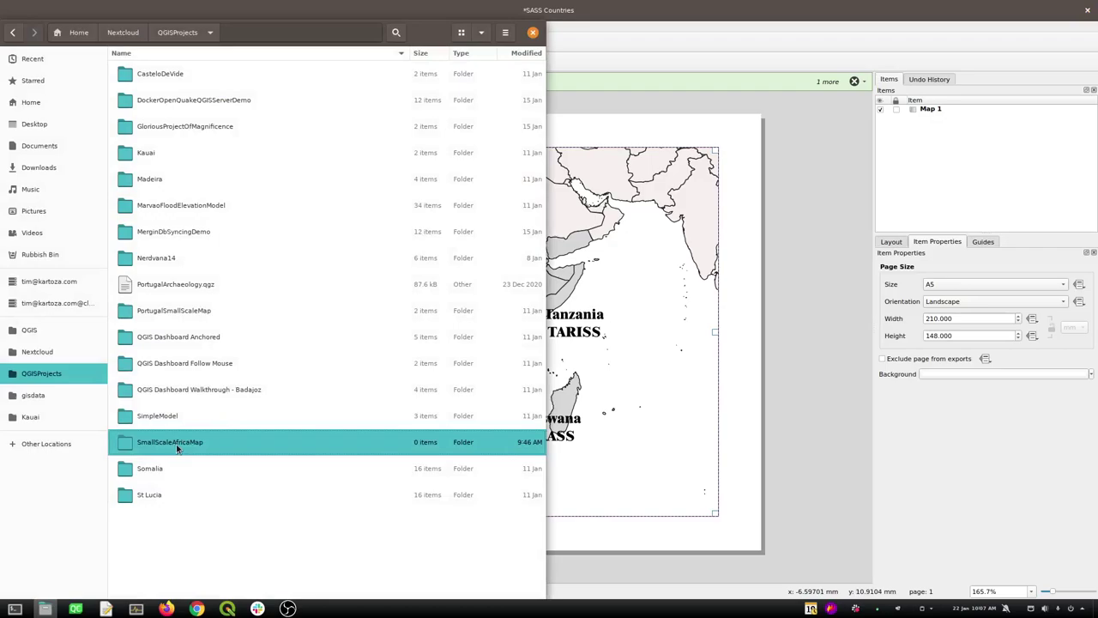
# Open SASS Countries.pdf from the SmallScaleAfricaMap folder and examine the southern African labels and callouts at 400% zoom
pyautogui.doubleClick(132, 442)
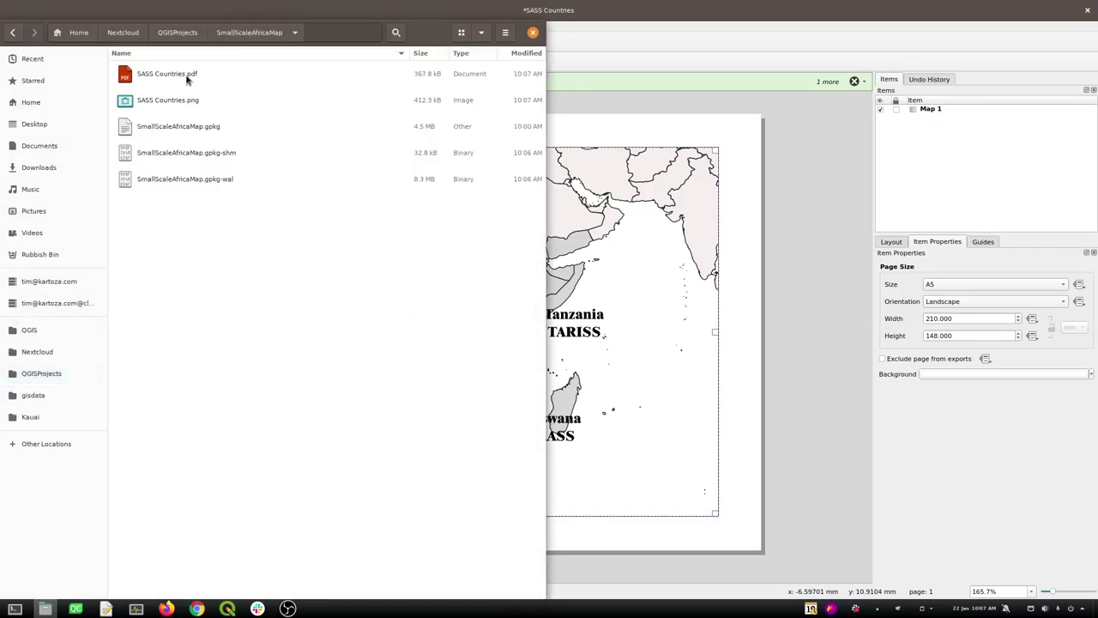
pyautogui.click(159, 77)
pyautogui.doubleClick(159, 75)
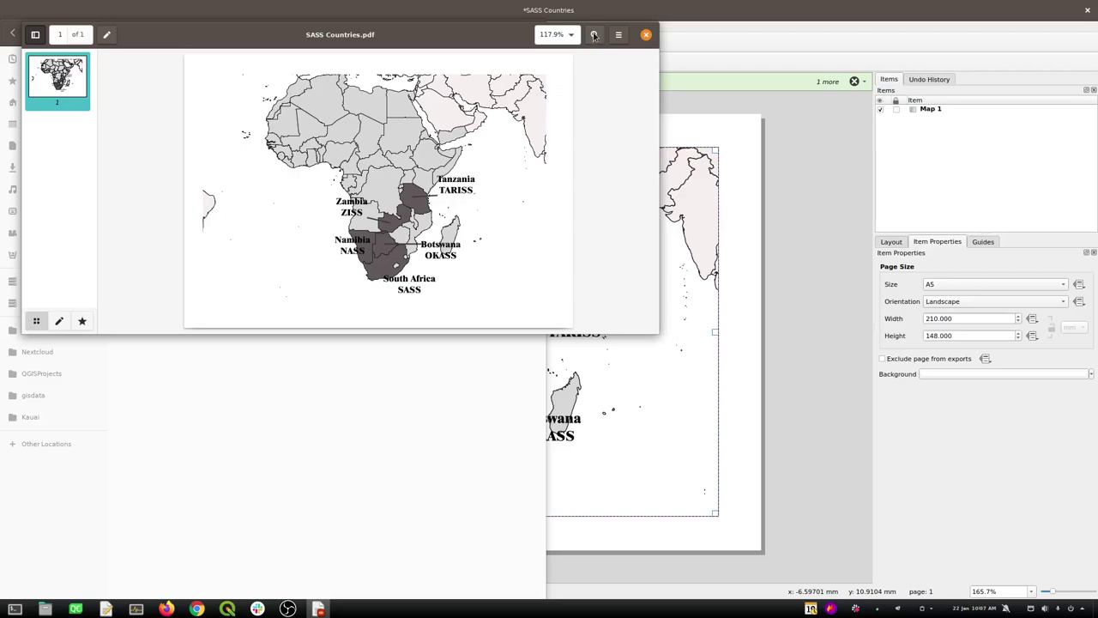
pyautogui.click(594, 35)
pyautogui.click(572, 35)
pyautogui.click(583, 244)
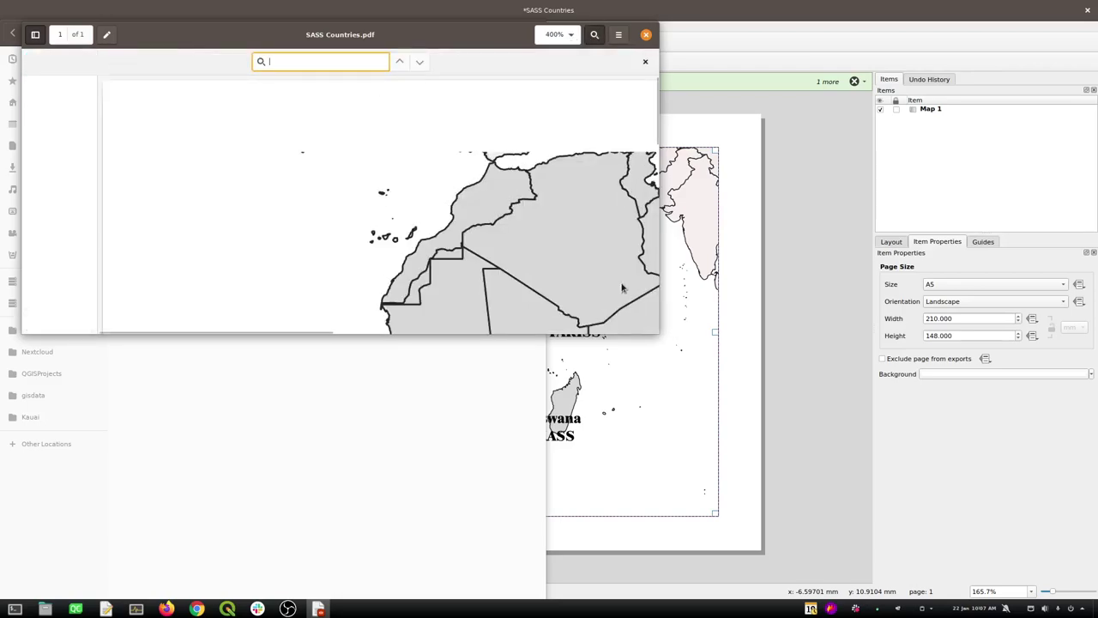
pyautogui.moveTo(658, 334); pyautogui.dragTo(1095, 571)
pyautogui.moveTo(695, 353); pyautogui.dragTo(535, 269)
pyautogui.scroll(-5, 534, 270)
pyautogui.hscroll(2, 534, 269)
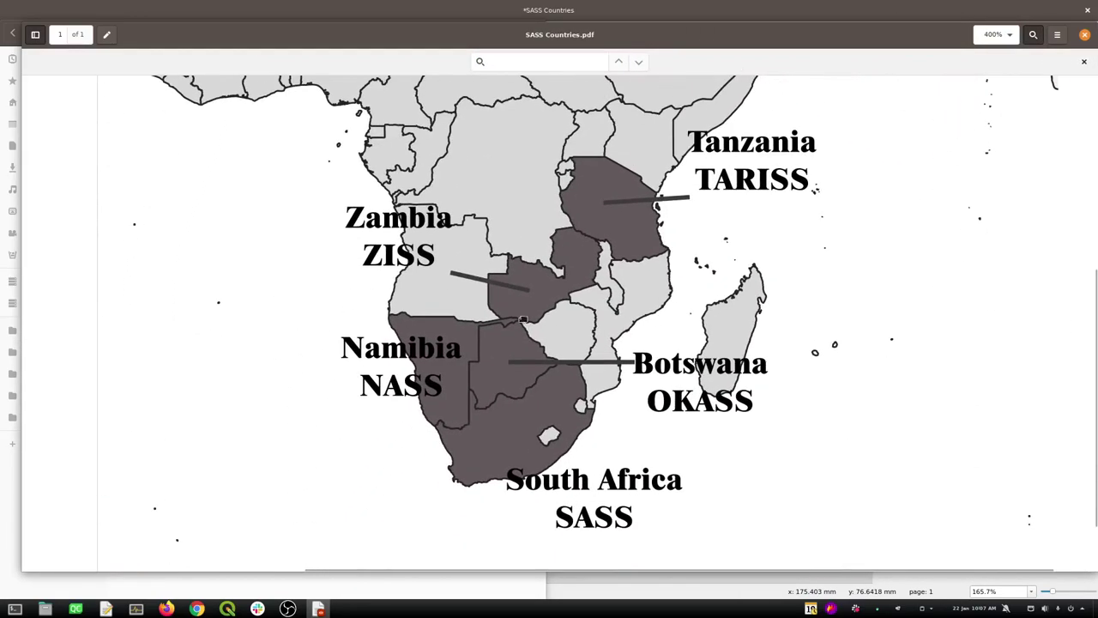
pyautogui.moveTo(523, 319); pyautogui.dragTo(494, 356)
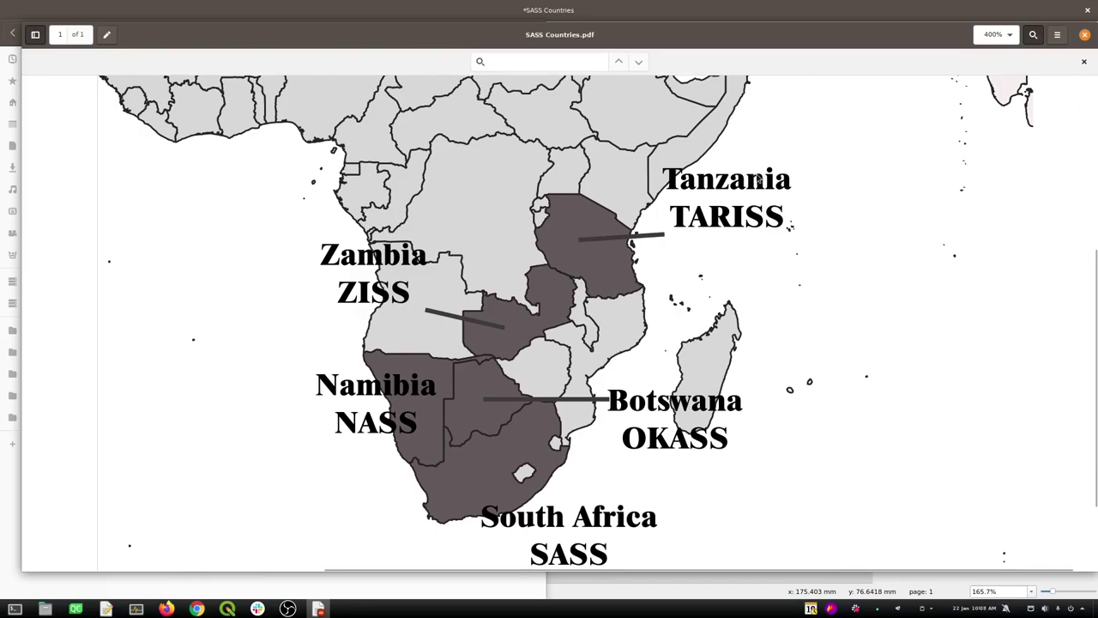
pyautogui.click(1085, 34)
# Open SASS Countries.png and examine the label placement in the exported image
pyautogui.click(159, 101)
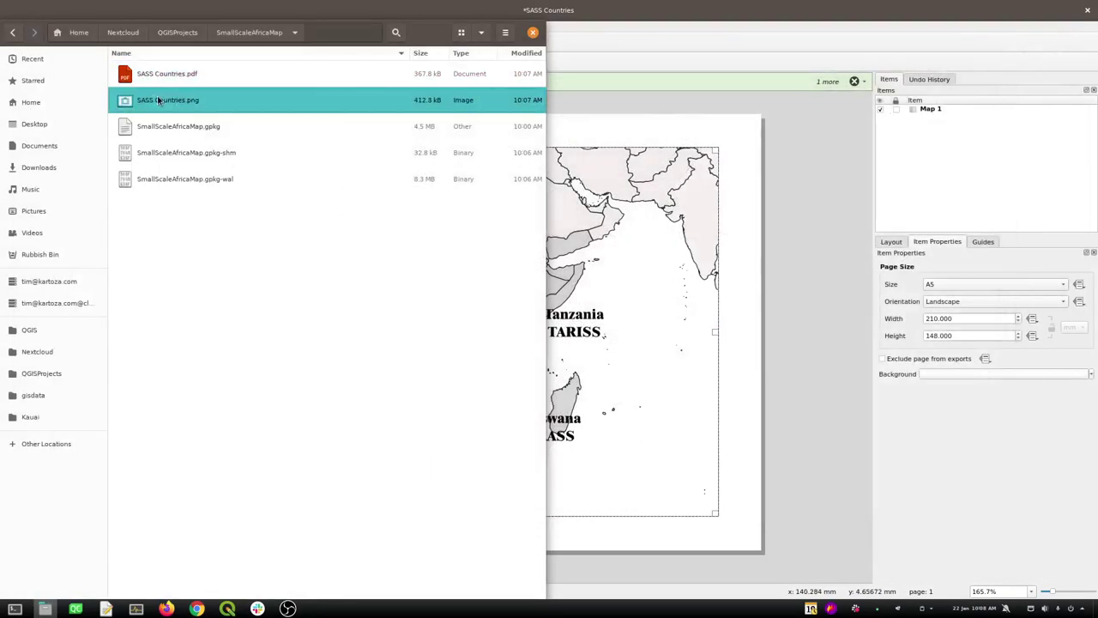
pyautogui.doubleClick(163, 102)
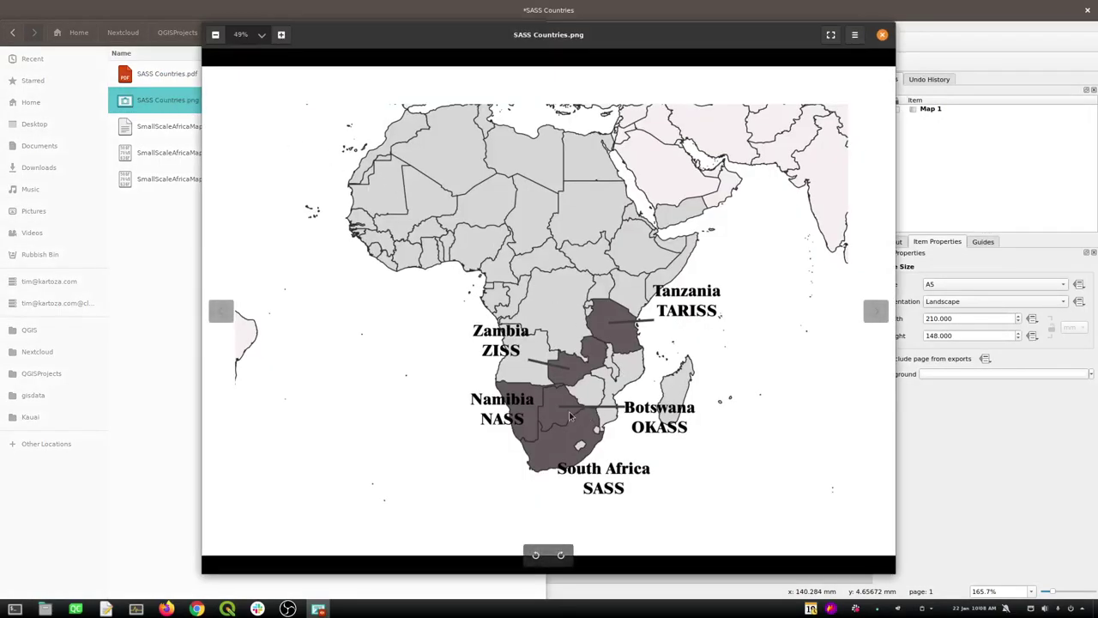
pyautogui.scroll(3, 569, 416)
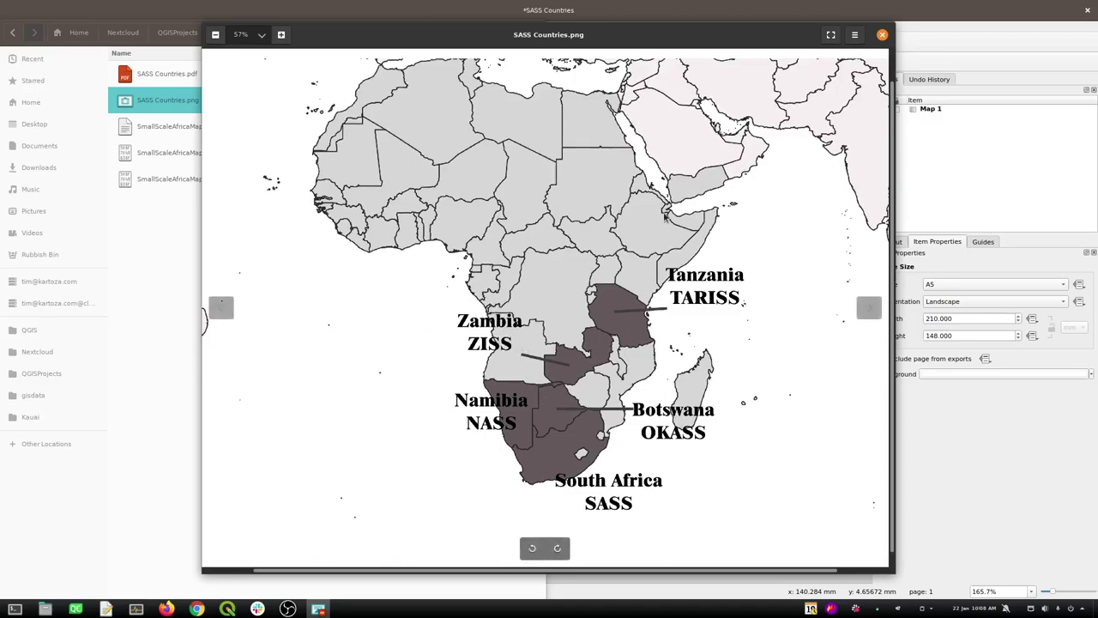
pyautogui.click(882, 34)
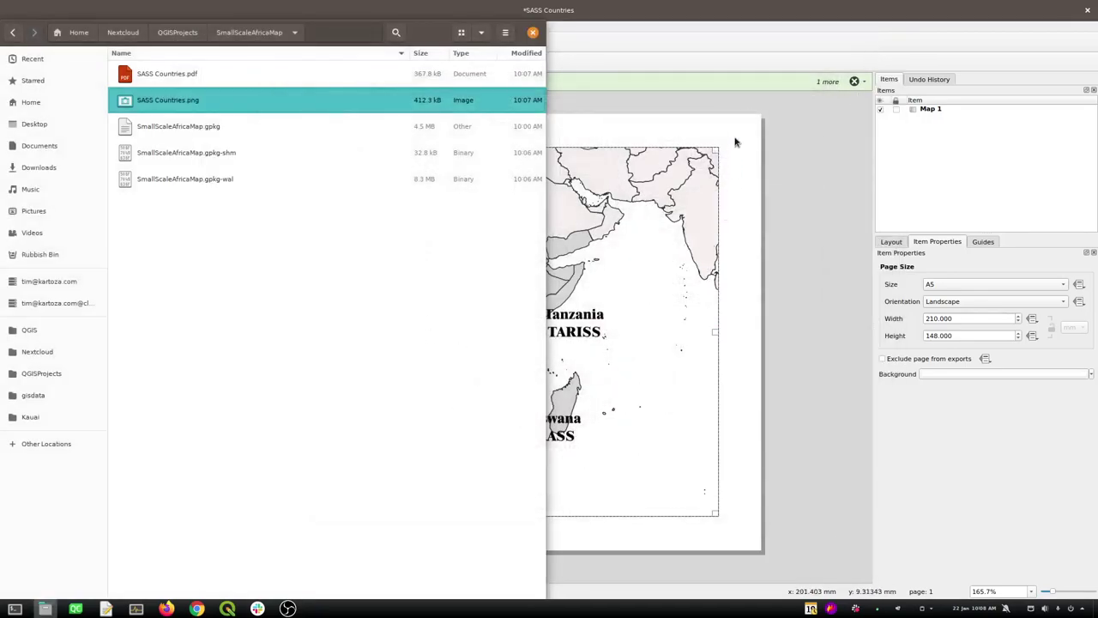
# Return to the QGIS layout, dismiss the Layout Manager and switch to the main QGIS map window
pyautogui.click(699, 21)
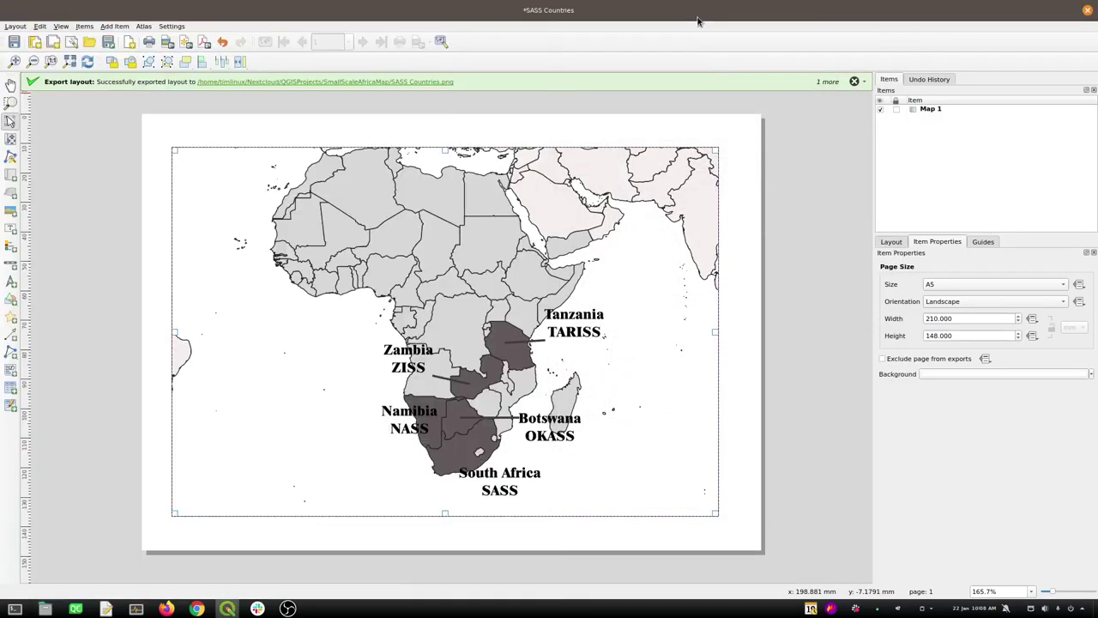
pyautogui.hotkey('alt', 'Tab')
pyautogui.hotkey('alt', 'Tab')
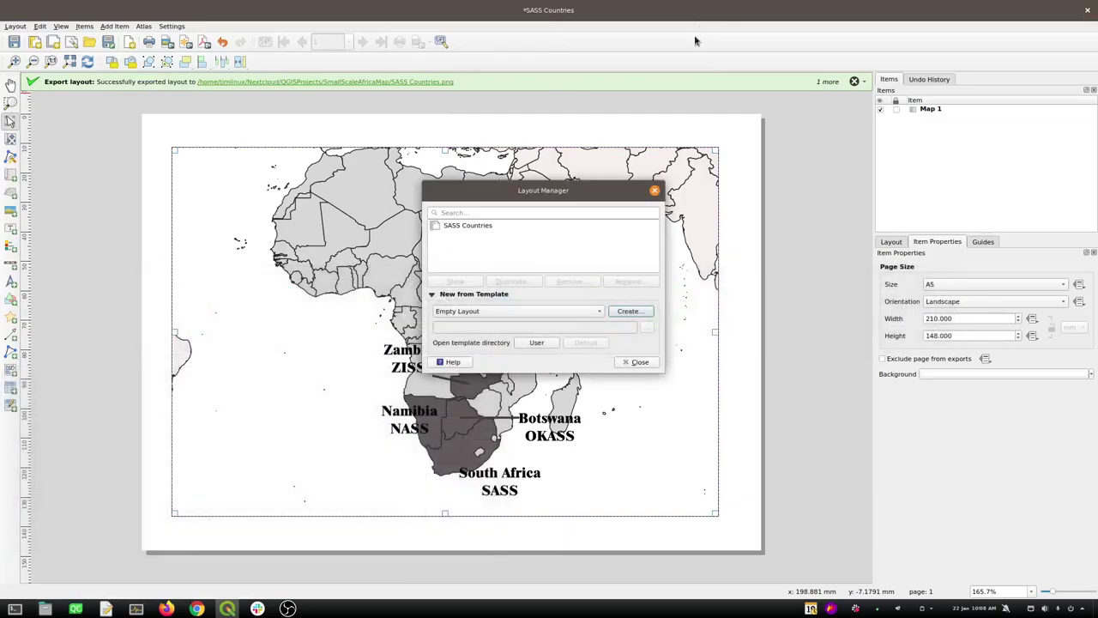
pyautogui.click(655, 190)
pyautogui.hotkey('alt', 'Tab')
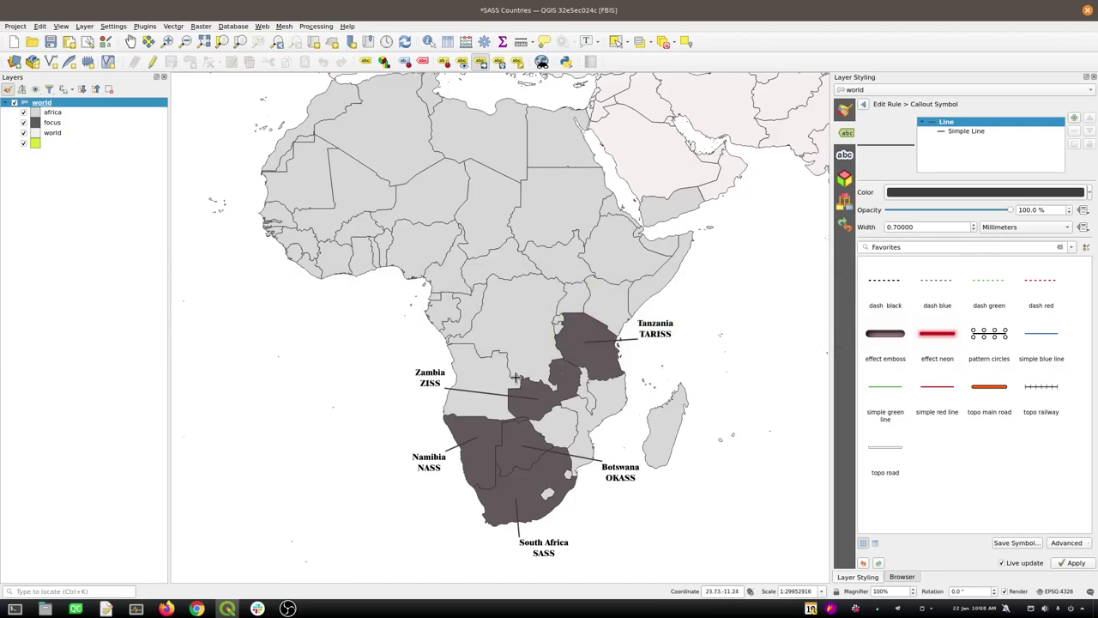
# Move the Zambia, Tanzania, Botswana, South Africa and Namibia labels outward, farther from their highlighted countries
pyautogui.click(397, 364)
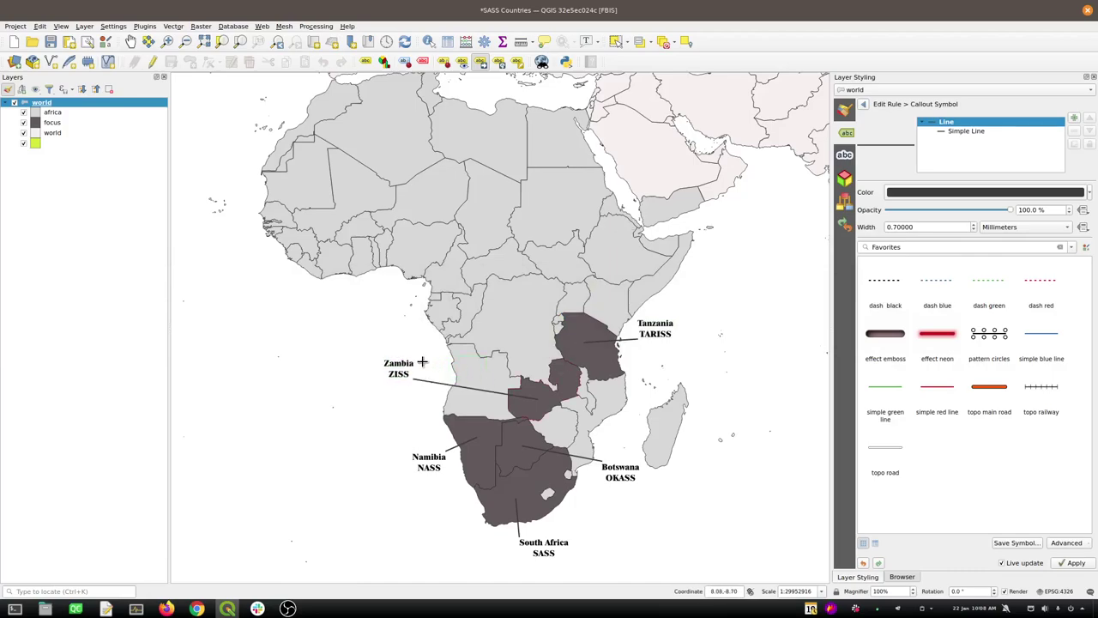
pyautogui.click(657, 333)
pyautogui.click(685, 340)
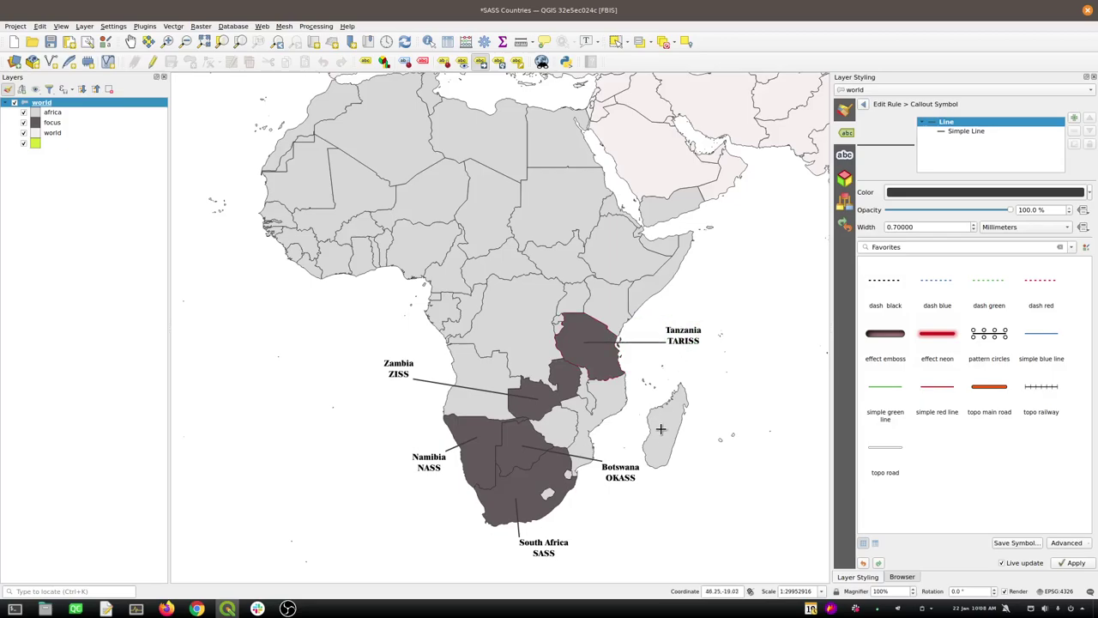
pyautogui.click(627, 478)
pyautogui.click(660, 492)
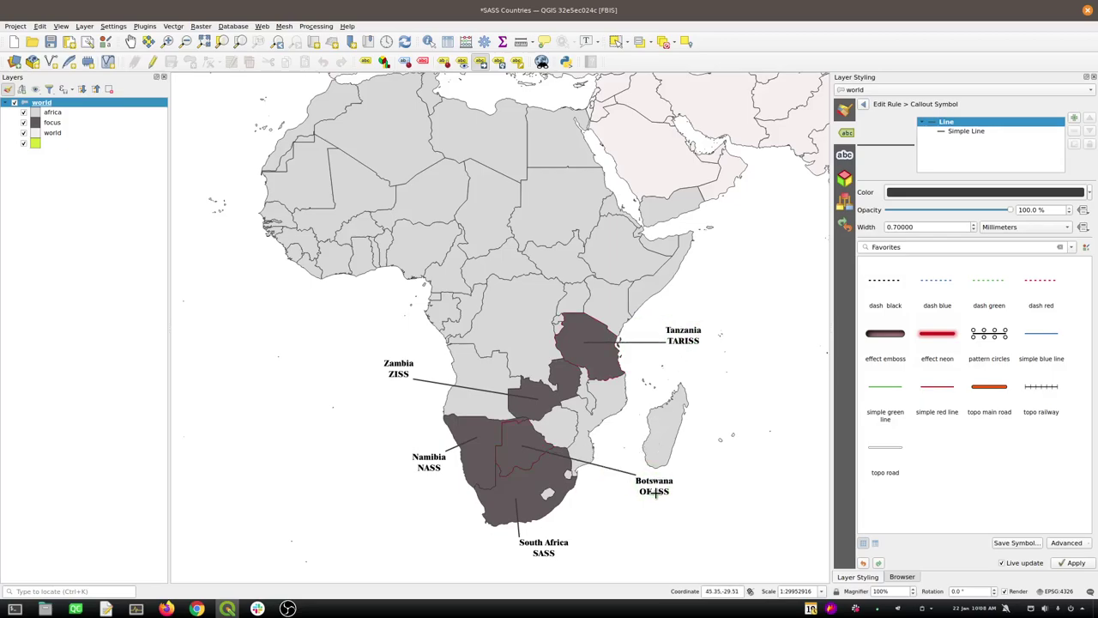
pyautogui.click(557, 552)
pyautogui.click(522, 568)
pyautogui.click(423, 457)
pyautogui.click(386, 466)
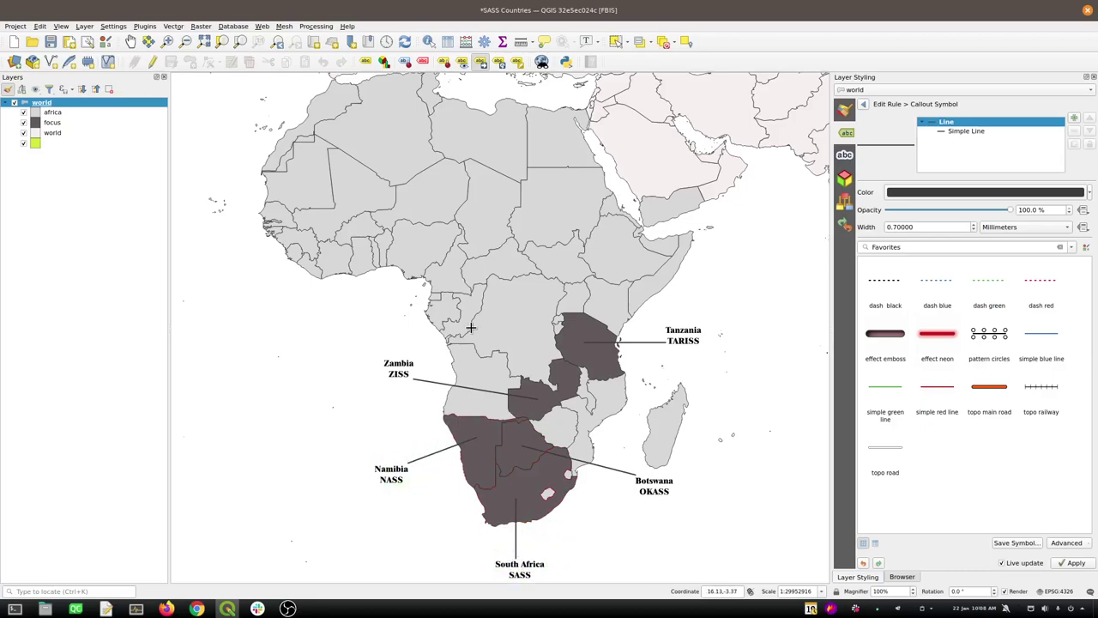
# Switch to the SASS Countries layout and update the preview of Map 1 with the moved labels
pyautogui.hotkey('alt', 'Tab')
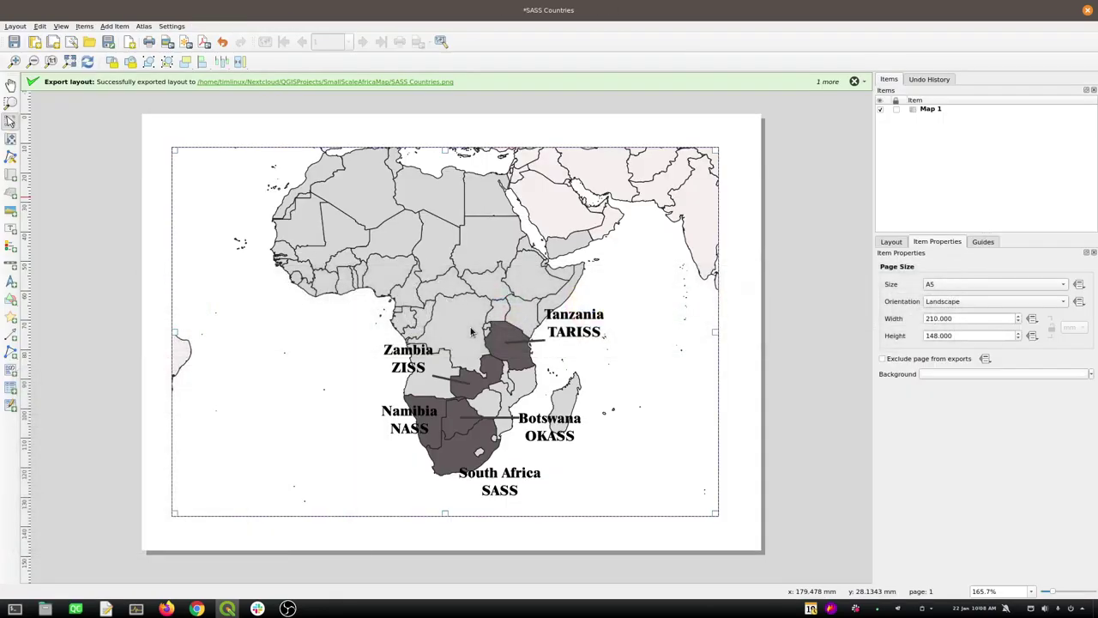
pyautogui.click(211, 191)
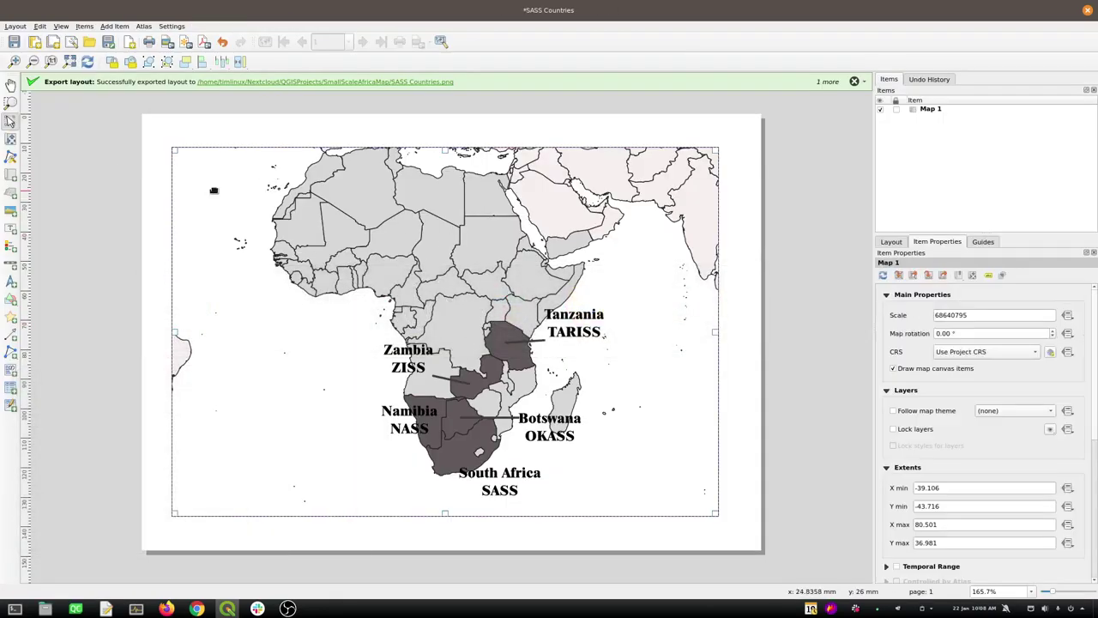
pyautogui.click(881, 274)
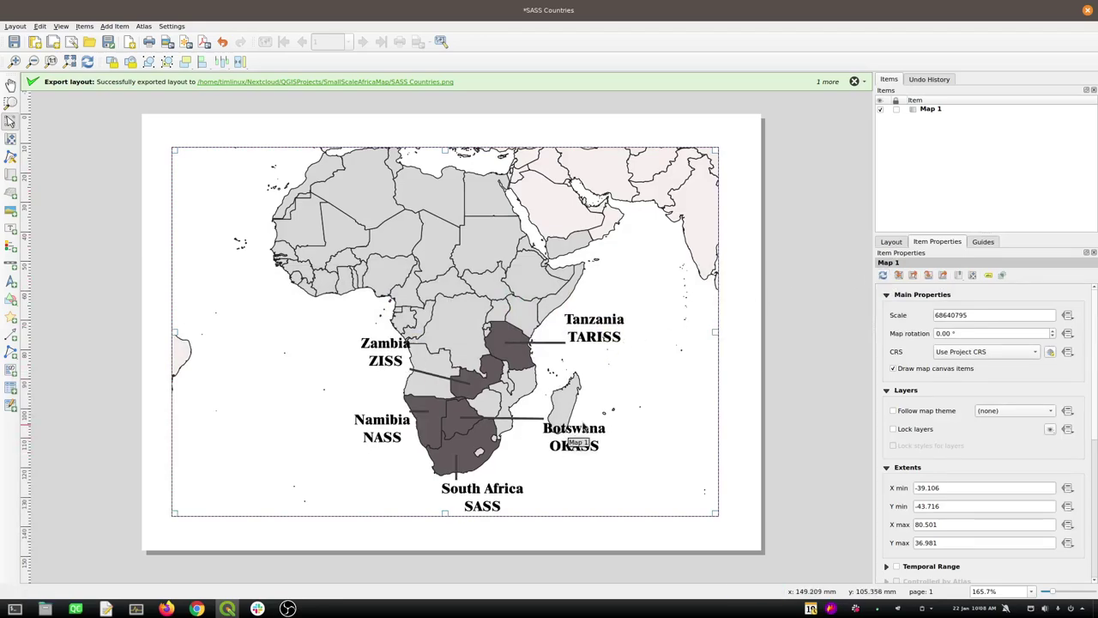
# In the main map, move the Botswana label southwest of Madagascar and the Zambia label farther west, and update the layout's map preview
pyautogui.hotkey('alt', 'Tab')
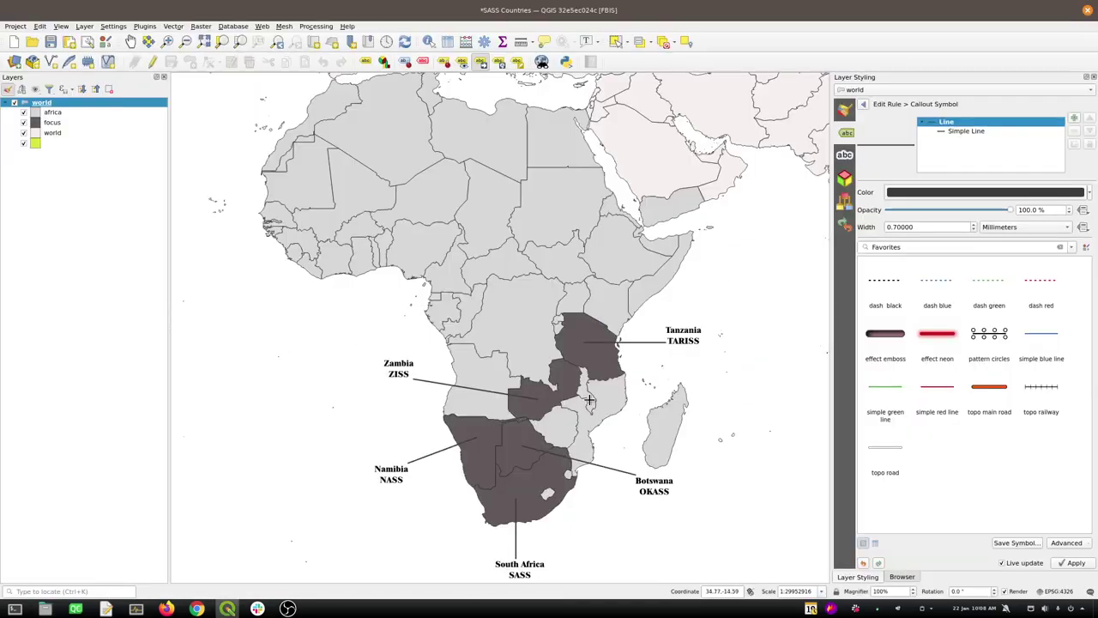
pyautogui.click(630, 502)
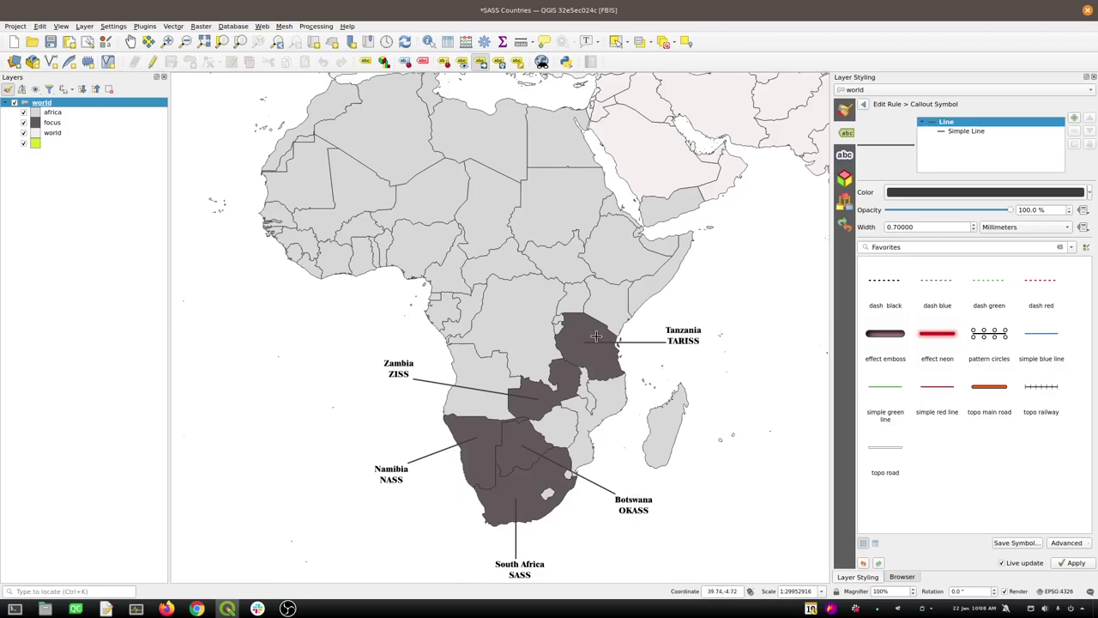
pyautogui.click(372, 364)
pyautogui.hotkey('alt', 'Tab')
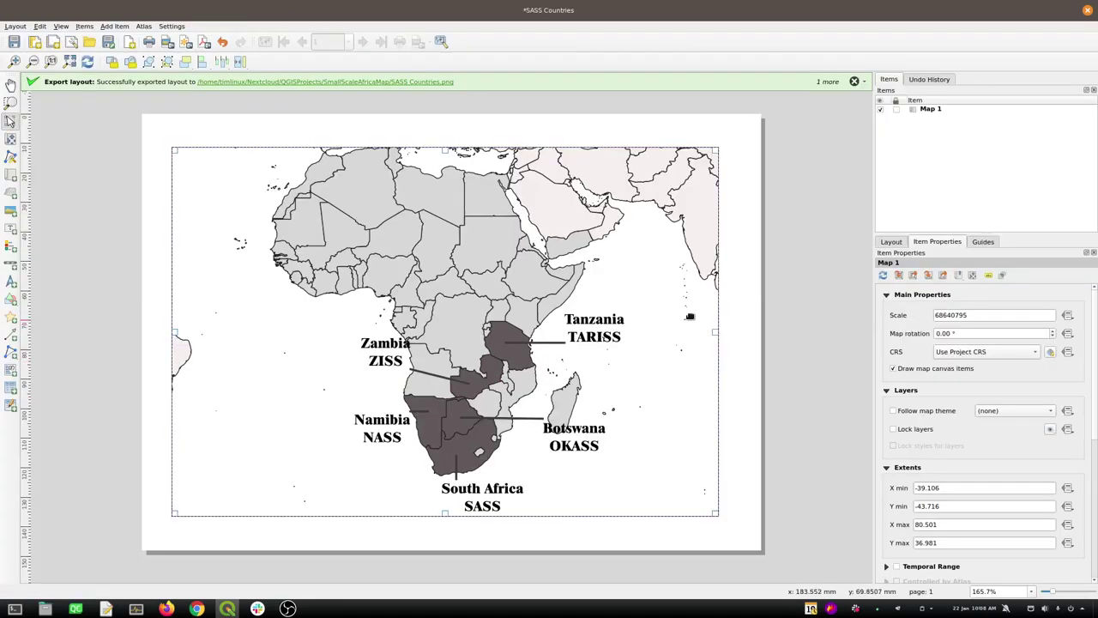
pyautogui.click(883, 274)
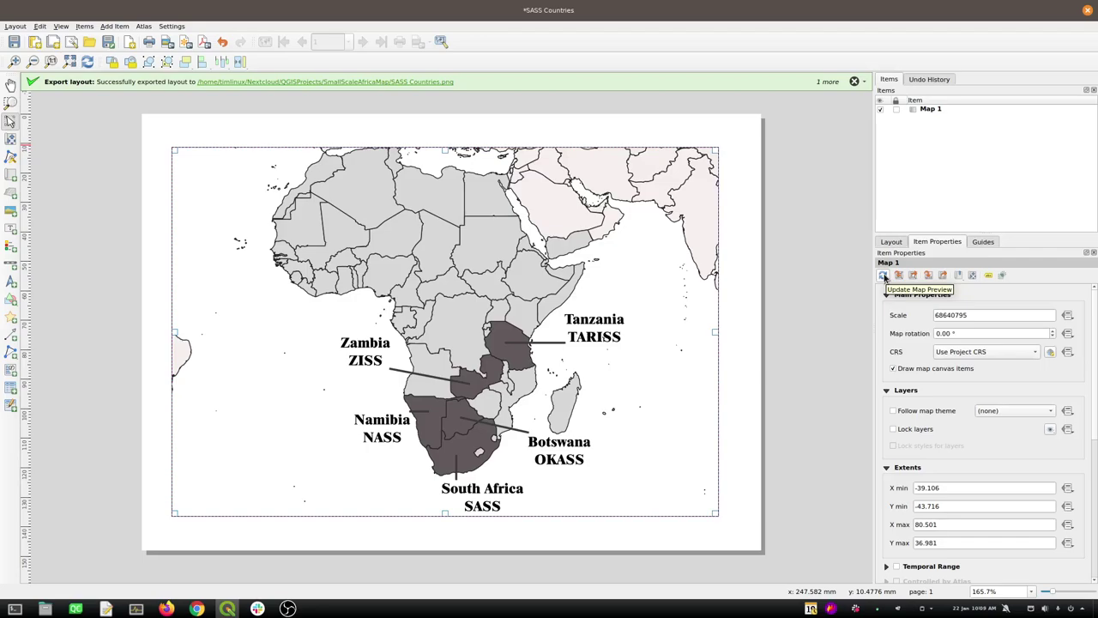
# Move the Namibia label farther west in the main map and update the layout's map preview
pyautogui.hotkey('alt', 'Tab')
pyautogui.moveTo(388, 465); pyautogui.dragTo(369, 465)
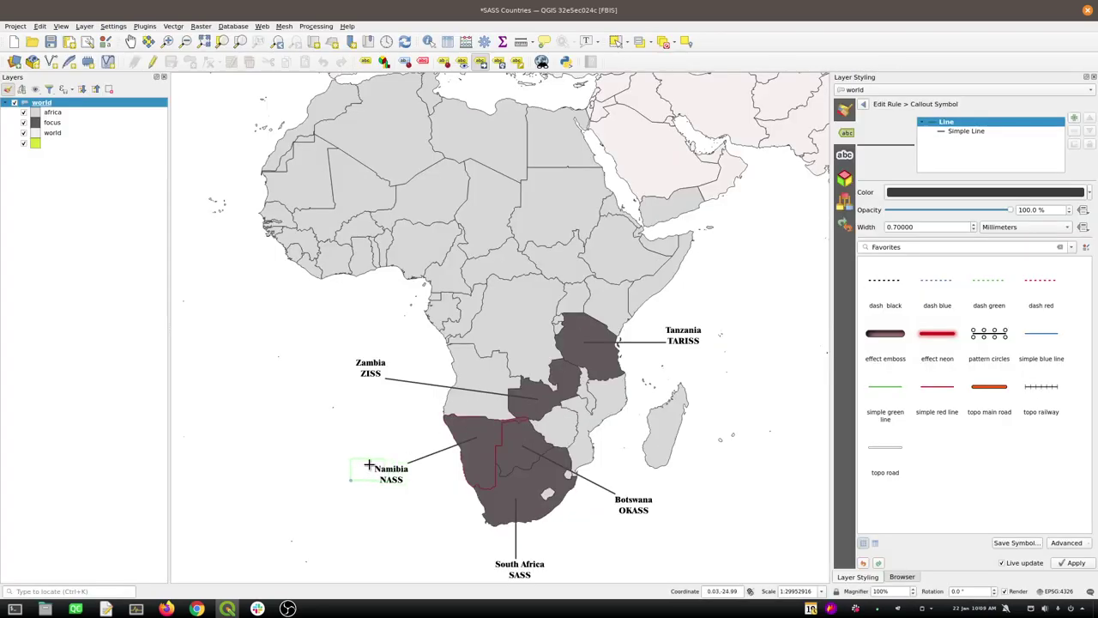
pyautogui.hotkey('alt', 'Tab')
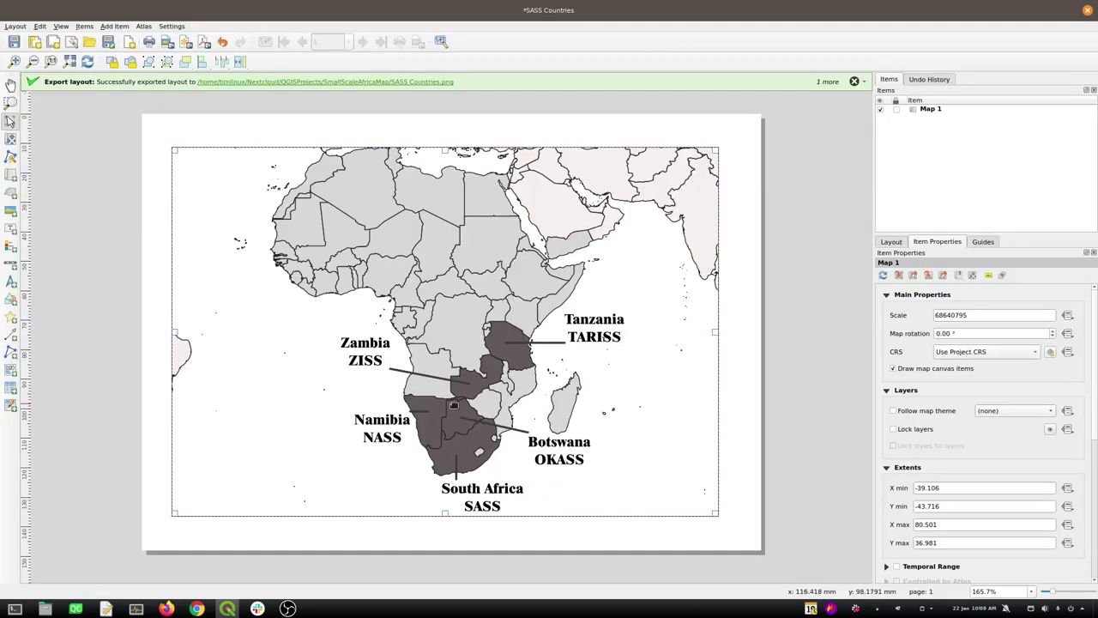
pyautogui.click(883, 274)
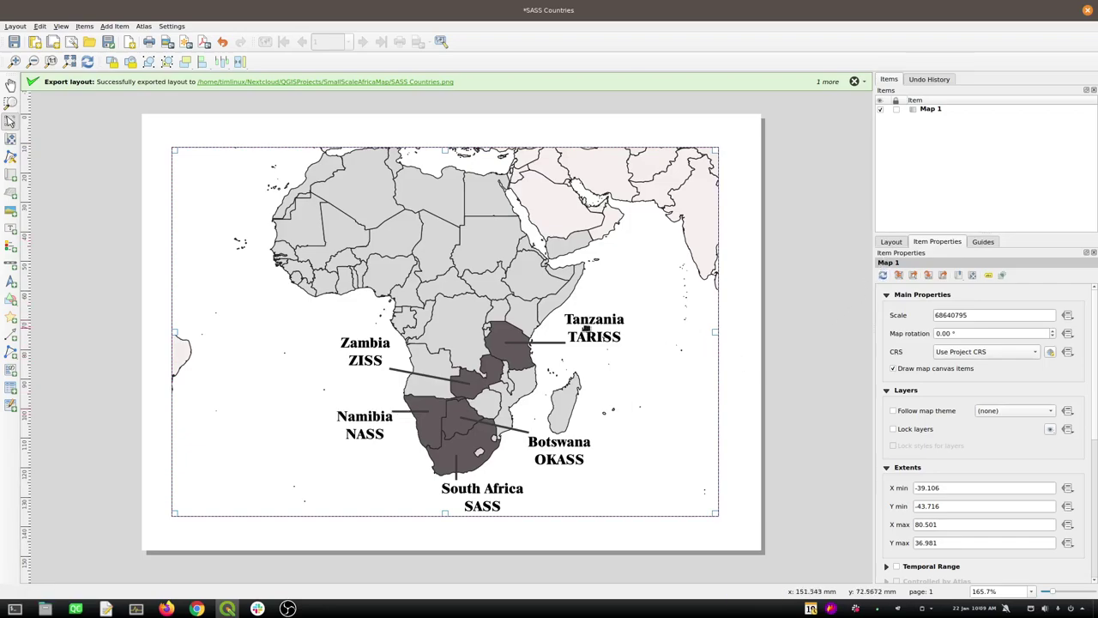
# Set the label callout line width to 0.3 millimetres in the main window and update the layout's map preview
pyautogui.hotkey('alt', 'Tab')
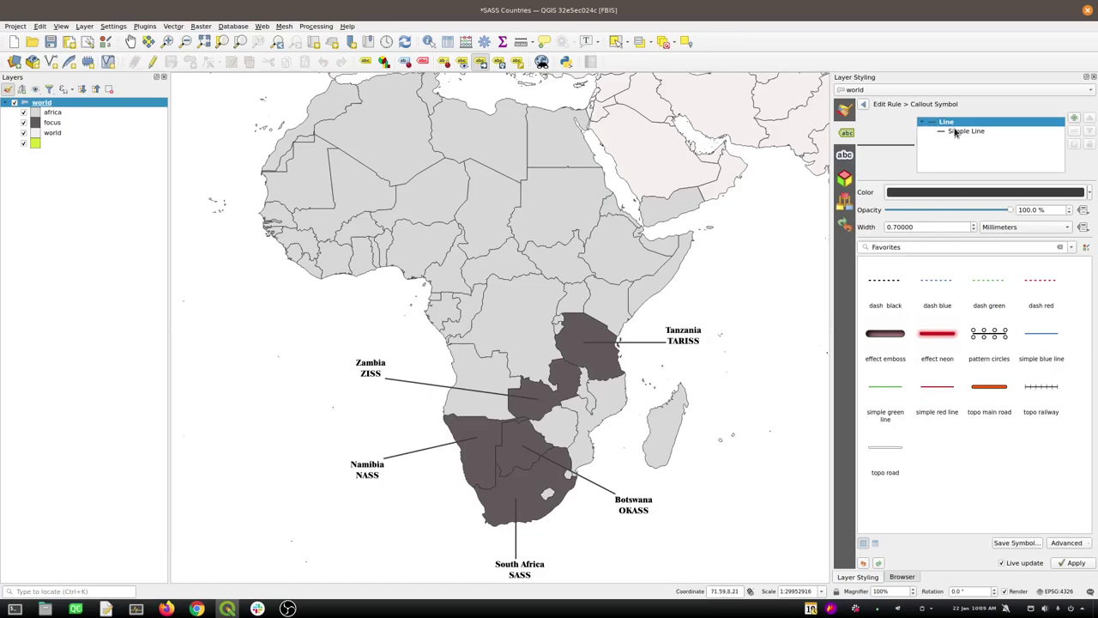
pyautogui.click(974, 232)
pyautogui.click(975, 230)
pyautogui.click(974, 230)
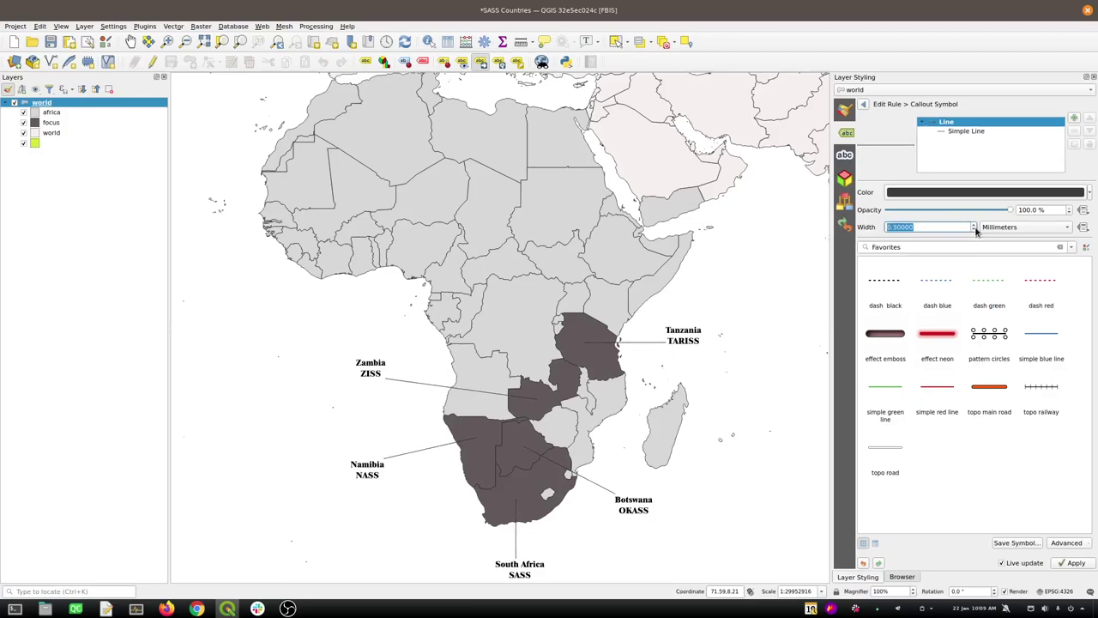
pyautogui.hotkey('alt', 'Tab')
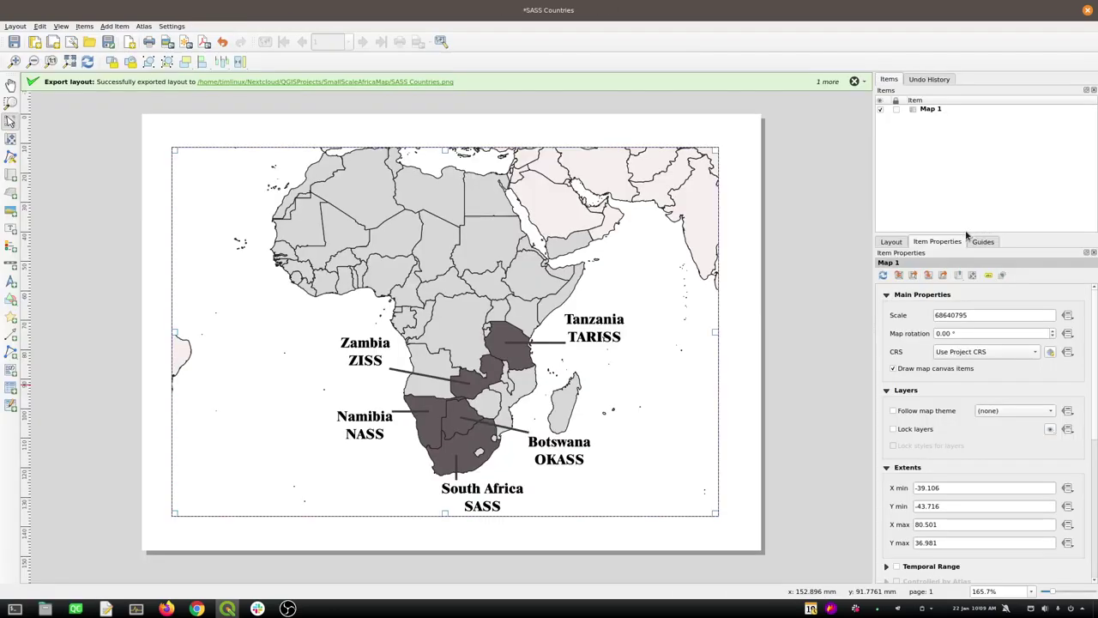
pyautogui.click(882, 275)
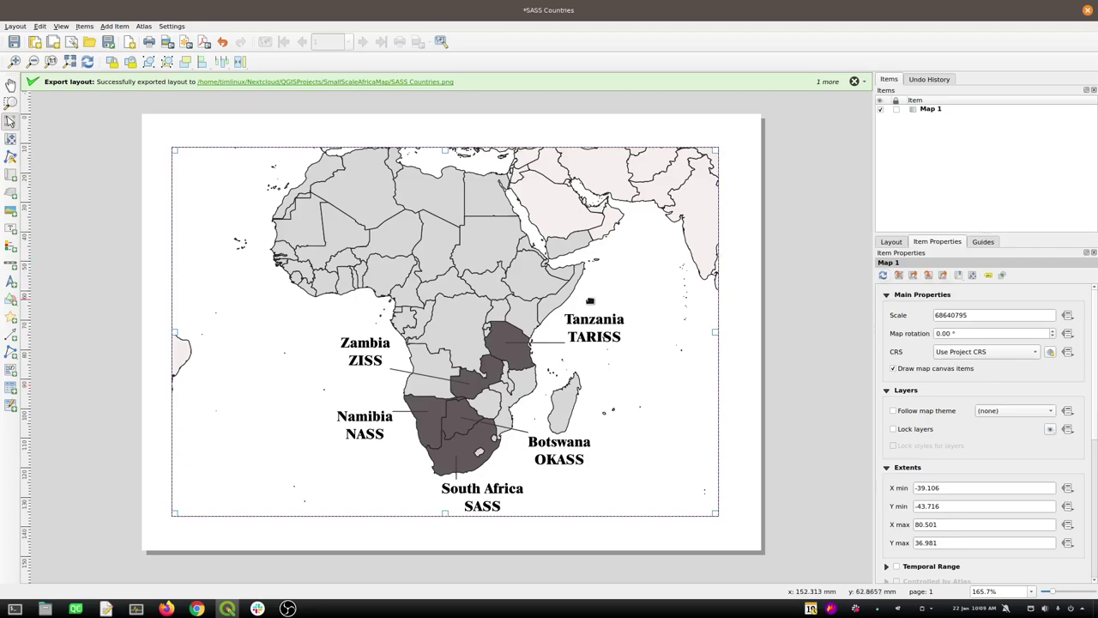
# Save the project and close the layout's Items and Undo History panels
pyautogui.click(14, 42)
pyautogui.click(1093, 91)
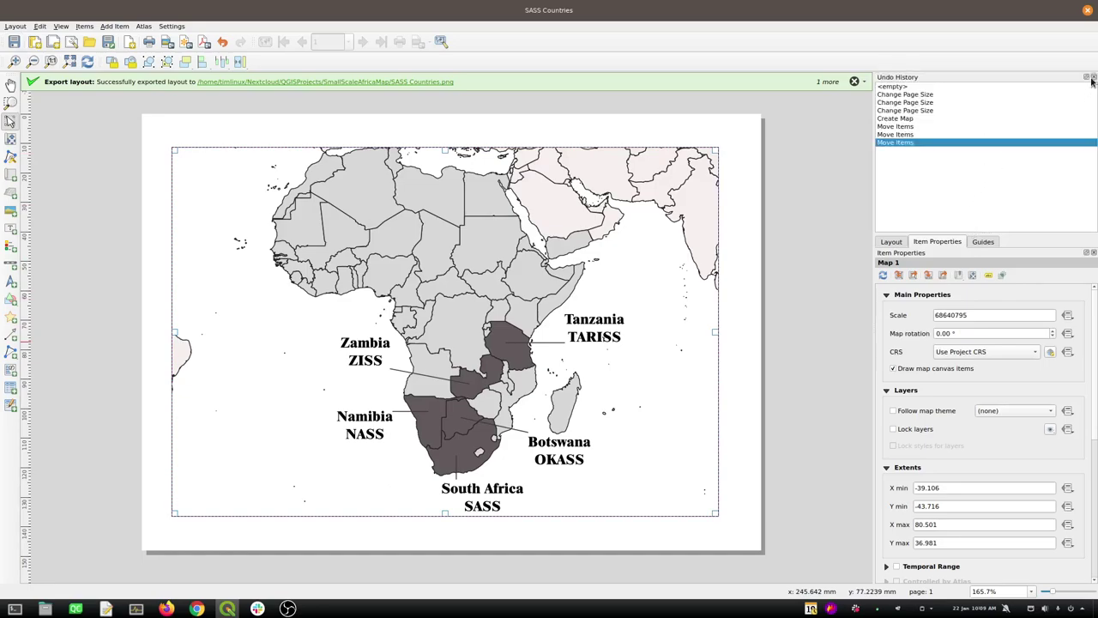
pyautogui.click(1093, 77)
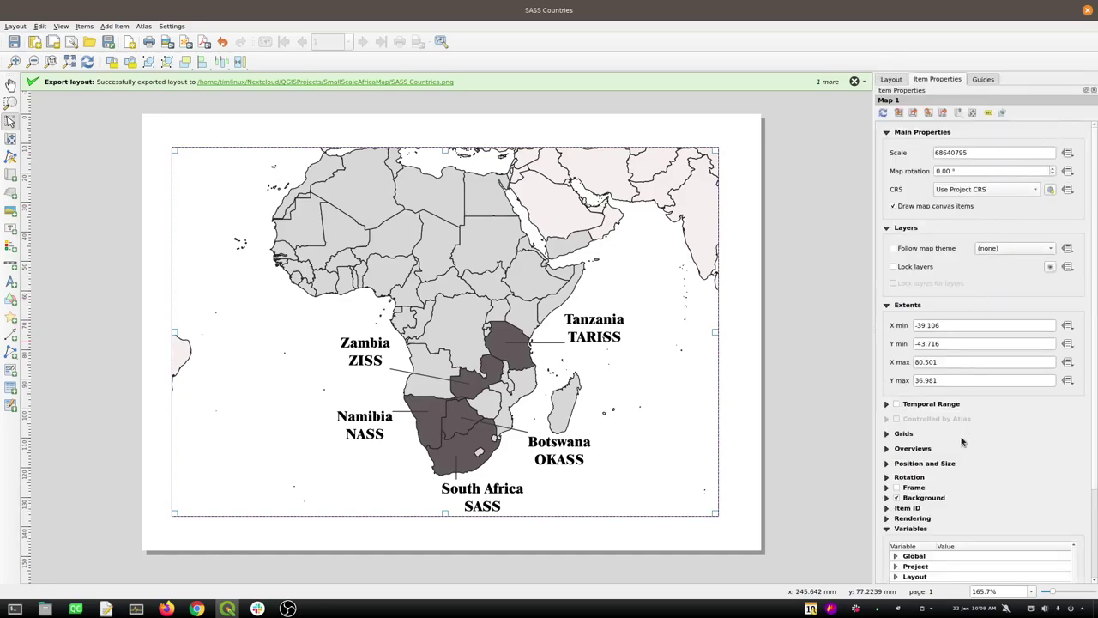
# Add a grid to Map 1 and rename it Lat Lon Graticule
pyautogui.click(885, 435)
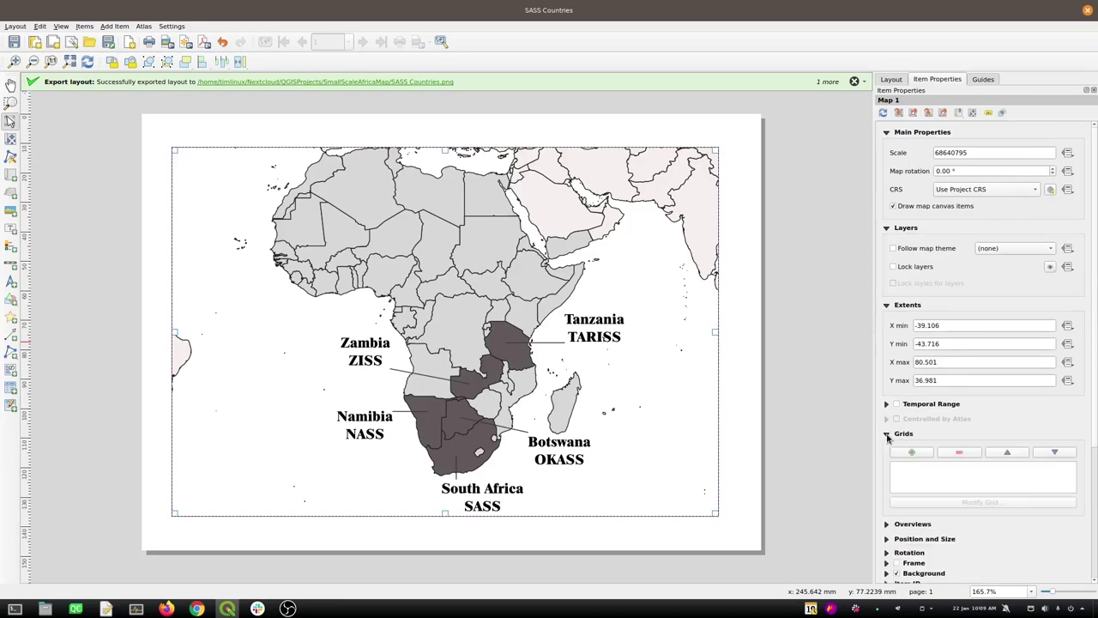
pyautogui.click(910, 452)
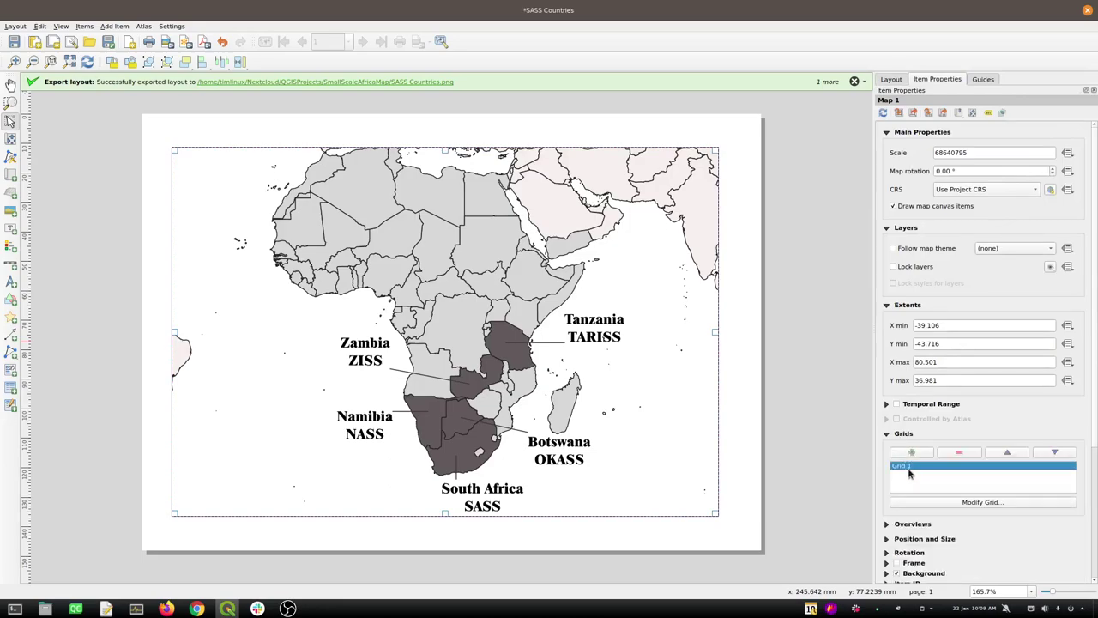
pyautogui.doubleClick(909, 469)
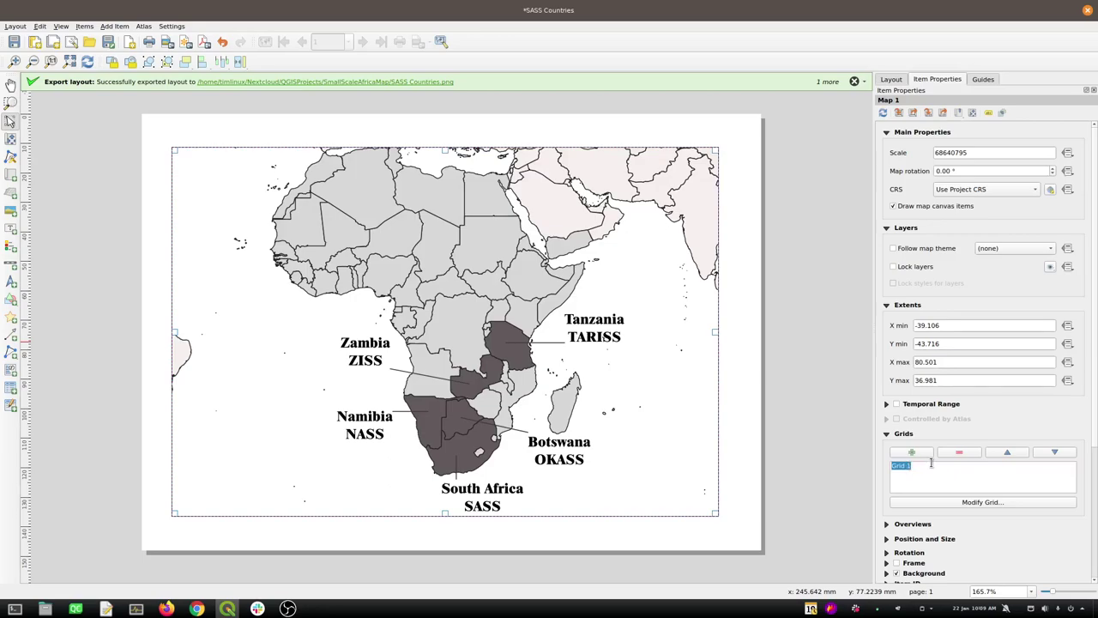
pyautogui.write('L')
pyautogui.click(894, 469)
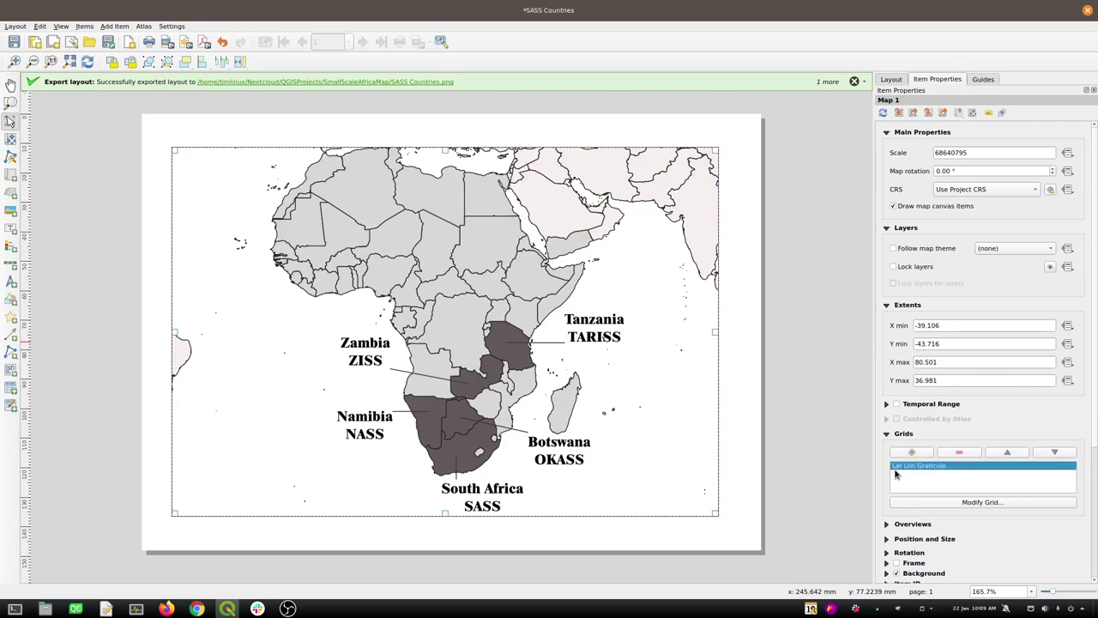
# Open the Lat Lon Graticule grid's properties and set its CRS to EPSG:4326 - WGS 84
pyautogui.click(941, 502)
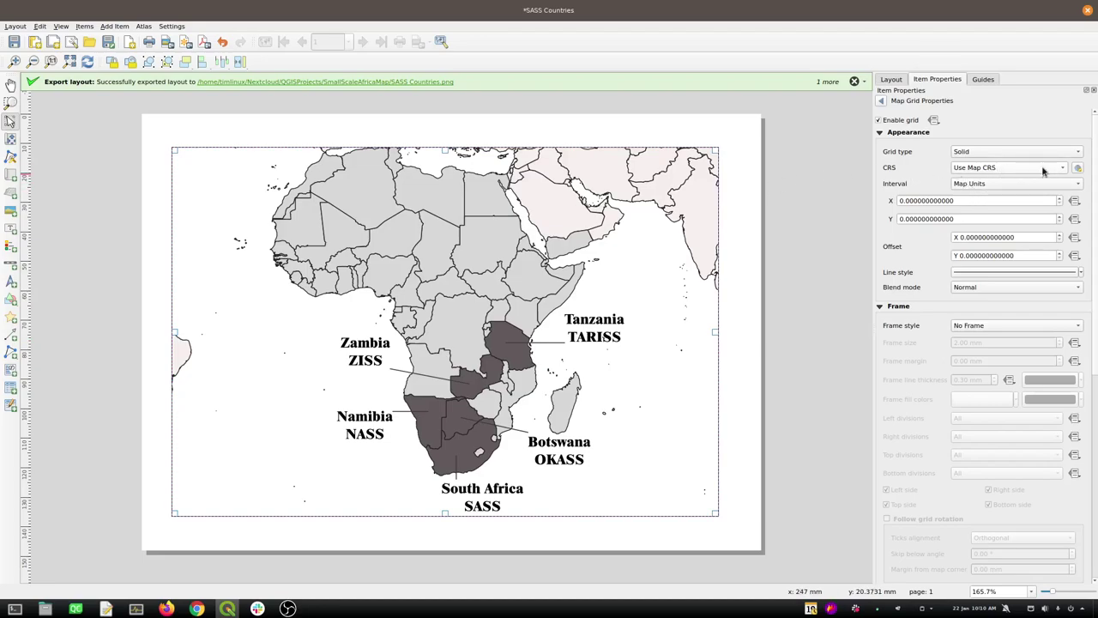
pyautogui.click(1077, 169)
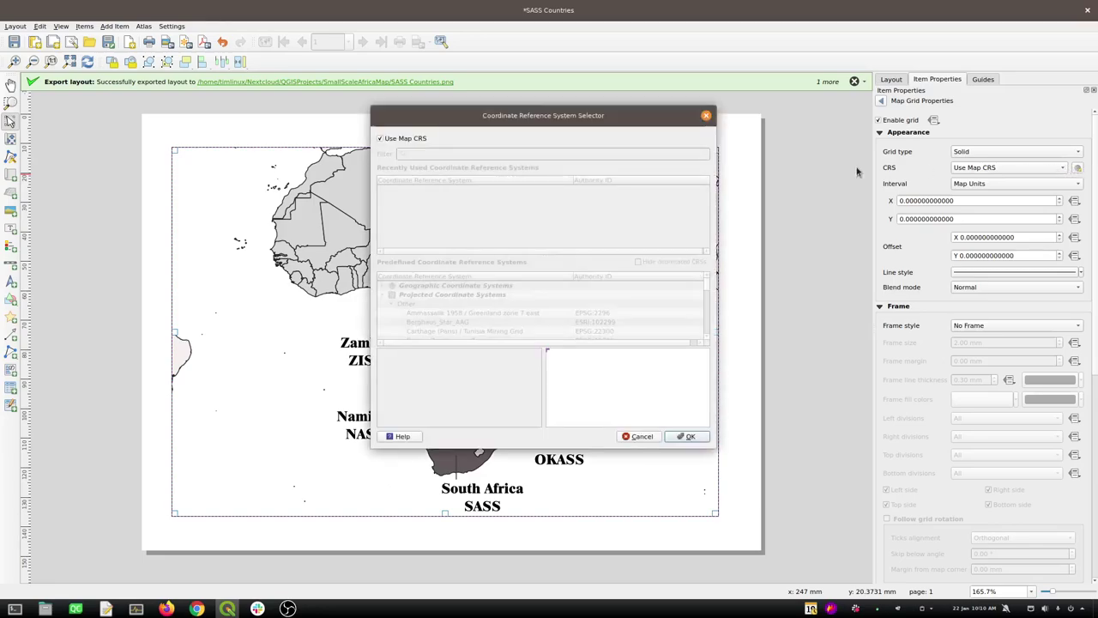
pyautogui.click(405, 138)
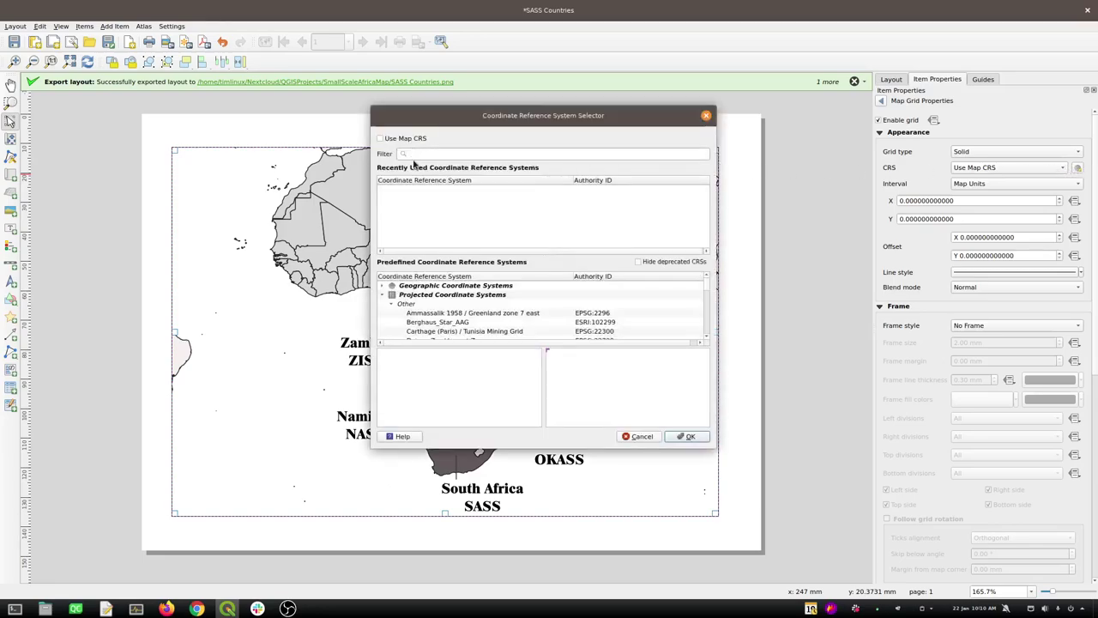
pyautogui.click(417, 154)
pyautogui.write('432')
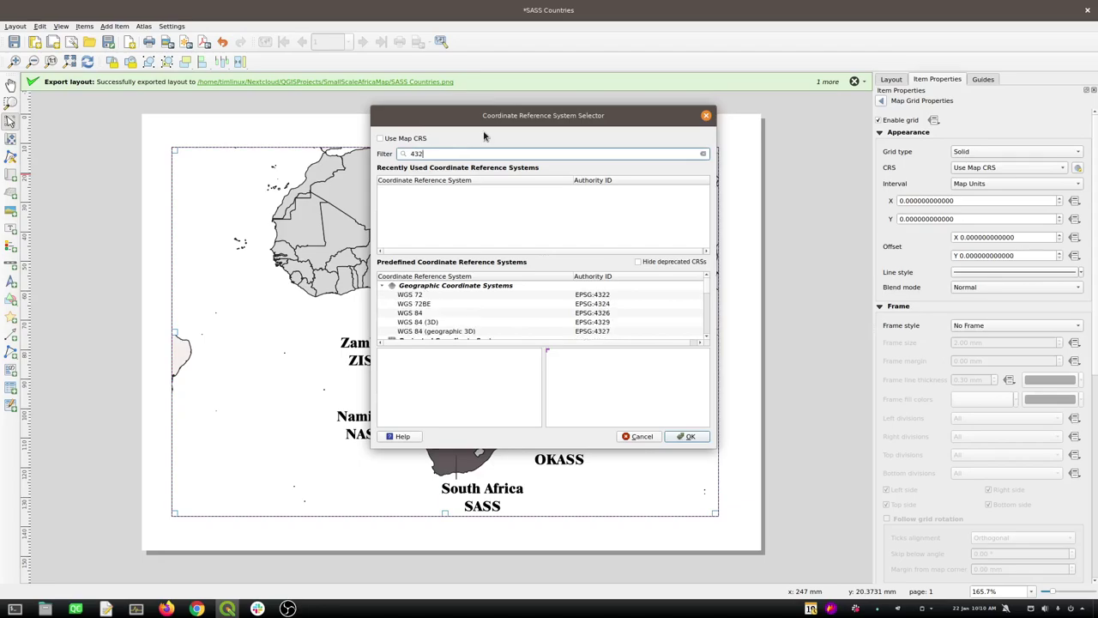
pyautogui.write('6')
pyautogui.click(439, 295)
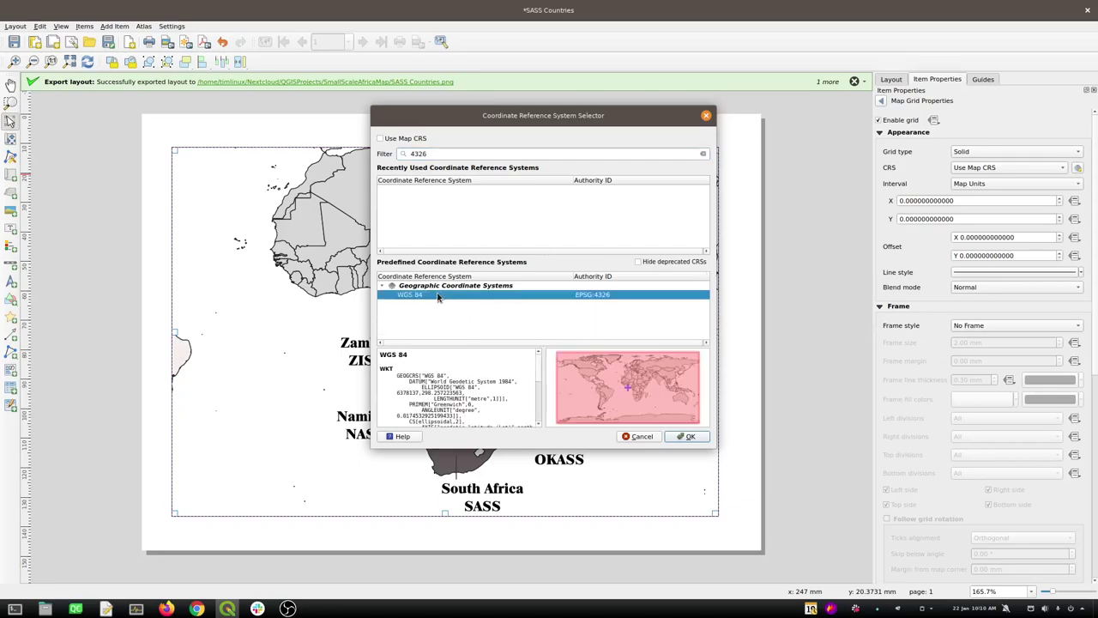
pyautogui.click(686, 436)
# Set the grid's X and Y intervals to 2 map units
pyautogui.moveTo(981, 199); pyautogui.dragTo(870, 198)
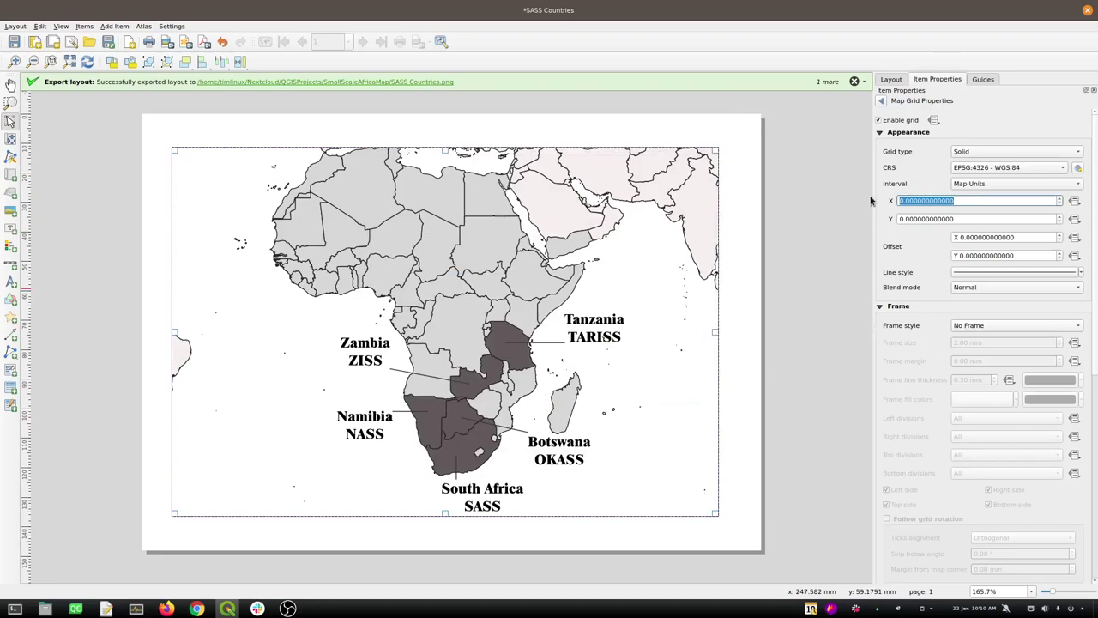
pyautogui.write('2')
pyautogui.press('Tab')
pyautogui.write('2')
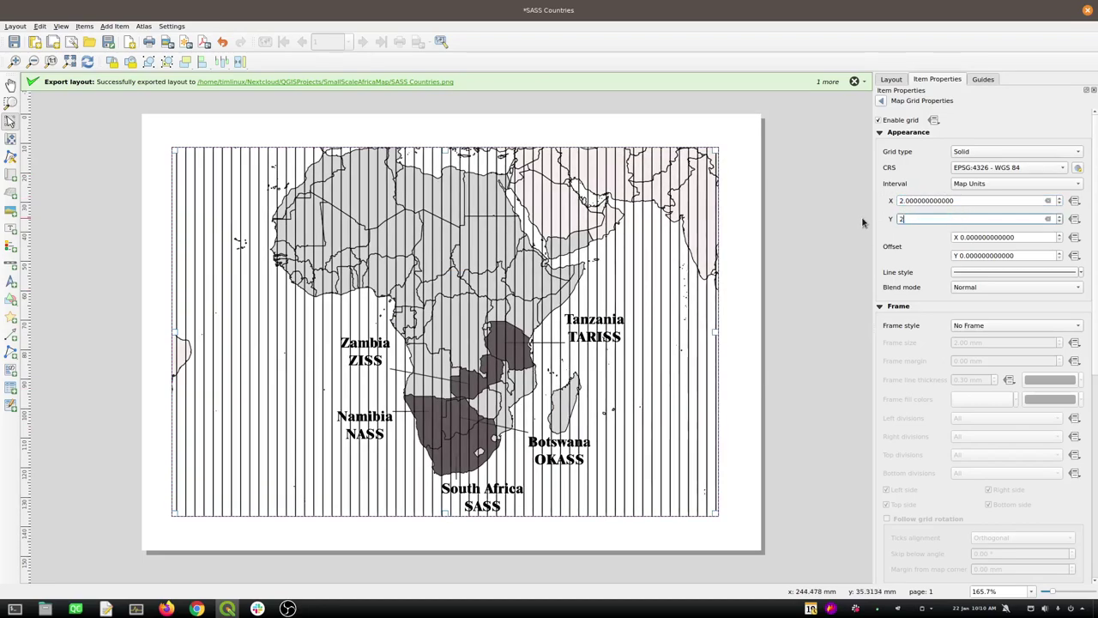
# Set the grid's X and Y intervals to 5 map units
pyautogui.click(957, 200)
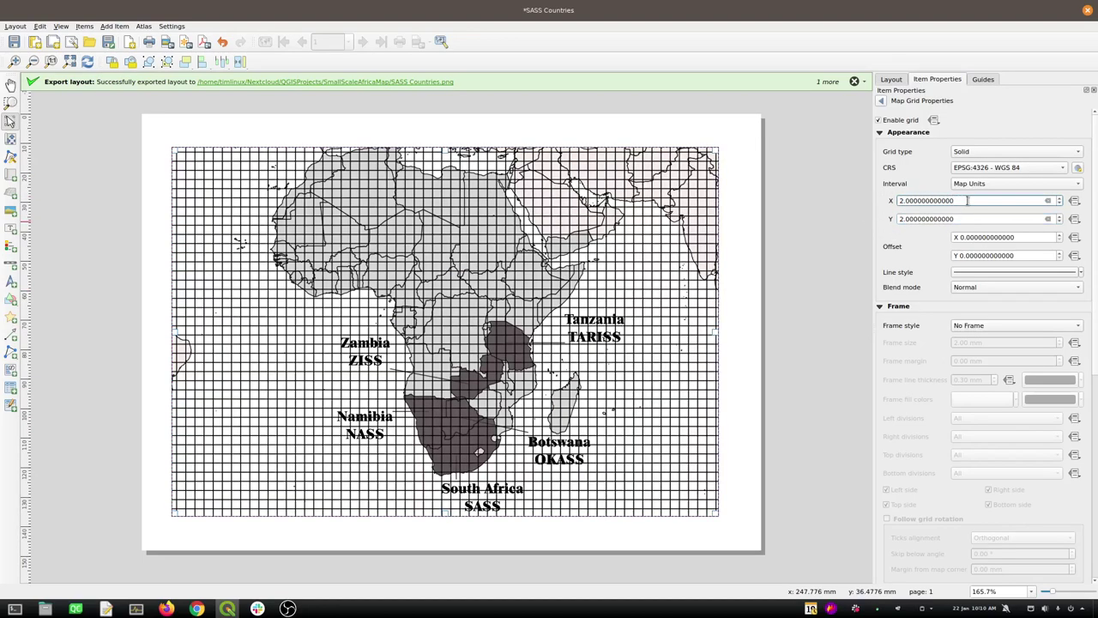
pyautogui.moveTo(952, 200); pyautogui.dragTo(836, 202)
pyautogui.write('5')
pyautogui.moveTo(975, 218); pyautogui.dragTo(833, 214)
pyautogui.write('5')
pyautogui.click(960, 200)
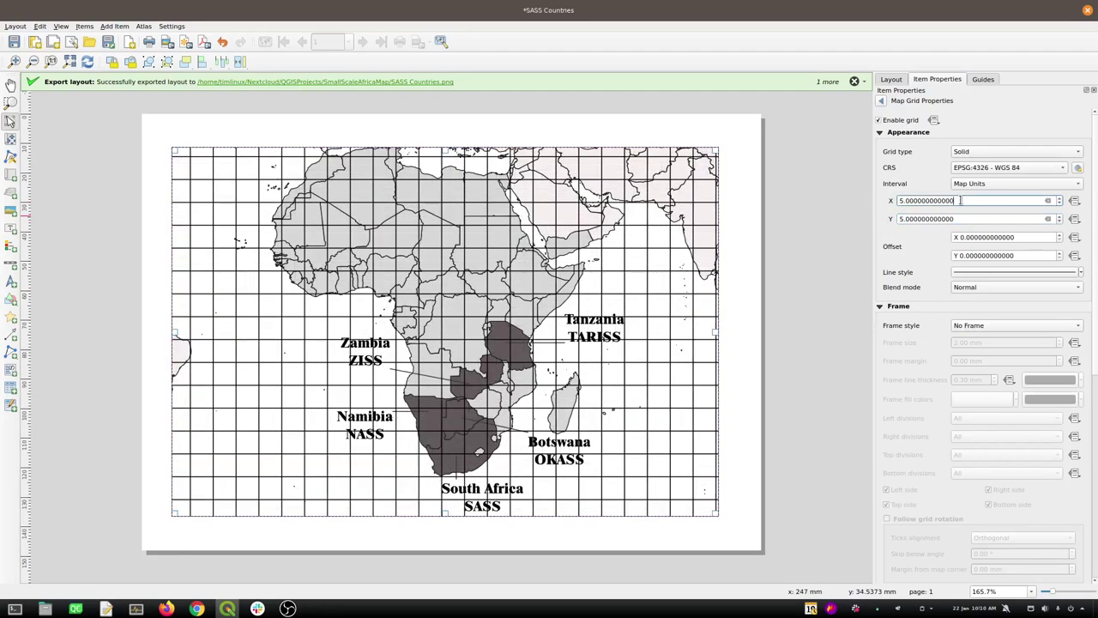
# Set the grid line symbol's width to 0 millimetres and its colour to the grey #a4a4a4
pyautogui.click(995, 272)
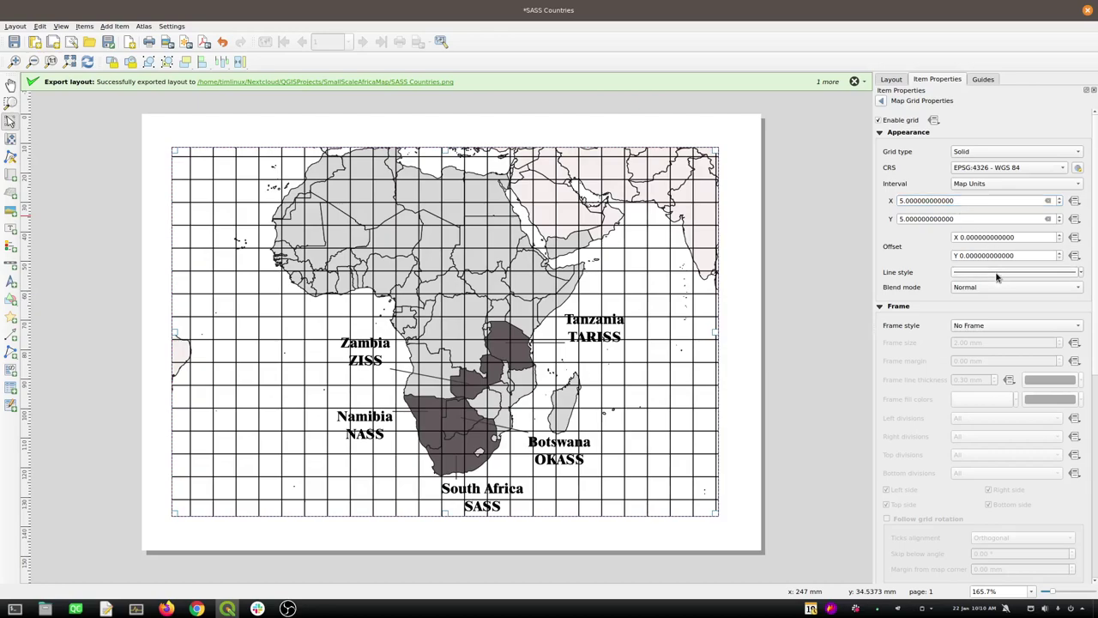
pyautogui.click(984, 228)
pyautogui.click(983, 228)
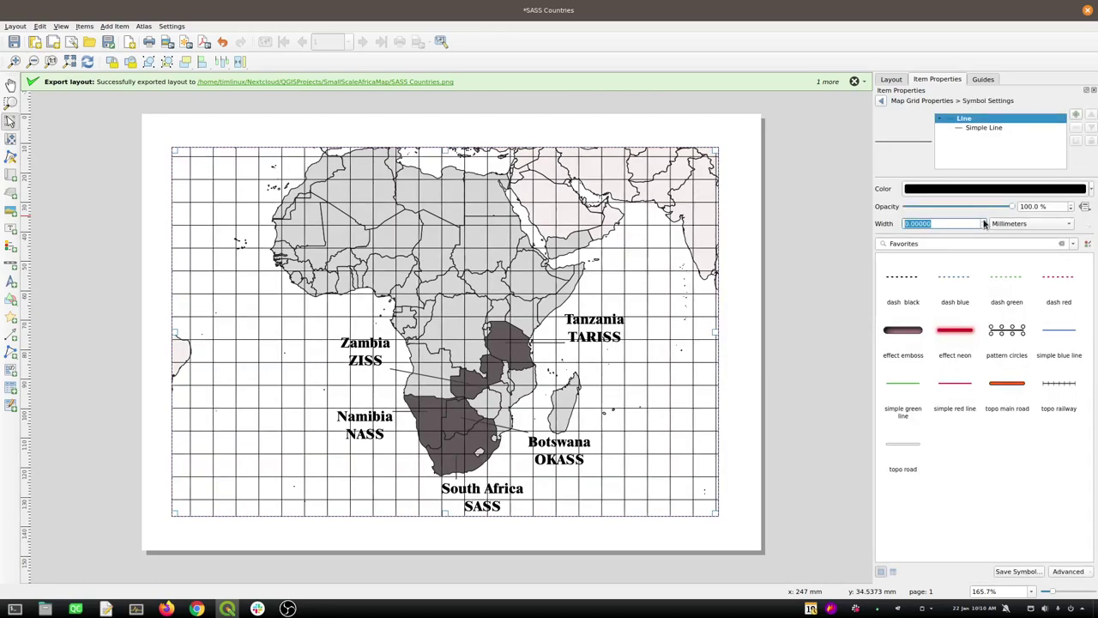
pyautogui.click(1031, 190)
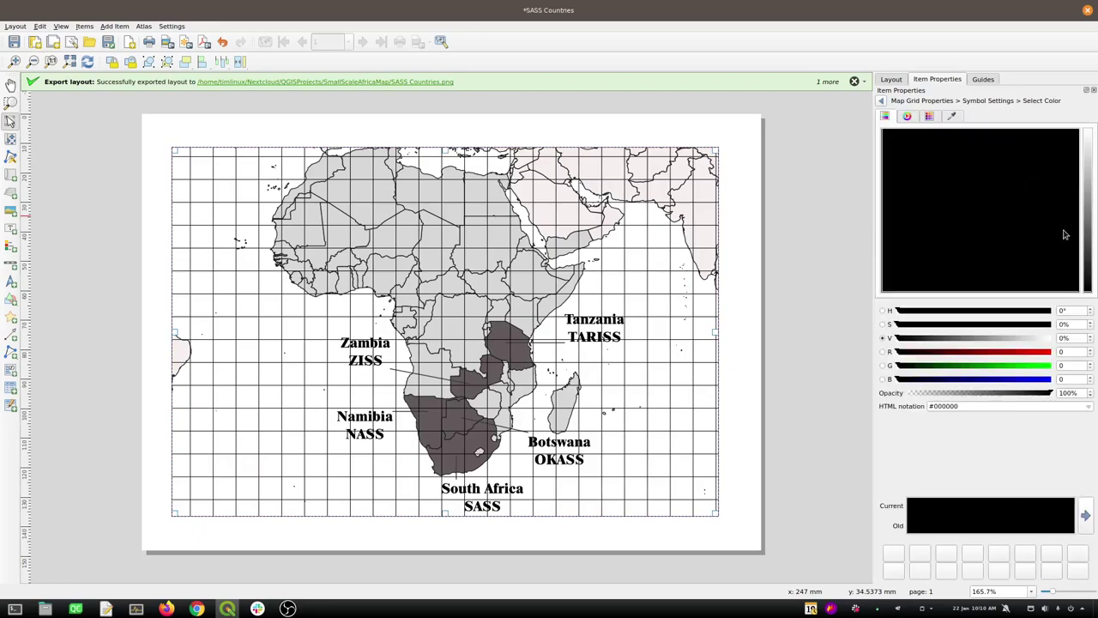
pyautogui.click(1086, 186)
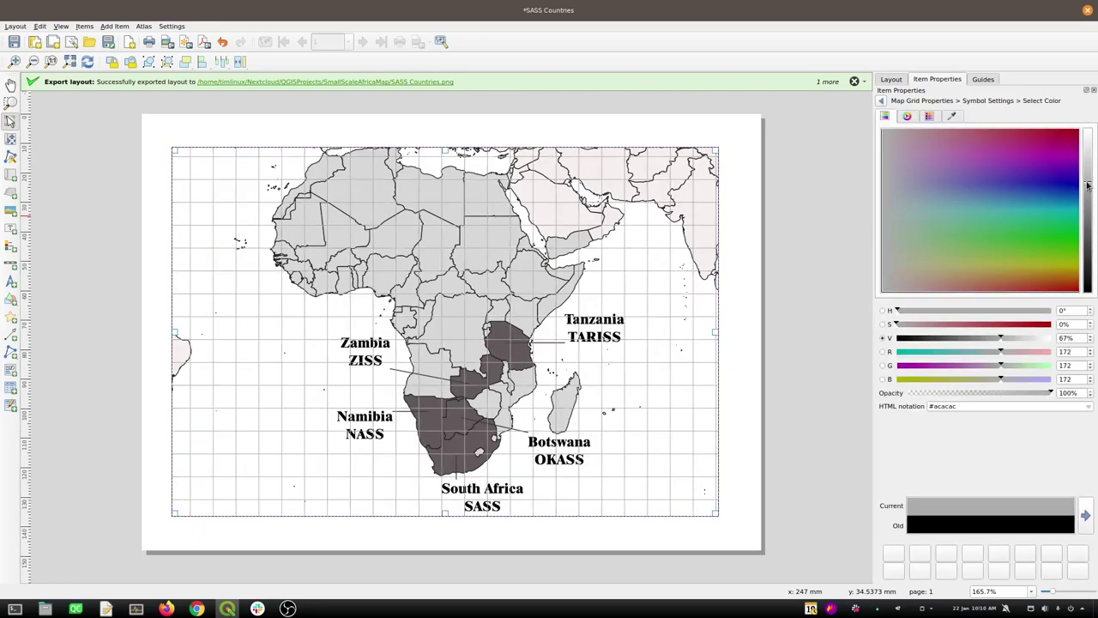
pyautogui.click(1087, 190)
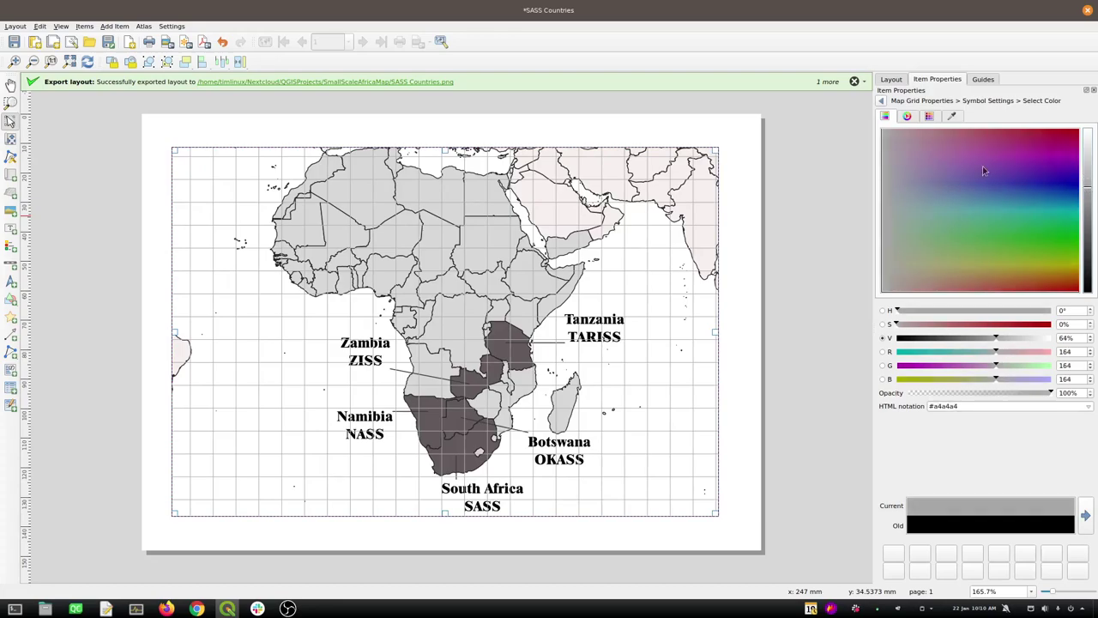
pyautogui.click(881, 102)
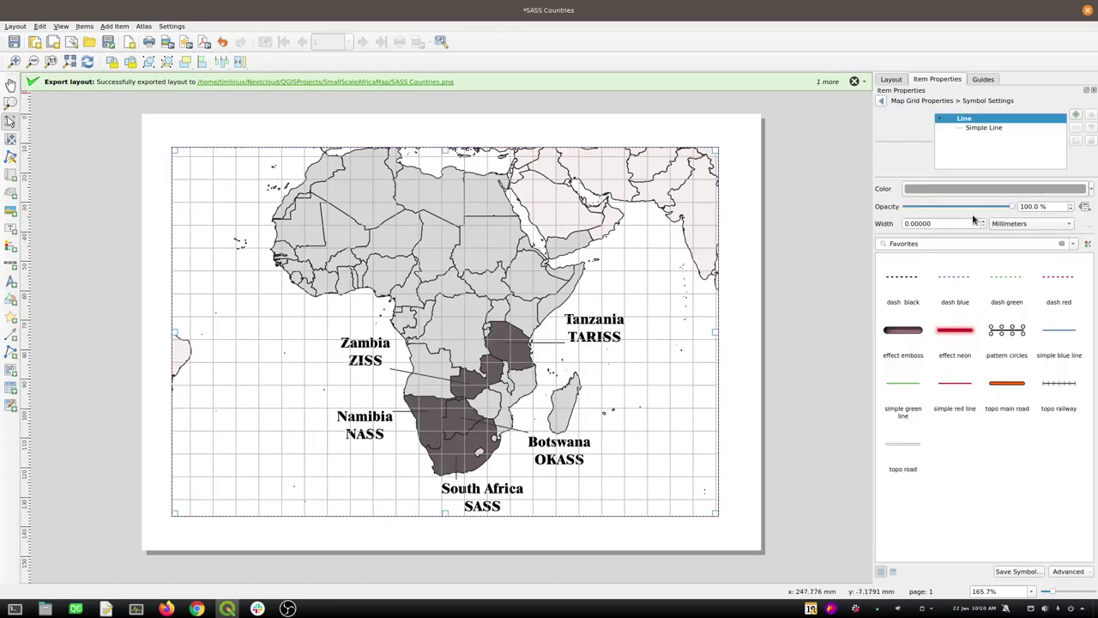
# Change the grid's simple line stroke style to Dot Line and return to the grid properties
pyautogui.click(985, 130)
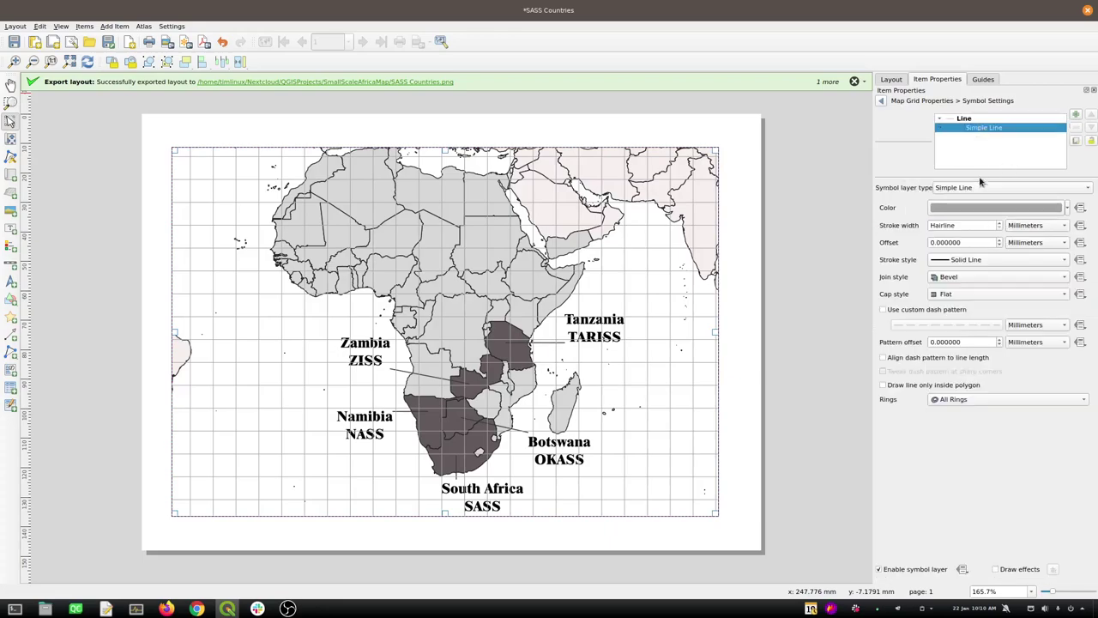
pyautogui.click(972, 262)
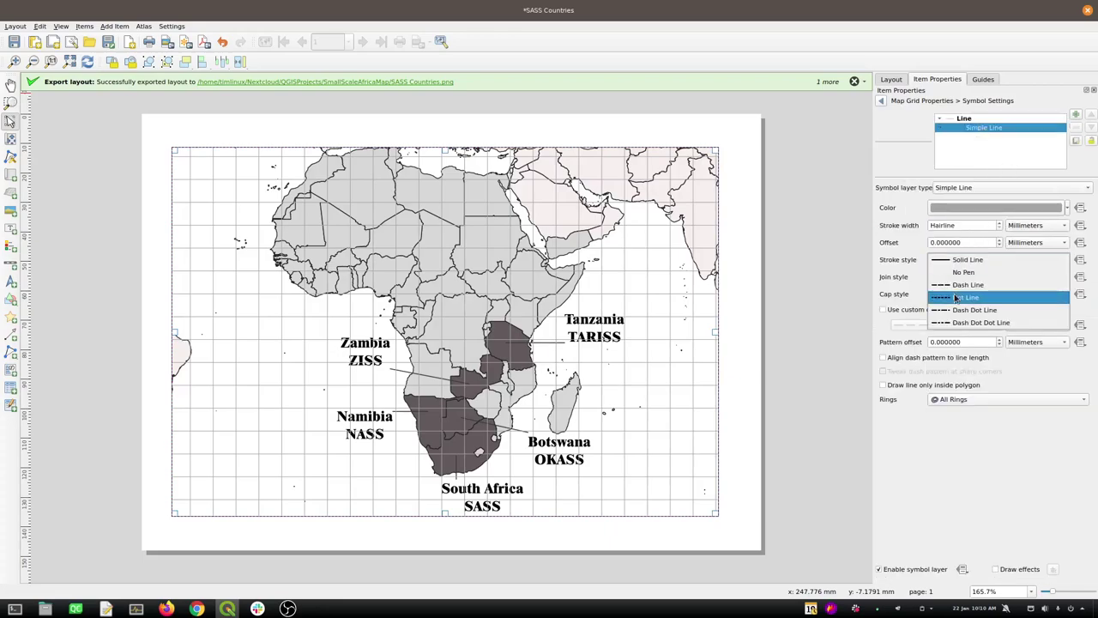
pyautogui.click(960, 297)
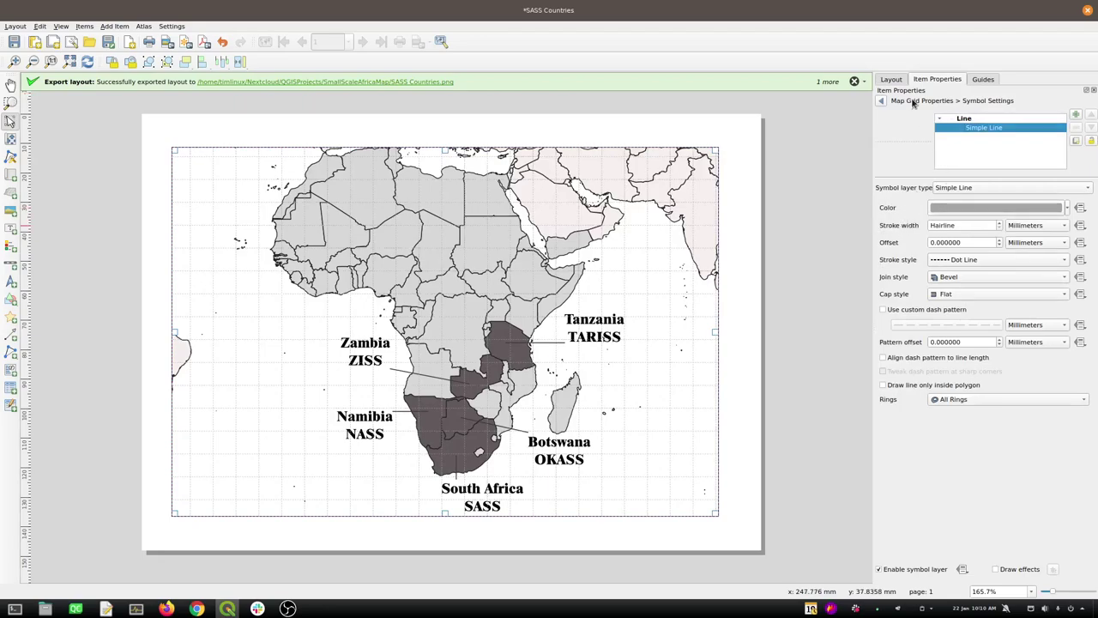
pyautogui.click(880, 101)
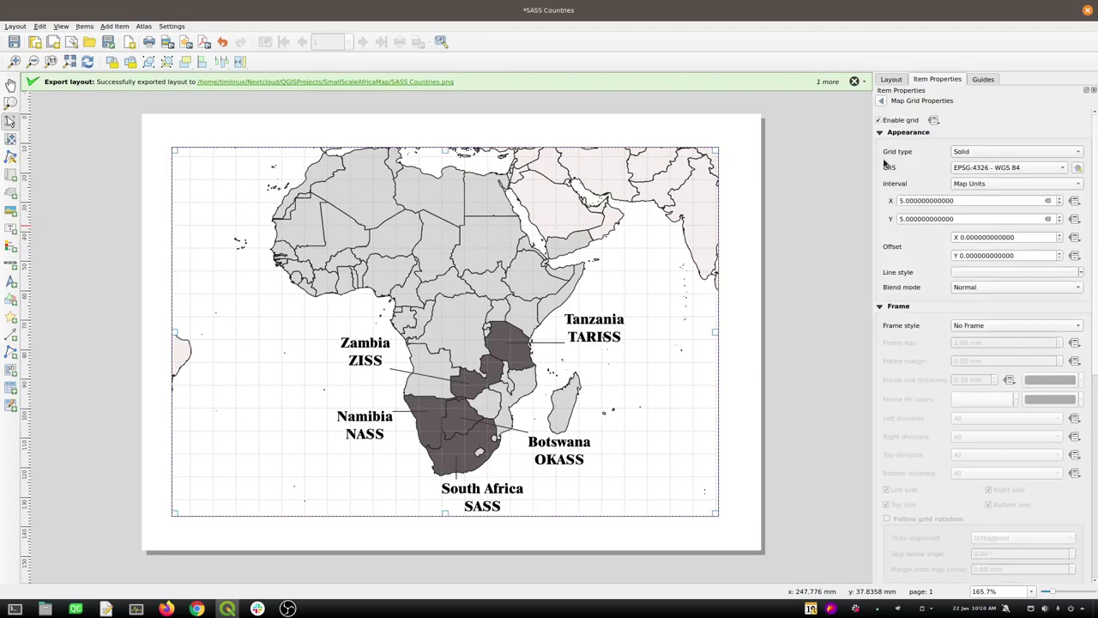
# Set the grid's frame style to Line Border (Nautical) and inspect the map's frame up close
pyautogui.click(976, 326)
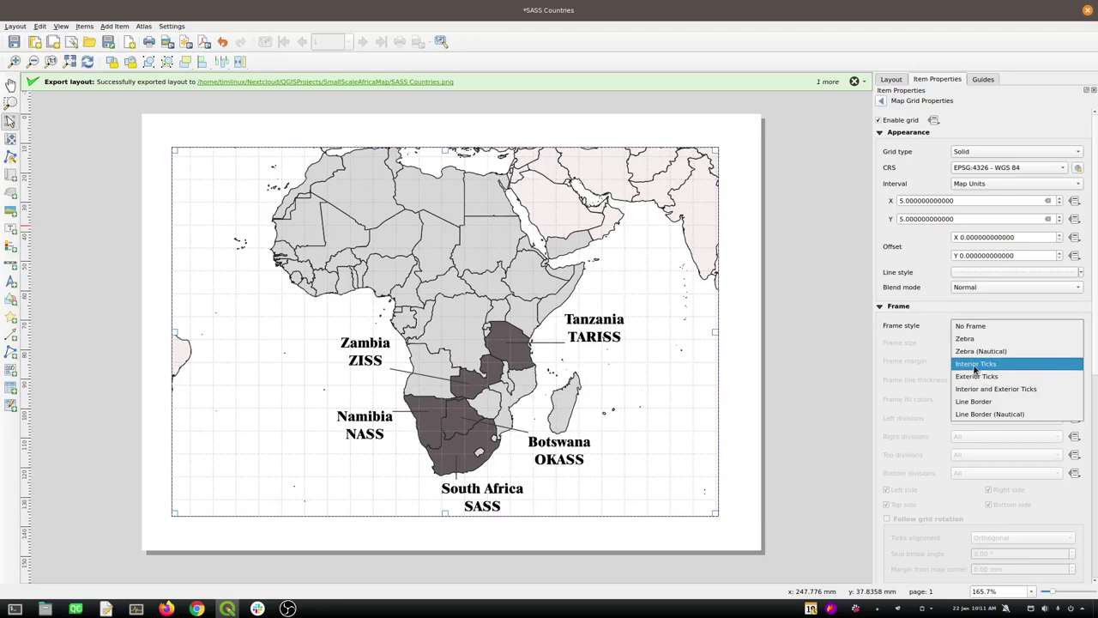
pyautogui.click(982, 414)
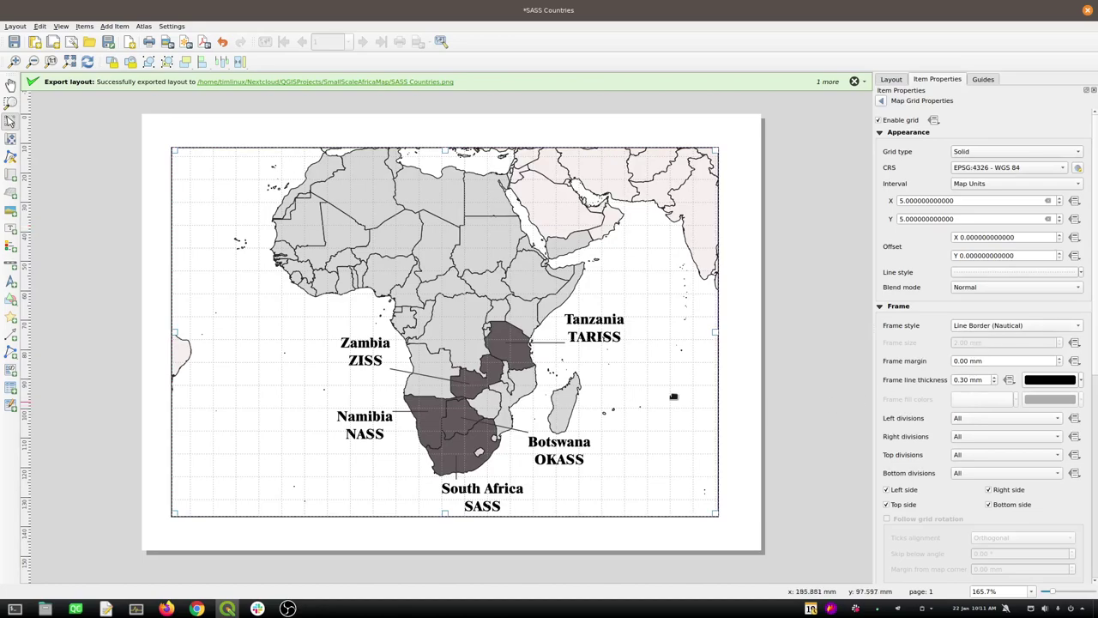
pyautogui.scroll(1, 700, 346)
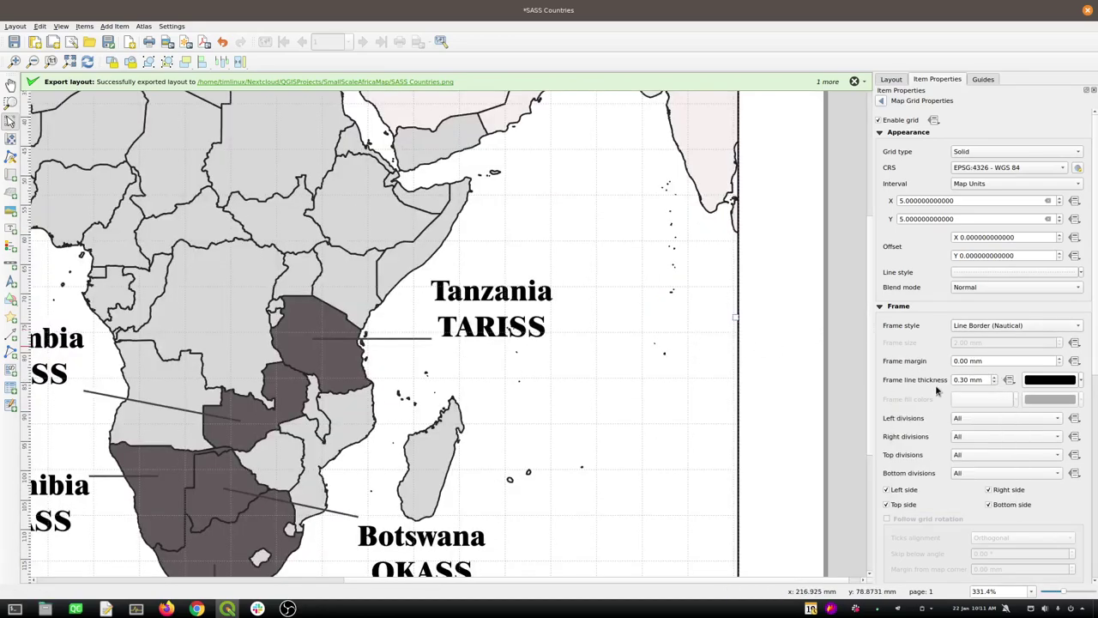
# Collapse the grid's frame settings and enable drawing of coordinates around the map
pyautogui.scroll(-1, 904, 347)
pyautogui.click(879, 238)
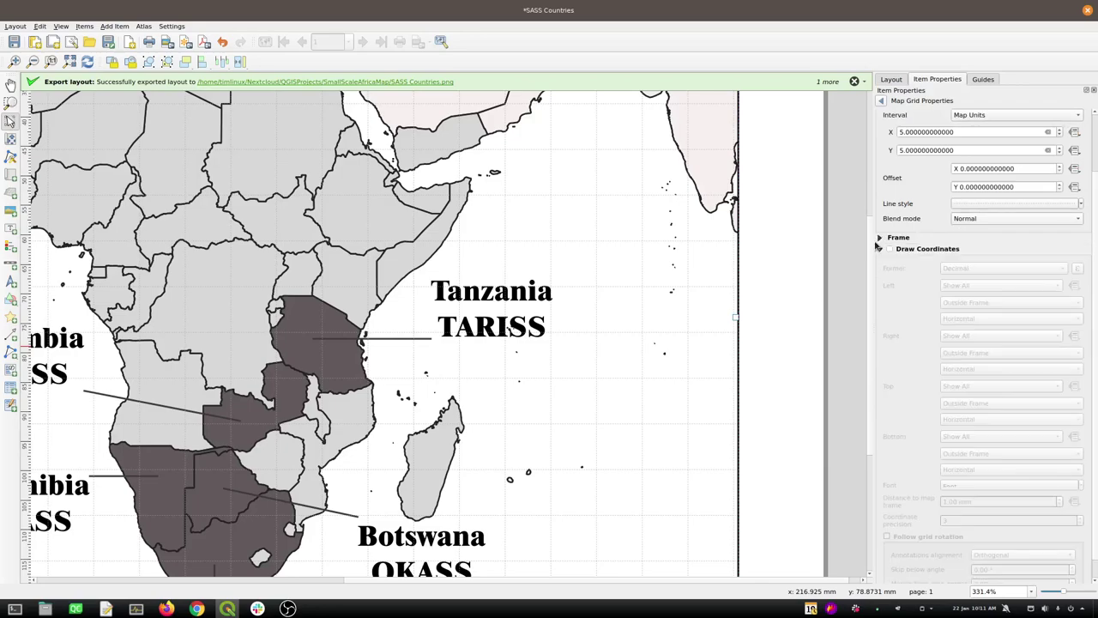
pyautogui.click(890, 248)
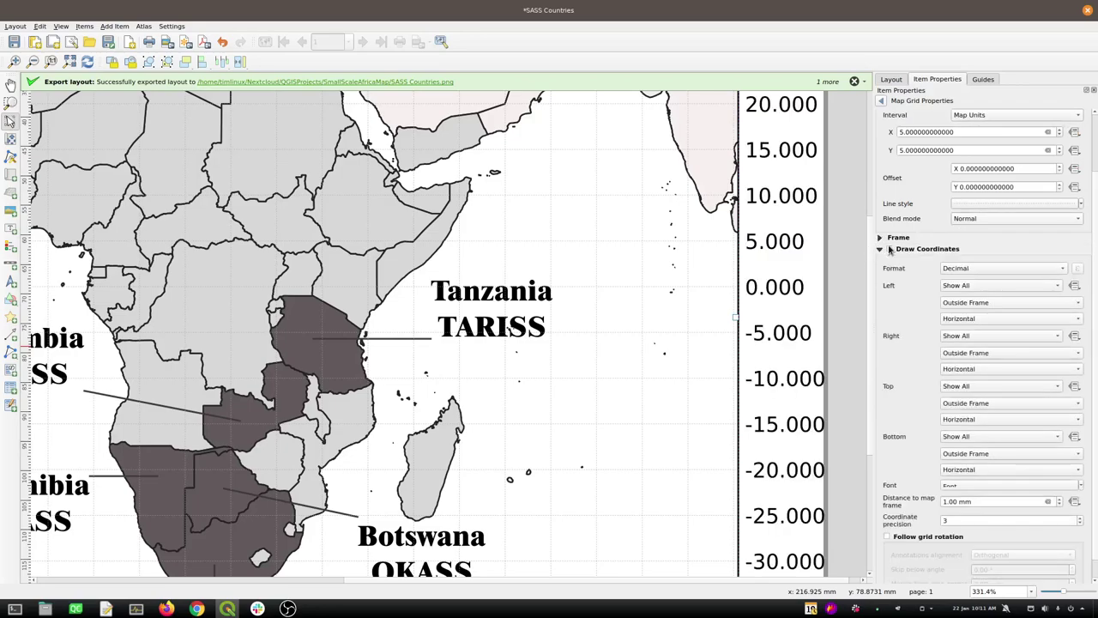
pyautogui.click(999, 269)
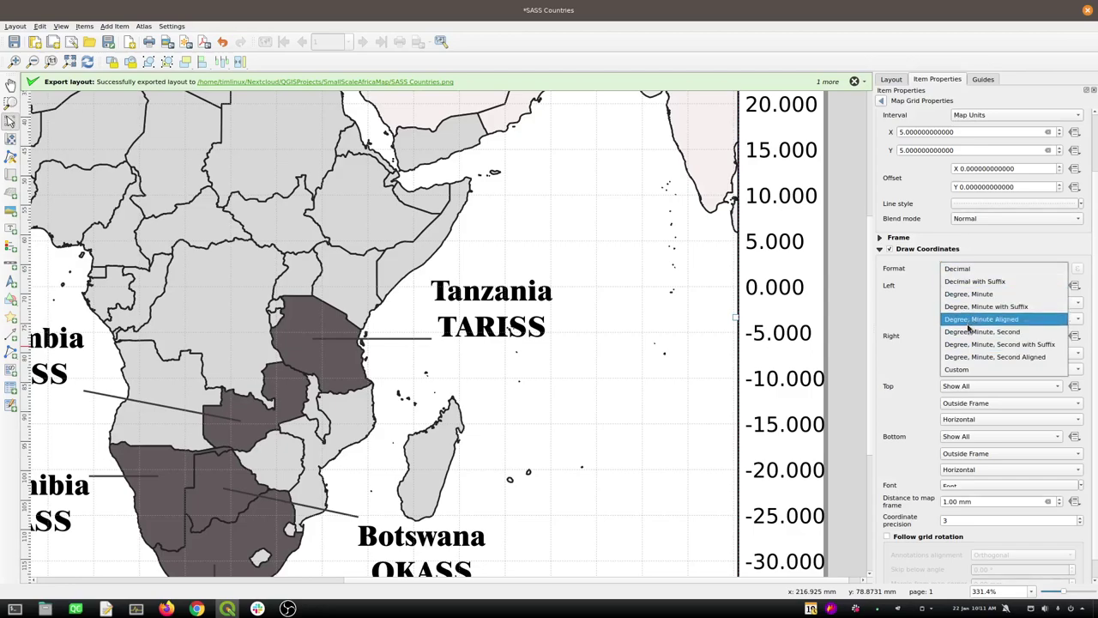
pyautogui.click(961, 369)
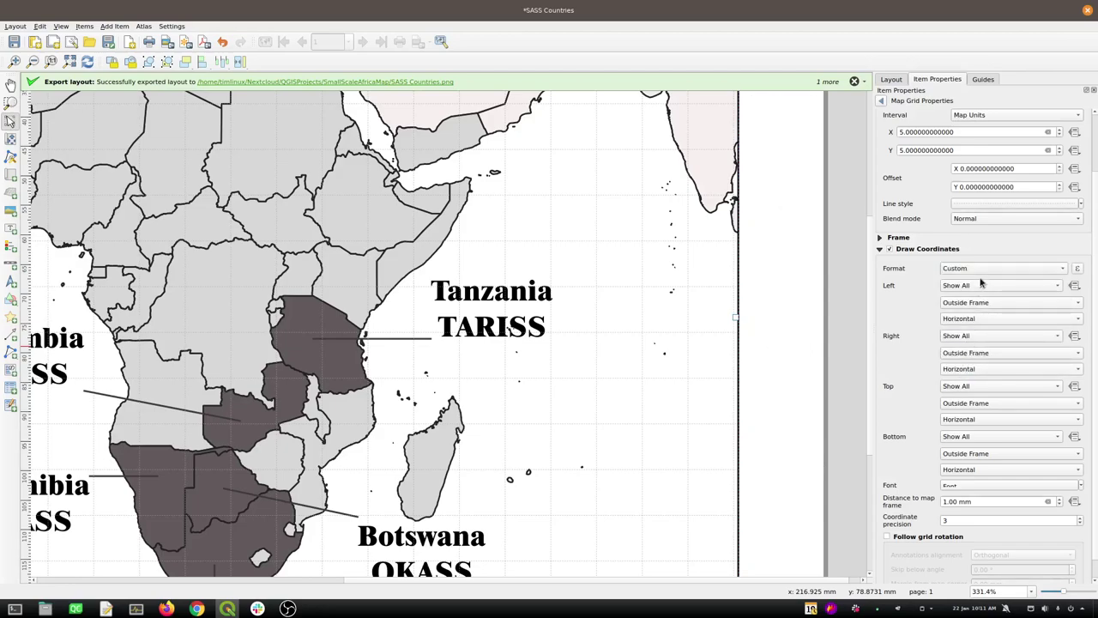
pyautogui.click(1078, 268)
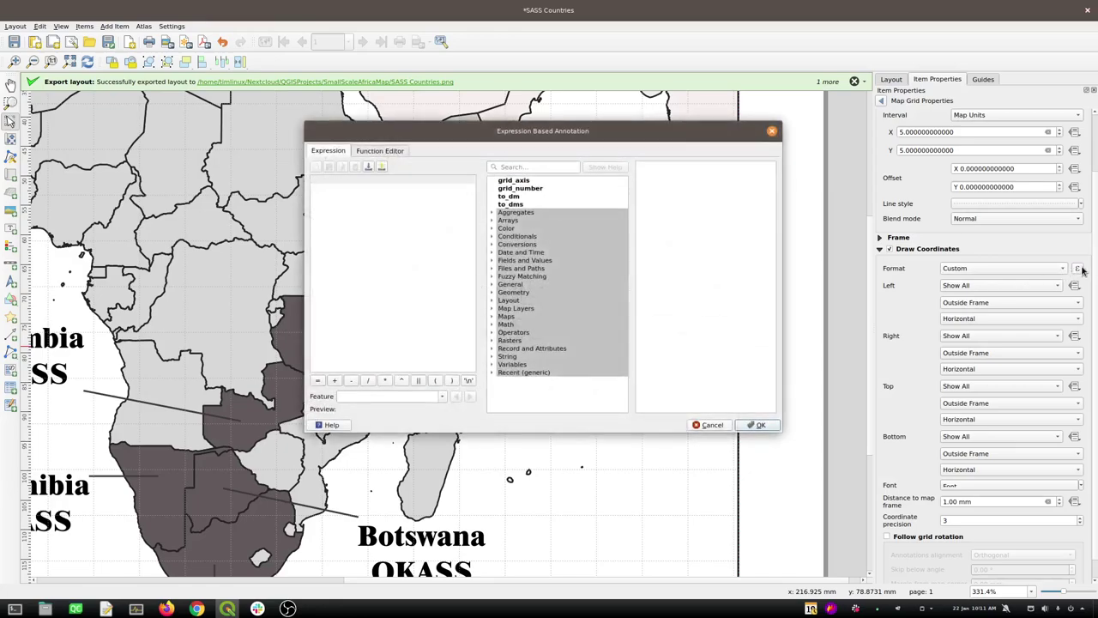
pyautogui.press('Escape')
pyautogui.click(1043, 269)
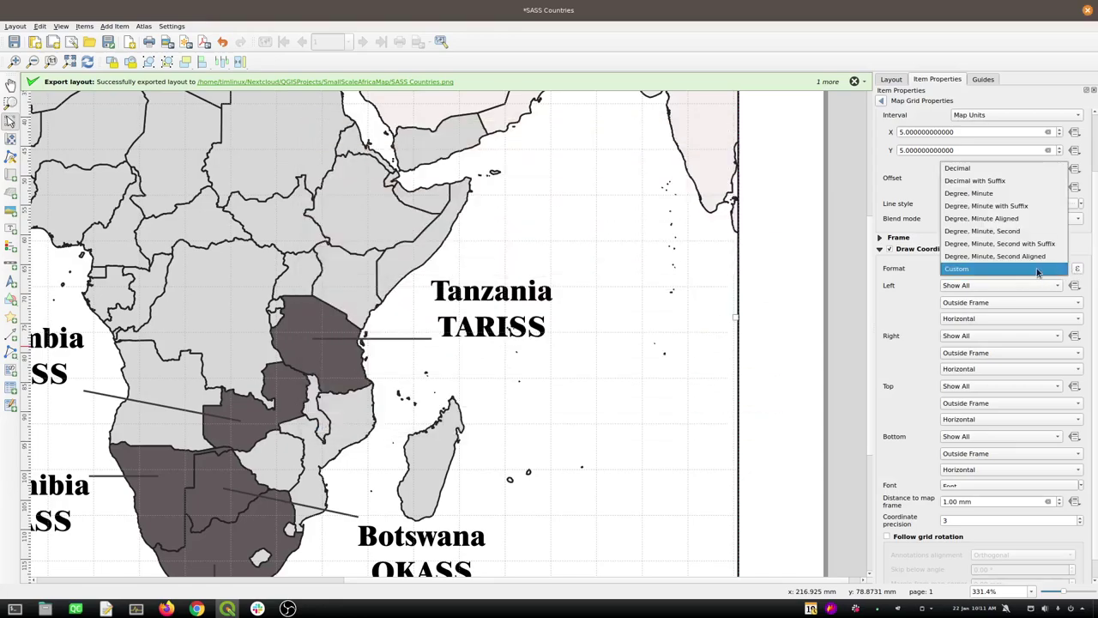
pyautogui.click(985, 169)
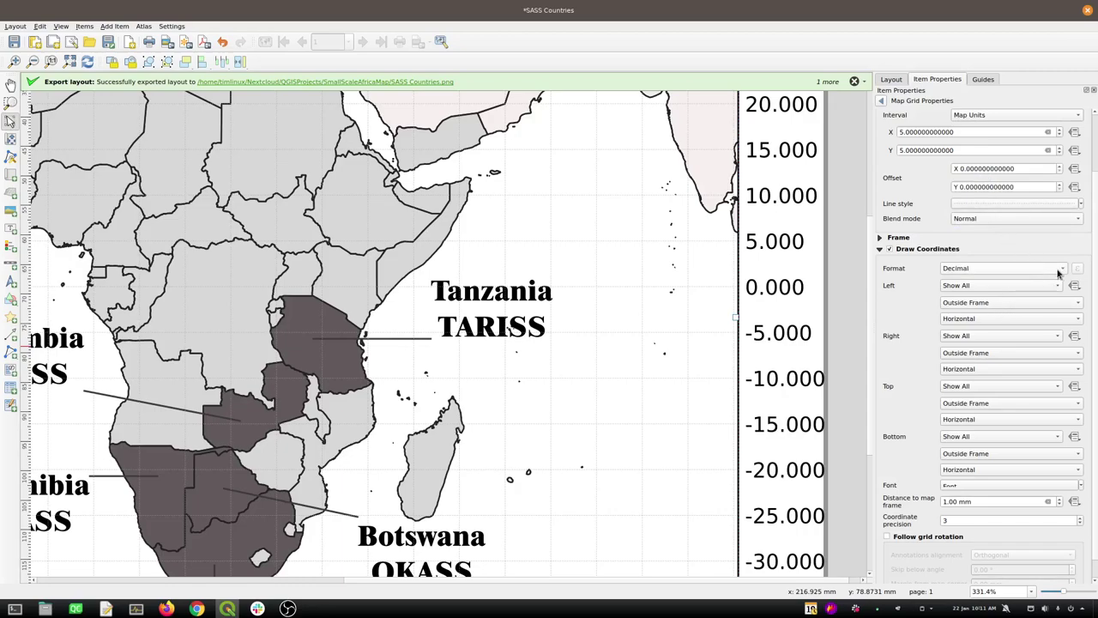
# Set the grid's coordinate precision to 0 decimal places
pyautogui.click(973, 519)
pyautogui.write('0')
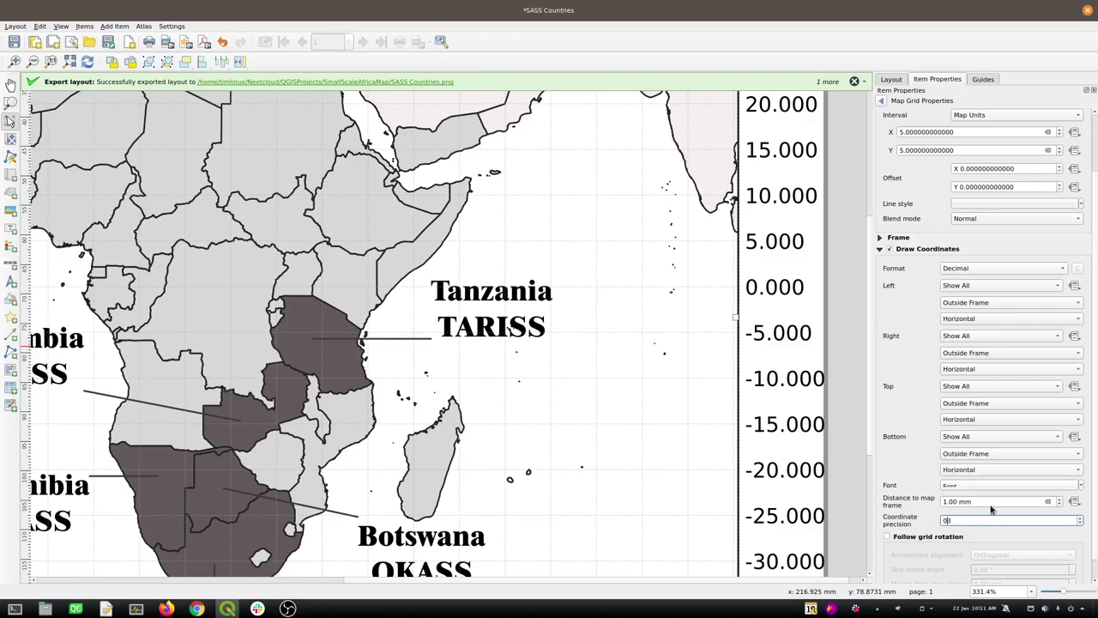
pyautogui.press('Delete')
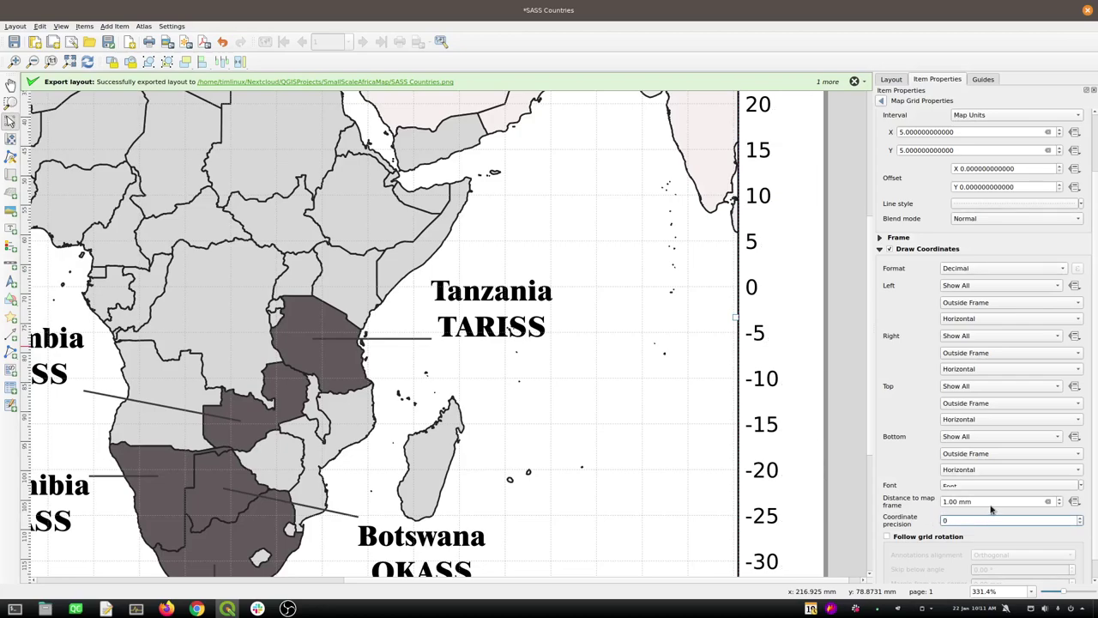
# Set the grid coordinates' format to Degree, Minute, Second and reduce their font size to 6 points
pyautogui.click(1009, 270)
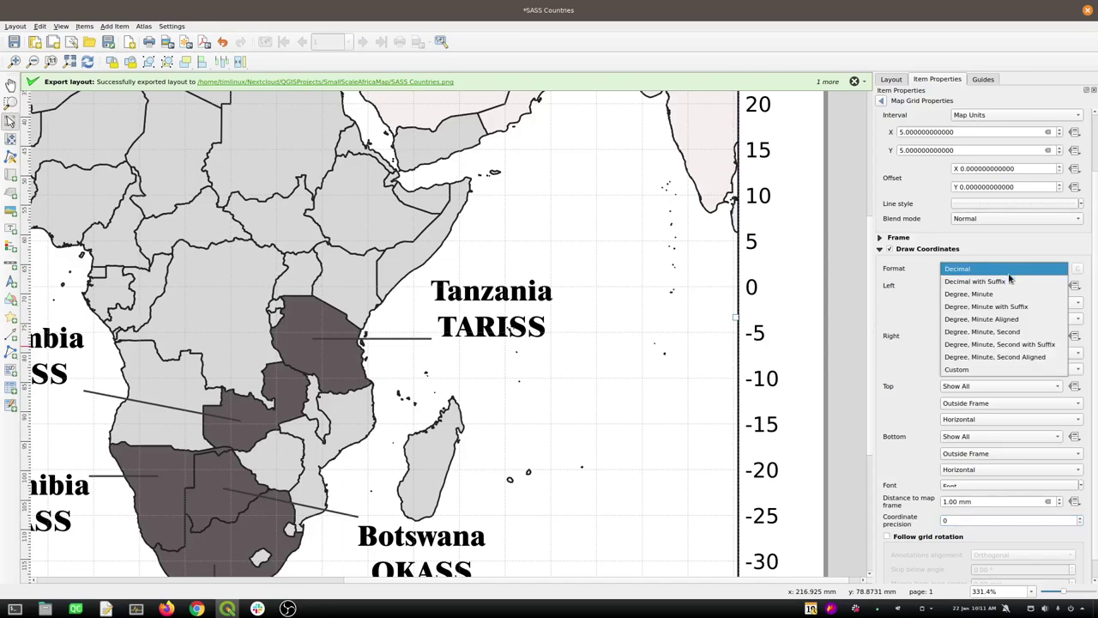
pyautogui.click(1004, 333)
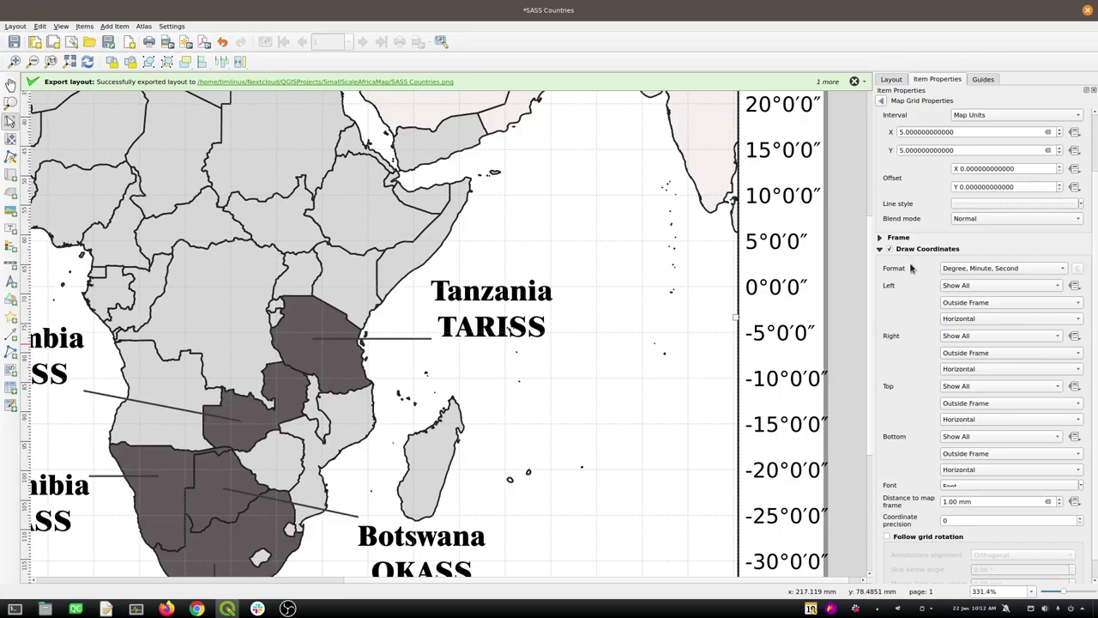
pyautogui.click(1081, 486)
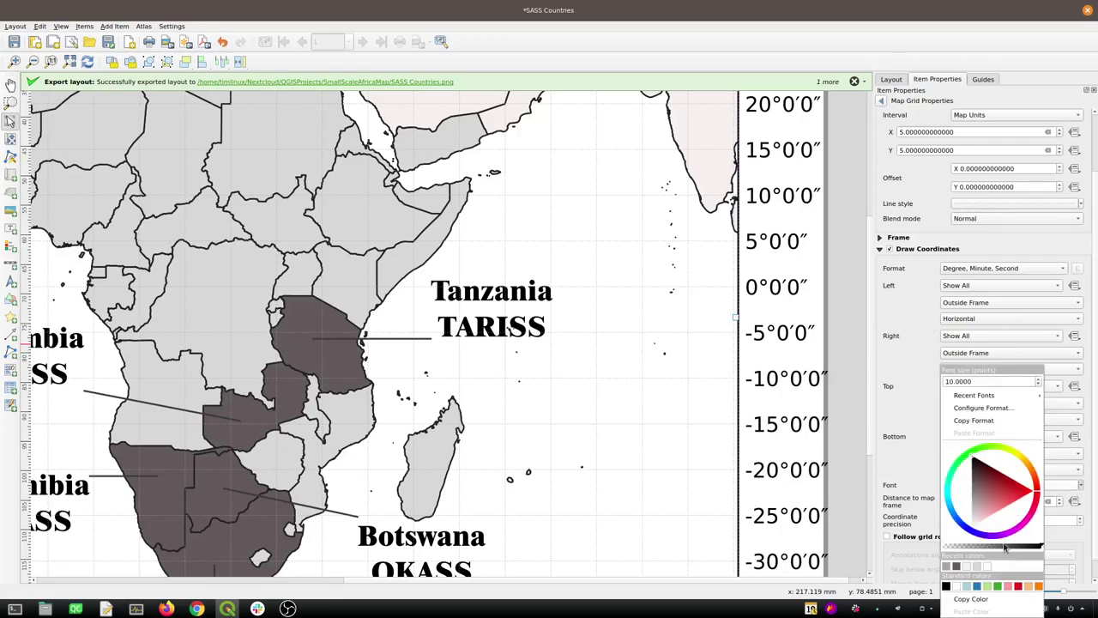
pyautogui.press('Escape')
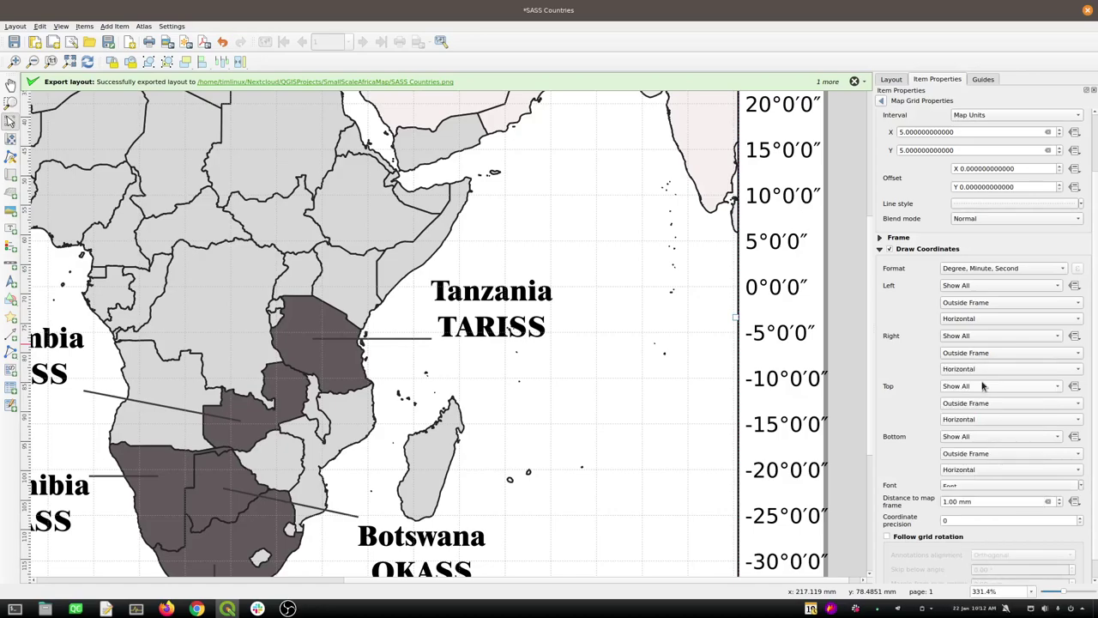
pyautogui.click(1081, 486)
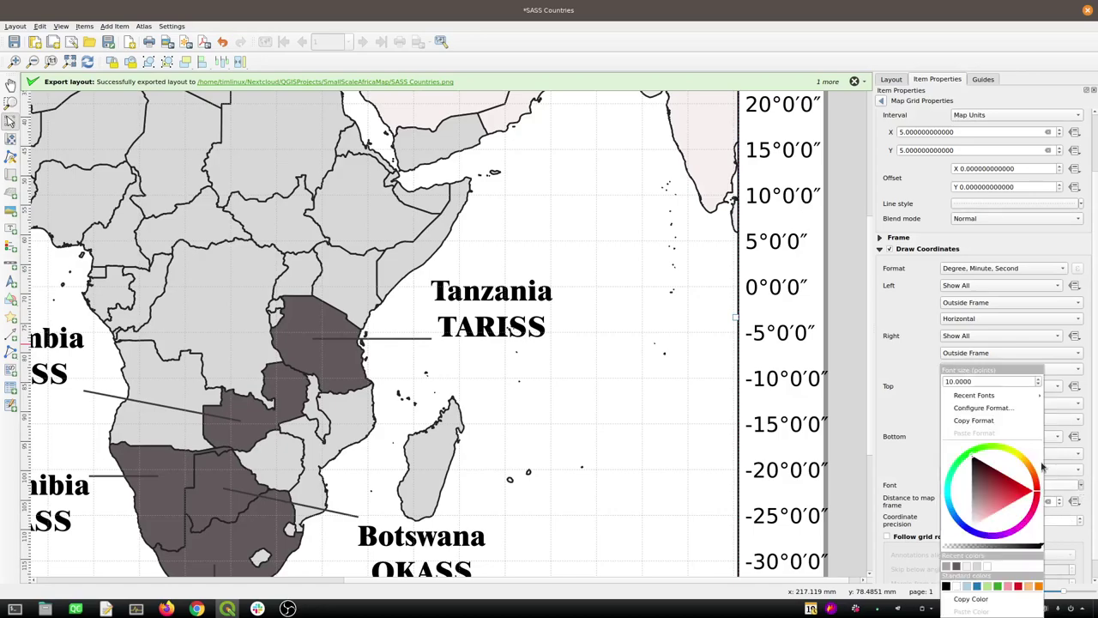
pyautogui.click(1038, 385)
pyautogui.click(1039, 386)
pyautogui.click(1039, 385)
pyautogui.click(1039, 385)
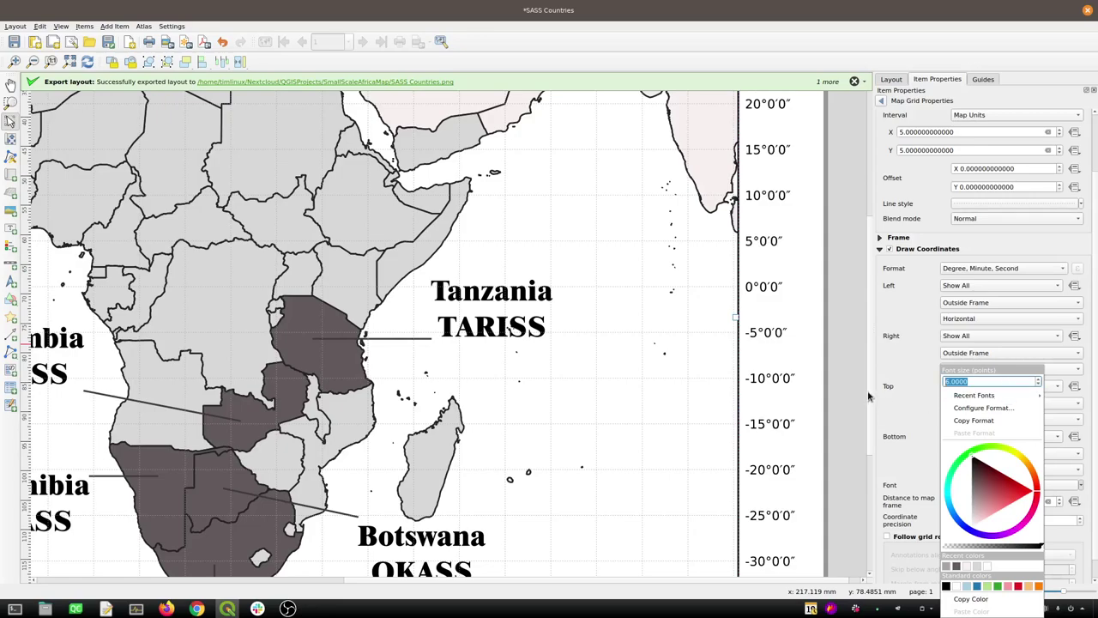
pyautogui.click(866, 307)
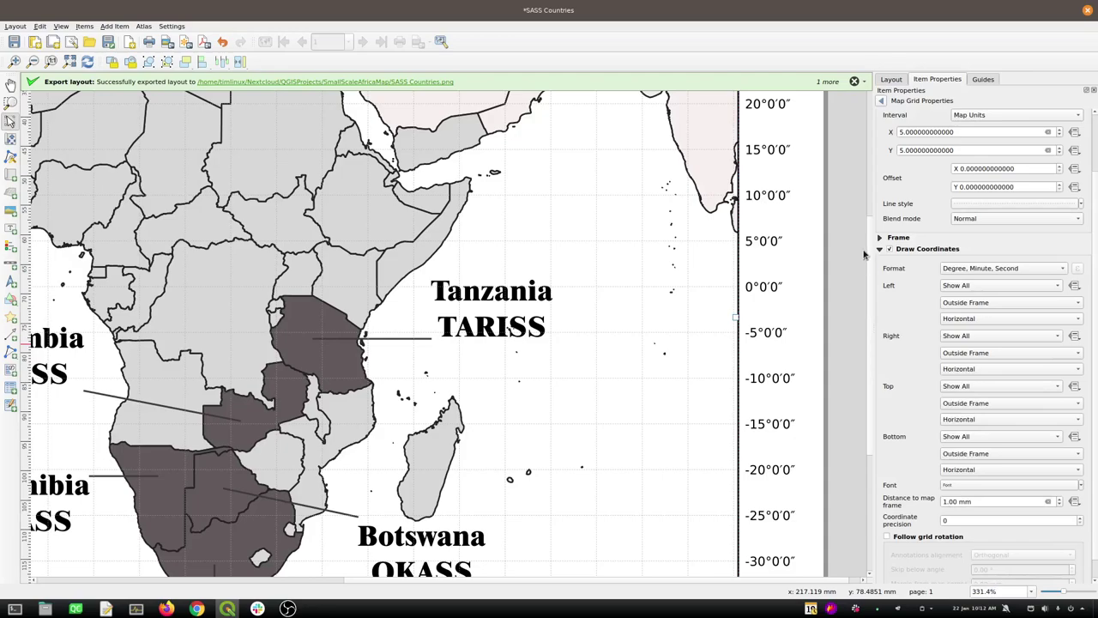
# Orient the grid coordinates along the map's top edge as Vertical Ascending
pyautogui.scroll(5, 865, 253)
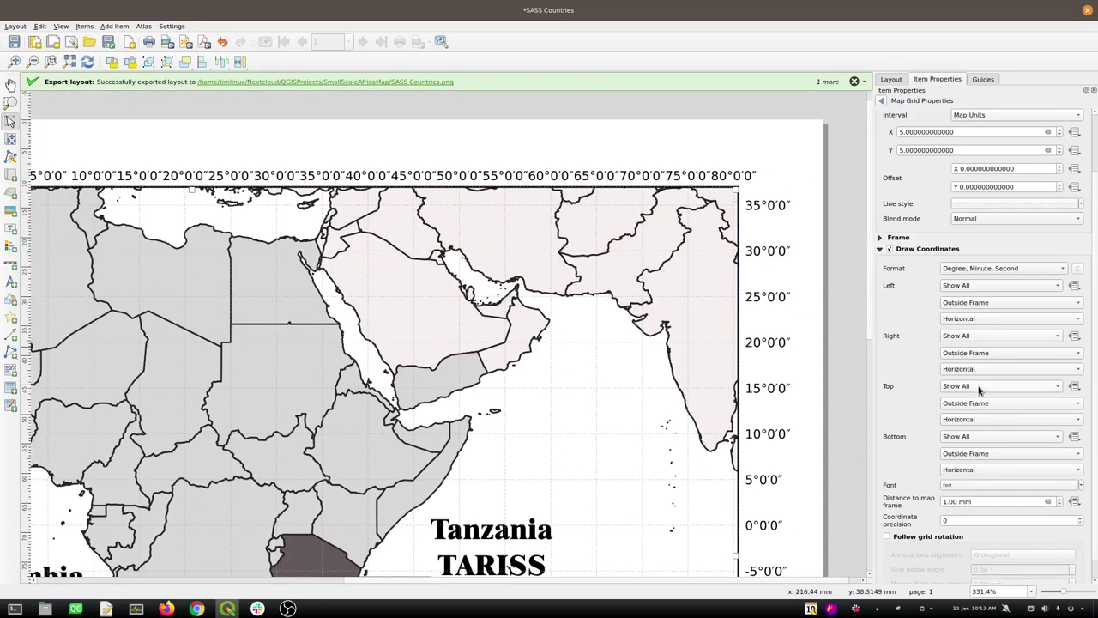
pyautogui.click(982, 420)
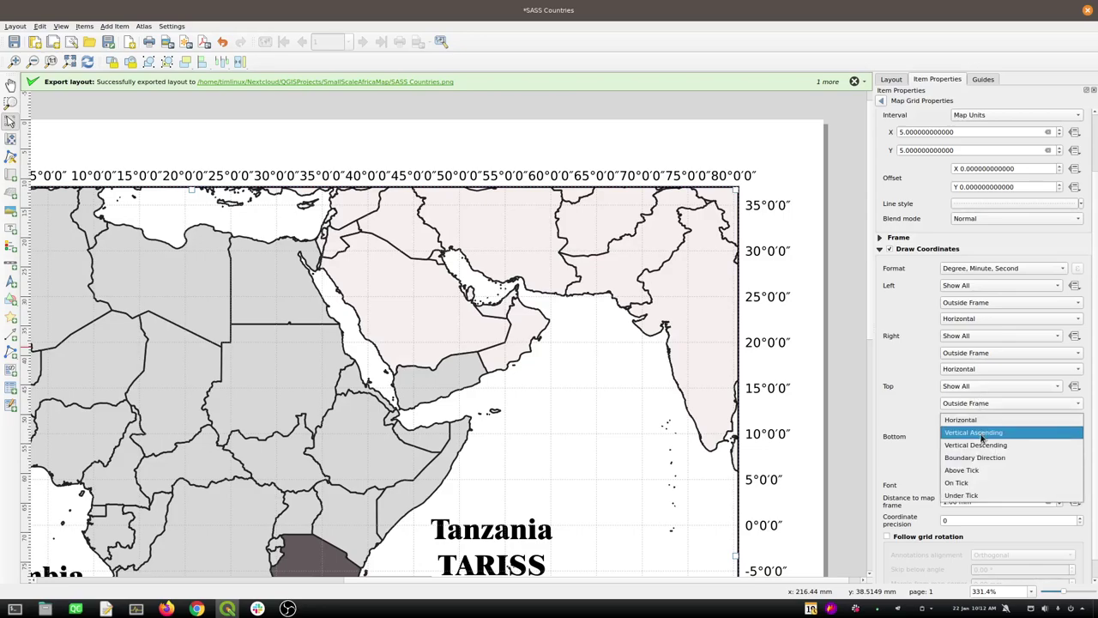
pyautogui.click(985, 433)
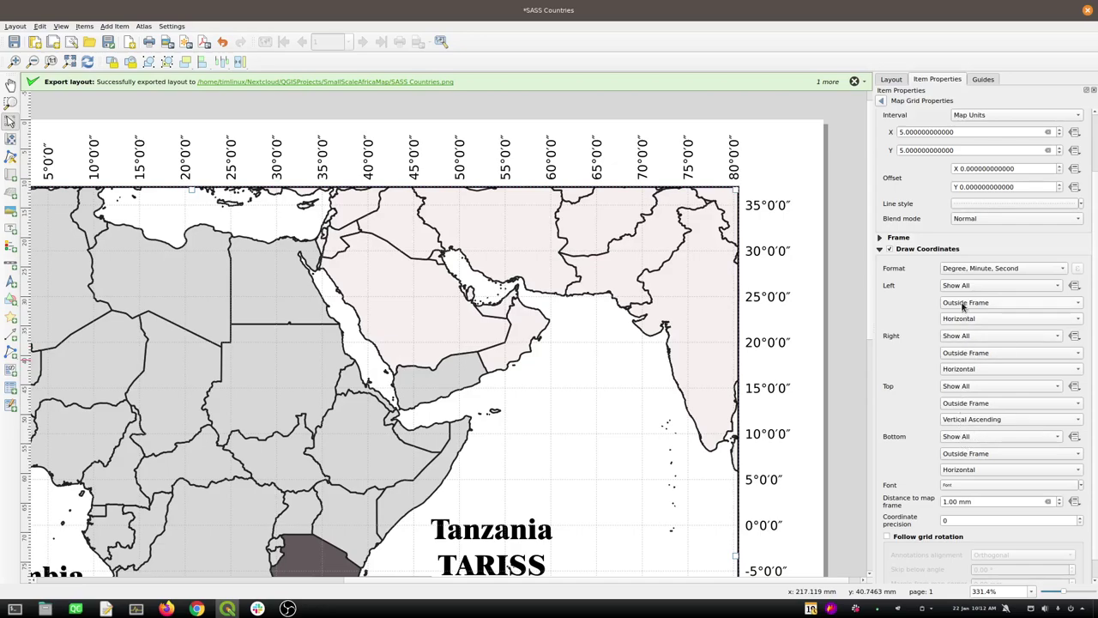
# Disable the grid coordinates on the map's left and bottom sides
pyautogui.click(971, 285)
pyautogui.click(963, 324)
pyautogui.click(967, 437)
pyautogui.click(962, 475)
# Set the top coordinates to Show Longitude/X Only and the right coordinates to Show Latitude/Y Only
pyautogui.click(977, 388)
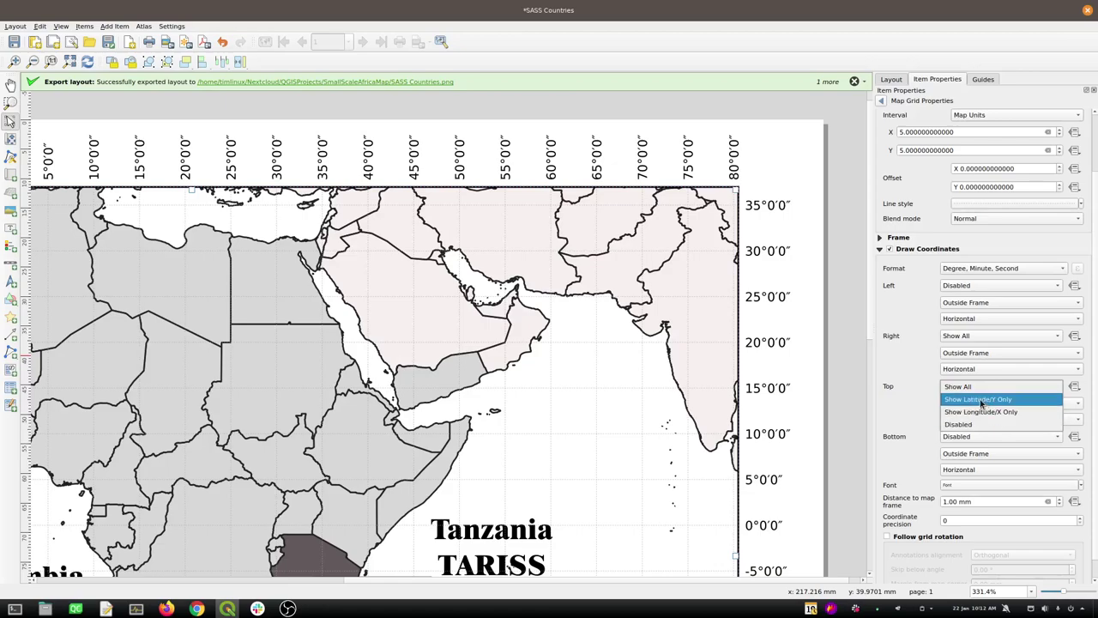
pyautogui.click(982, 400)
pyautogui.click(973, 387)
pyautogui.click(973, 400)
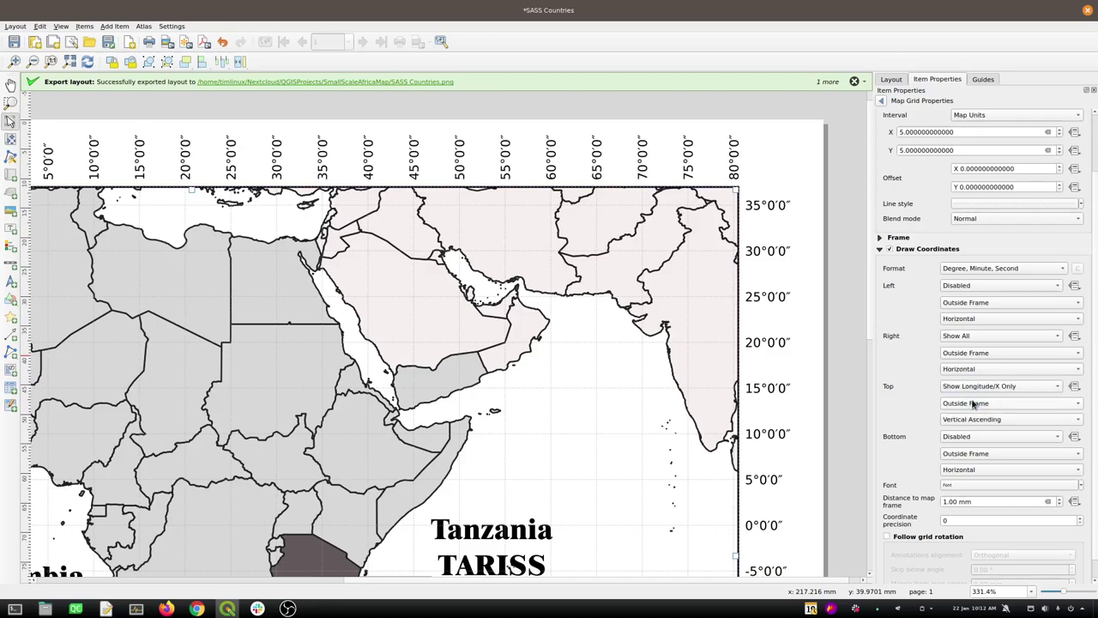
pyautogui.click(985, 453)
pyautogui.click(985, 454)
pyautogui.click(975, 336)
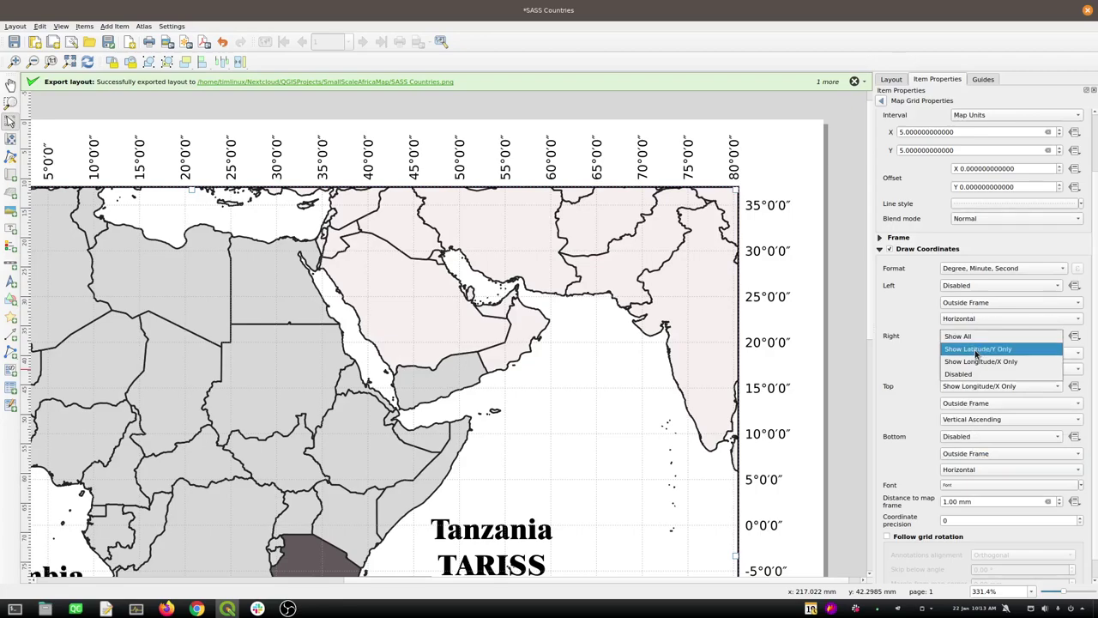
pyautogui.click(975, 349)
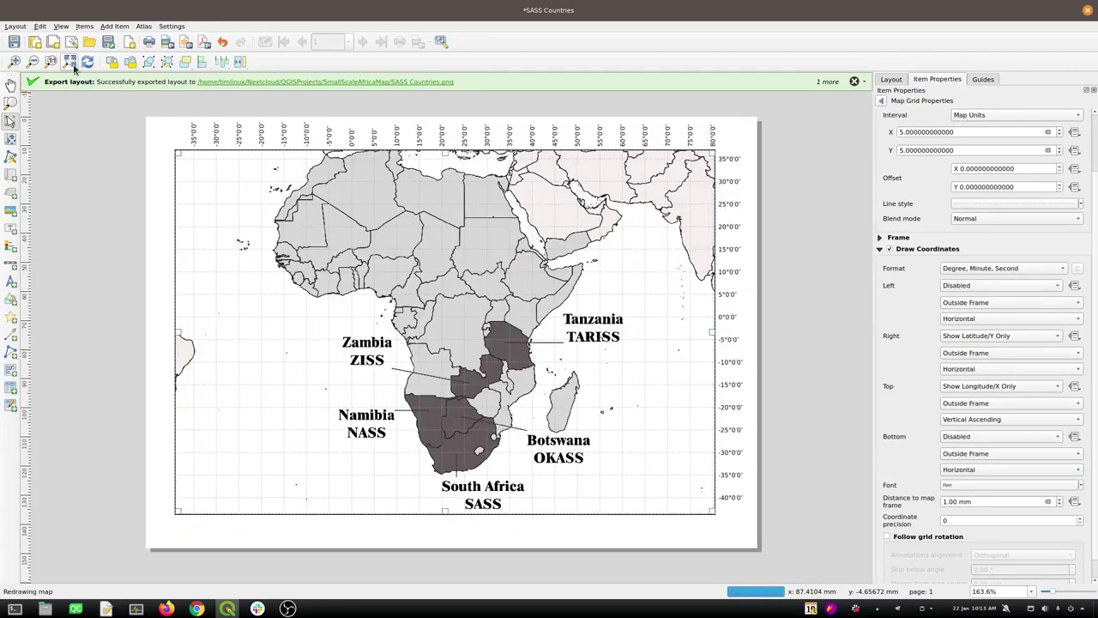
# Select Map 1 in the layout and shift its content slightly down and to the right within the frame
pyautogui.click(69, 61)
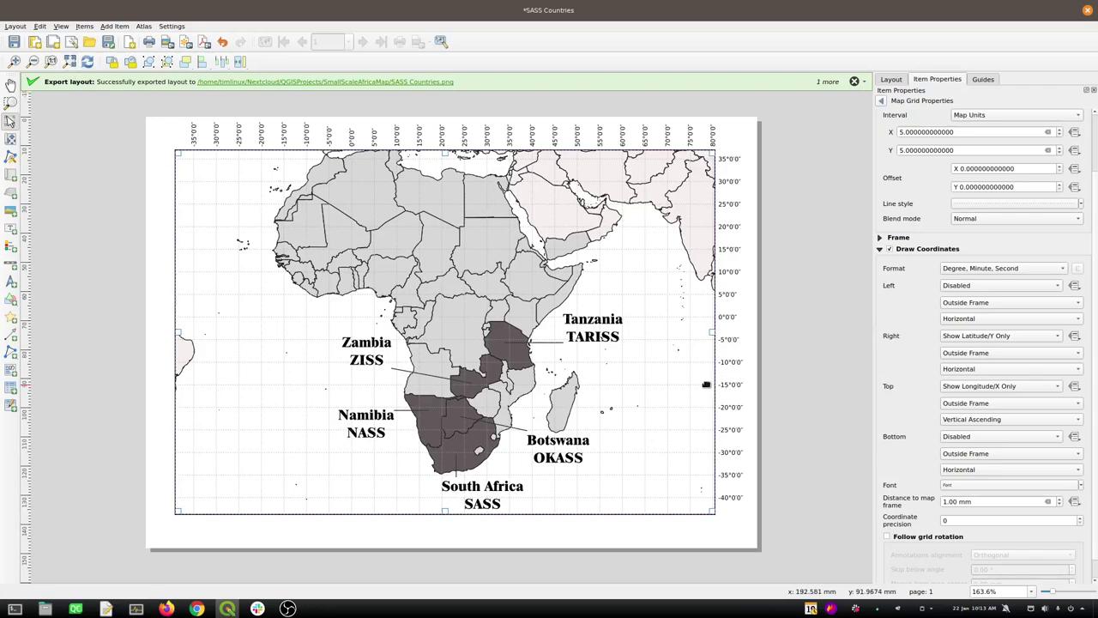
pyautogui.click(806, 344)
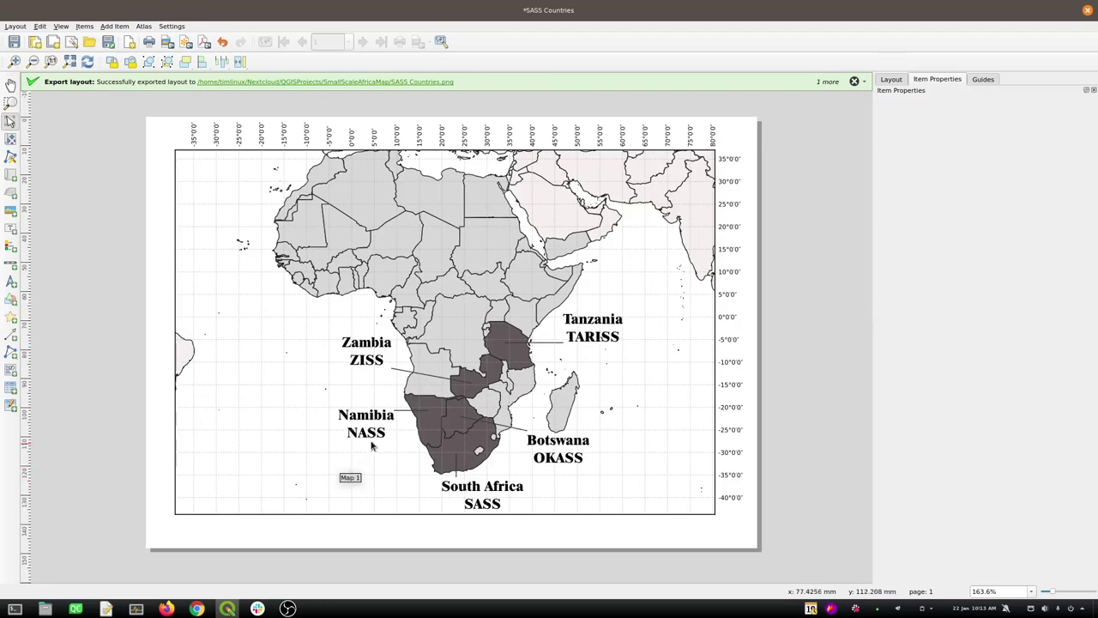
pyautogui.click(446, 295)
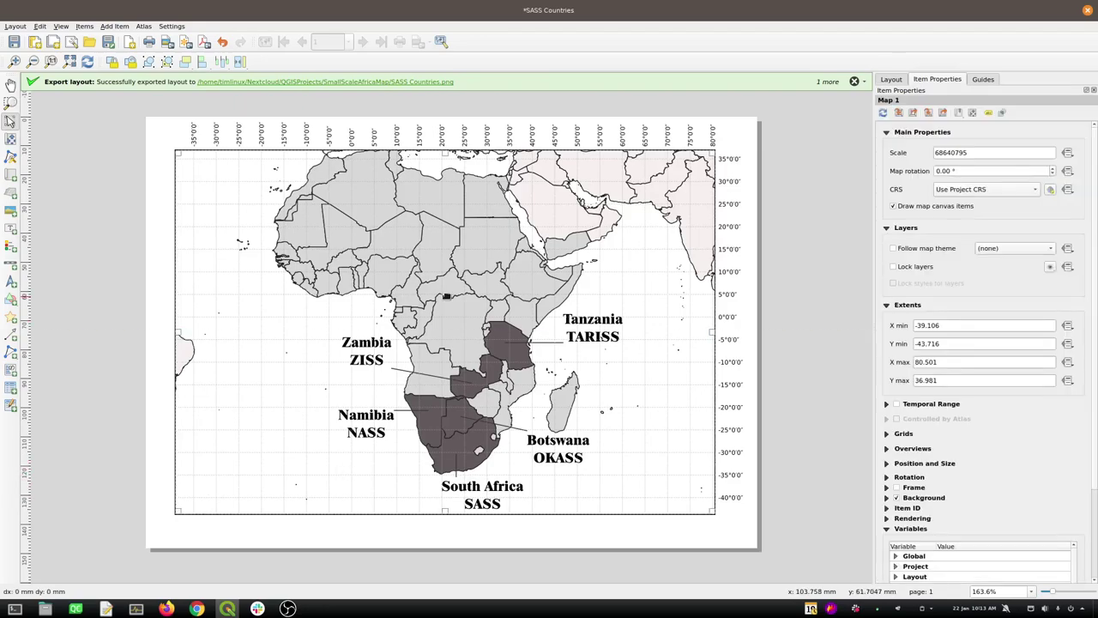
pyautogui.click(10, 138)
pyautogui.moveTo(429, 276); pyautogui.dragTo(423, 287)
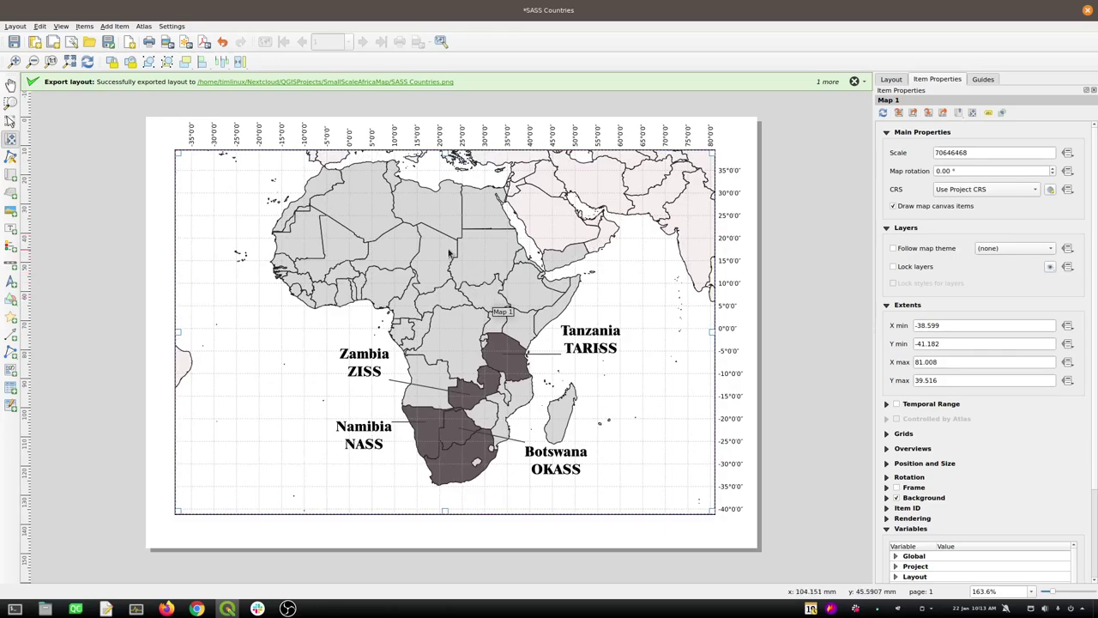
pyautogui.scroll(-1, 448, 251)
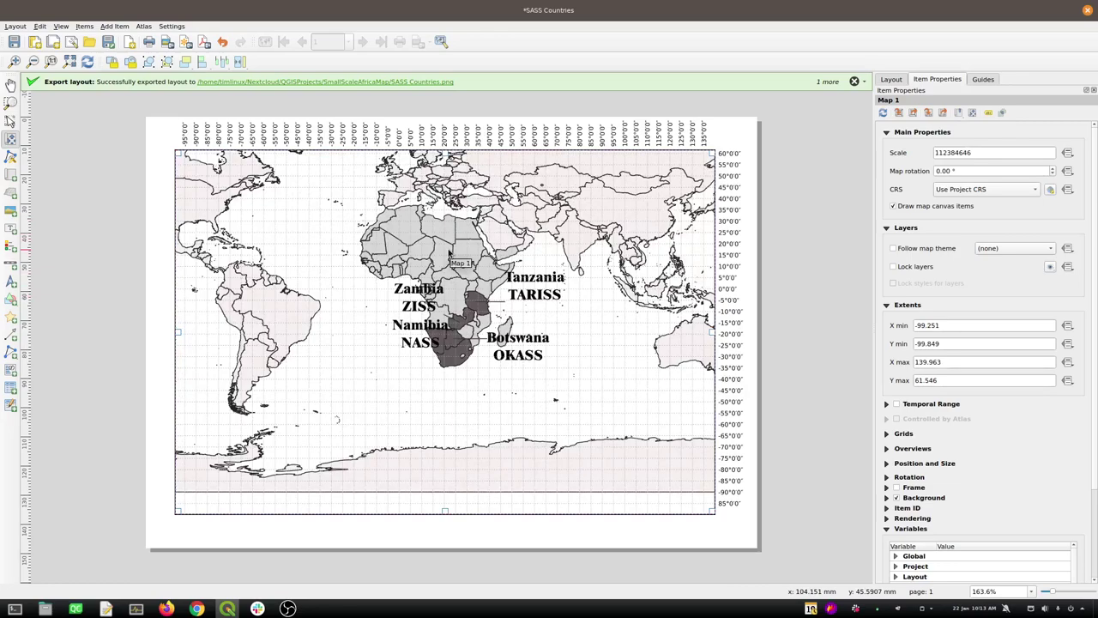
pyautogui.scroll(1, 449, 256)
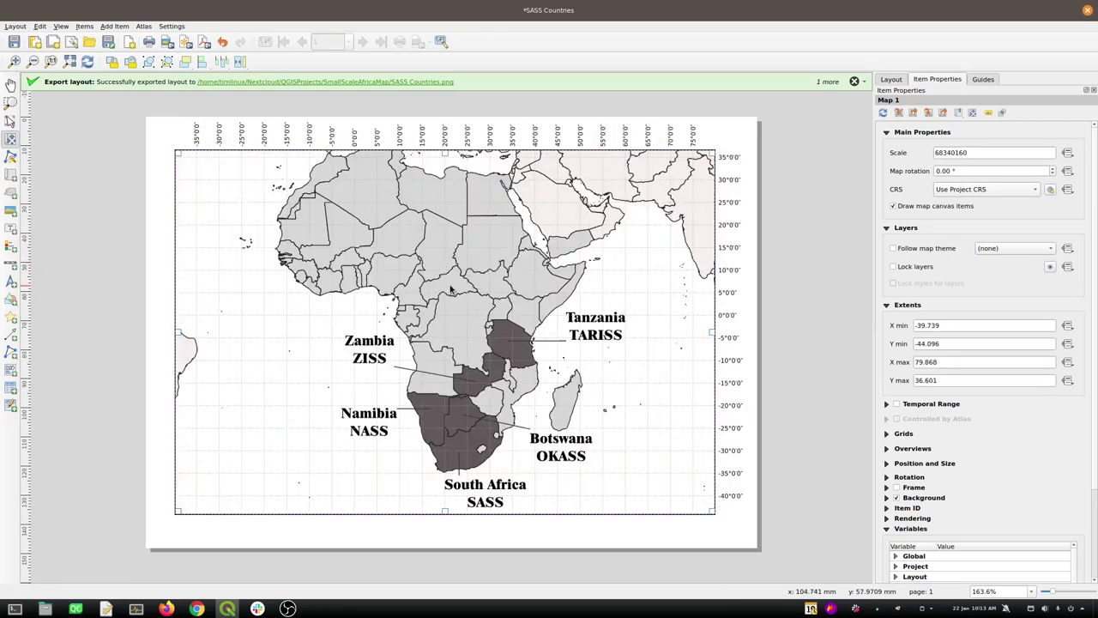
pyautogui.moveTo(452, 278); pyautogui.dragTo(458, 285)
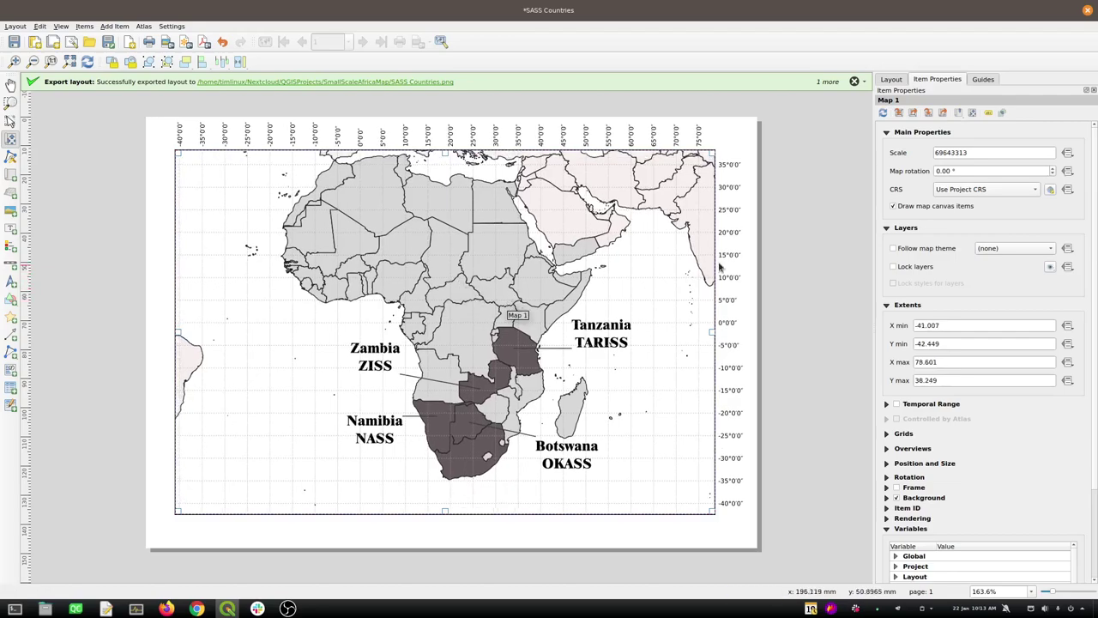
# Switch to the main QGIS window, set the Focus Countries label size to 10 points, and refresh the layout's map
pyautogui.hotkey('alt', 'Tab')
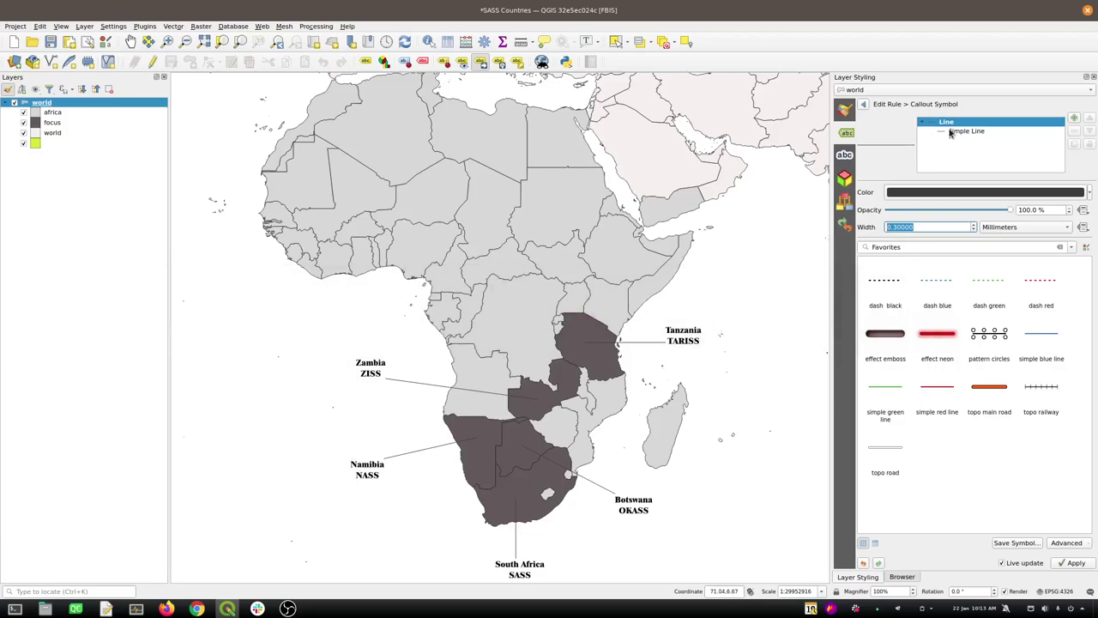
pyautogui.click(864, 104)
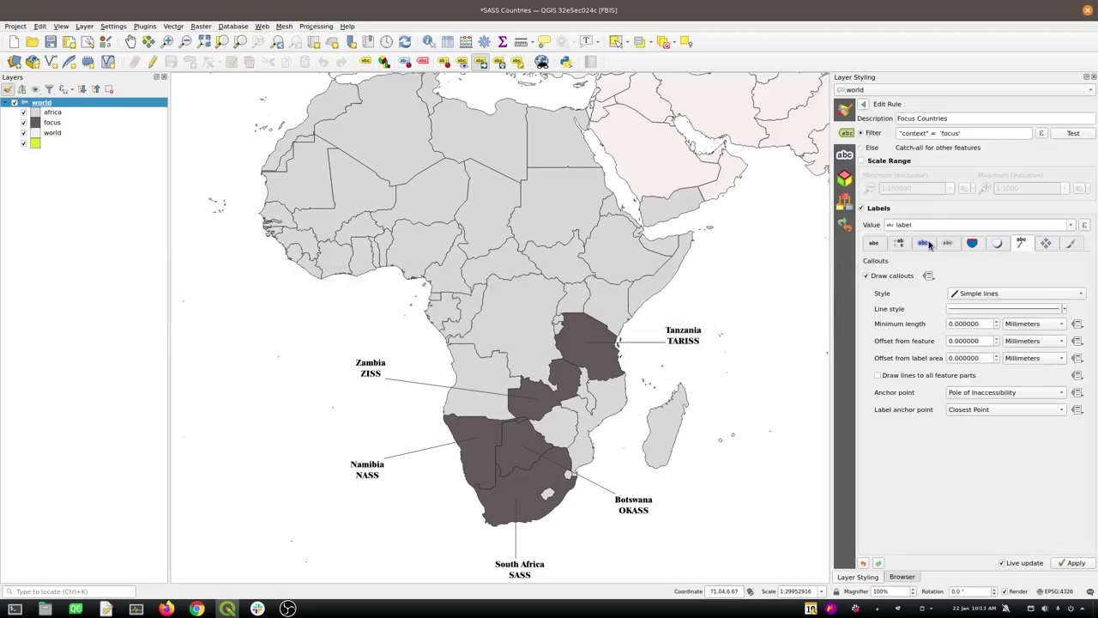
pyautogui.click(941, 333)
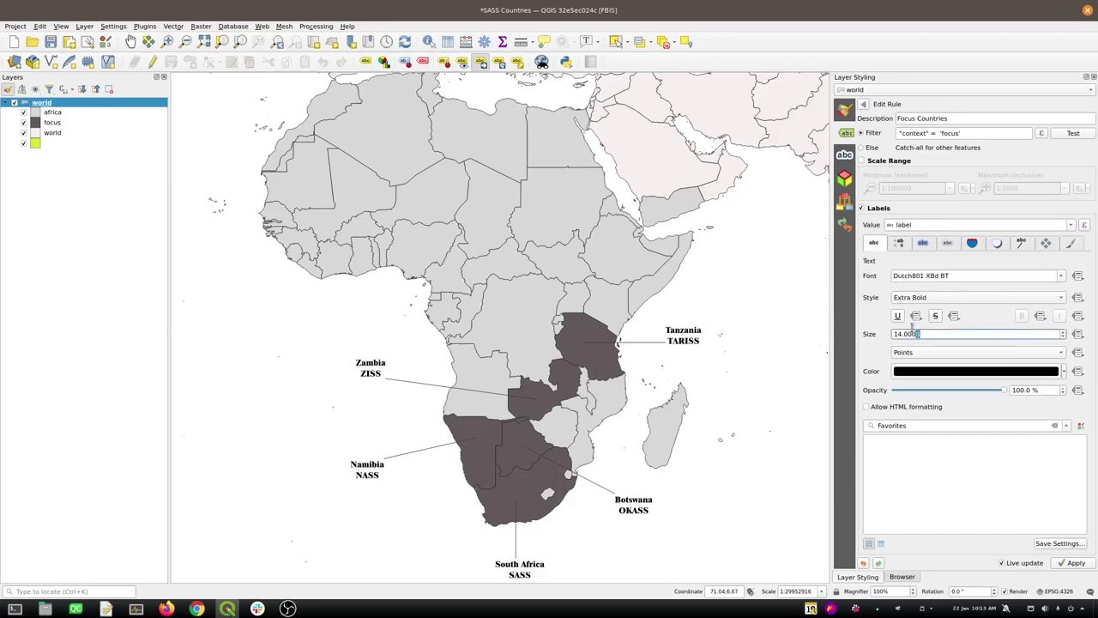
pyautogui.write('10')
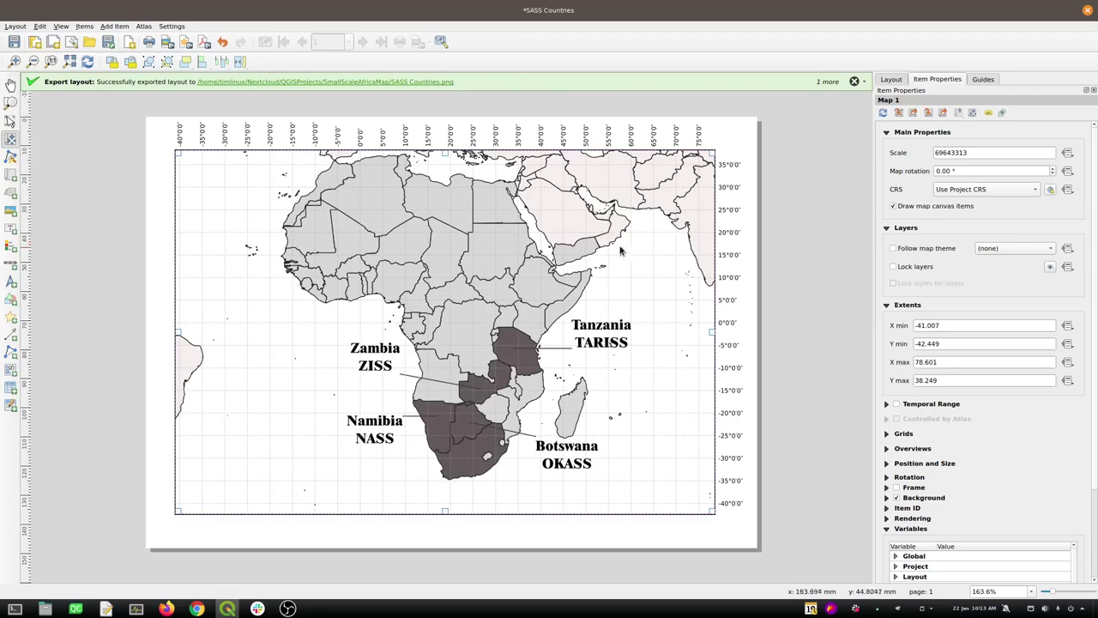
pyautogui.click(880, 114)
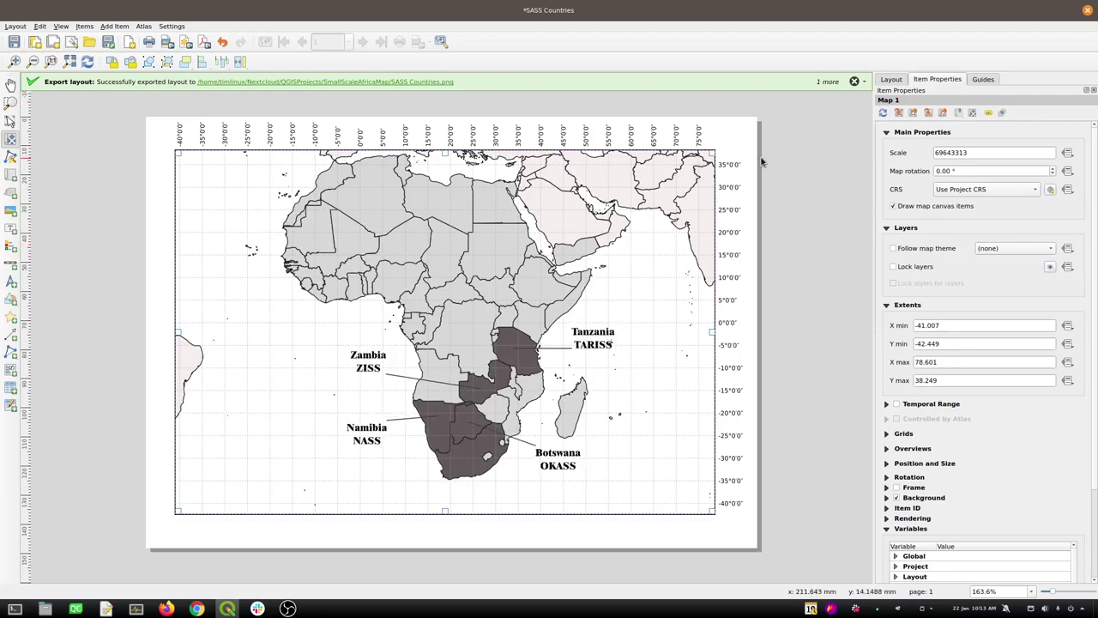
# Move the South Africa SASS label up to just below the country's southern coast and refresh the layout's map
pyautogui.hotkey('alt', 'Tab')
pyautogui.moveTo(518, 571); pyautogui.dragTo(520, 541)
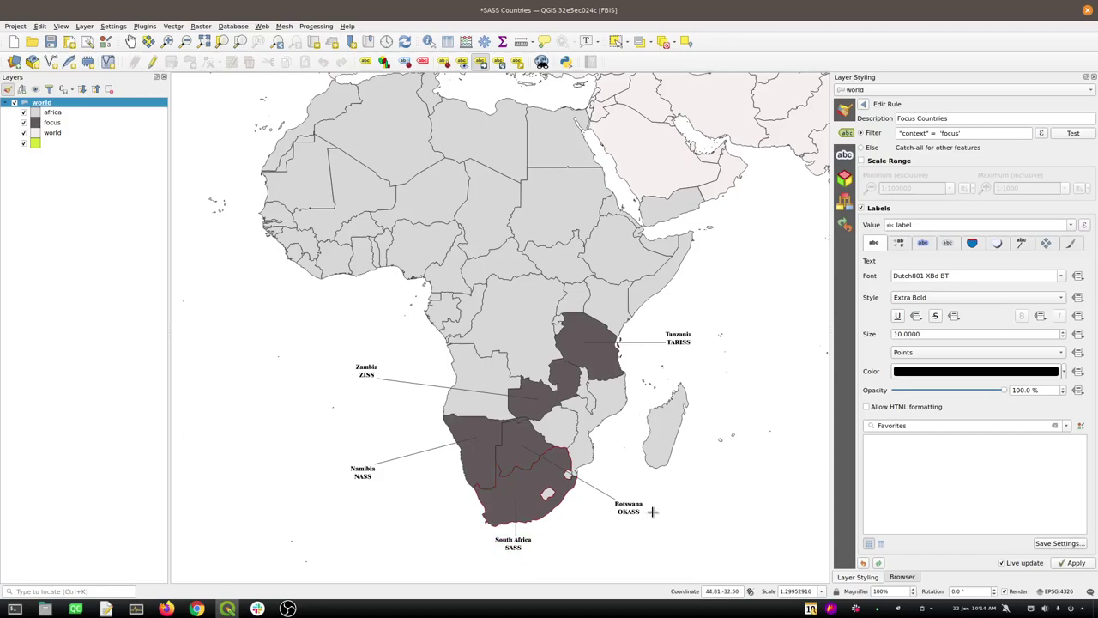
pyautogui.hotkey('alt', 'Tab')
pyautogui.click(883, 113)
# Move the South Africa SASS label out to the southwest of the country and refresh the layout's map
pyautogui.hotkey('alt', 'Tab')
pyautogui.moveTo(520, 544); pyautogui.dragTo(440, 524)
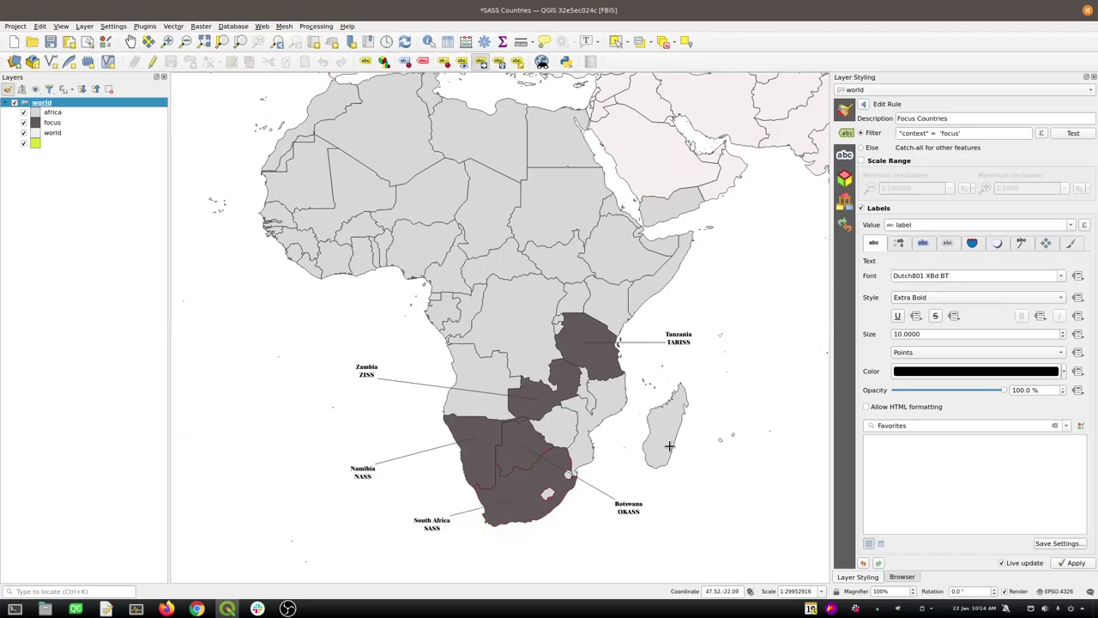
pyautogui.hotkey('alt', 'Tab')
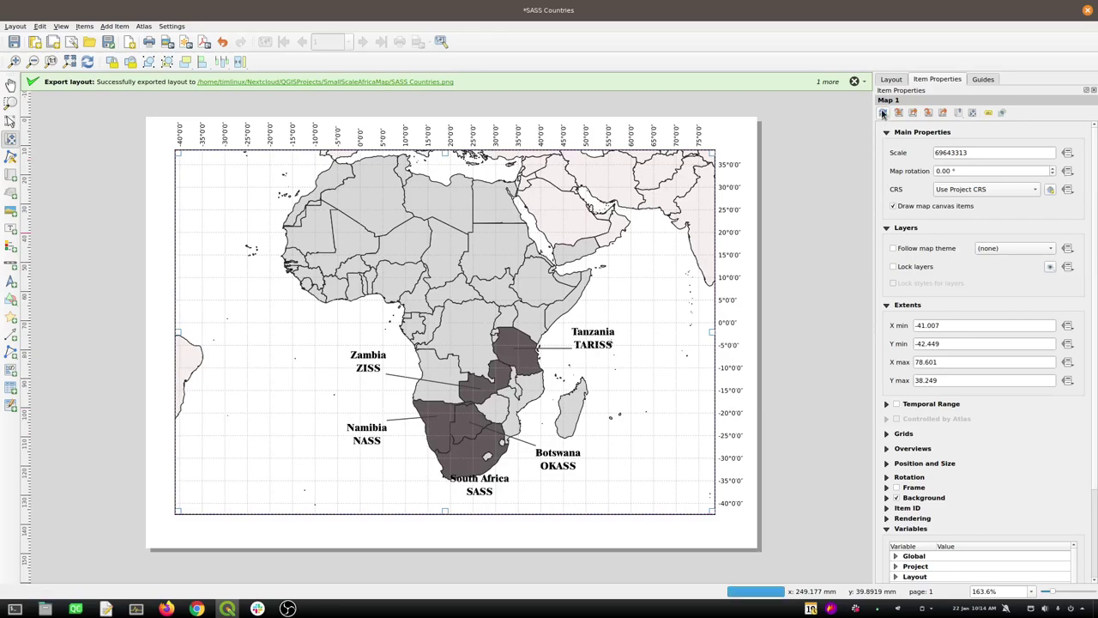
pyautogui.hotkey('alt', 'Tab')
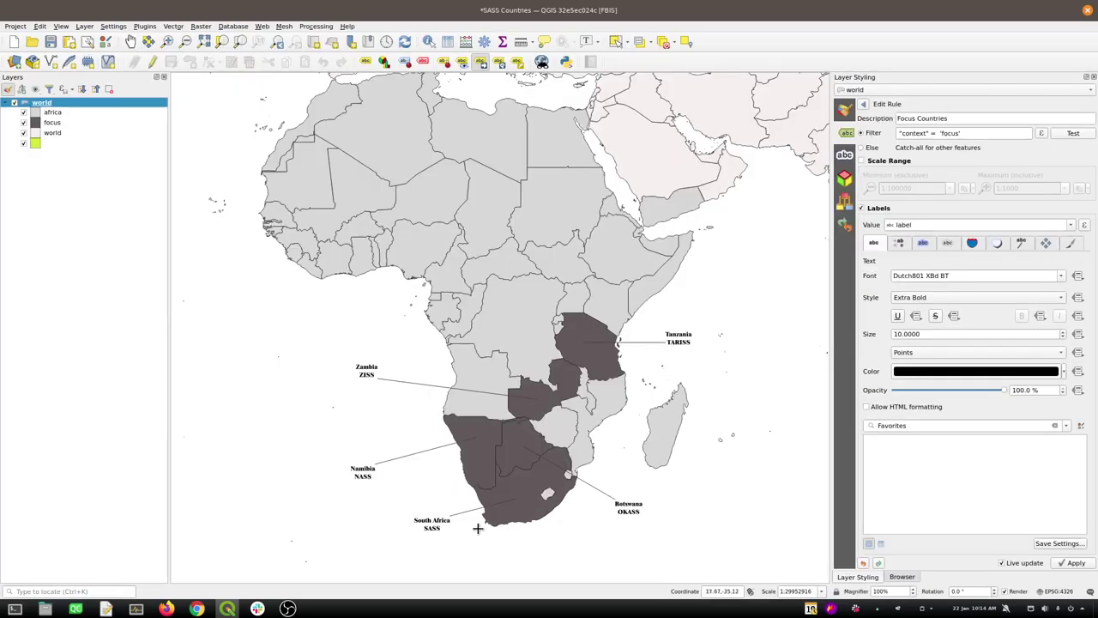
pyautogui.click(414, 534)
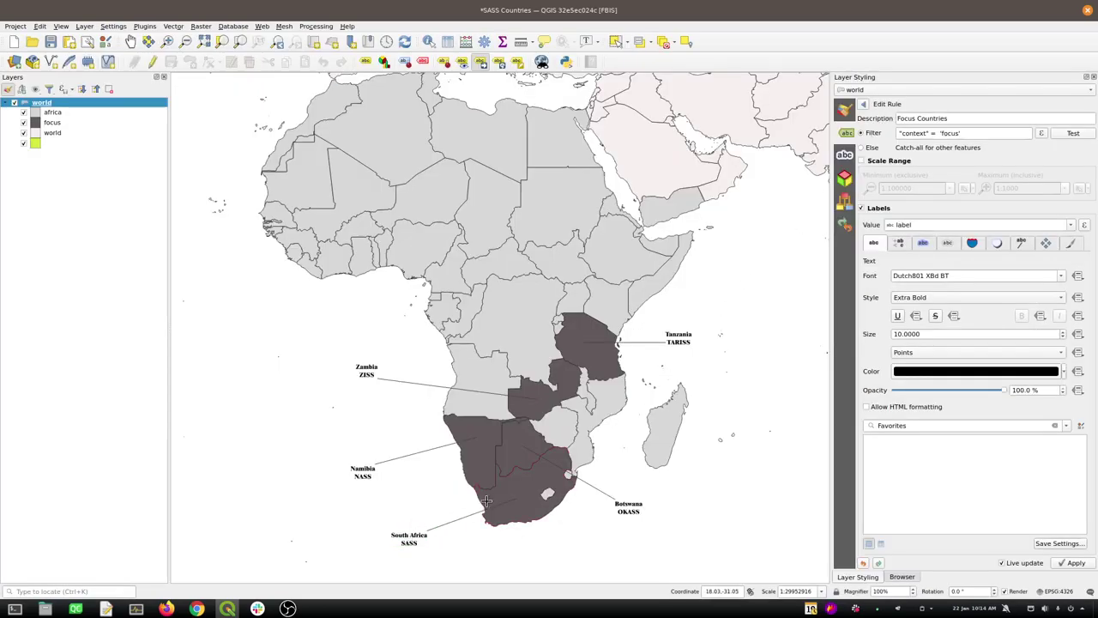
pyautogui.hotkey('alt', 'Tab')
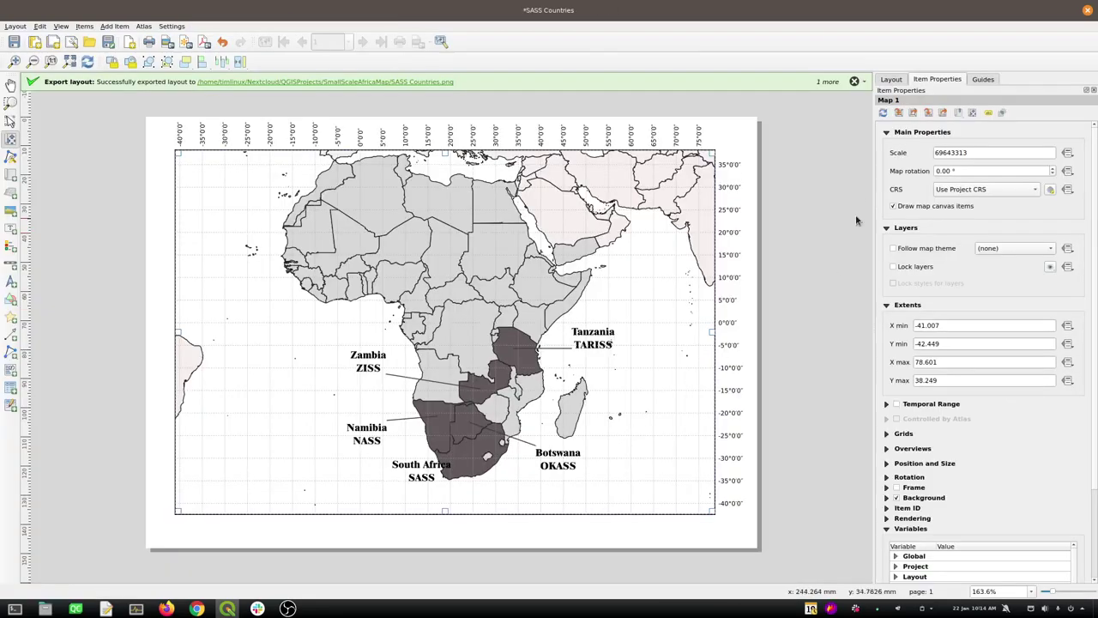
pyautogui.click(882, 114)
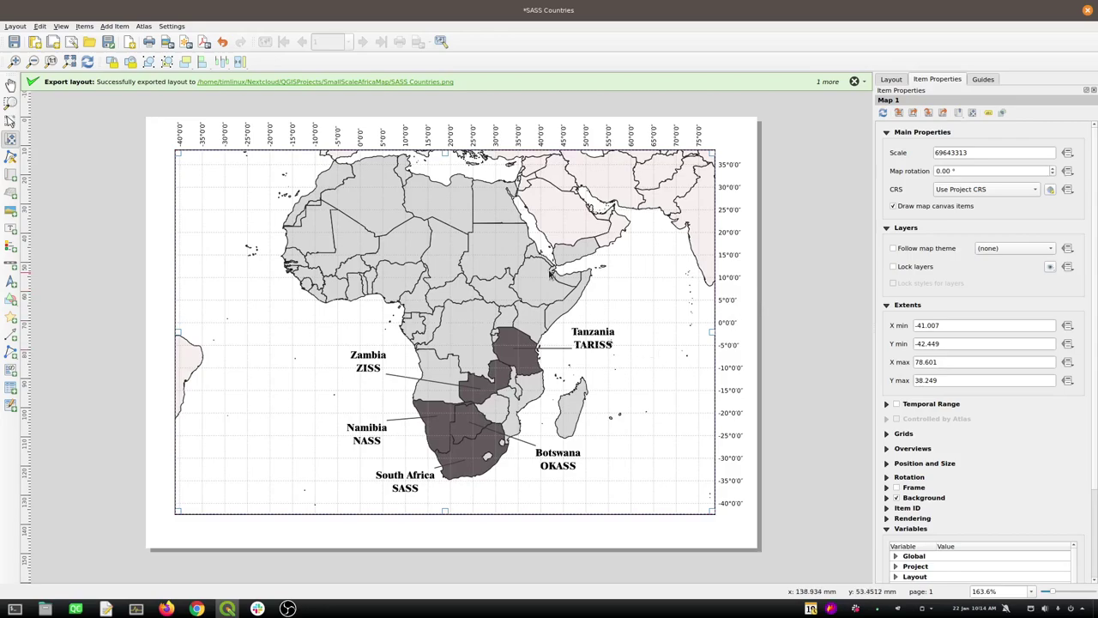
# Save the project with the updated layout and switch to the main QGIS window
pyautogui.click(14, 42)
pyautogui.hotkey('alt', 'Tab')
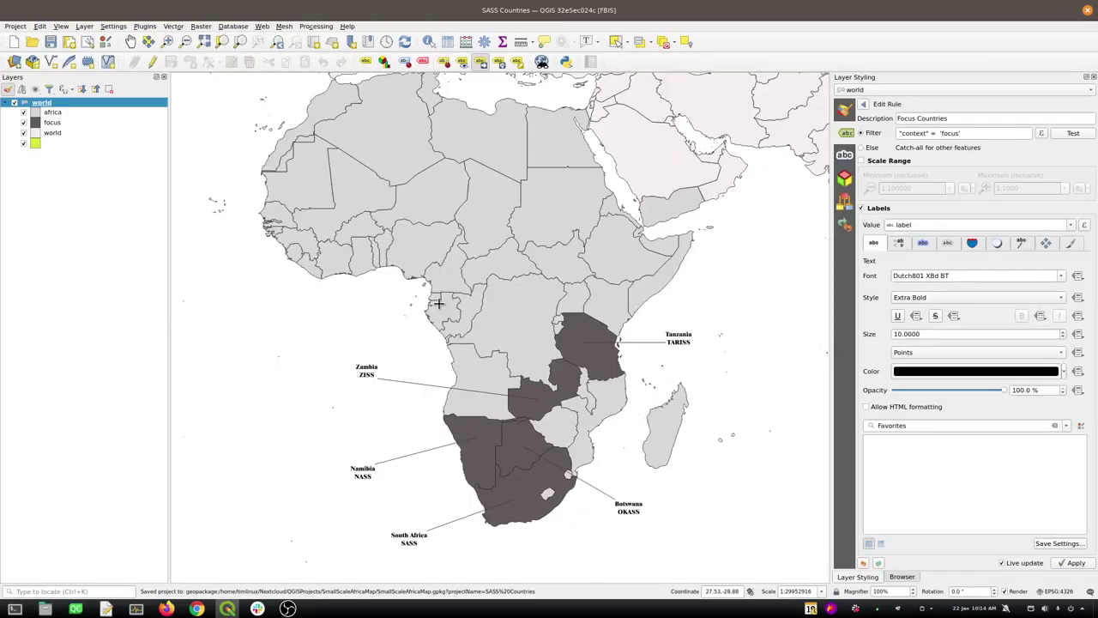
# Set the project's coordinate reference system to World_Mollweide (ESRI:54009)
pyautogui.click(1062, 592)
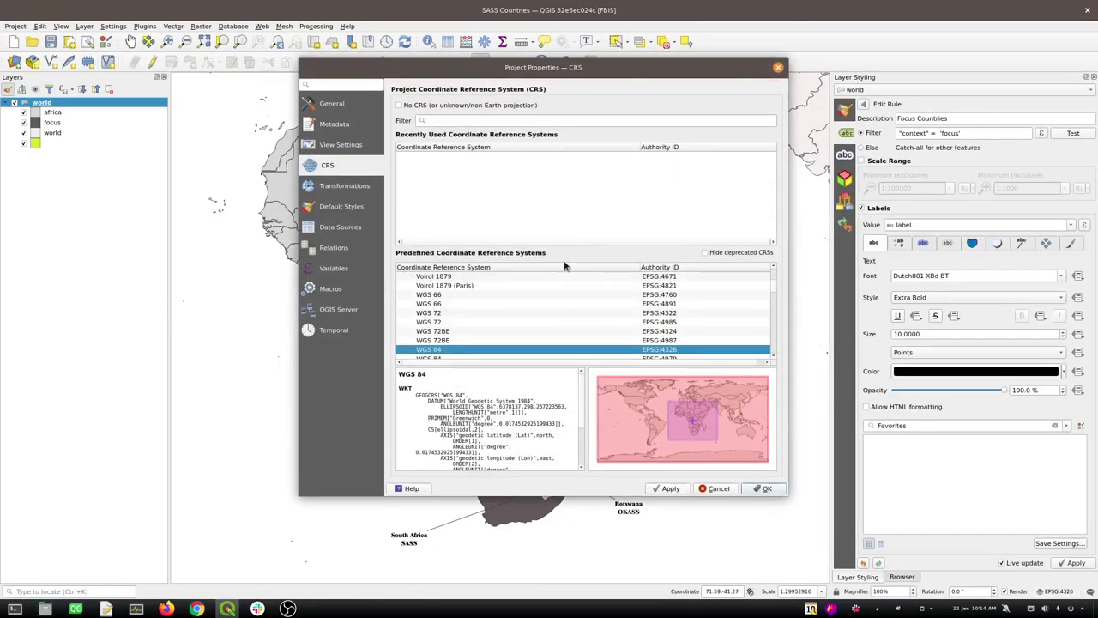
pyautogui.click(478, 121)
pyautogui.write('moll')
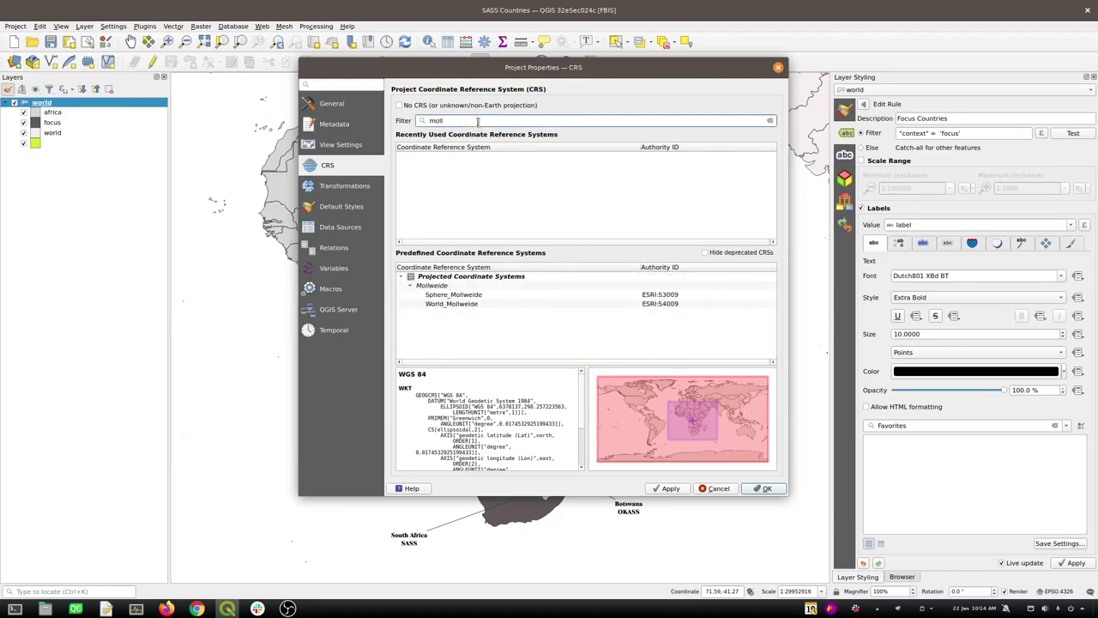
pyautogui.click(454, 304)
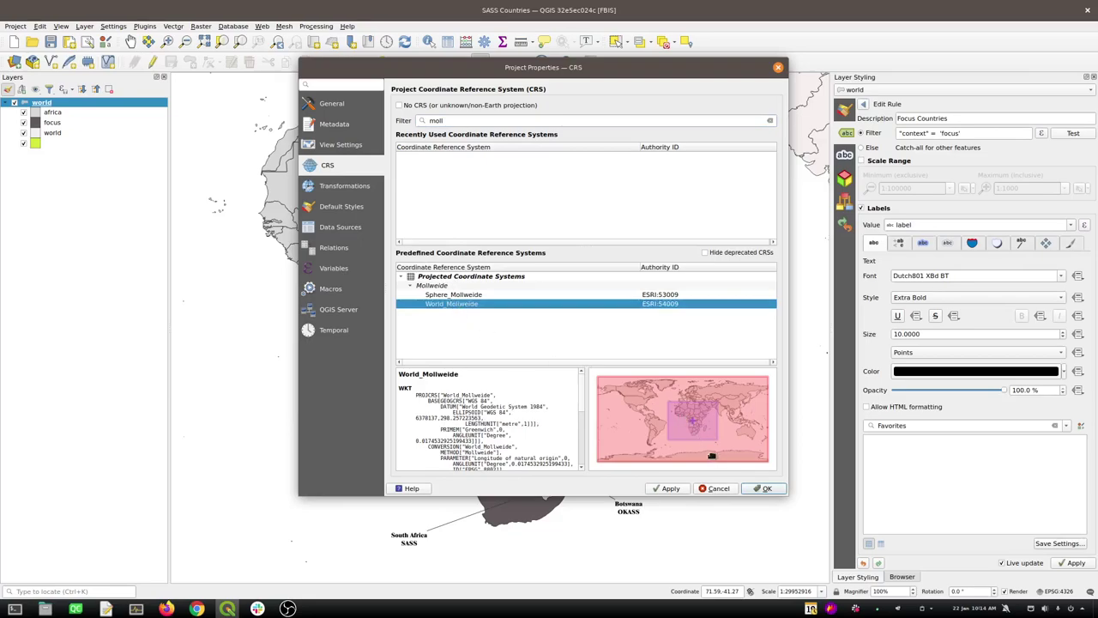
pyautogui.click(763, 489)
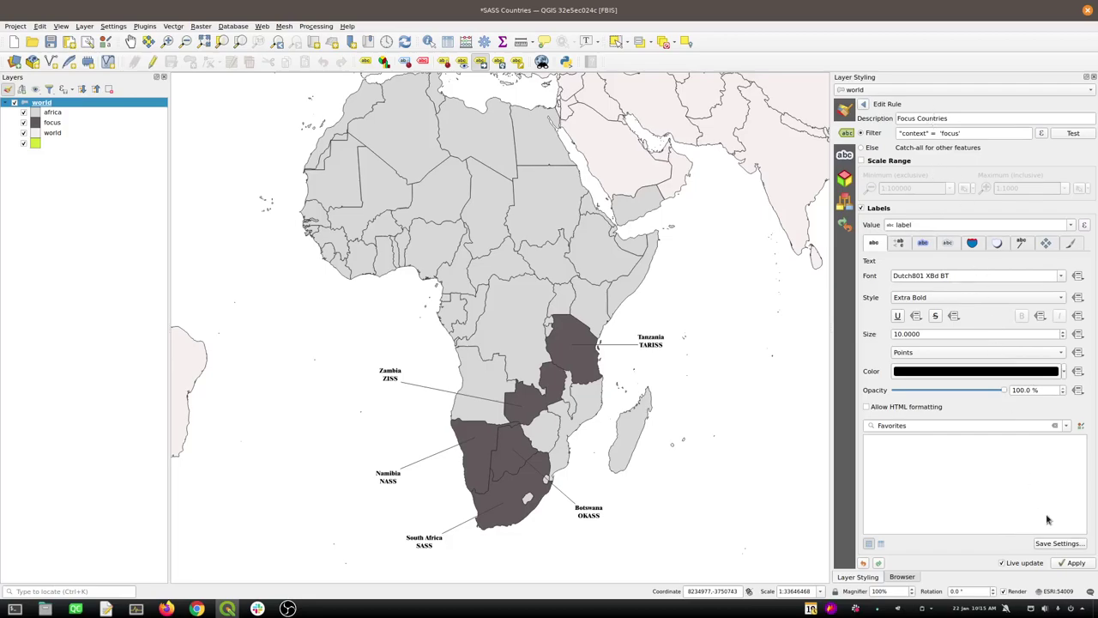
pyautogui.click(1068, 590)
pyautogui.click(442, 120)
pyautogui.write('africa')
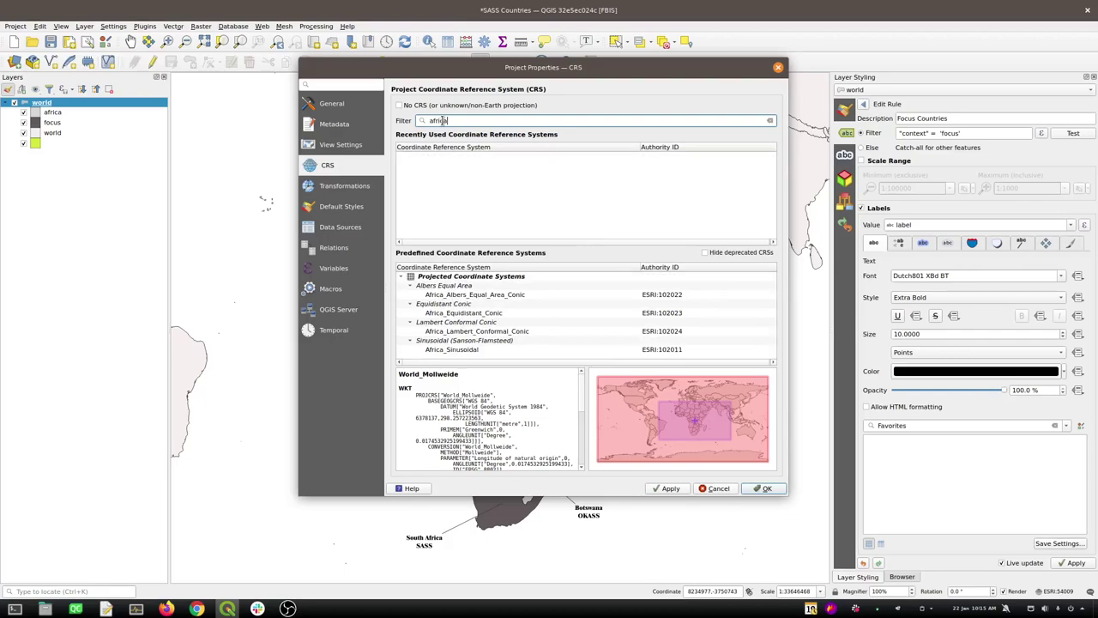
pyautogui.press('Escape')
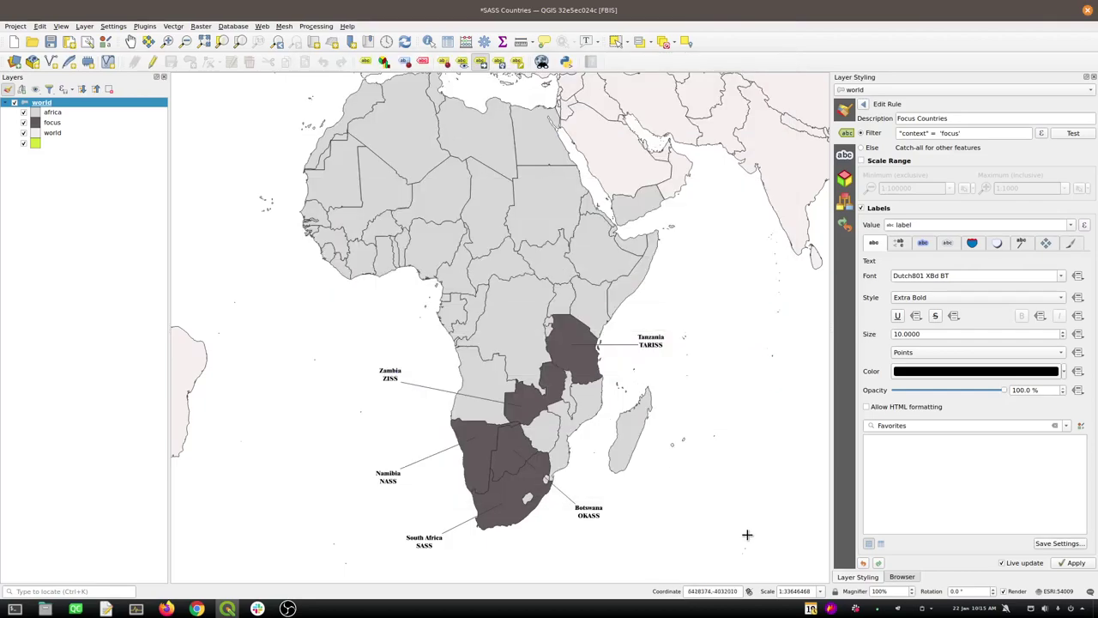
# Filter the project CRS list for "africa", compare Africa_Albers_Equal_Area_Conic and Africa_Equidistant_Conic, and try to apply an Albers Equal Area projection
pyautogui.click(1064, 590)
pyautogui.click(453, 121)
pyautogui.write('africa')
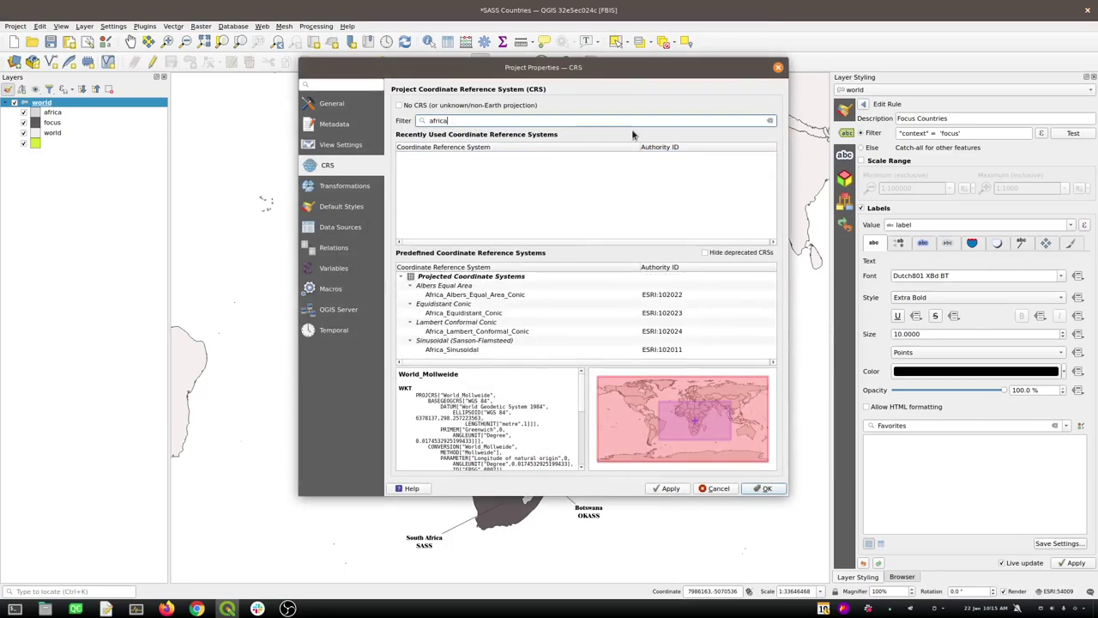
pyautogui.click(466, 296)
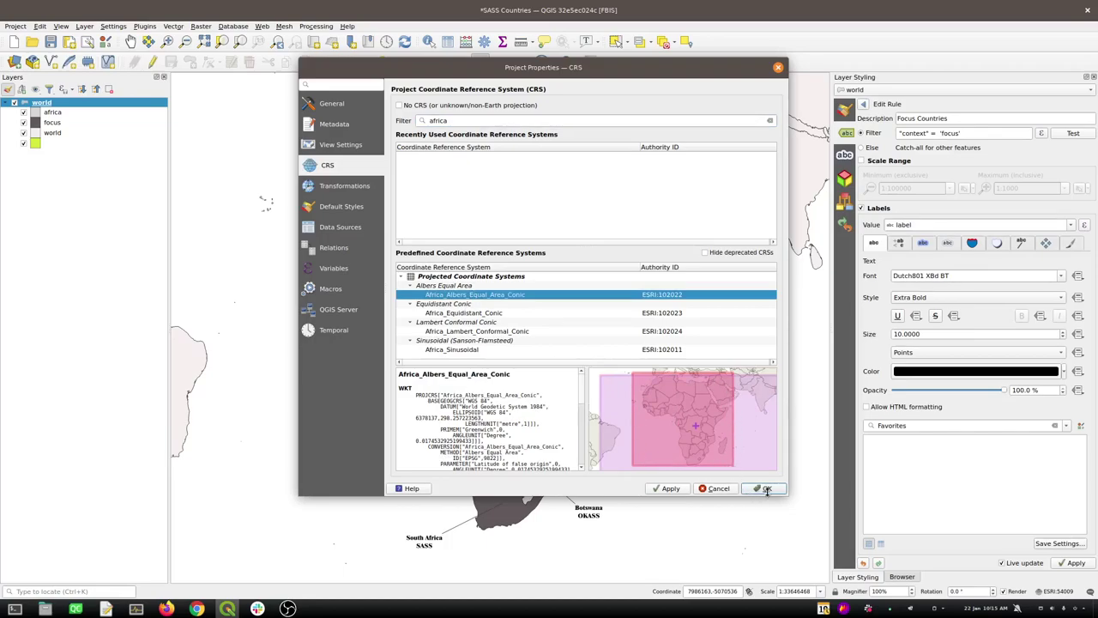
pyautogui.click(459, 313)
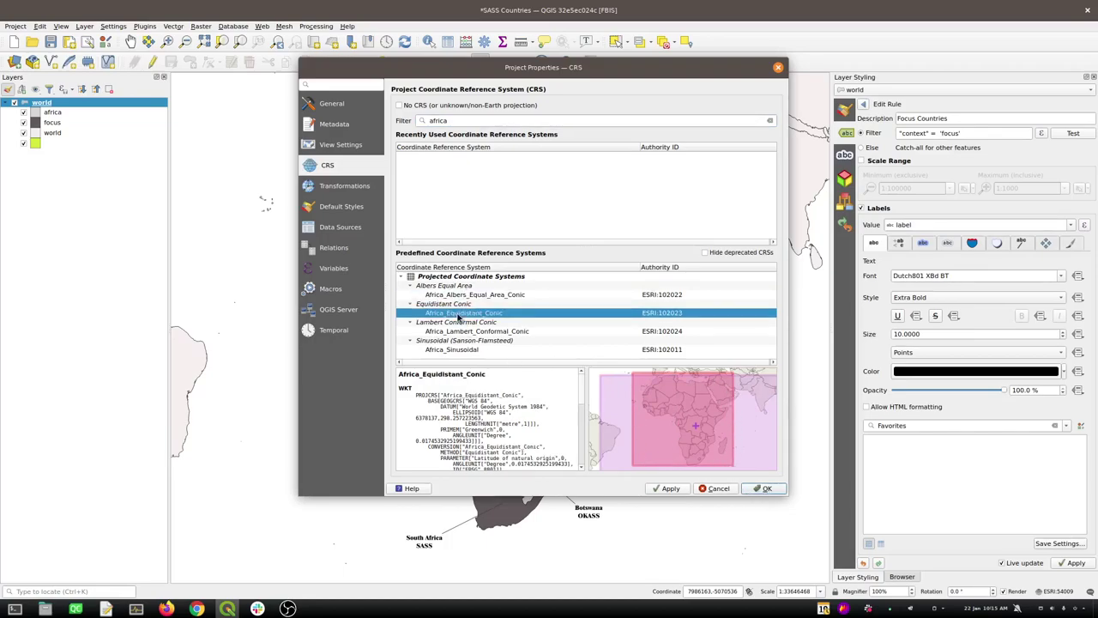
pyautogui.click(459, 287)
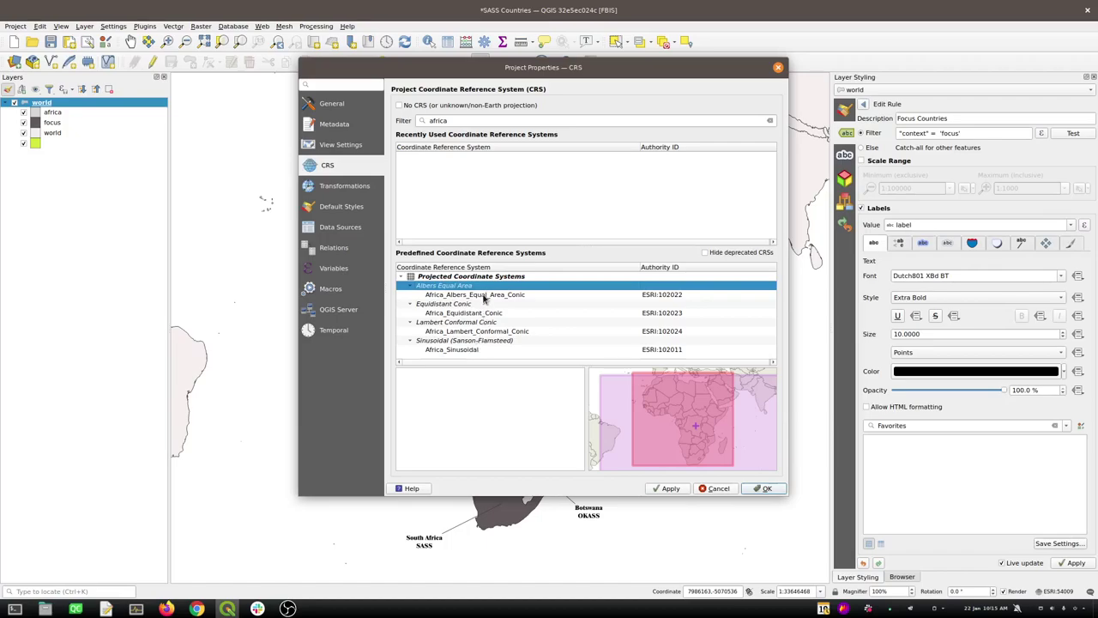
pyautogui.click(761, 489)
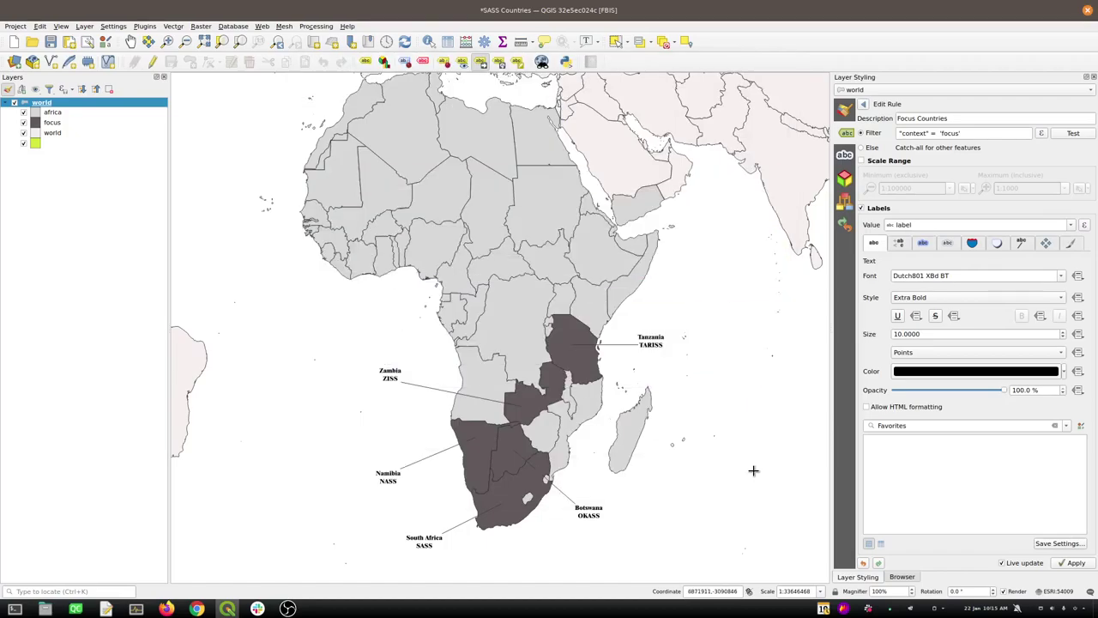
# Find the "africa" projections and set the project CRS to Africa_Lambert_Conformal_Conic (ESRI:102024)
pyautogui.click(1059, 591)
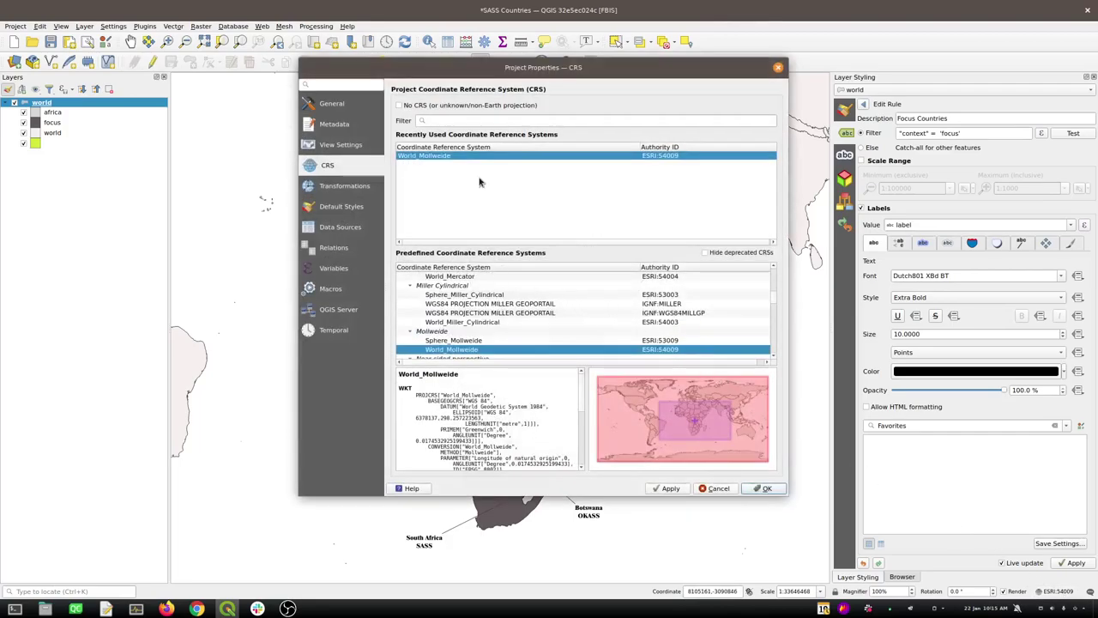
pyautogui.click(454, 122)
pyautogui.write('africa')
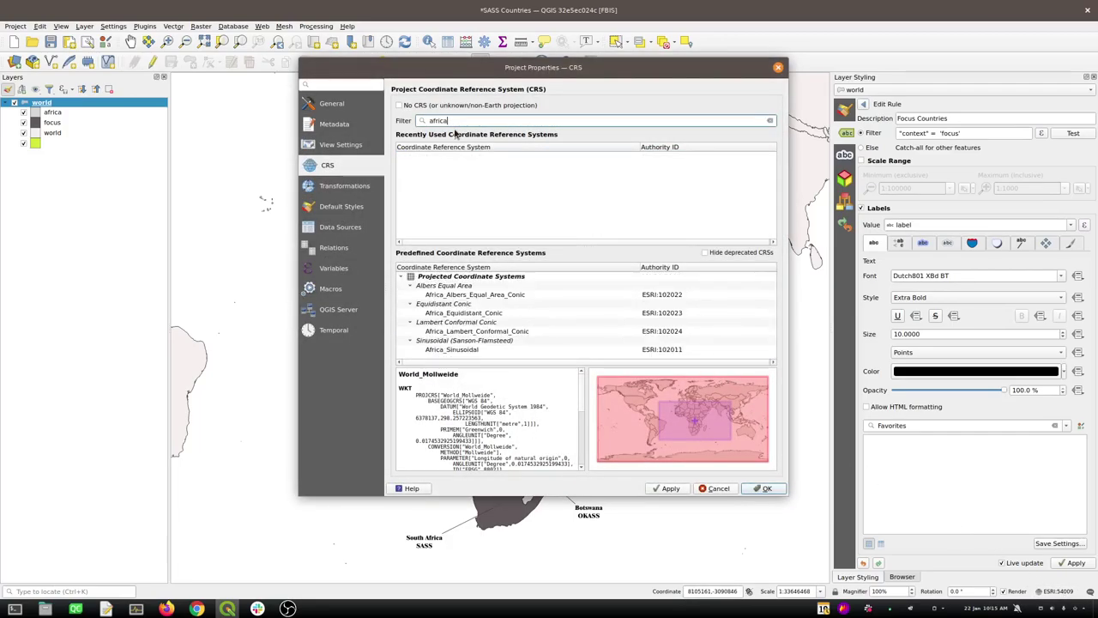
pyautogui.click(445, 335)
pyautogui.click(763, 488)
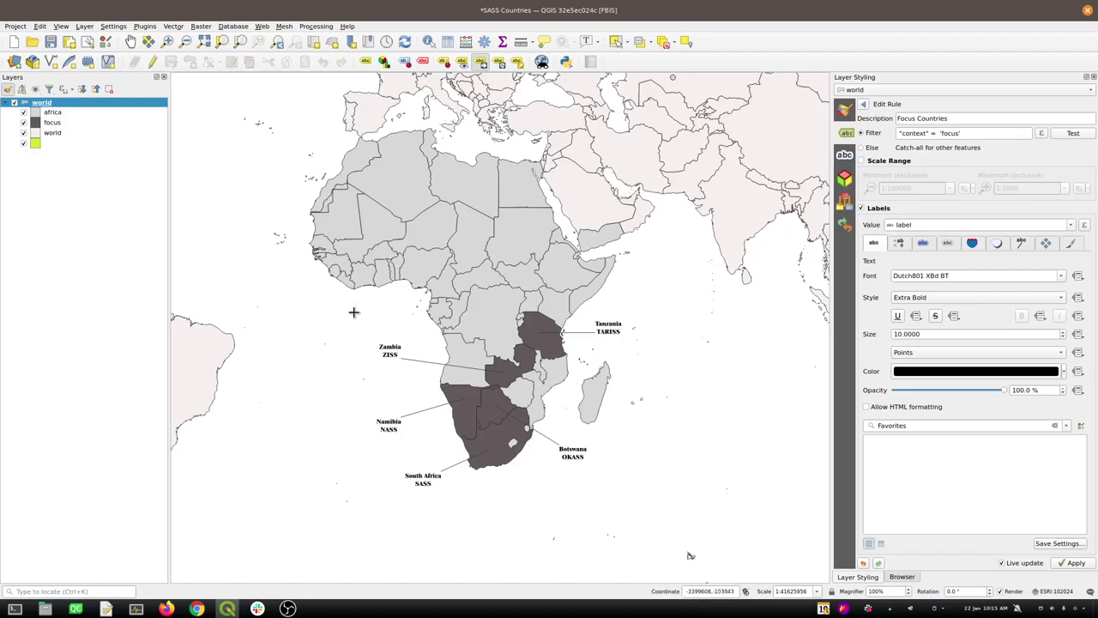
# Switch to the SASS Countries layout, refresh Map 1, and set its extent to match the main canvas extent
pyautogui.hotkey('alt', 'Tab')
pyautogui.click(883, 113)
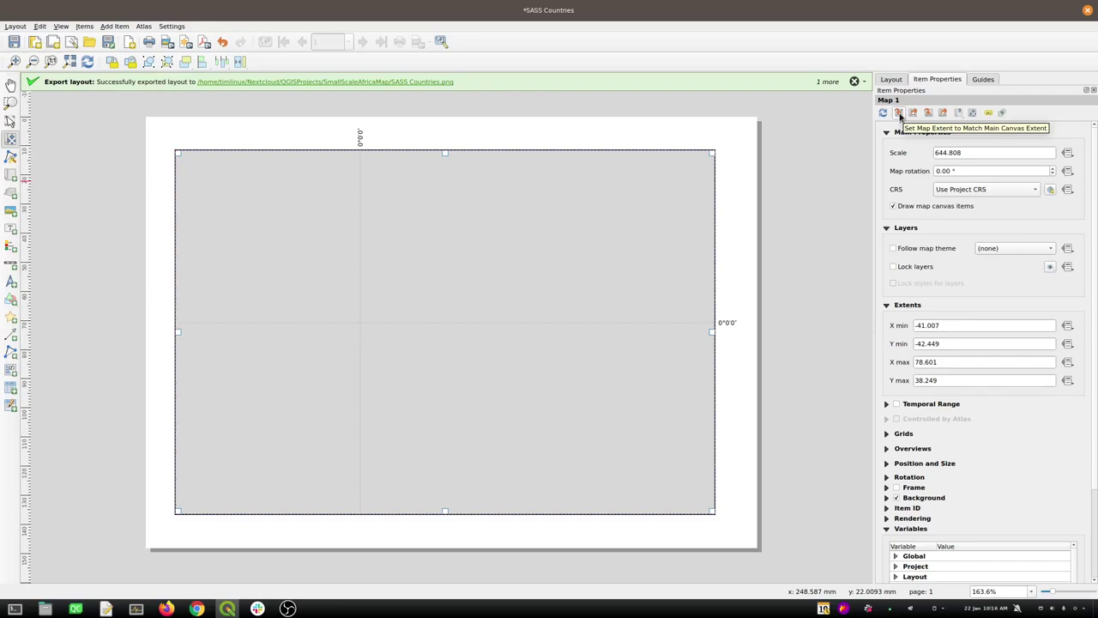
pyautogui.click(898, 113)
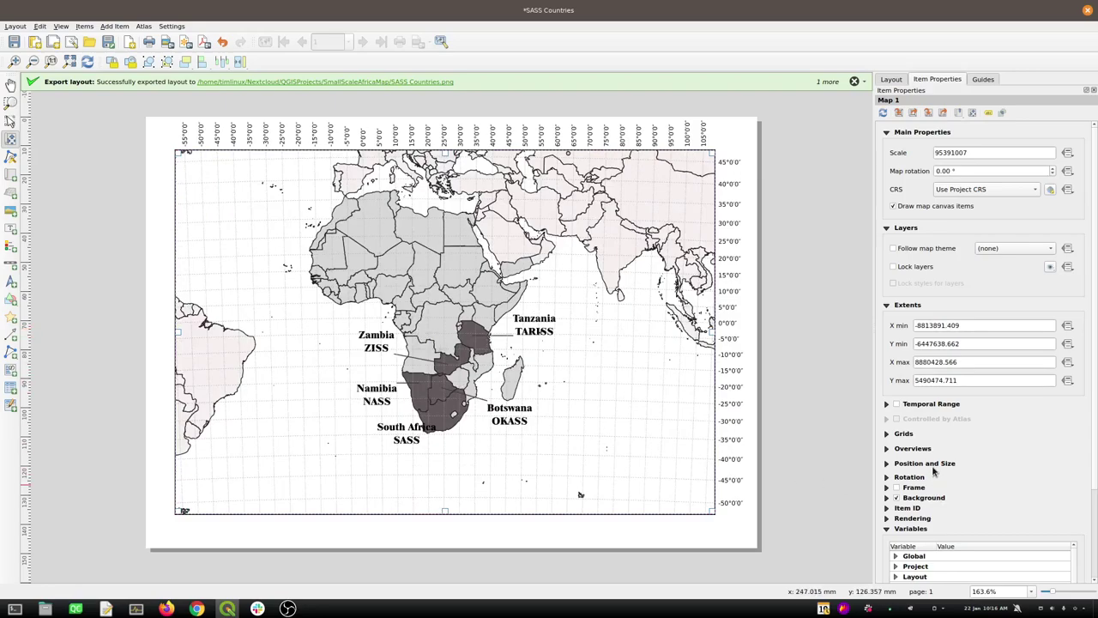
# Try Map 1 at scales of 100000000 and 90000000
pyautogui.click(981, 151)
pyautogui.moveTo(980, 148); pyautogui.dragTo(912, 148)
pyautogui.write('100000000')
pyautogui.press('Return')
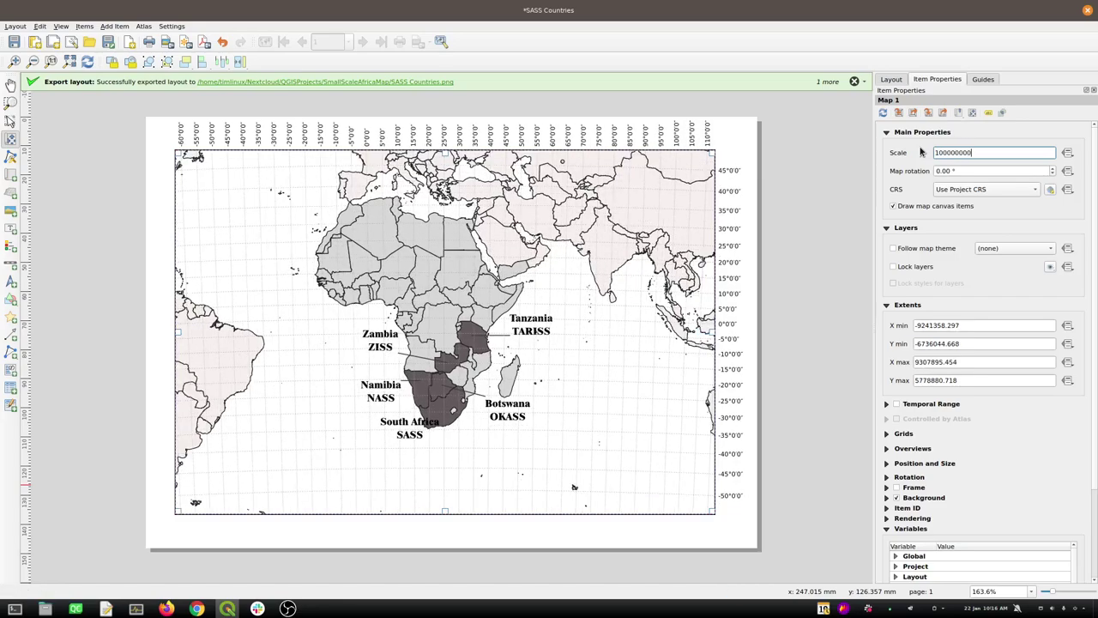
pyautogui.moveTo(982, 150); pyautogui.dragTo(880, 149)
pyautogui.write('90')
pyautogui.press('Return')
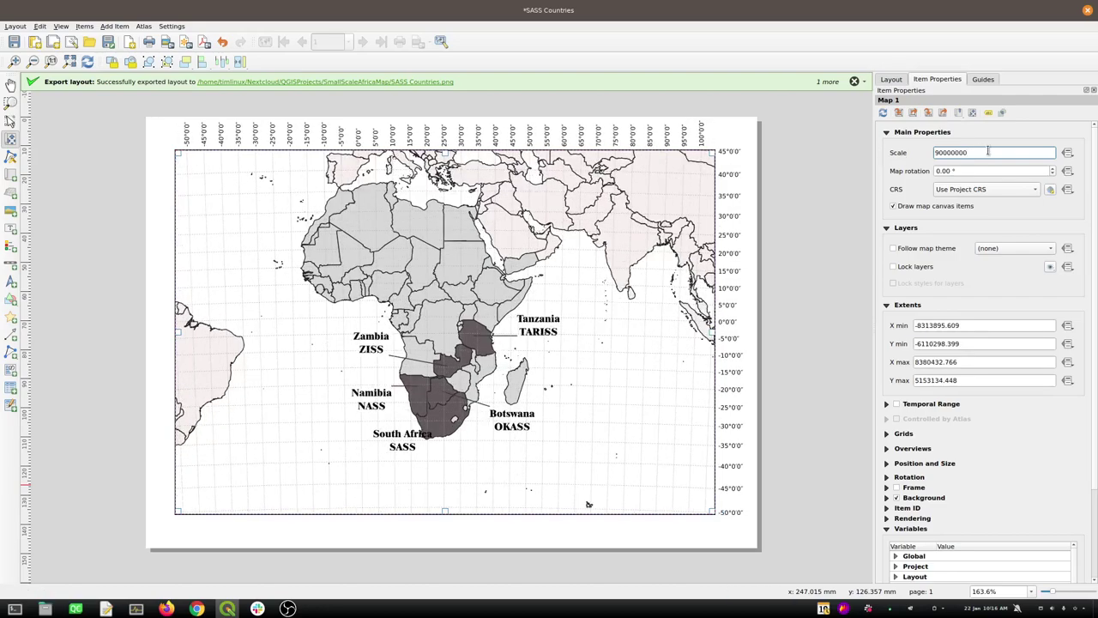
# Set Map 1's scale to 70000000
pyautogui.moveTo(940, 151); pyautogui.dragTo(919, 152)
pyautogui.press('Return')
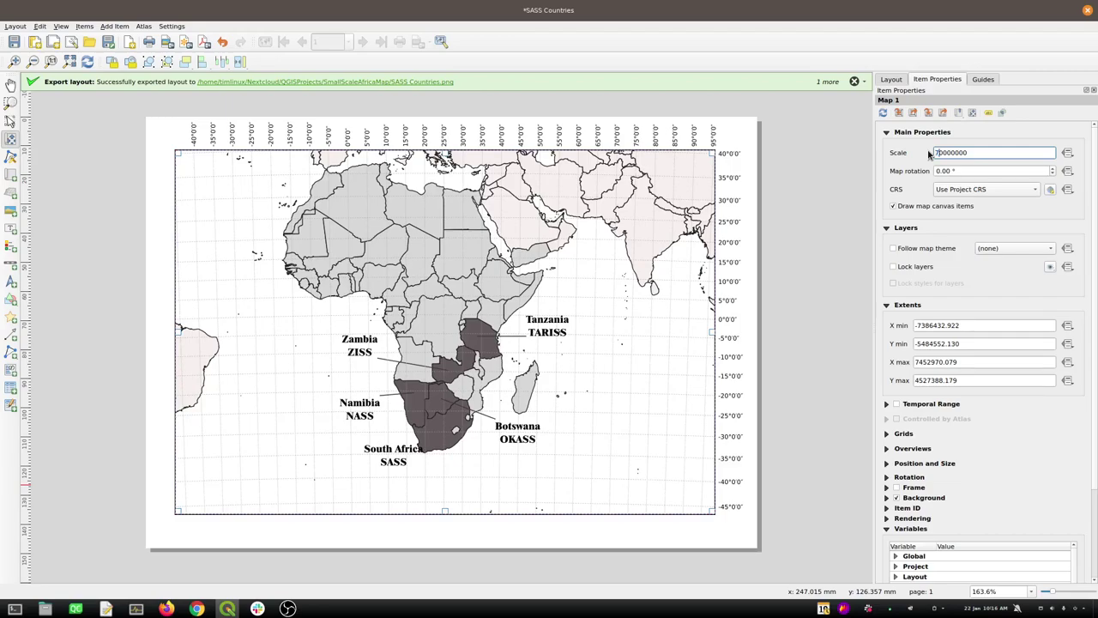
pyautogui.press('Return')
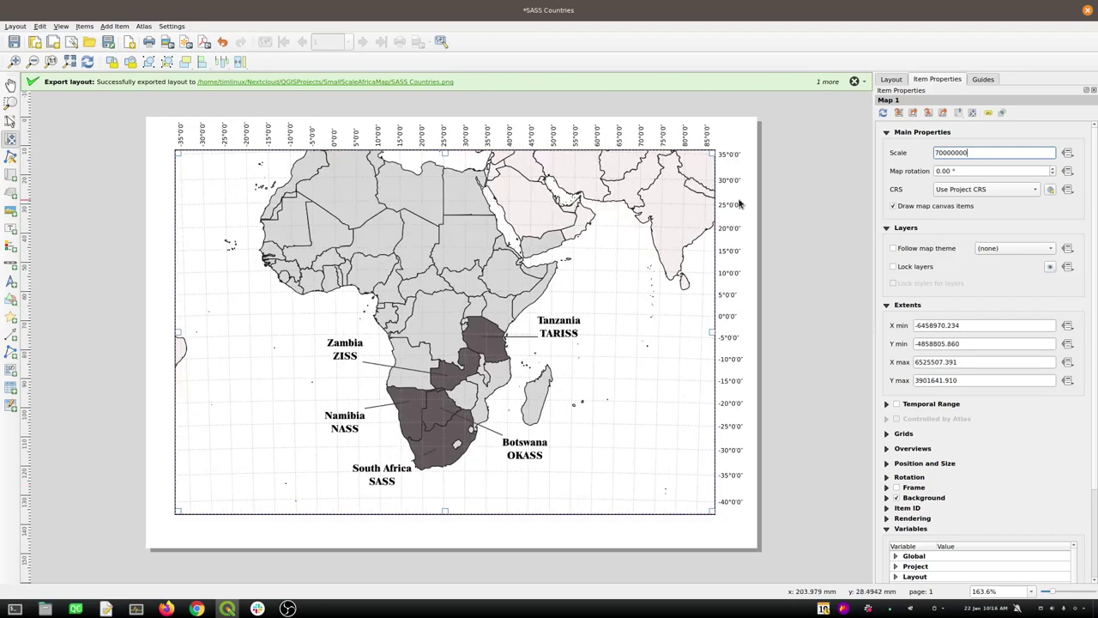
# Shift Map 1's content right and slightly down so all of Africa fits inside the frame, and save the project
pyautogui.click(10, 139)
pyautogui.moveTo(300, 243); pyautogui.dragTo(387, 263)
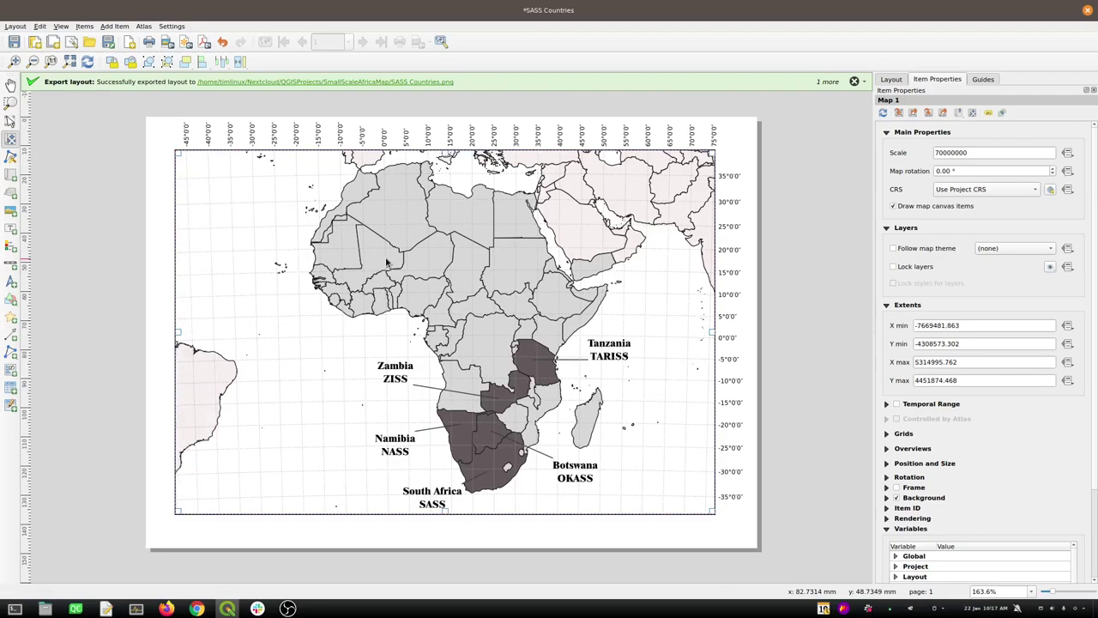
pyautogui.moveTo(387, 264); pyautogui.dragTo(380, 263)
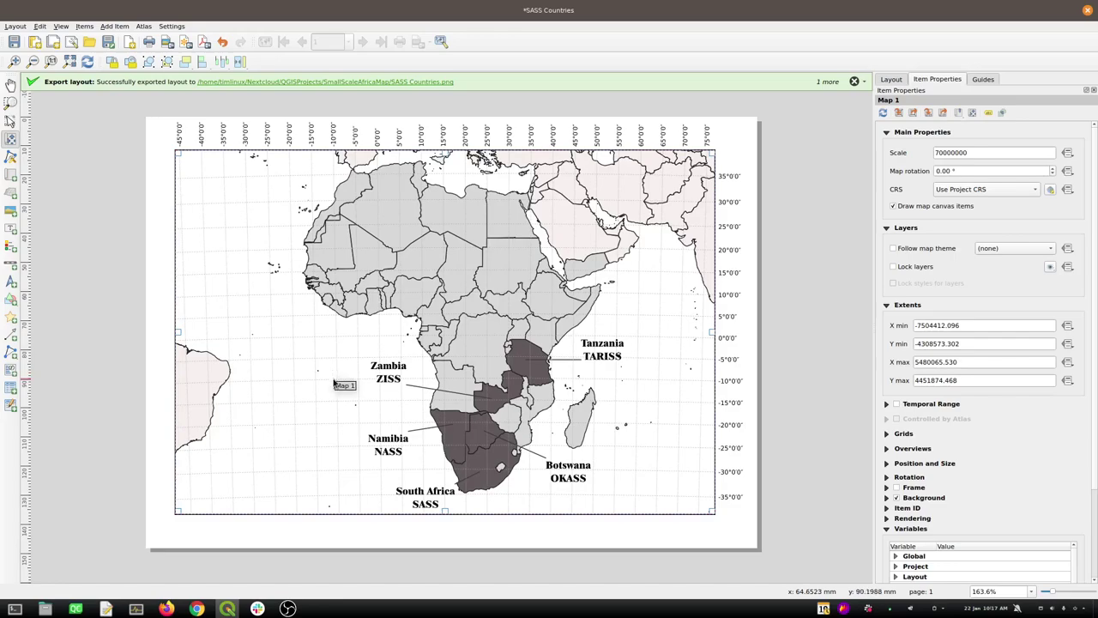
pyautogui.hotkey('ctrl', 's')
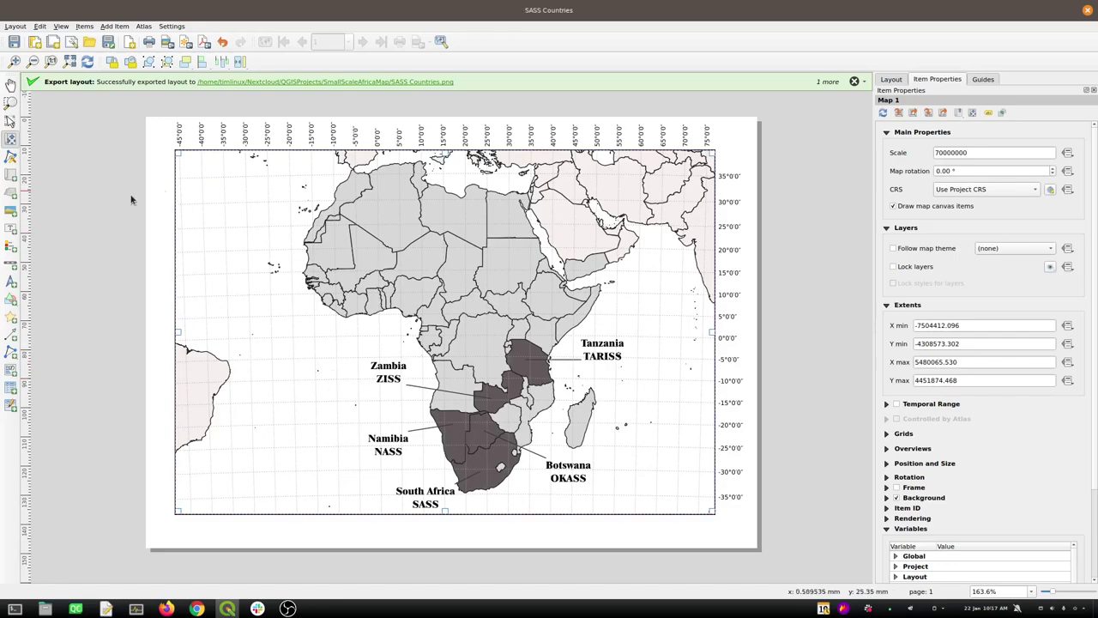
# Add a north arrow in the map's lower-left corner and set its SVG image to NorthArrow_10.svg
pyautogui.click(13, 283)
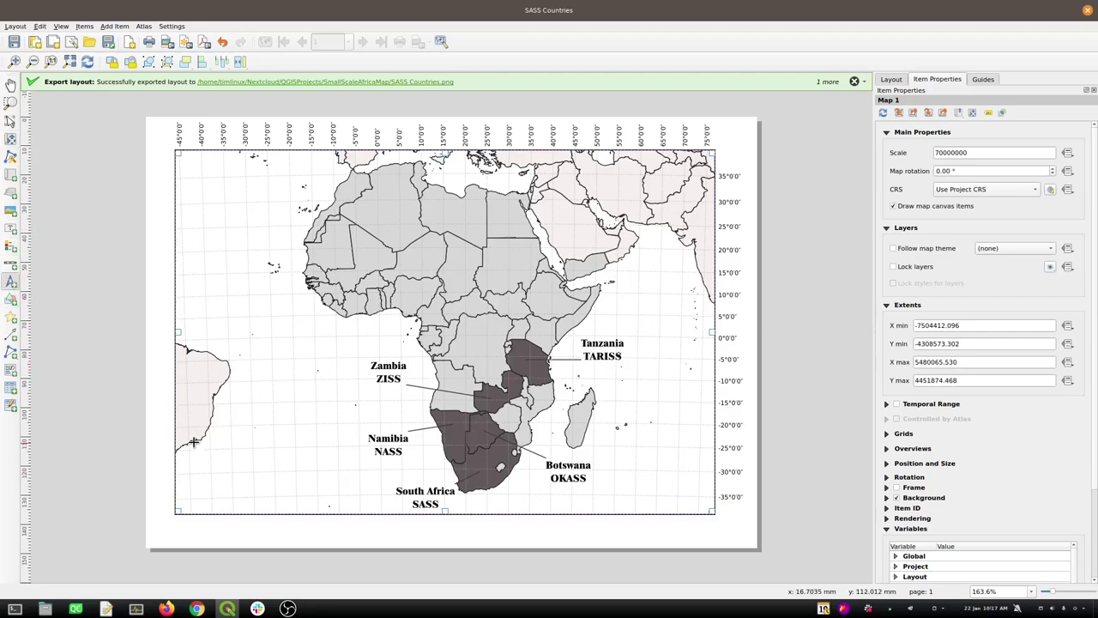
pyautogui.moveTo(196, 447); pyautogui.dragTo(256, 493)
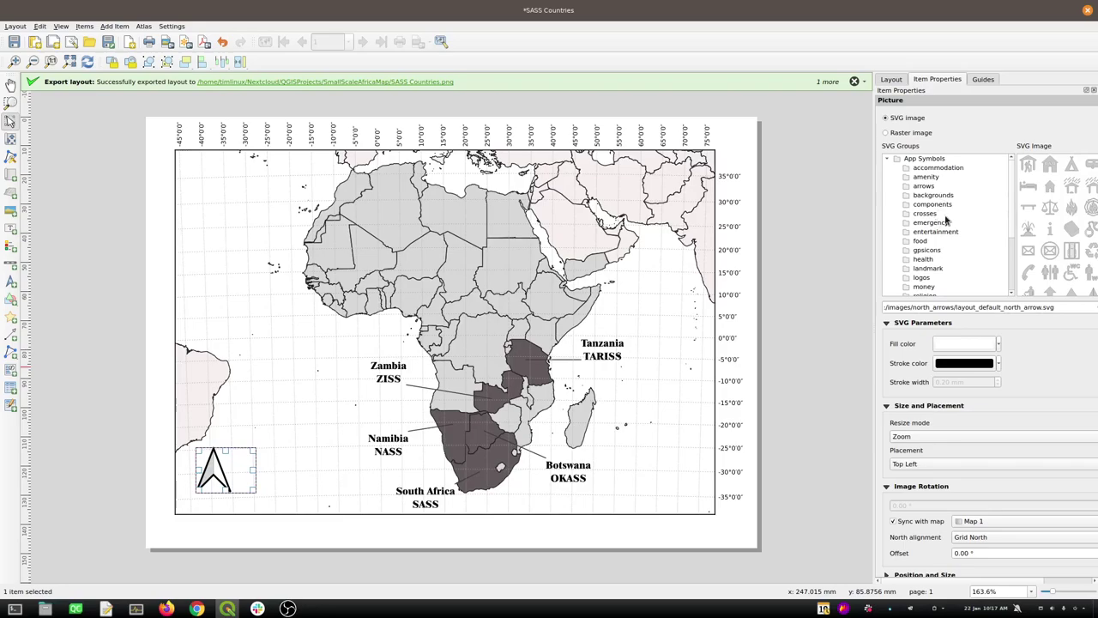
pyautogui.moveTo(1014, 217)
pyautogui.mouseDown()
pyautogui.moveTo(1010, 269)
pyautogui.moveTo(1019, 198)
pyautogui.mouseUp()
pyautogui.moveTo(1019, 204); pyautogui.dragTo(1013, 245)
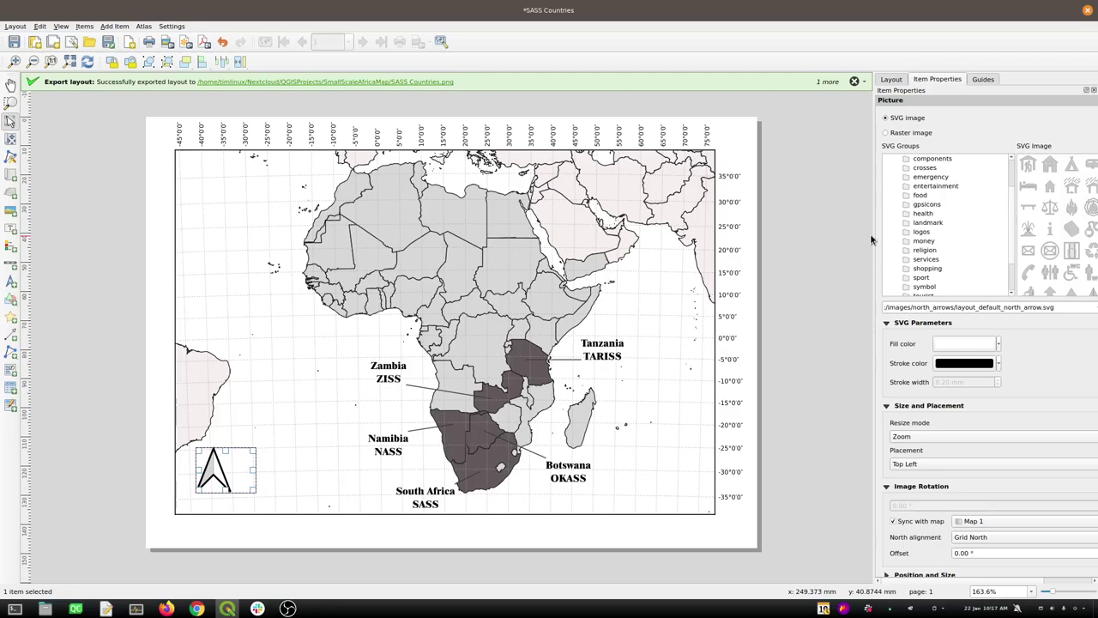
pyautogui.moveTo(873, 235); pyautogui.dragTo(798, 238)
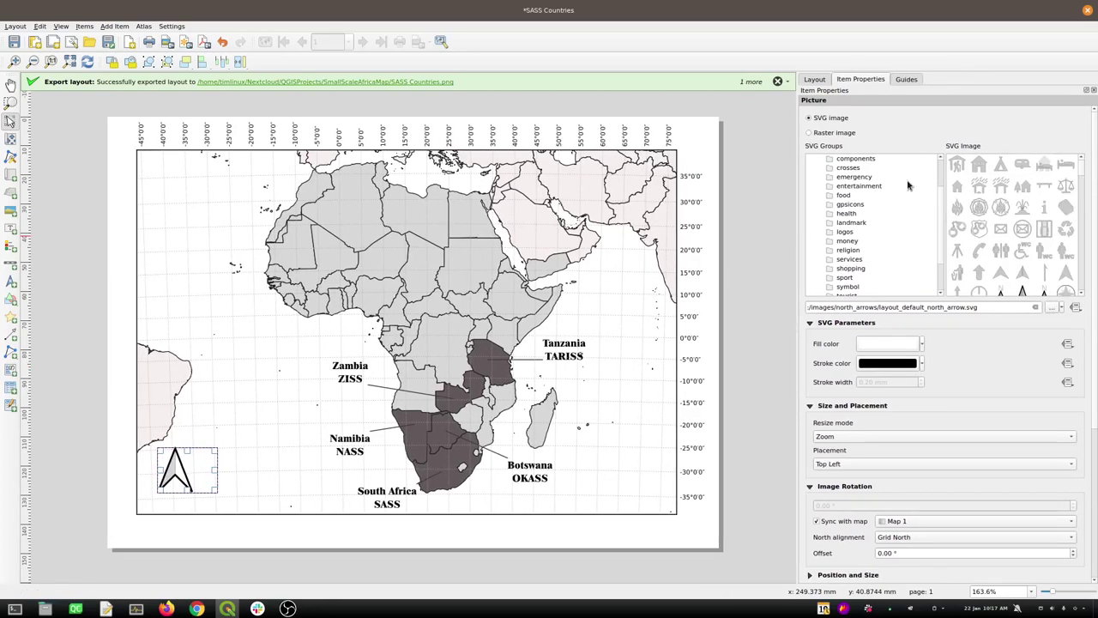
pyautogui.scroll(-1, 901, 217)
pyautogui.scroll(-1, 901, 217)
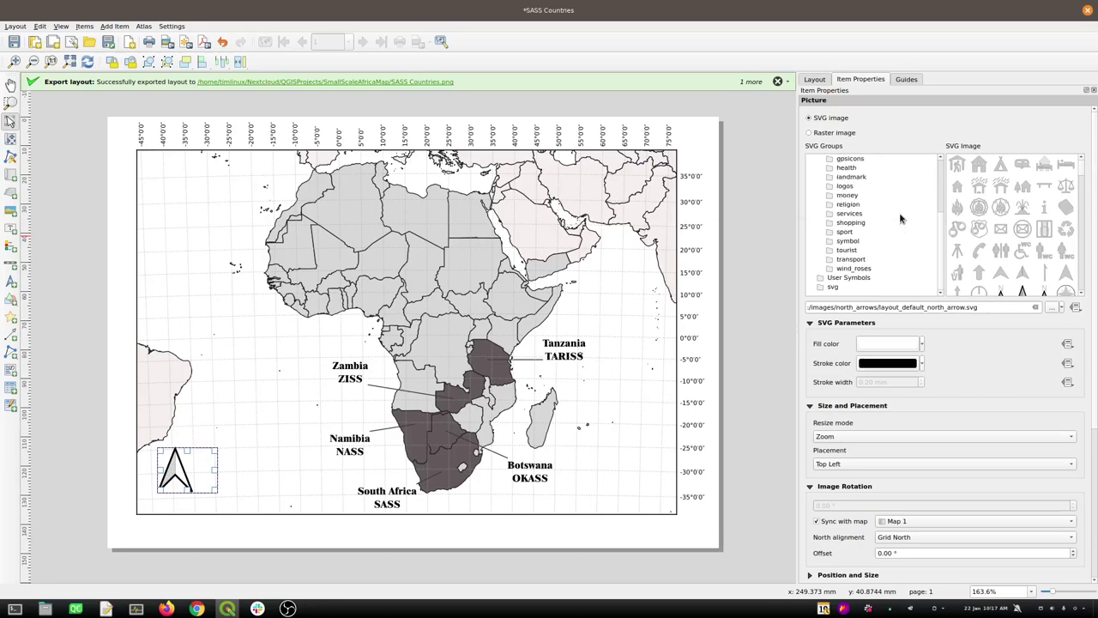
pyautogui.moveTo(1082, 176); pyautogui.dragTo(1083, 187)
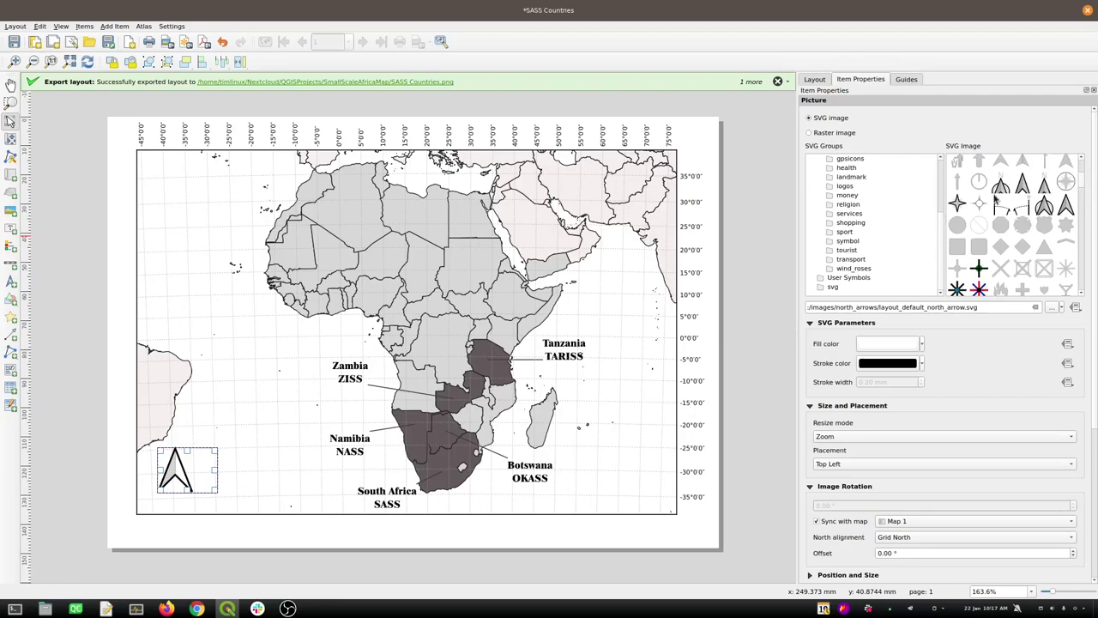
pyautogui.click(1046, 210)
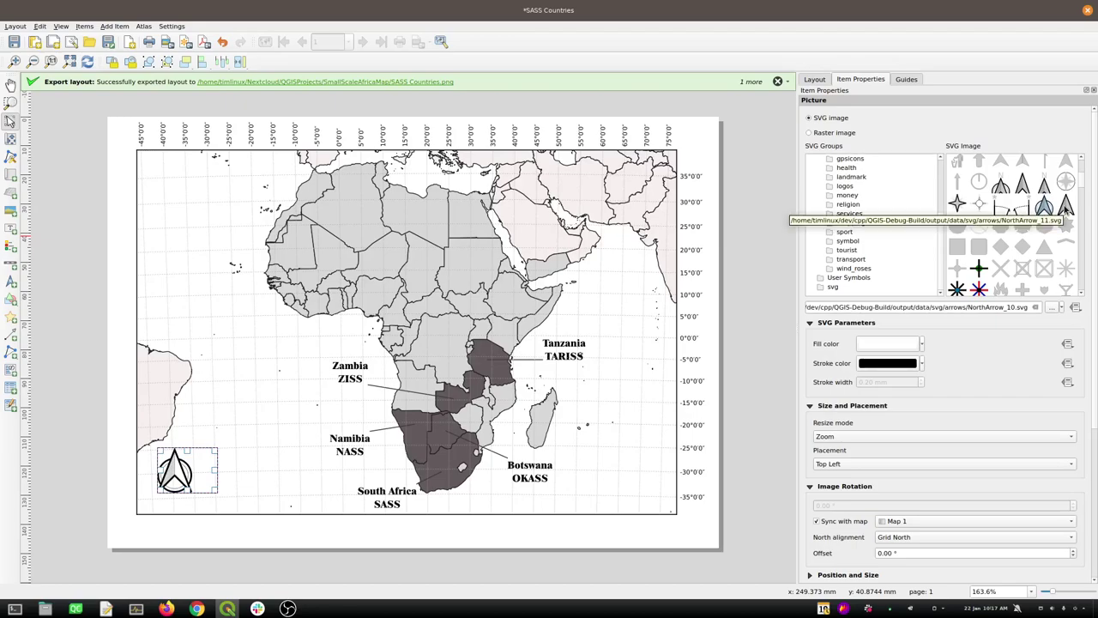
# Try other SVG images for the north arrow, including NorthArrow_05, NorthArrow_02 and Arrow_03, and return to NorthArrow_10.svg
pyautogui.click(1063, 186)
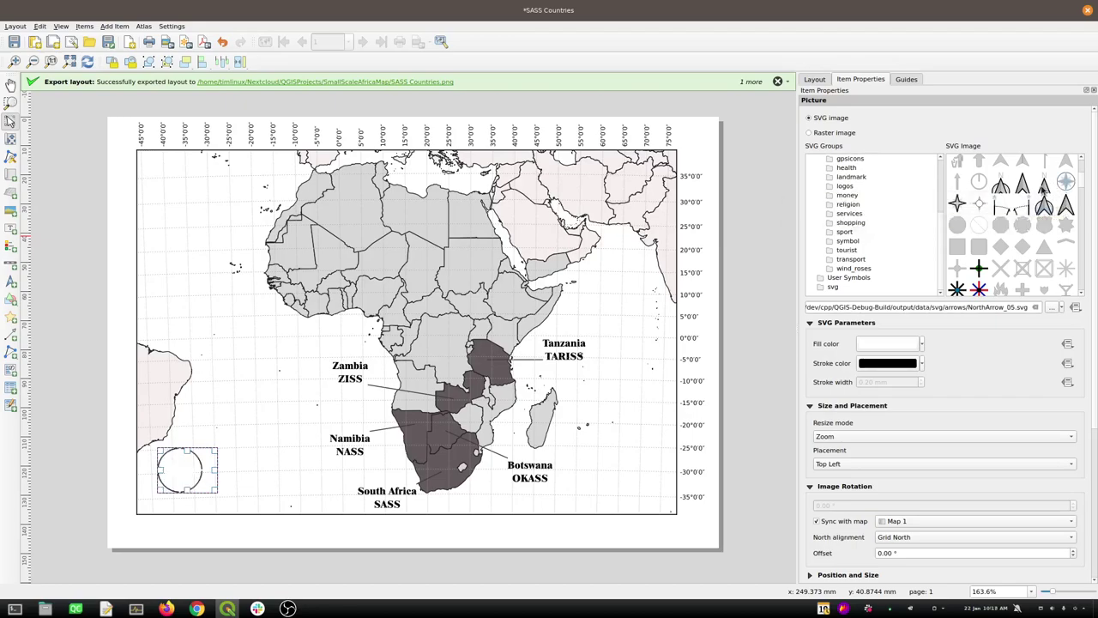
pyautogui.click(1042, 187)
pyautogui.click(1022, 187)
pyautogui.click(1000, 187)
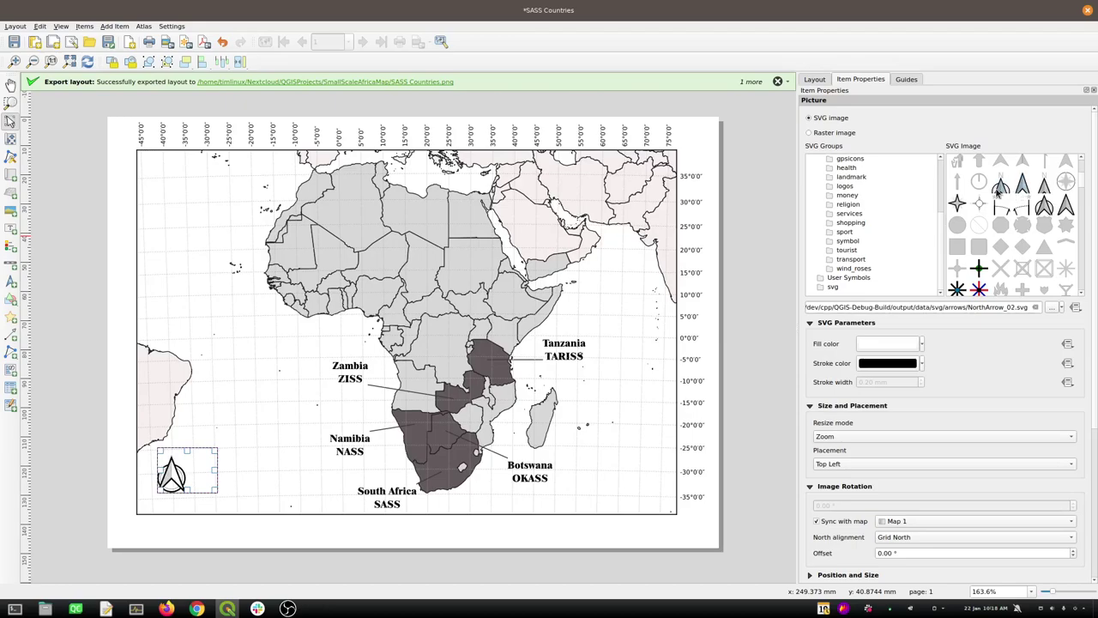
pyautogui.click(1060, 164)
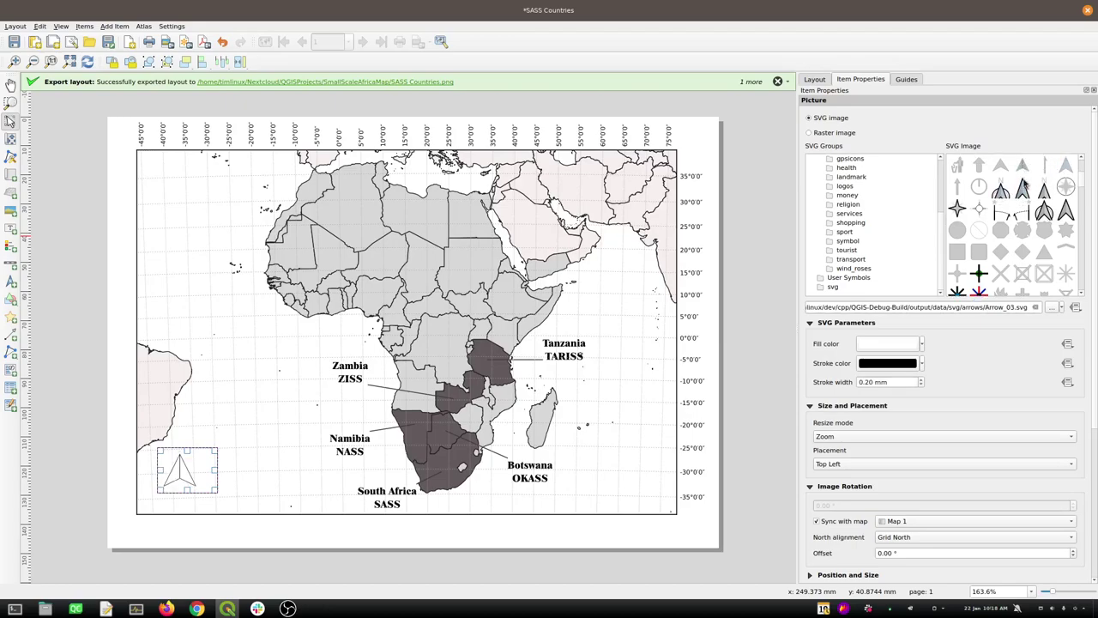
pyautogui.click(1043, 210)
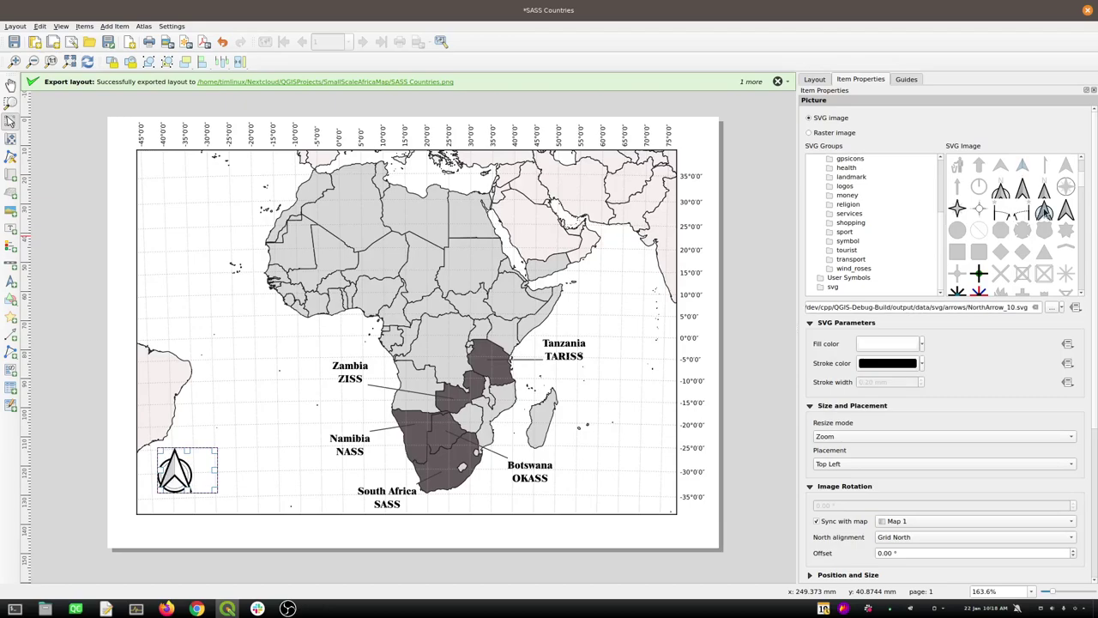
# Narrow the north arrow's frame to fit the symbol and shift it slightly down in the map's lower-left corner
pyautogui.moveTo(217, 467); pyautogui.dragTo(176, 476)
pyautogui.click(188, 536)
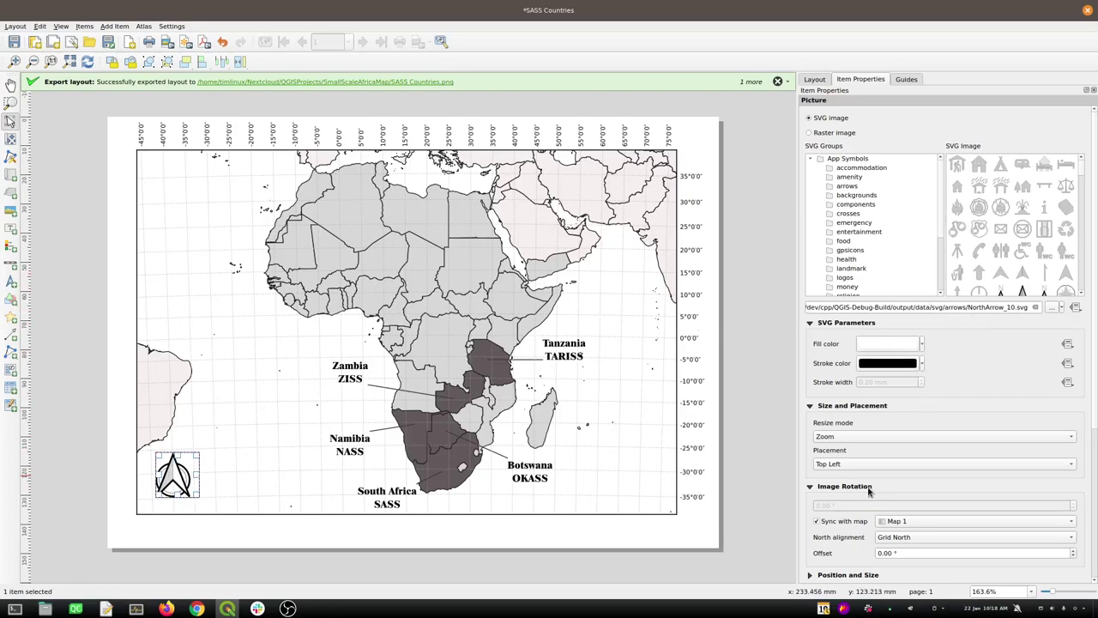
pyautogui.scroll(-1, 851, 496)
pyautogui.scroll(-1, 847, 519)
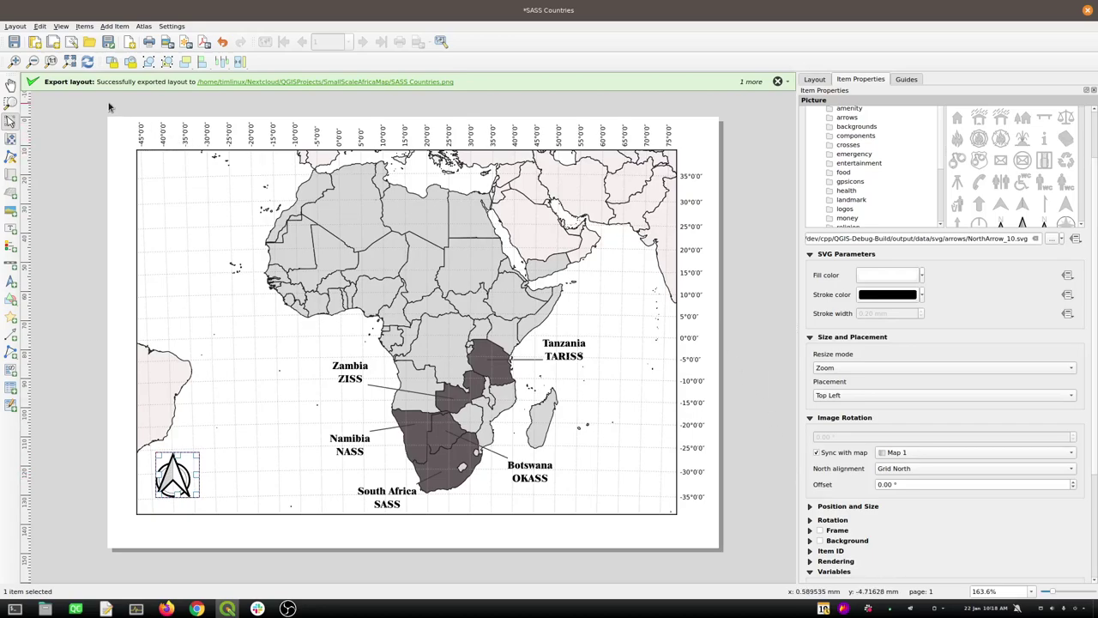
# Select the map and the north arrow together and move them slightly down the page
pyautogui.moveTo(194, 151); pyautogui.dragTo(755, 549)
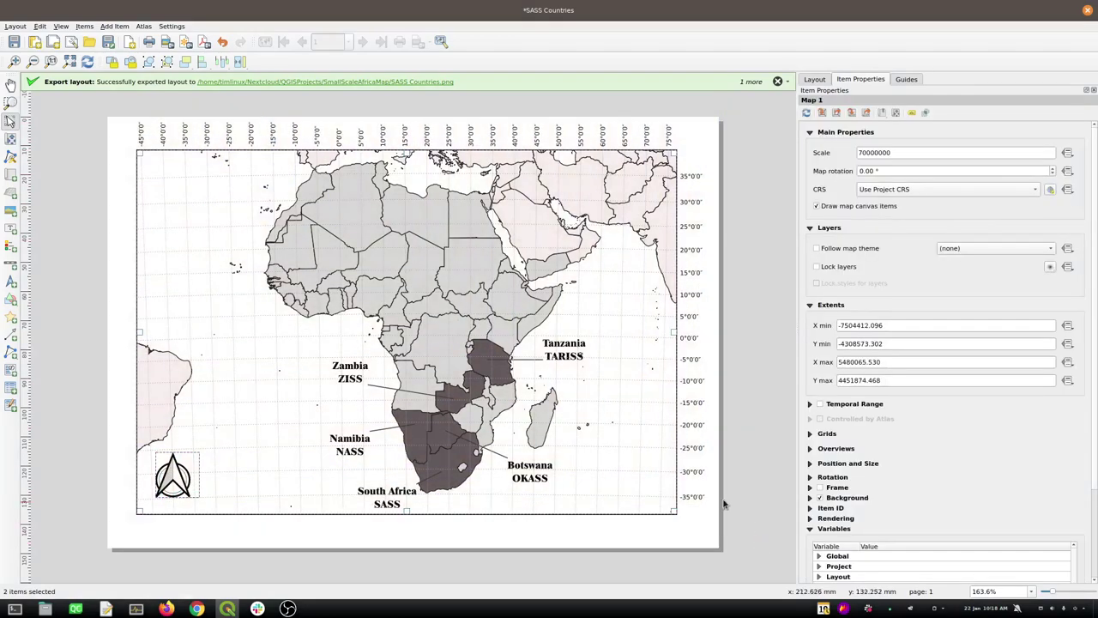
pyautogui.press('Down')
pyautogui.press('Down')
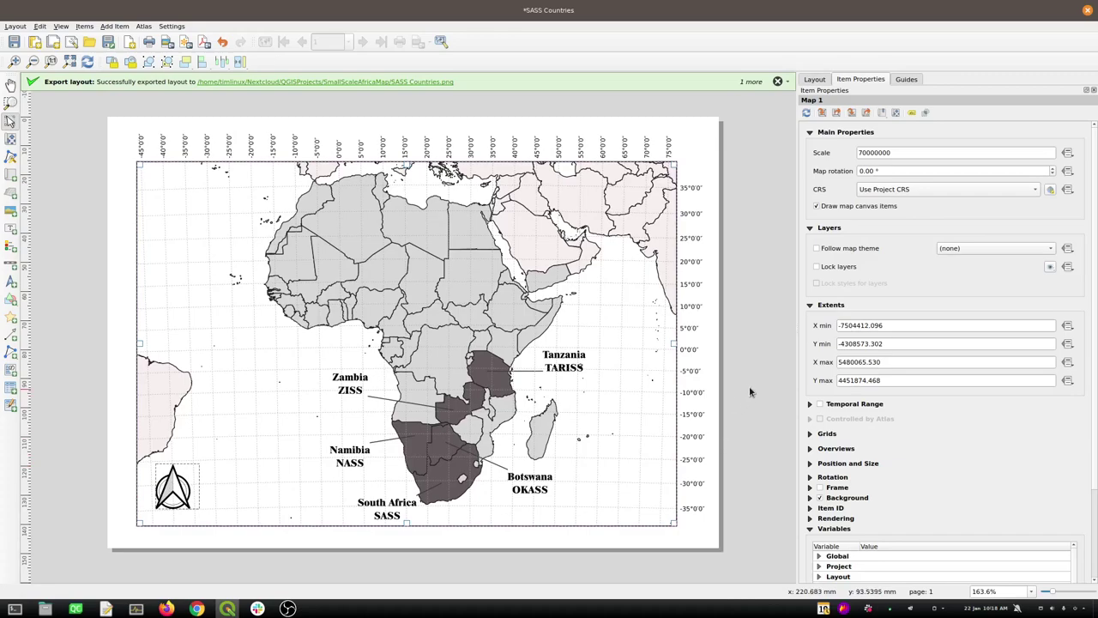
pyautogui.click(738, 420)
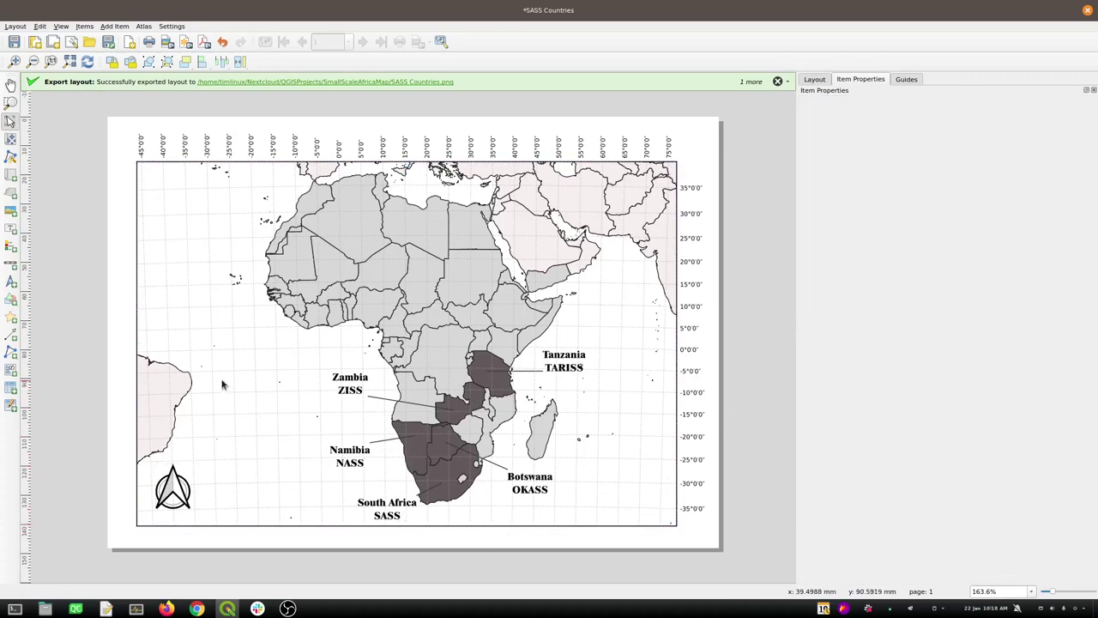
# Add a label just below the map's lower-right edge and clear its placeholder text
pyautogui.click(11, 228)
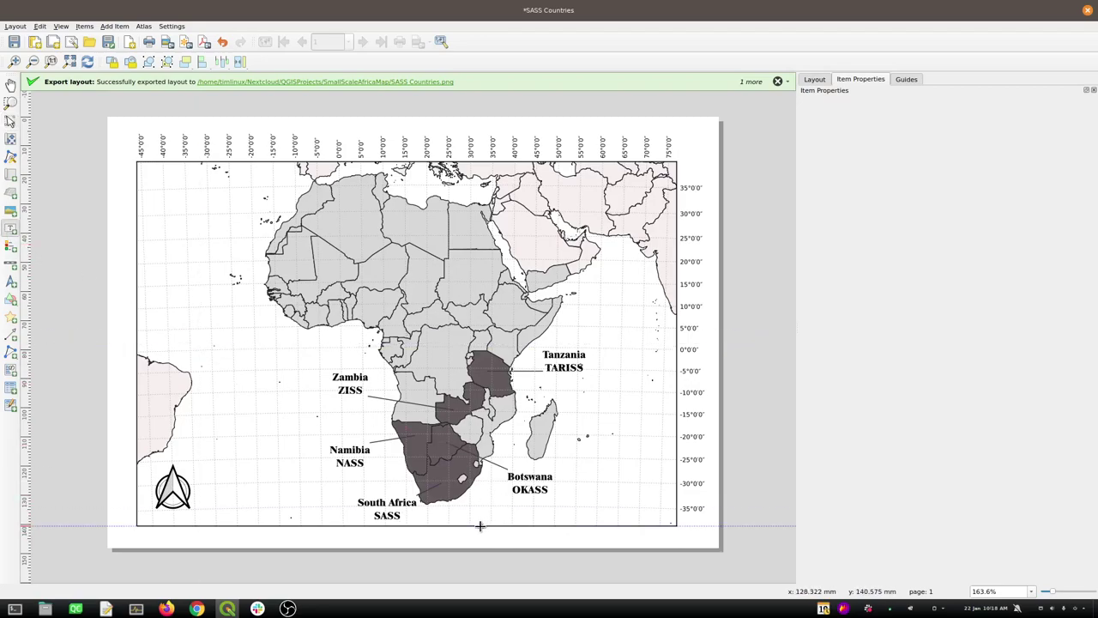
pyautogui.moveTo(468, 530); pyautogui.dragTo(676, 540)
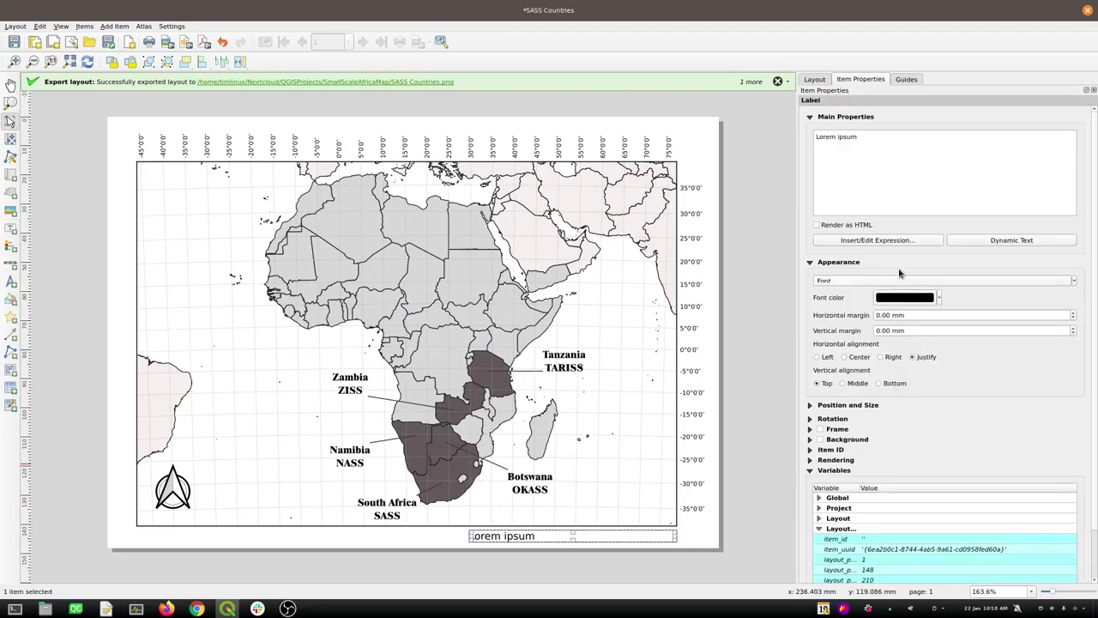
pyautogui.moveTo(876, 139); pyautogui.dragTo(705, 122)
pyautogui.press('BackSpace')
# Find the CRS variables for the label's expression and insert project_crs_description
pyautogui.click(892, 241)
pyautogui.click(516, 167)
pyautogui.write('crs')
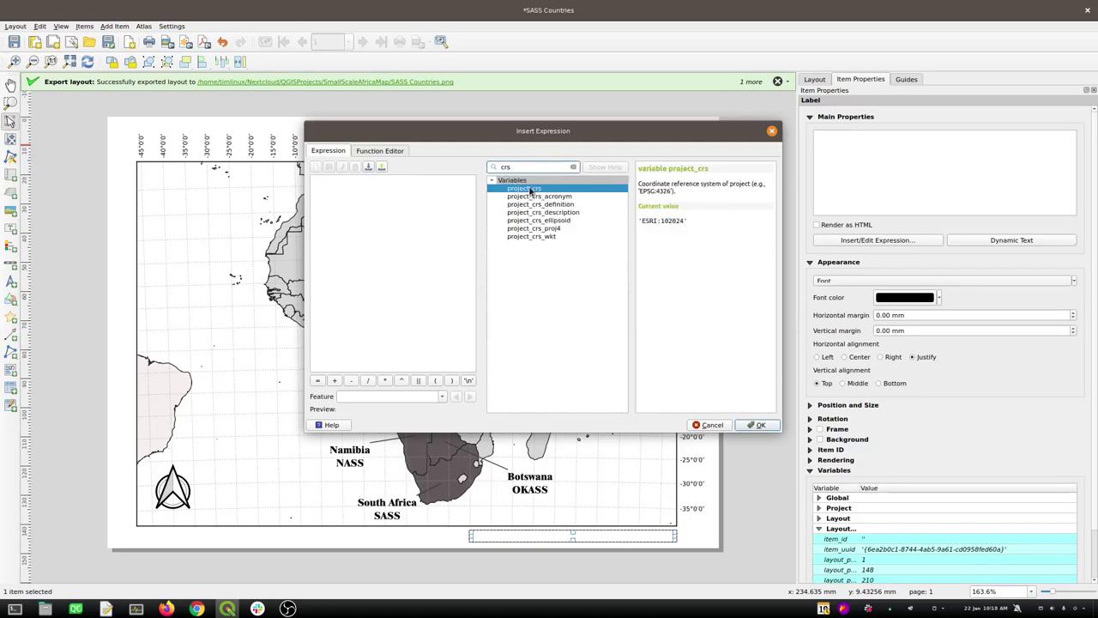
pyautogui.click(530, 192)
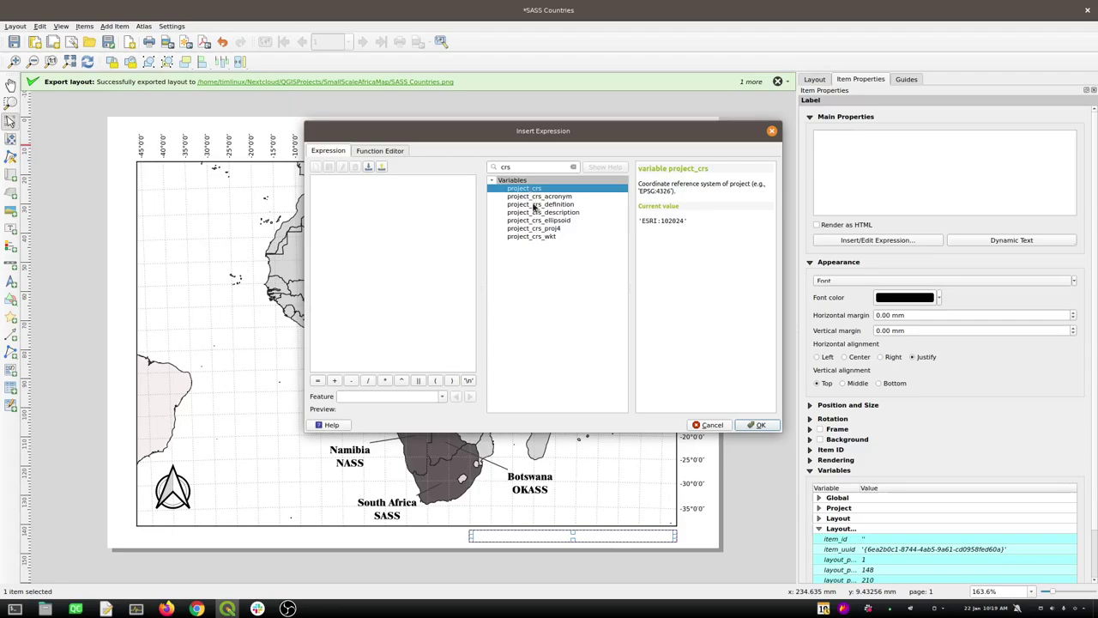
pyautogui.click(533, 205)
pyautogui.click(536, 213)
pyautogui.doubleClick(535, 212)
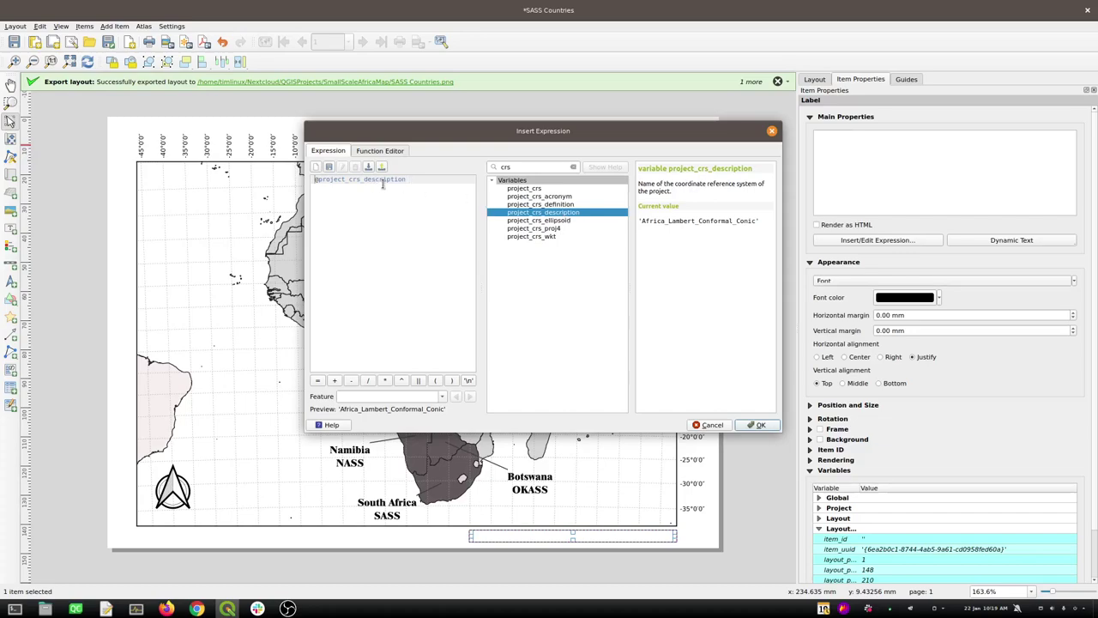
# Prefix the project_crs_description variable with the text "Coordinate Reference System:" and the || concatenation operator
pyautogui.write('"Pr')
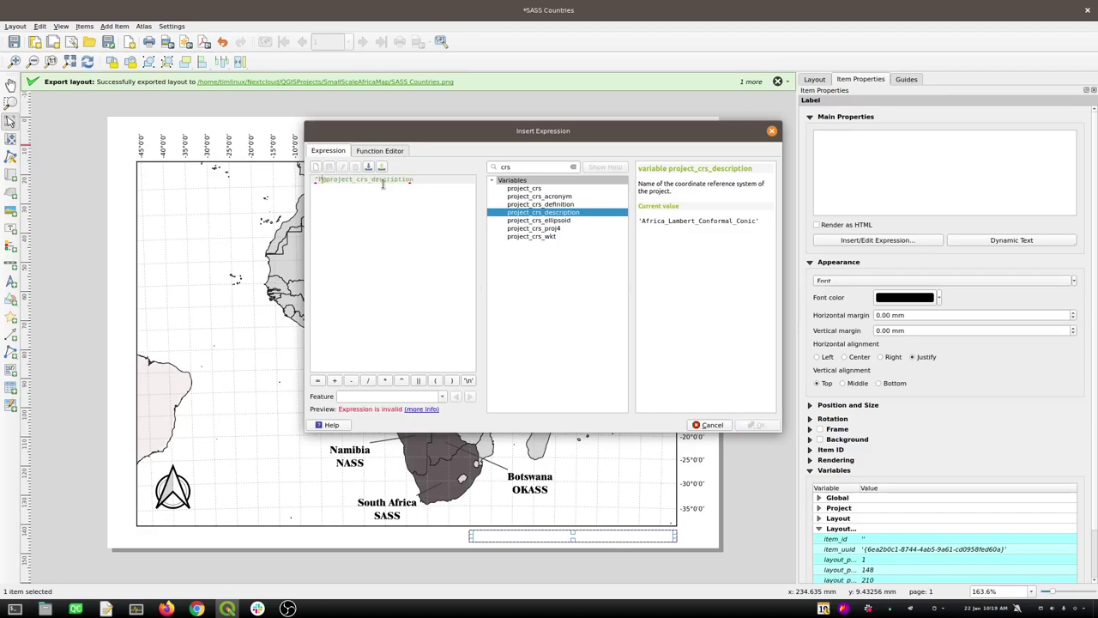
pyautogui.press('BackSpace')
pyautogui.press('BackSpace')
pyautogui.write('Co')
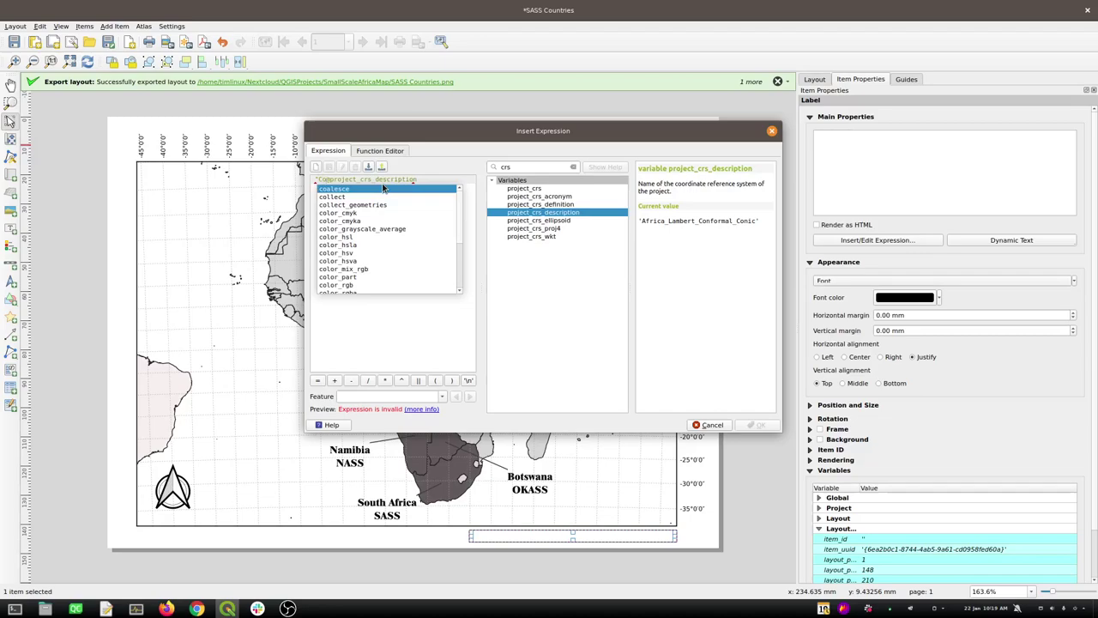
pyautogui.write('ordinat')
pyautogui.write('e Reference')
pyautogui.press('Return')
pyautogui.write('System')
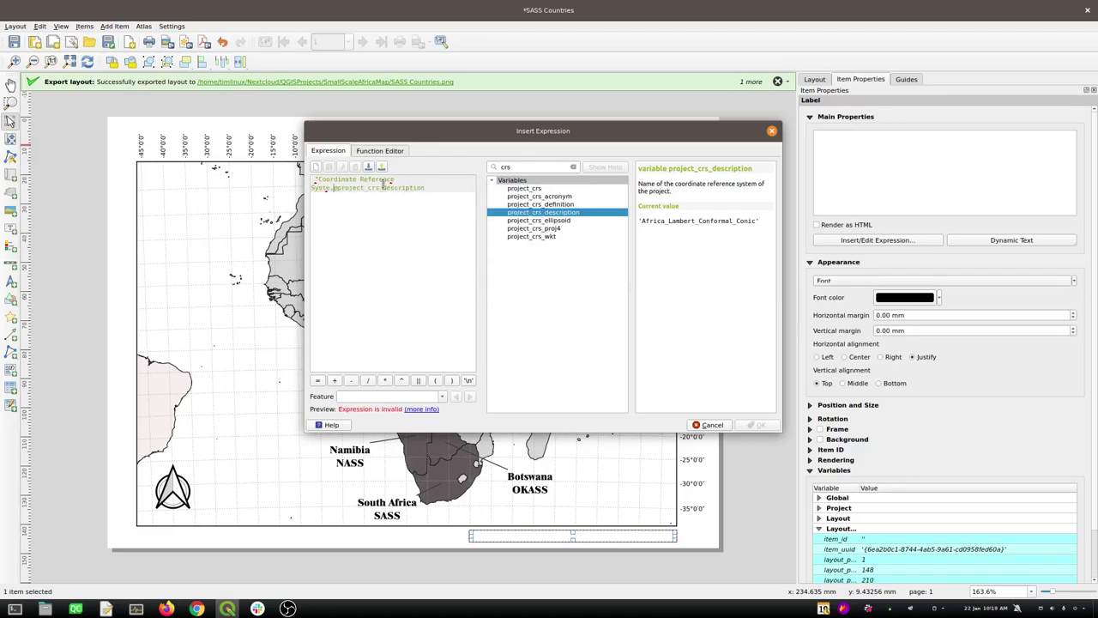
pyautogui.write(': ')
pyautogui.write("' ||")
pyautogui.press('BackSpace')
pyautogui.click(420, 380)
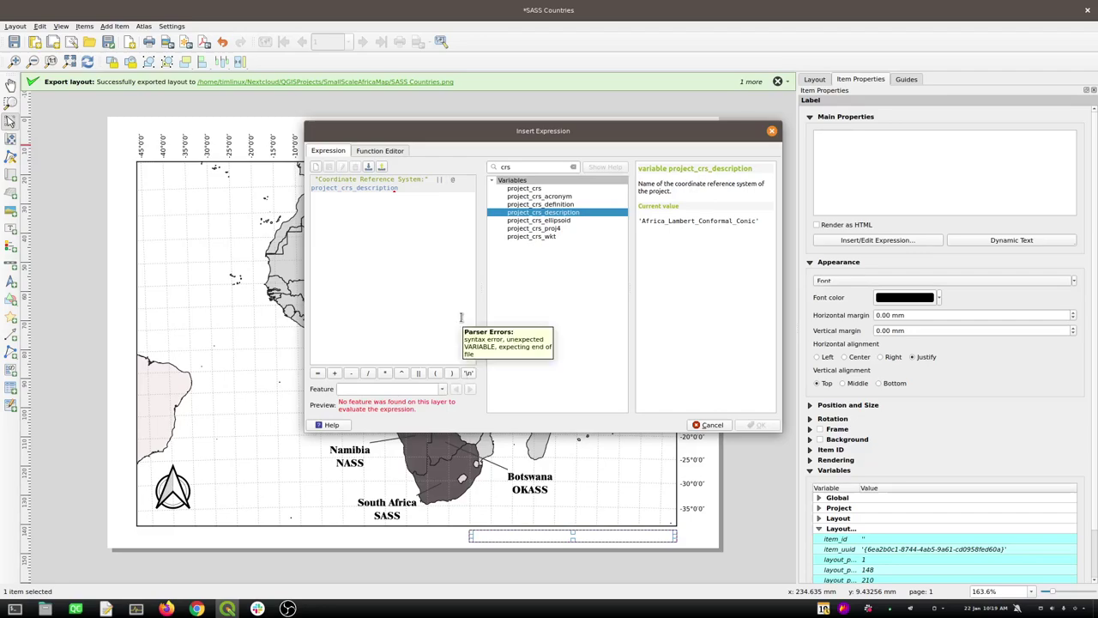
pyautogui.press('BackSpace')
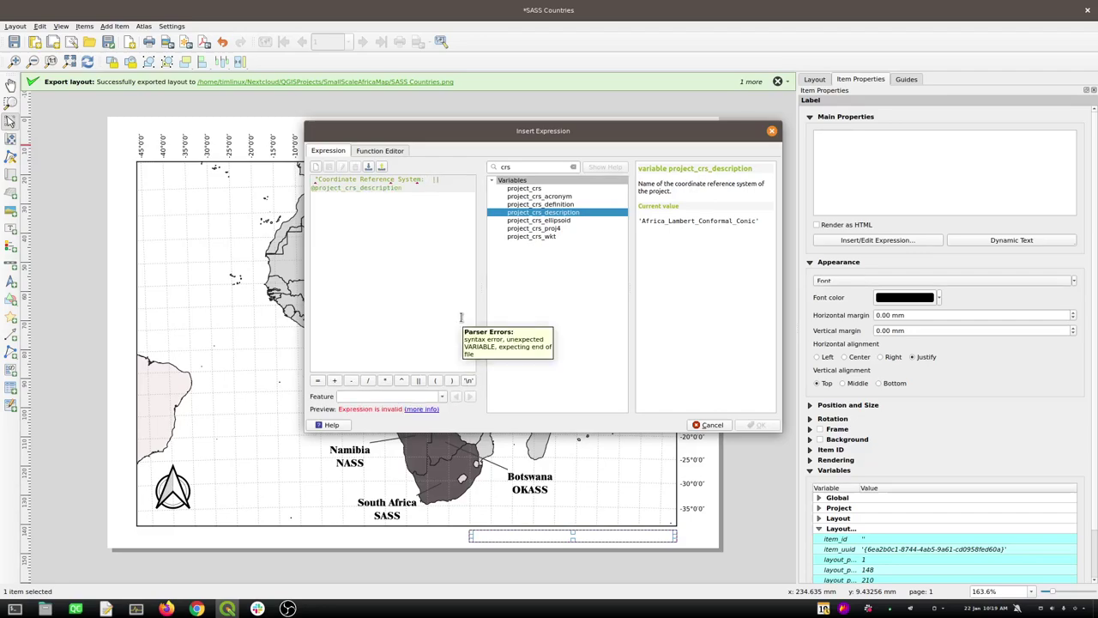
pyautogui.press('Return')
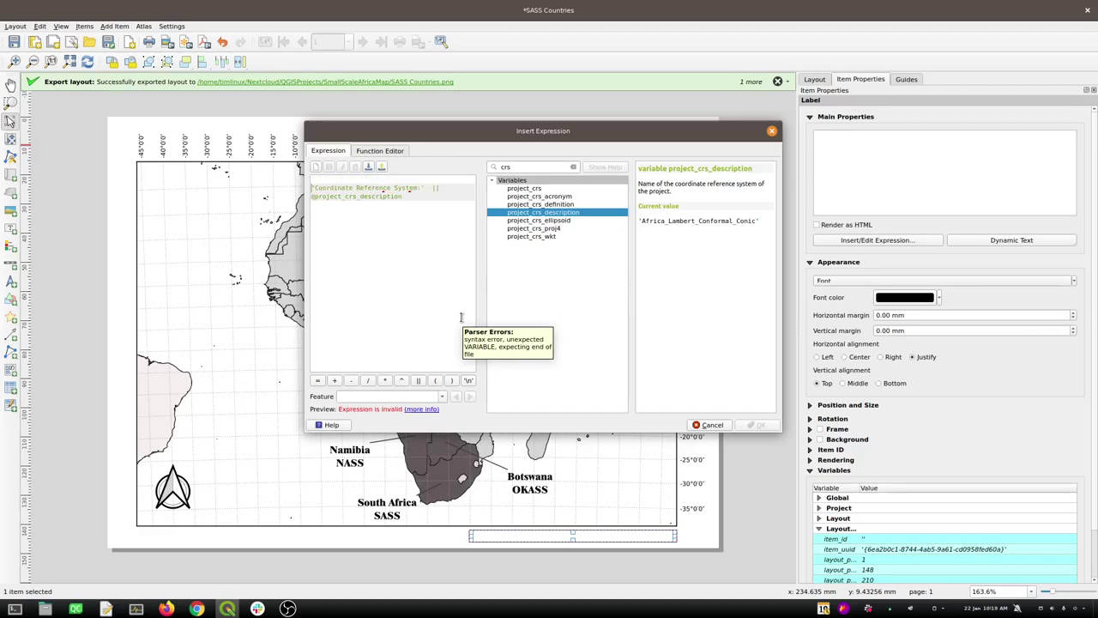
pyautogui.hotkey('ctrl', 'z')
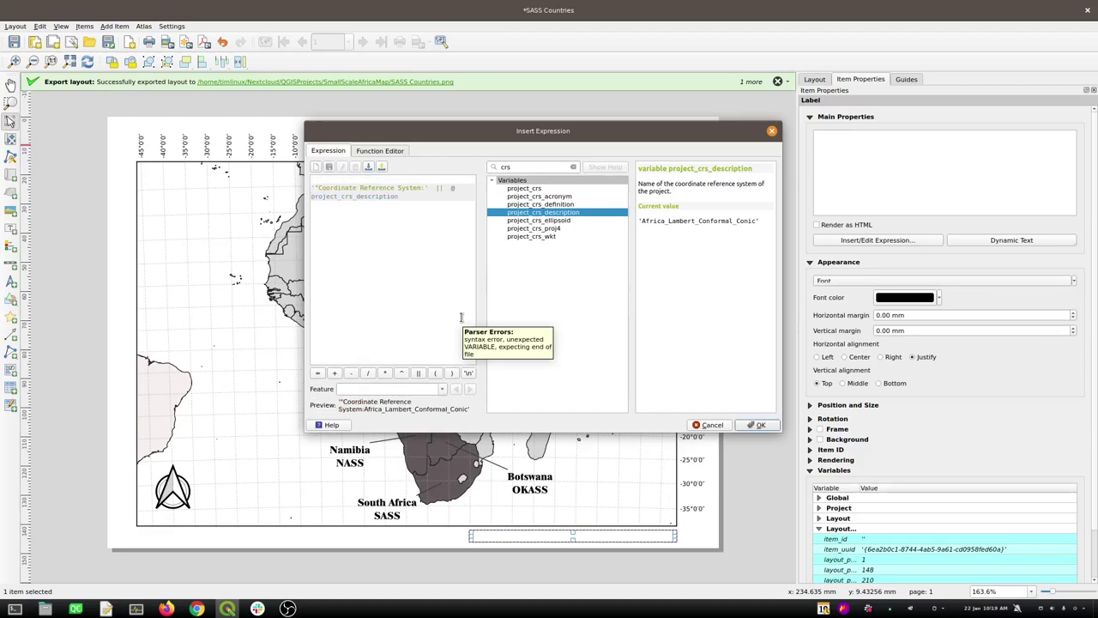
pyautogui.hotkey('ctrl', 'z')
pyautogui.hotkey('ctrl', 'z')
pyautogui.hotkey('ctrl', 'z')
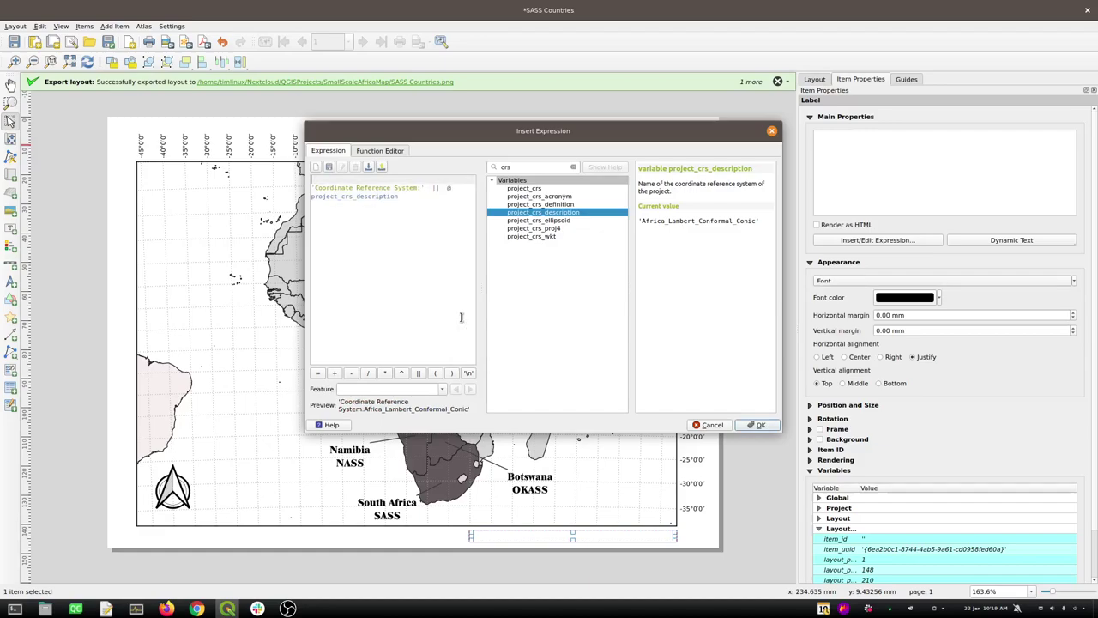
pyautogui.hotkey('ctrl', 'z')
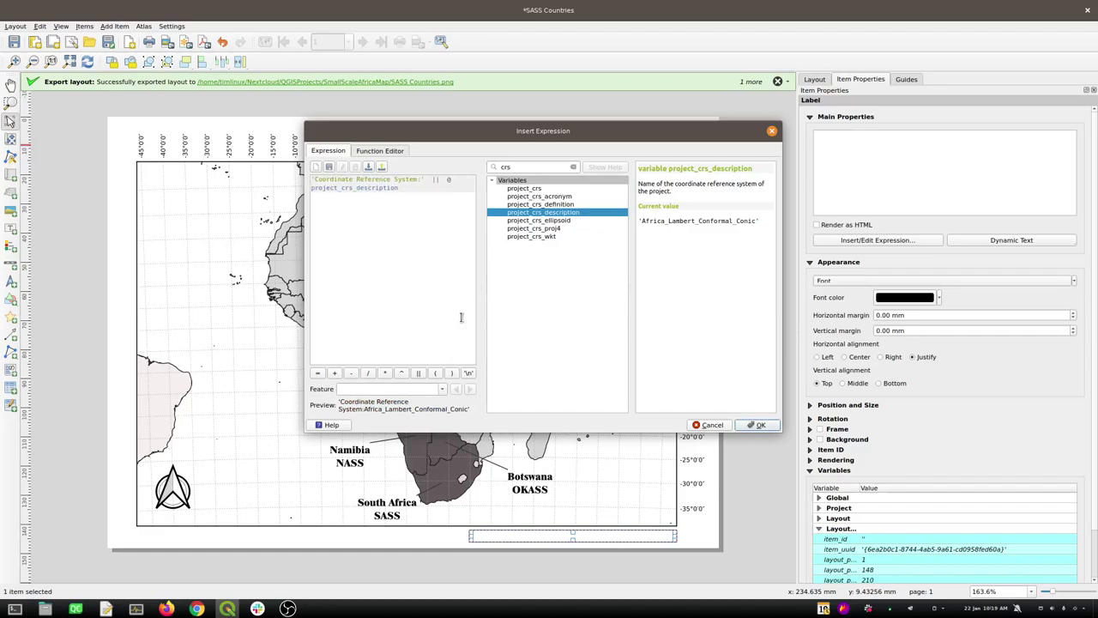
pyautogui.click(769, 426)
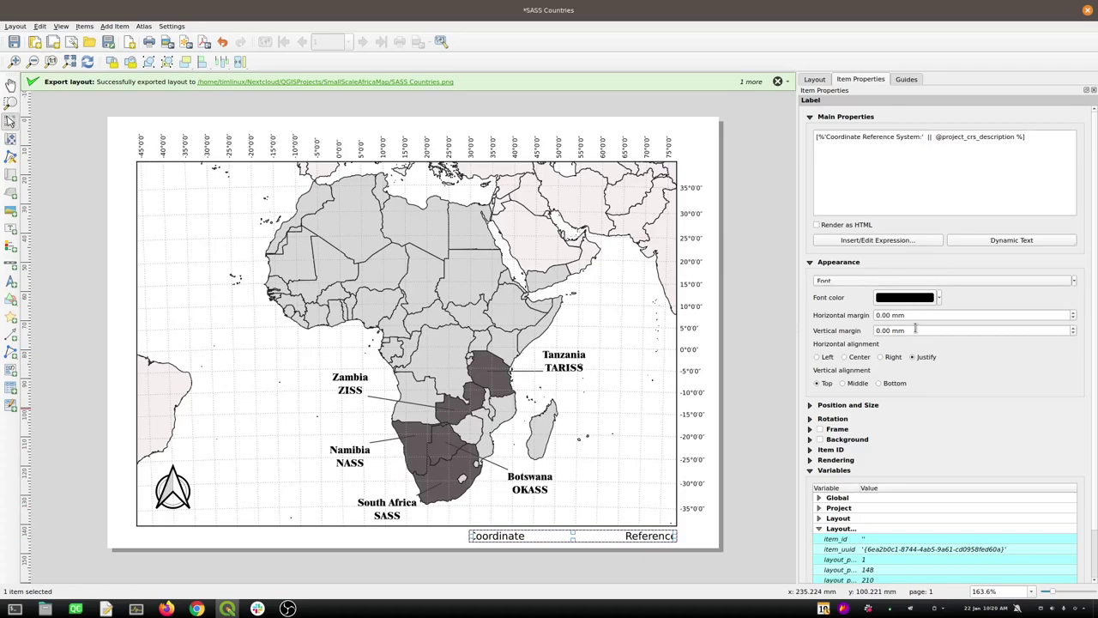
# Left-align the coordinate reference system label and set its font size to 8
pyautogui.click(825, 357)
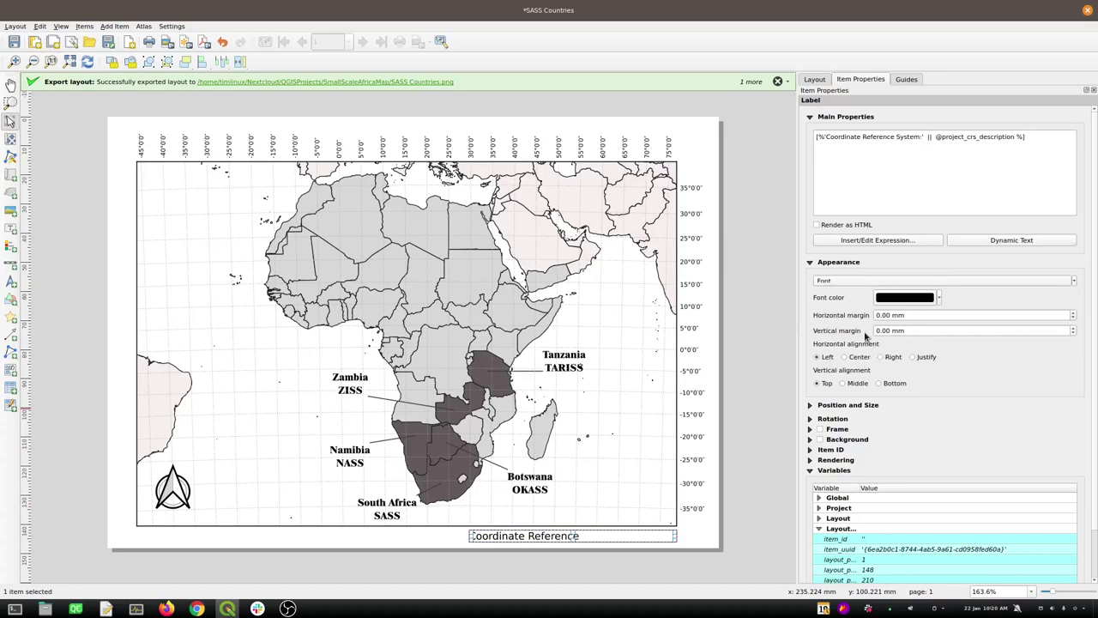
pyautogui.click(874, 280)
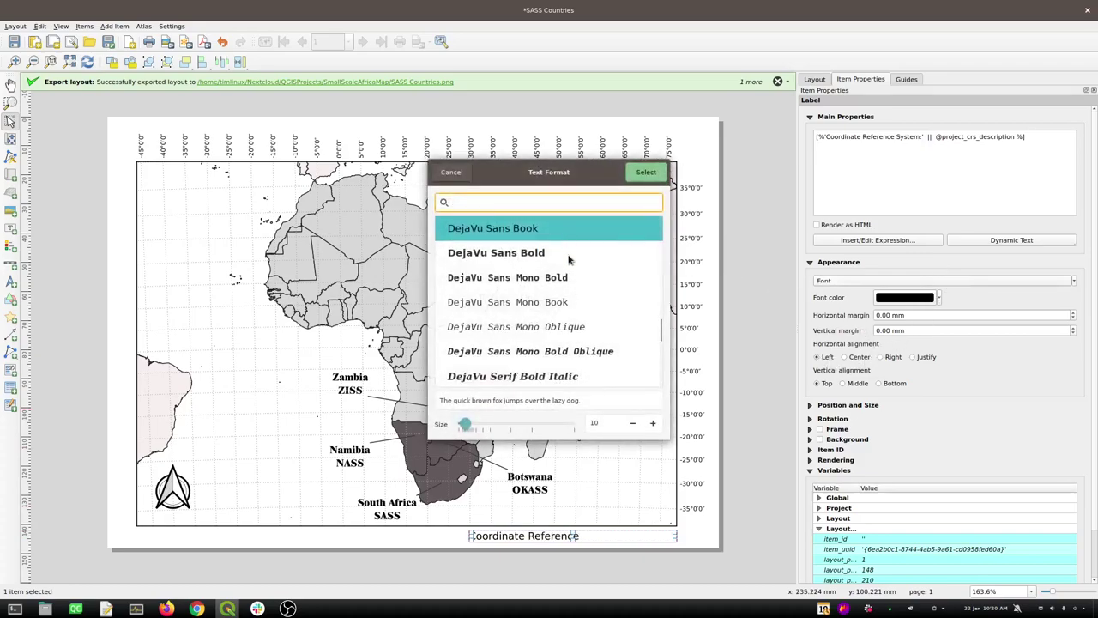
pyautogui.click(612, 422)
pyautogui.doubleClick(611, 422)
pyautogui.write('8')
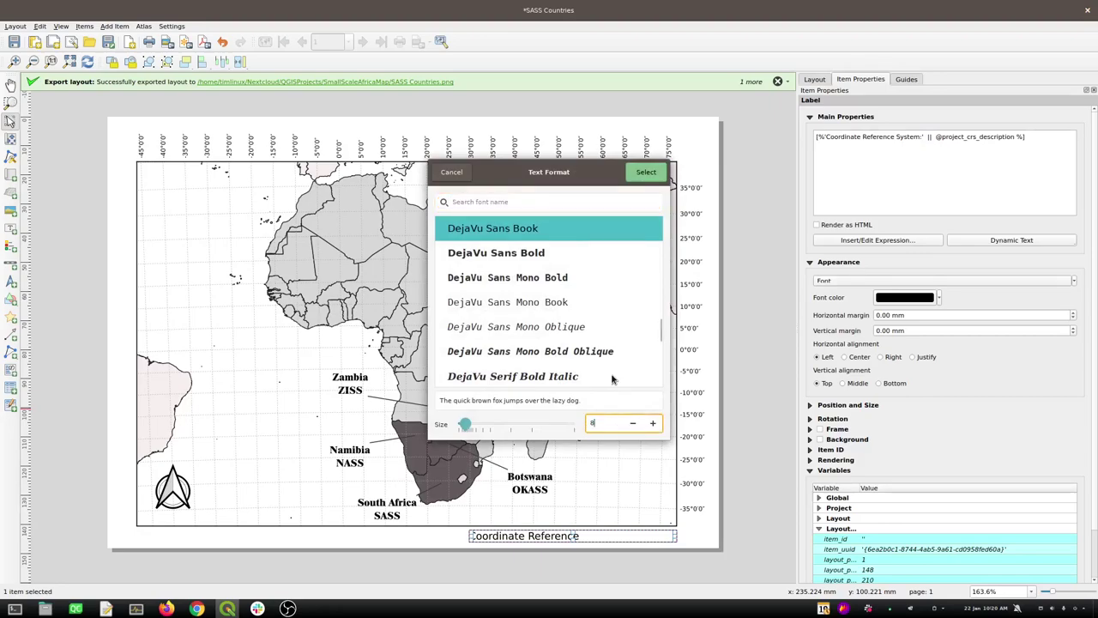
pyautogui.click(648, 177)
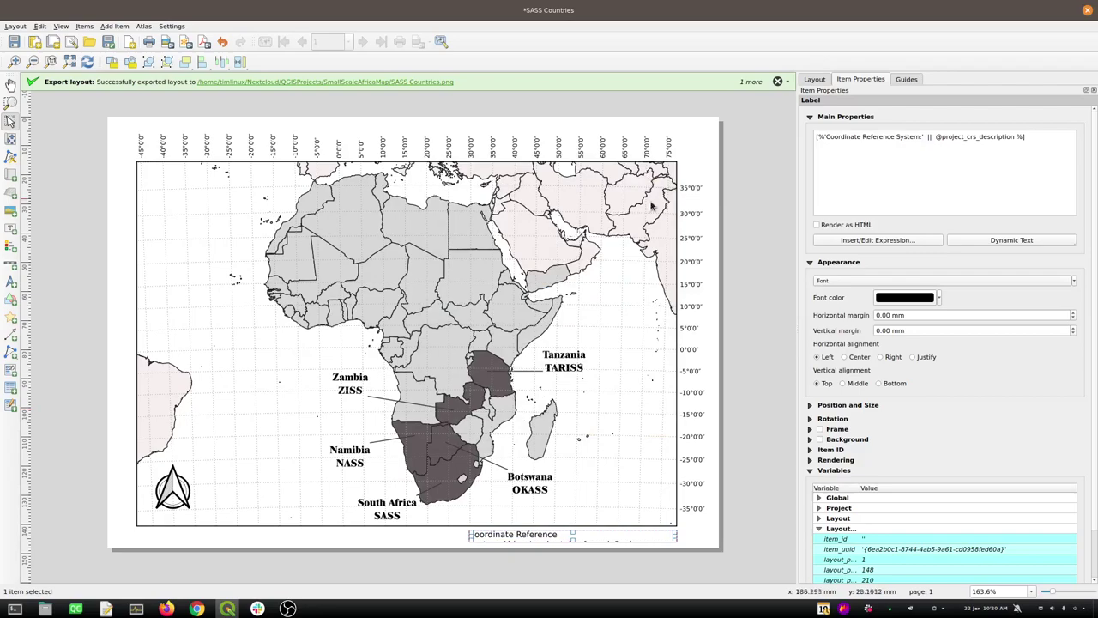
# Widen the label leftward so its text fits on one line, and align the text right
pyautogui.moveTo(469, 533); pyautogui.dragTo(378, 537)
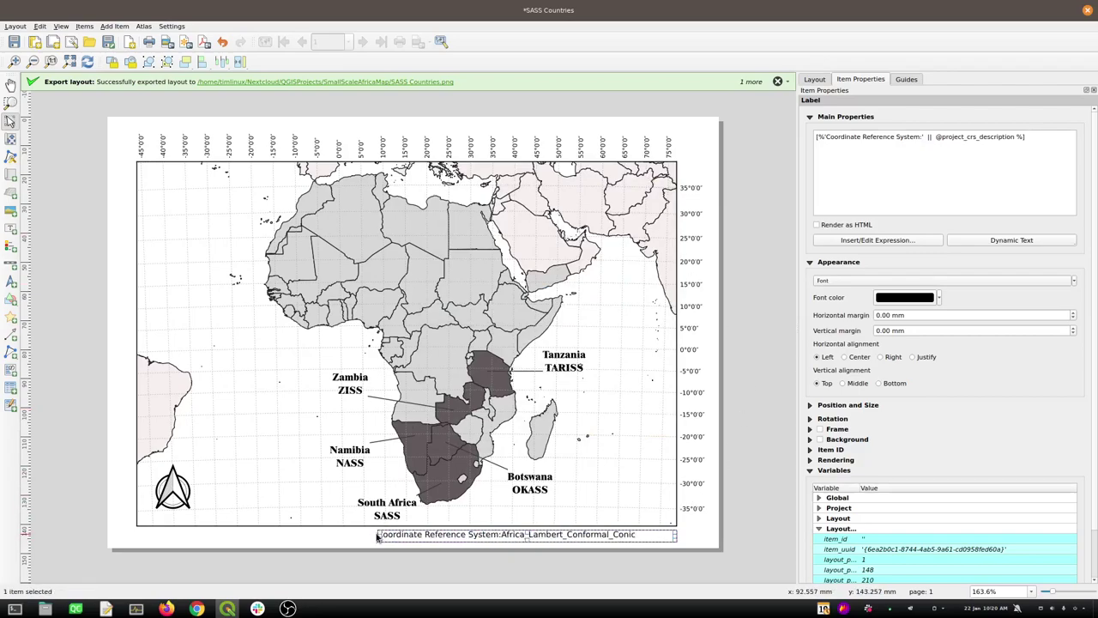
pyautogui.click(890, 357)
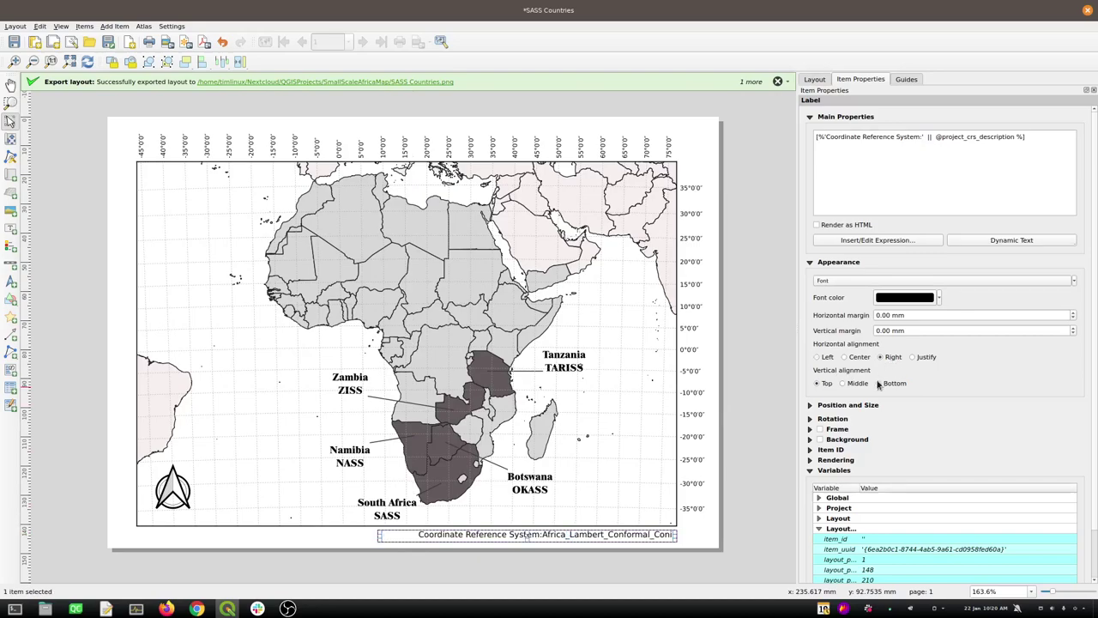
pyautogui.click(760, 511)
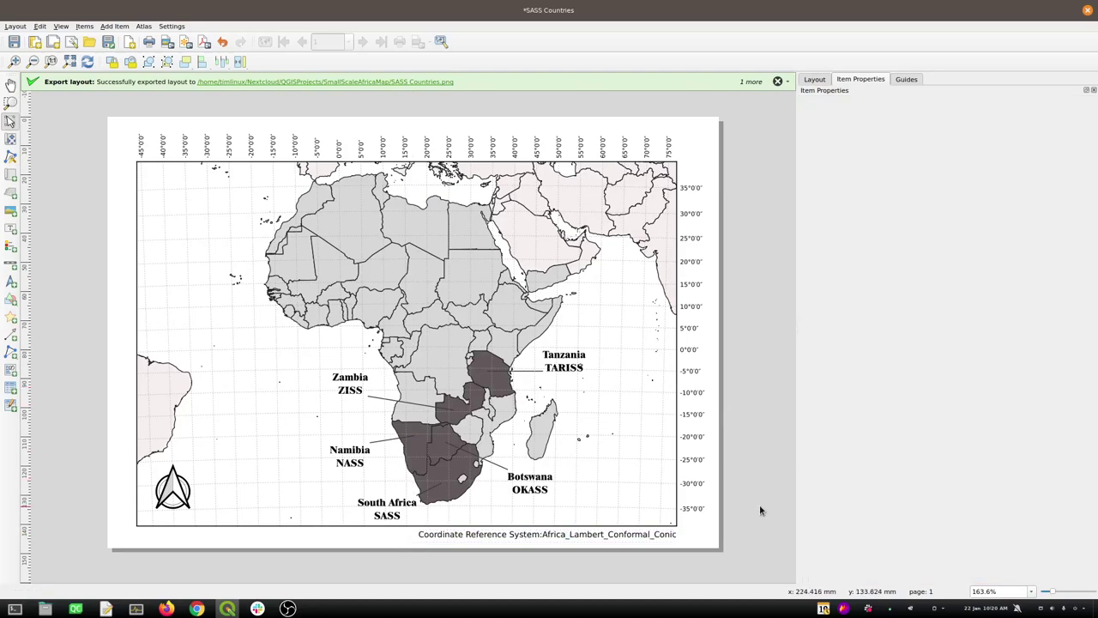
# Copy the expression from the coordinate reference system label and clear the label's text
pyautogui.click(650, 533)
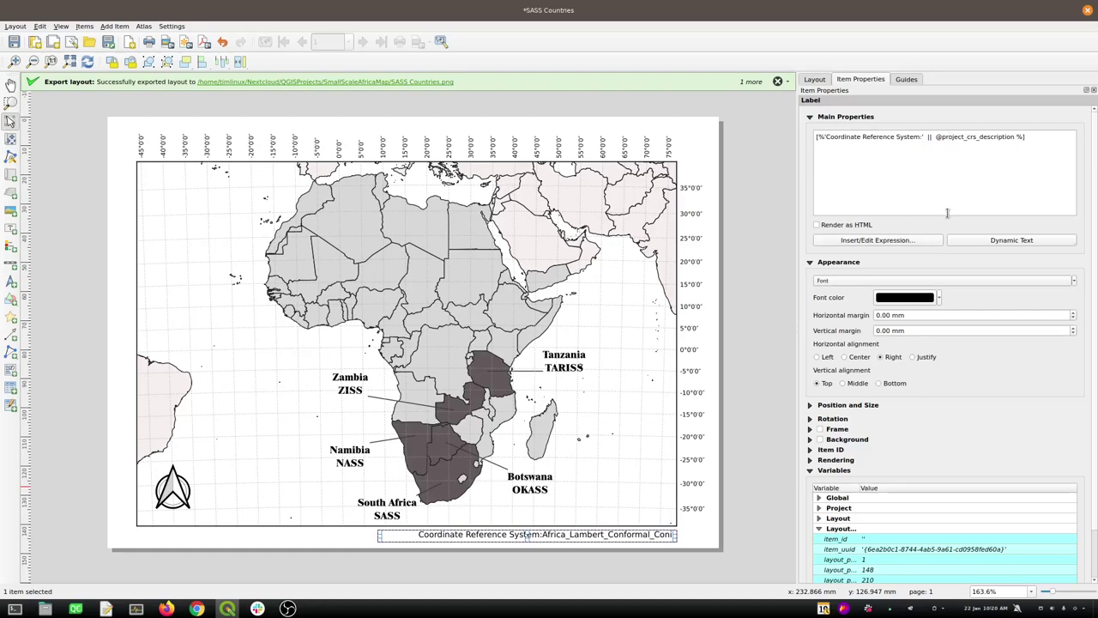
pyautogui.click(907, 240)
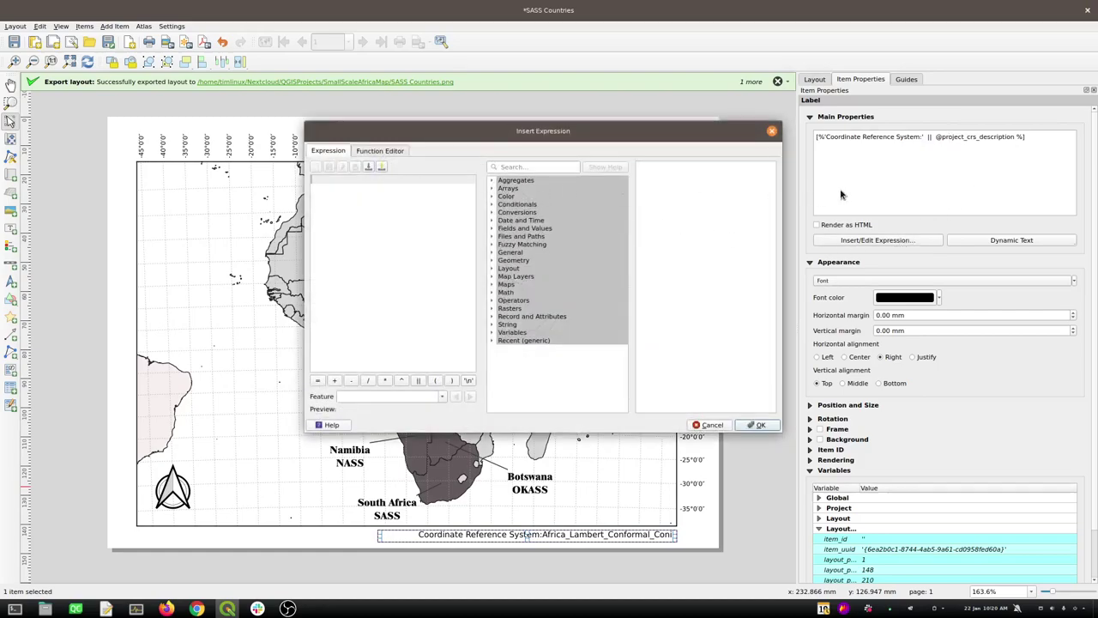
pyautogui.press('Escape')
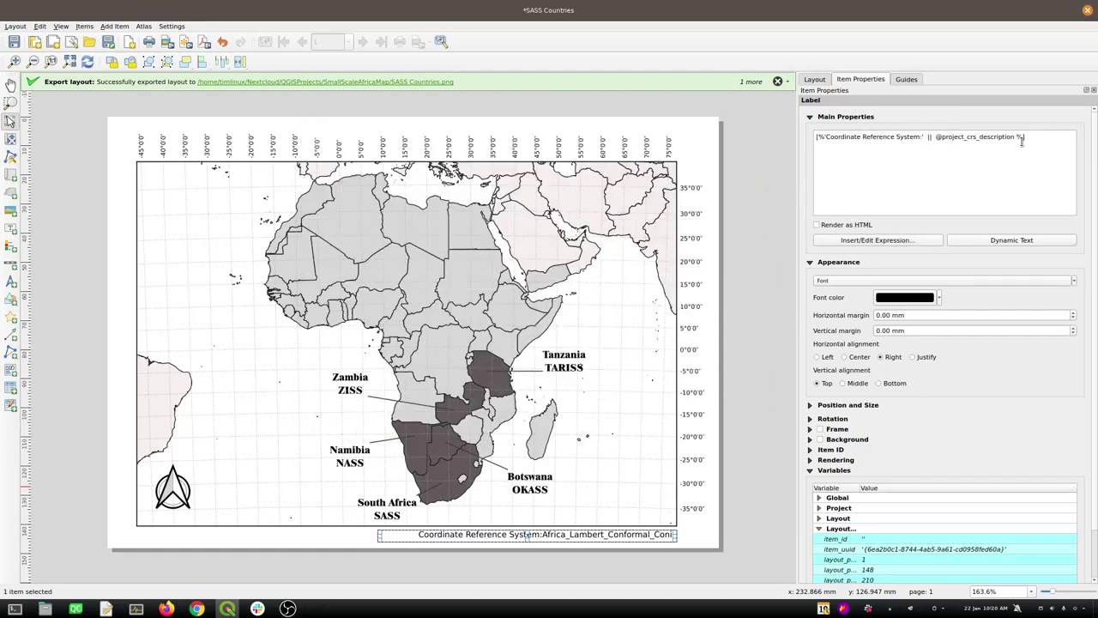
pyautogui.moveTo(1015, 137); pyautogui.dragTo(829, 142)
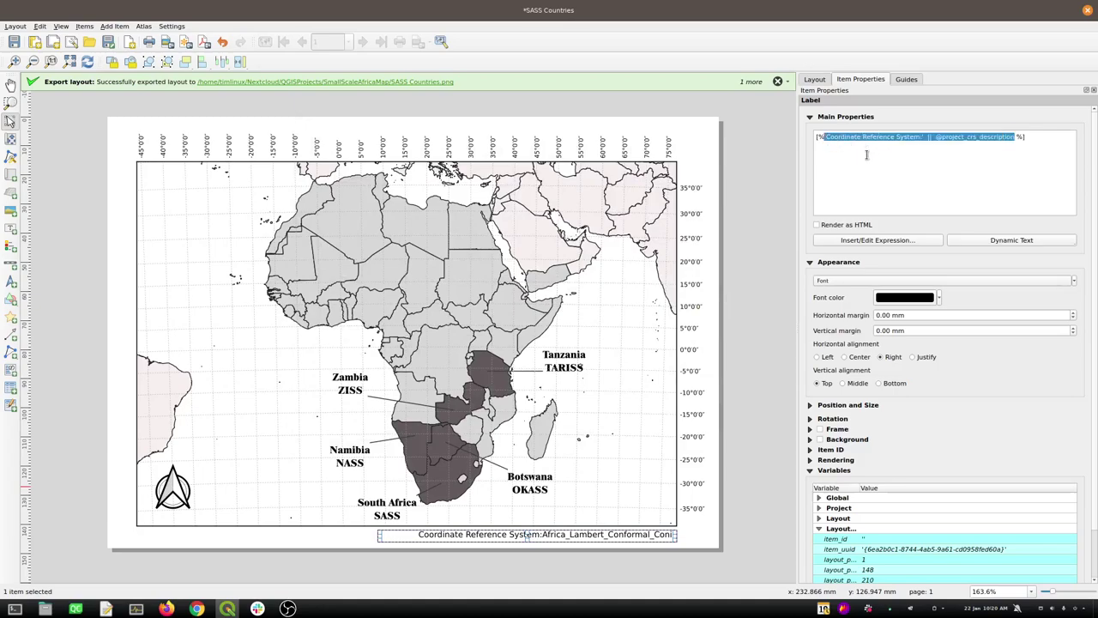
pyautogui.click(1039, 155)
pyautogui.hotkey('ctrl', 'a')
pyautogui.hotkey('ctrl', 'c')
pyautogui.press('BackSpace')
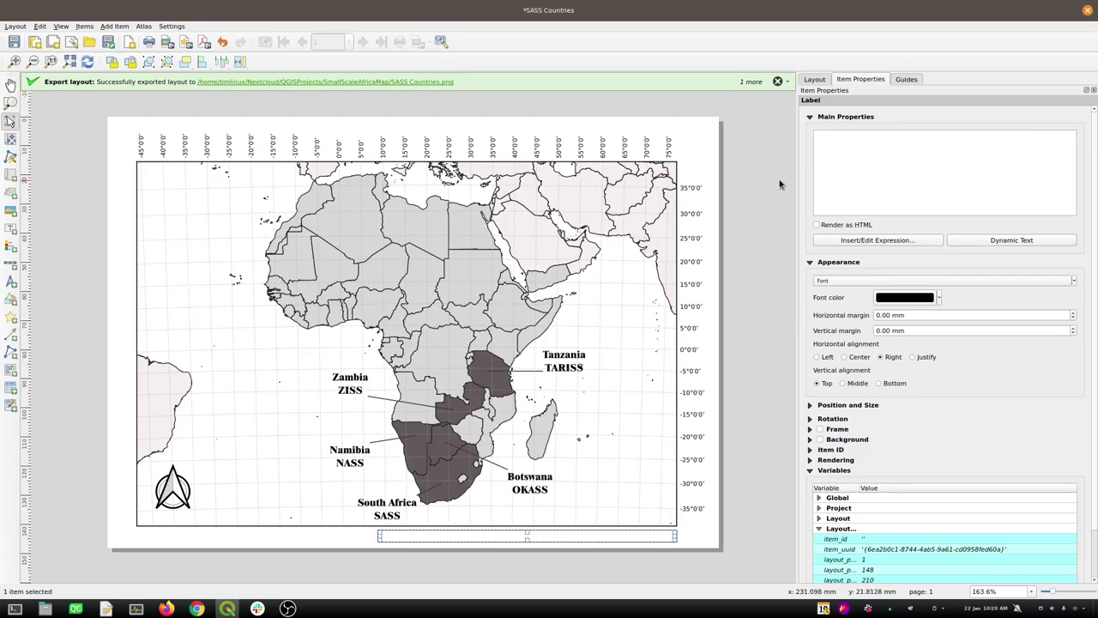
# Paste the copied expression into the label's expression editor and examine the values of the available project CRS variables
pyautogui.click(851, 242)
pyautogui.hotkey('ctrl', 'v')
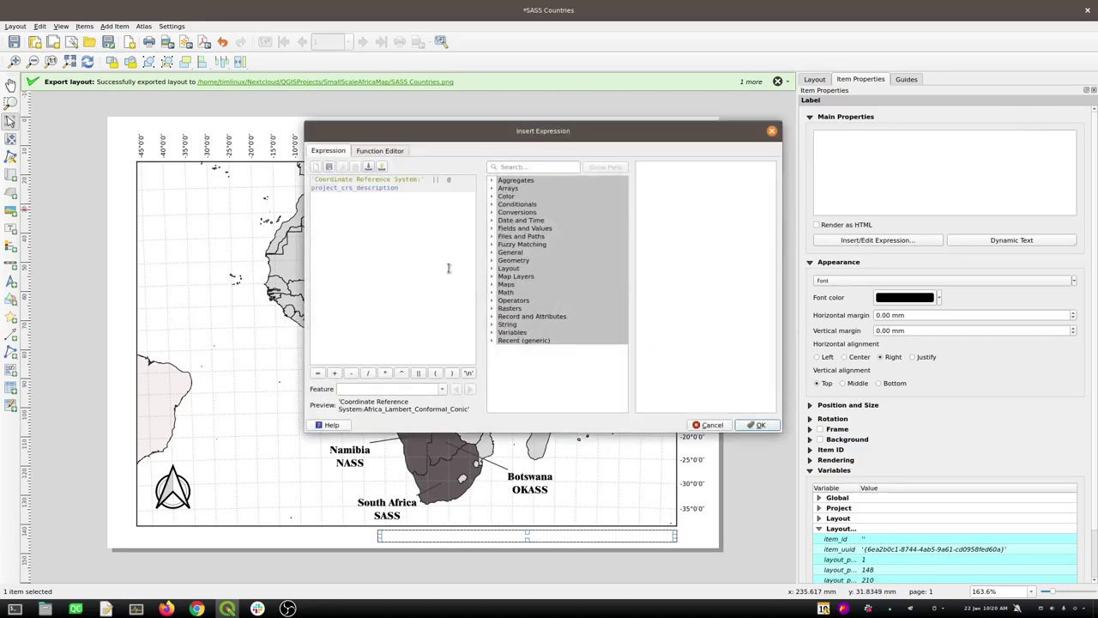
pyautogui.click(528, 168)
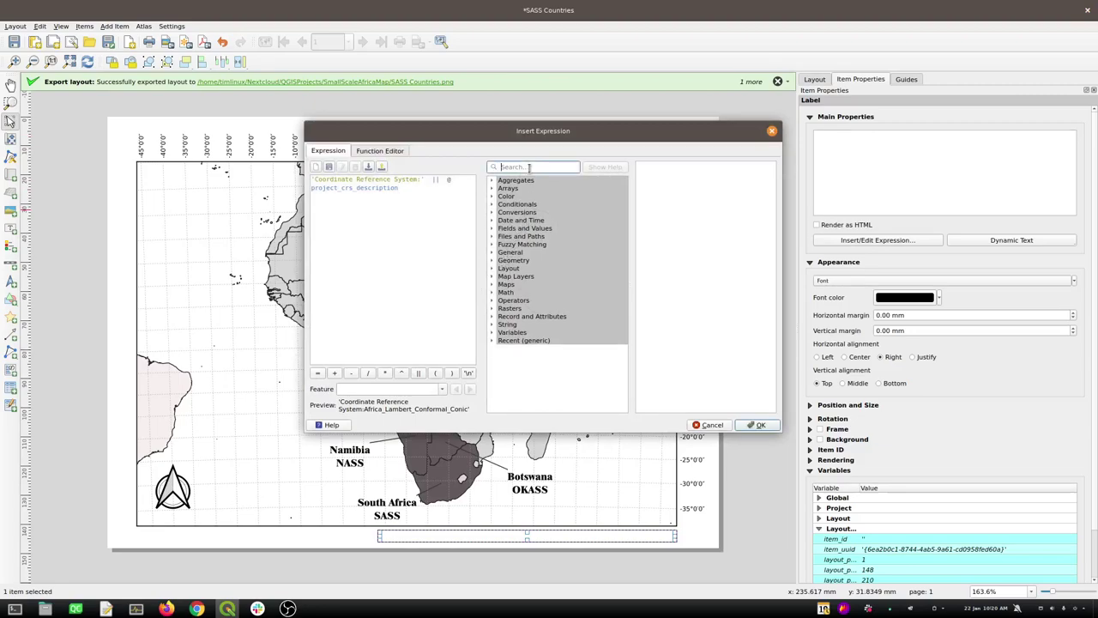
pyautogui.write('crs')
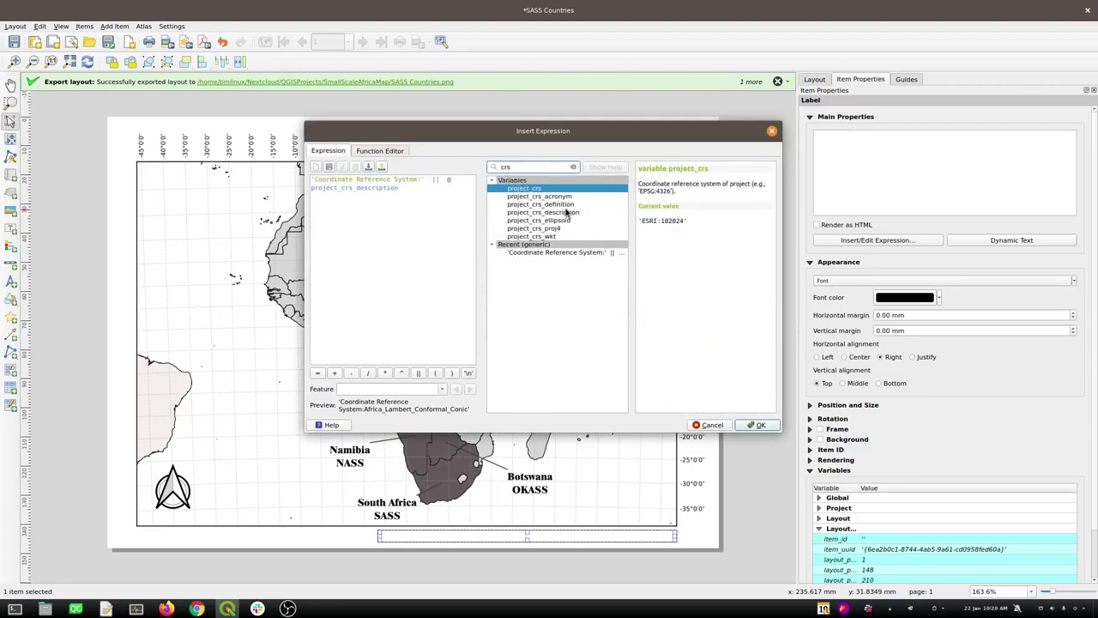
pyautogui.click(566, 212)
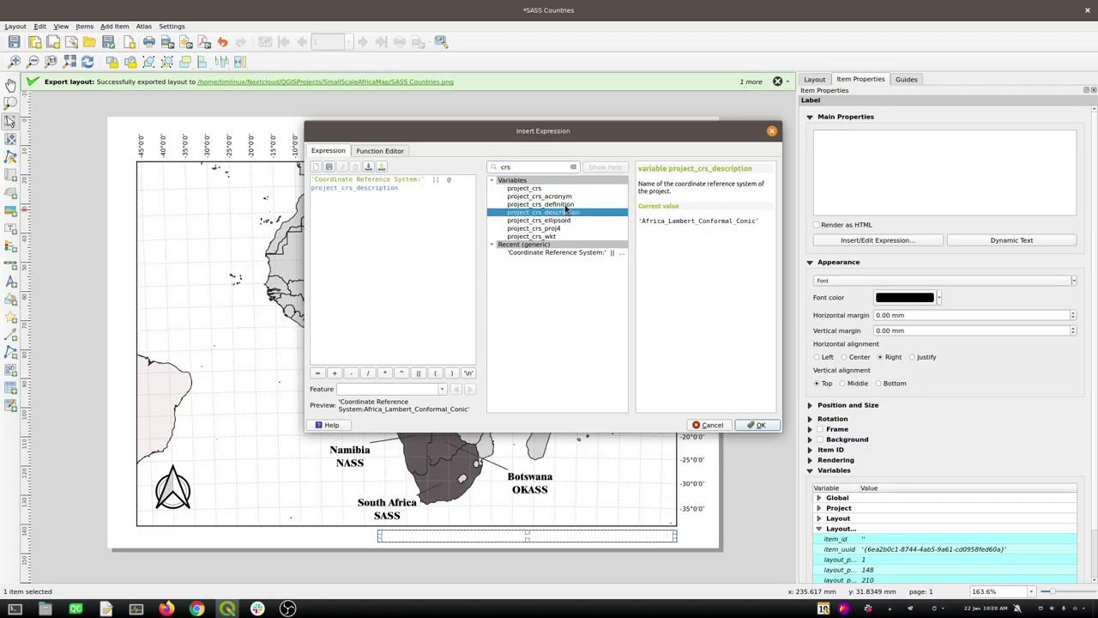
pyautogui.click(567, 196)
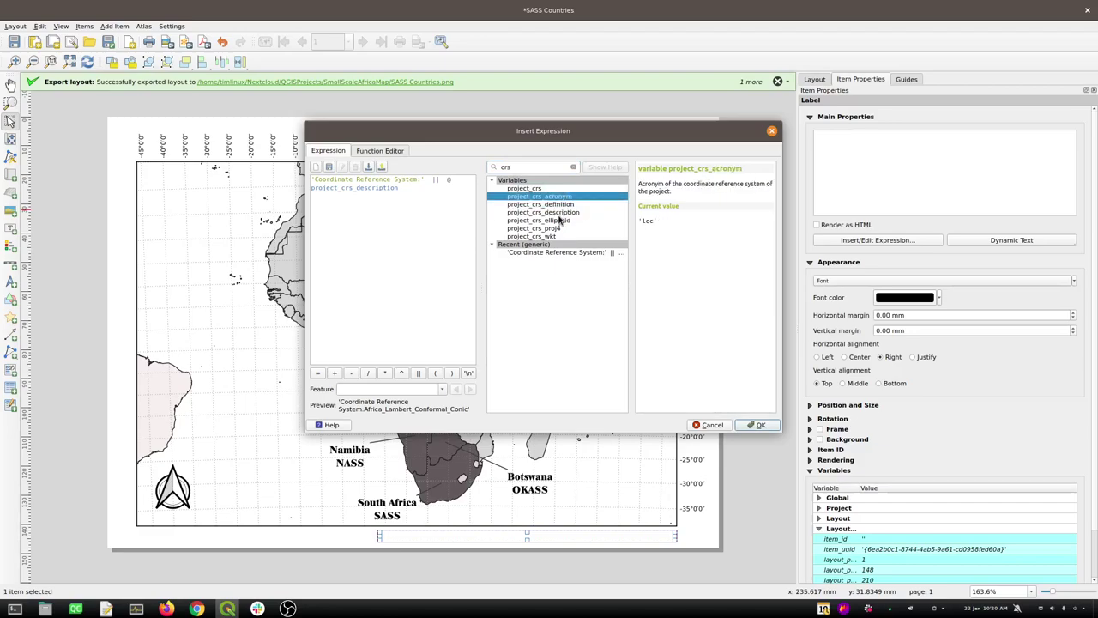
pyautogui.click(559, 220)
pyautogui.click(558, 228)
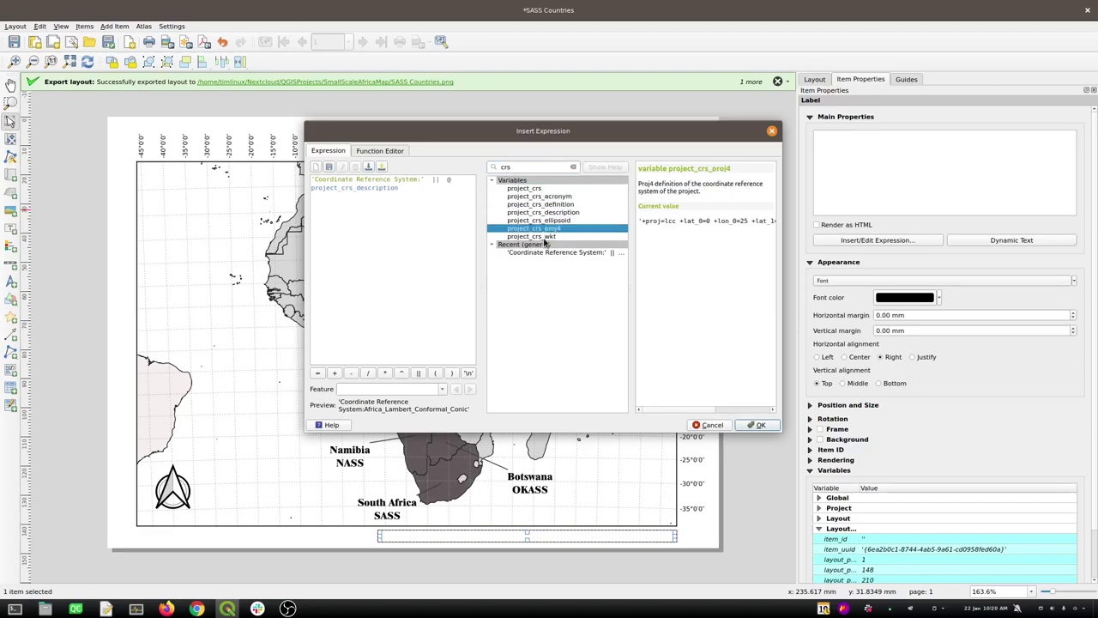
pyautogui.click(546, 237)
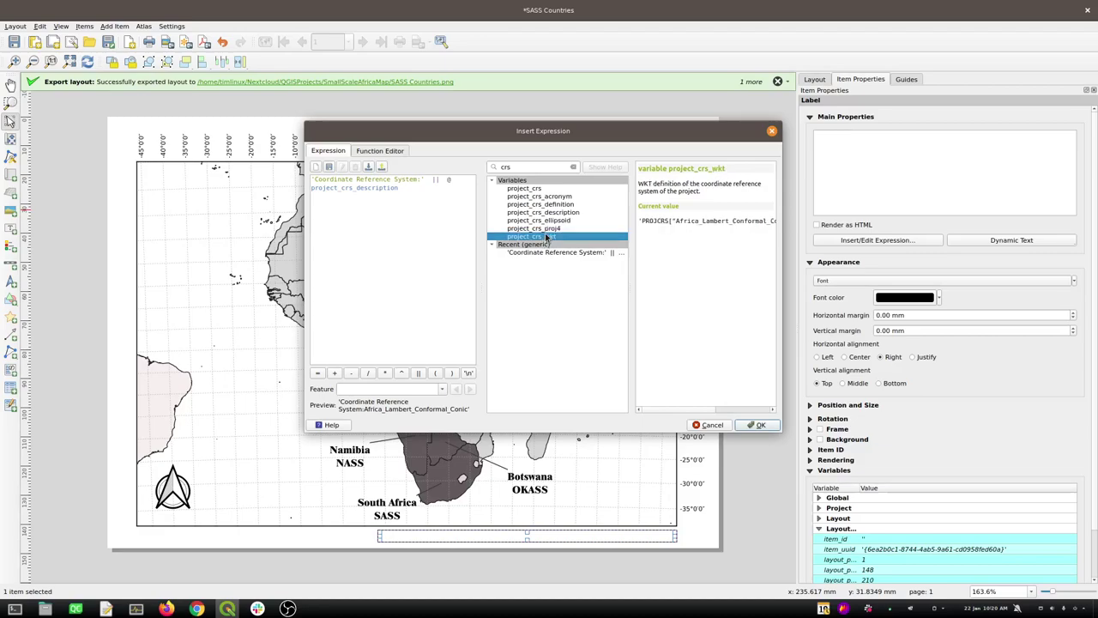
pyautogui.click(430, 190)
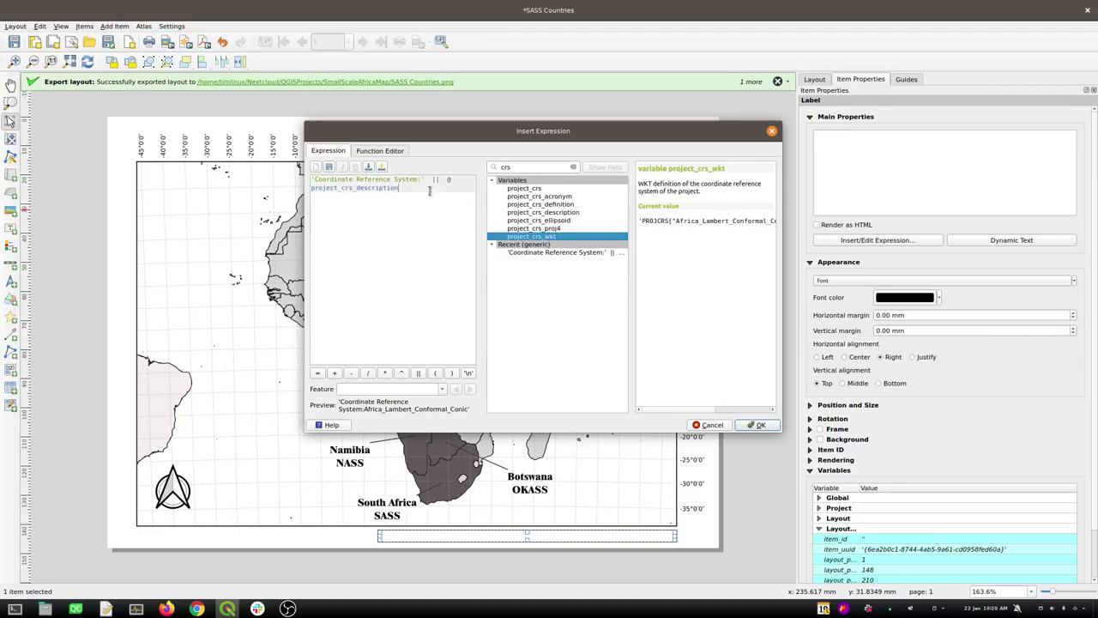
pyautogui.click(520, 166)
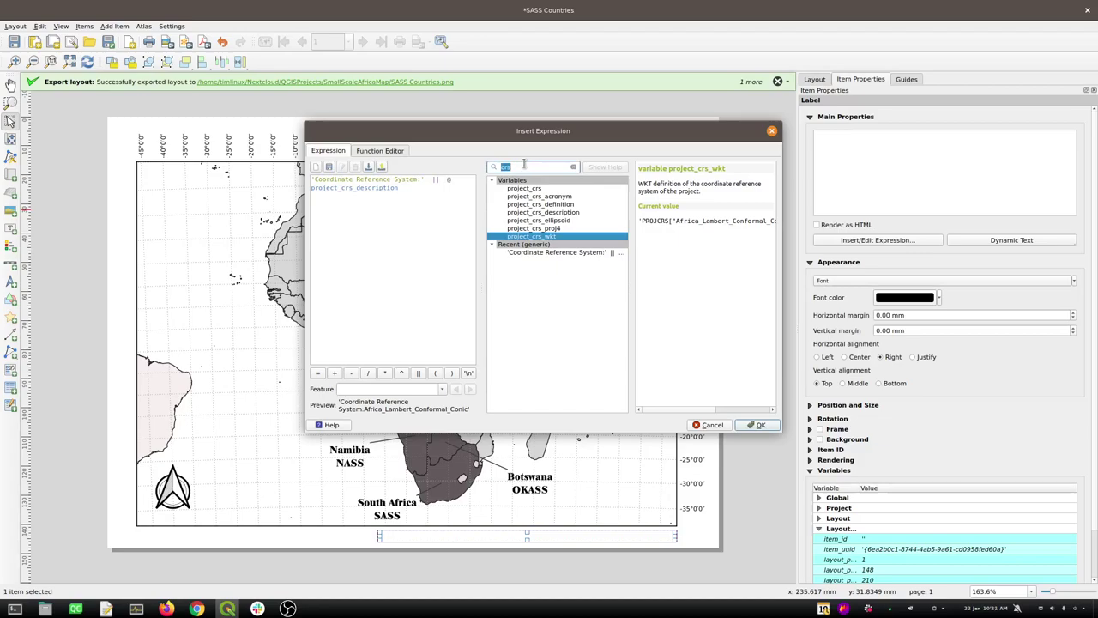
pyautogui.write('replace')
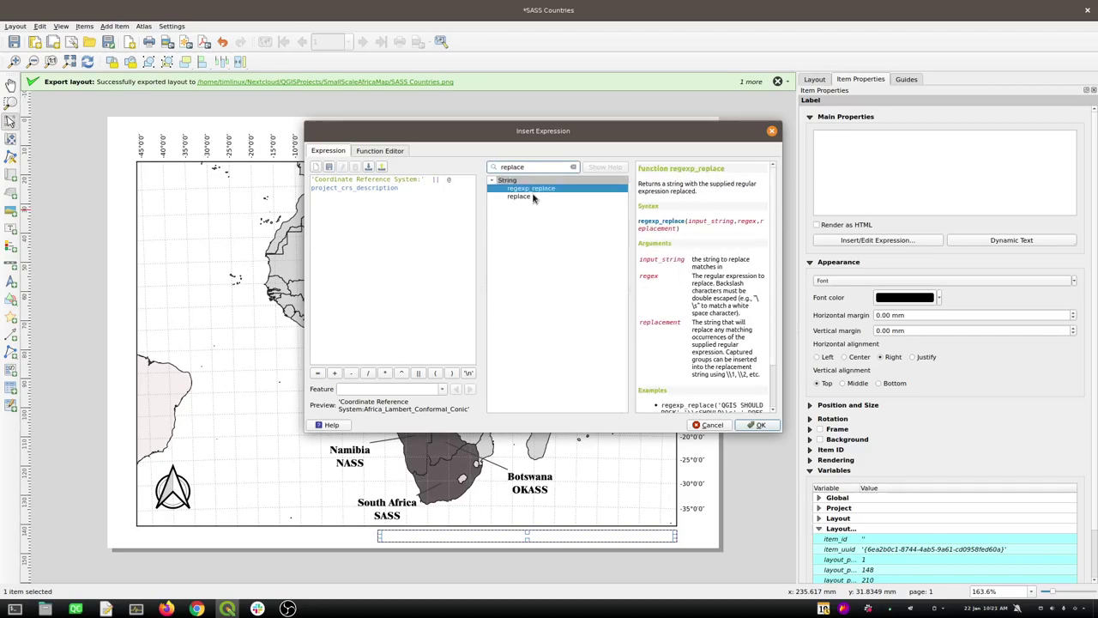
pyautogui.click(532, 197)
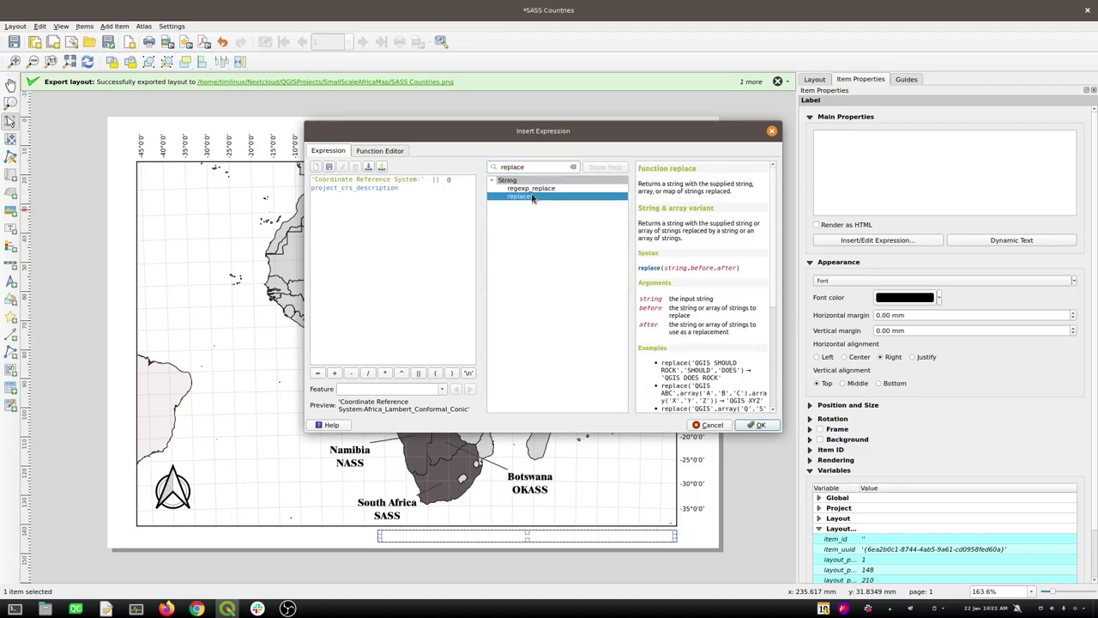
pyautogui.click(449, 180)
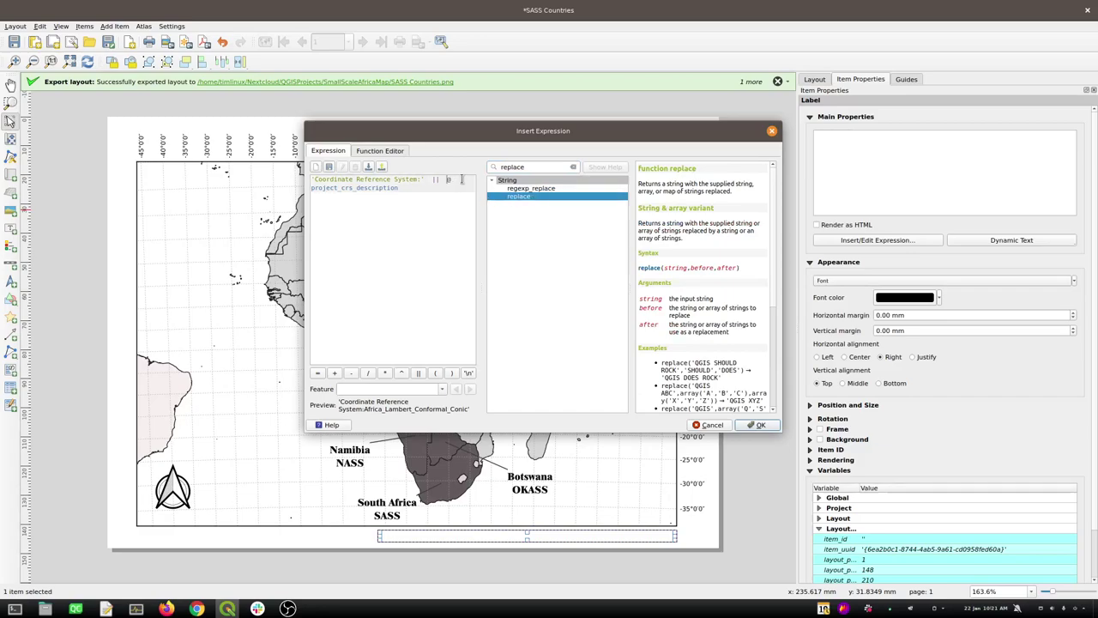
pyautogui.doubleClick(532, 199)
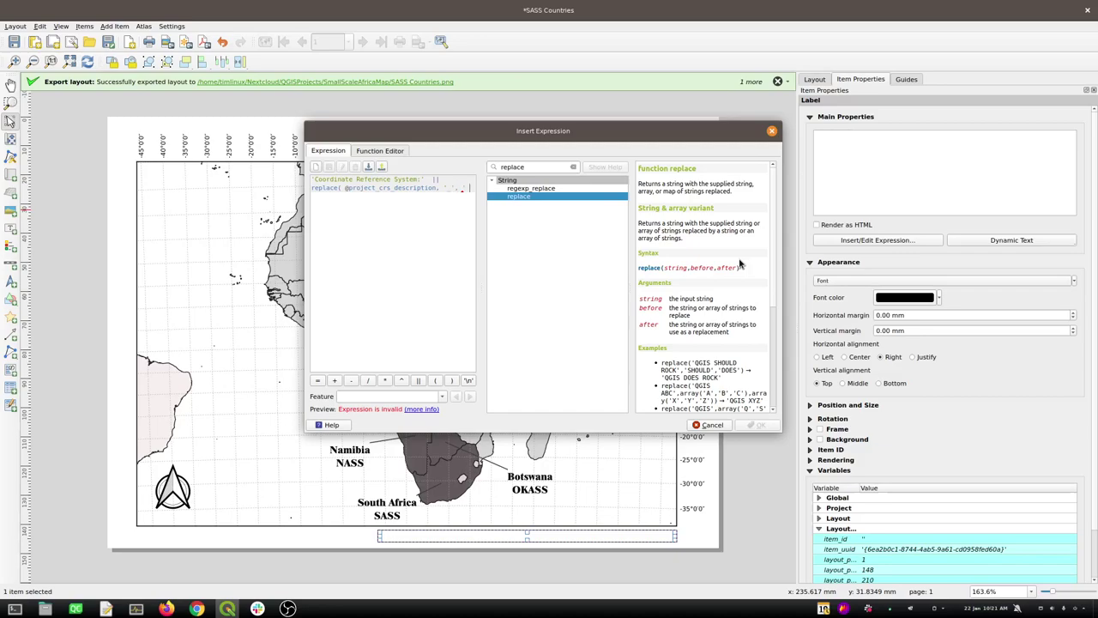
pyautogui.press('Return')
pyautogui.write(')')
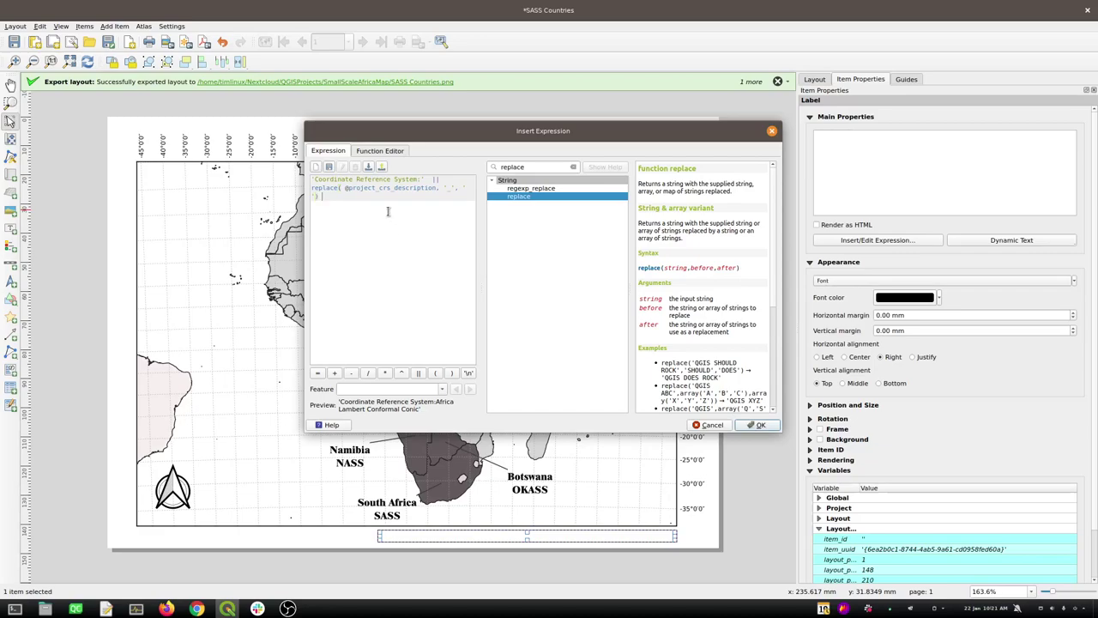
pyautogui.click(417, 373)
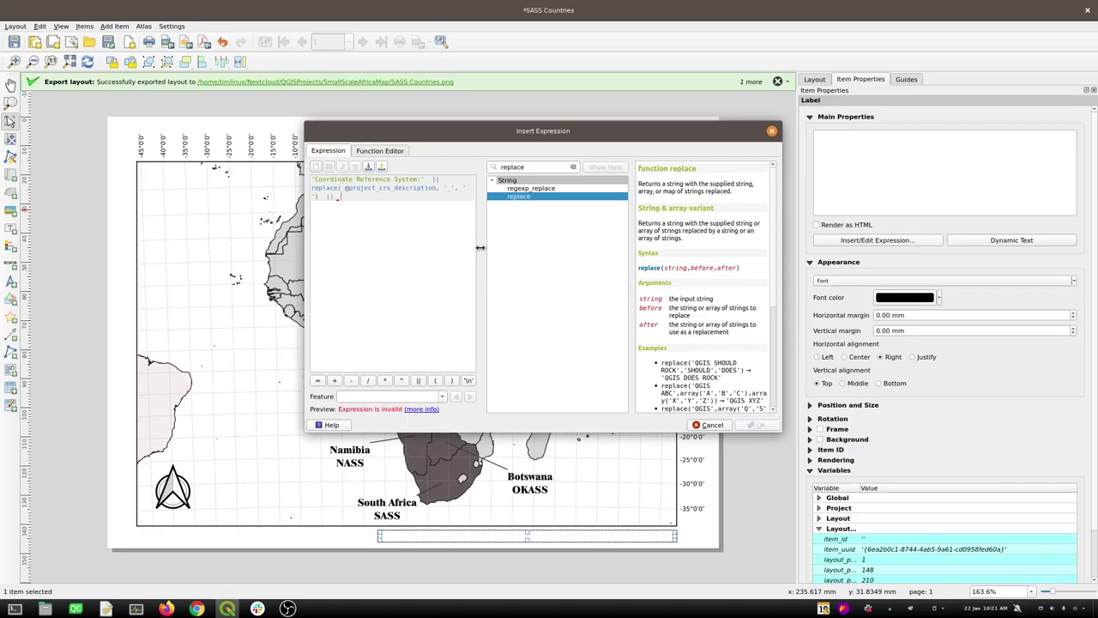
pyautogui.doubleClick(538, 167)
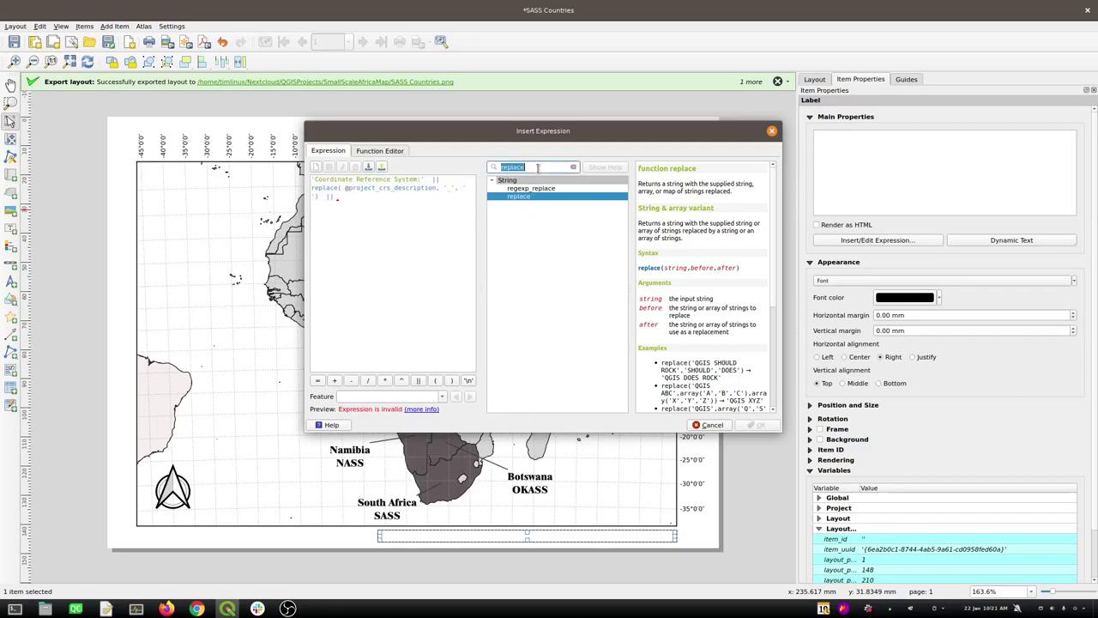
pyautogui.write('crs')
pyautogui.click(535, 188)
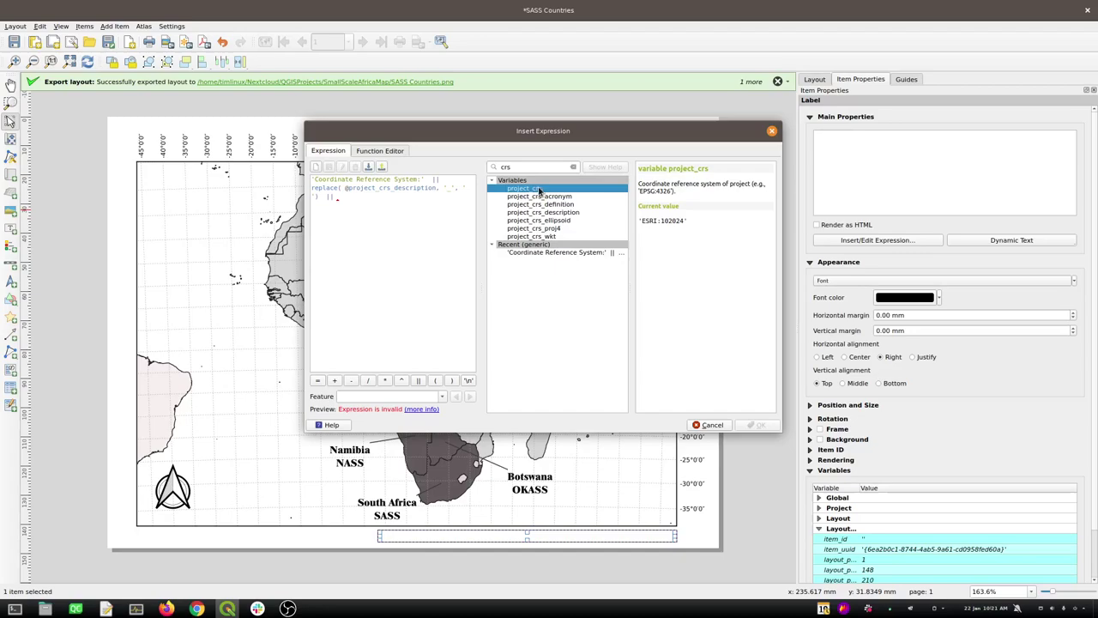
pyautogui.click(536, 197)
pyautogui.click(532, 188)
pyautogui.doubleClick(532, 189)
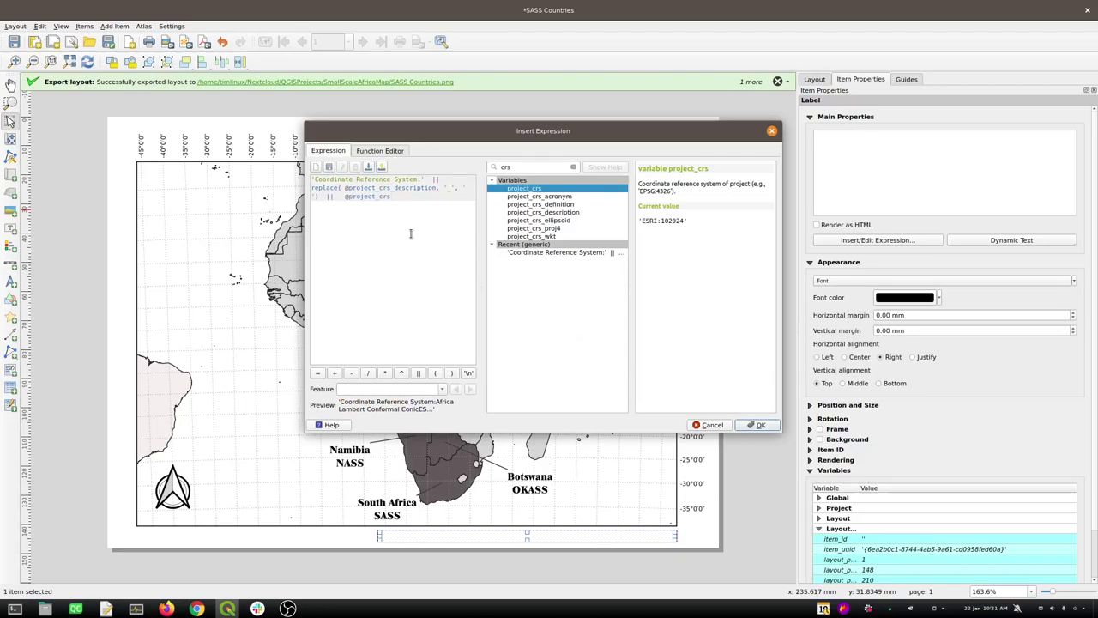
pyautogui.click(345, 197)
pyautogui.write("' '")
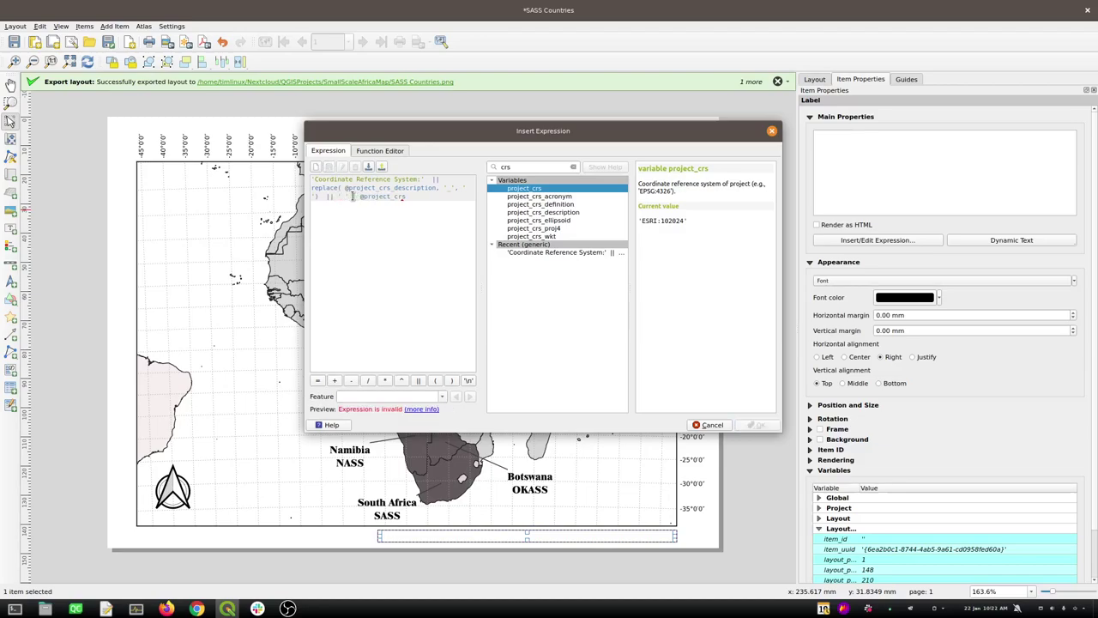
pyautogui.click(417, 380)
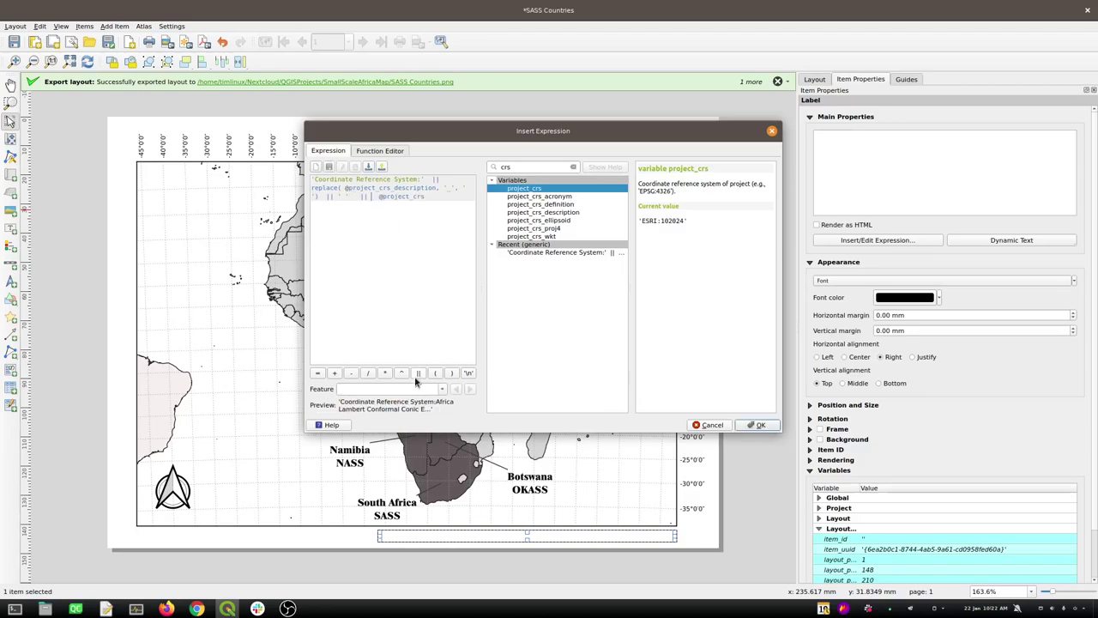
pyautogui.click(769, 425)
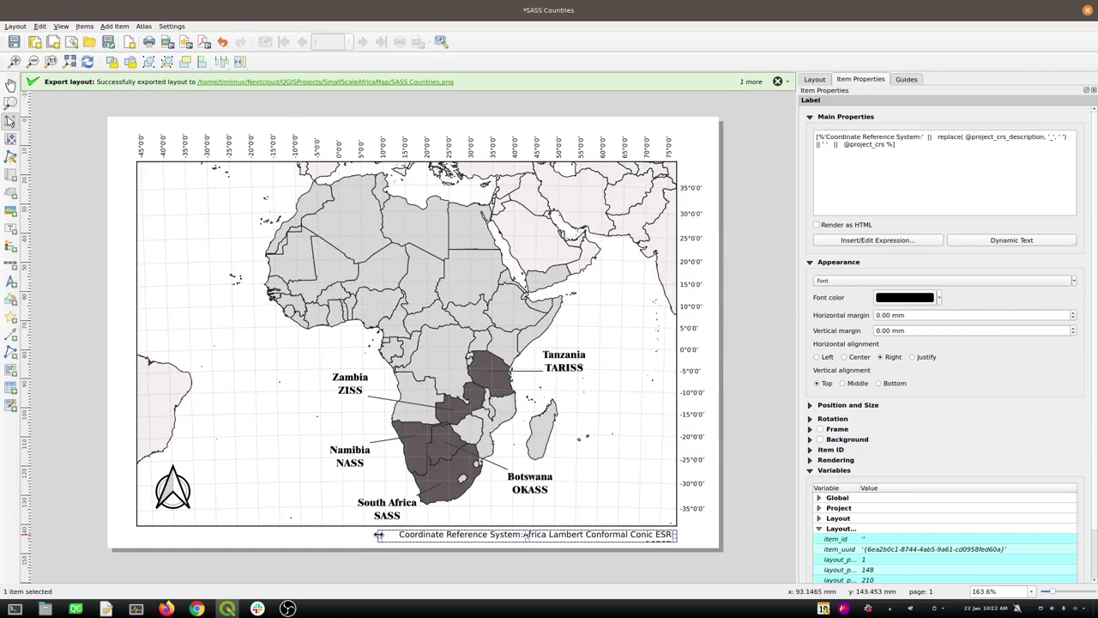
# Widen the coordinate reference system label to the map frame's full width, and align its text to the center and middle
pyautogui.moveTo(374, 533); pyautogui.dragTo(137, 533)
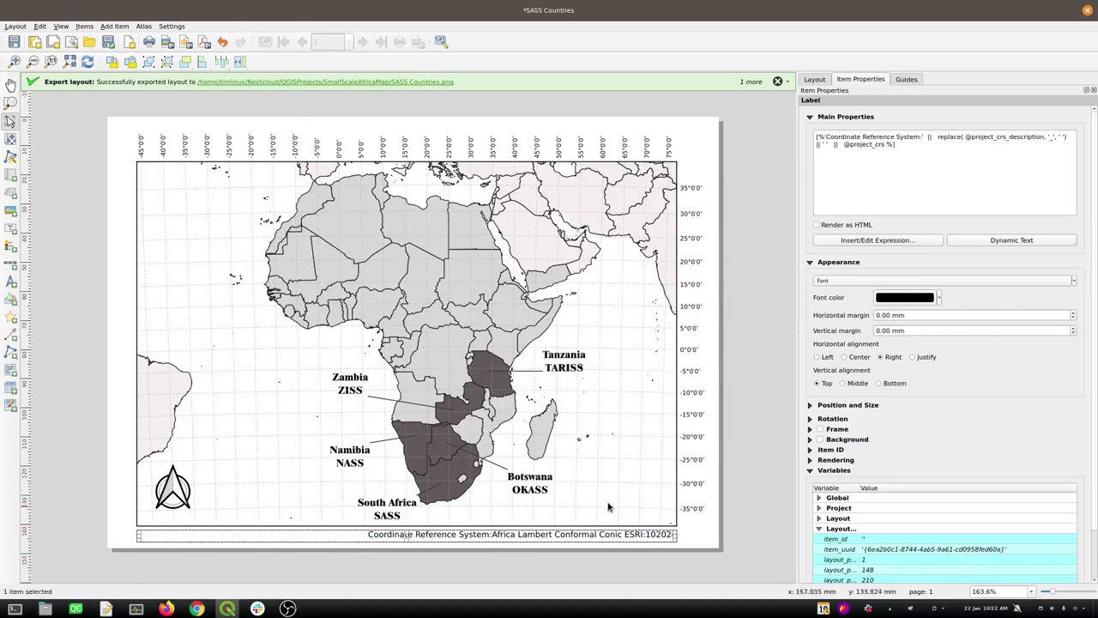
pyautogui.click(853, 387)
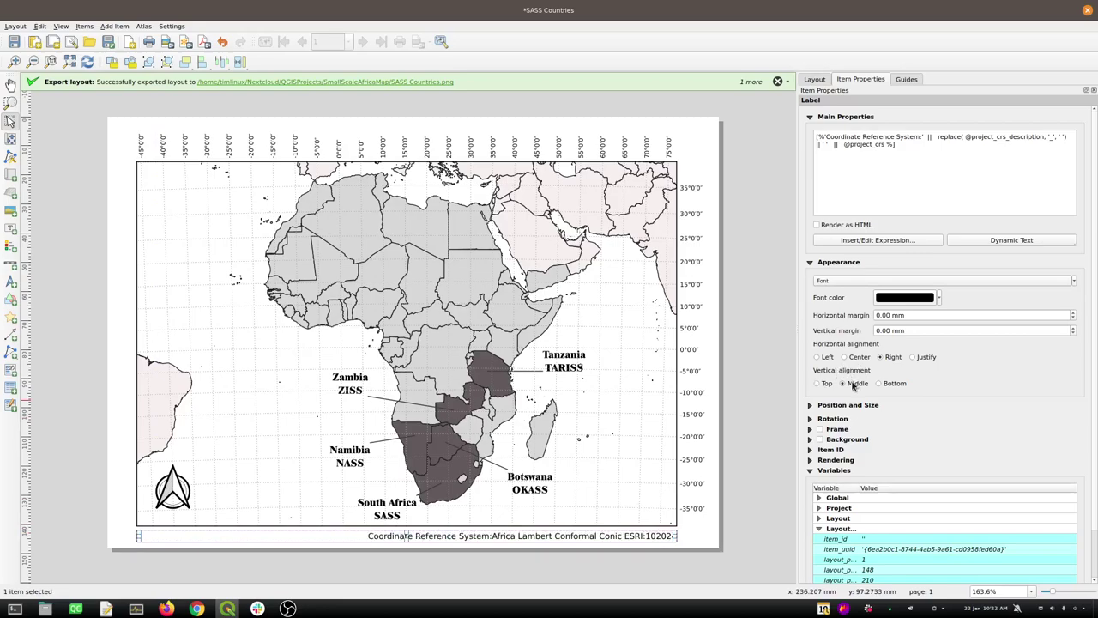
pyautogui.click(853, 359)
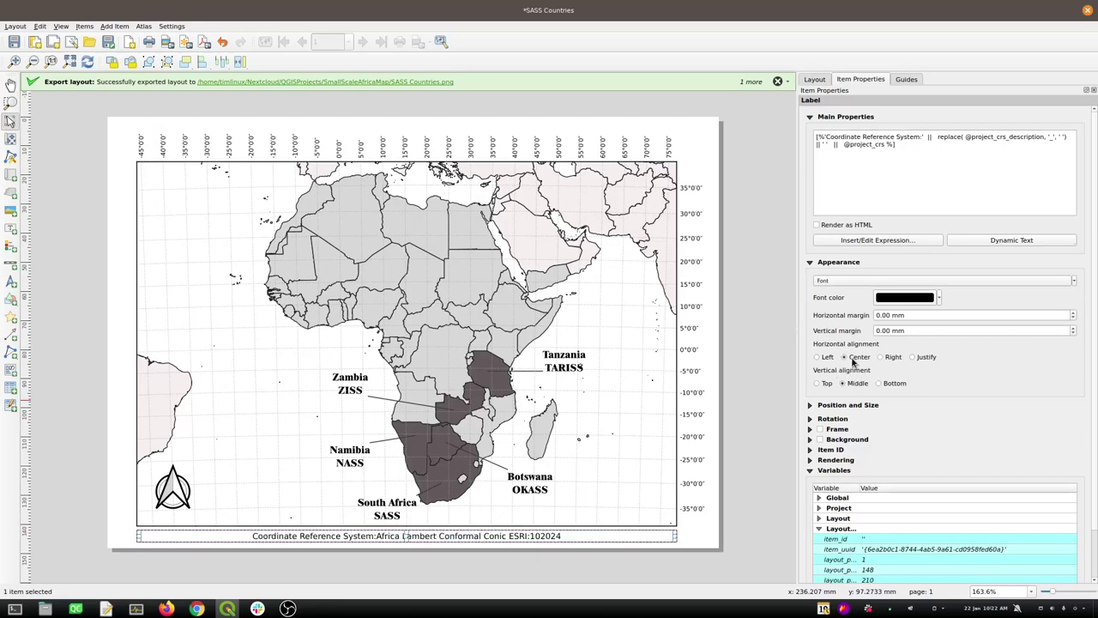
pyautogui.click(756, 439)
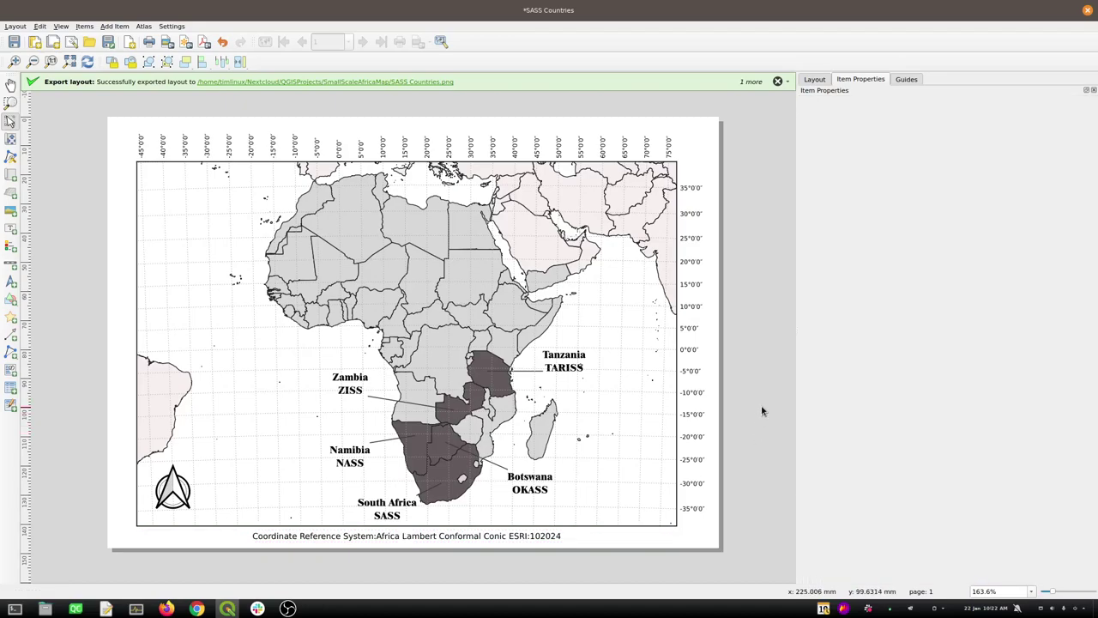
# Add a space after the colon in the label's 'Coordinate Reference System:' text
pyautogui.click(379, 535)
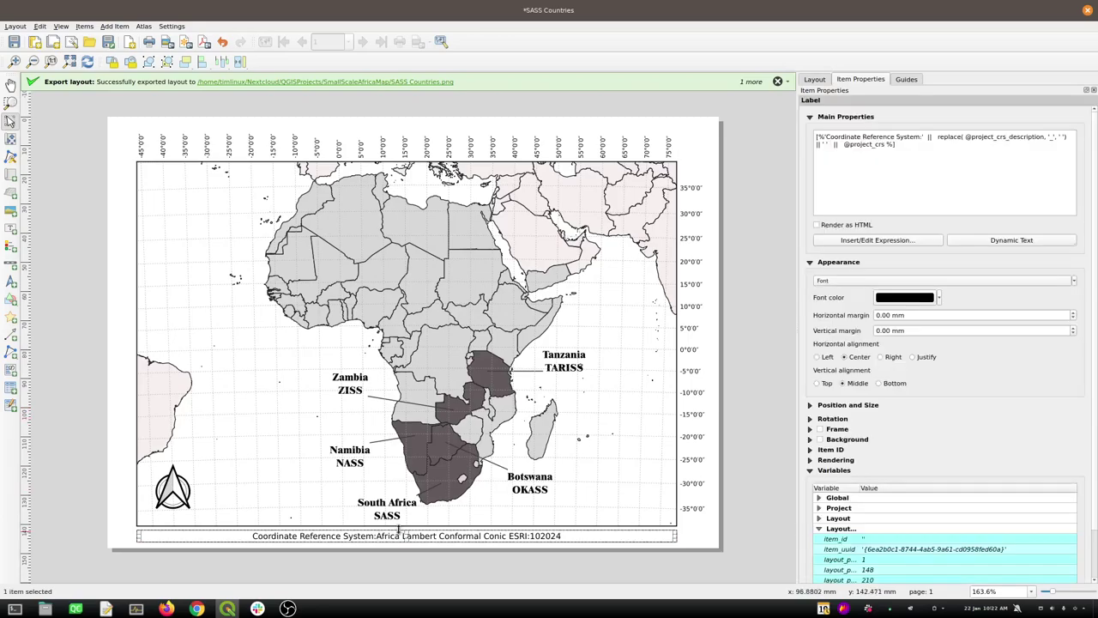
pyautogui.click(922, 138)
pyautogui.write(':')
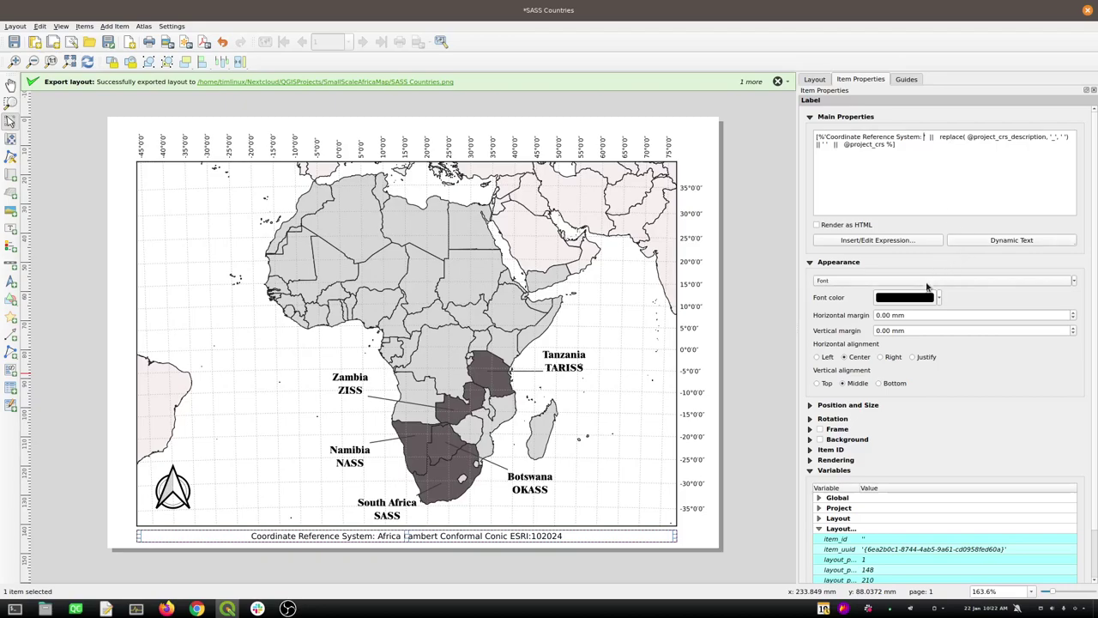
pyautogui.click(762, 364)
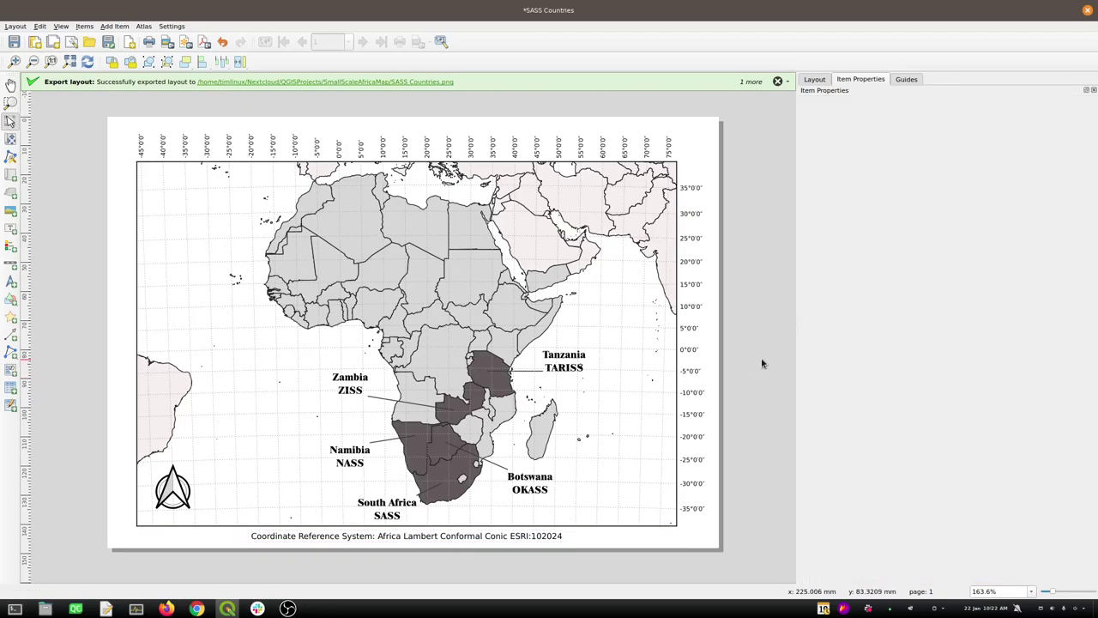
# Save the work and export the layout as SASS Countries.pdf with the default PDF options
pyautogui.hotkey('ctrl', 's')
pyautogui.click(206, 44)
pyautogui.click(753, 97)
pyautogui.click(647, 290)
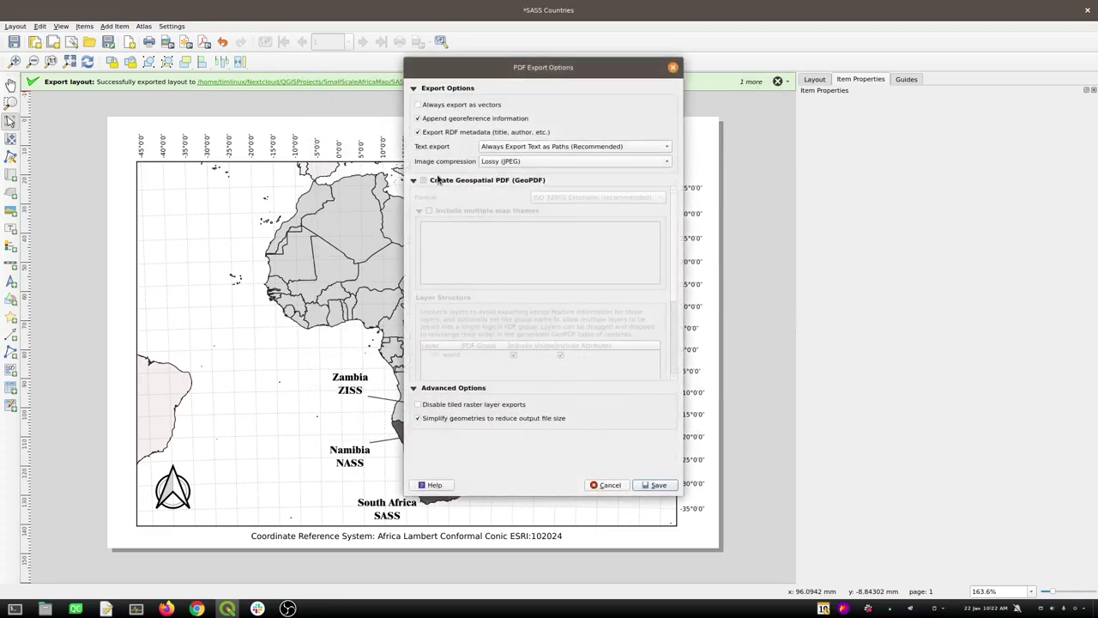
pyautogui.click(667, 485)
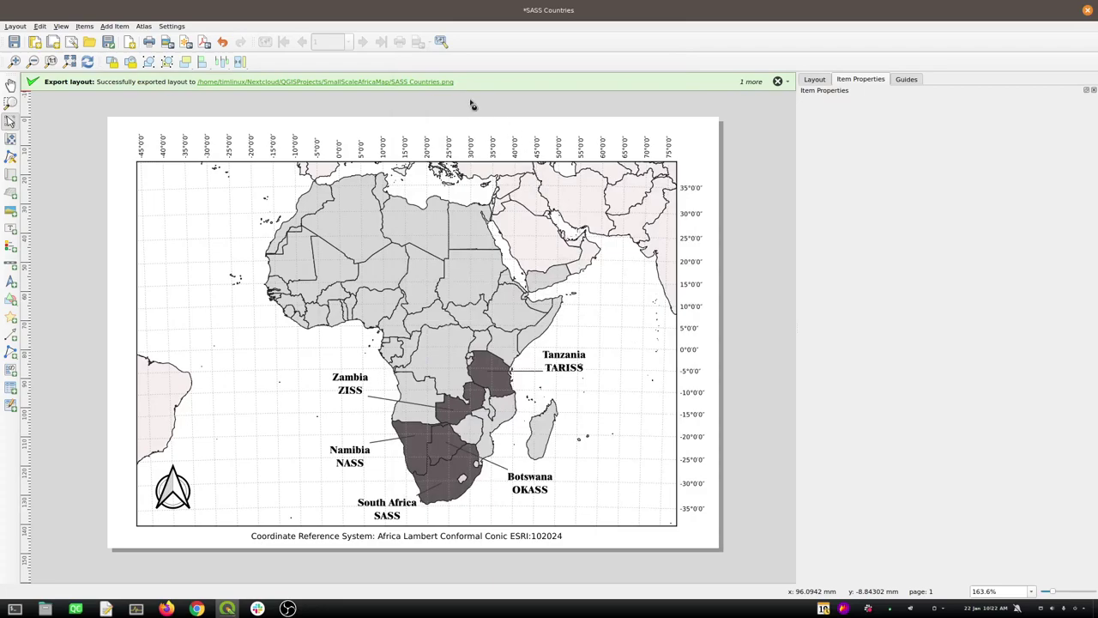
# Export the layout as a 300 dpi PNG image, overwriting SASS Countries.png in the SmallScaleAfricaMap folder
pyautogui.click(168, 42)
pyautogui.click(458, 156)
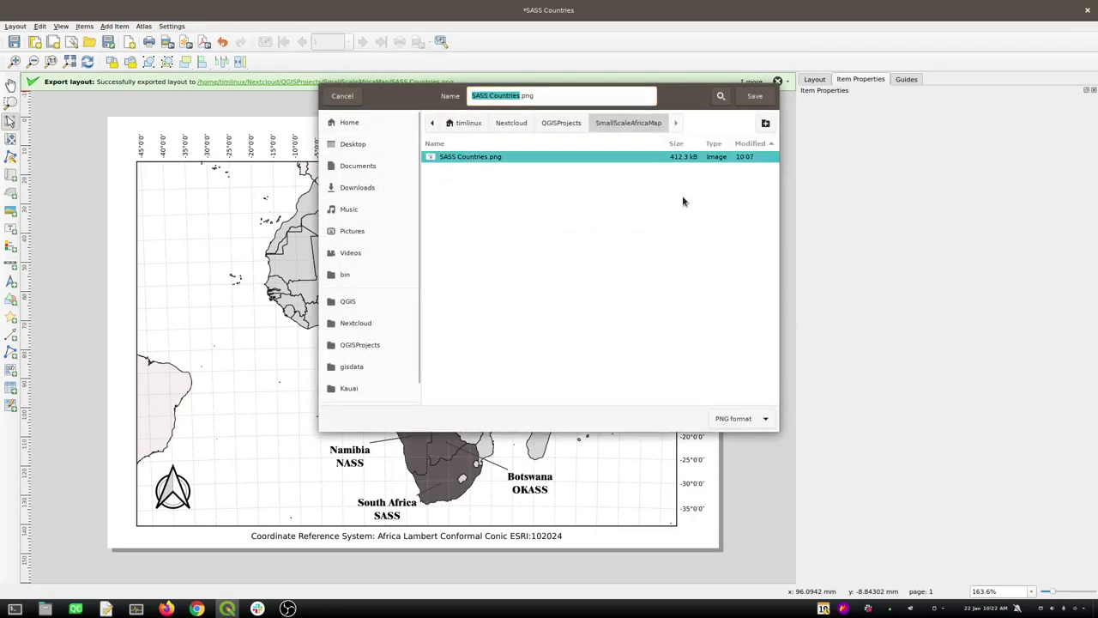
pyautogui.click(755, 96)
pyautogui.click(660, 294)
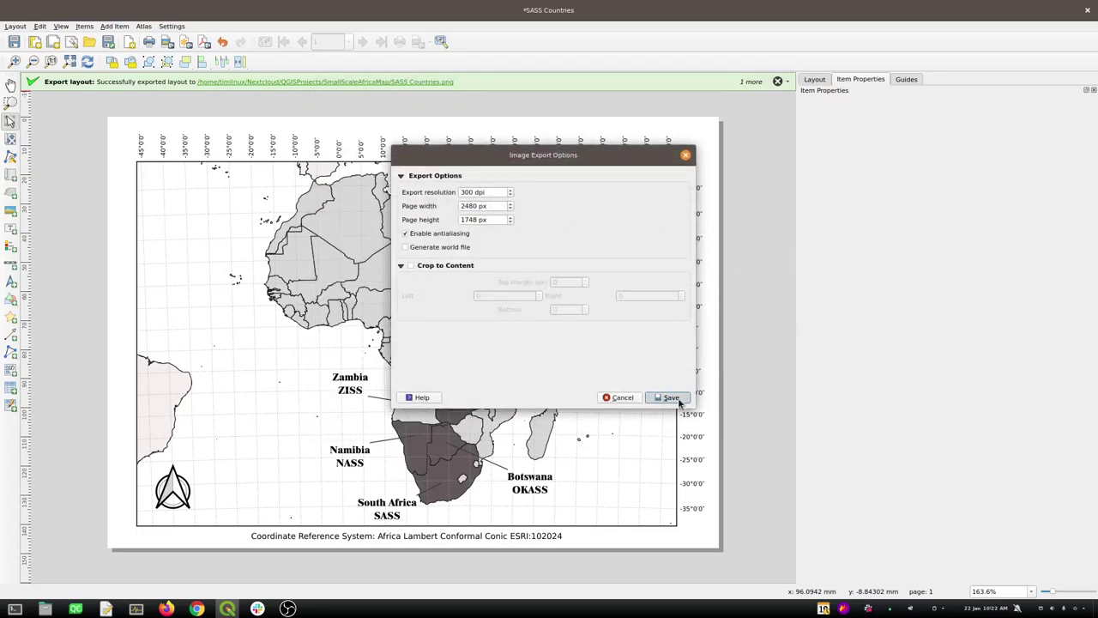
pyautogui.click(671, 397)
# Switch to the file manager and open the exported SASS Countries.png to check the map
pyautogui.hotkey('alt', 'Tab')
pyautogui.click(815, 338)
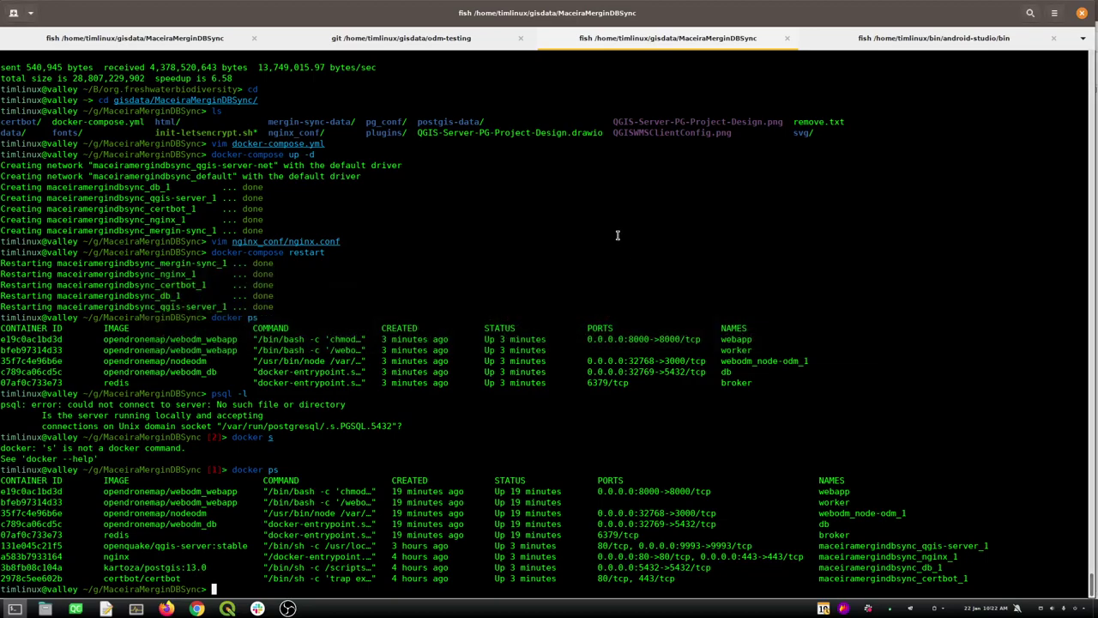
pyautogui.hotkey('alt', 'Tab')
pyautogui.hotkey('alt', 'Tab')
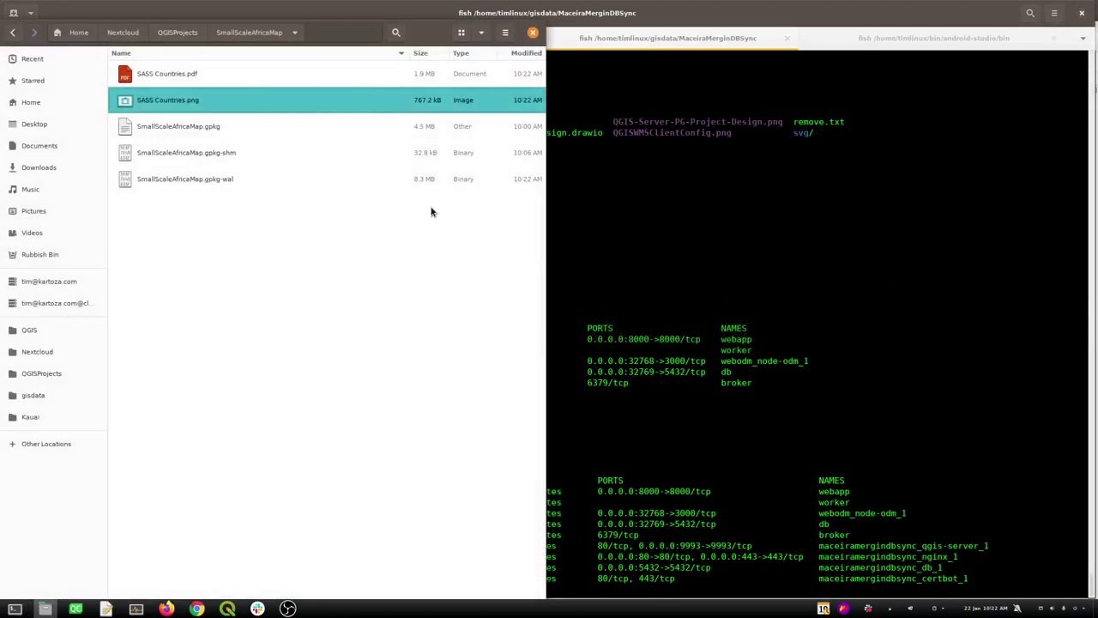
pyautogui.doubleClick(157, 99)
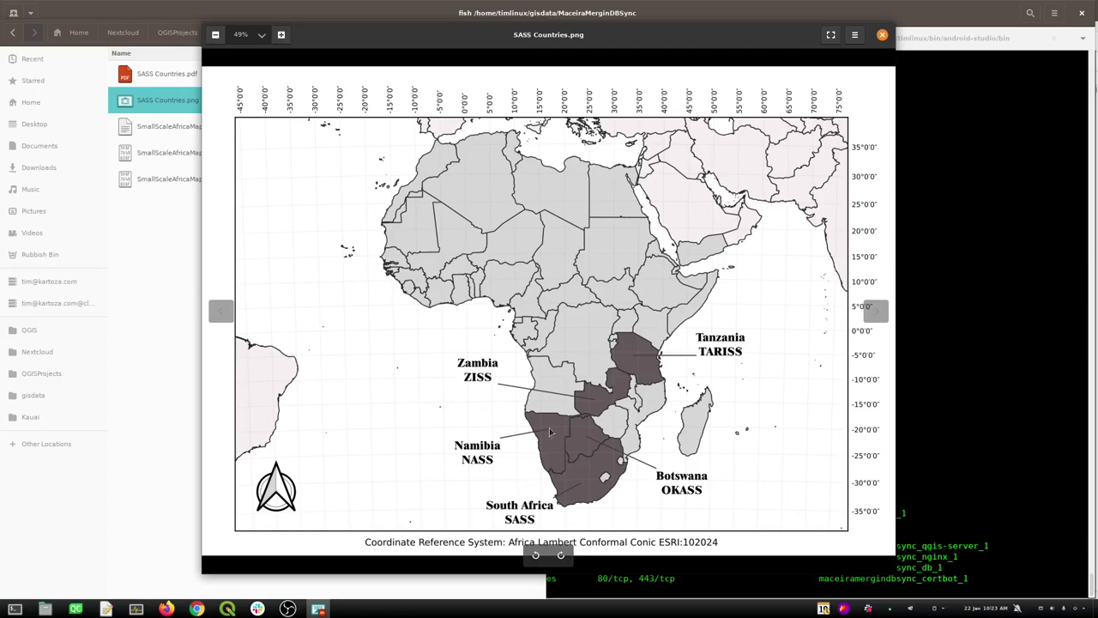
# Close the image preview and open the exported SASS Countries.pdf to check the map, then close it
pyautogui.click(882, 34)
pyautogui.doubleClick(183, 73)
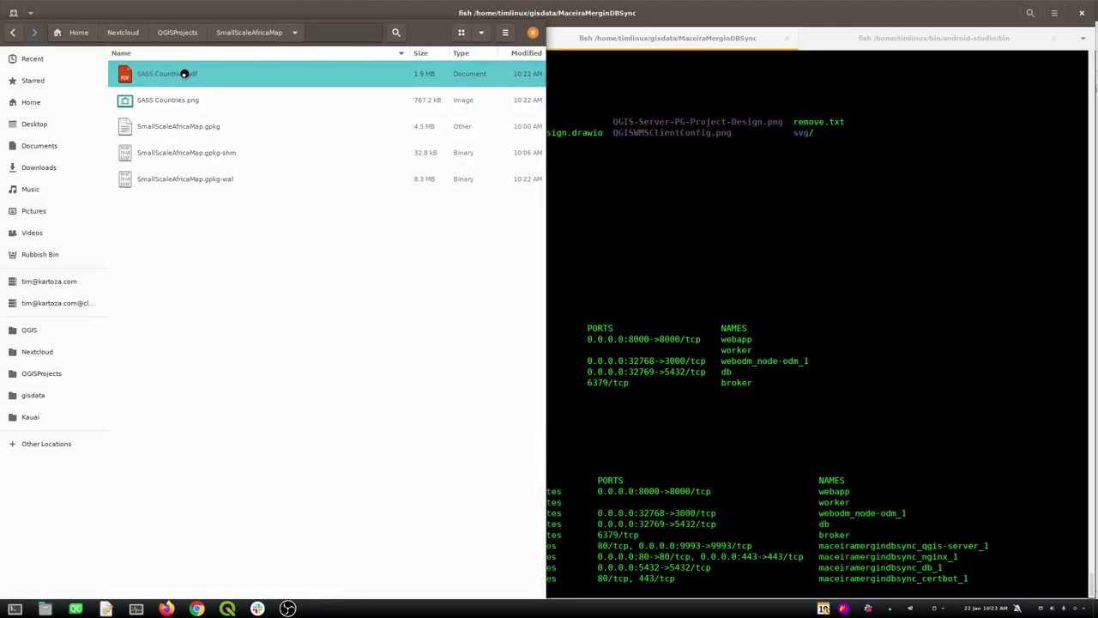
pyautogui.keyDown('ctrl'); pyautogui.scroll(-5, 533, 264); pyautogui.keyUp('ctrl')
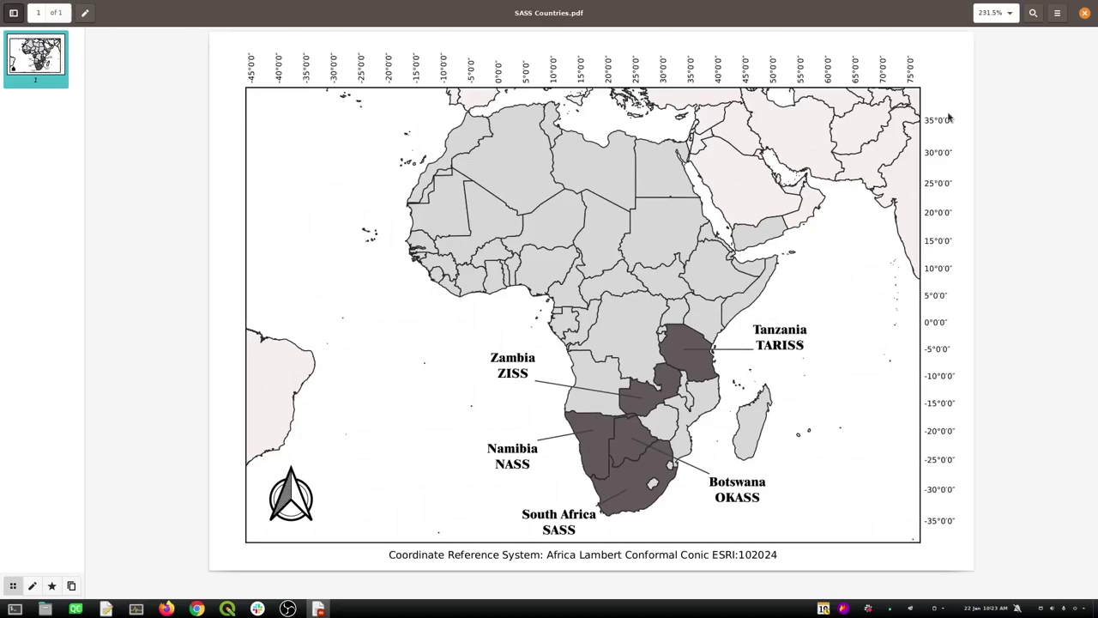
pyautogui.click(1080, 15)
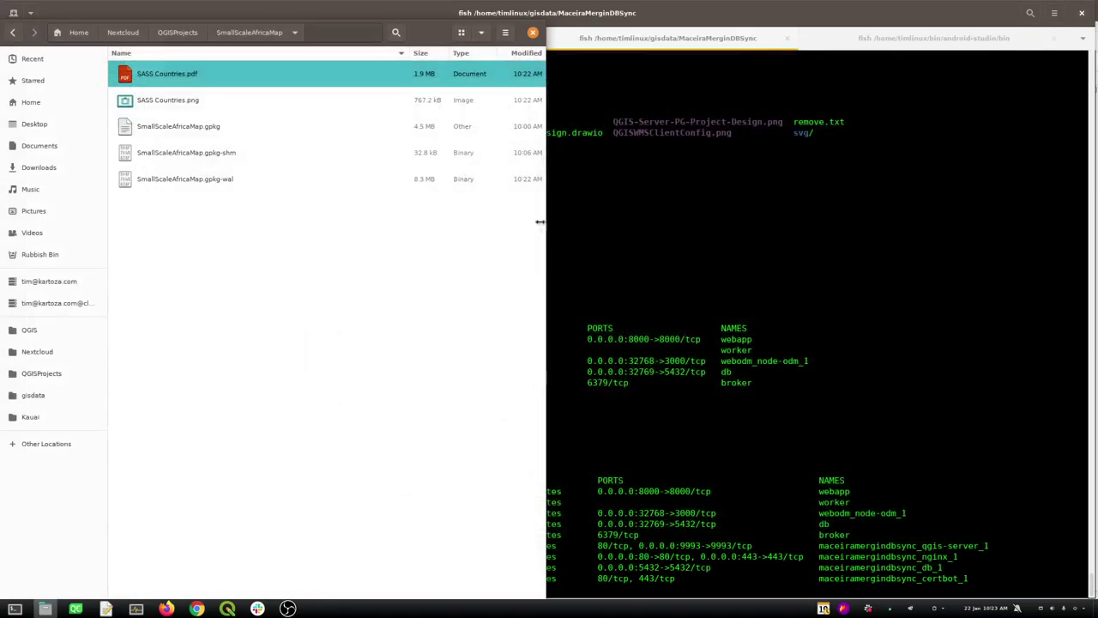
# Switch back to the QGIS layout and add a small inset map in the lower-right corner of the Africa map
pyautogui.hotkey('alt', 'Tab')
pyautogui.hotkey('alt', 'Tab')
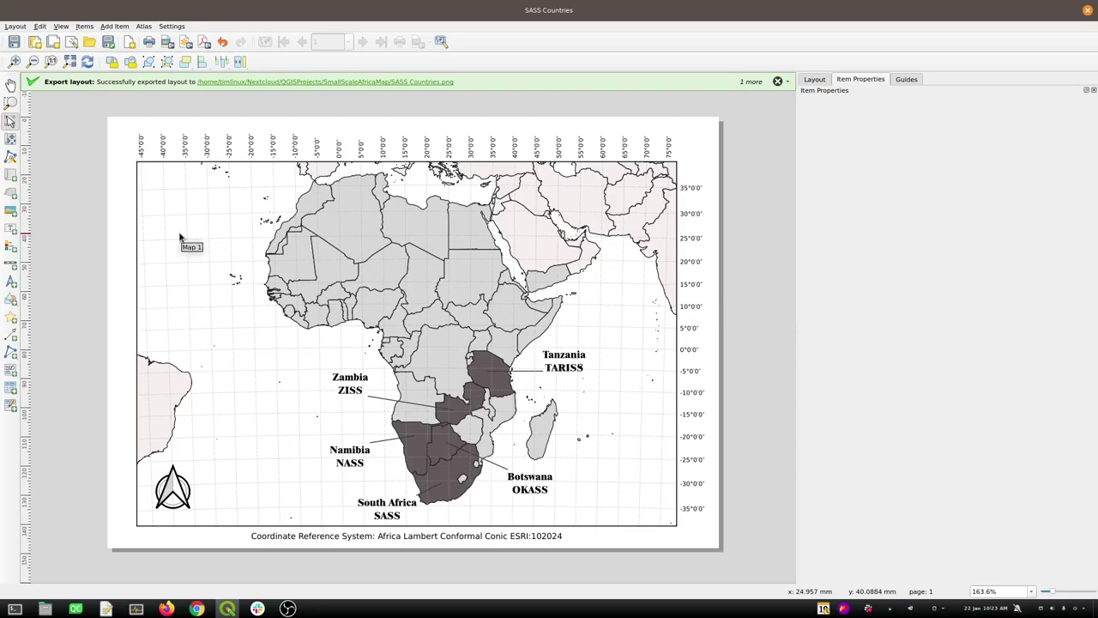
pyautogui.click(10, 176)
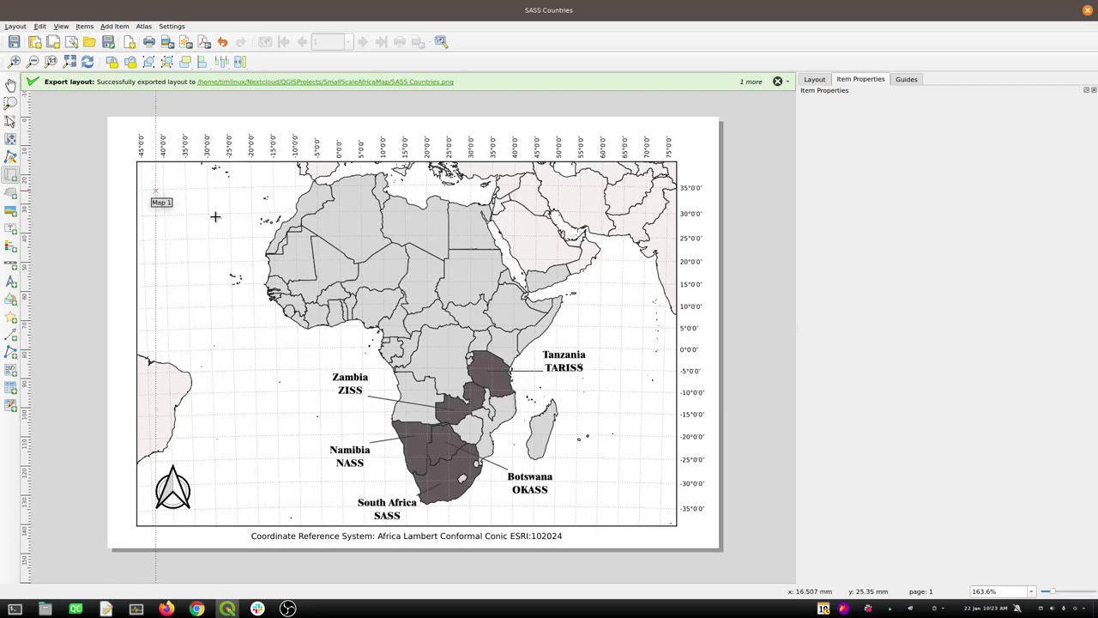
pyautogui.moveTo(584, 451); pyautogui.dragTo(661, 513)
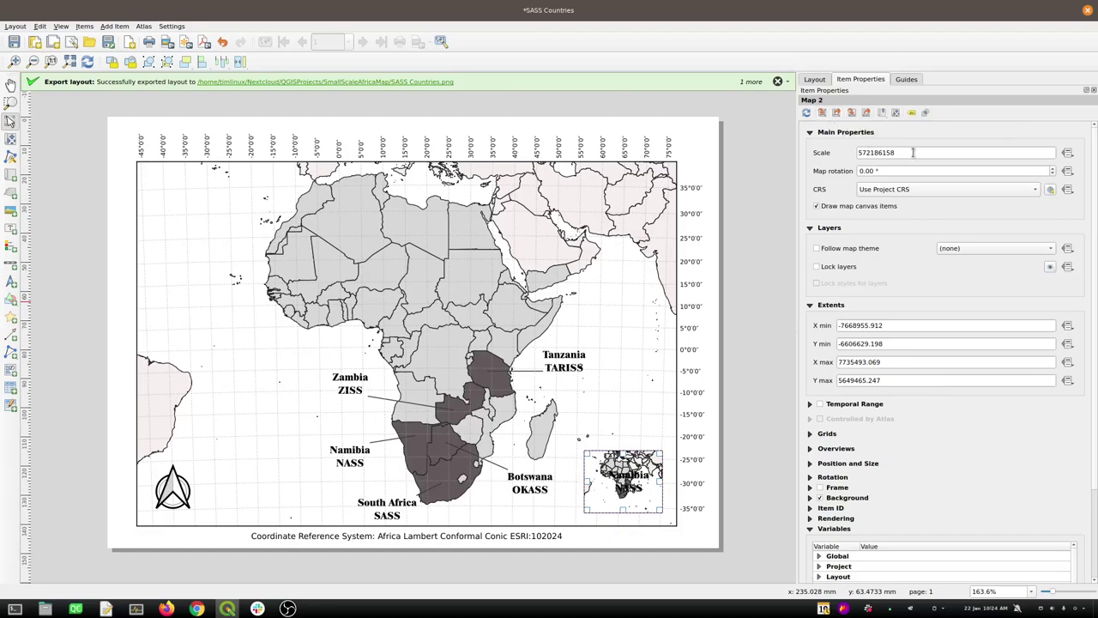
pyautogui.moveTo(912, 152); pyautogui.dragTo(844, 145)
pyautogui.write('15000000')
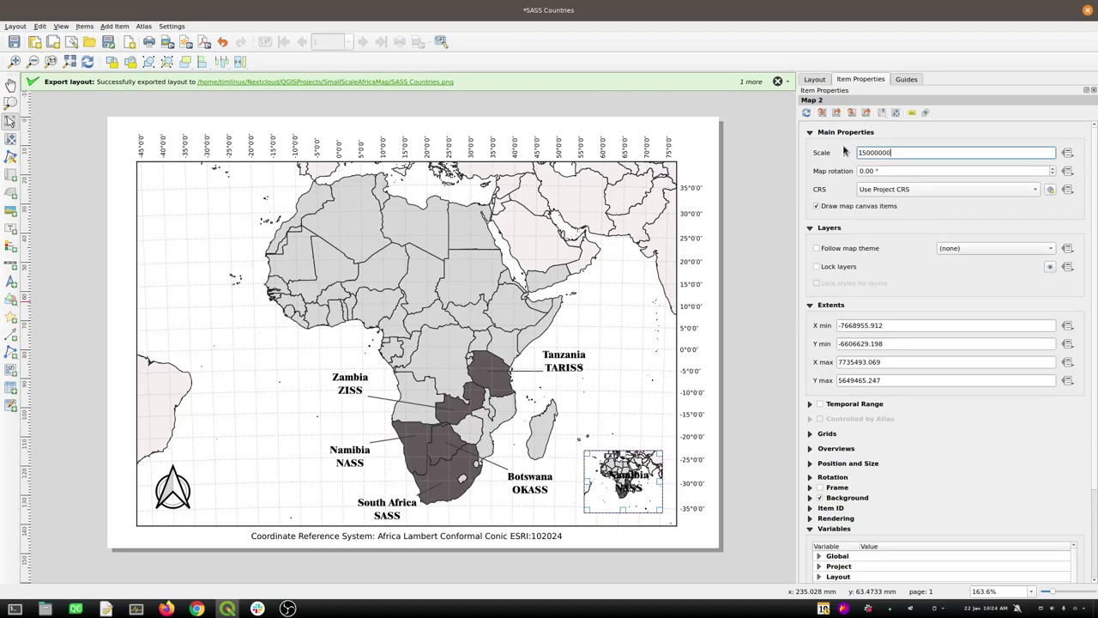
pyautogui.press('Return')
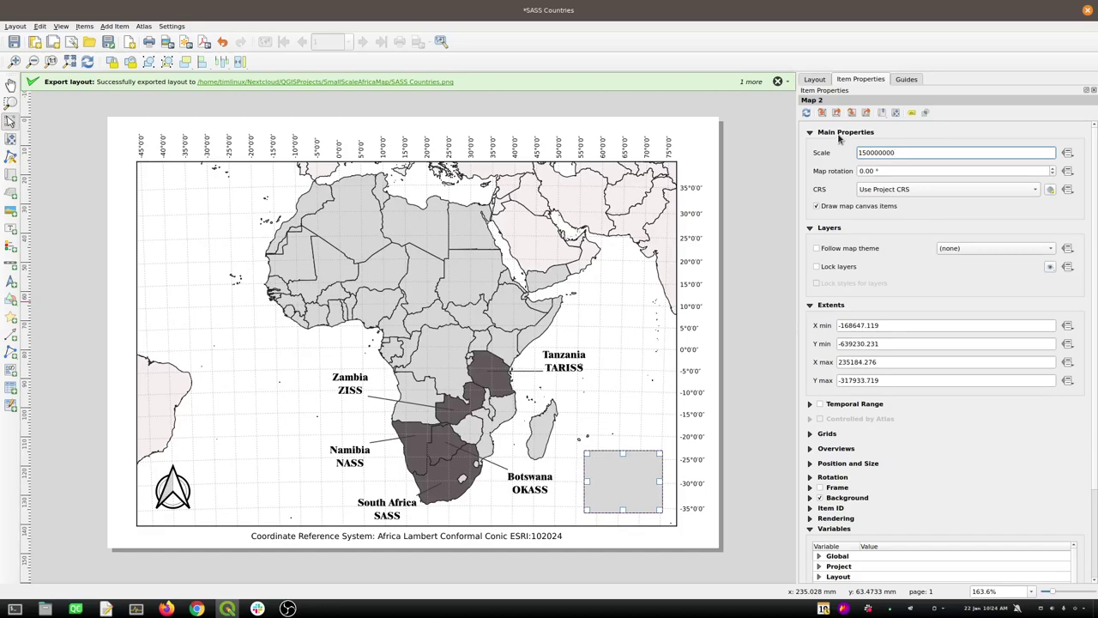
pyautogui.press('Return')
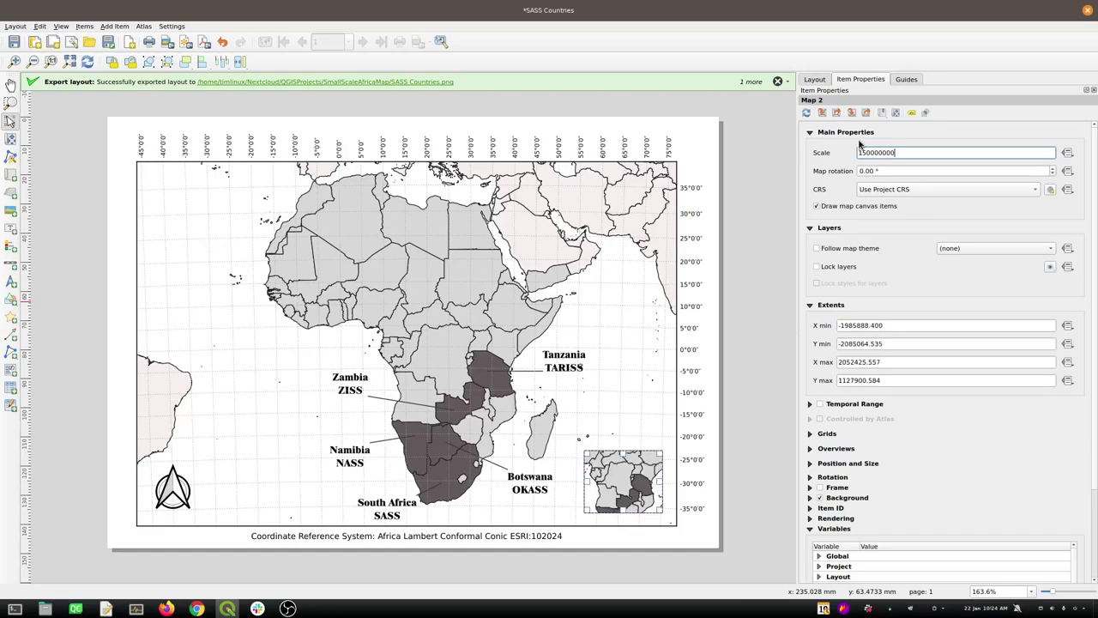
pyautogui.write('00')
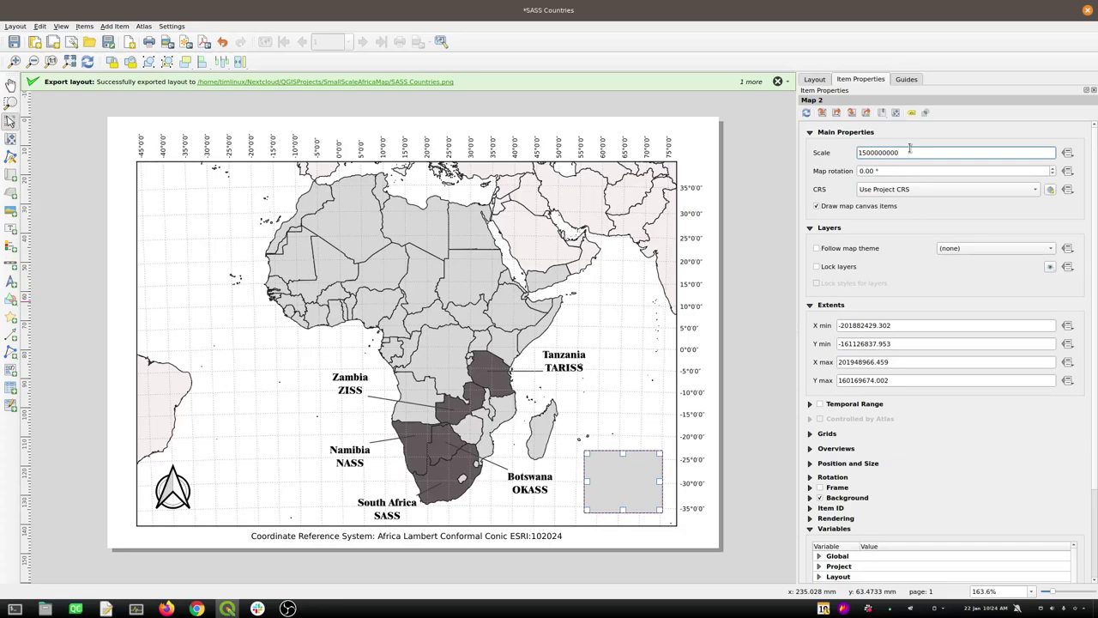
pyautogui.press('BackSpace')
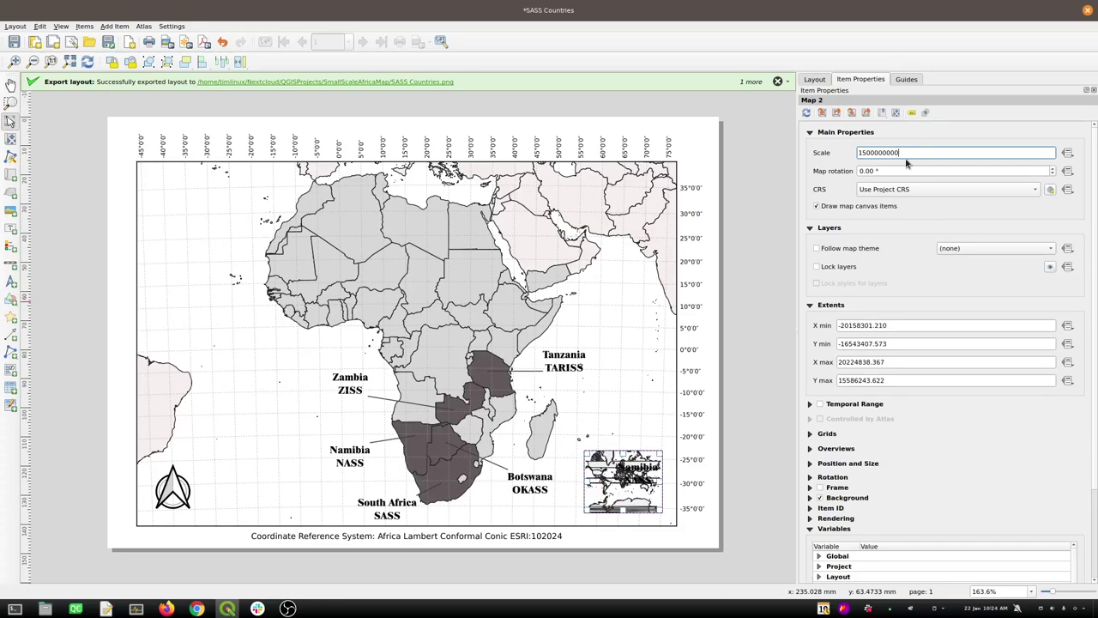
# Set the inset map's coordinate reference system to ESRI:53032 Sphere_Azimuthal_Equidistant, filtering the available systems by 'azim'
pyautogui.click(923, 195)
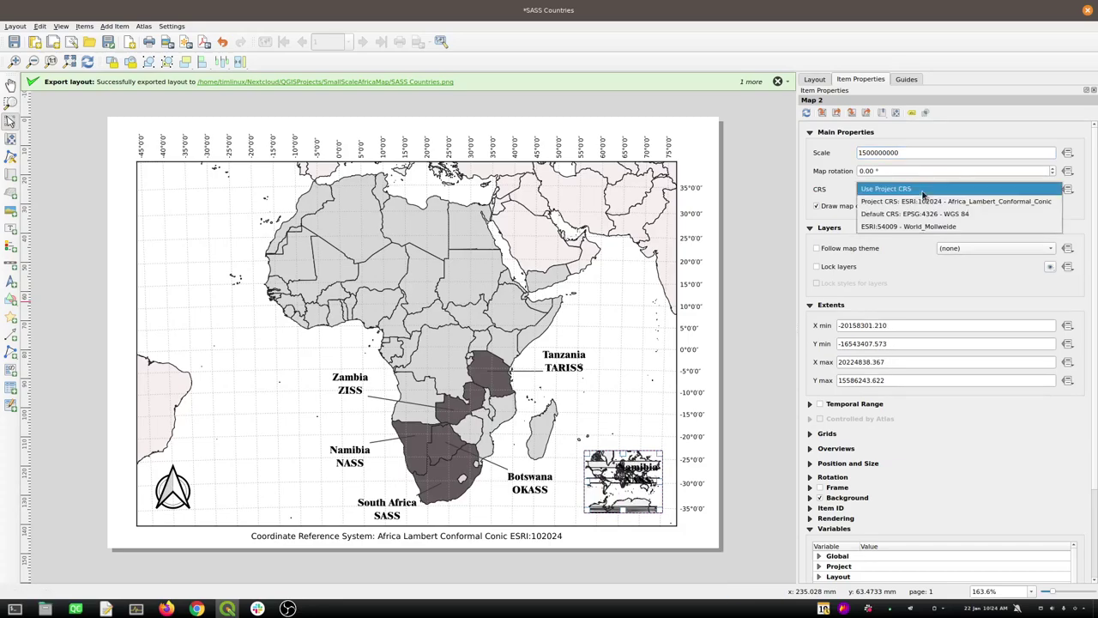
pyautogui.click(1070, 205)
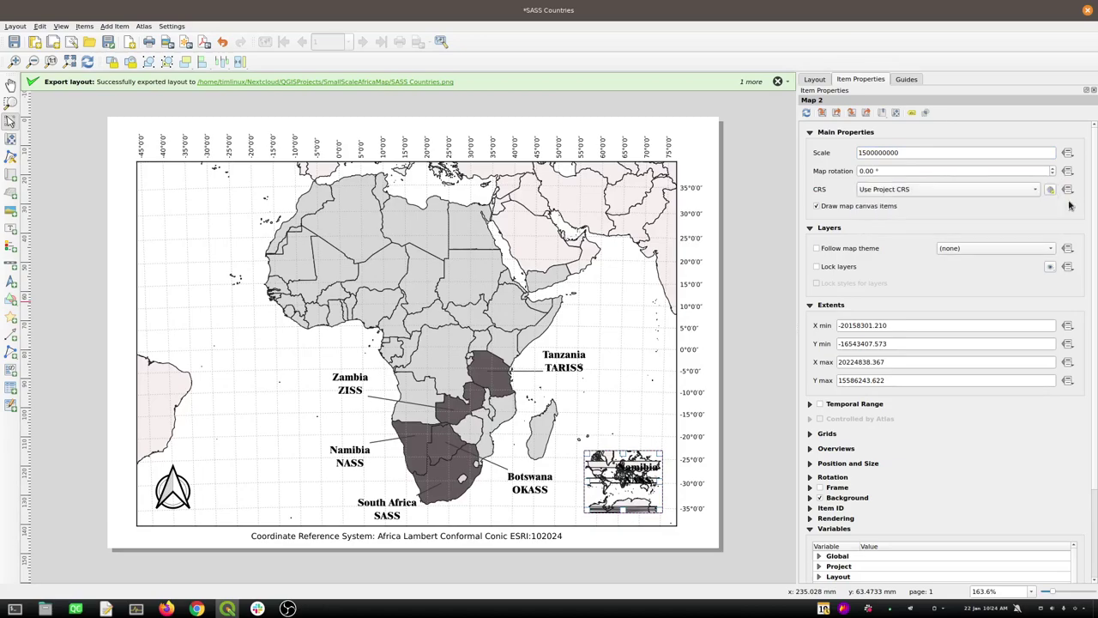
pyautogui.click(1051, 190)
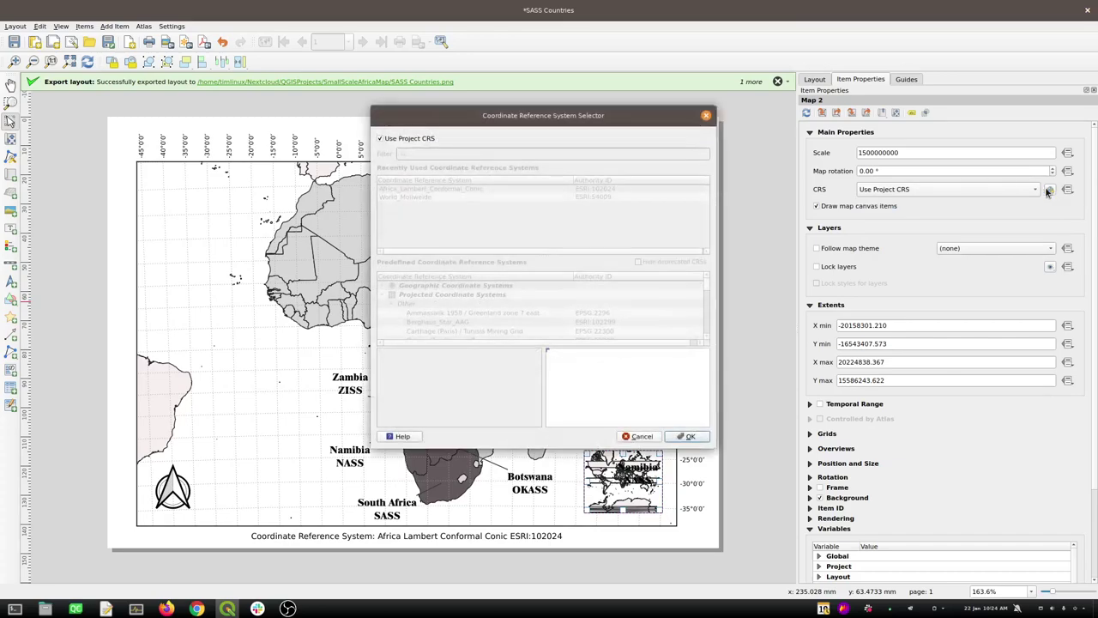
pyautogui.click(405, 140)
pyautogui.click(428, 152)
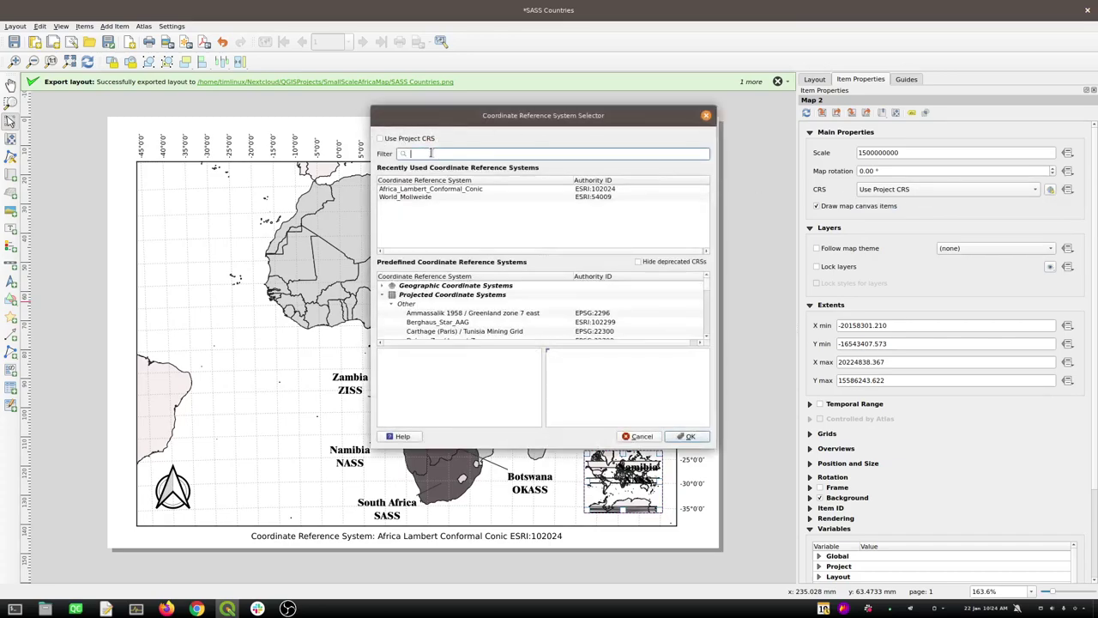
pyautogui.write('co')
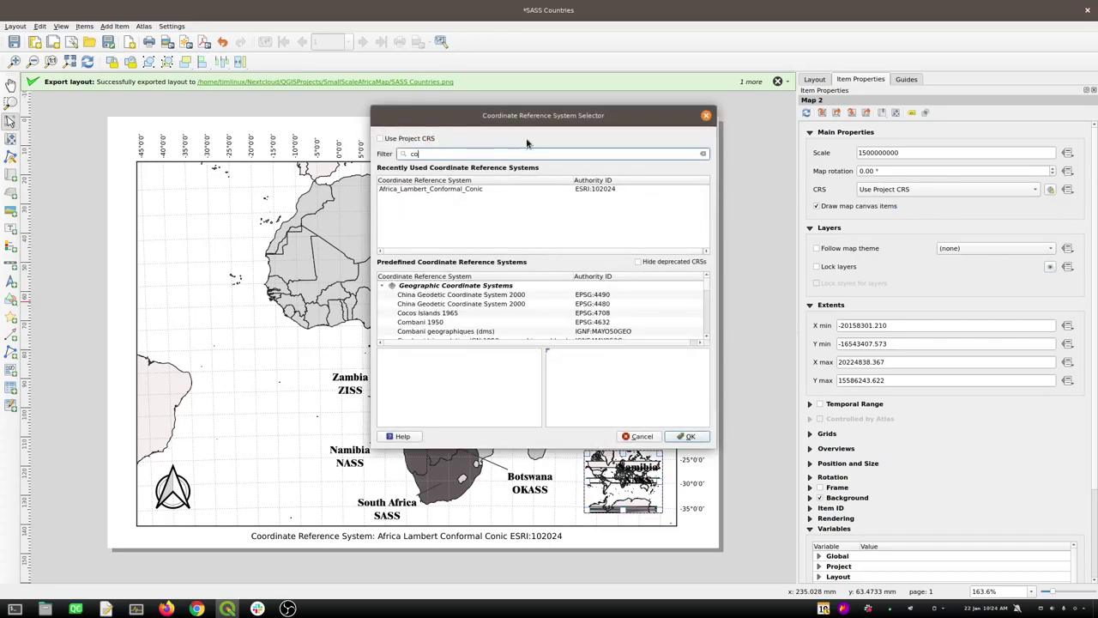
pyautogui.press('BackSpace')
pyautogui.press('BackSpace')
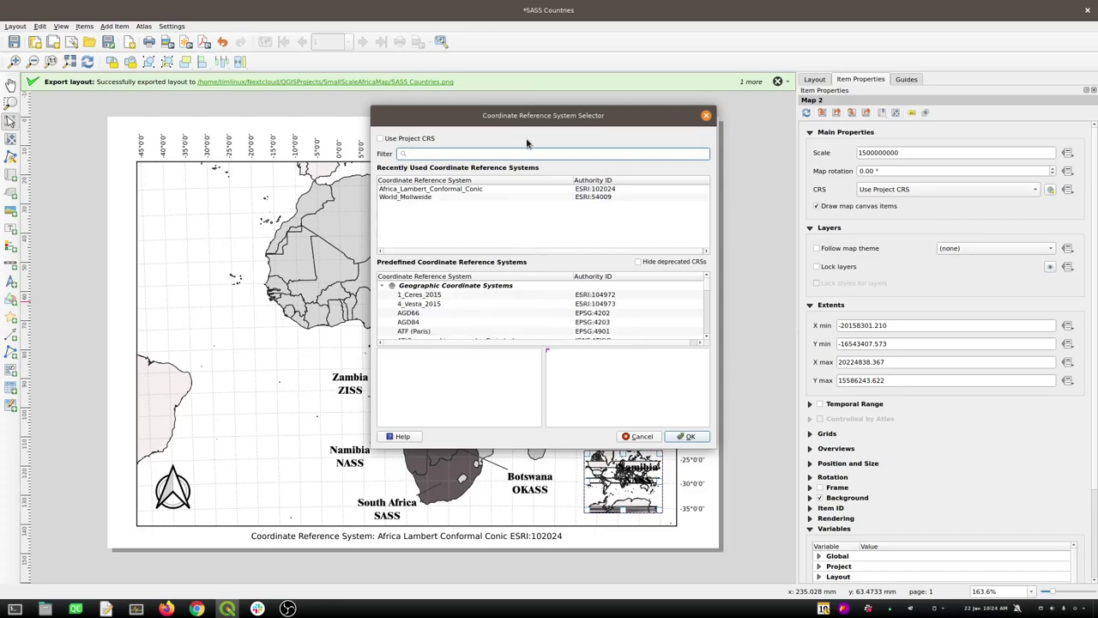
pyautogui.write('az')
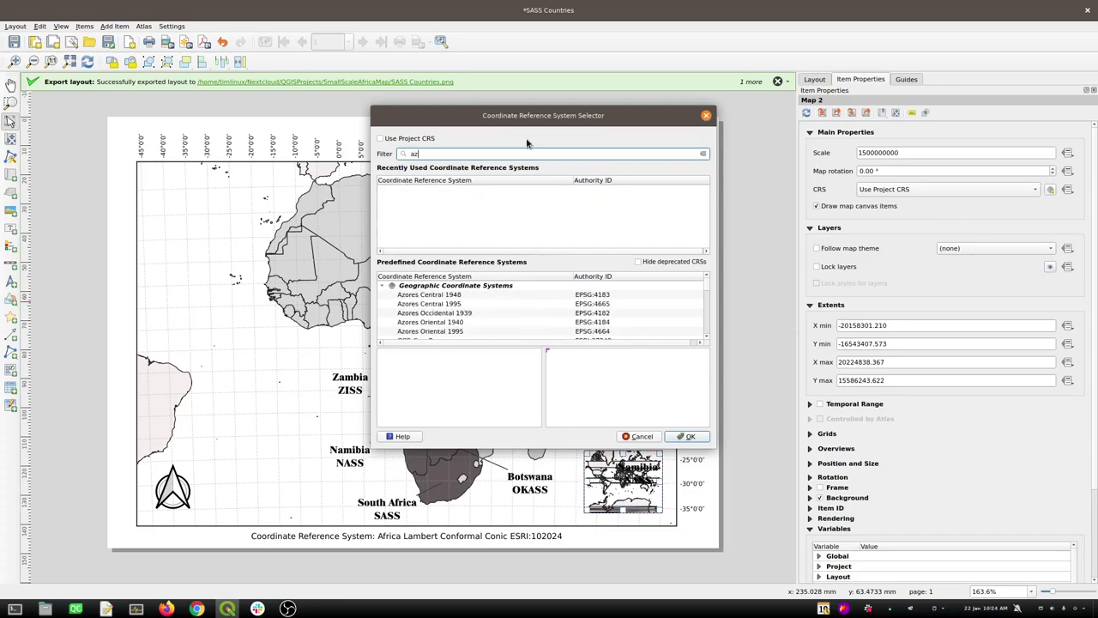
pyautogui.write('im')
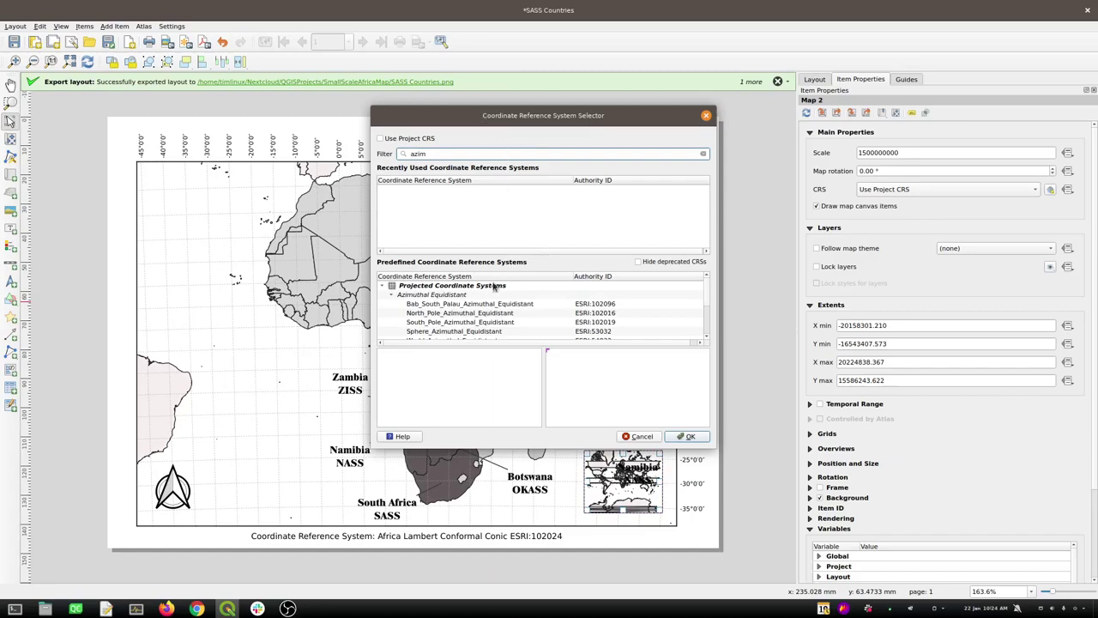
pyautogui.click(460, 331)
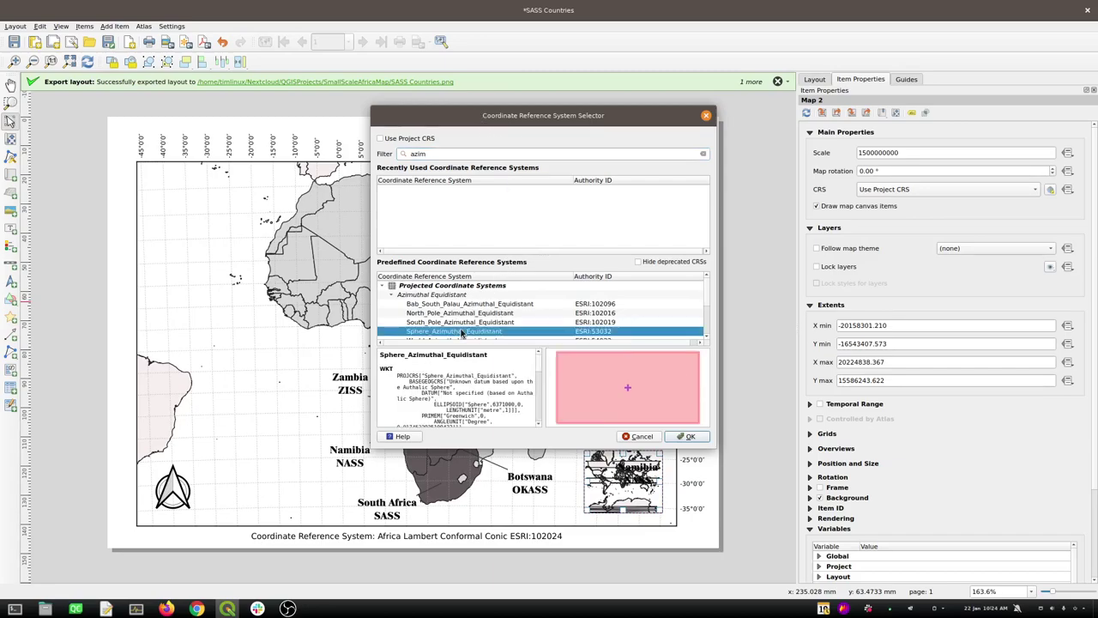
pyautogui.click(679, 438)
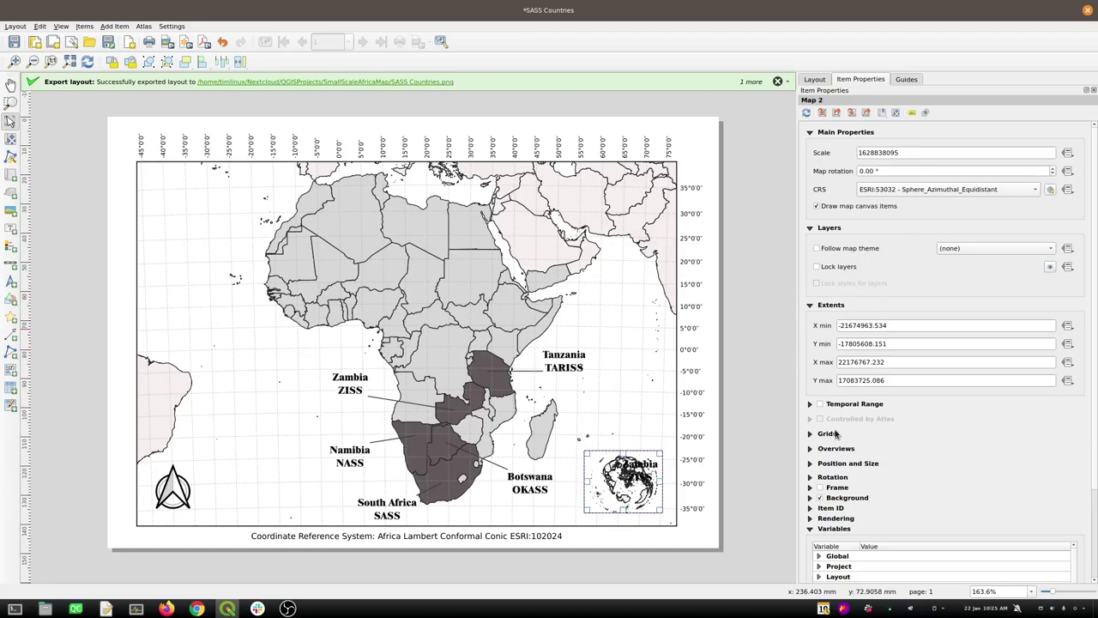
# Add an overview to the inset map that uses Map 1 as its map frame
pyautogui.click(811, 448)
pyautogui.click(843, 373)
pyautogui.click(868, 439)
pyautogui.click(903, 442)
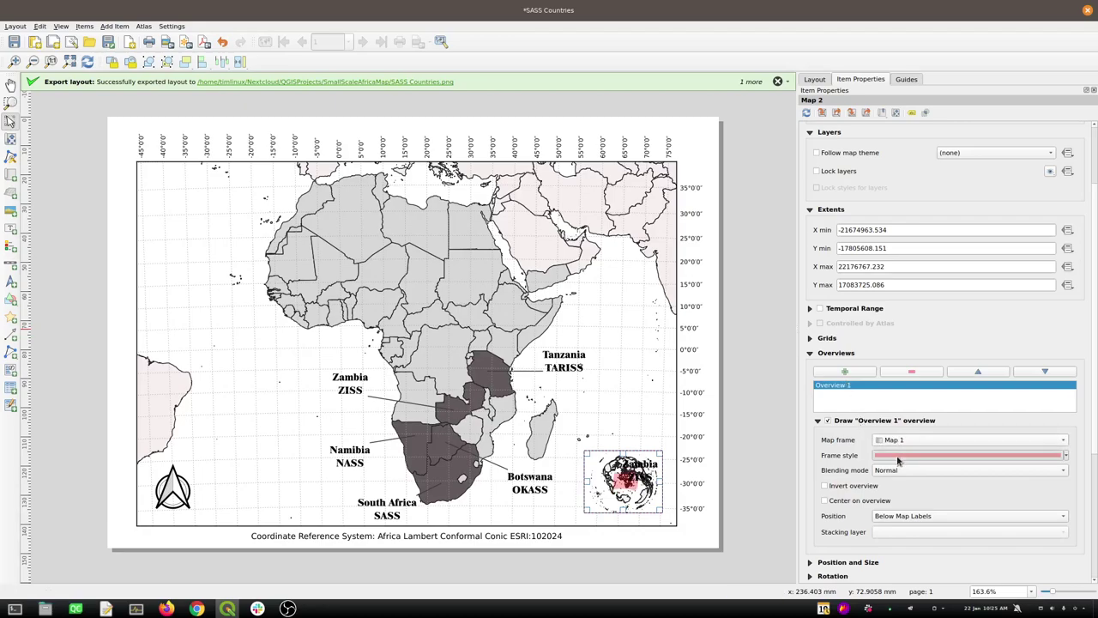
# Give the overview frame the 'outline red' style and save the project
pyautogui.click(898, 461)
pyautogui.click(939, 339)
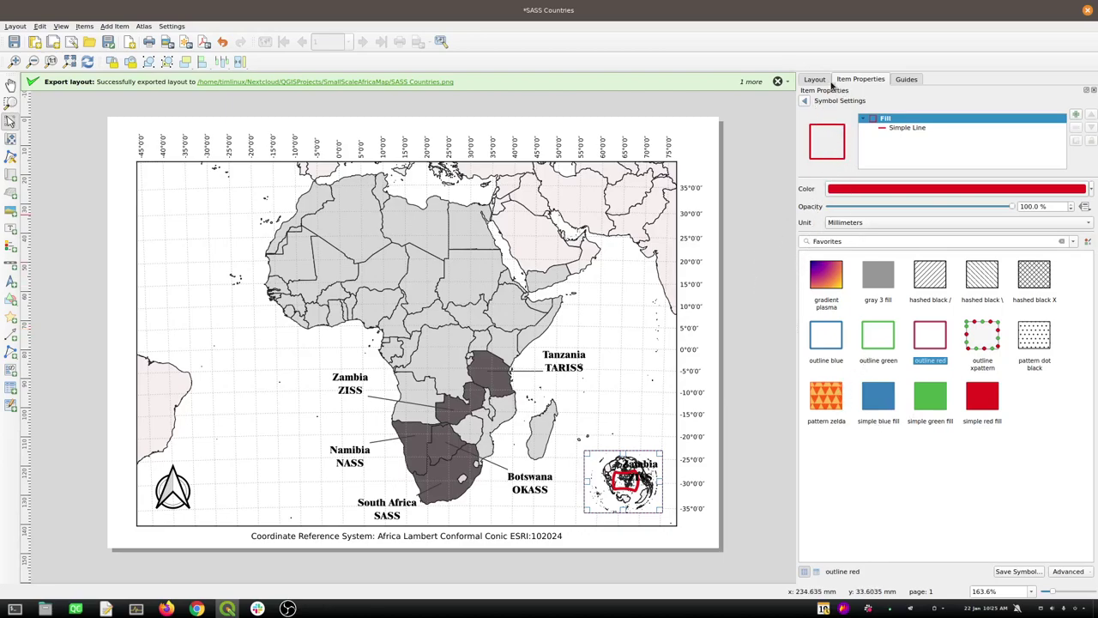
pyautogui.click(14, 41)
# Switch to the main QGIS window and add a map theme named Overview
pyautogui.hotkey('alt', 'Tab')
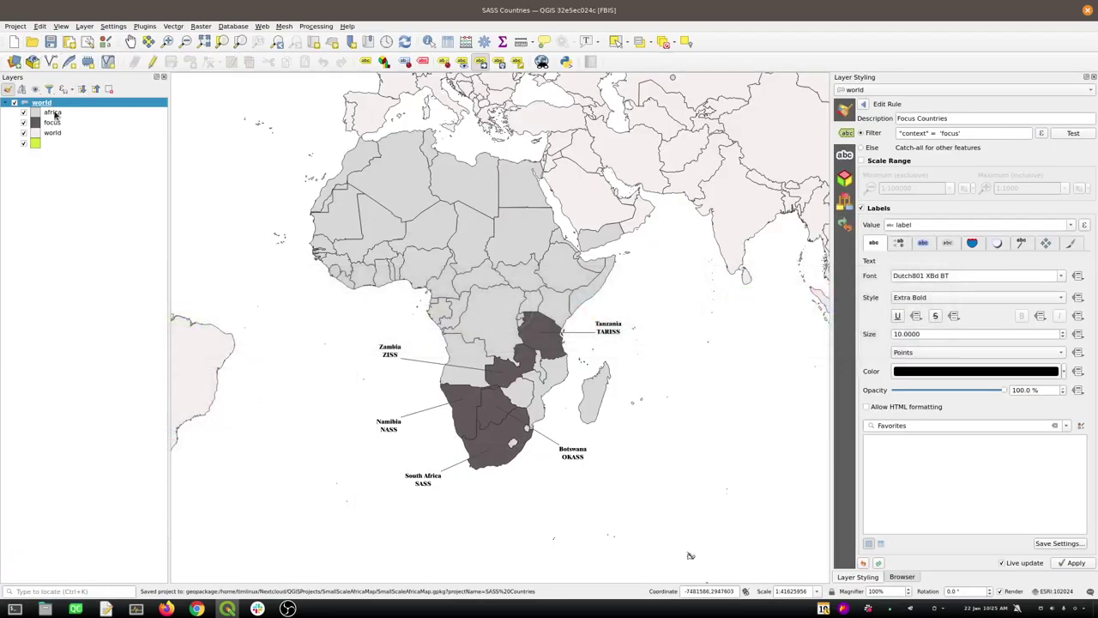
pyautogui.click(36, 90)
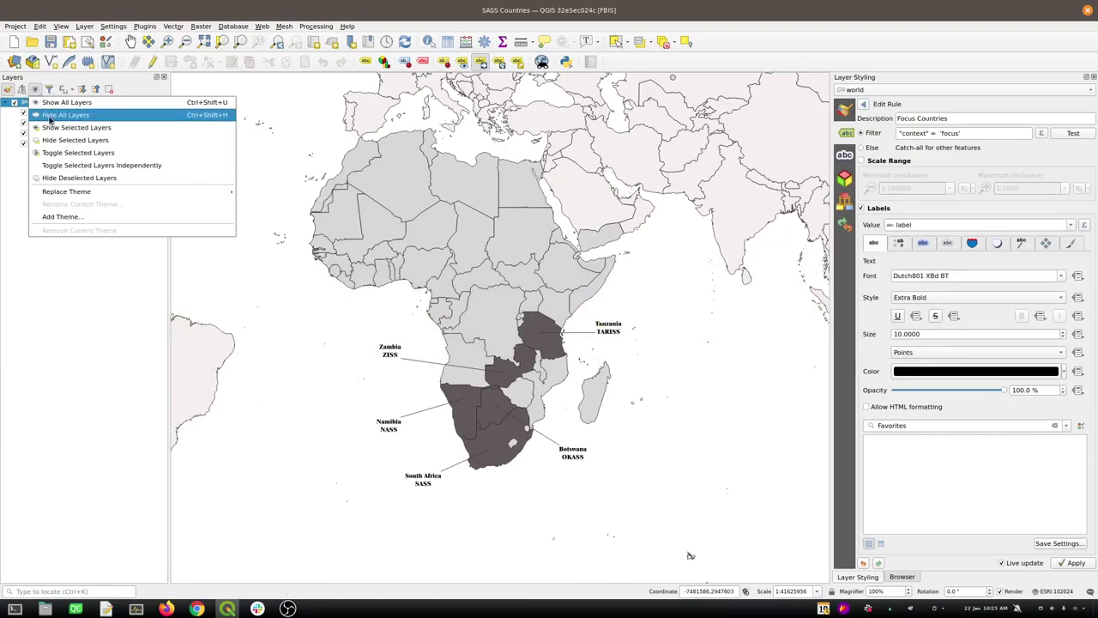
pyautogui.click(78, 216)
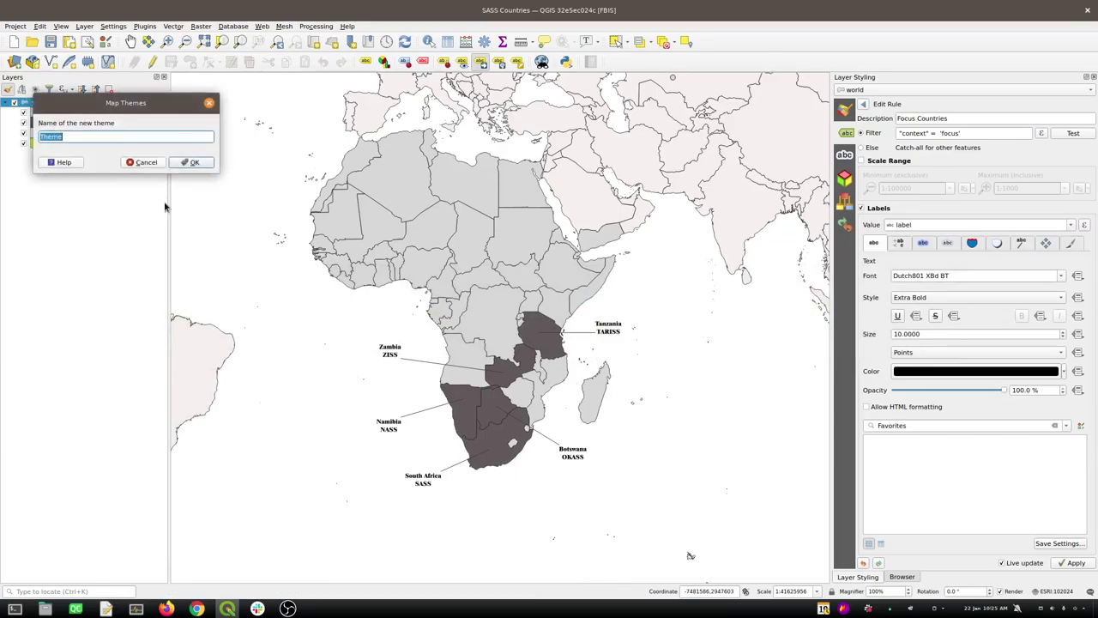
pyautogui.write('Worl')
pyautogui.press('BackSpace')
pyautogui.press('BackSpace')
pyautogui.write('Ov')
pyautogui.click(206, 164)
pyautogui.click(35, 89)
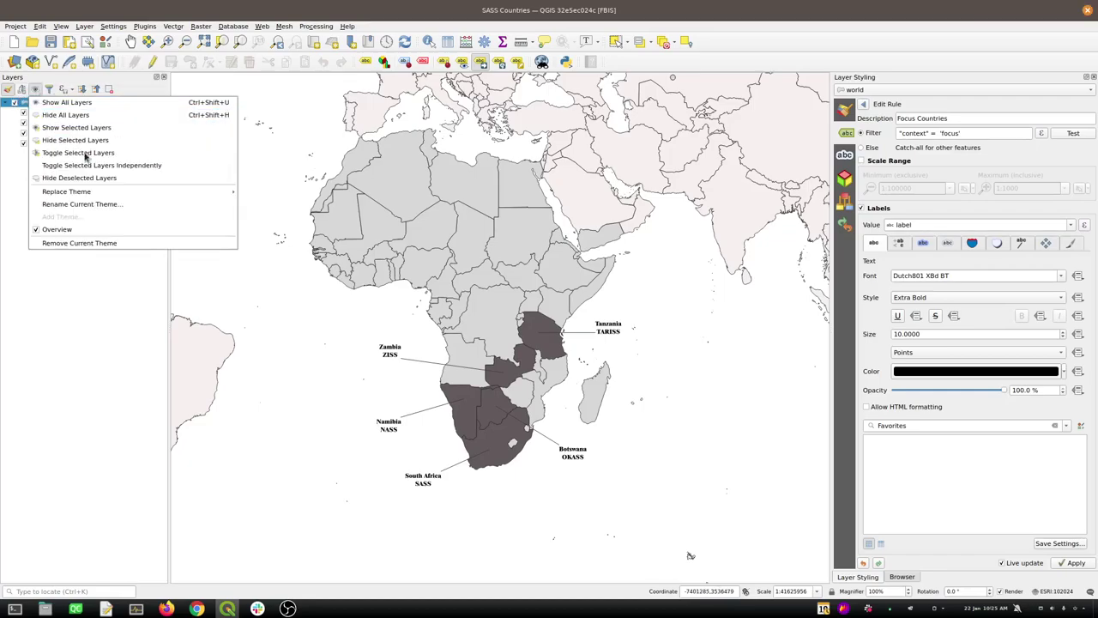
pyautogui.moveTo(103, 197)
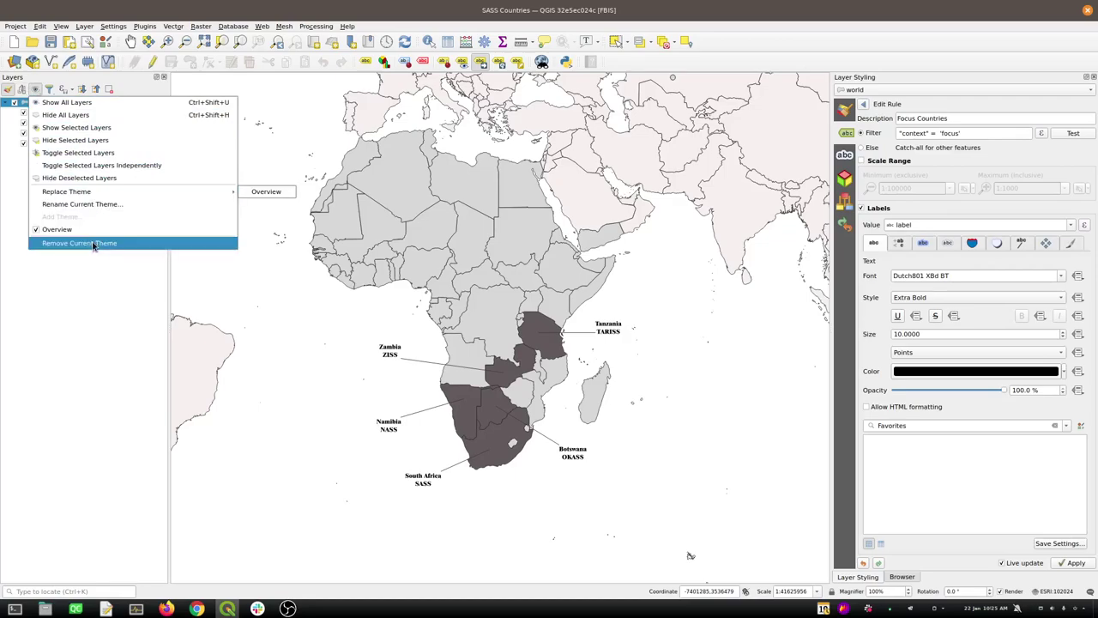
pyautogui.click(71, 295)
# Add a new style named Overview to the world layer
pyautogui.click(43, 101)
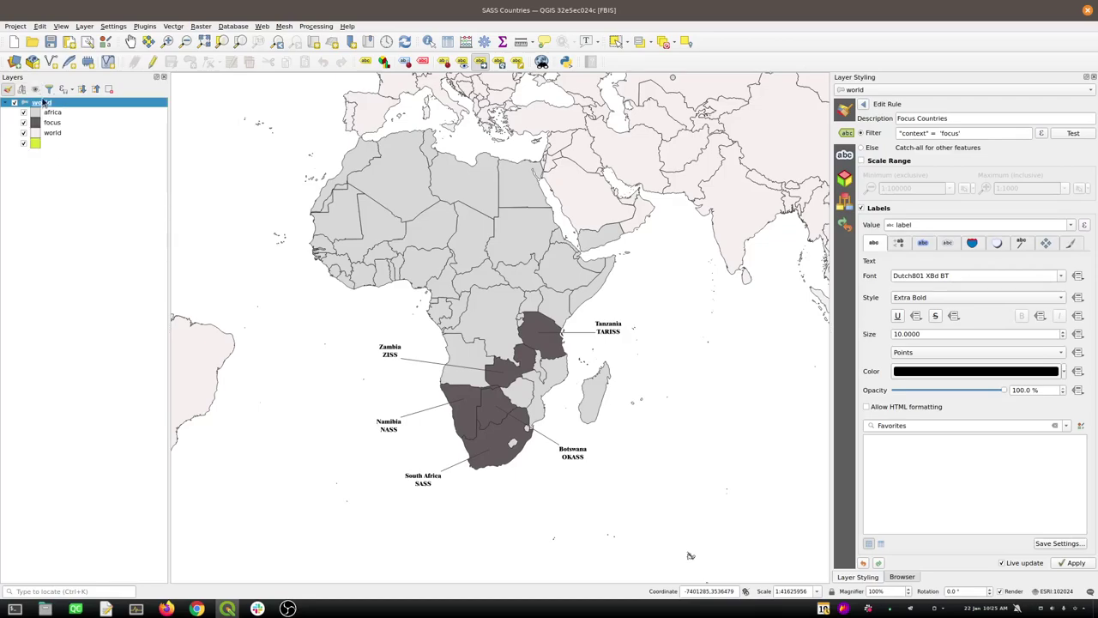
pyautogui.rightClick(43, 103)
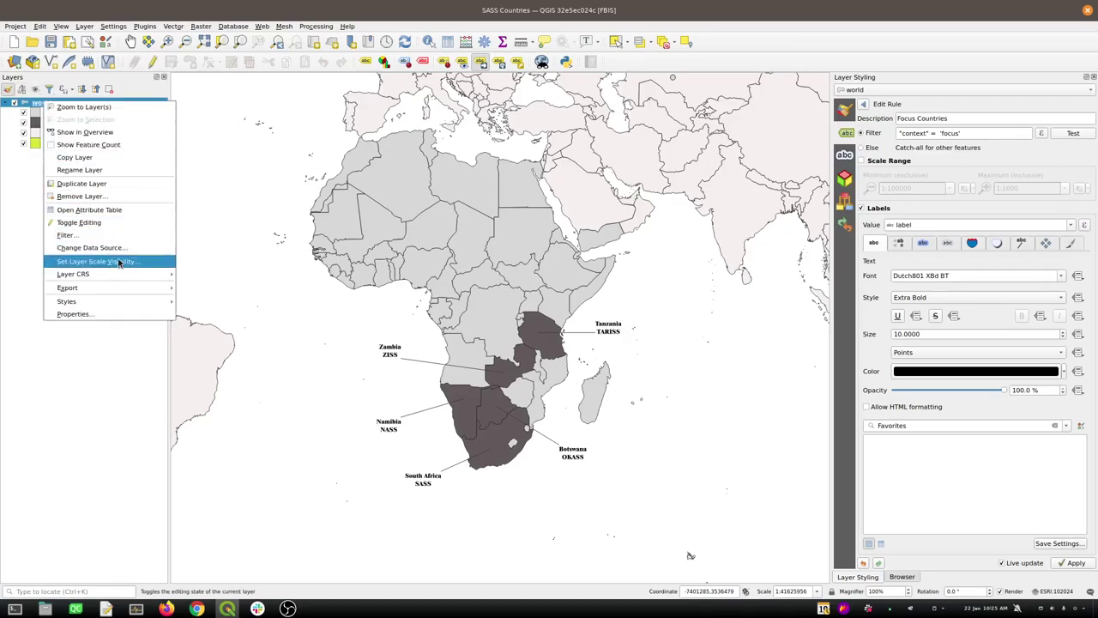
pyautogui.moveTo(167, 305)
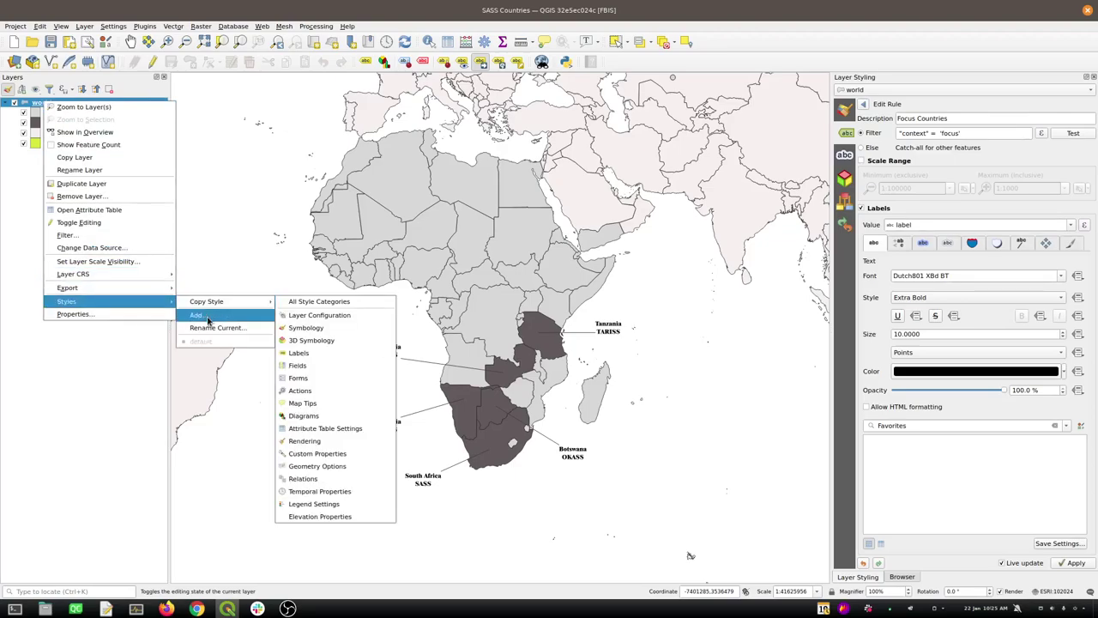
pyautogui.click(199, 315)
pyautogui.write('Over')
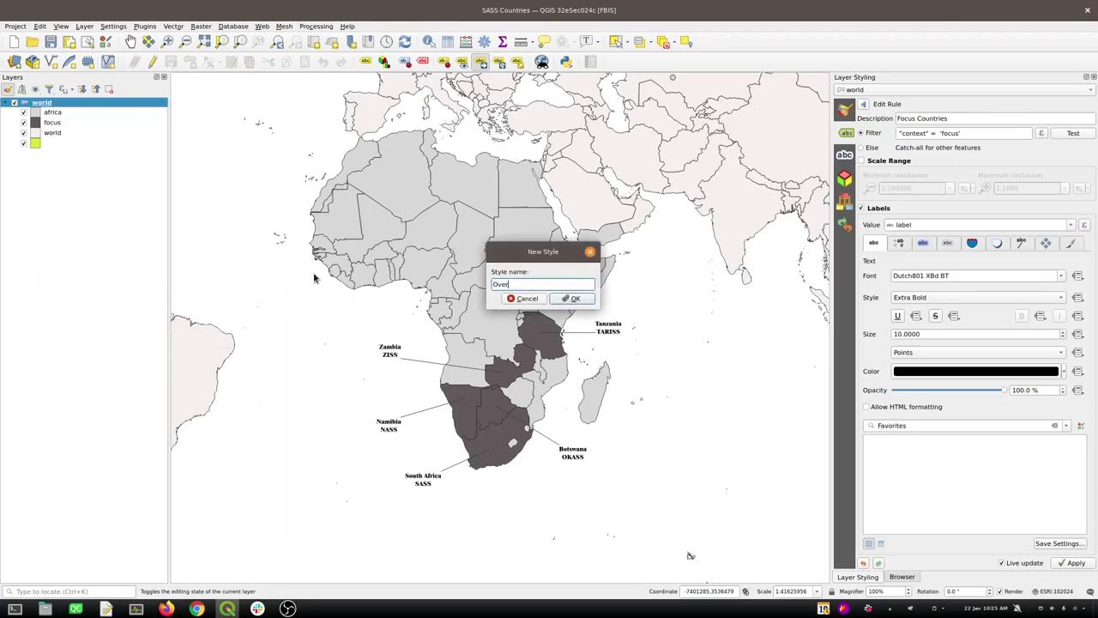
pyautogui.write('view')
pyautogui.press('Return')
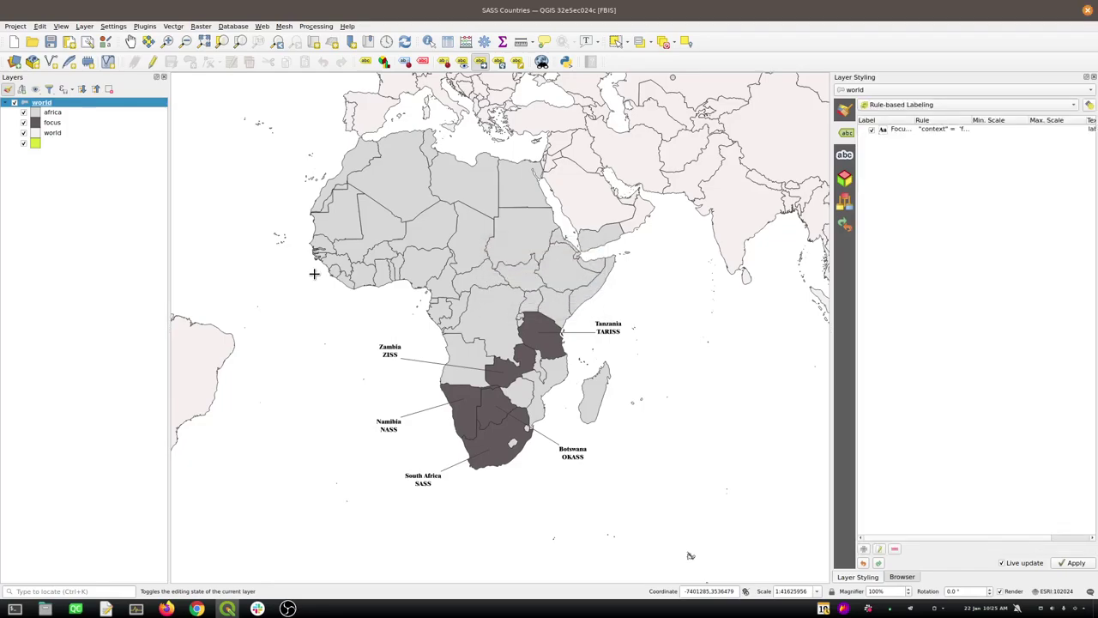
# Switch the world layer to its default style and rename that style Africa
pyautogui.rightClick(47, 102)
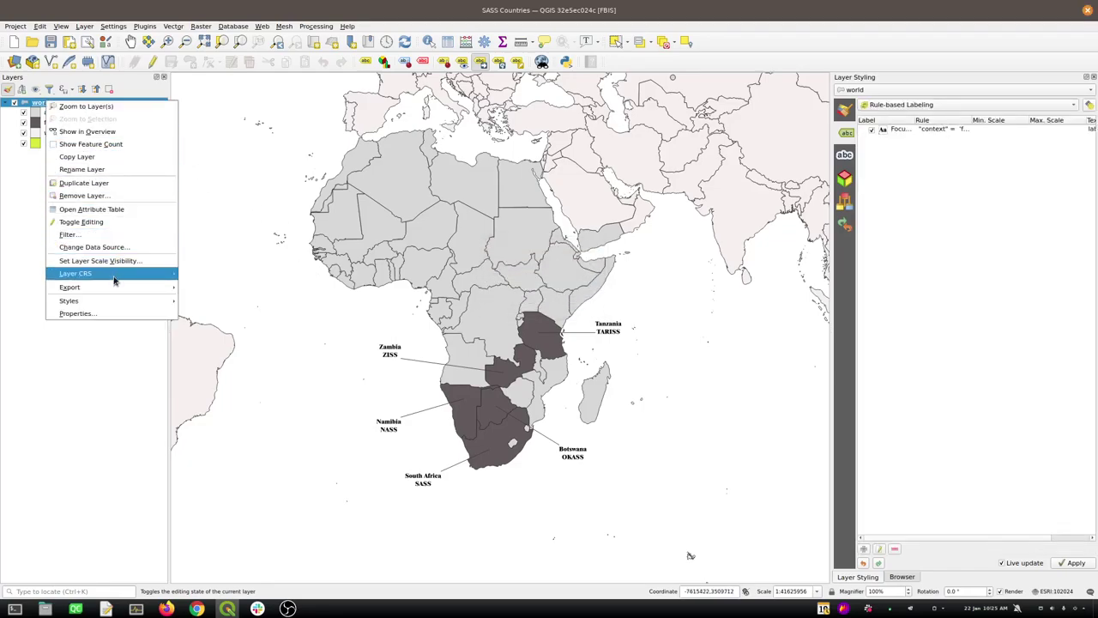
pyautogui.moveTo(114, 303)
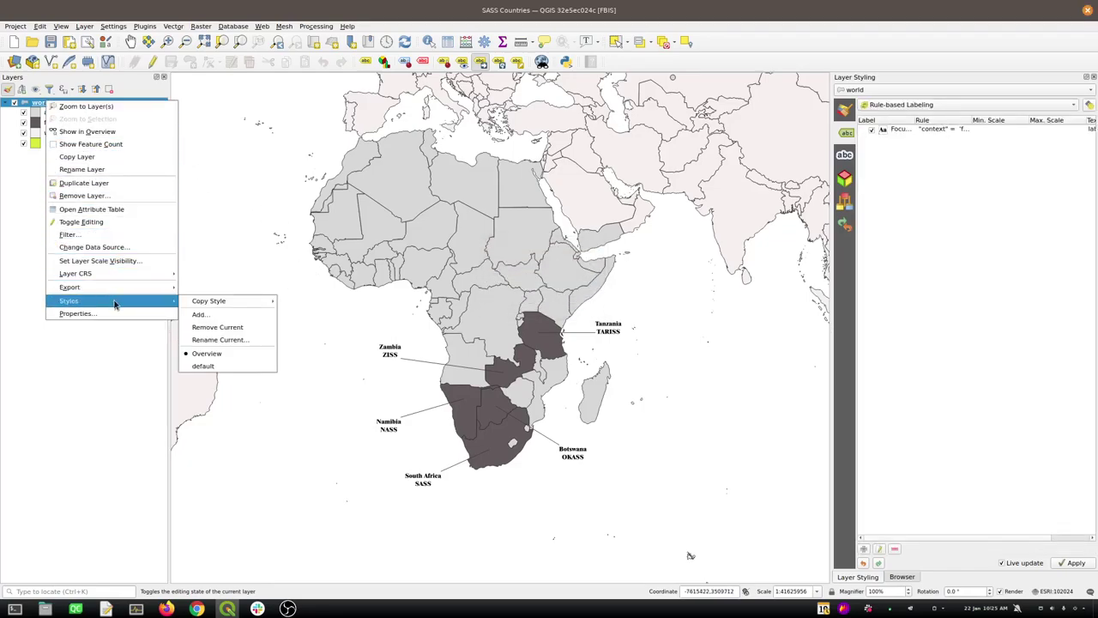
pyautogui.click(210, 366)
pyautogui.rightClick(37, 102)
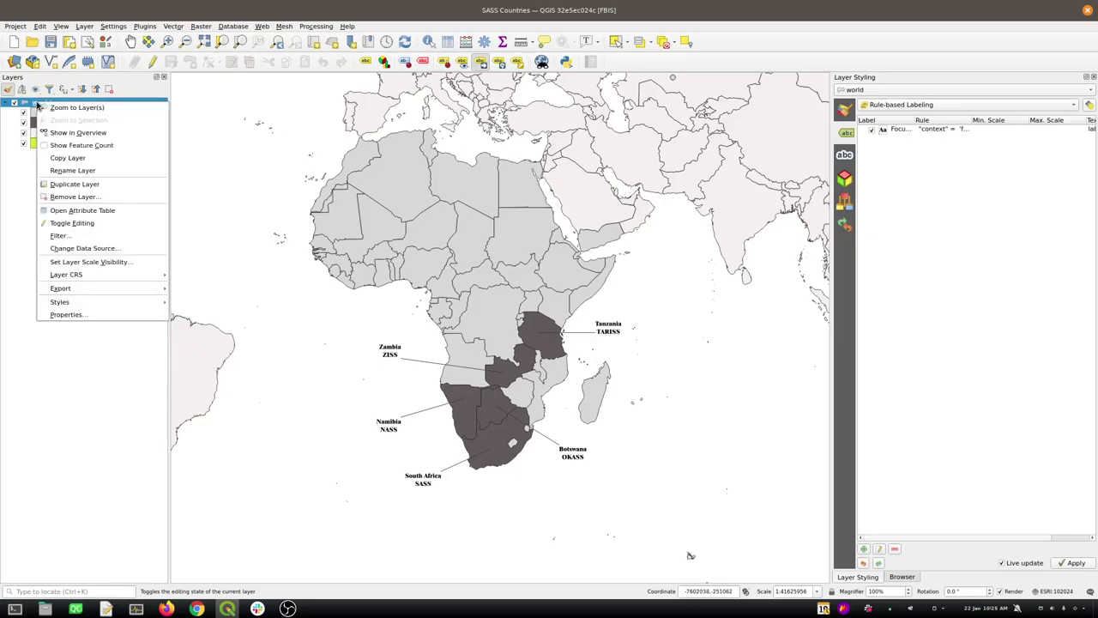
pyautogui.moveTo(112, 302)
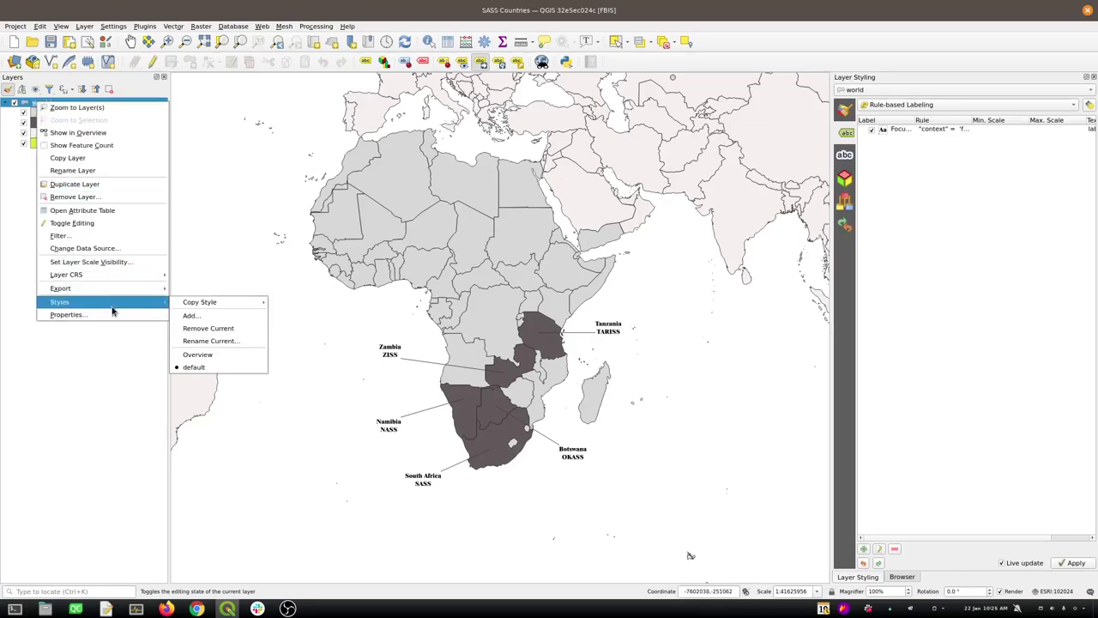
pyautogui.click(206, 340)
pyautogui.write('Africa')
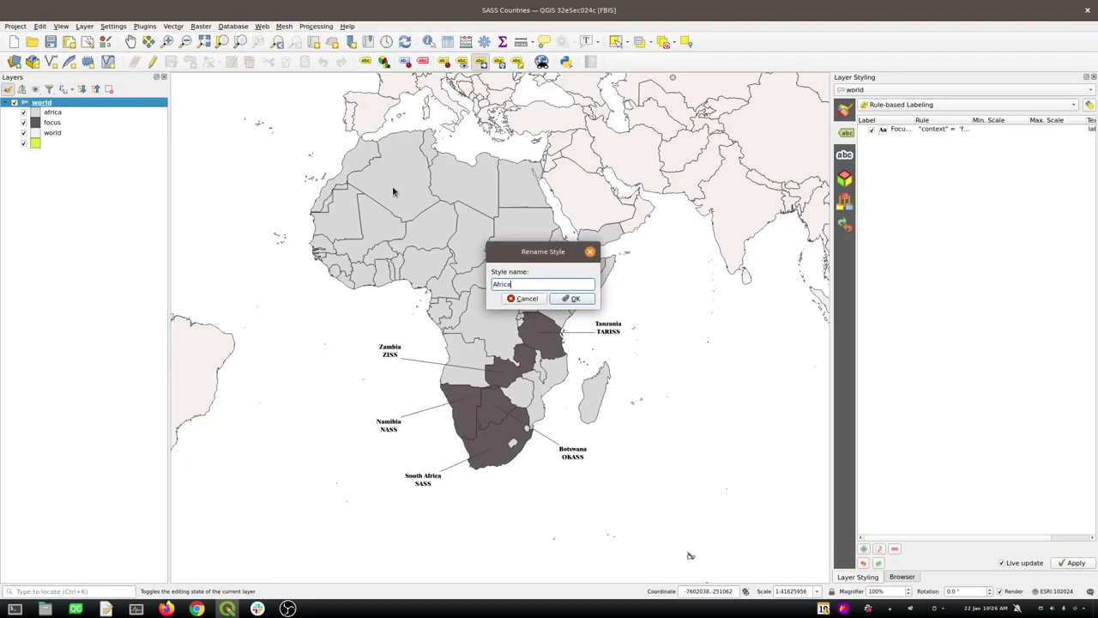
pyautogui.press('Return')
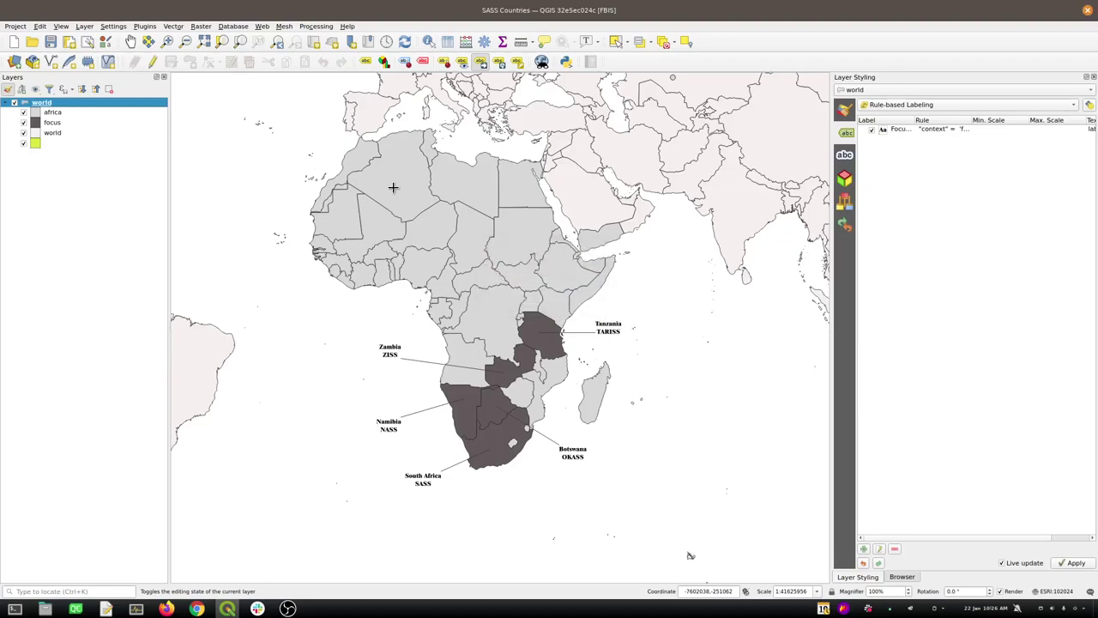
# Switch the world layer to its Overview style and change its symbology to Single Symbol
pyautogui.rightClick(53, 104)
pyautogui.moveTo(118, 303)
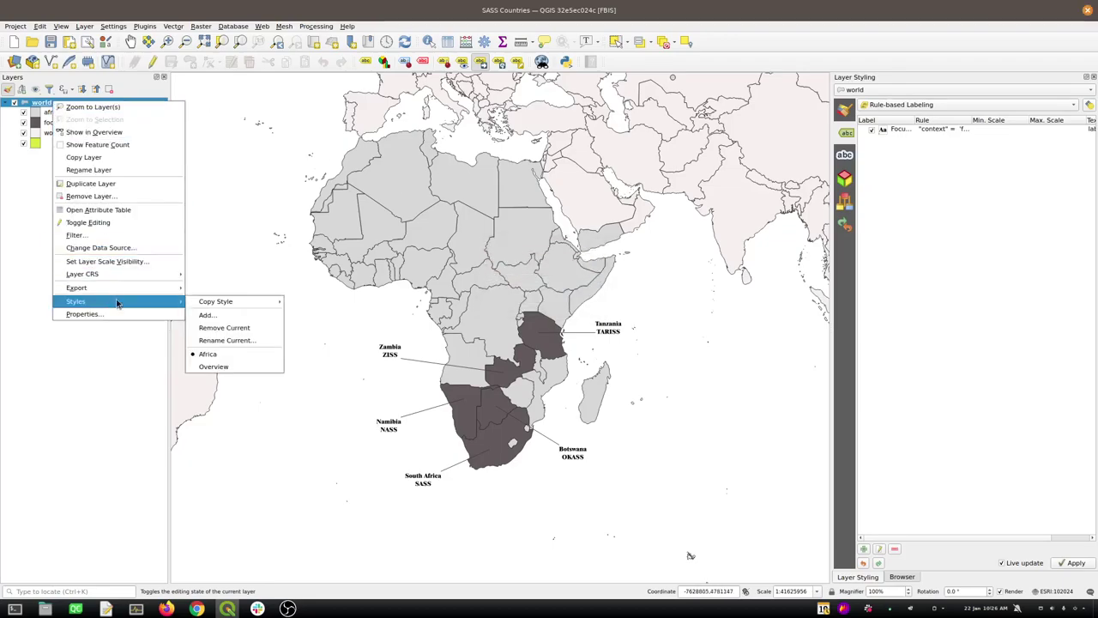
pyautogui.click(219, 367)
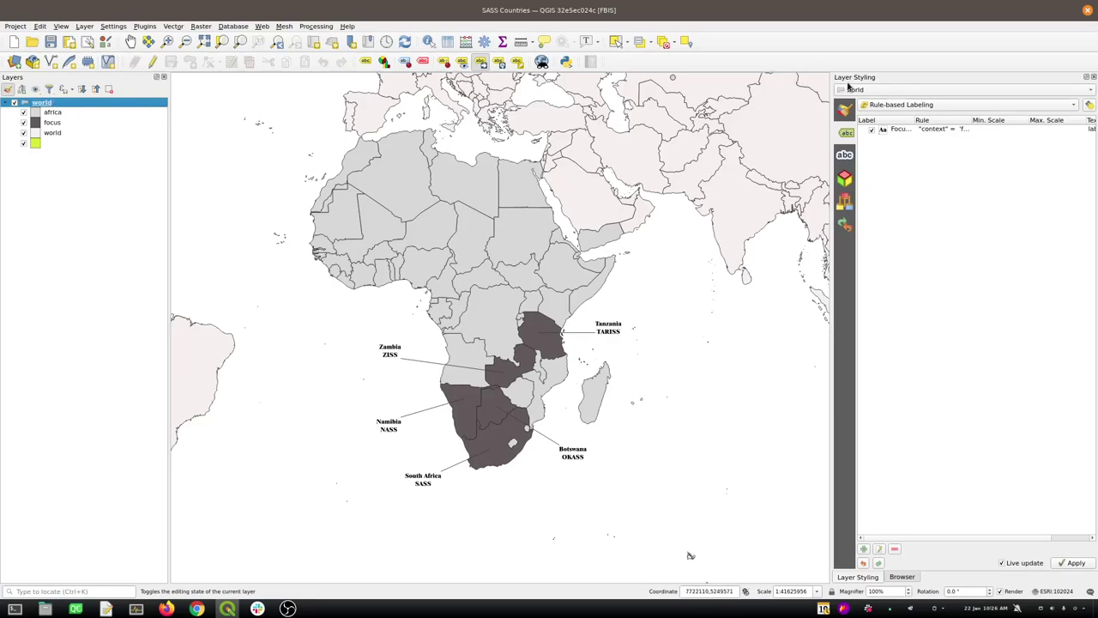
pyautogui.click(846, 109)
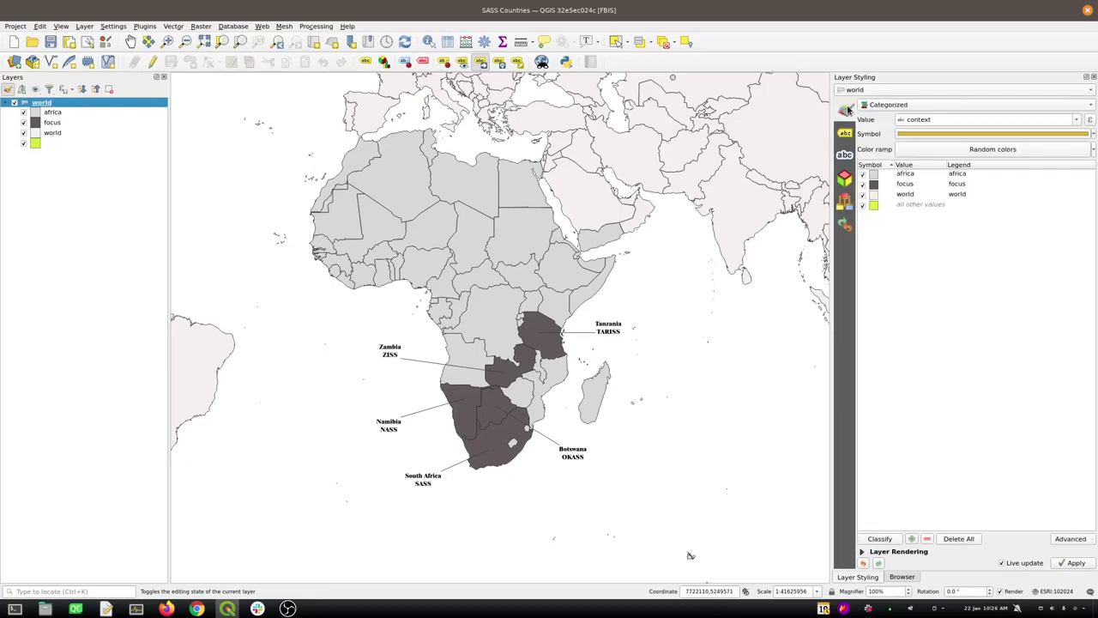
pyautogui.click(909, 105)
pyautogui.click(897, 92)
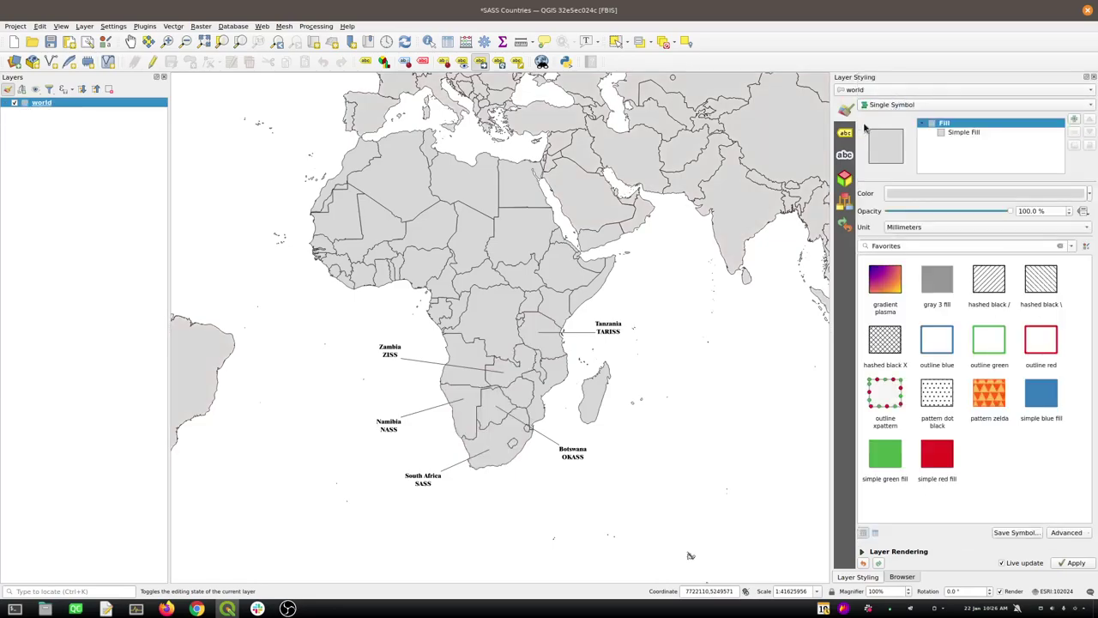
# Turn off labelling in the world layer's Overview style by choosing No Labels
pyautogui.click(845, 154)
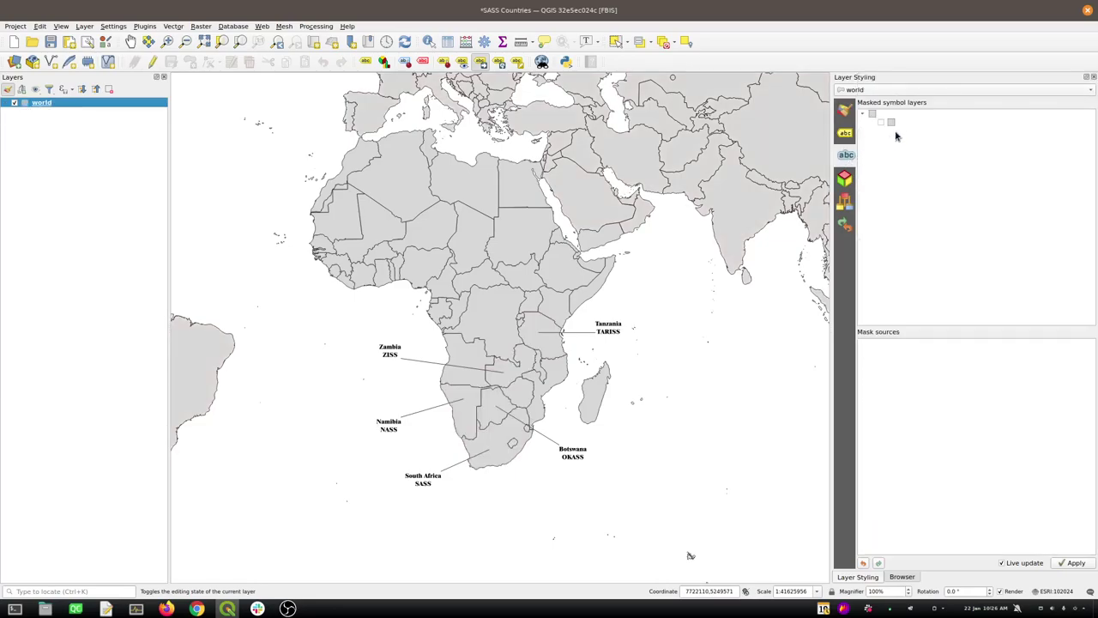
pyautogui.click(876, 91)
pyautogui.click(849, 137)
pyautogui.click(846, 134)
pyautogui.click(871, 94)
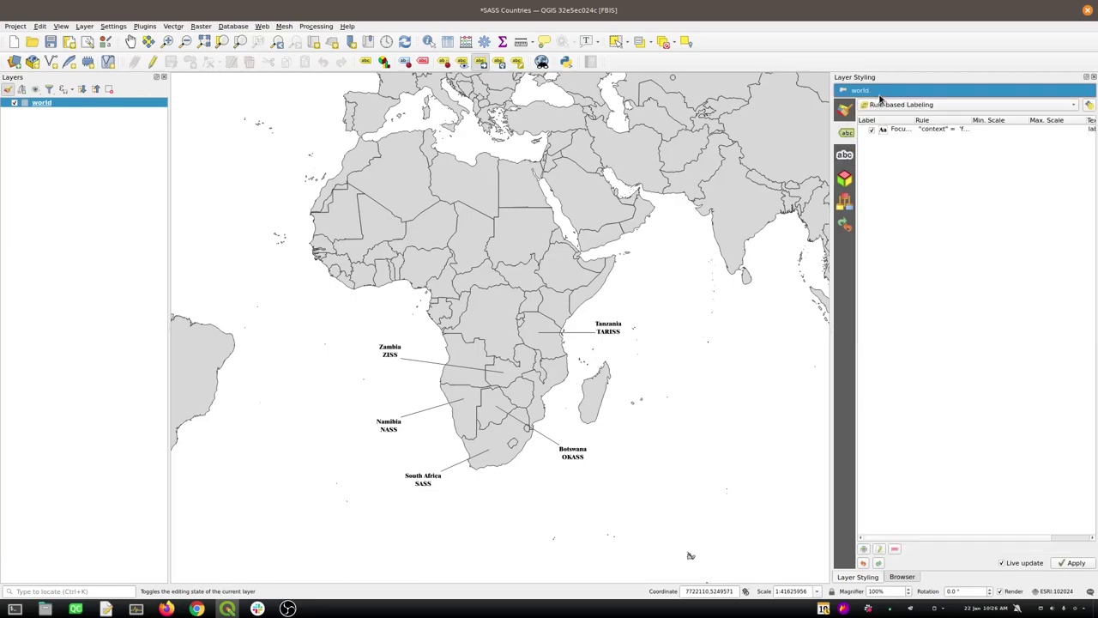
pyautogui.click(888, 105)
pyautogui.click(883, 79)
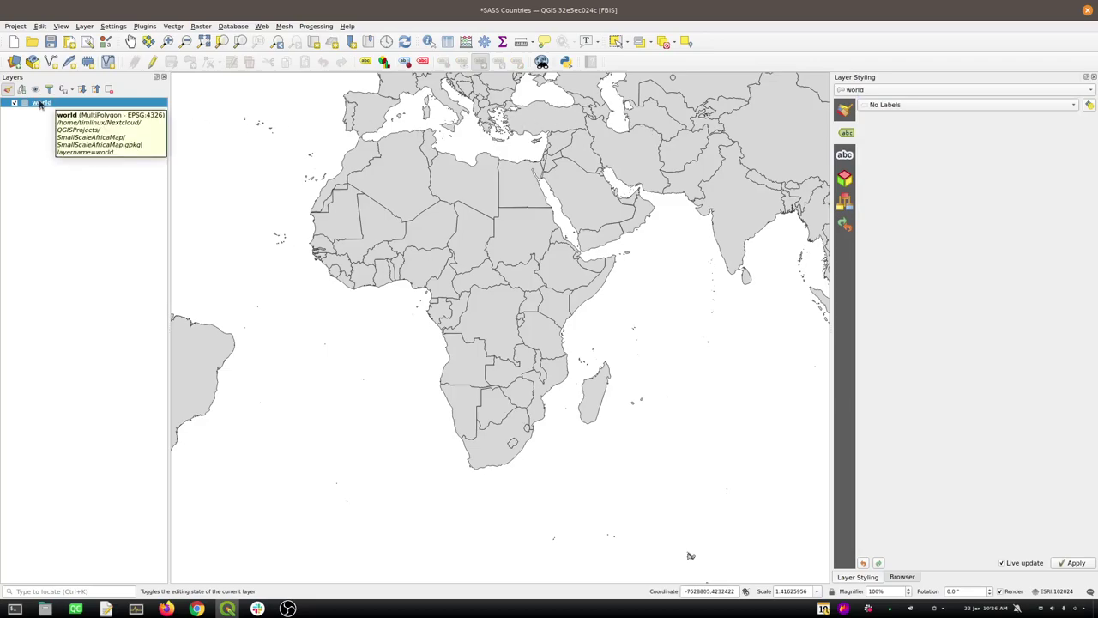
# Set the stroke style of the world layer's simple fill to No Pen
pyautogui.click(845, 110)
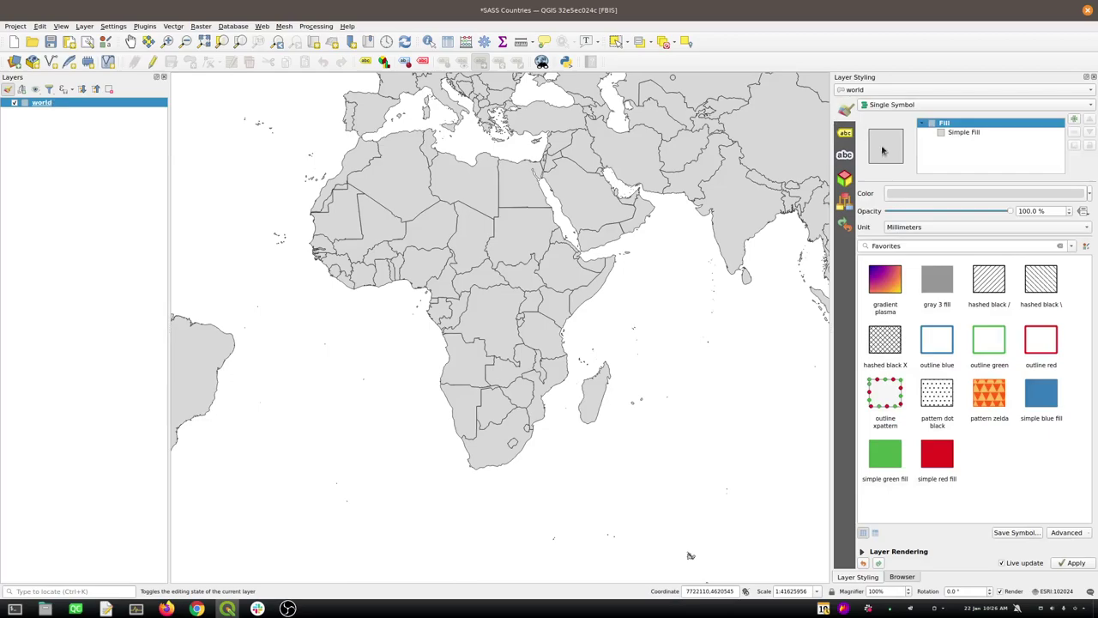
pyautogui.click(960, 134)
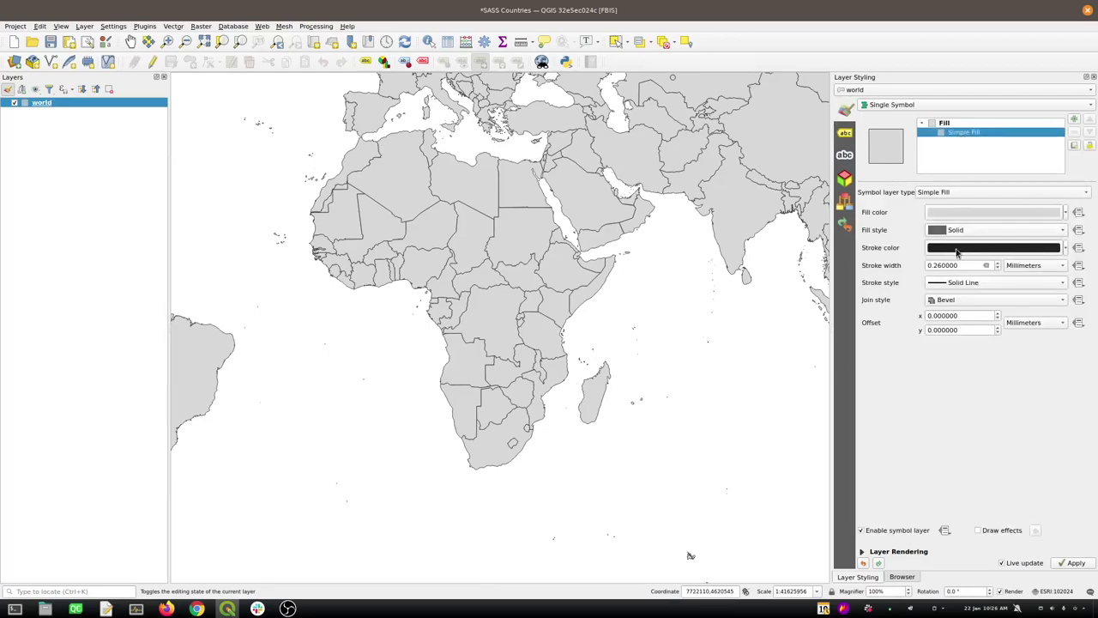
pyautogui.click(986, 282)
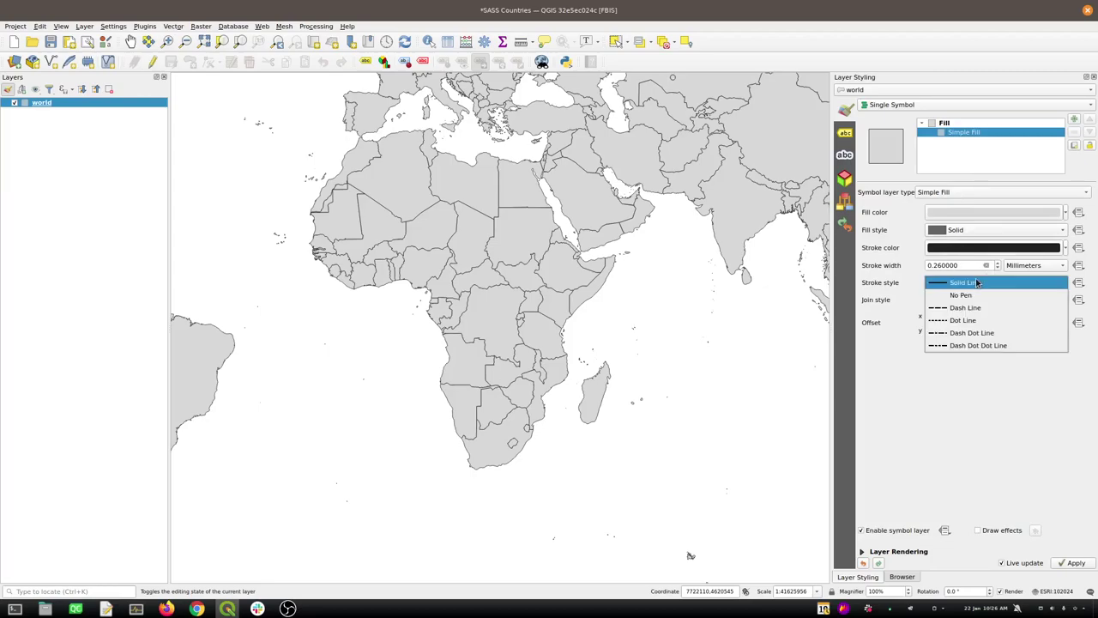
pyautogui.click(963, 294)
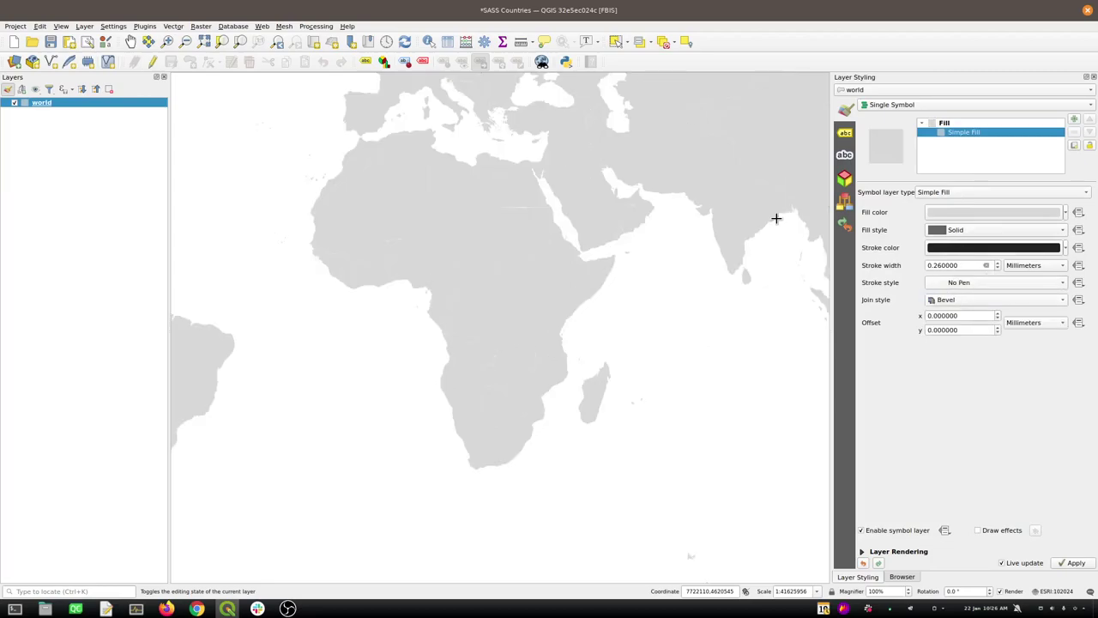
# Try applying the Overview map theme to the project layers
pyautogui.click(35, 89)
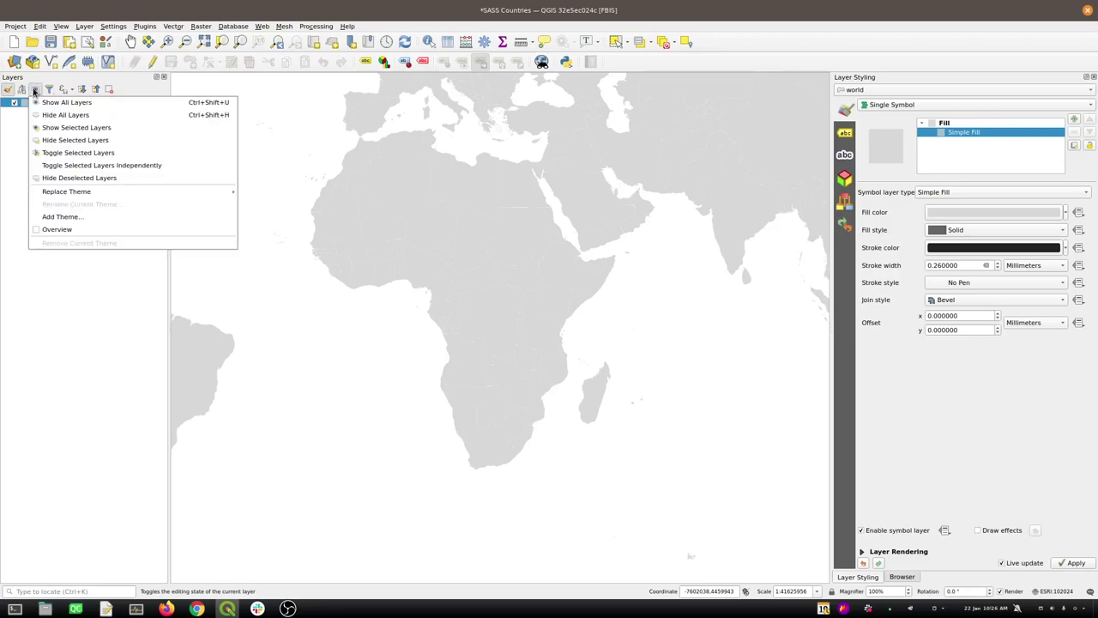
pyautogui.click(67, 231)
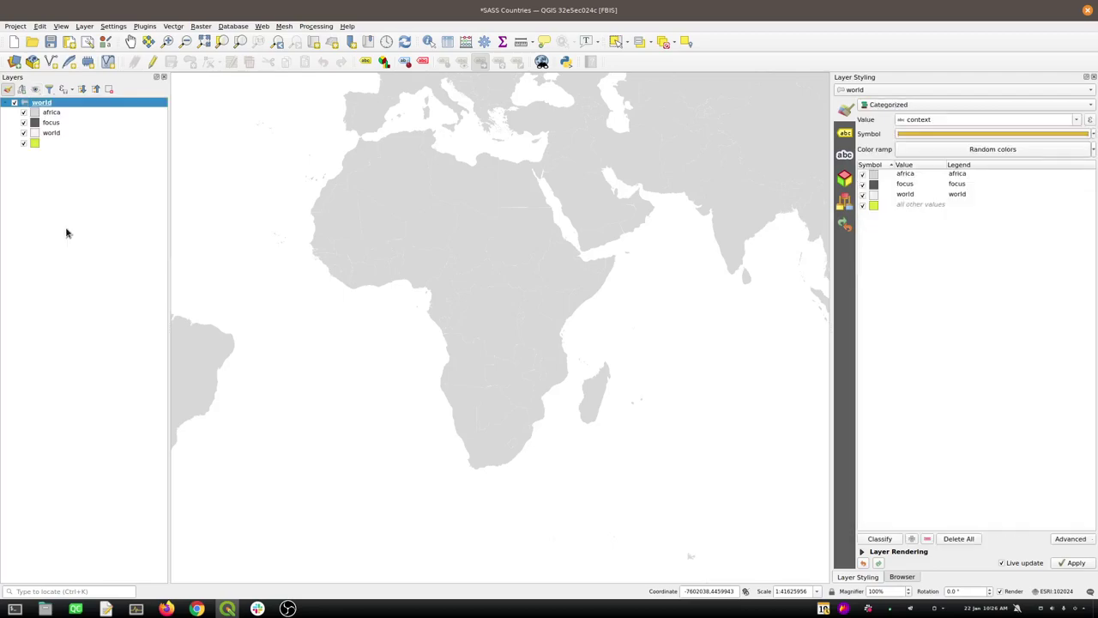
pyautogui.click(36, 90)
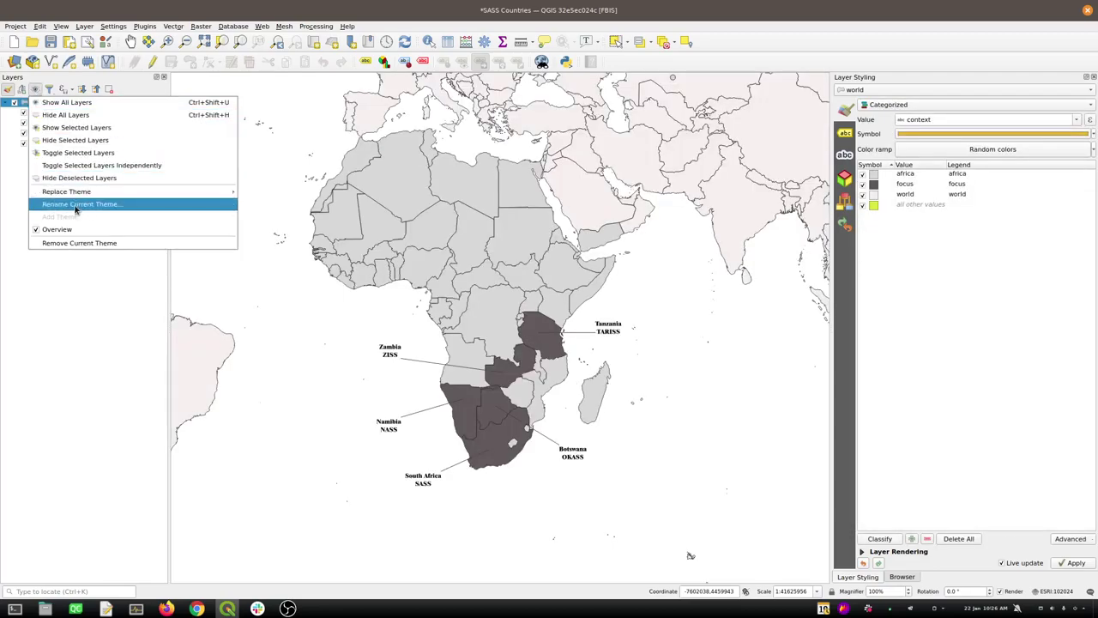
pyautogui.click(84, 282)
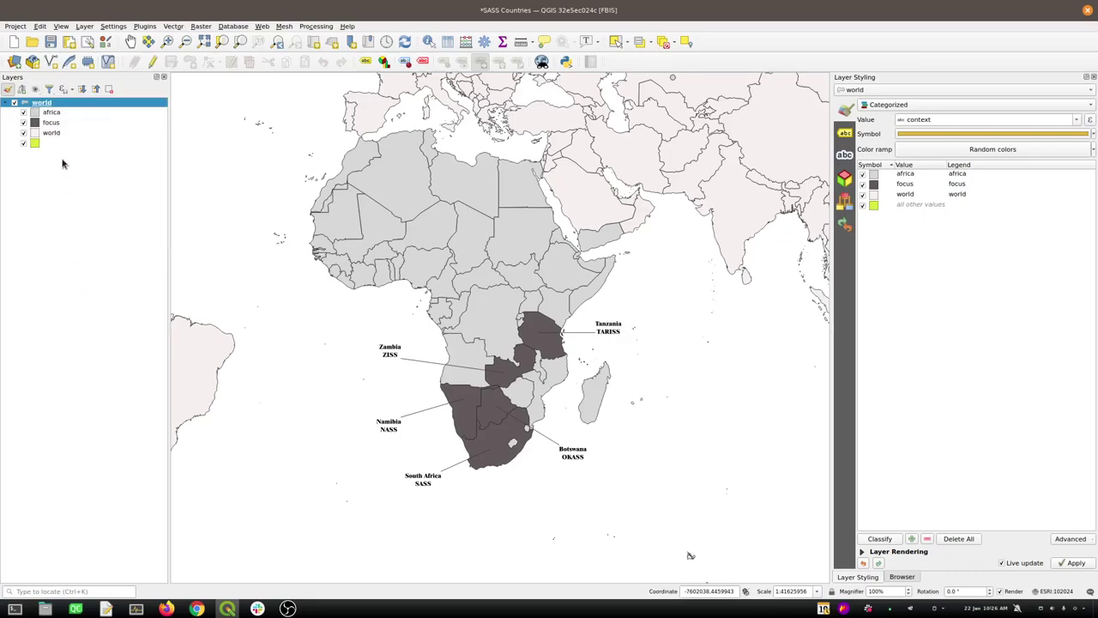
# Set the world layer back to its Overview style and replace the Overview map theme with the current layer state
pyautogui.rightClick(46, 105)
pyautogui.moveTo(152, 305)
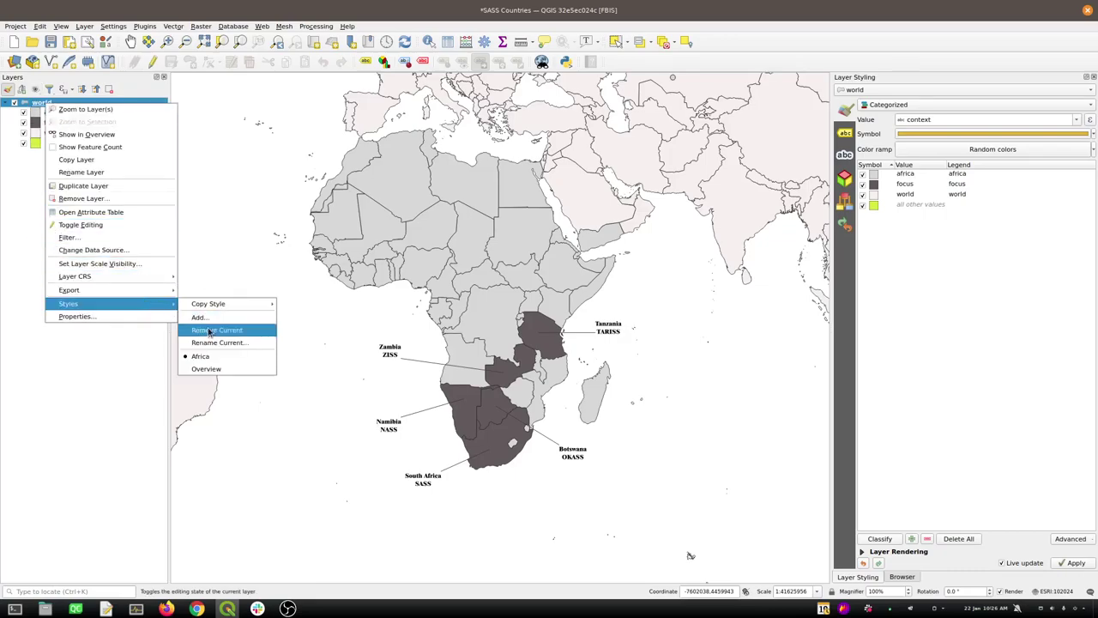
pyautogui.click(212, 368)
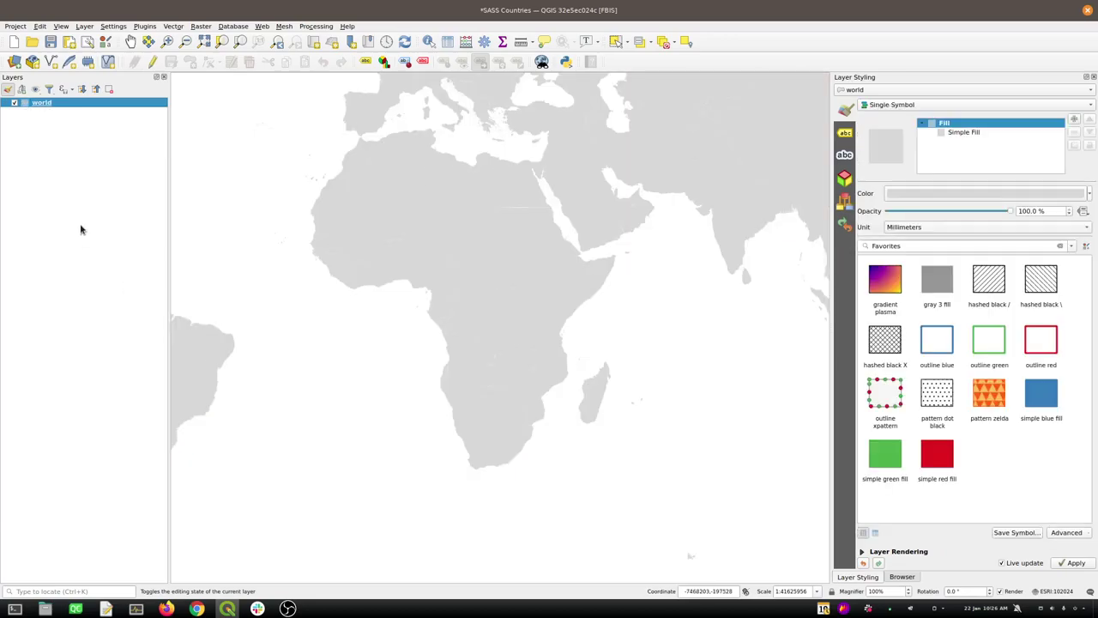
pyautogui.click(36, 89)
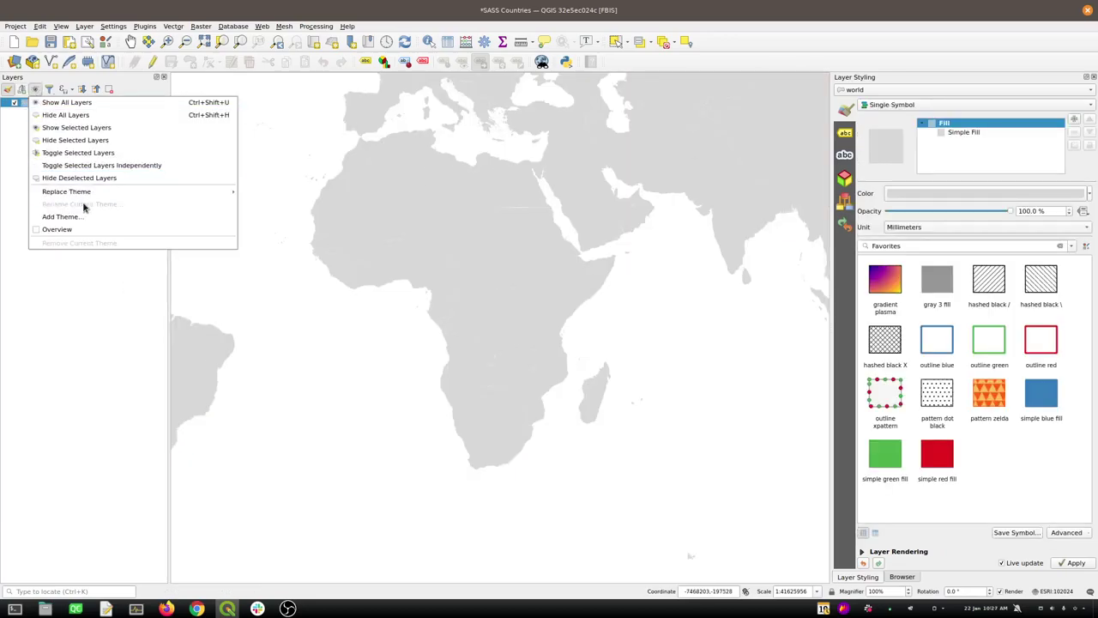
pyautogui.moveTo(81, 191)
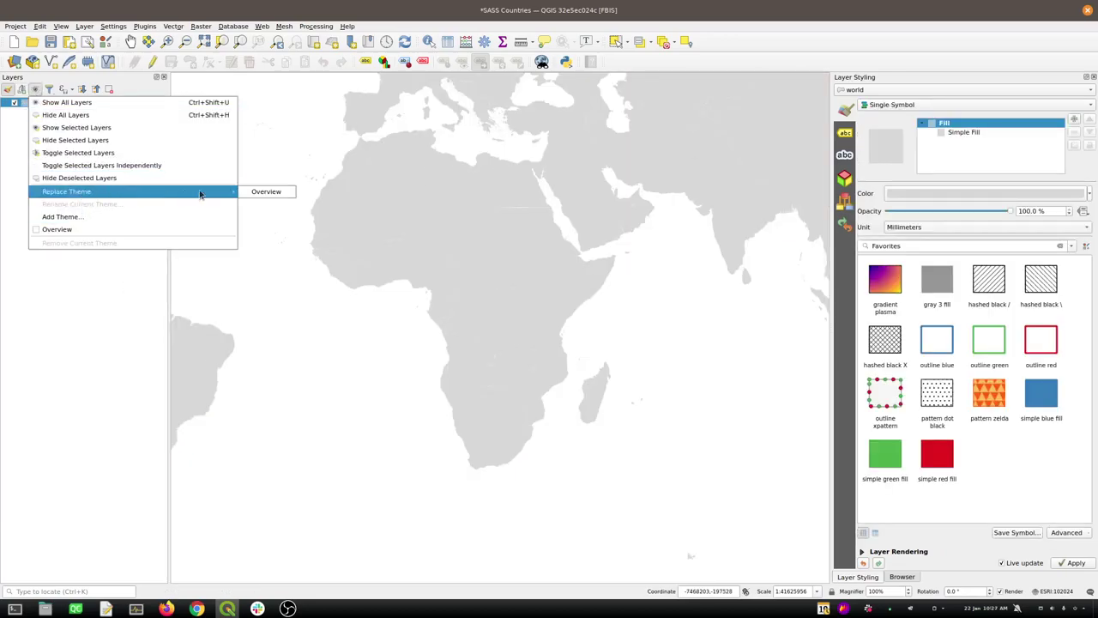
pyautogui.click(257, 191)
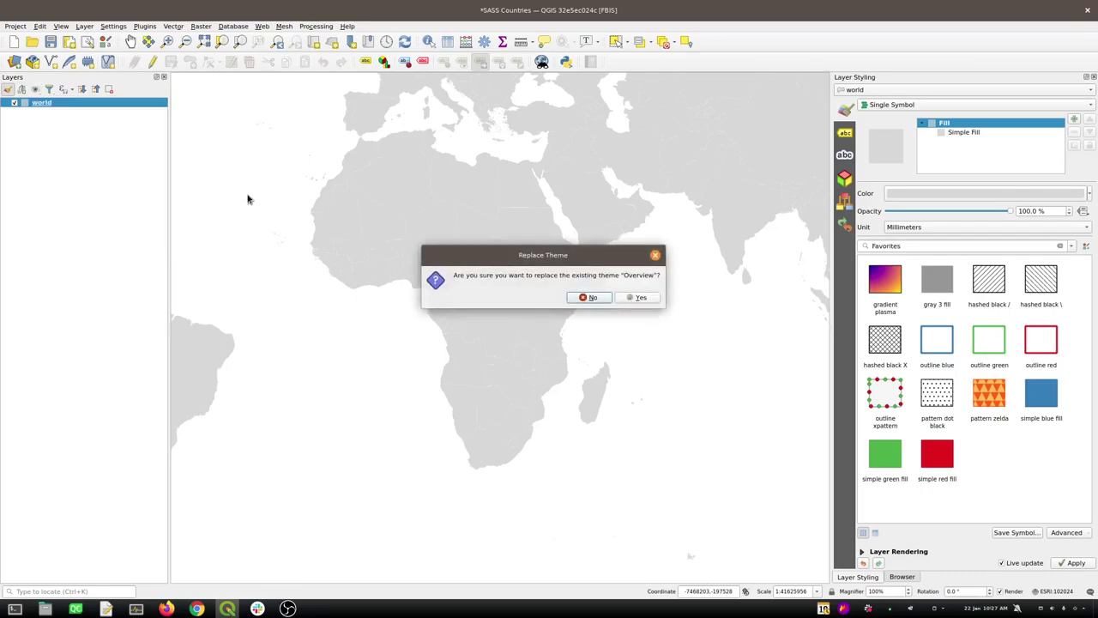
pyautogui.click(634, 296)
pyautogui.click(37, 90)
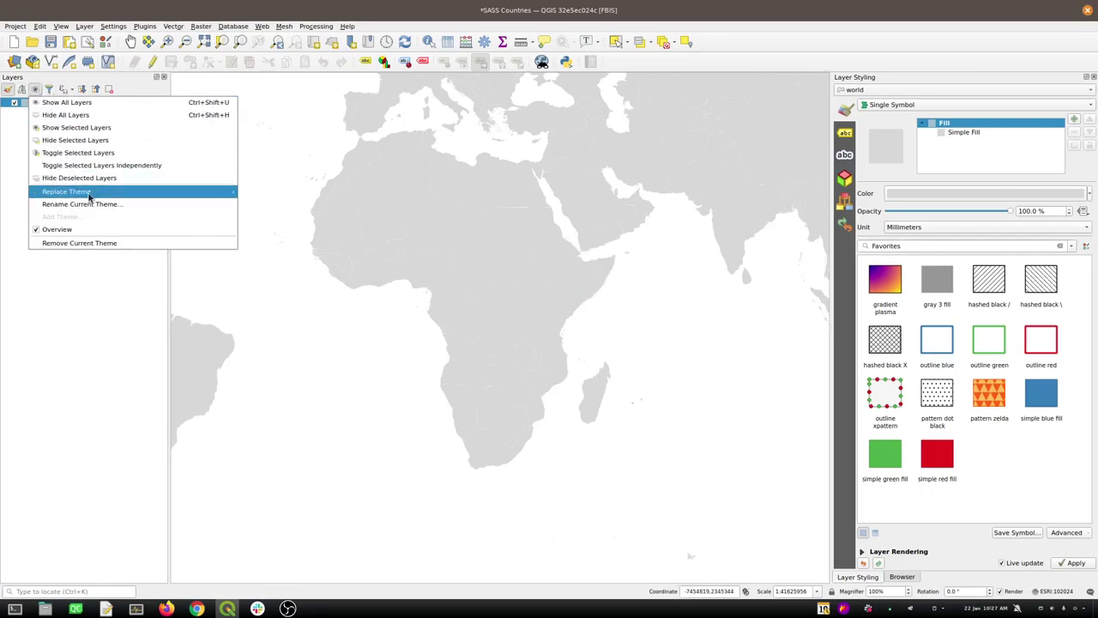
pyautogui.click(102, 280)
# Switch the world layer to its Africa style
pyautogui.rightClick(41, 104)
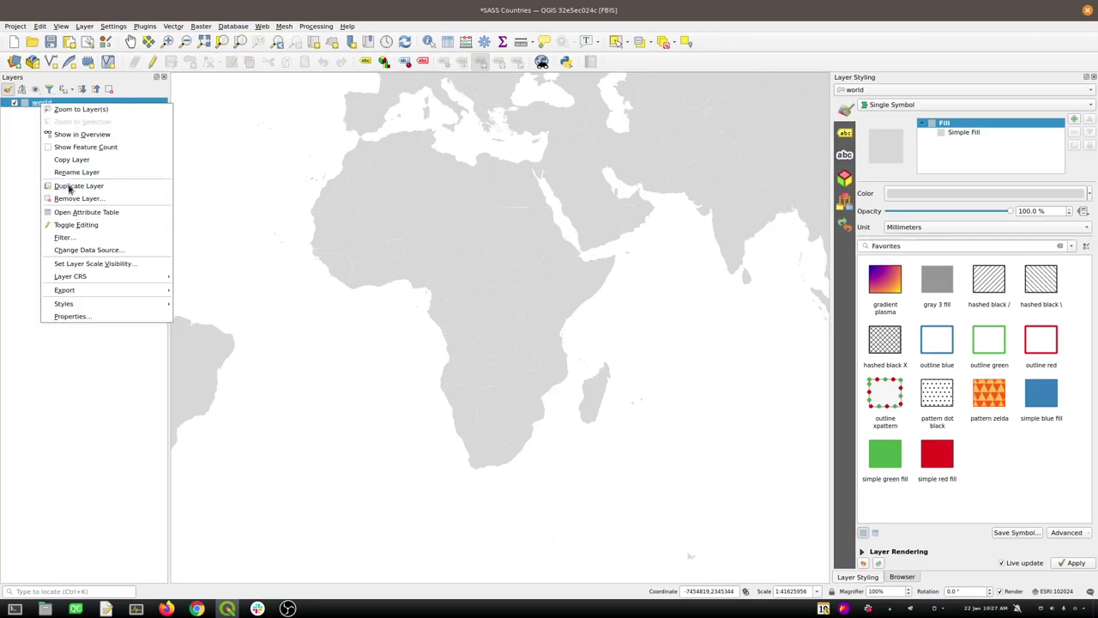
pyautogui.moveTo(154, 304)
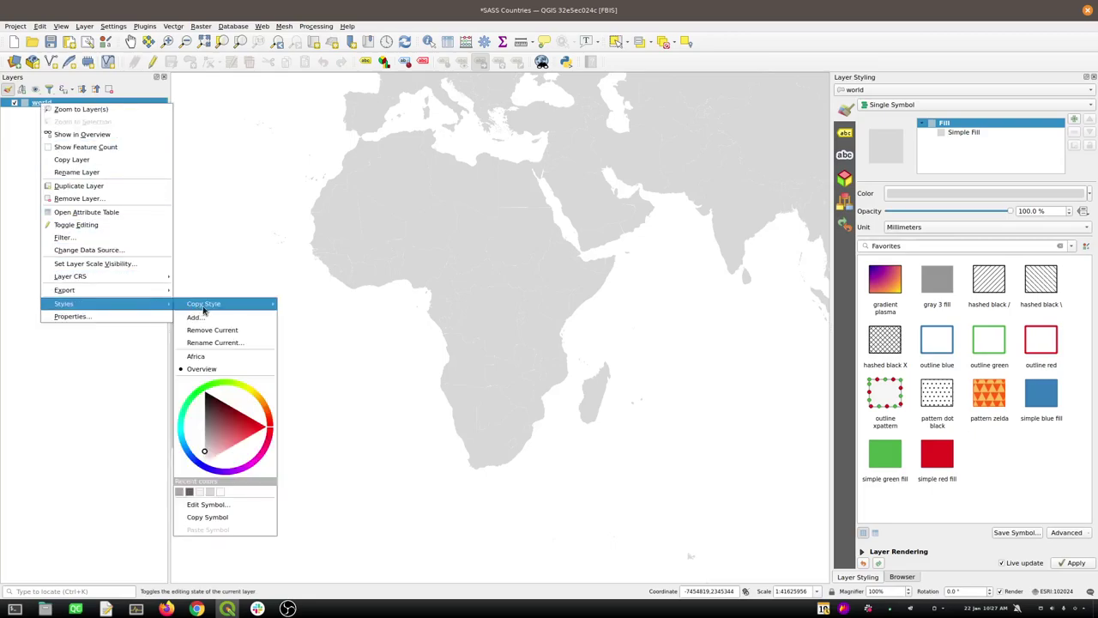
pyautogui.click(210, 355)
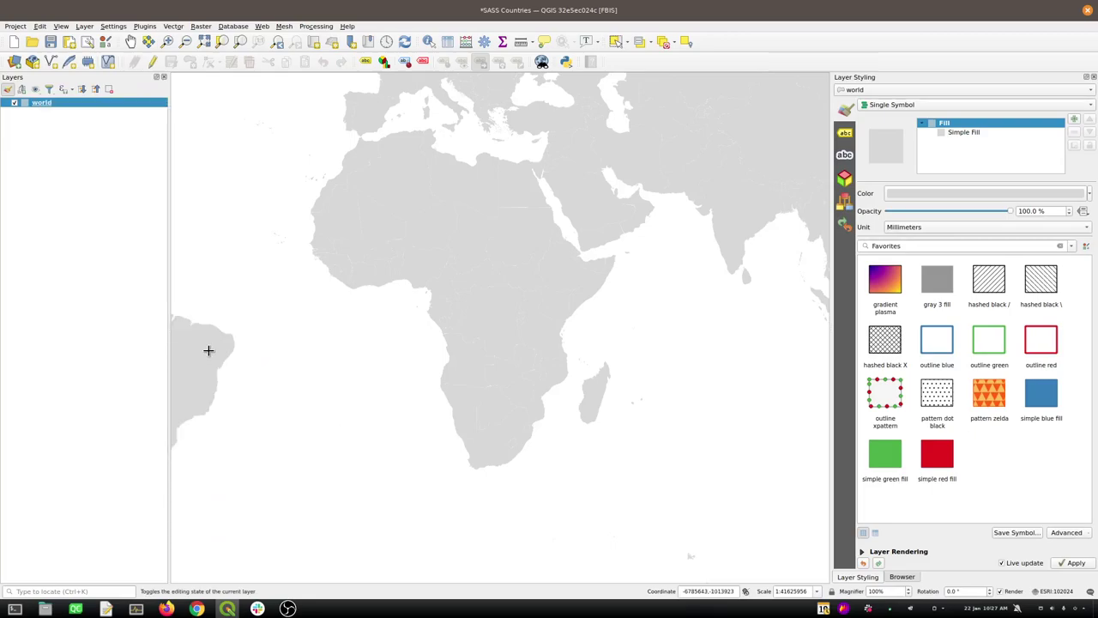
pyautogui.rightClick(24, 102)
pyautogui.moveTo(128, 306)
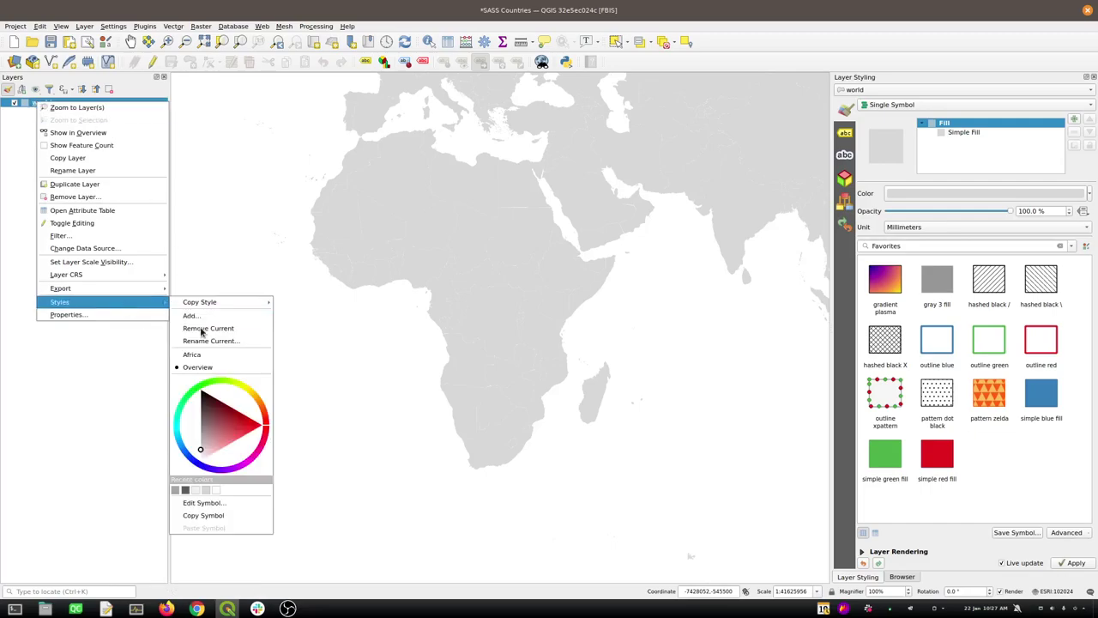
pyautogui.click(208, 354)
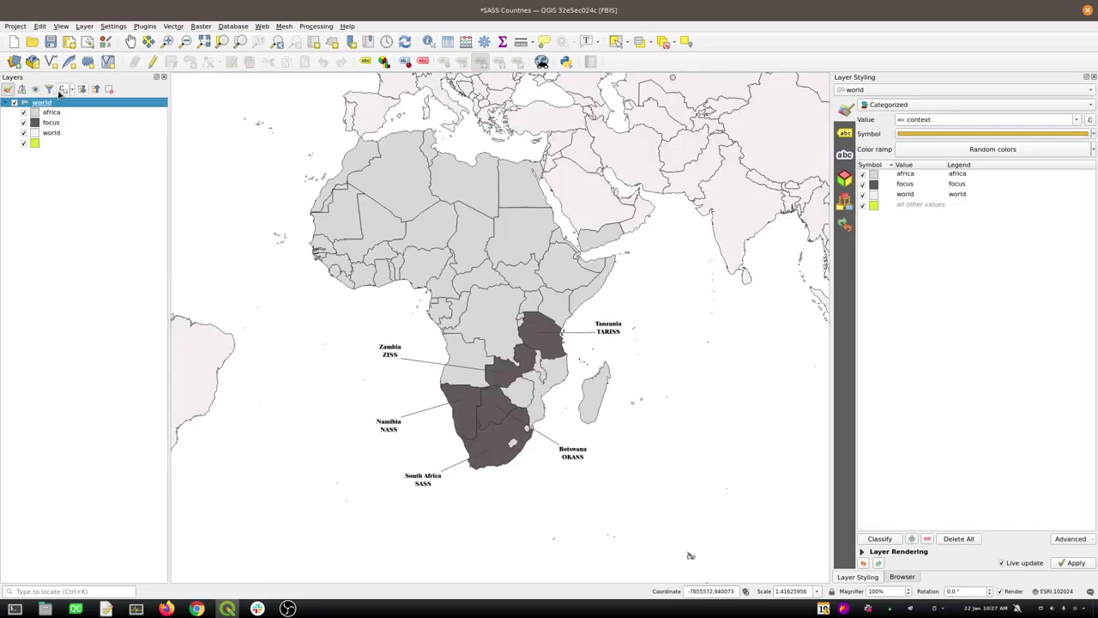
# Add a map theme named Africa from the current layer state
pyautogui.click(35, 89)
pyautogui.click(85, 215)
pyautogui.write('Africa')
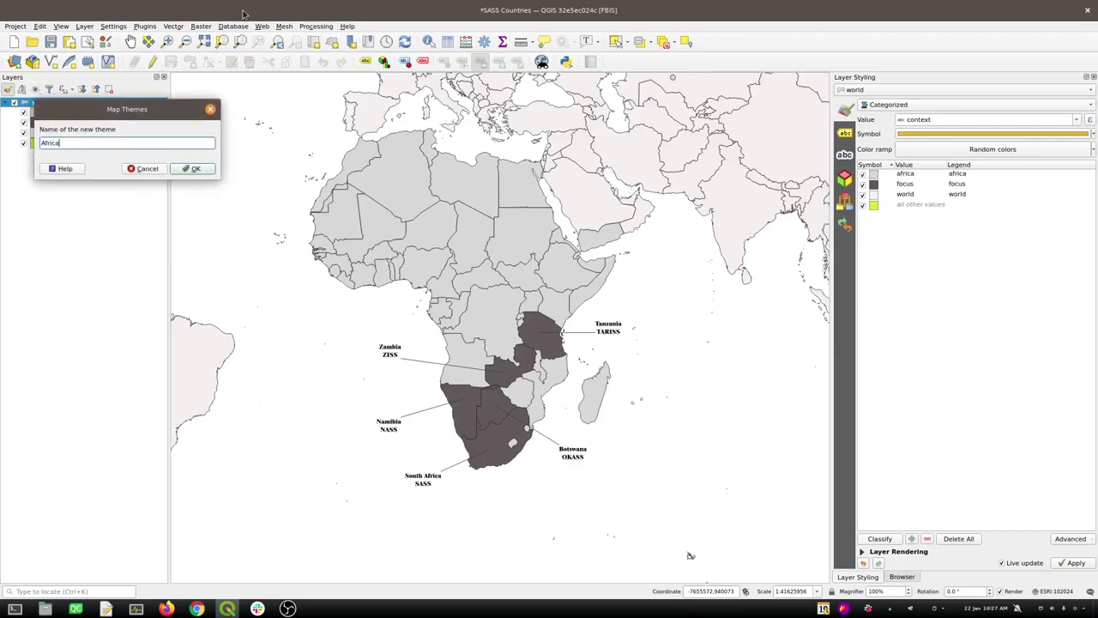
pyautogui.press('Return')
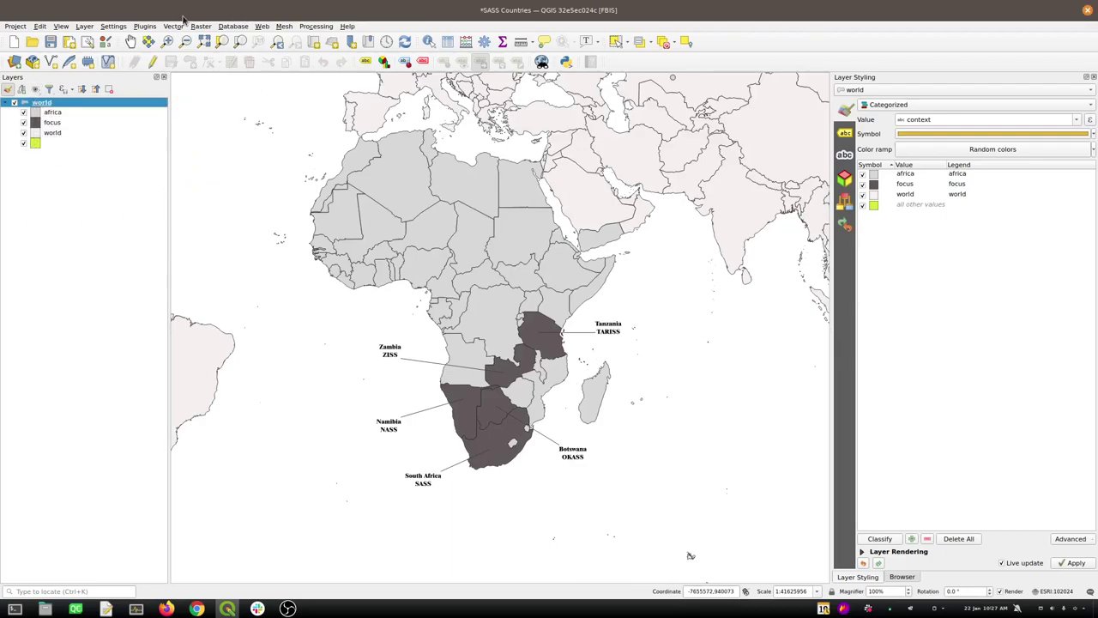
pyautogui.click(35, 89)
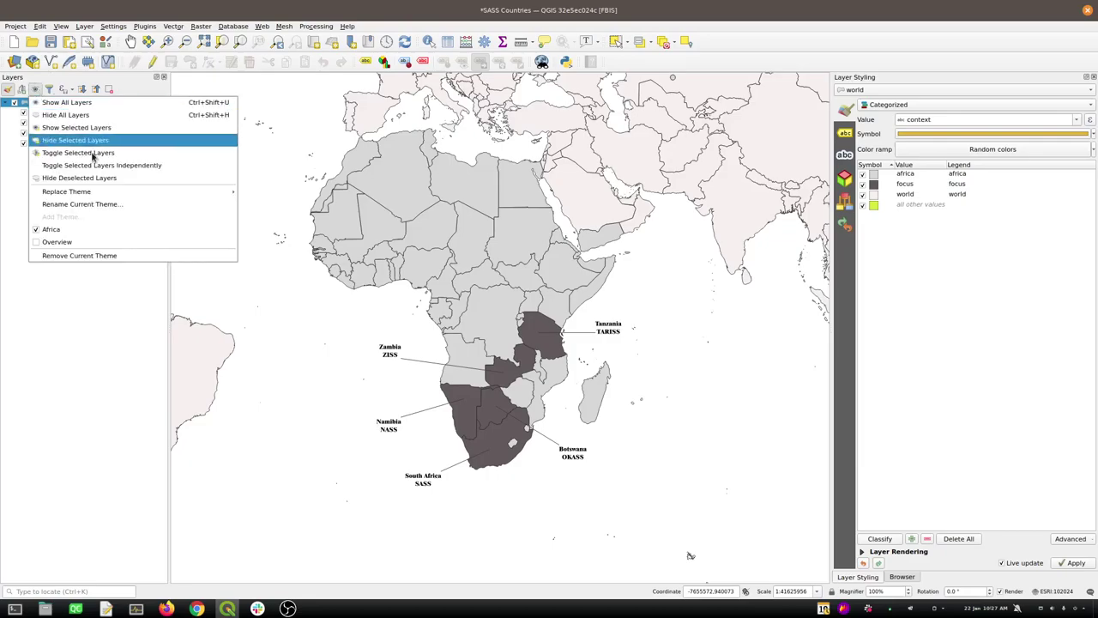
# Apply the Overview map theme to the project layers and save the project
pyautogui.click(54, 244)
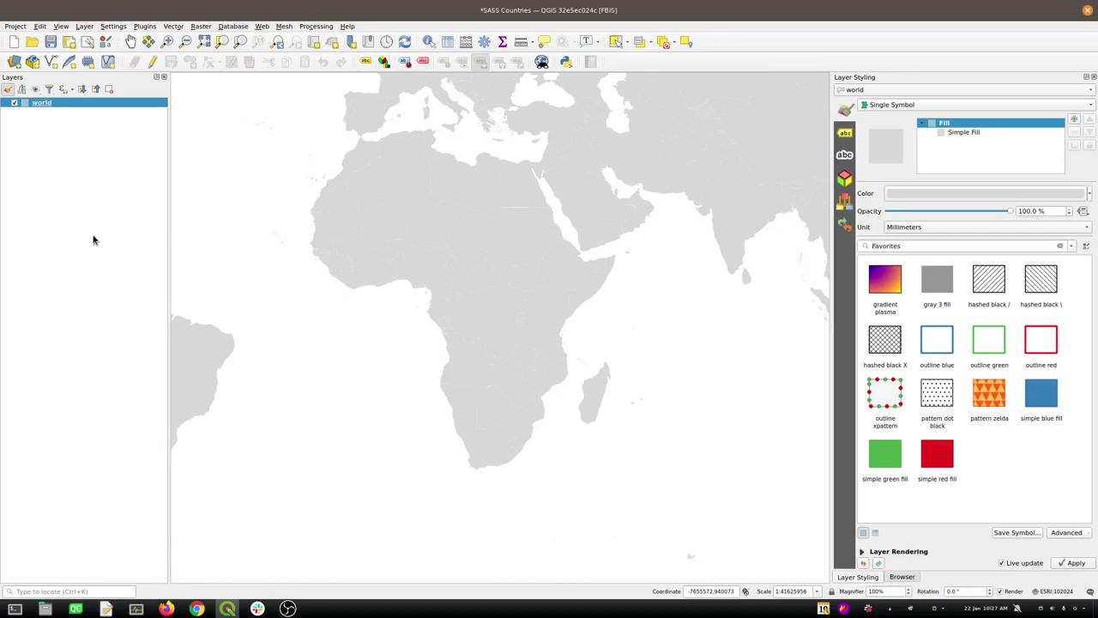
pyautogui.hotkey('ctrl', 's')
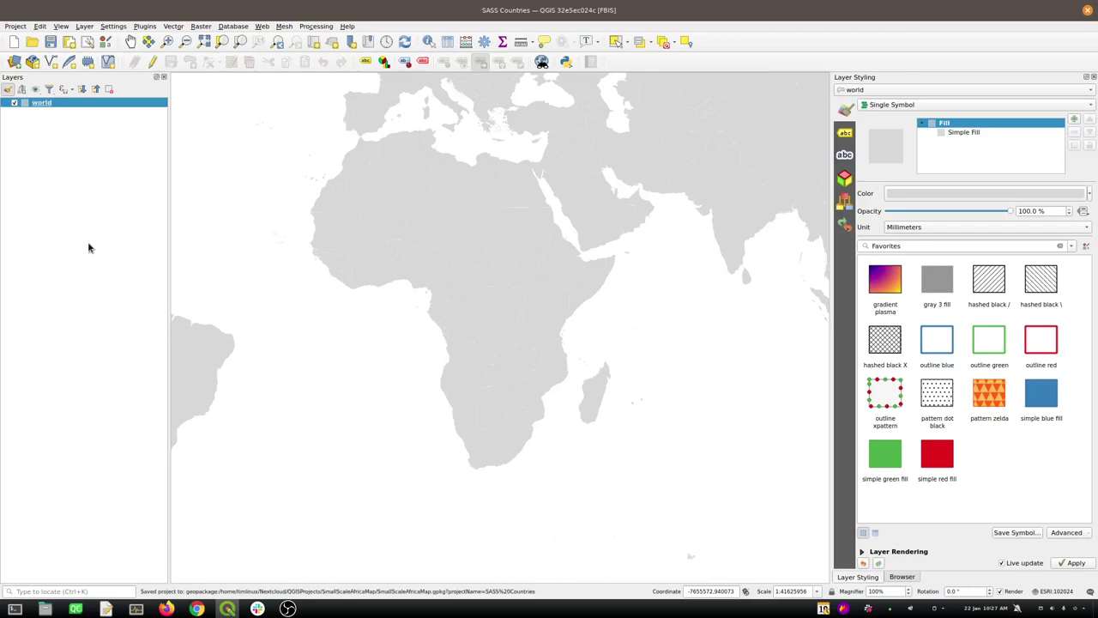
# Switch to the SASS Countries layout and make the world inset map follow the Overview map theme
pyautogui.hotkey('alt', 'Tab')
pyautogui.hotkey('alt', 'Tab')
pyautogui.hotkey('alt', 'Tab')
pyautogui.hotkey('alt', 'Tab')
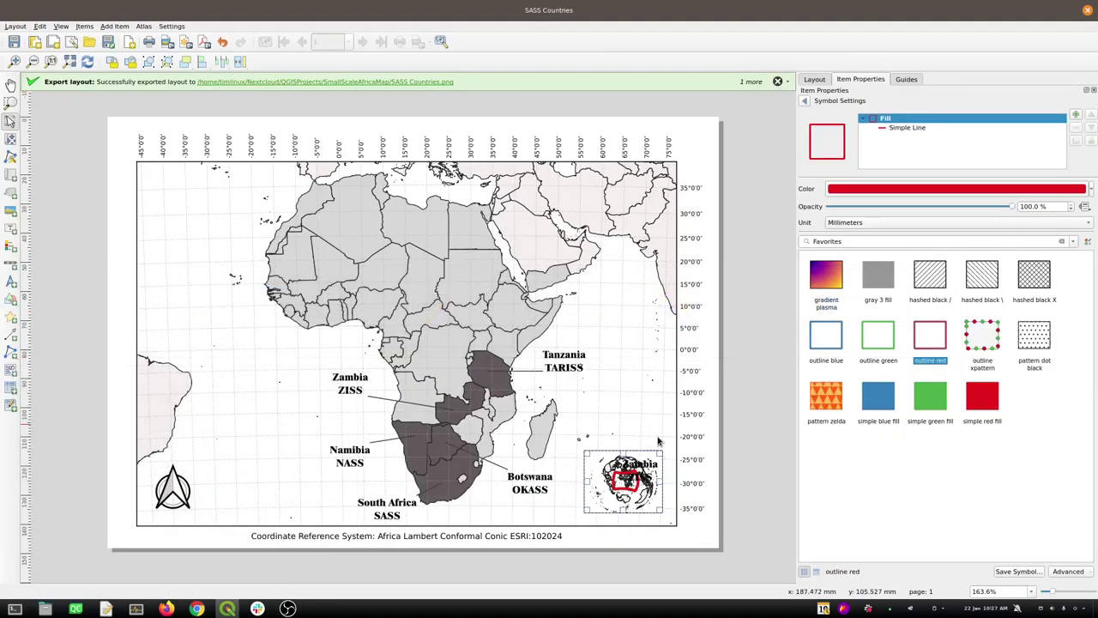
pyautogui.click(805, 101)
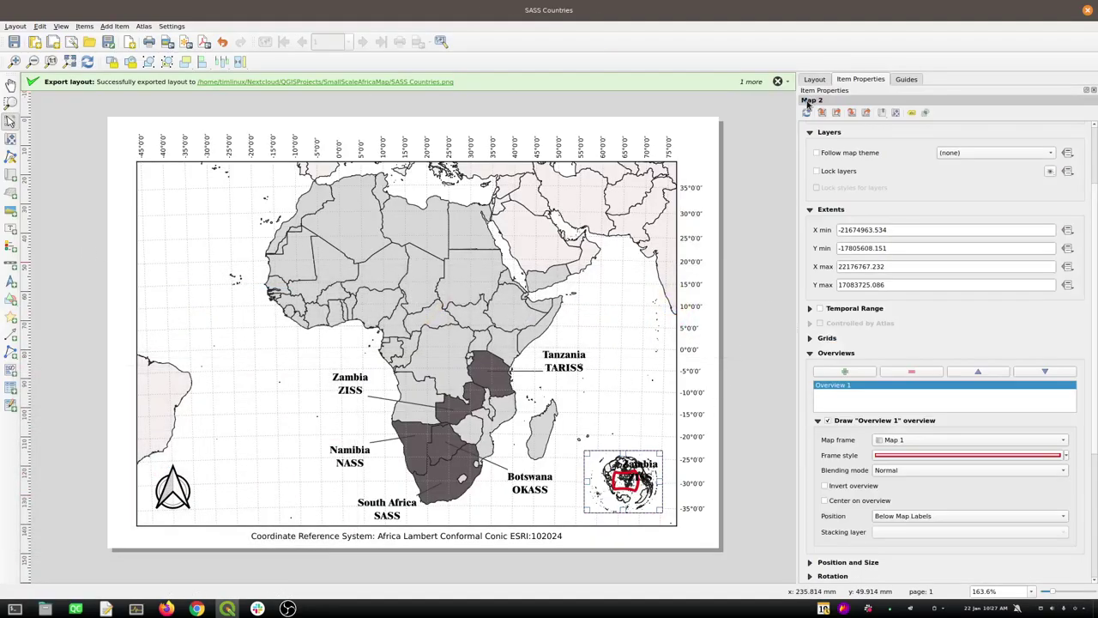
pyautogui.click(872, 154)
pyautogui.click(946, 155)
pyautogui.click(964, 181)
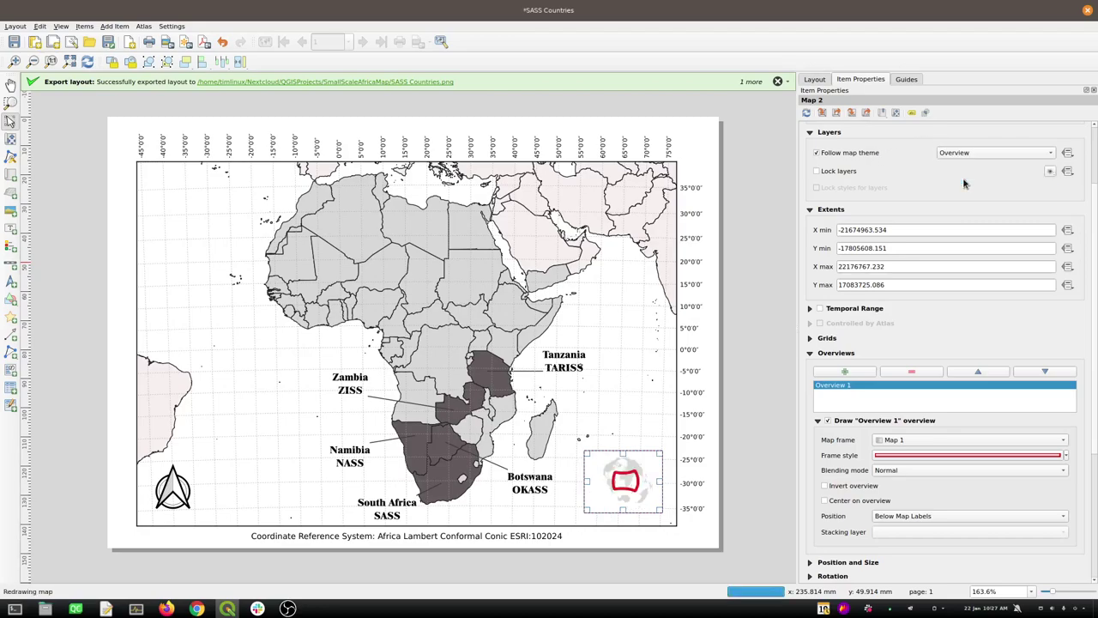
# Make the main map follow the Africa map theme and reselect the world inset map
pyautogui.click(521, 326)
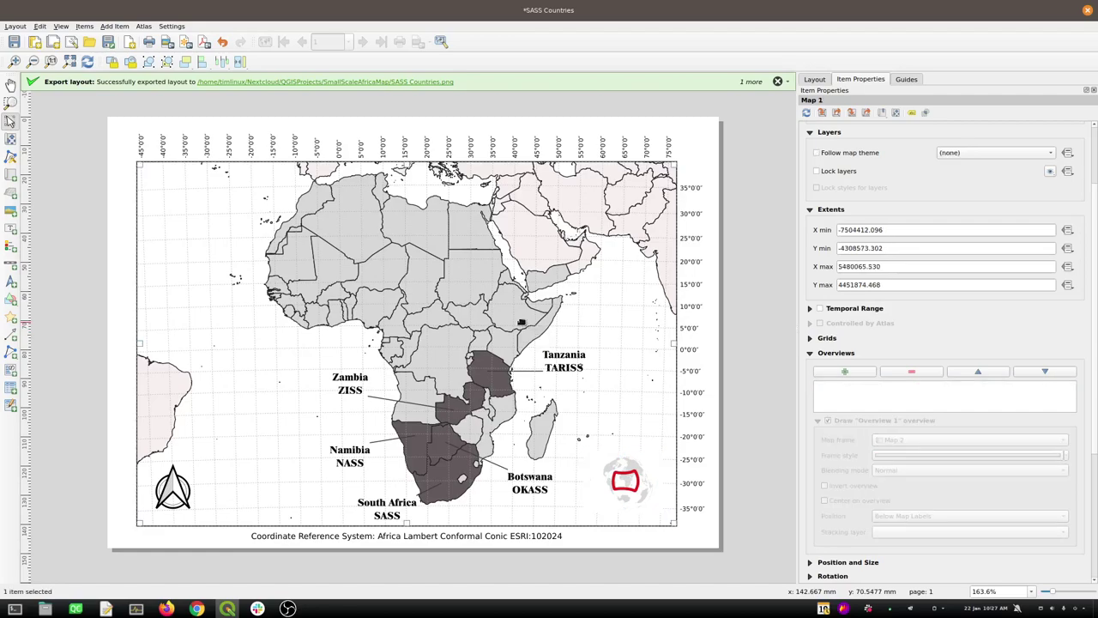
pyautogui.click(885, 152)
pyautogui.click(960, 154)
pyautogui.click(965, 167)
pyautogui.click(626, 478)
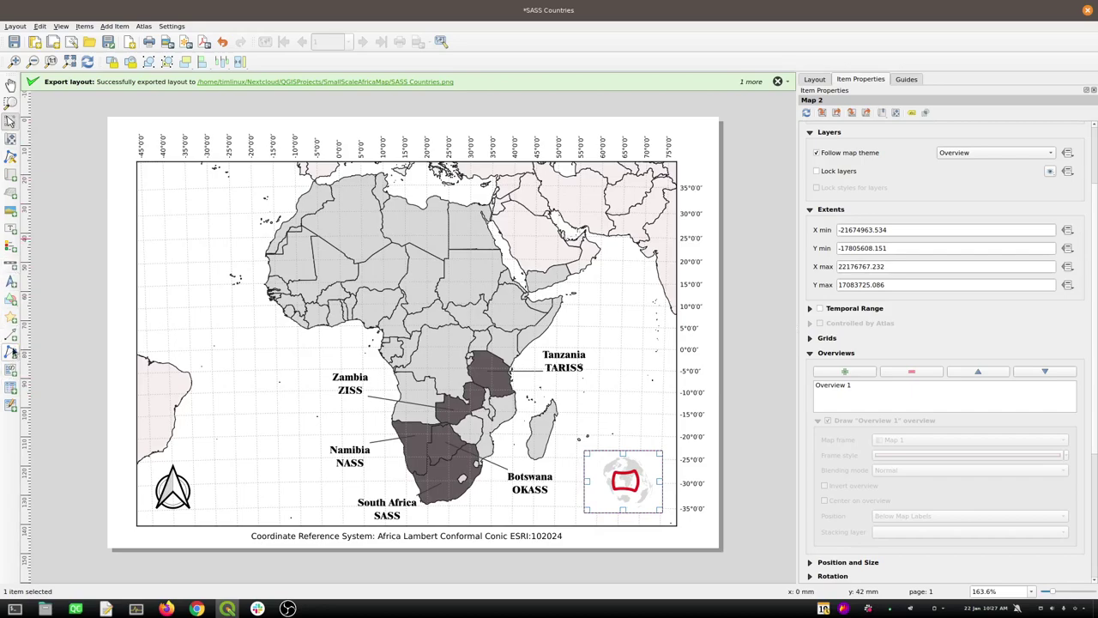
# Draw a circular ellipse shape over the globe of the world inset map
pyautogui.click(12, 302)
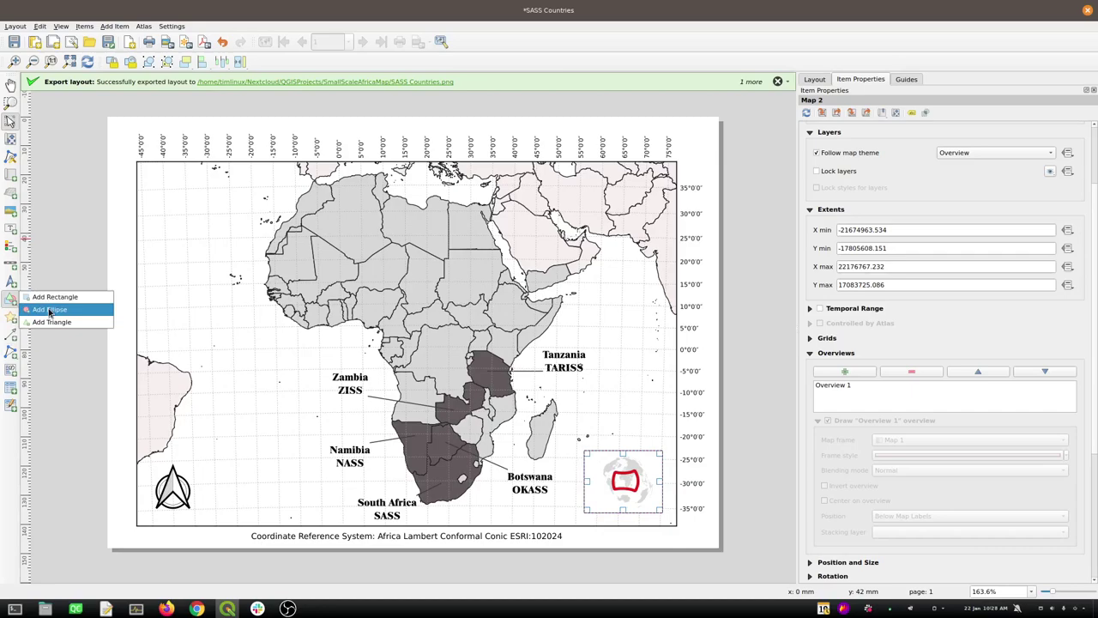
pyautogui.click(49, 310)
pyautogui.moveTo(600, 456); pyautogui.dragTo(654, 507)
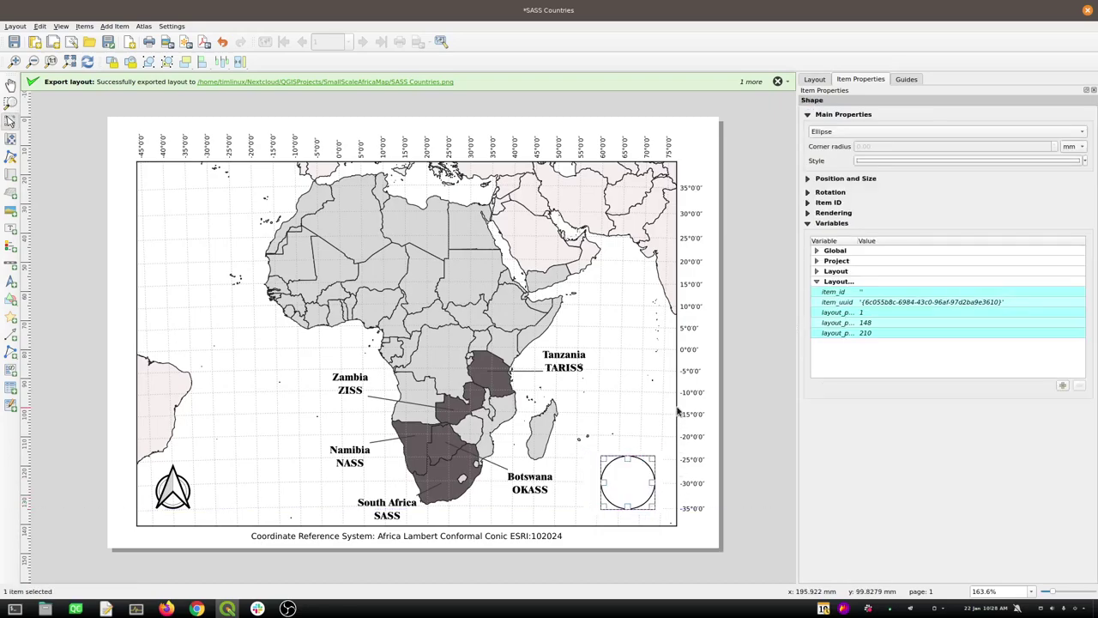
# Nudge the circle horizontally until it is centred over the globe inset
pyautogui.press('Left')
pyautogui.press('Left')
pyautogui.press('Left')
pyautogui.press('Right')
pyautogui.press('Right')
pyautogui.press('Right')
pyautogui.press('Left')
pyautogui.press('Left')
pyautogui.press('Left')
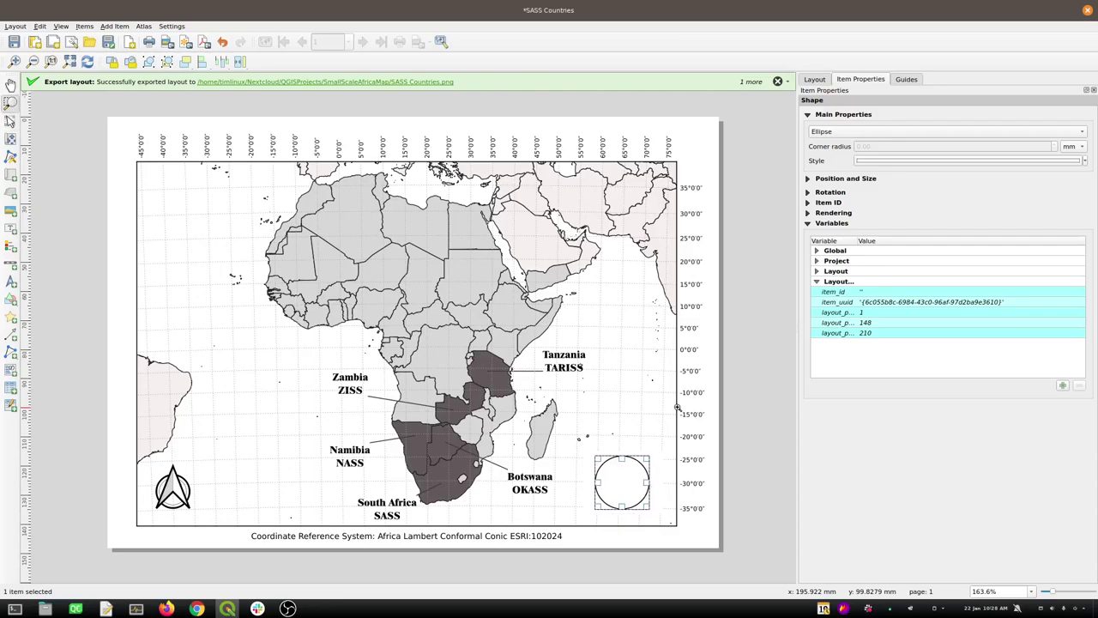
pyautogui.press('Right')
pyautogui.press('Right')
pyautogui.press('Right')
pyautogui.press('super')
pyautogui.press('super')
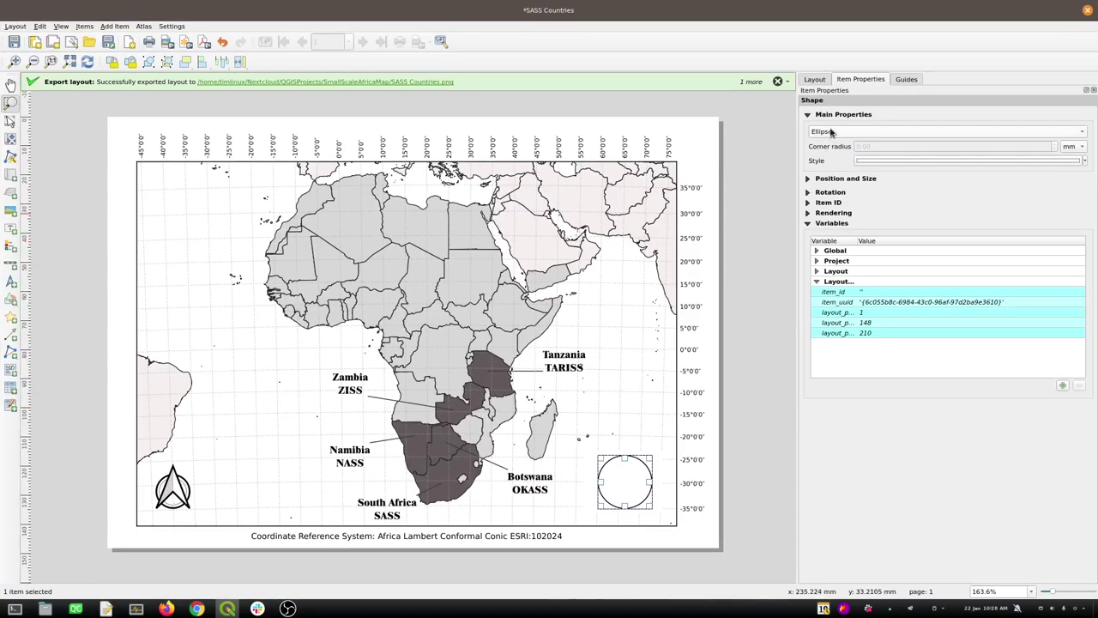
# Set the circle's simple fill to the No Brush fill style with a stroke width of 0.1 mm
pyautogui.click(880, 161)
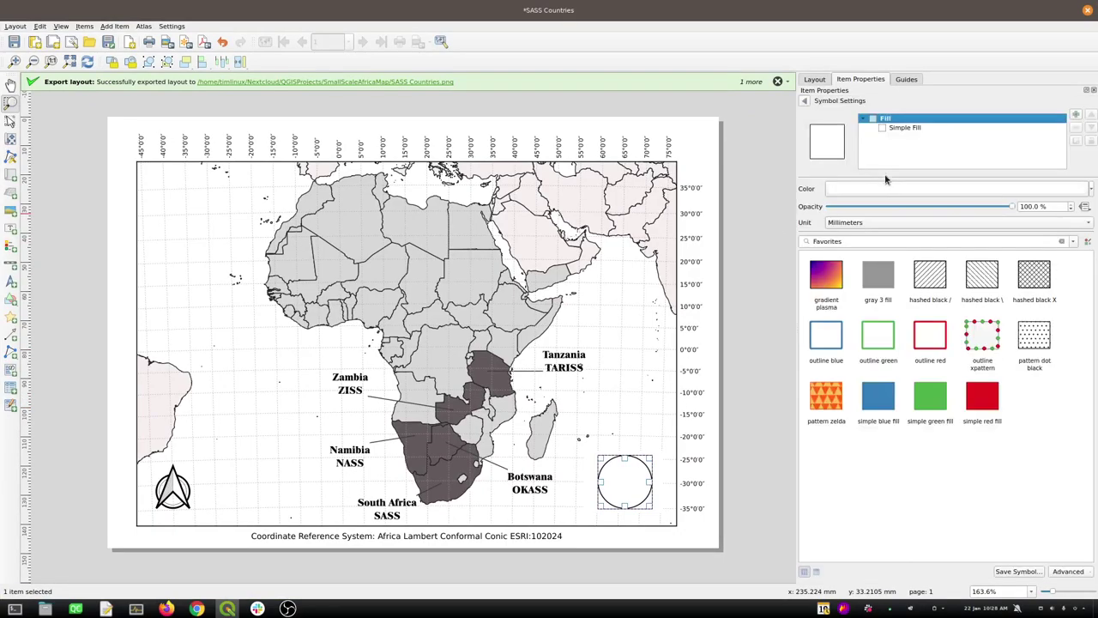
pyautogui.click(905, 128)
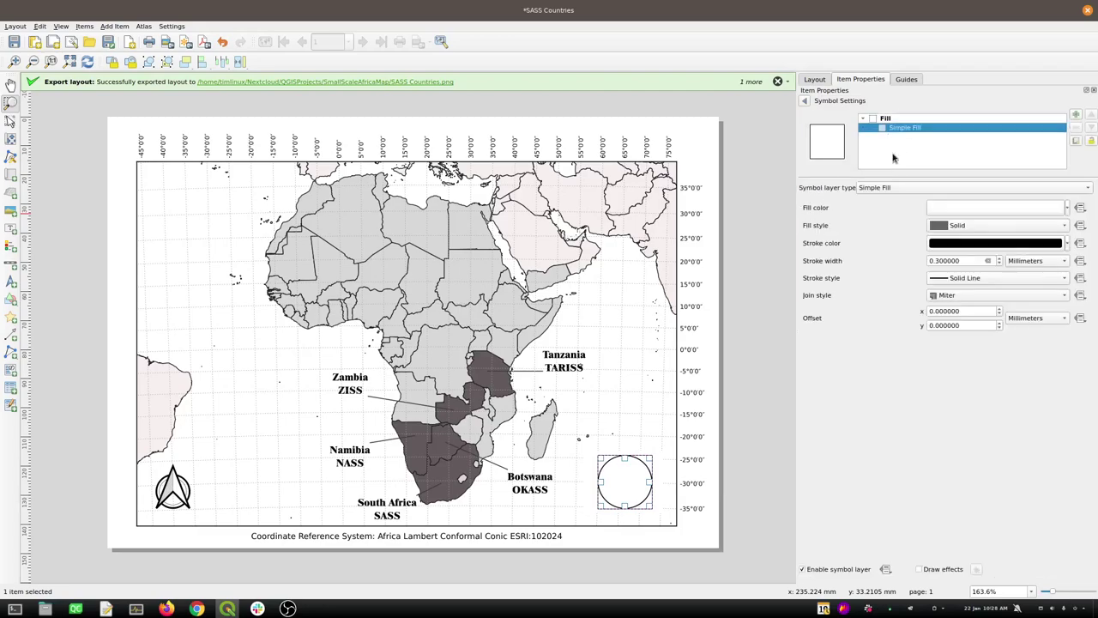
pyautogui.click(978, 227)
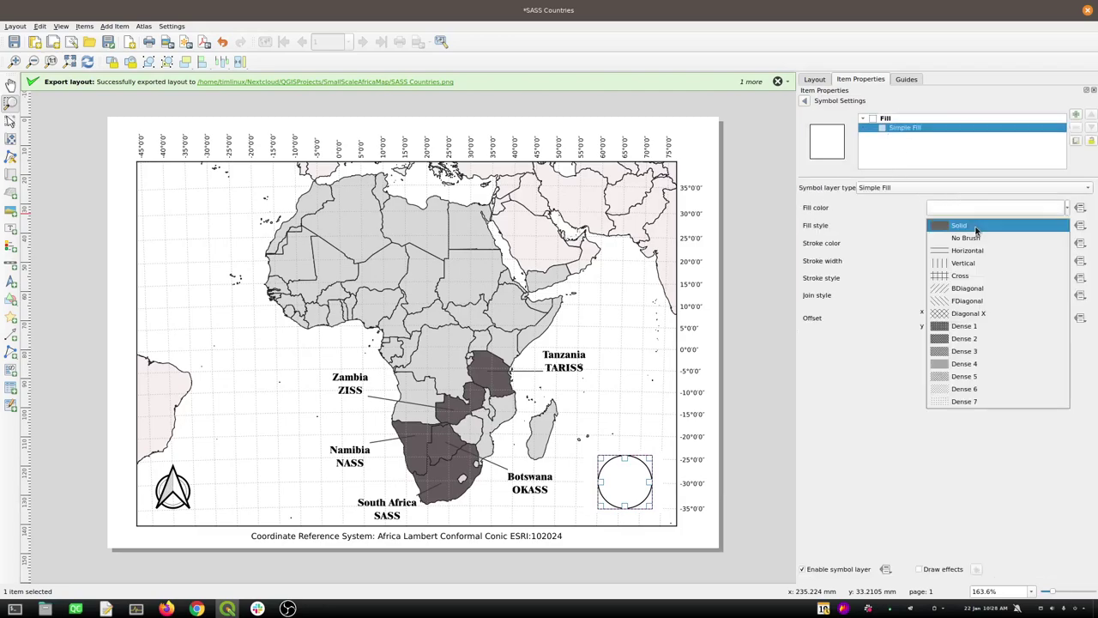
pyautogui.click(962, 239)
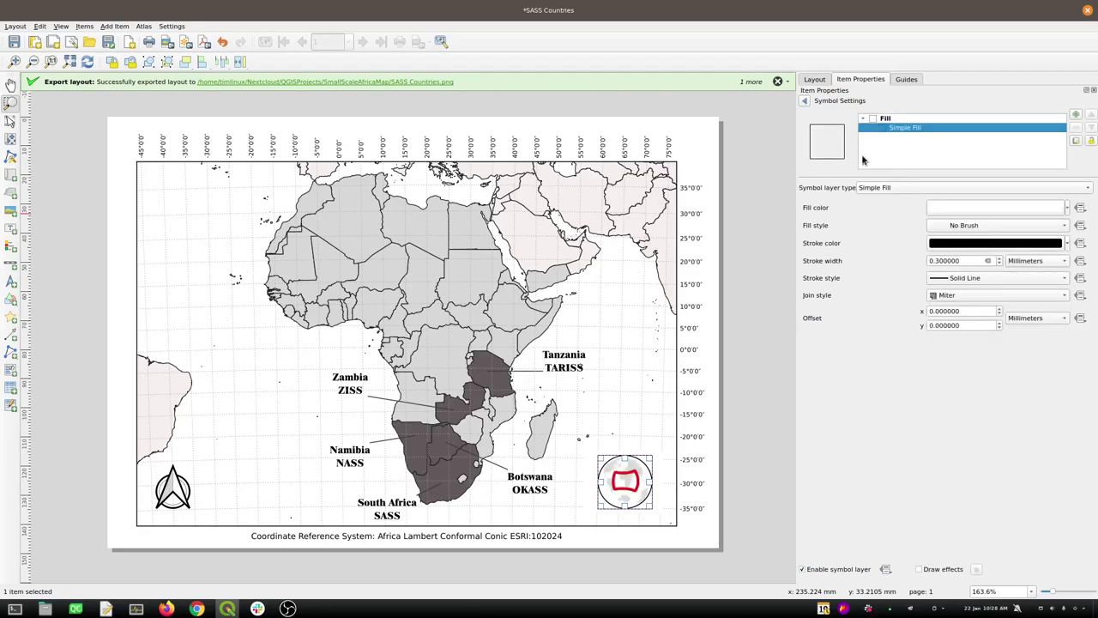
pyautogui.click(999, 263)
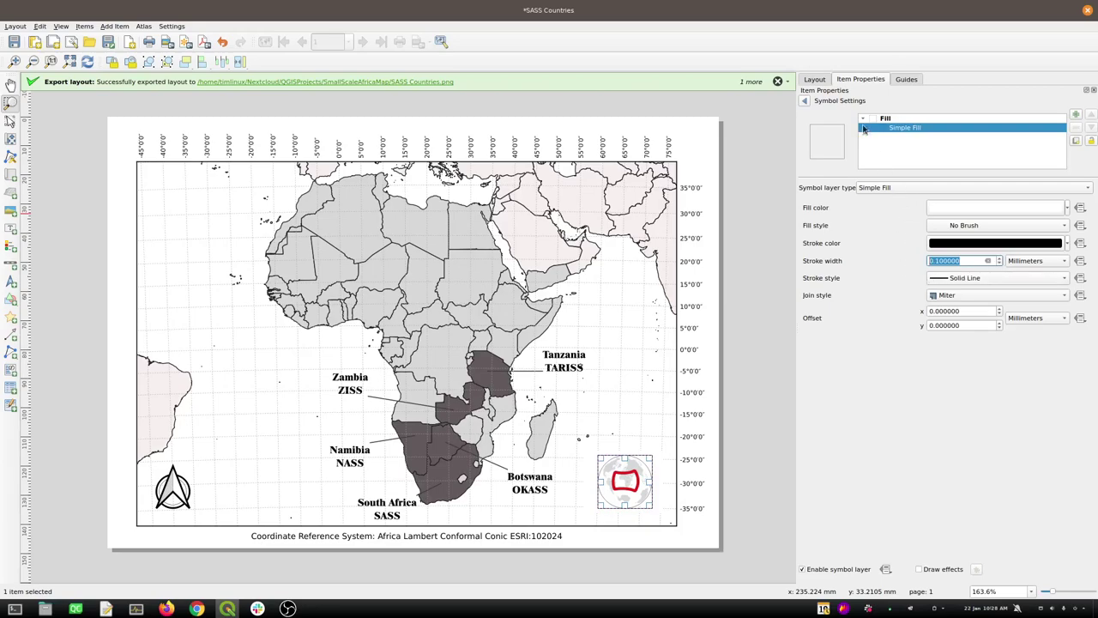
pyautogui.click(804, 101)
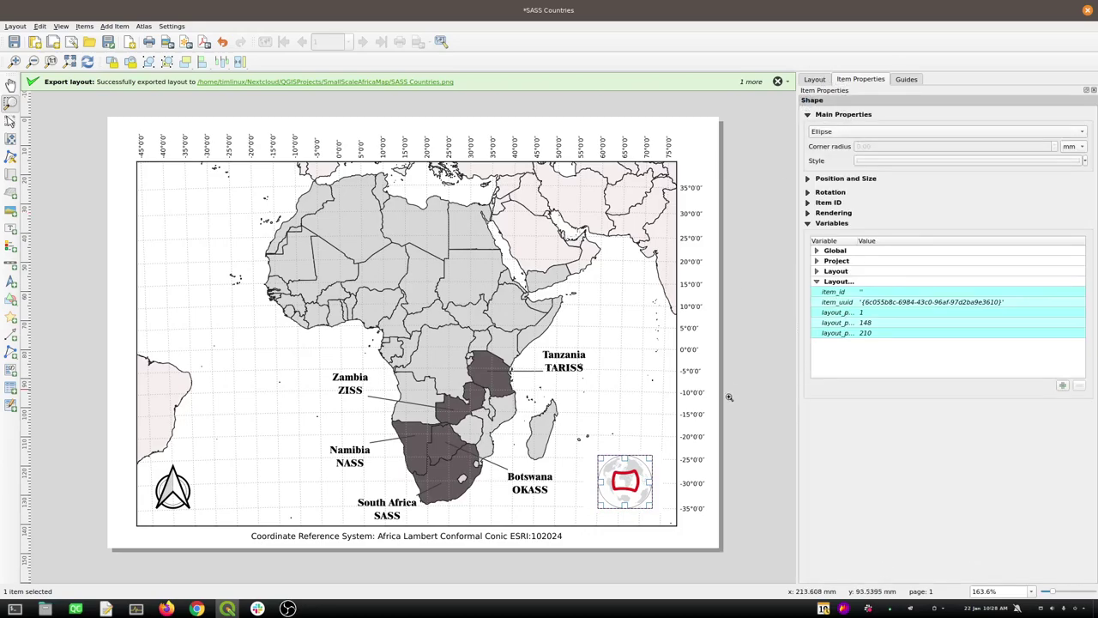
# Save the layout and fine-tune the circle's size so its outline fits around the globe inset
pyautogui.scroll(1, 706, 504)
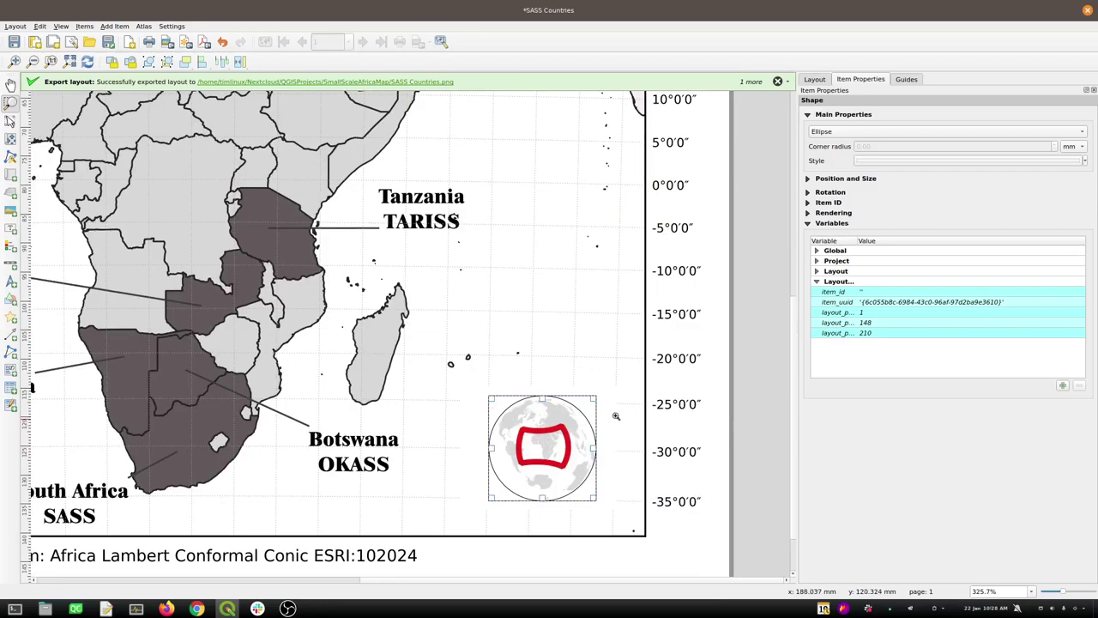
pyautogui.click(13, 42)
pyautogui.click(10, 120)
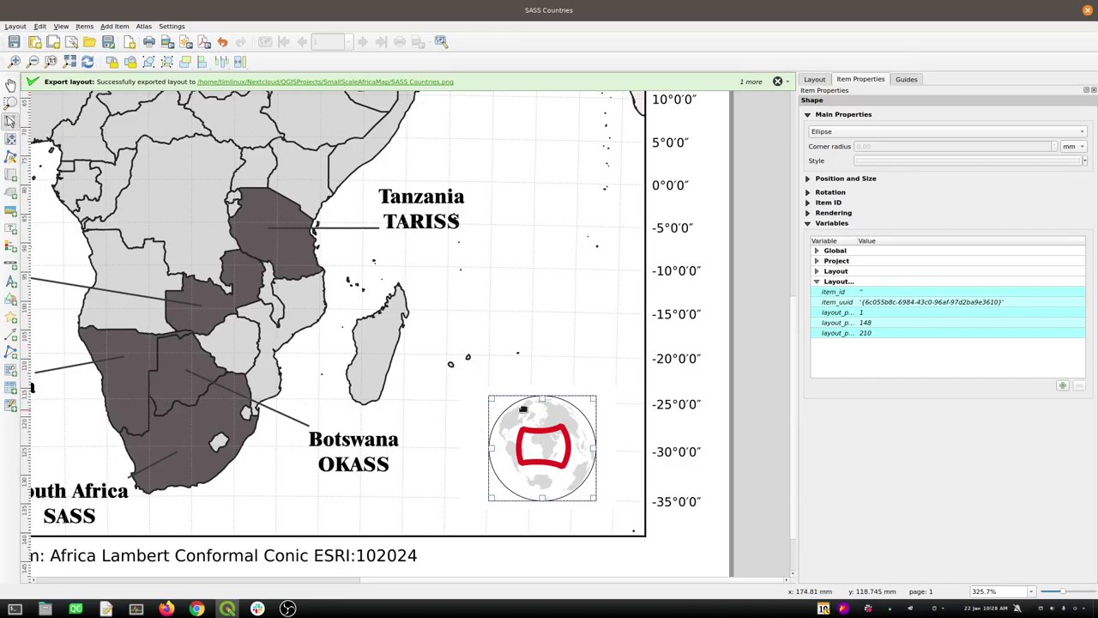
pyautogui.click(759, 393)
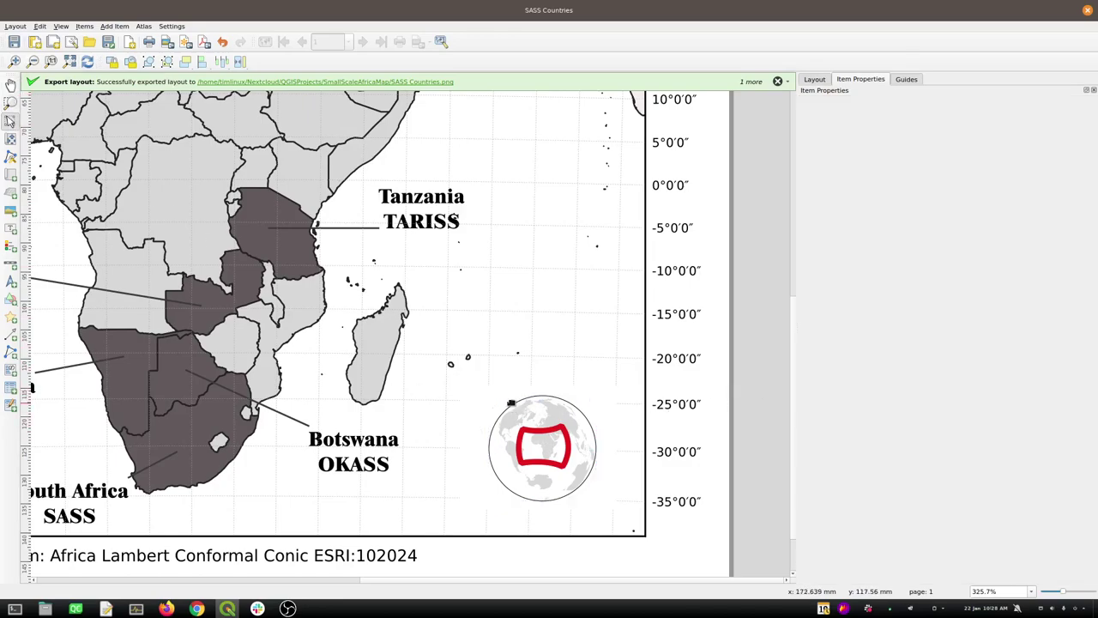
pyautogui.click(520, 417)
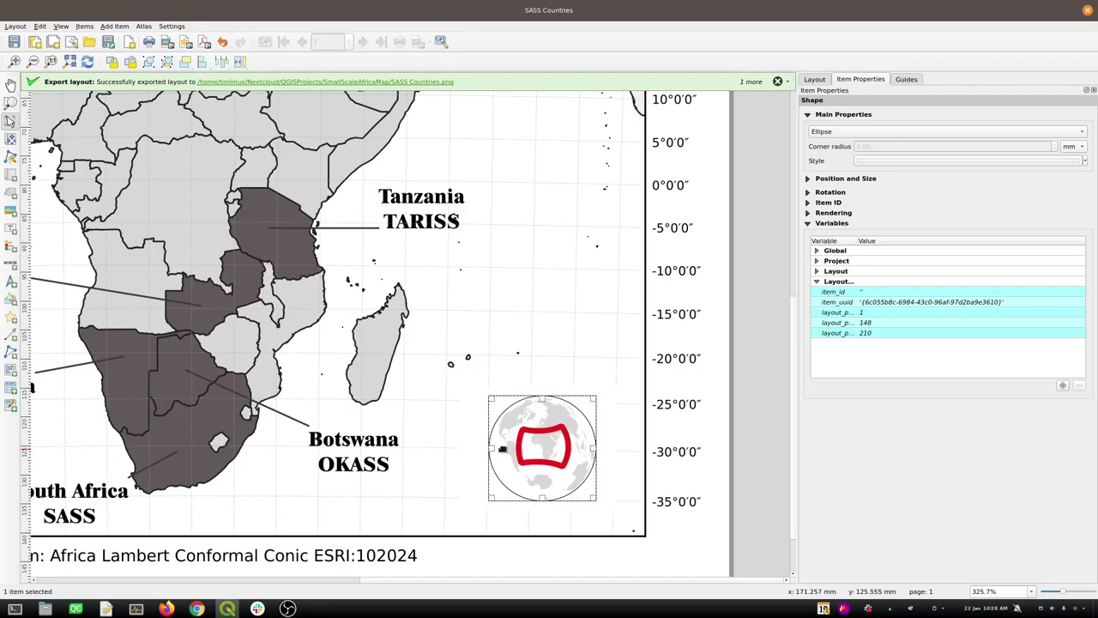
pyautogui.moveTo(492, 448); pyautogui.dragTo(494, 449)
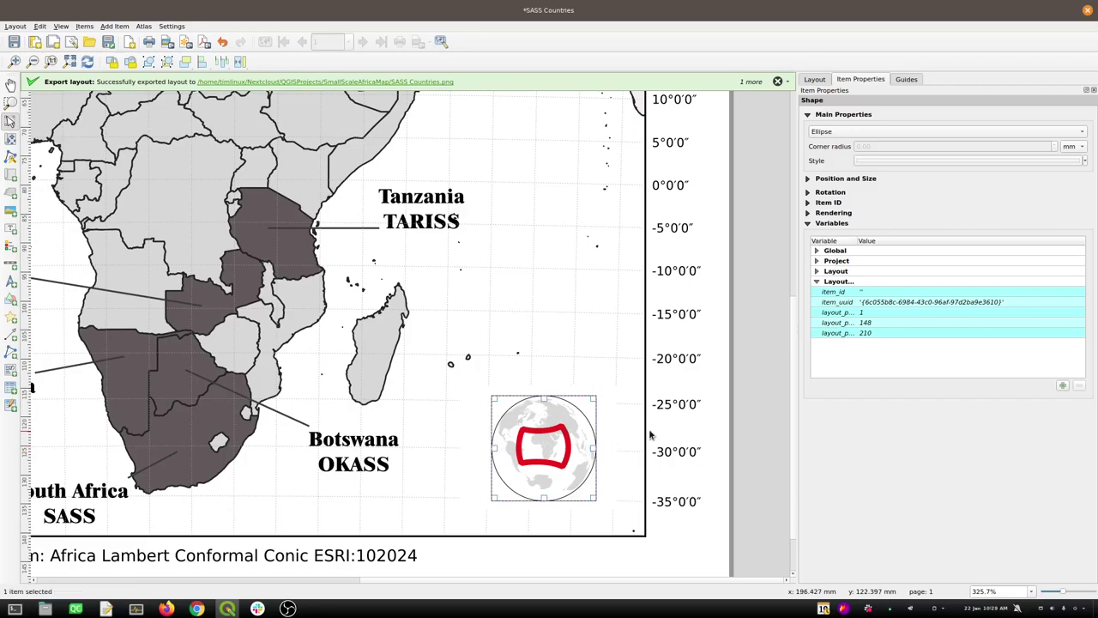
pyautogui.moveTo(592, 500); pyautogui.dragTo(598, 499)
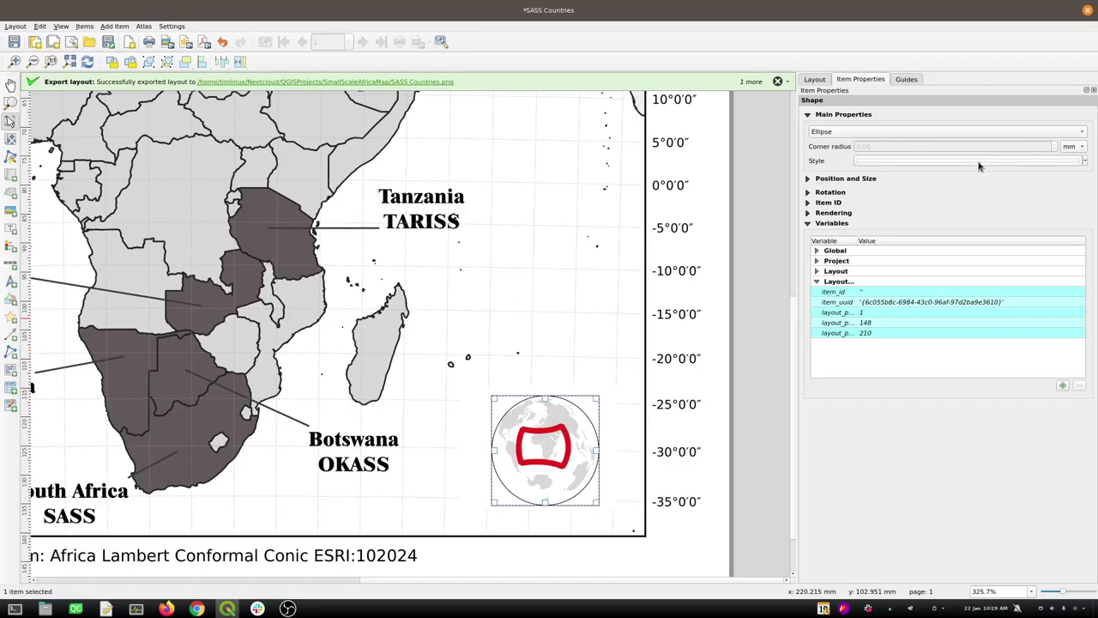
# Enable draw effects on the circle's simple fill and turn on the Inner Shadow effect
pyautogui.click(1050, 163)
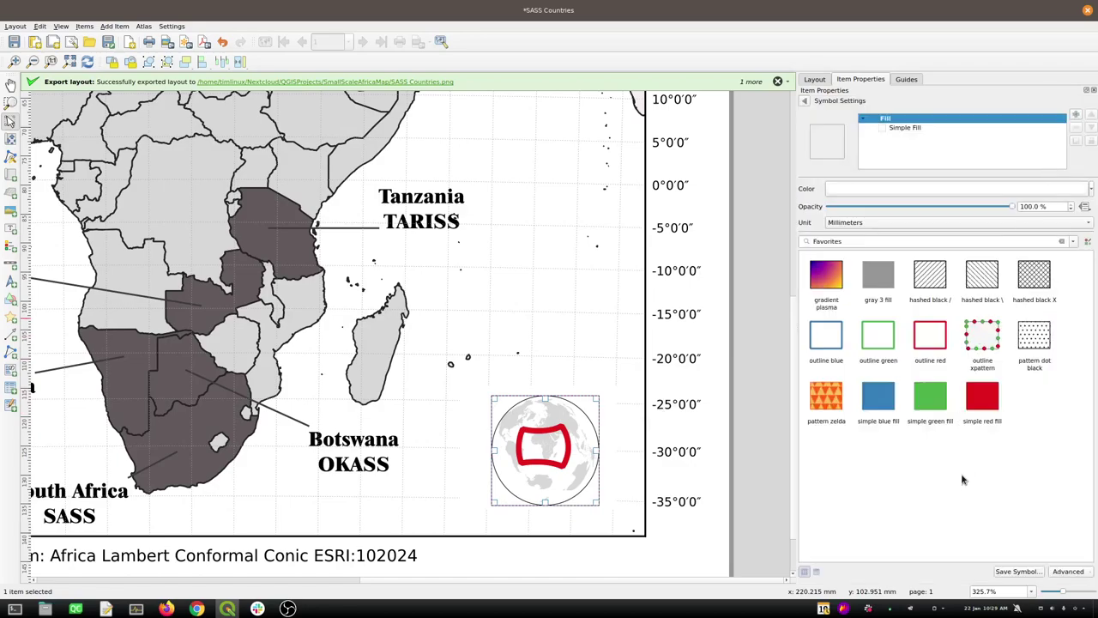
pyautogui.click(1070, 571)
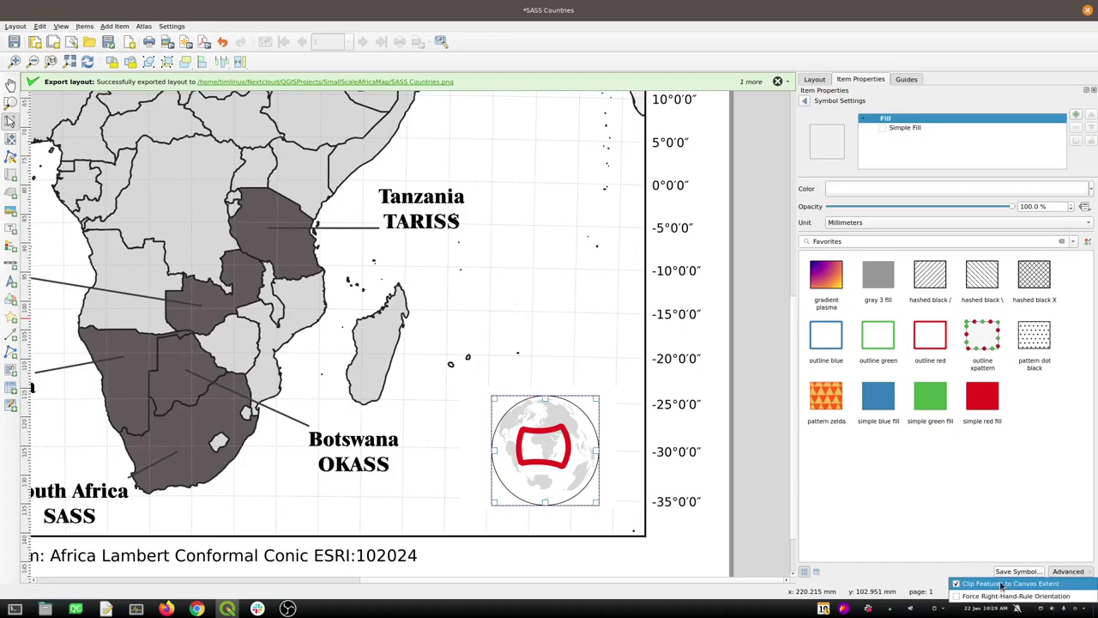
pyautogui.click(933, 556)
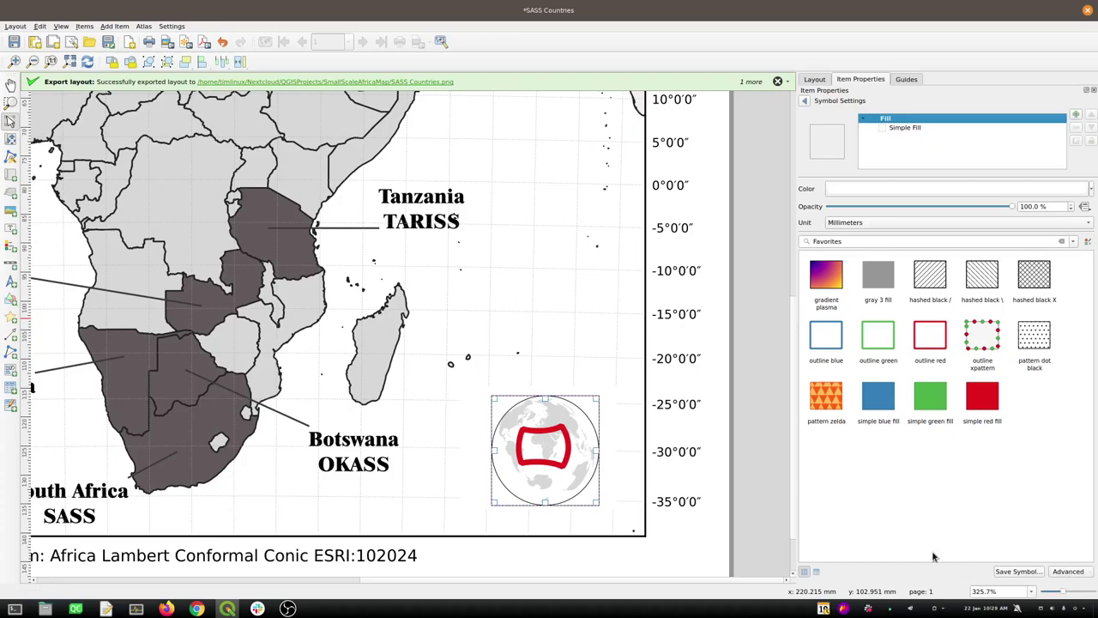
pyautogui.click(904, 128)
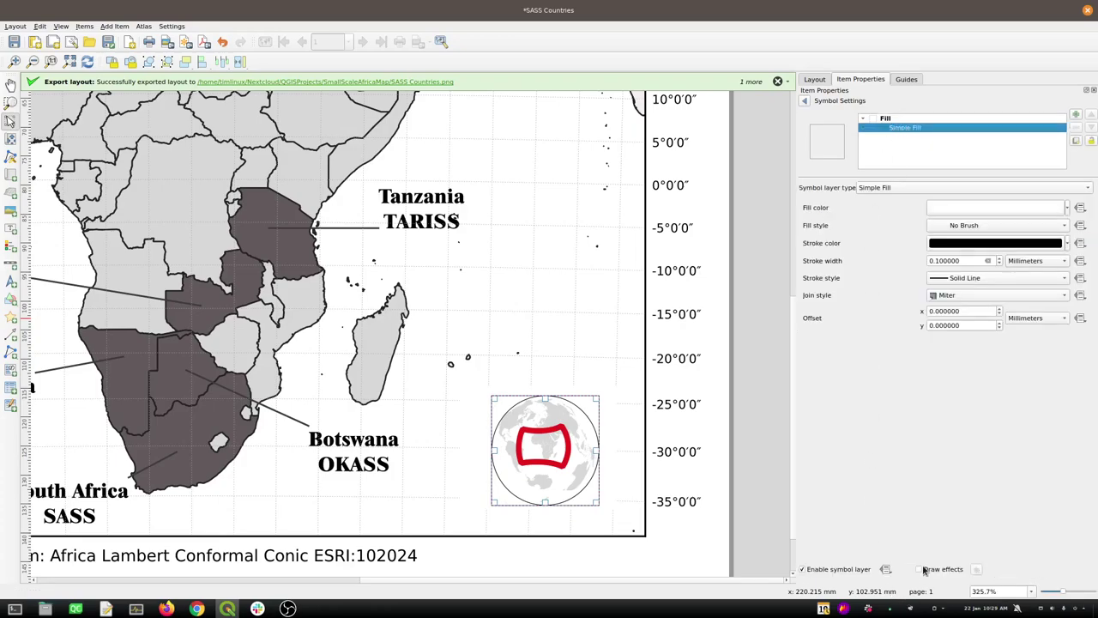
pyautogui.click(976, 569)
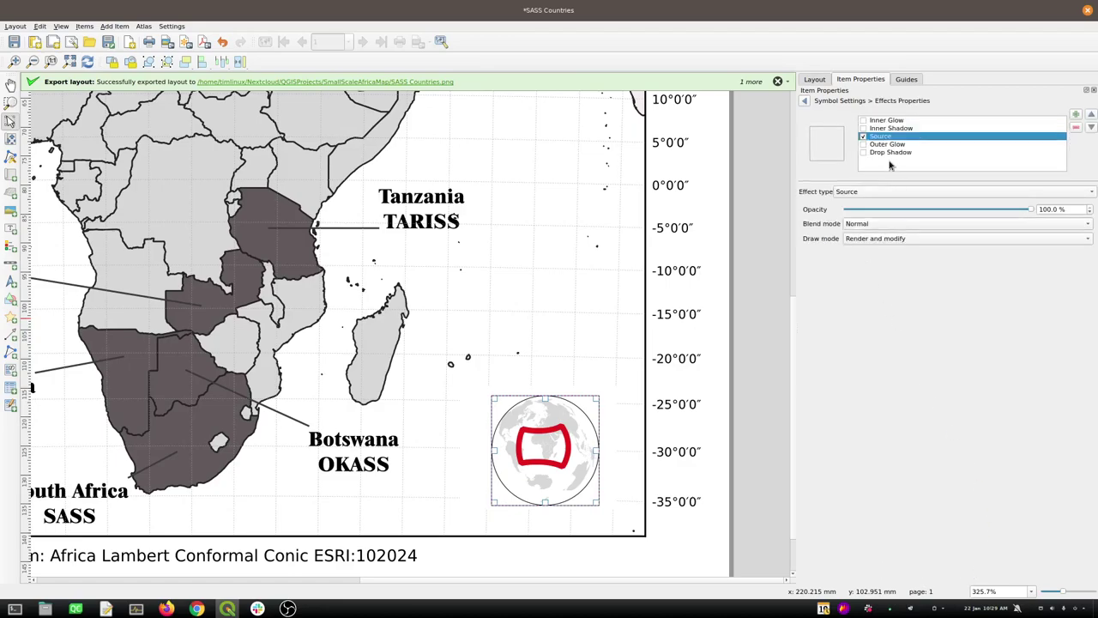
pyautogui.click(878, 129)
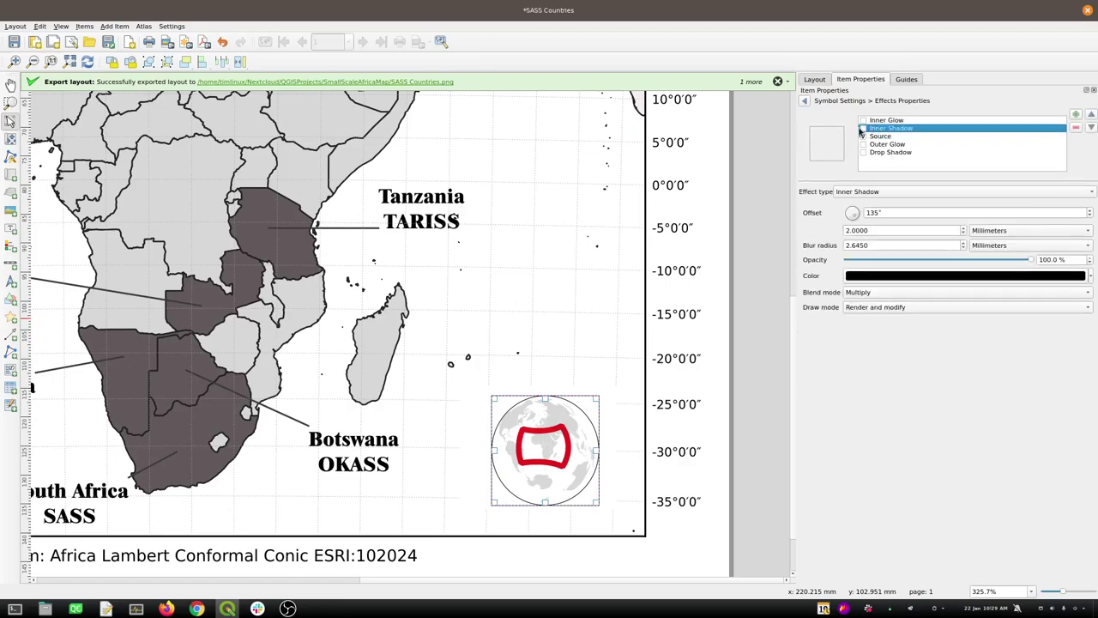
pyautogui.click(863, 129)
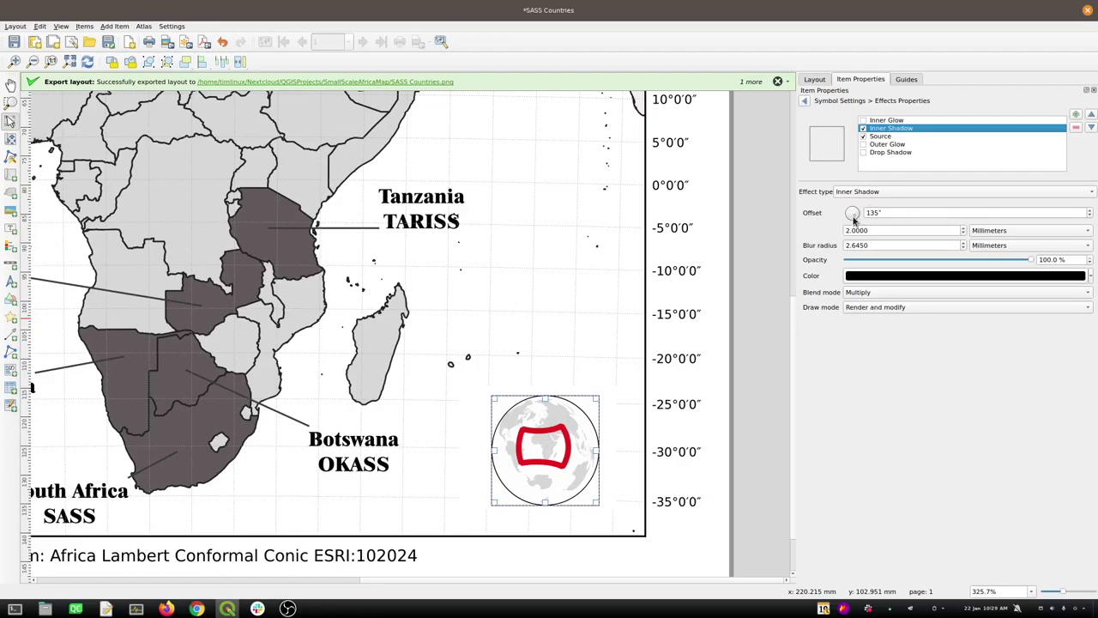
pyautogui.click(863, 128)
pyautogui.click(863, 129)
# Set the inner shadow's blur radius to 1 mm
pyautogui.click(913, 244)
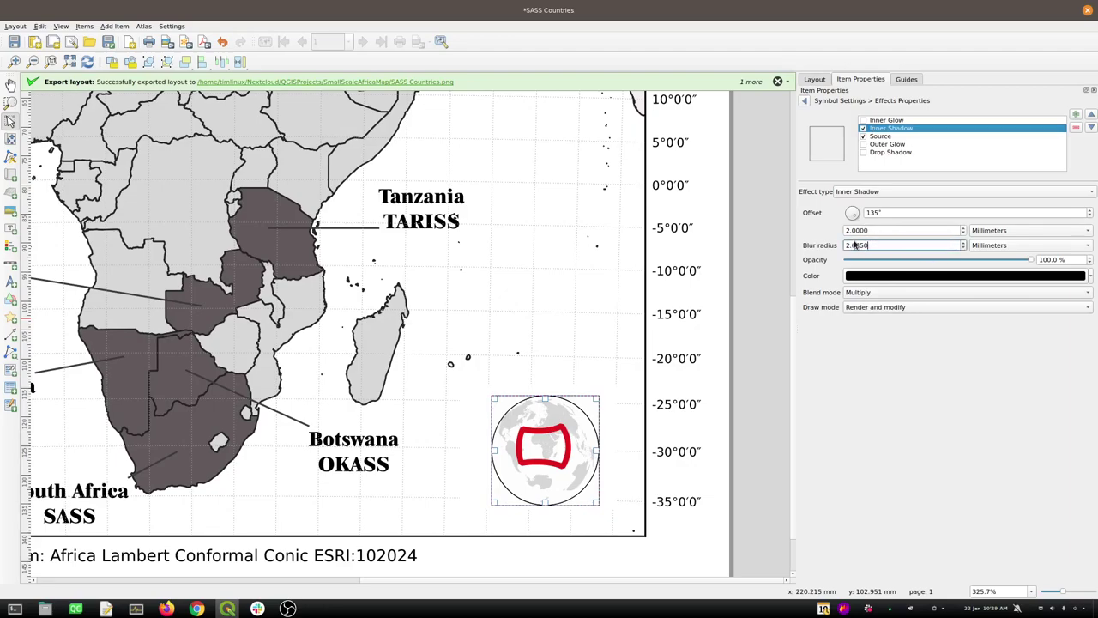
pyautogui.moveTo(882, 245); pyautogui.dragTo(832, 247)
pyautogui.write('1')
pyautogui.press('Return')
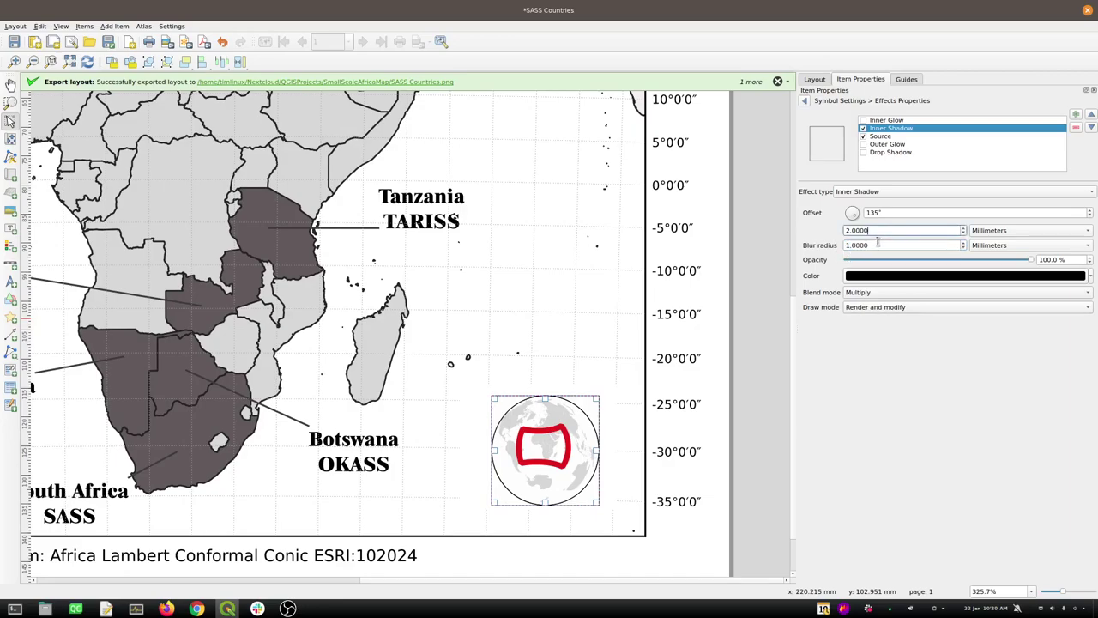
# Set the inner shadow's offset distance to 4 mm and its blur radius to 3 mm
pyautogui.moveTo(878, 245); pyautogui.dragTo(831, 235)
pyautogui.write('3')
pyautogui.press('Return')
pyautogui.write('4')
pyautogui.click(881, 246)
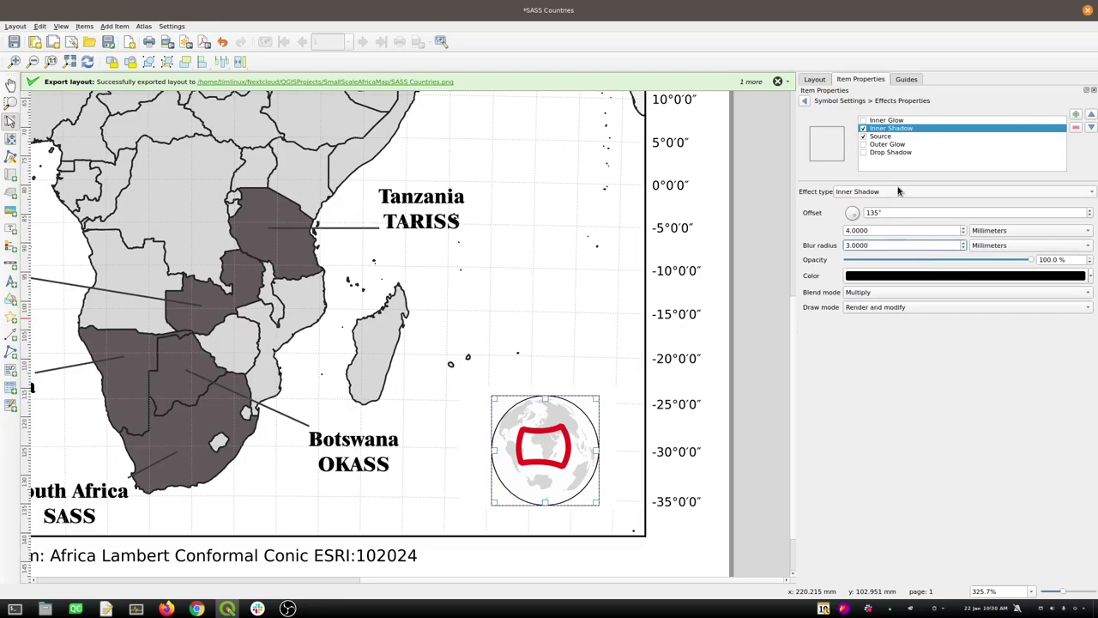
# Keep the Inner Shadow effect enabled and set its offset distance to 5 mm
pyautogui.click(862, 129)
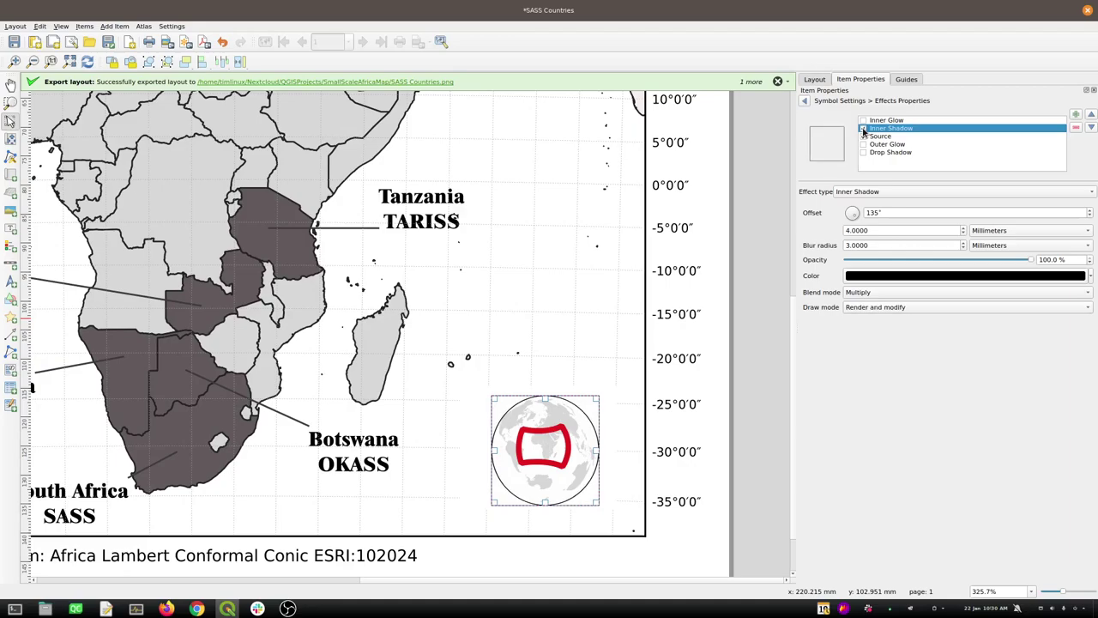
pyautogui.tripleClick(896, 230)
pyautogui.write('5')
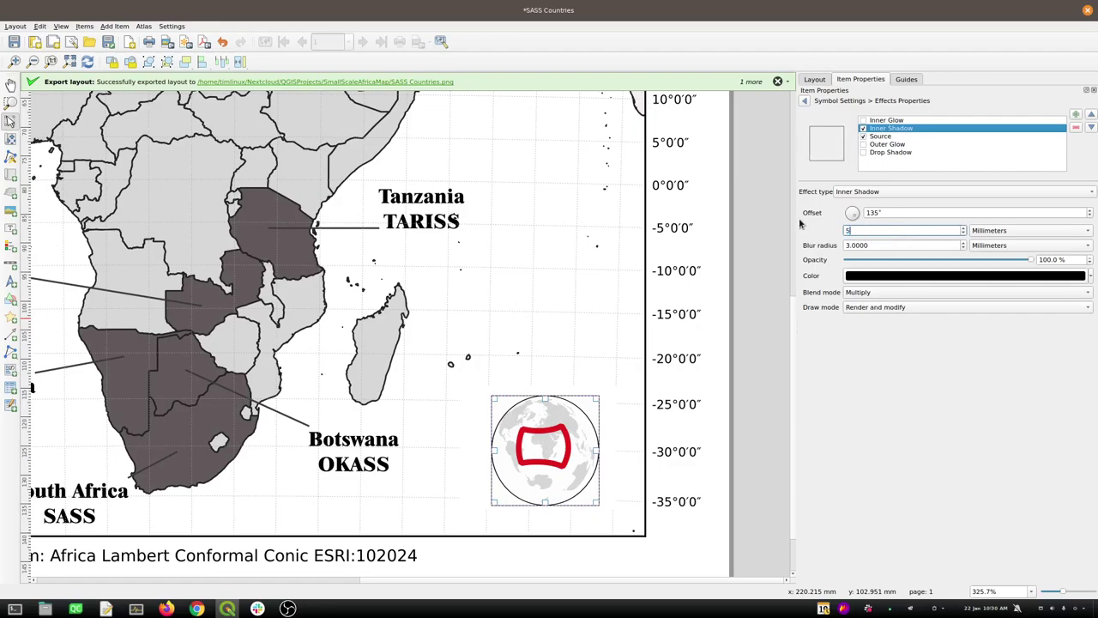
# Set the inner shadow's offset distance to 4 mm and blur radius to 5 mm, and toggle the effect off and back on
pyautogui.press('Tab')
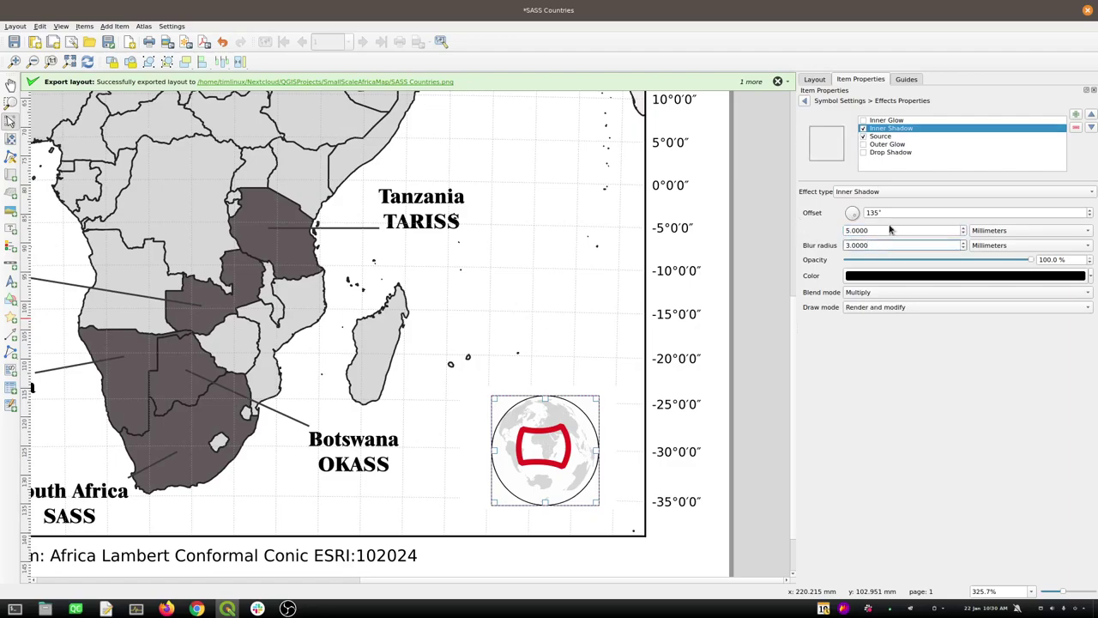
pyautogui.tripleClick(890, 227)
pyautogui.write('4')
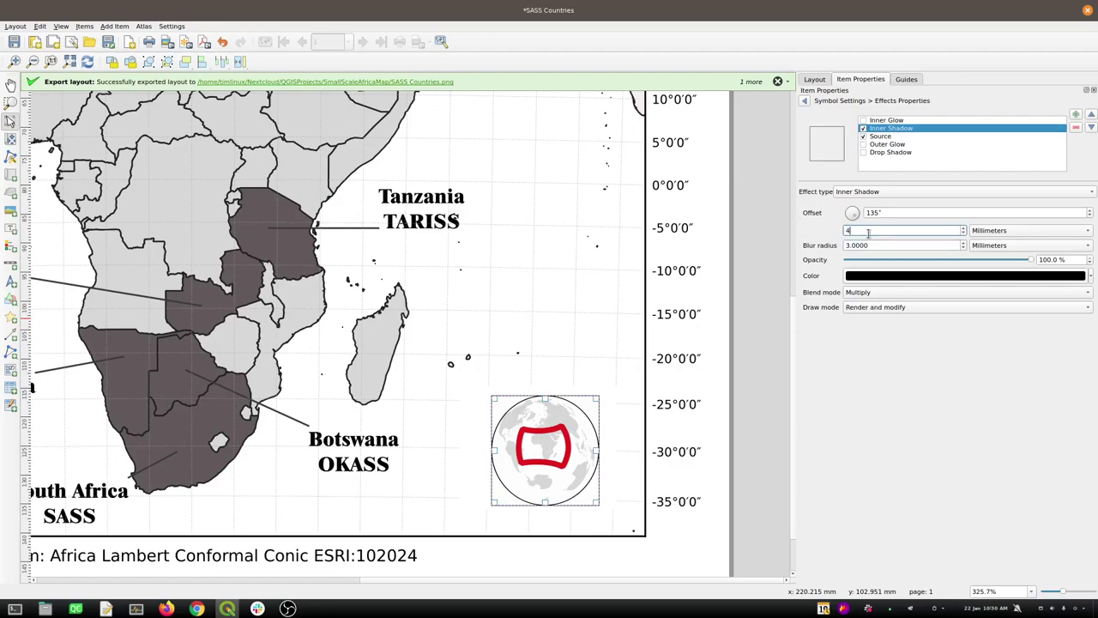
pyautogui.press('Tab')
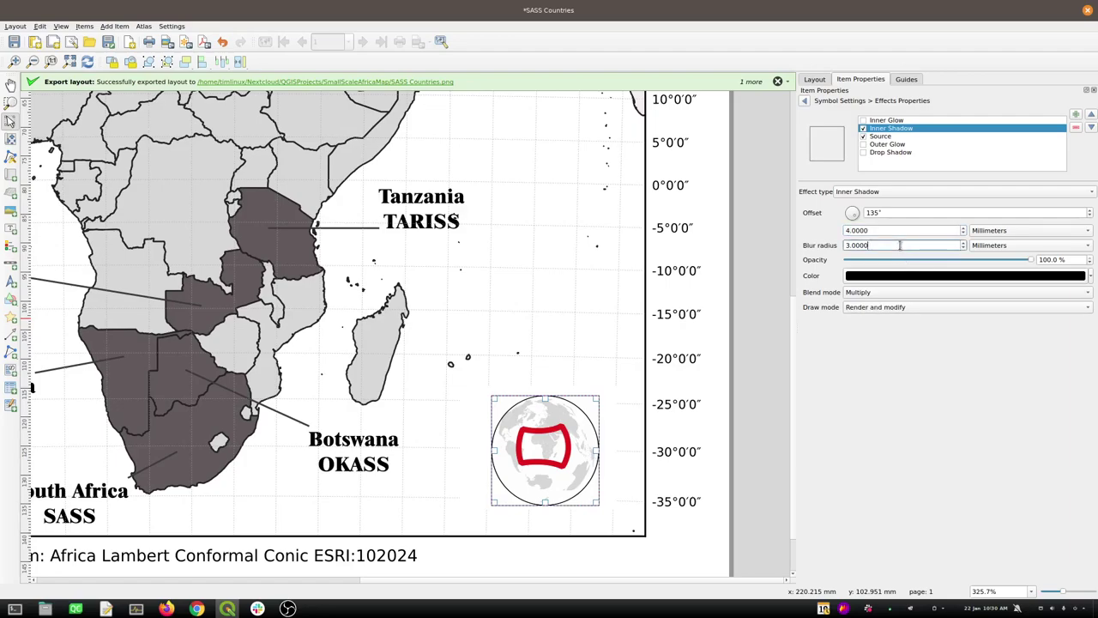
pyautogui.write('5')
pyautogui.click(885, 230)
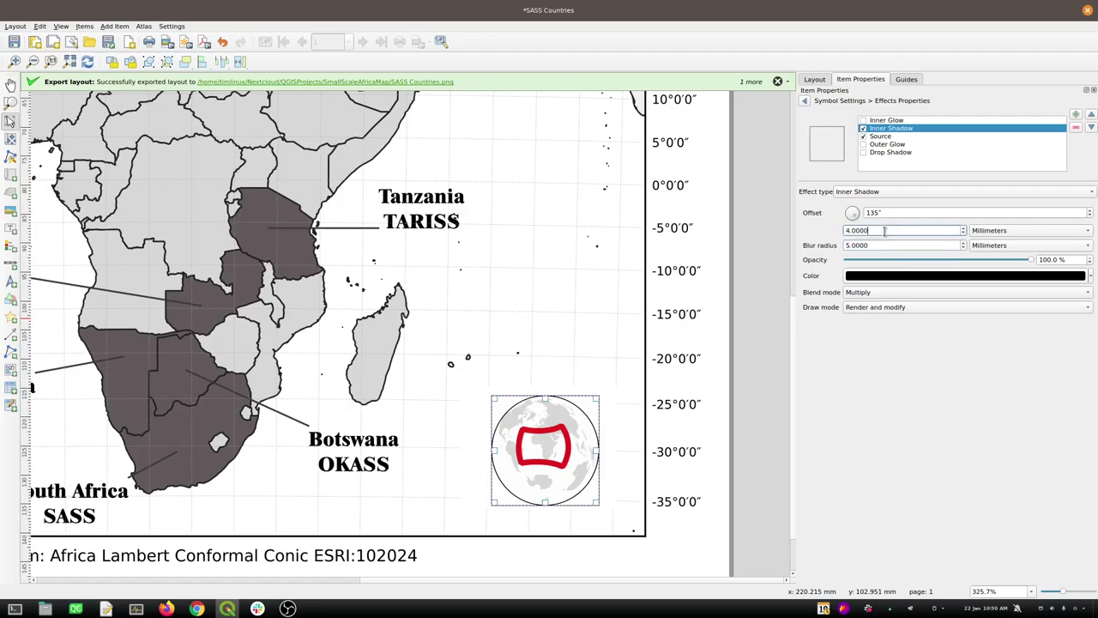
pyautogui.click(863, 129)
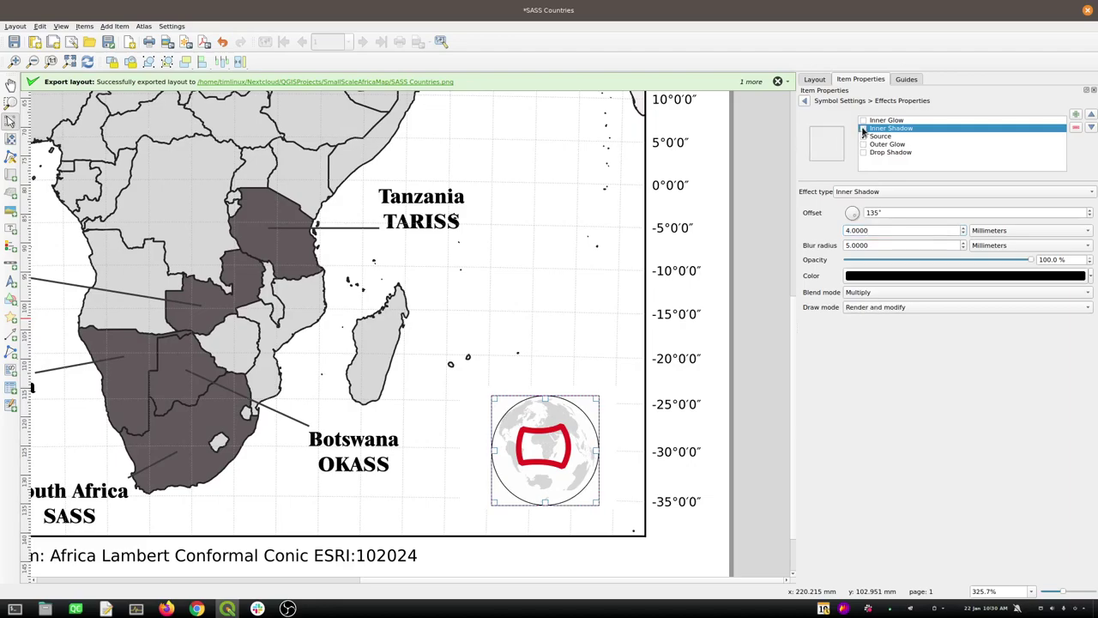
pyautogui.click(863, 129)
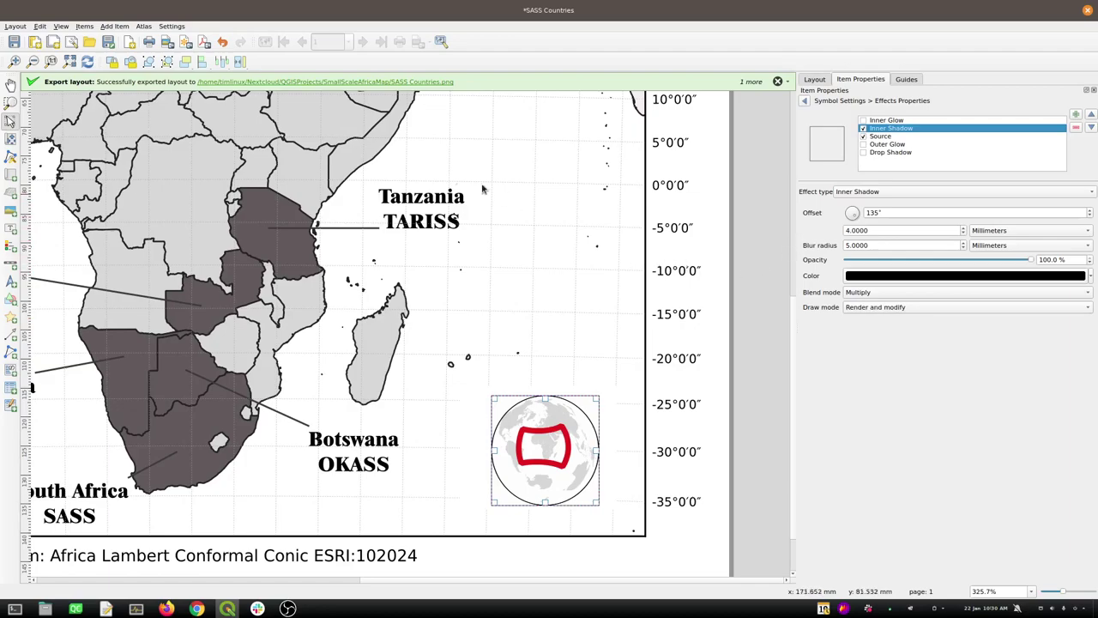
# Save the project and try to export the layout over the existing SASS Countries.pdf, keeping the offered PDF export options
pyautogui.click(17, 42)
pyautogui.click(204, 41)
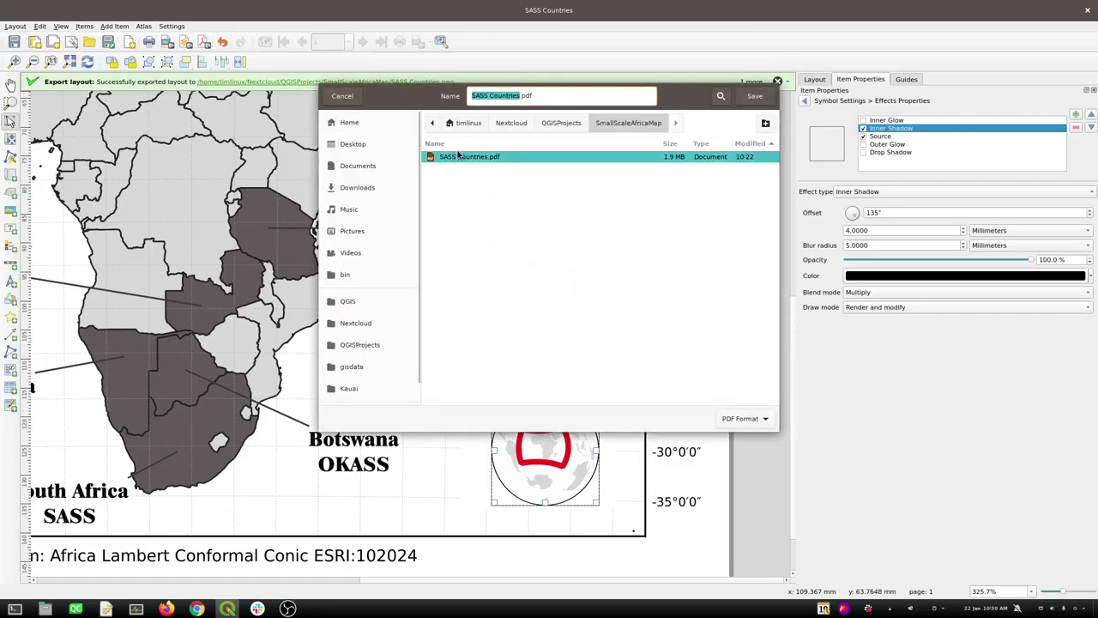
pyautogui.press('Return')
pyautogui.click(632, 293)
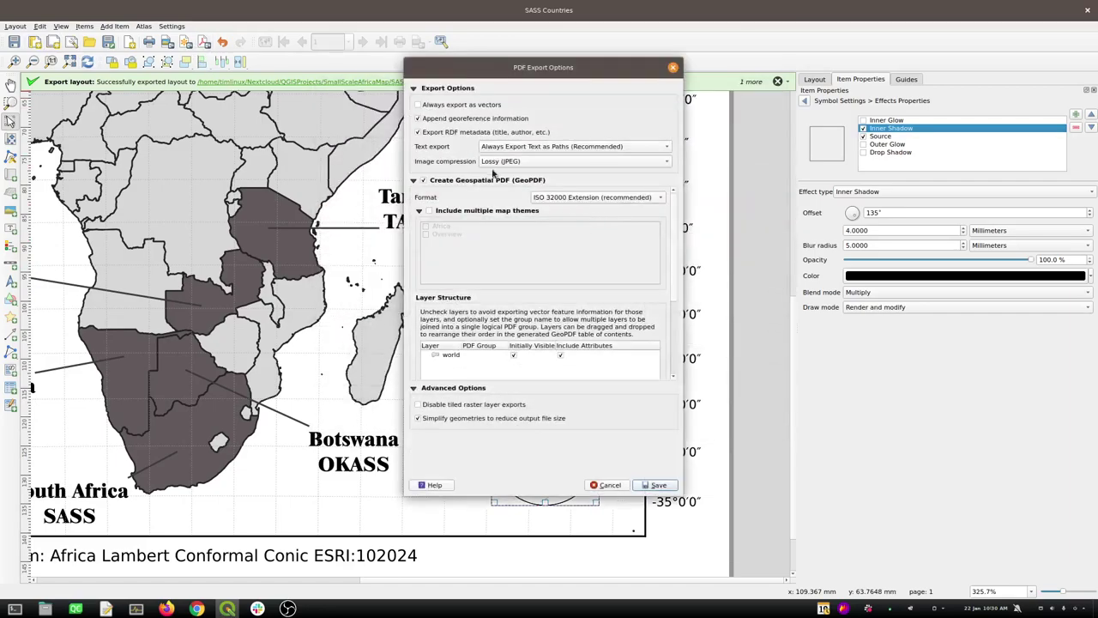
pyautogui.click(659, 485)
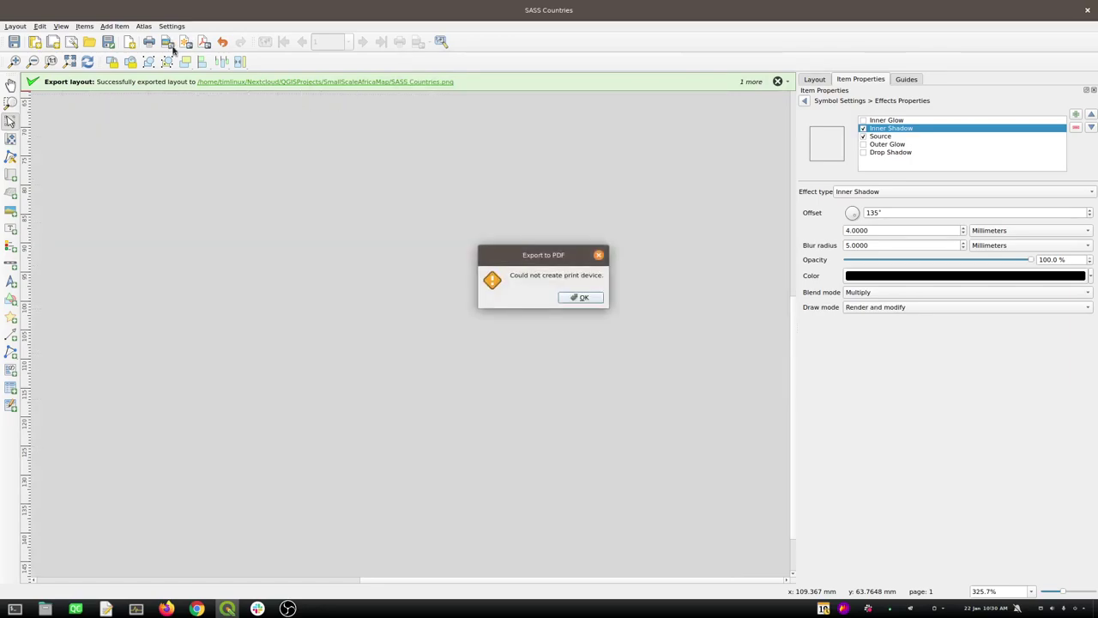
pyautogui.click(585, 299)
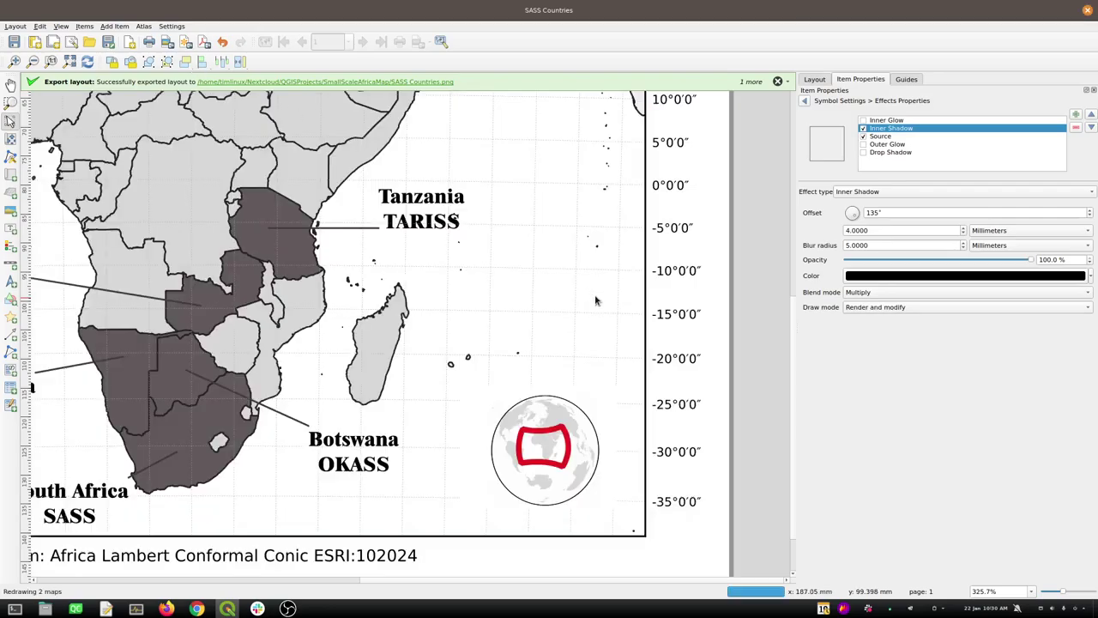
# Export the layout as the image SASS Countries.png in the SmallScaleAfricaMap folder, replacing the existing file
pyautogui.click(168, 43)
pyautogui.click(468, 157)
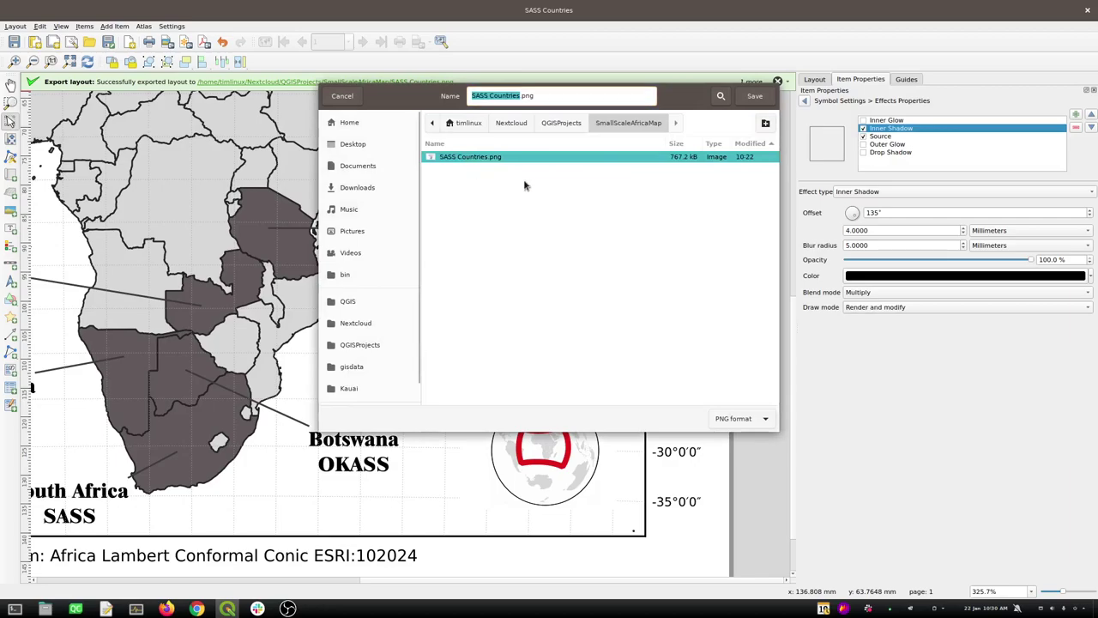
pyautogui.click(754, 96)
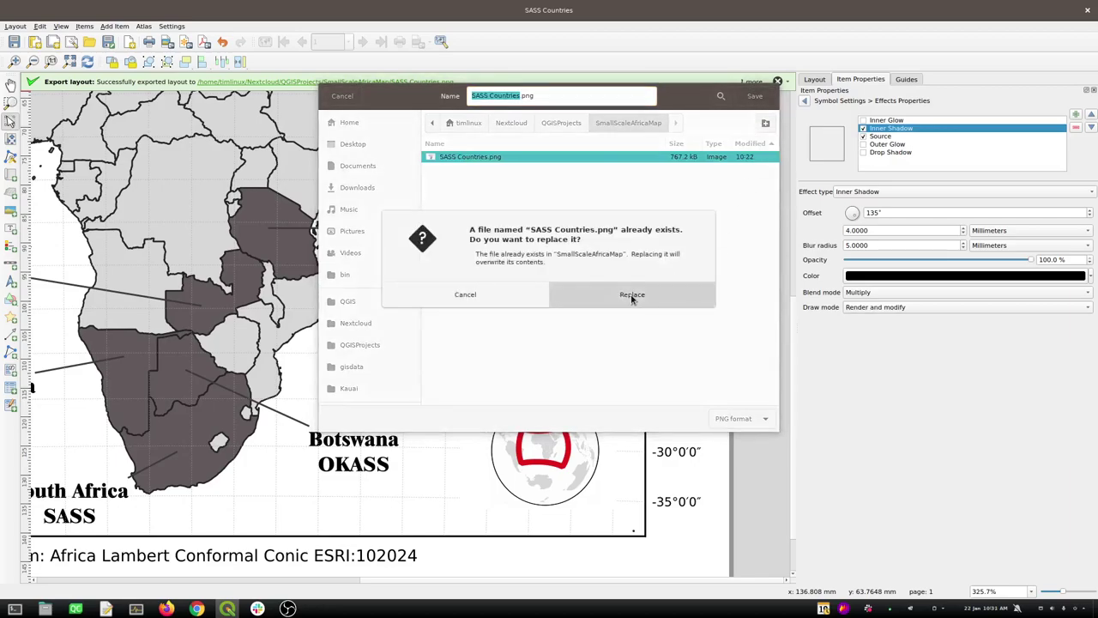
pyautogui.click(631, 295)
pyautogui.click(673, 397)
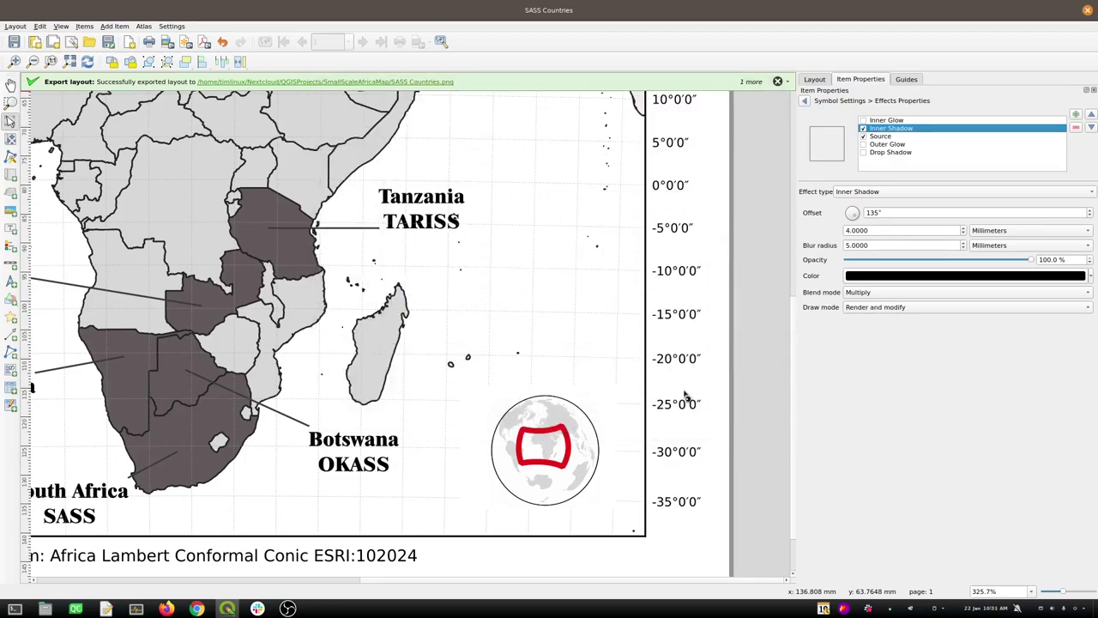